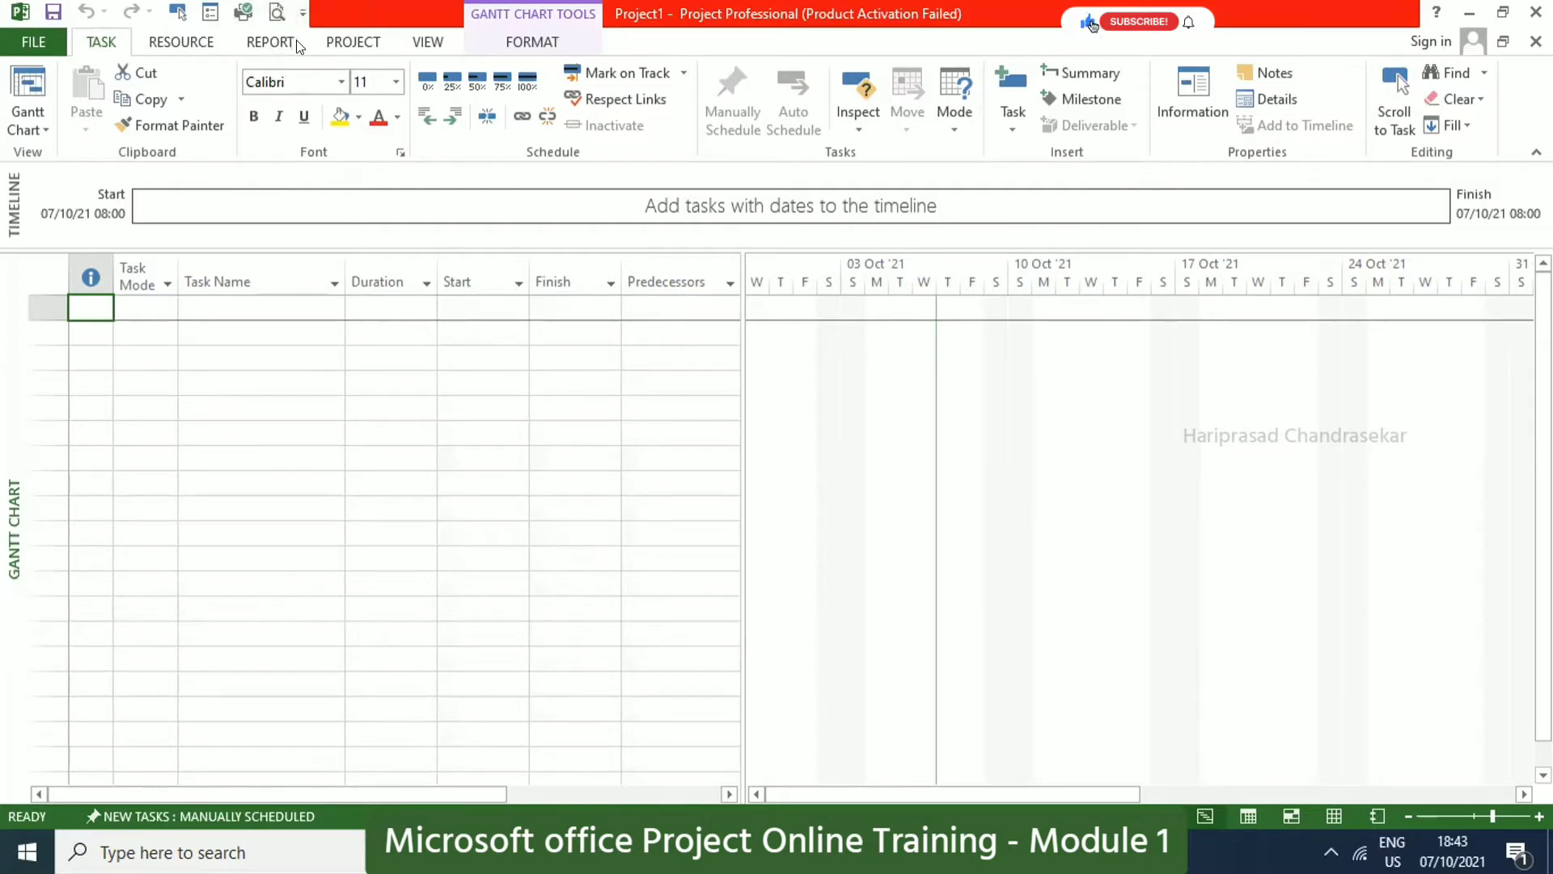
Find the Advanced Document Properties command among all commands available for the Quick Access Toolbar.
click(304, 13)
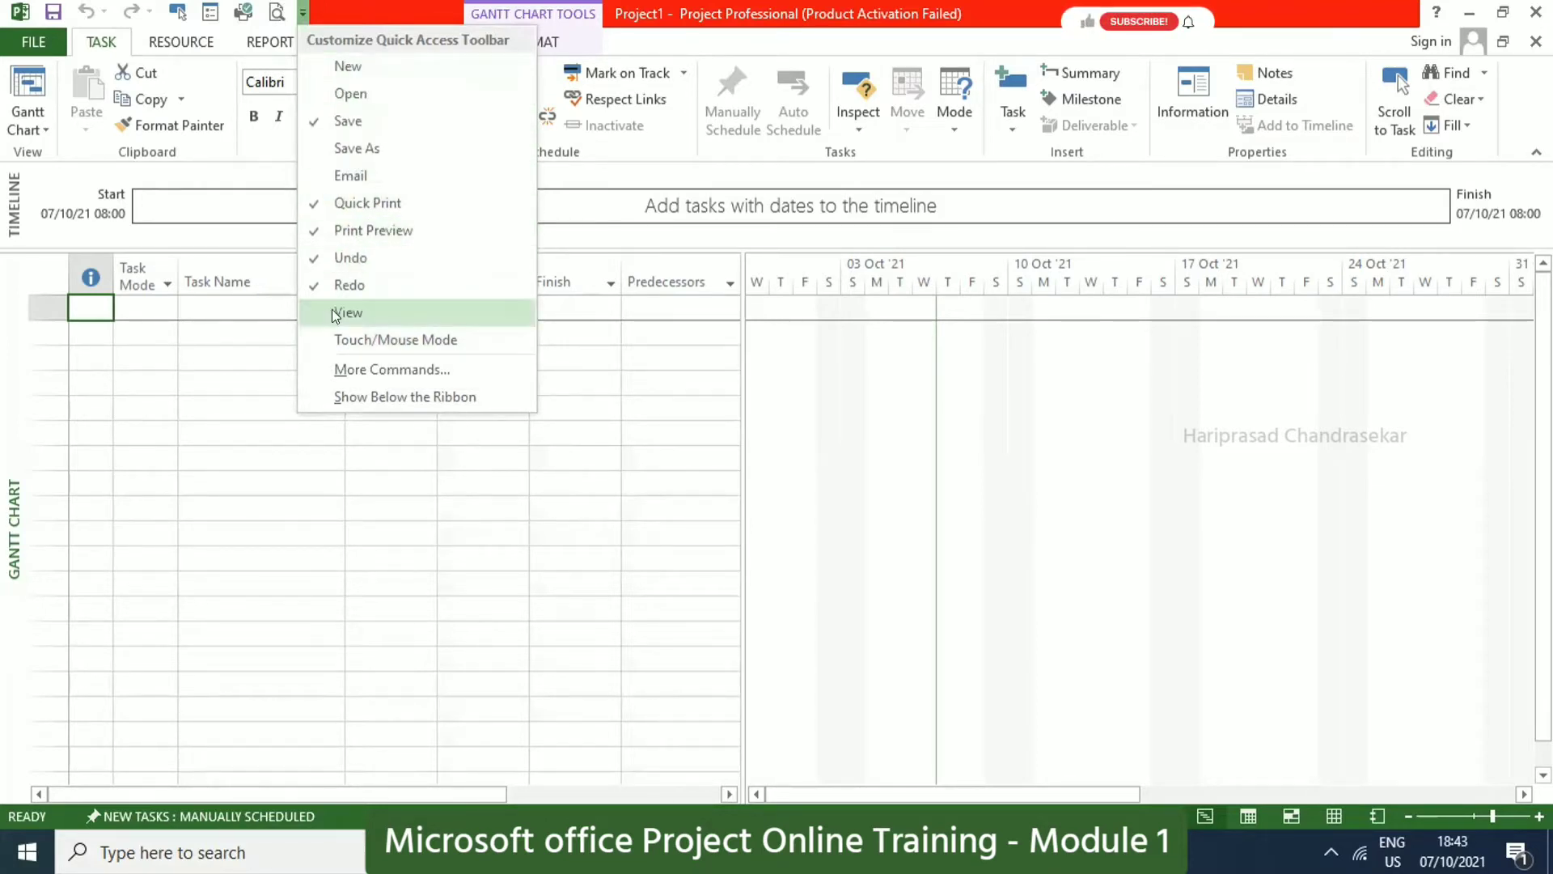
click(239, 26)
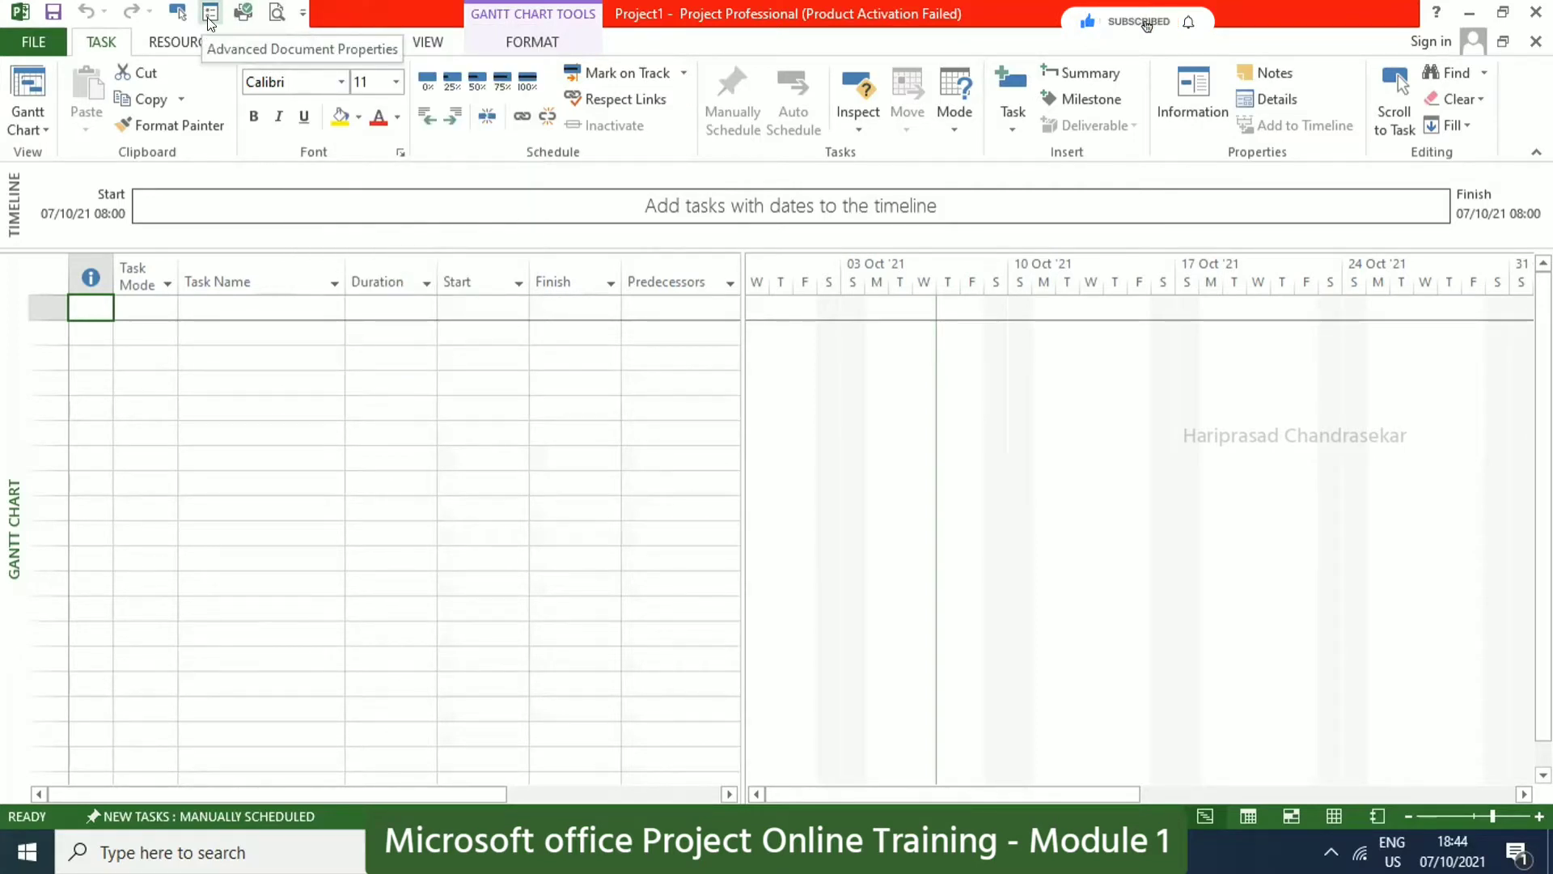
click(302, 13)
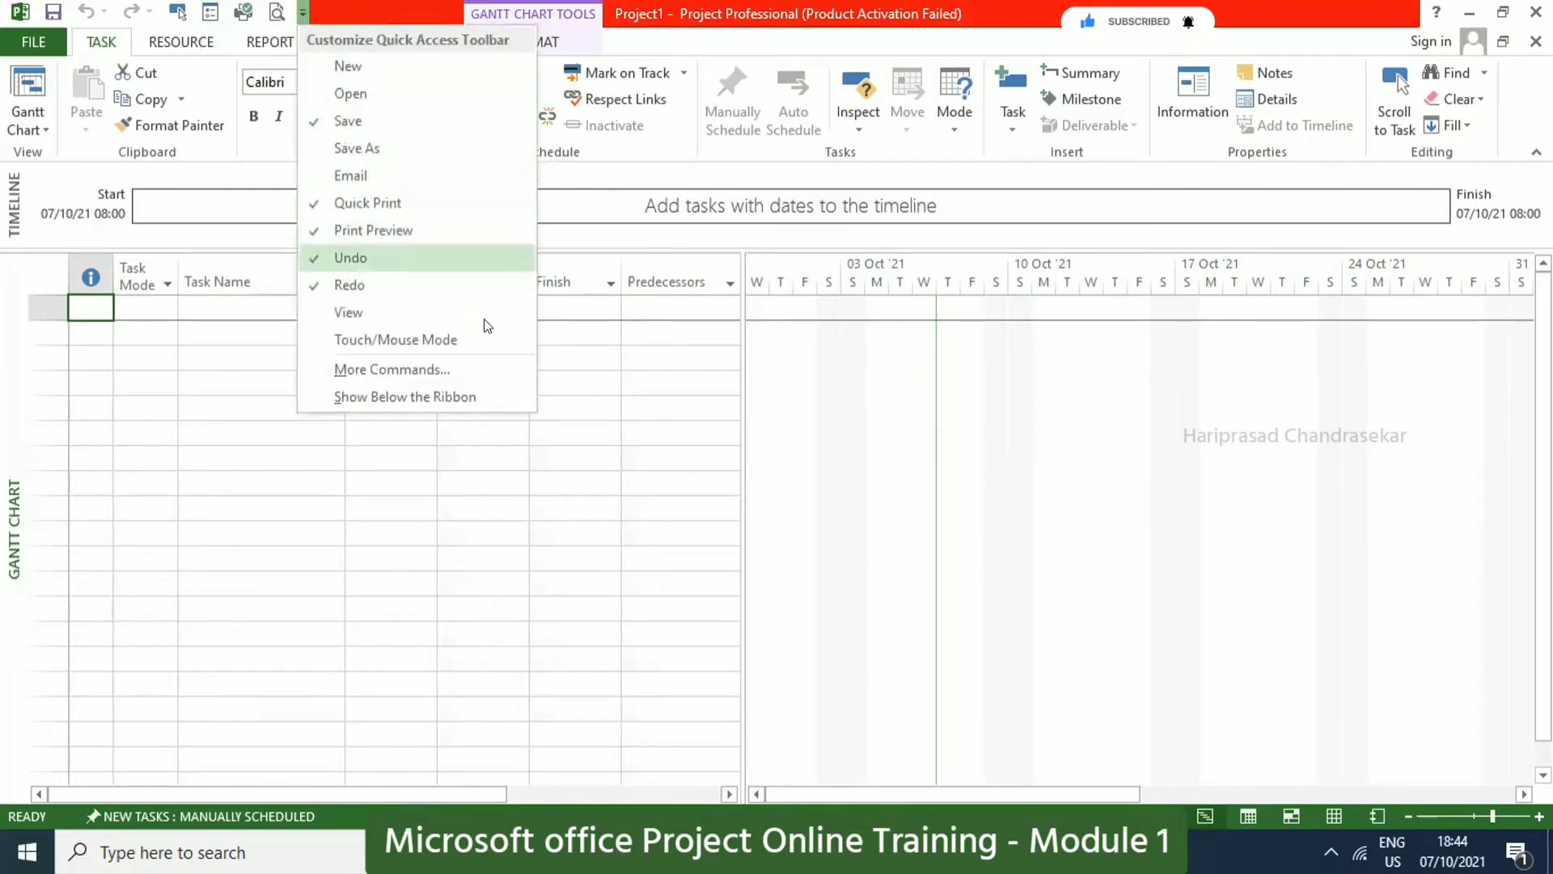
click(432, 371)
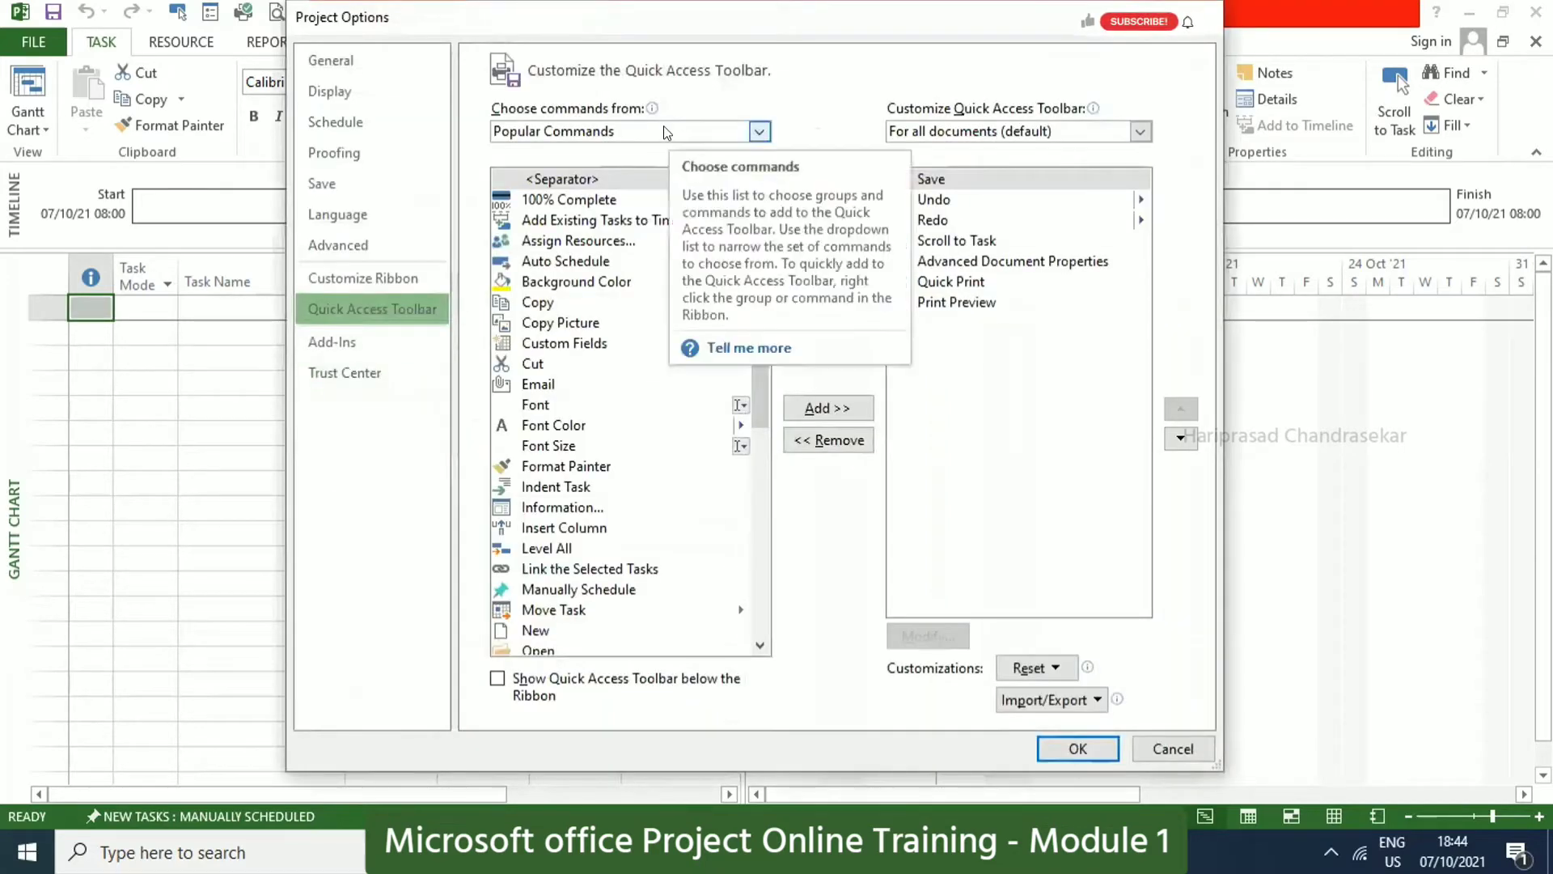
click(665, 127)
click(568, 197)
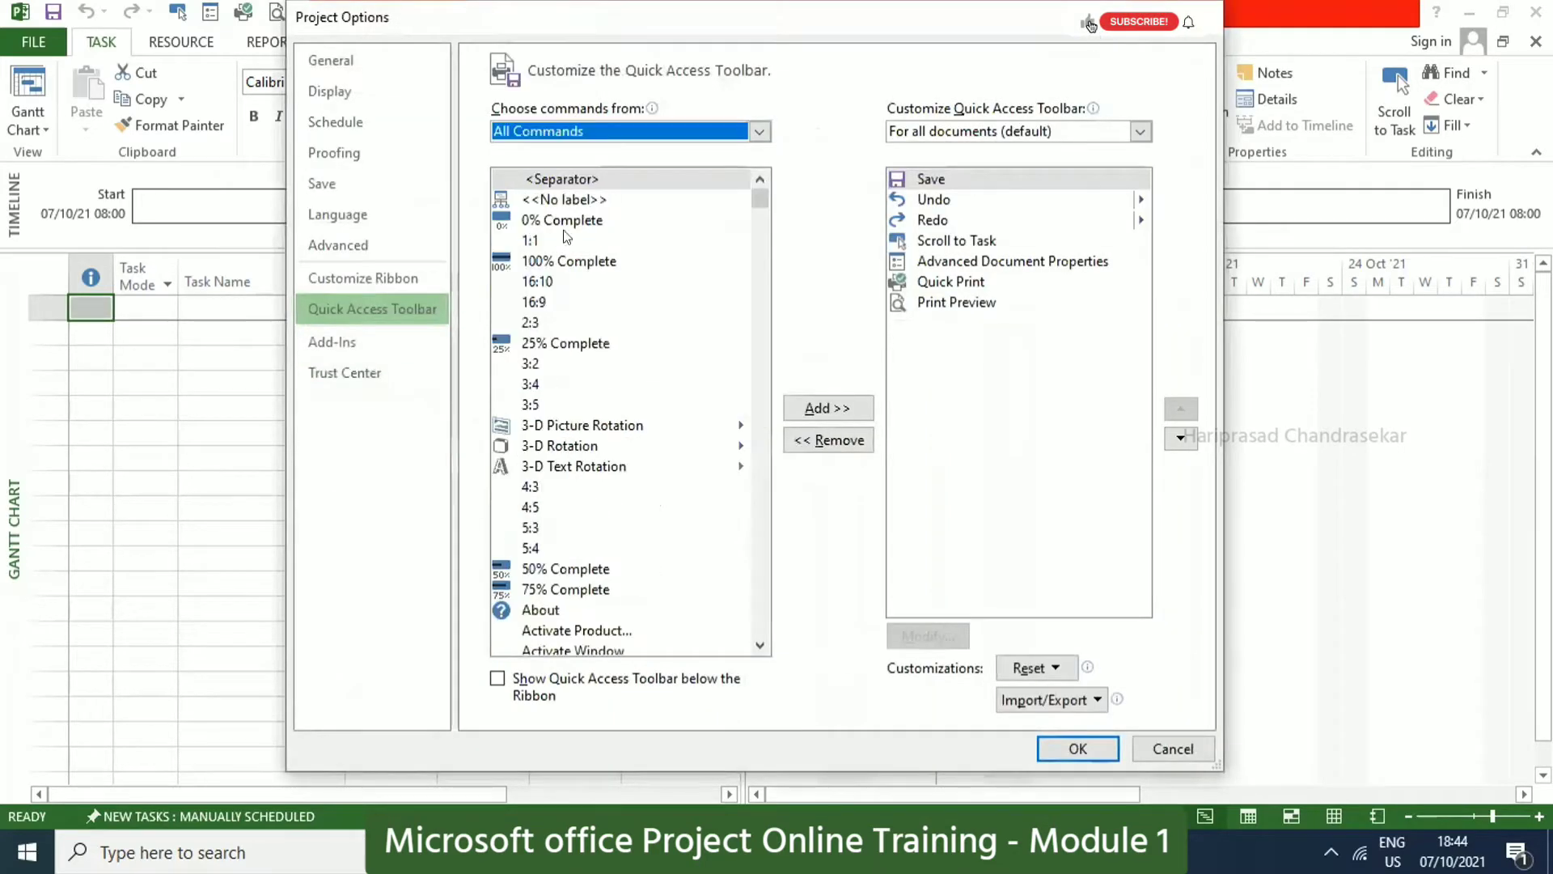
click(587, 281)
key(a)
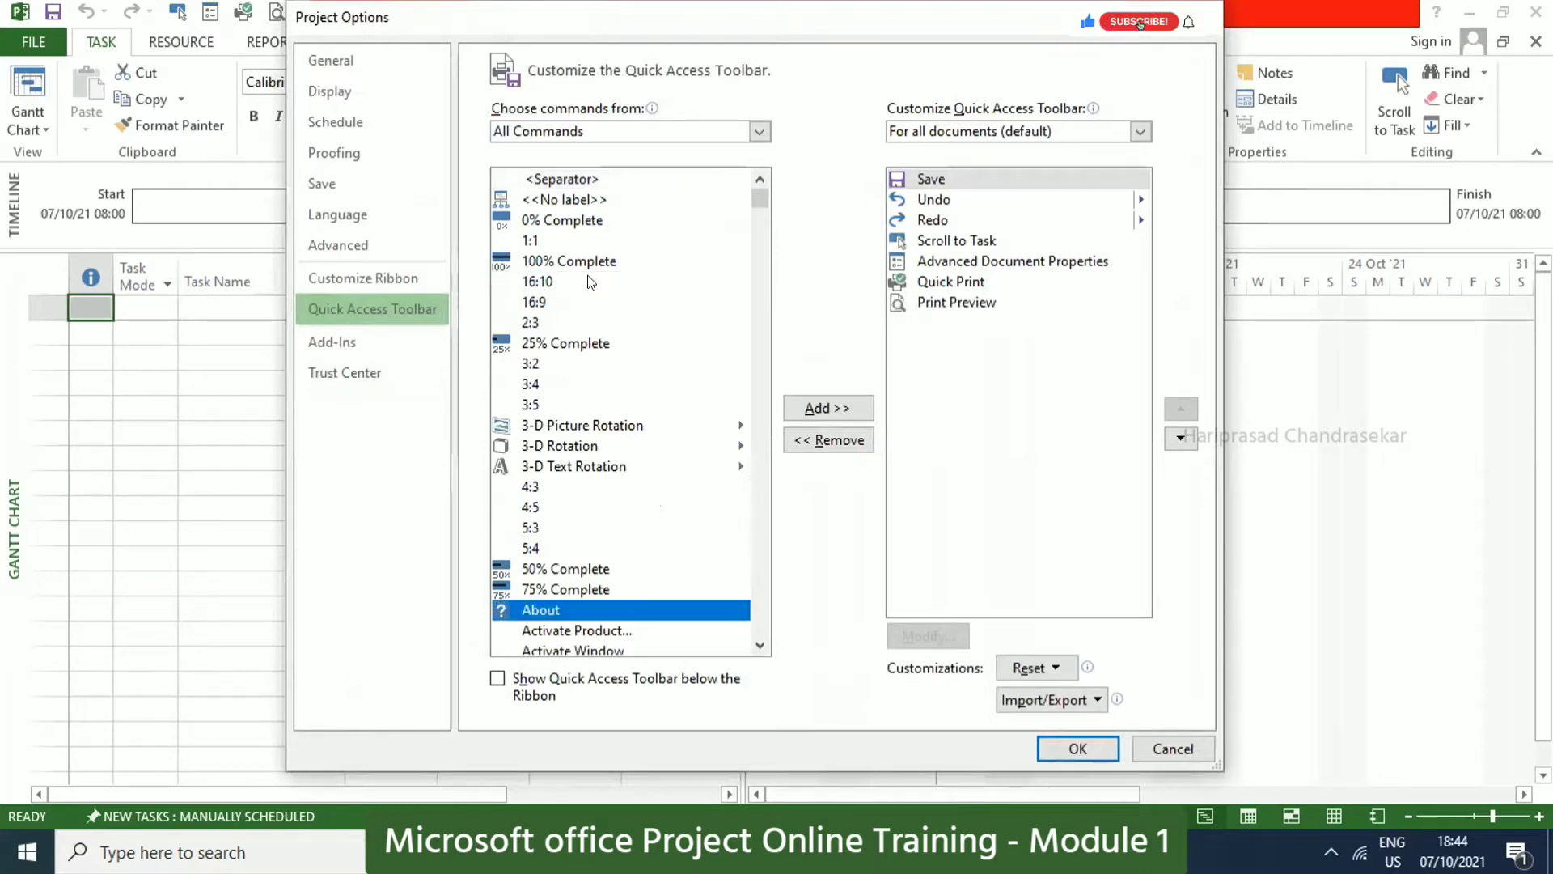
scroll(590, 485, down, 10)
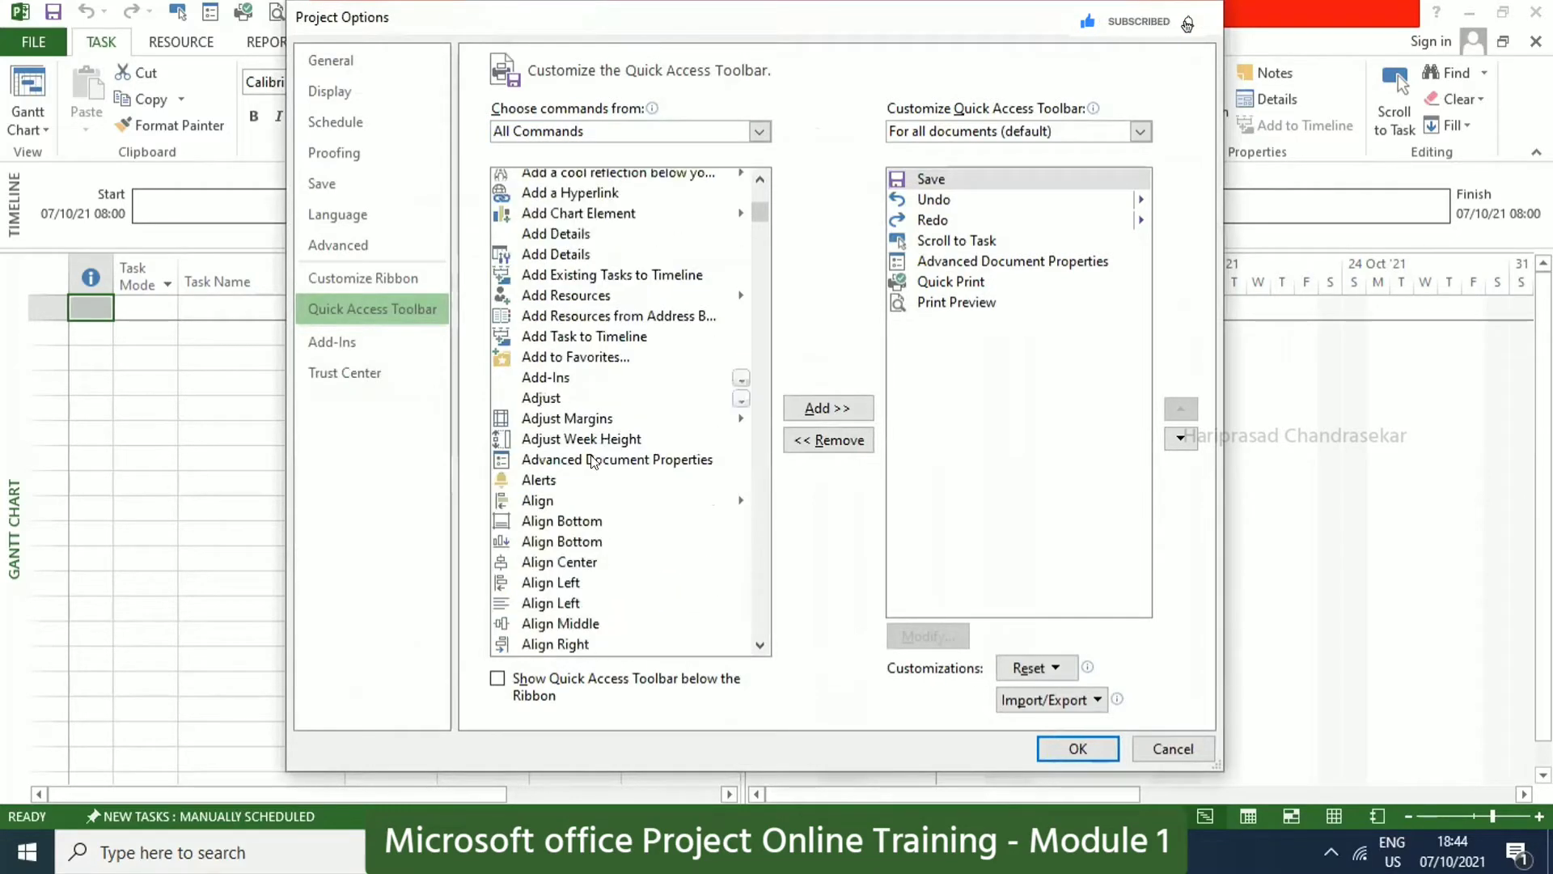
click(591, 460)
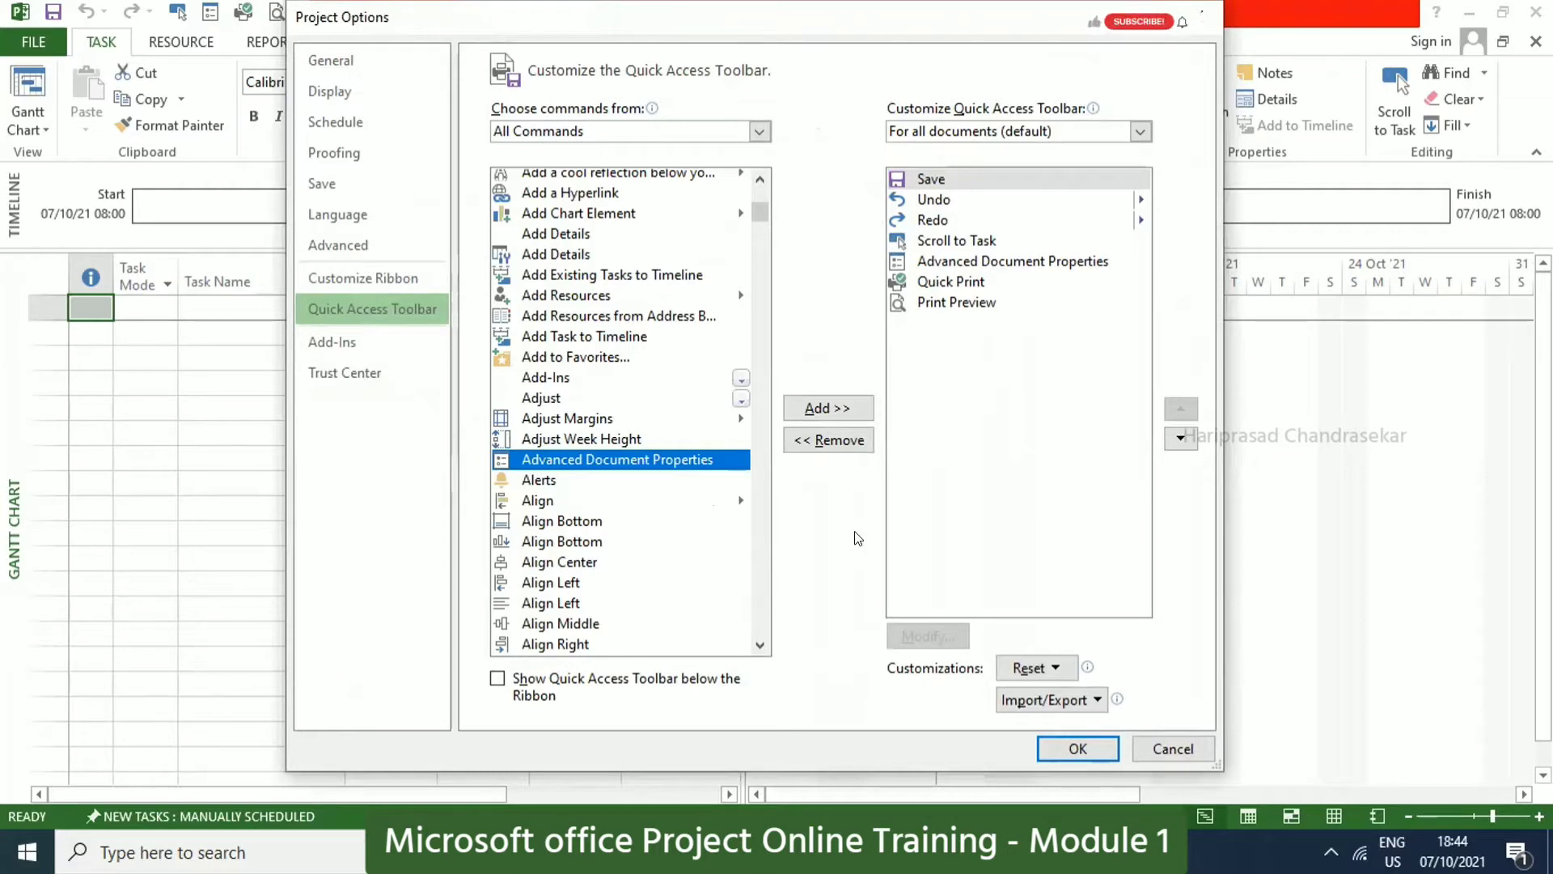
click(1064, 748)
click(303, 13)
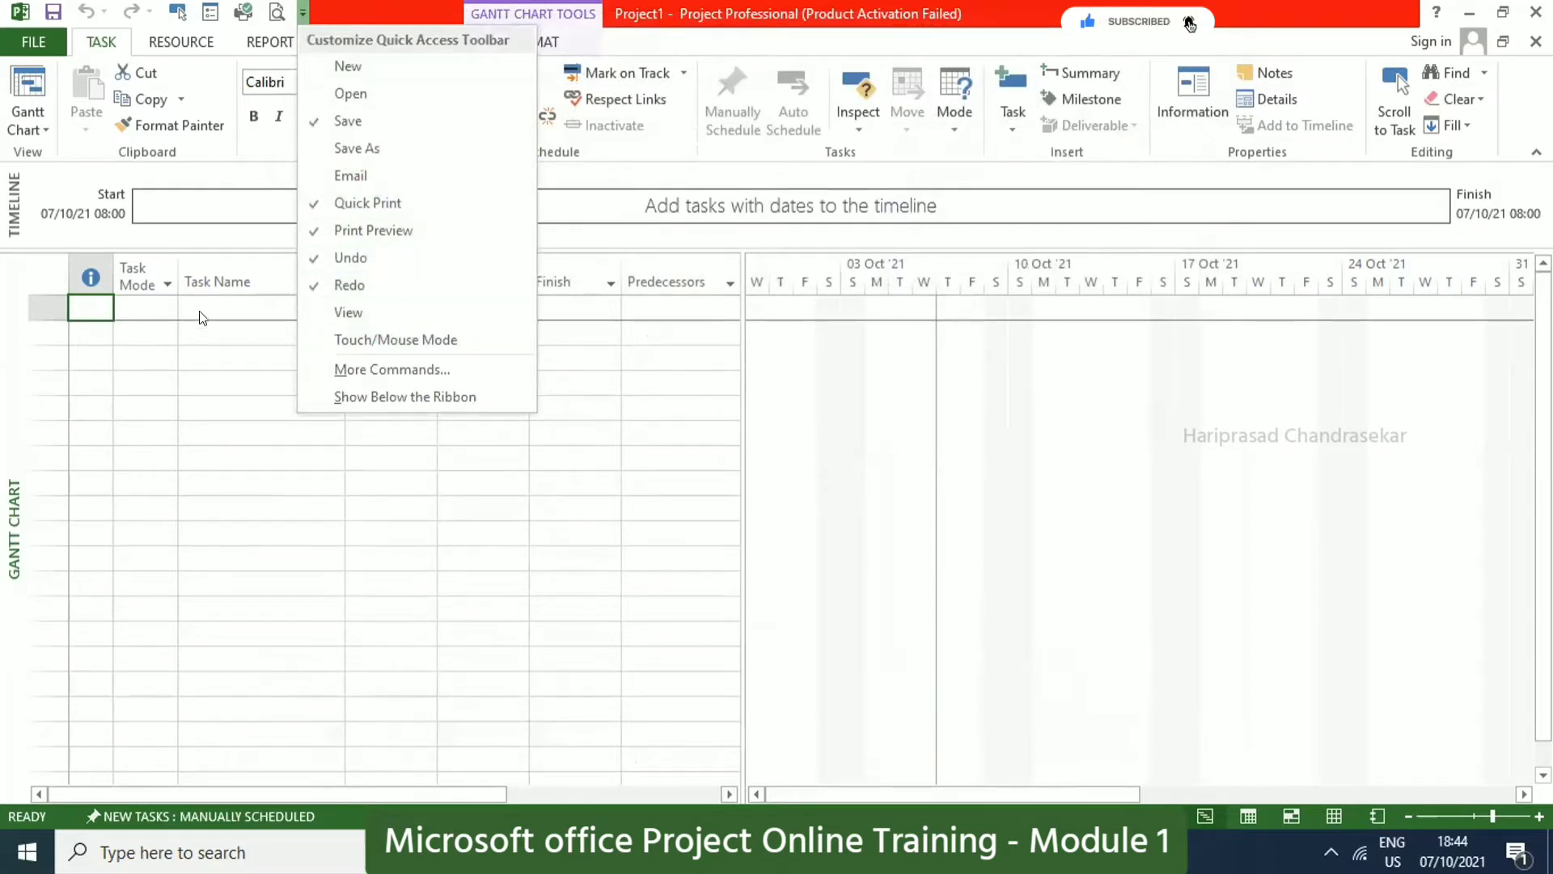
click(360, 7)
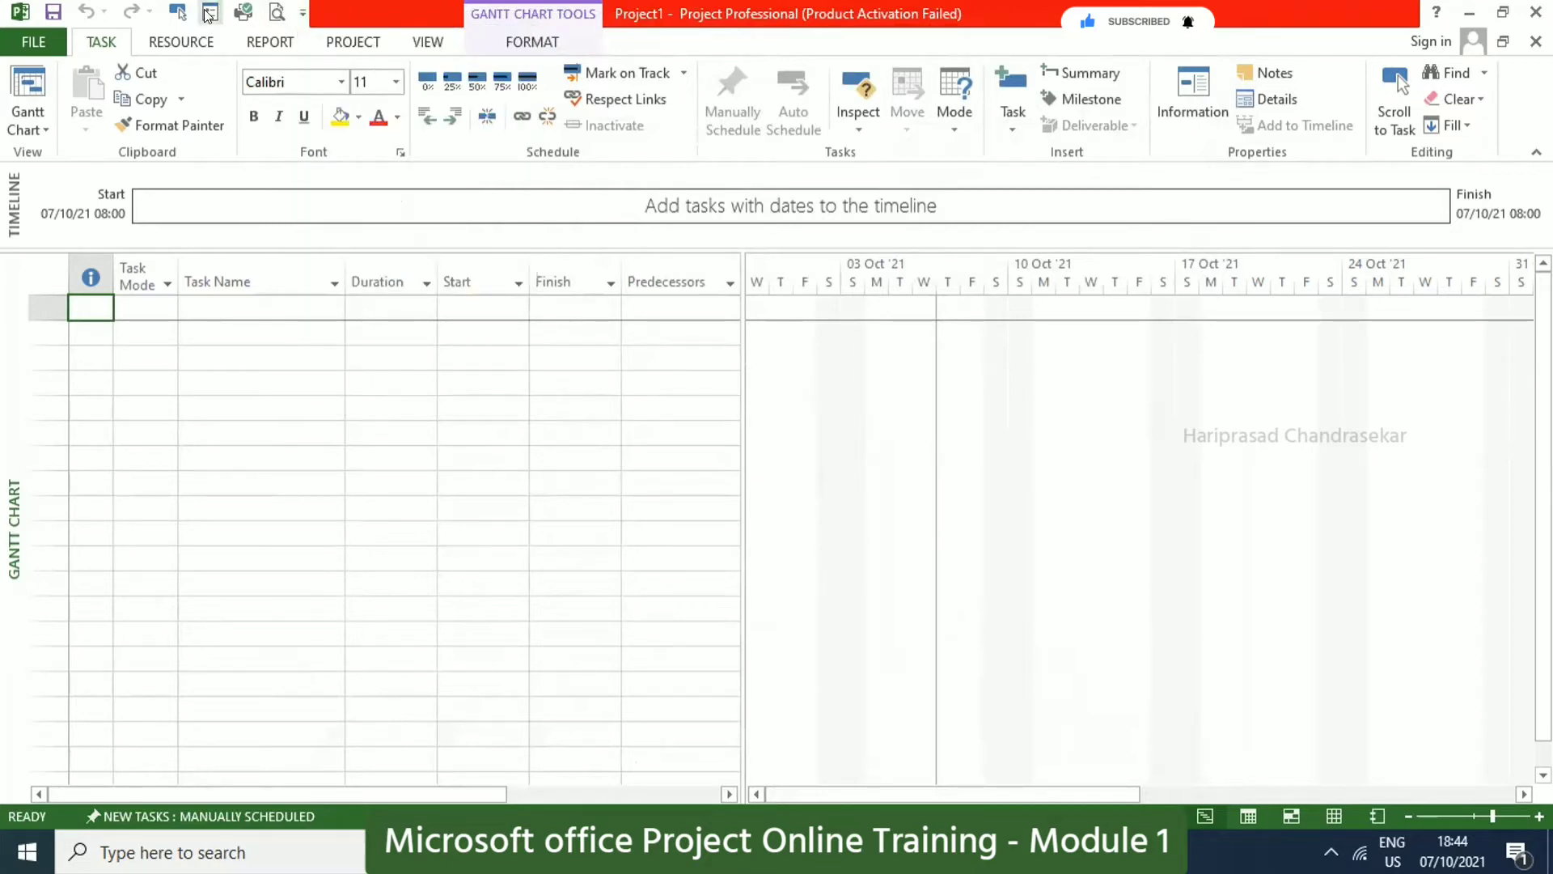
Set the title to "Residential Project" and the subject to "G+4 Building" in the project's advanced document properties.
click(207, 13)
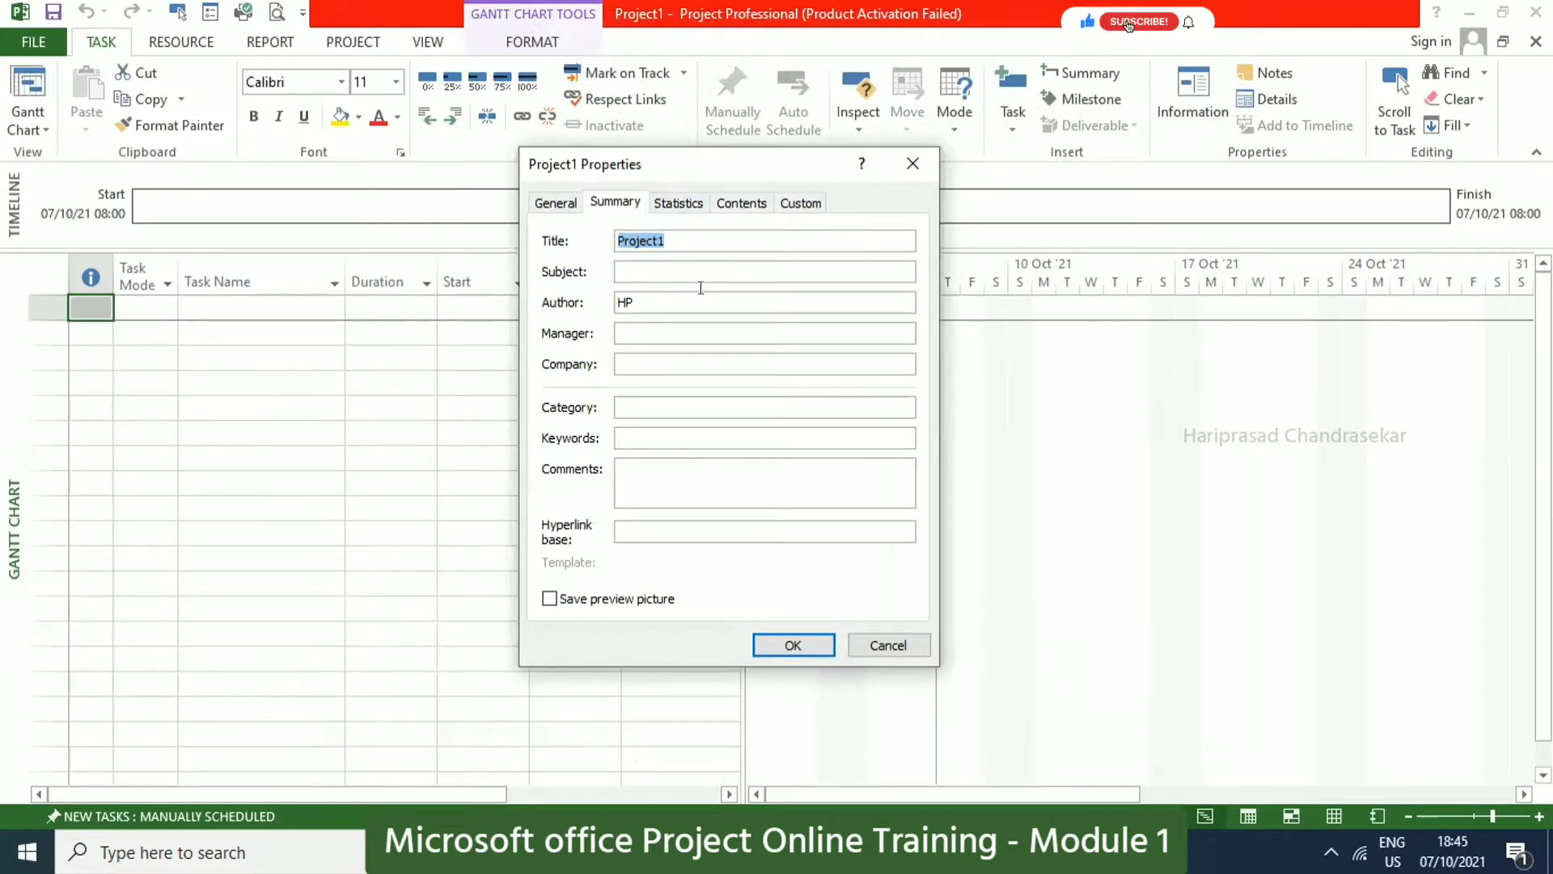
text(Resed)
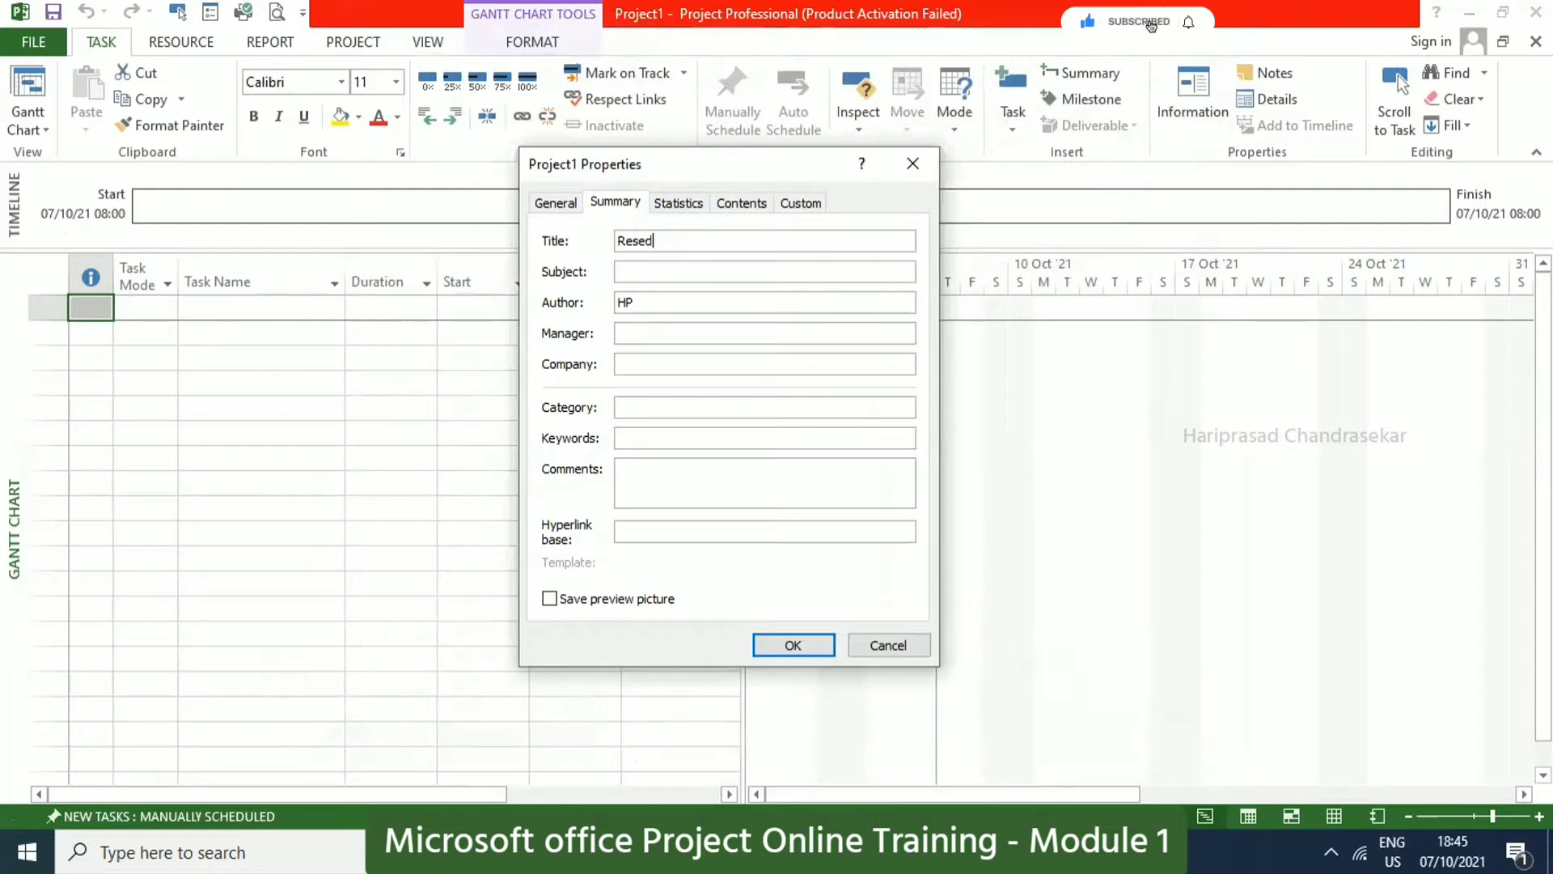
key(BackSpace)
key(BackSpace)
text(ident)
text(ial Project)
text(G)
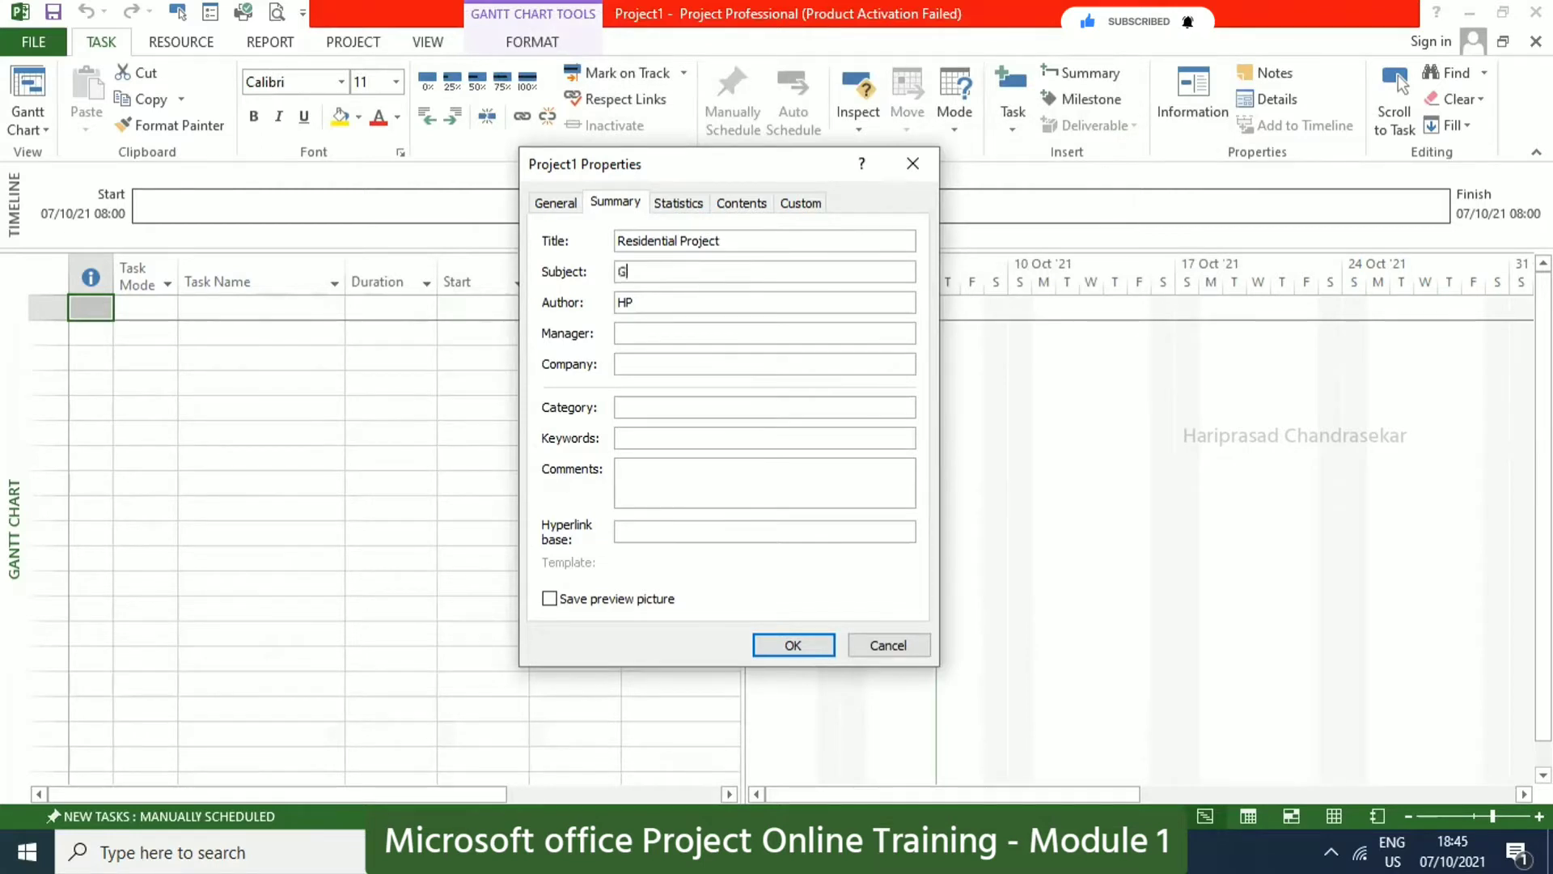
text(+4)
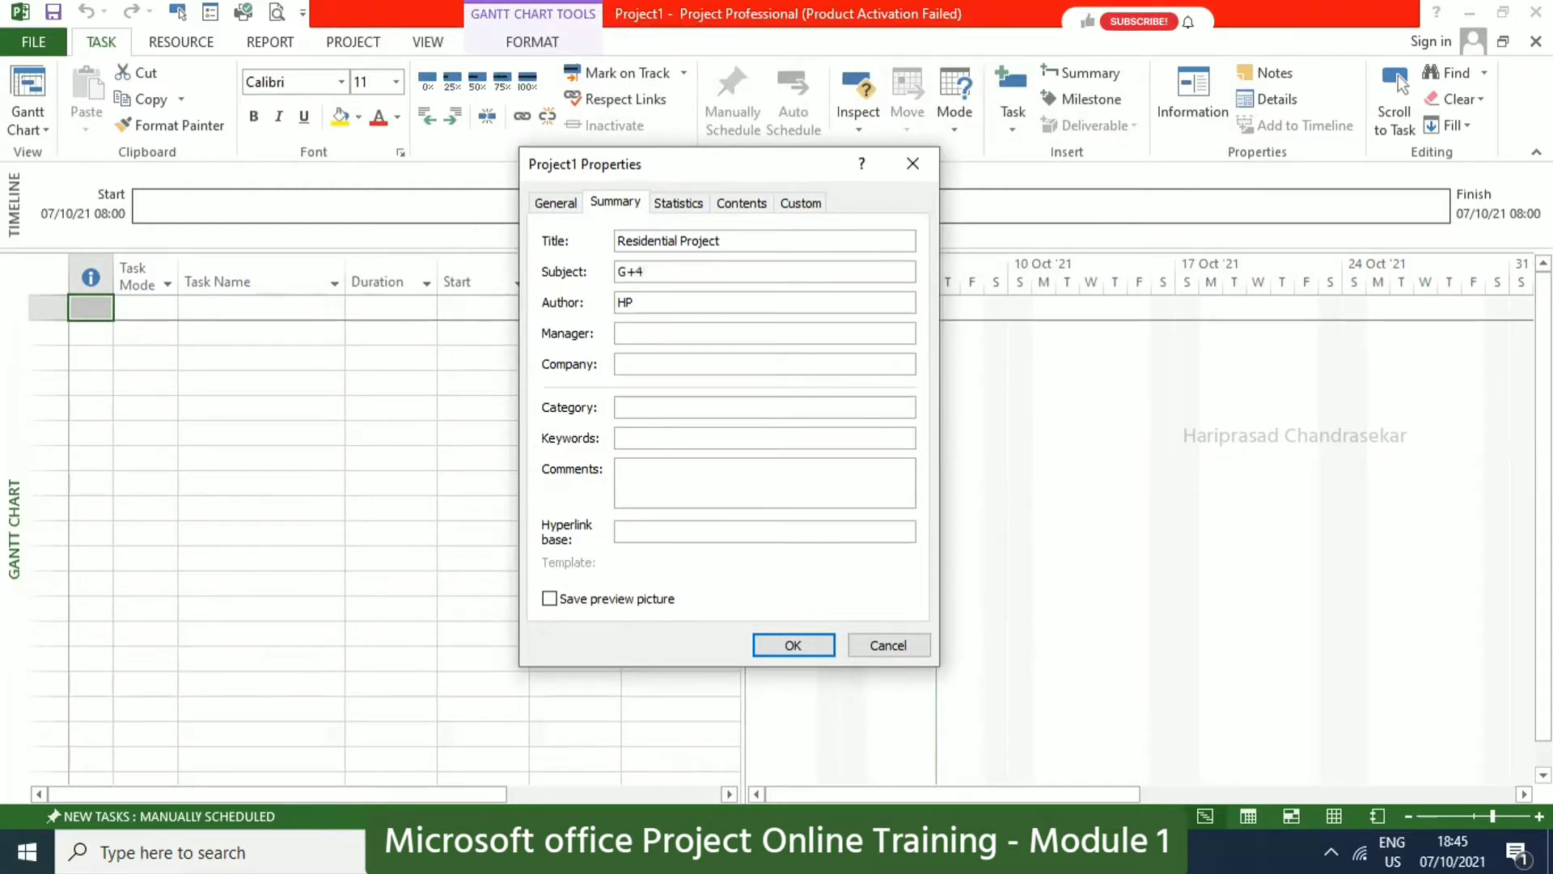
text( Building)
Enter the author's and manager's names and set the company to "XYZ Pvt Ltd" in the project properties.
key(Tab)
text(Mr X)
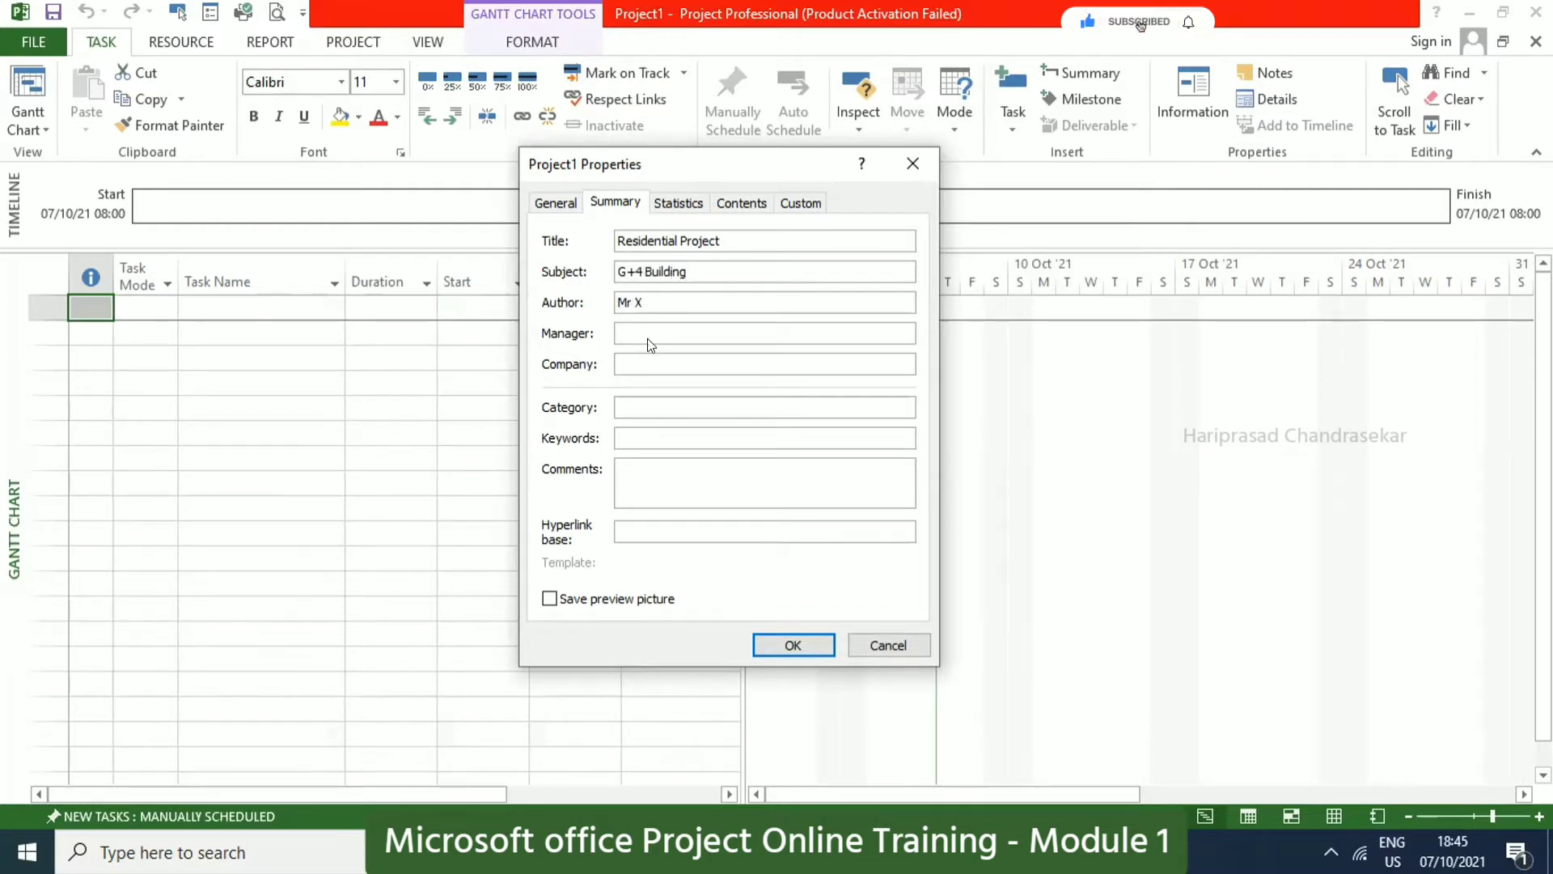
click(651, 342)
text(Mr Y)
click(667, 361)
text(XYZ Pvt Ltd)
Set the project's category to "Construction" and its comments to "This project having budget of 50000$".
click(645, 398)
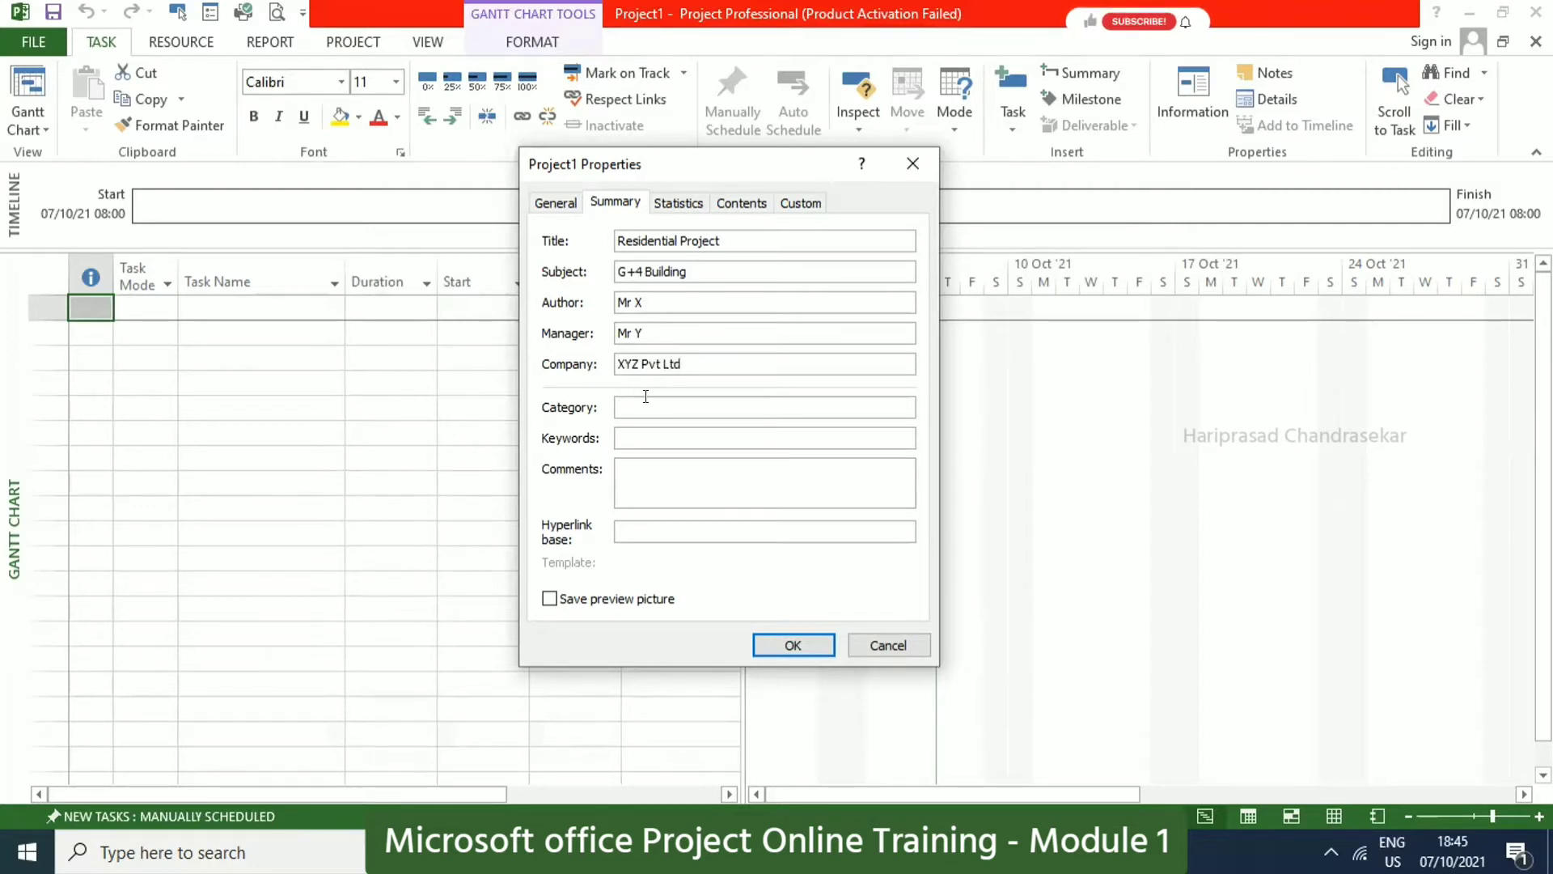
text(Construction)
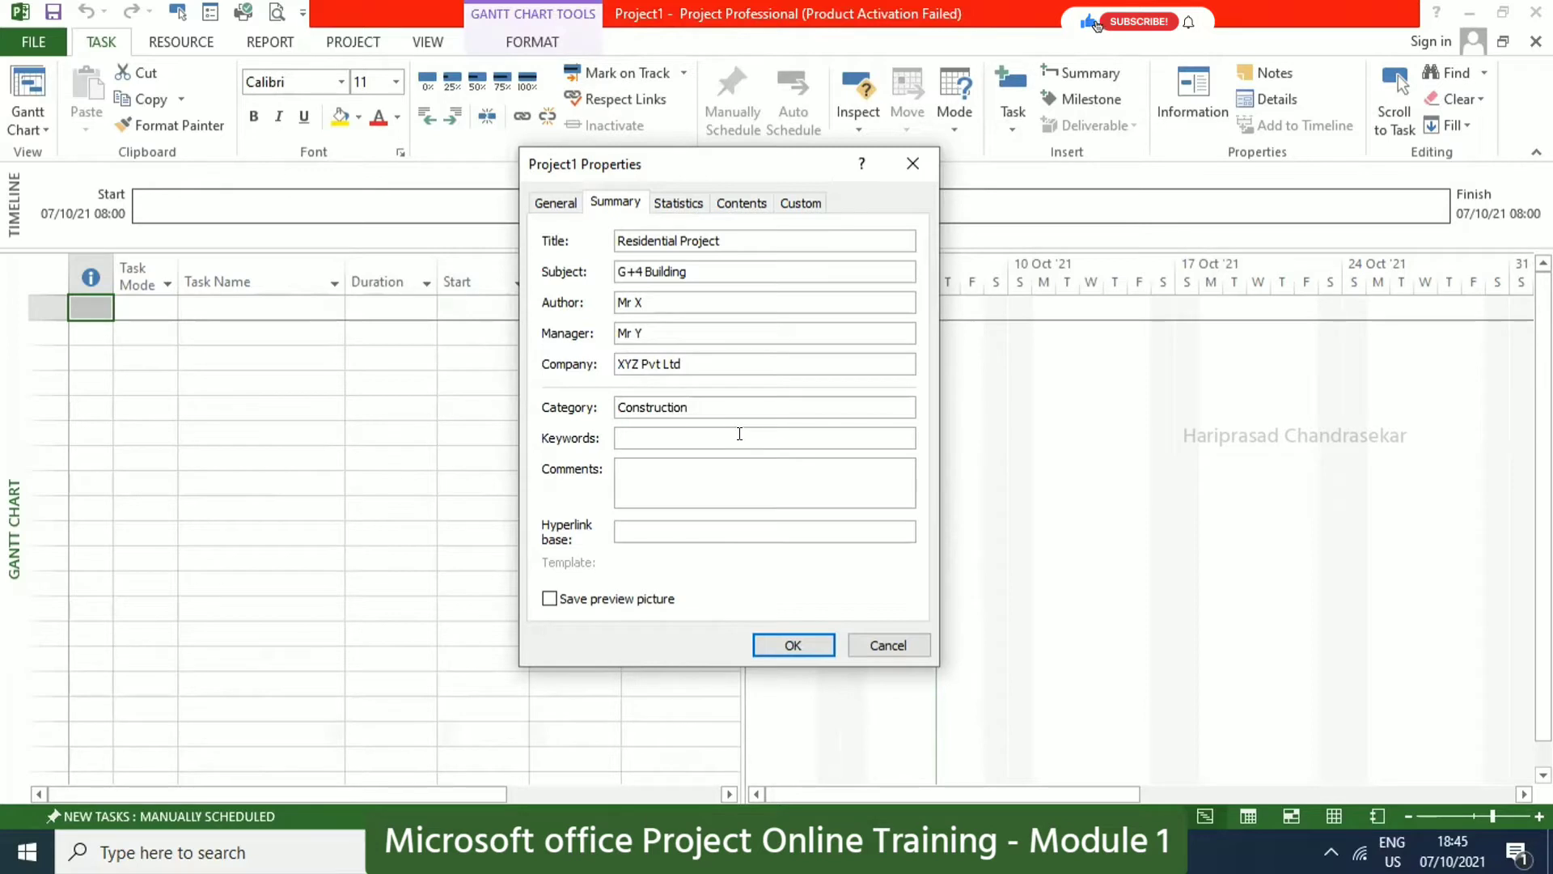
click(701, 457)
text(This project havi)
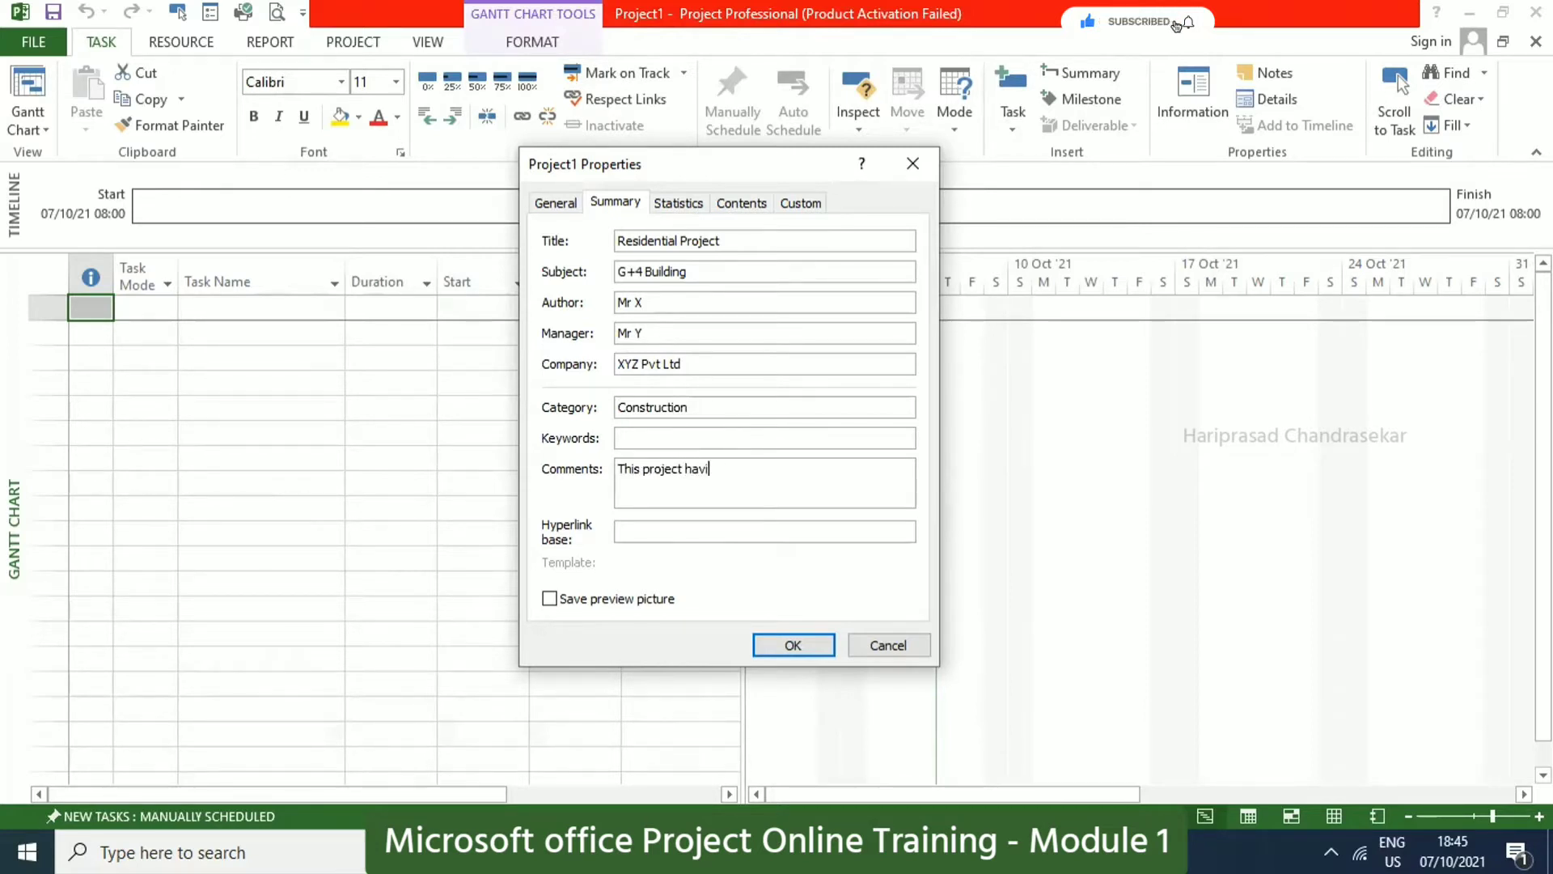
text(ng budget of 50000$)
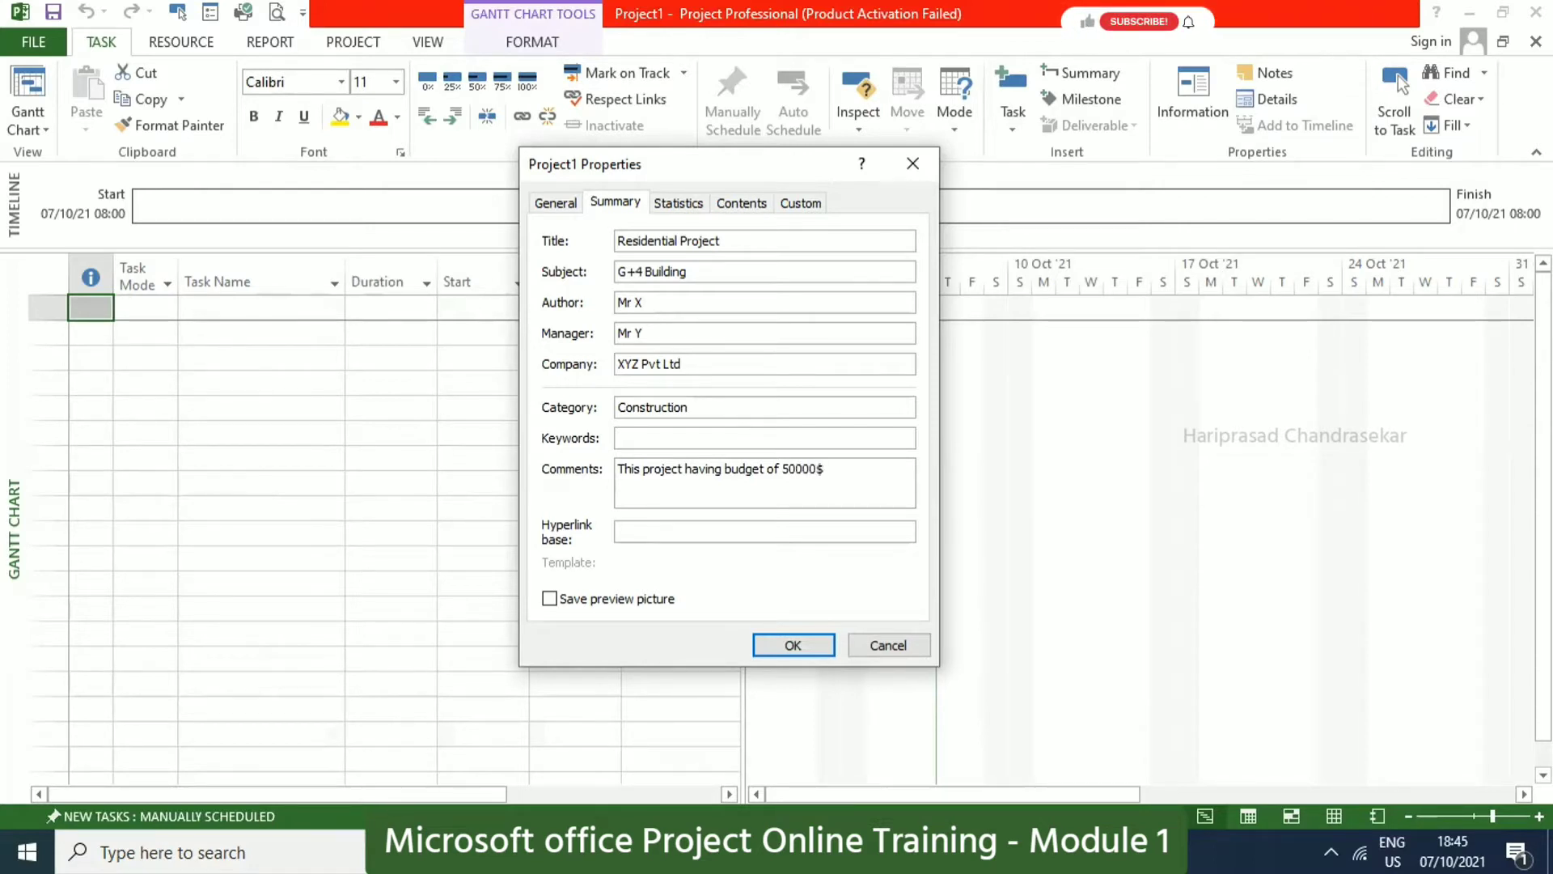
Review the statistics, contents and custom properties, and accept the entered project properties.
click(638, 531)
click(695, 202)
click(739, 203)
click(798, 203)
click(630, 204)
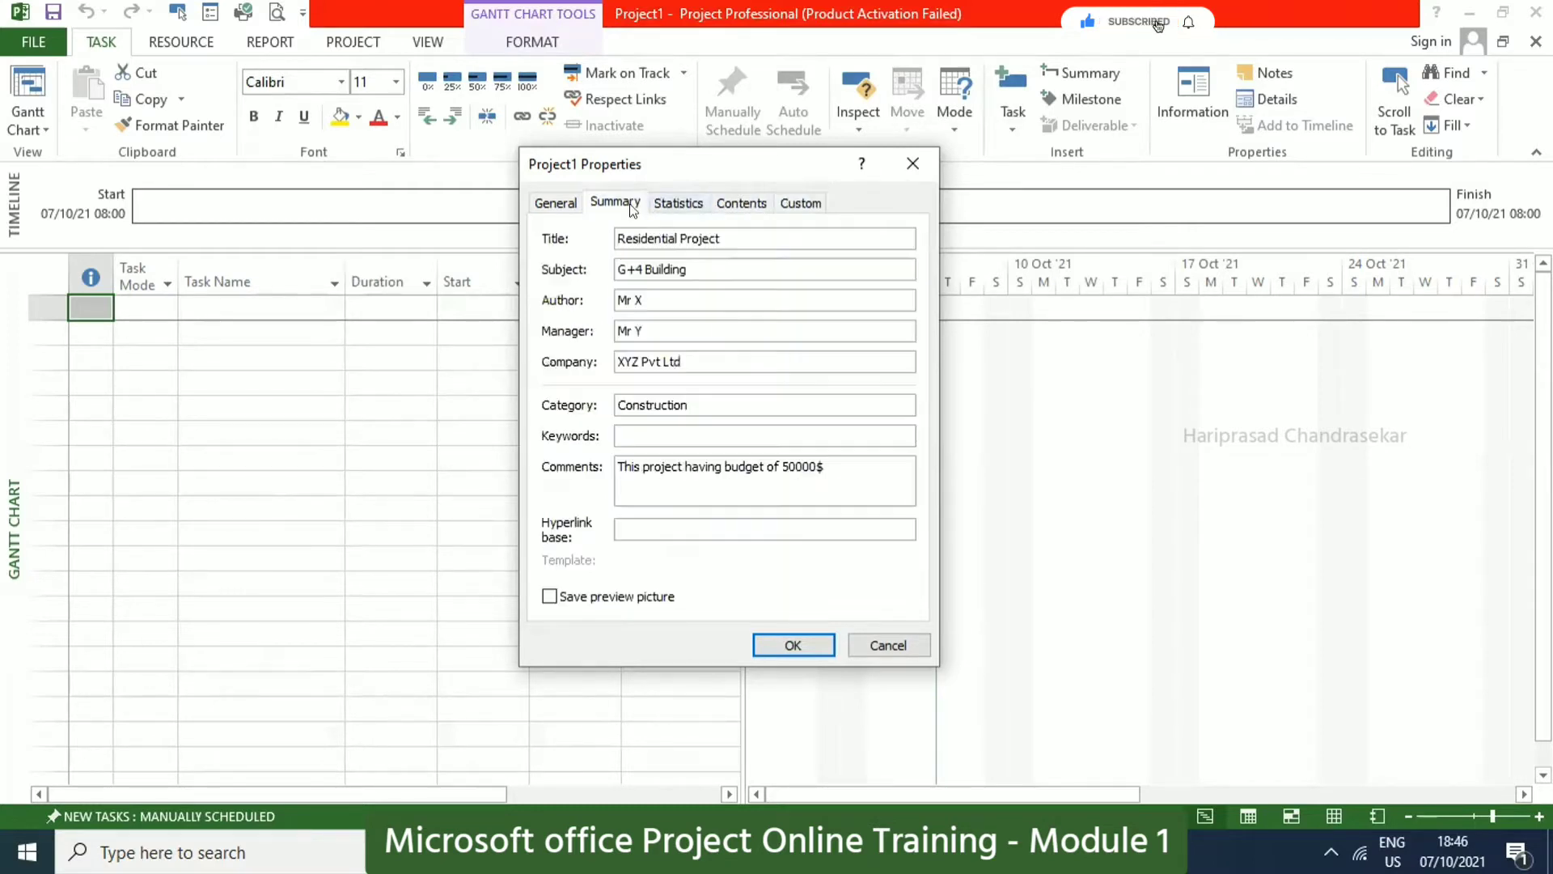
click(790, 636)
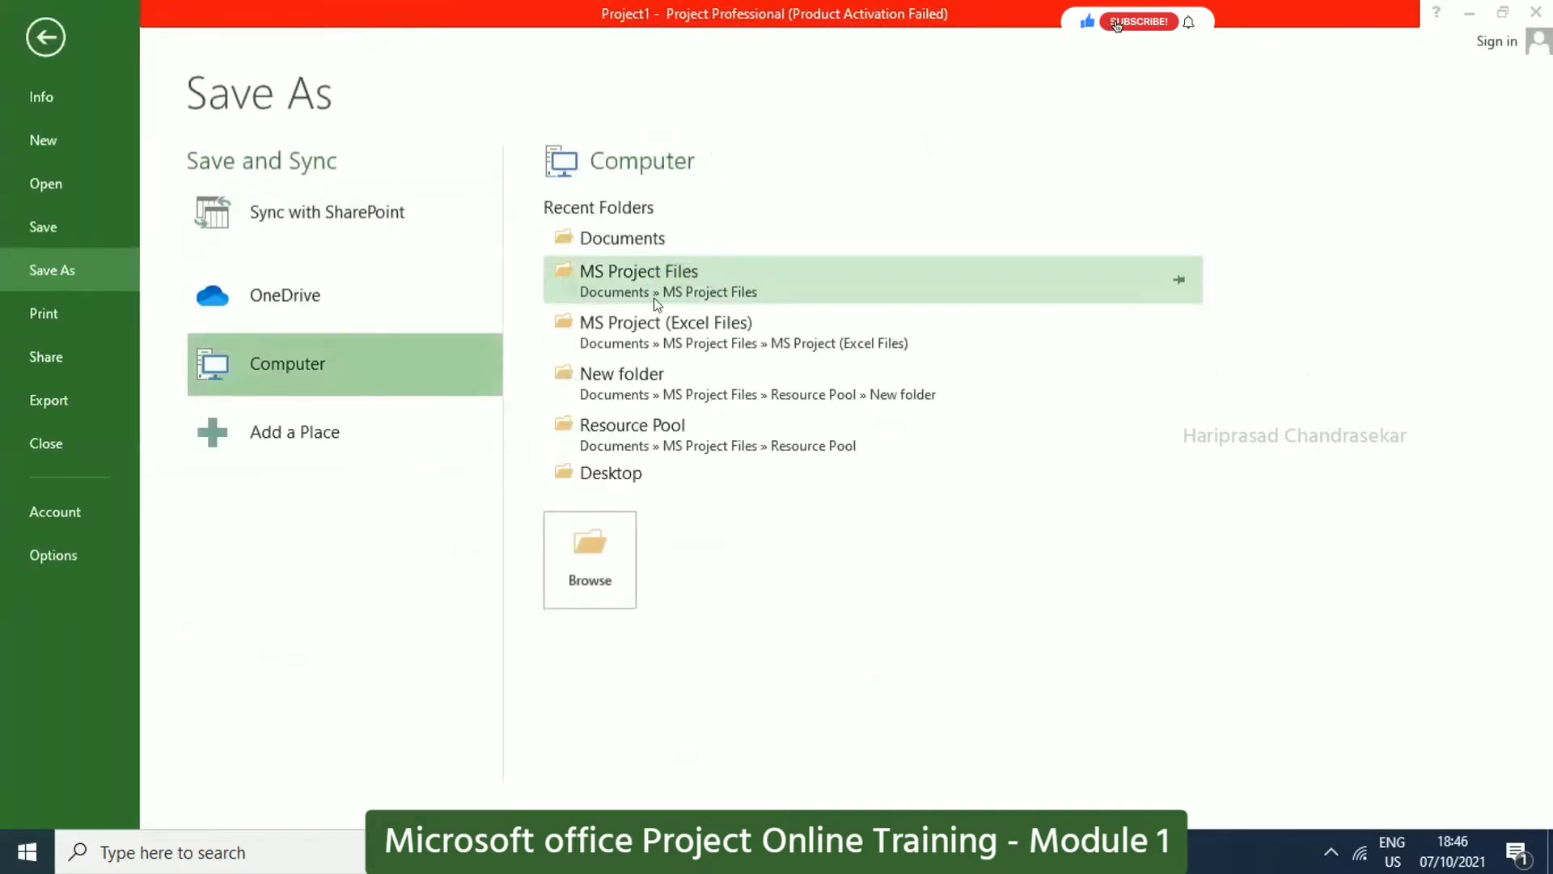
Save the project in the MS Project Files folder as "Residential Projcet (07.10.2021)".
click(653, 298)
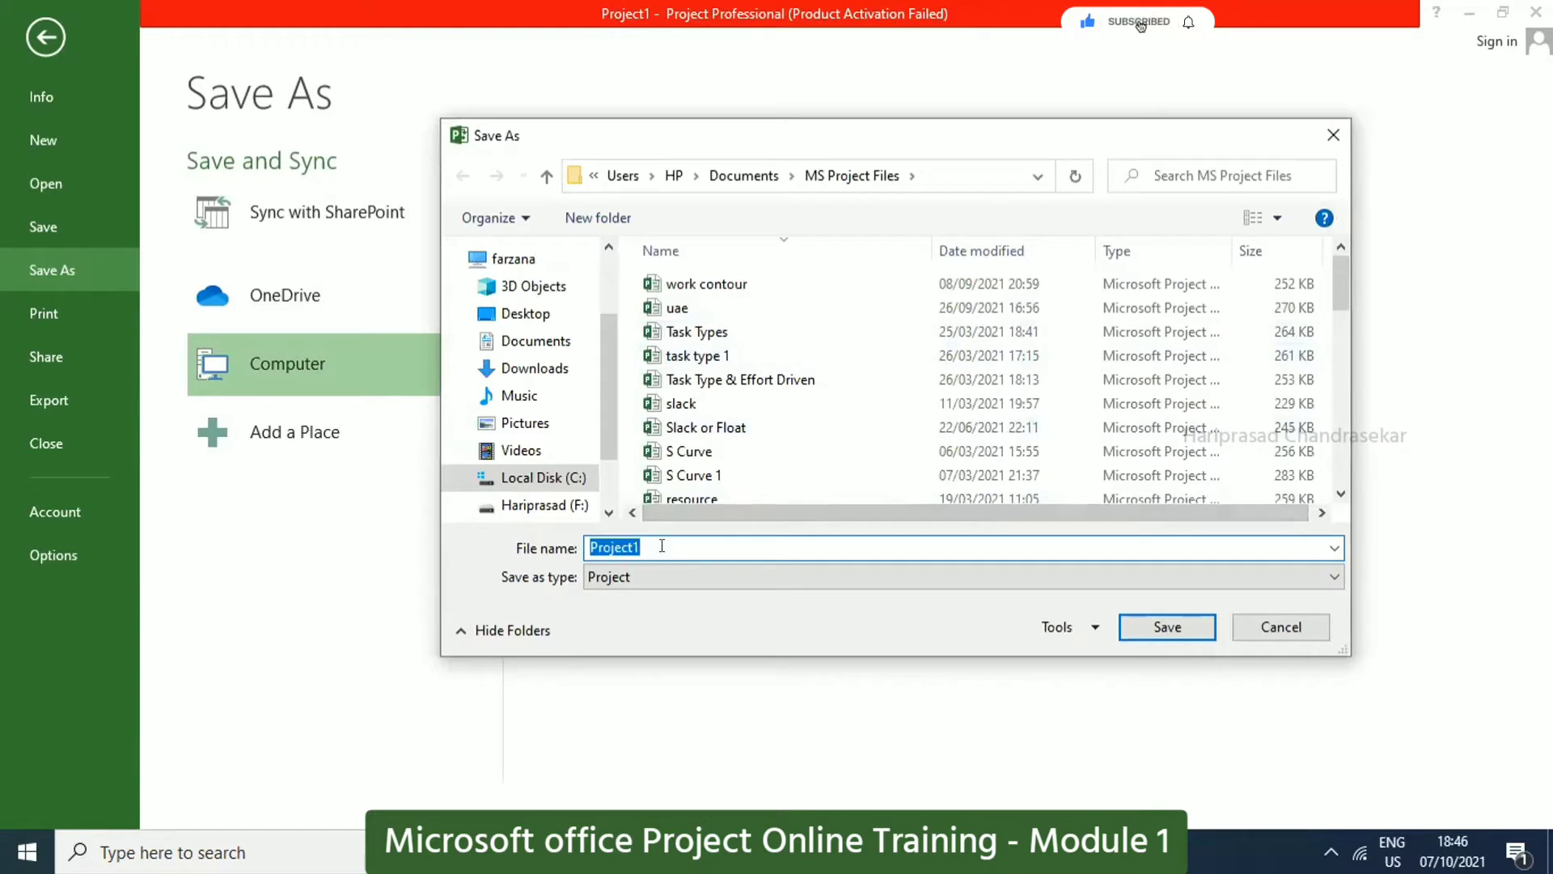
text(R)
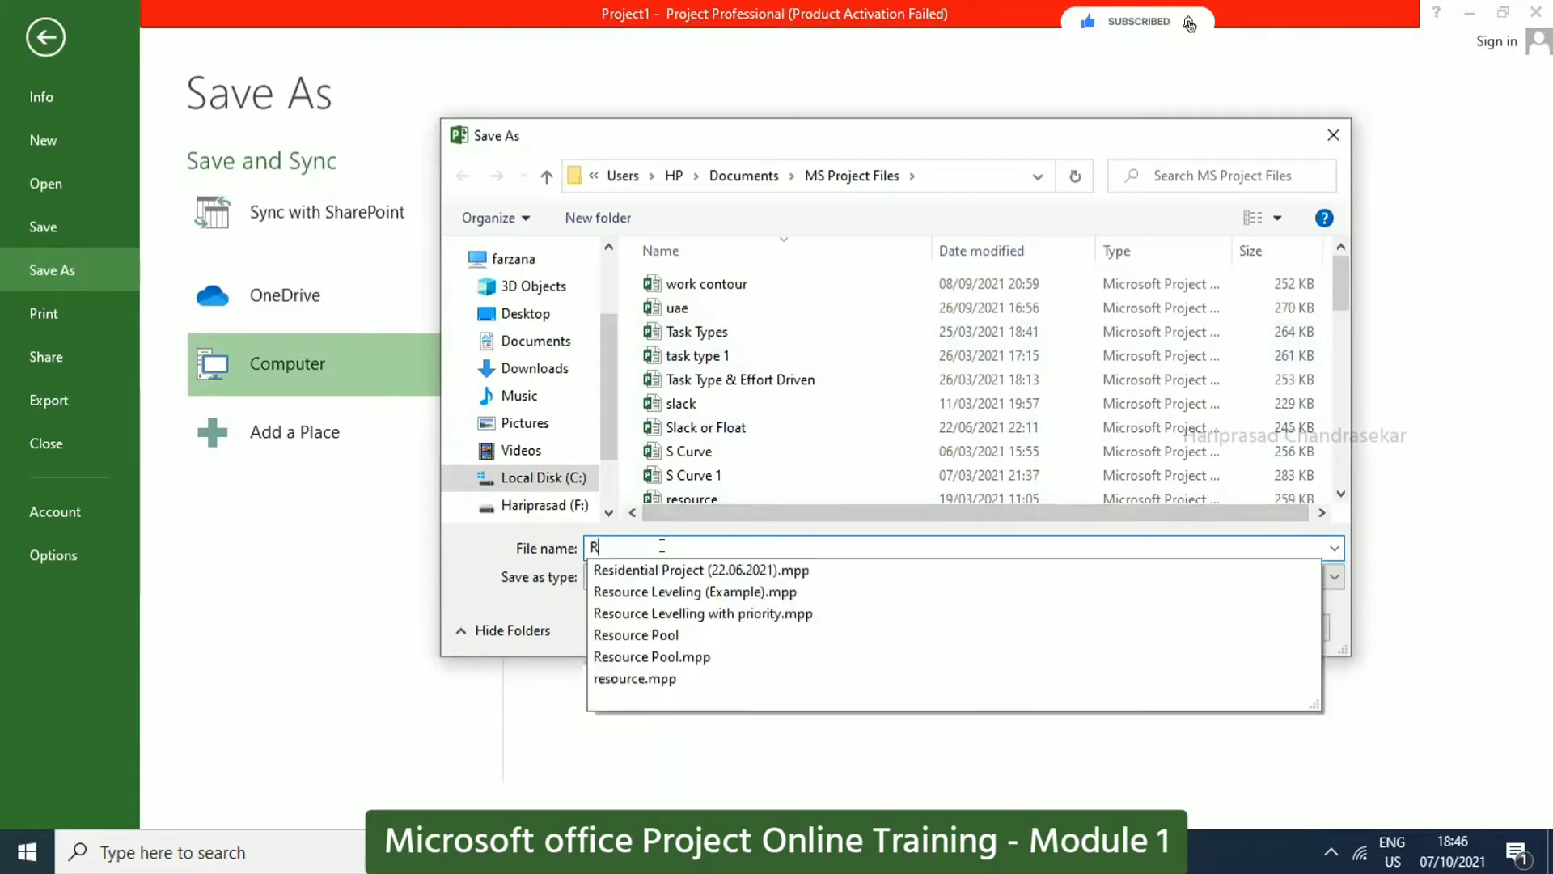
text(esede)
key(BackSpace)
key(BackSpace)
key(BackSpace)
text(idential)
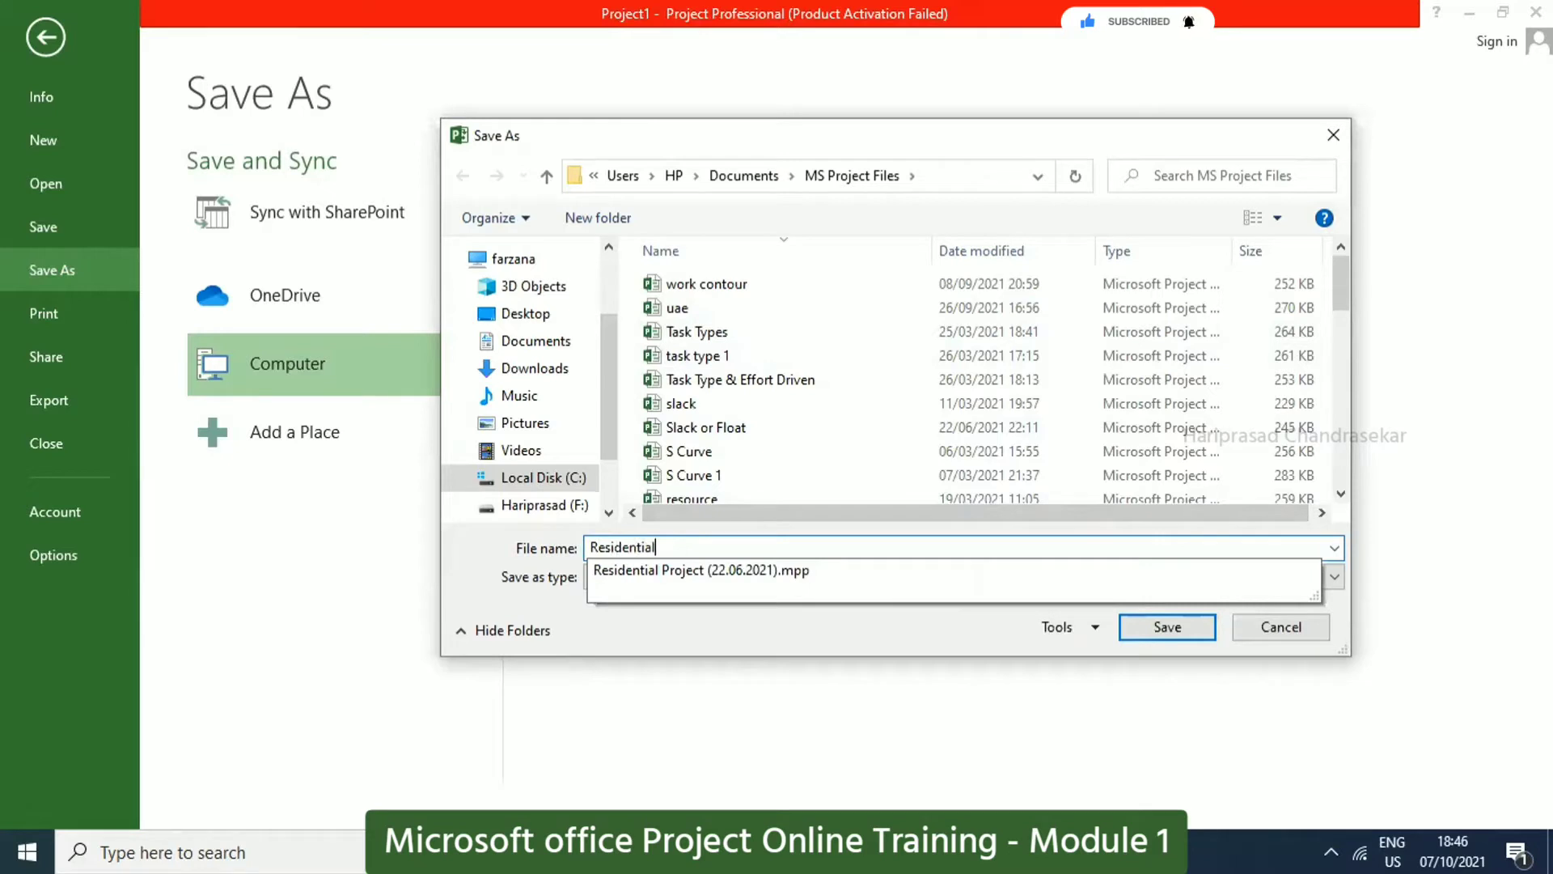
text( Projcet )
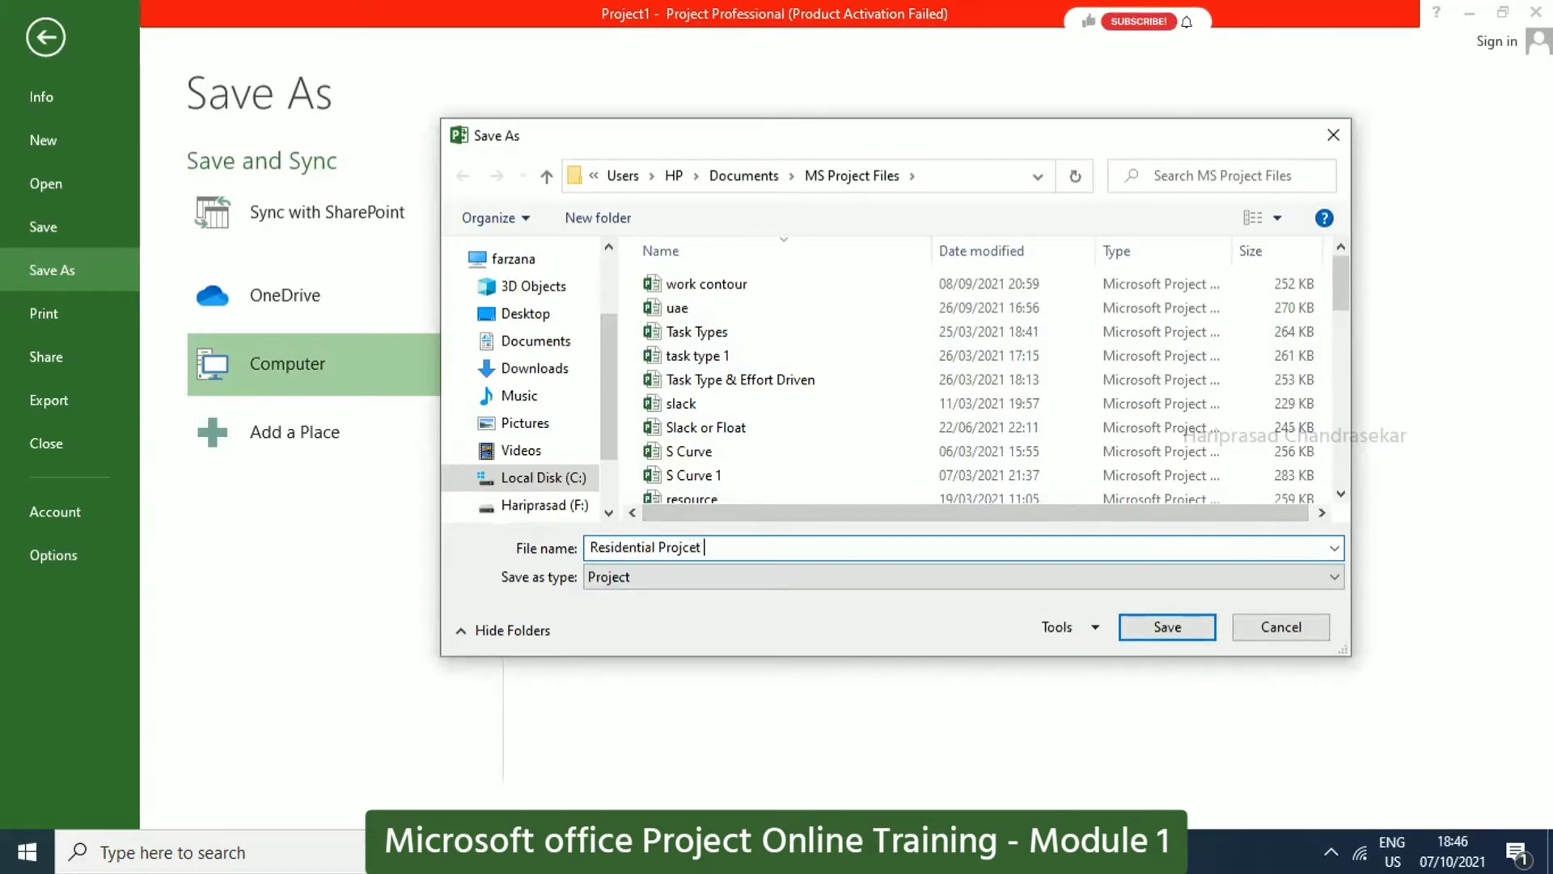
text((07/)
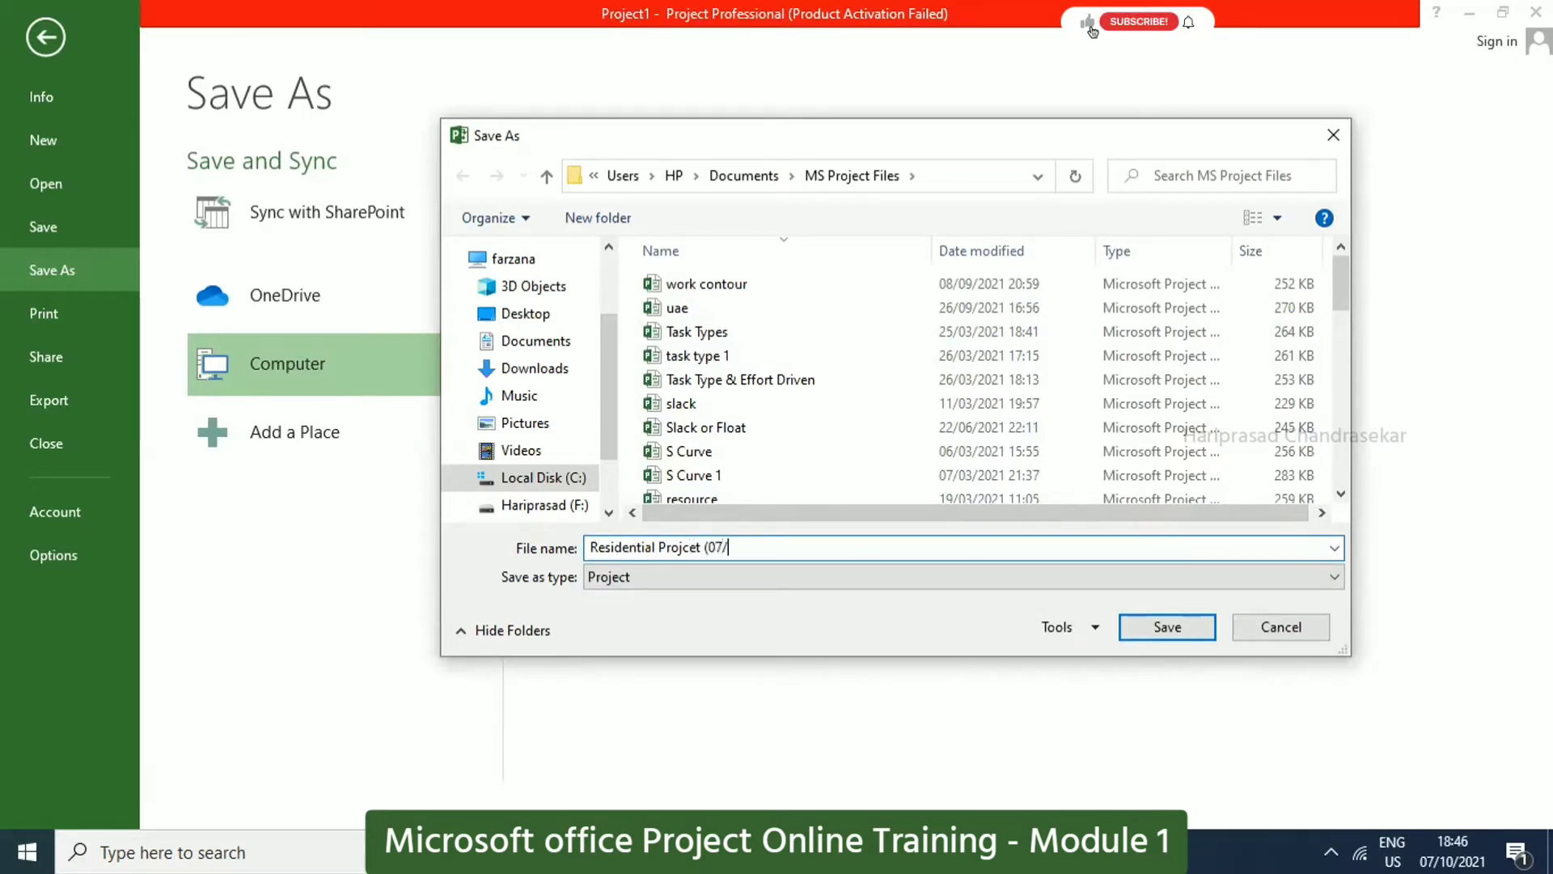
key(BackSpace)
text(.10.2021))
click(1167, 627)
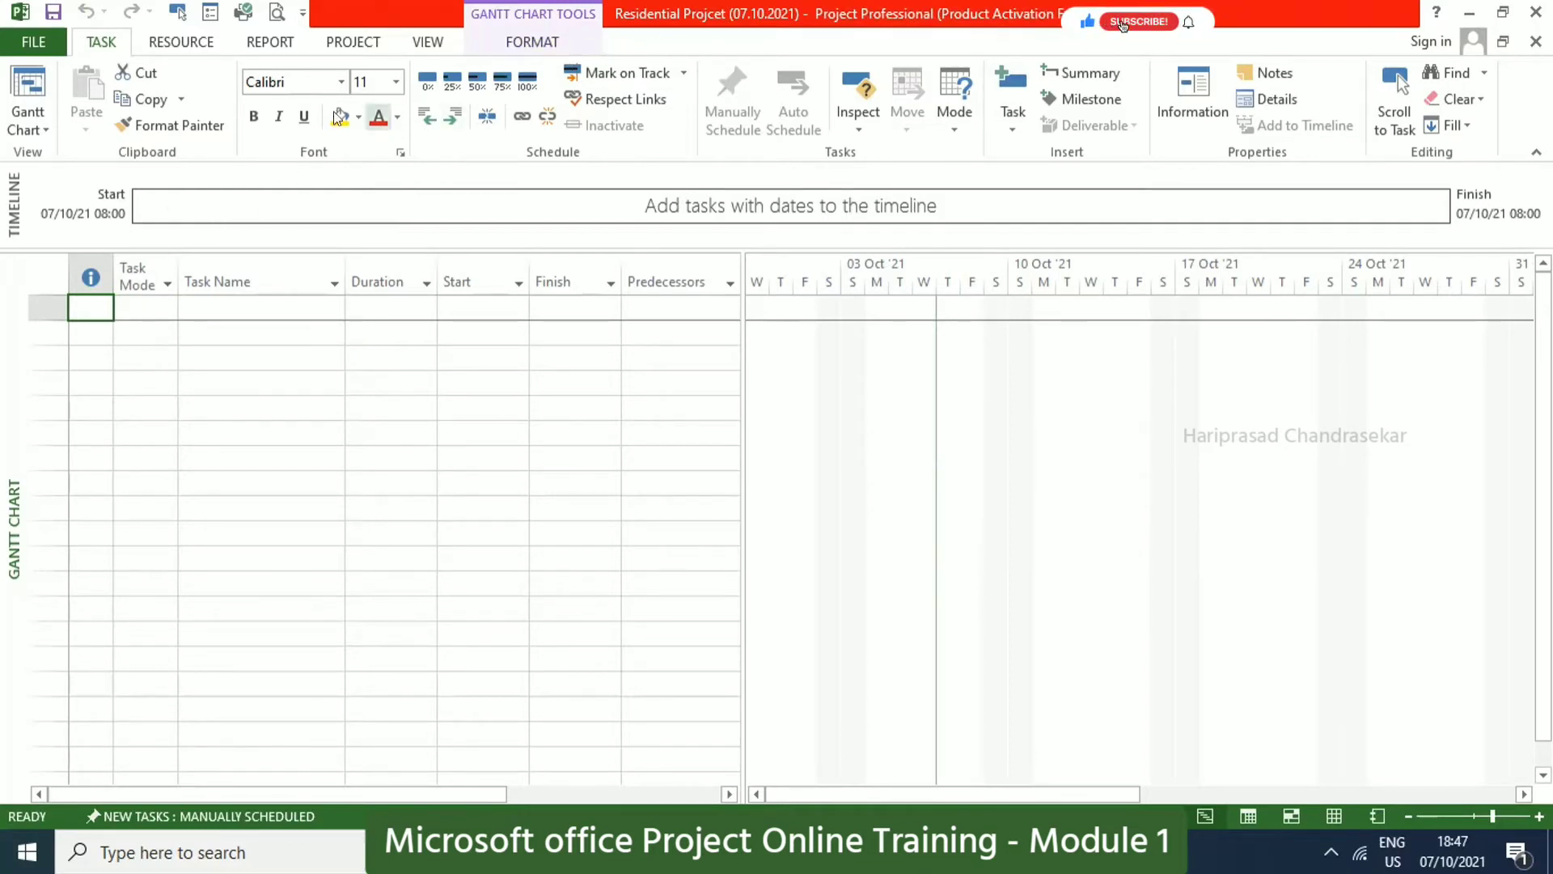
click(50, 42)
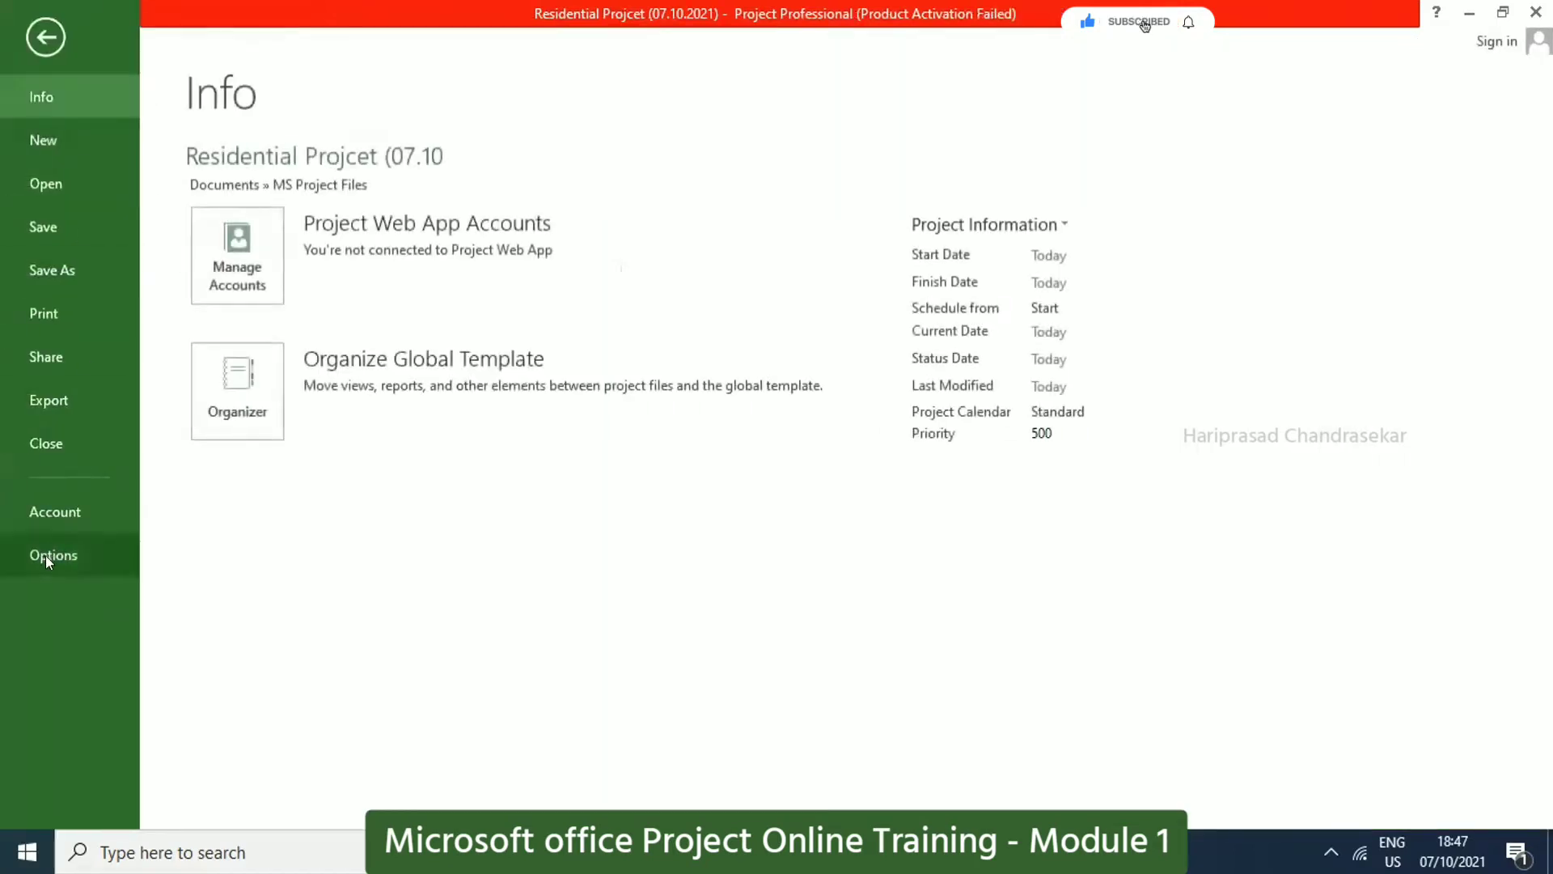
click(42, 39)
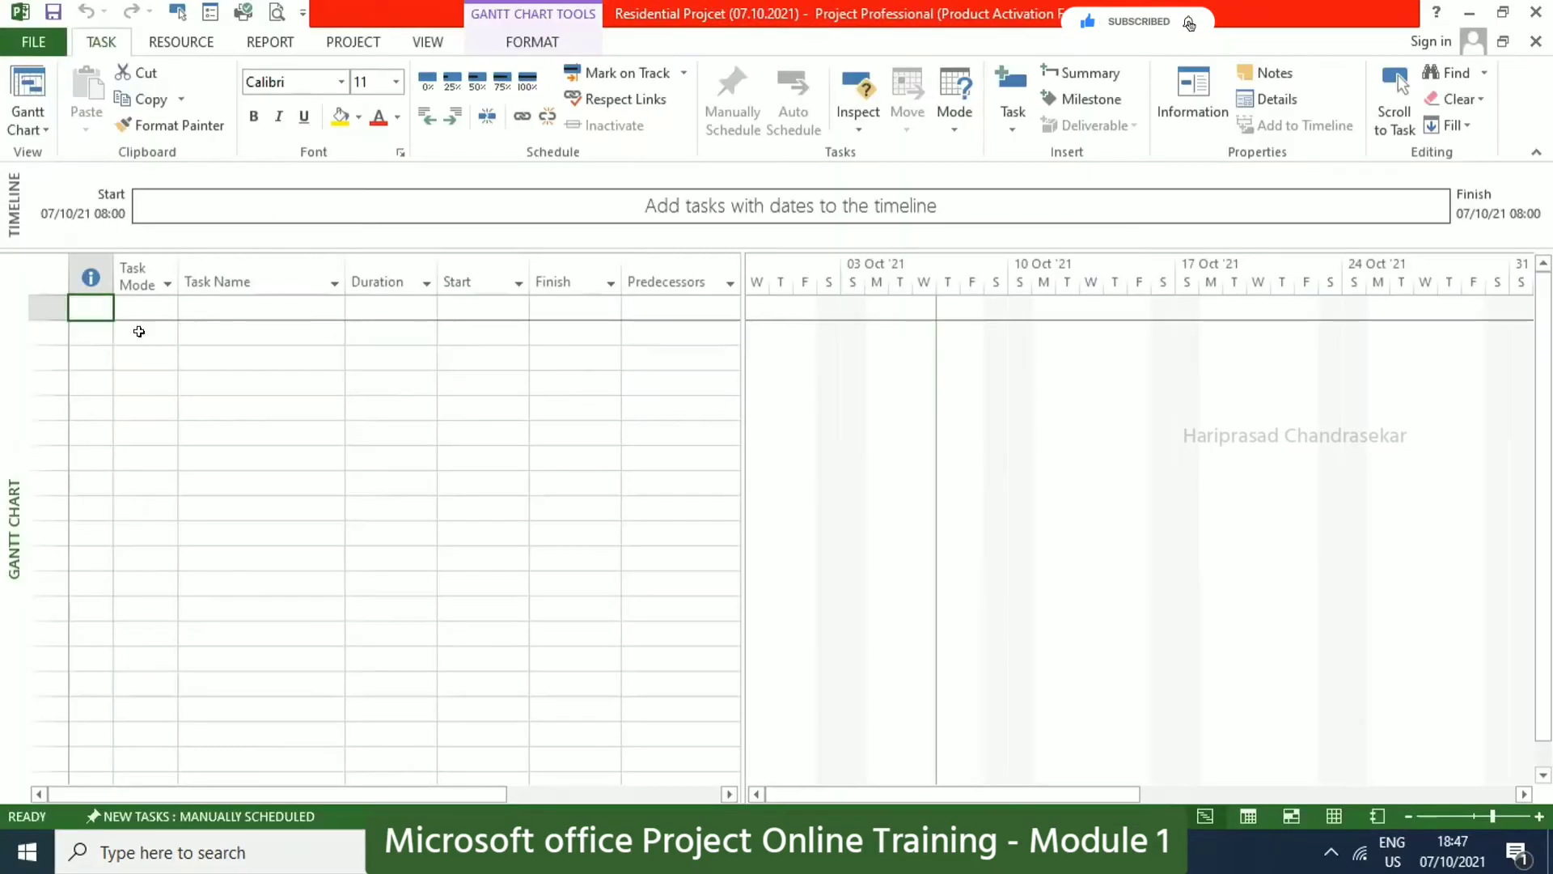
click(144, 308)
click(221, 306)
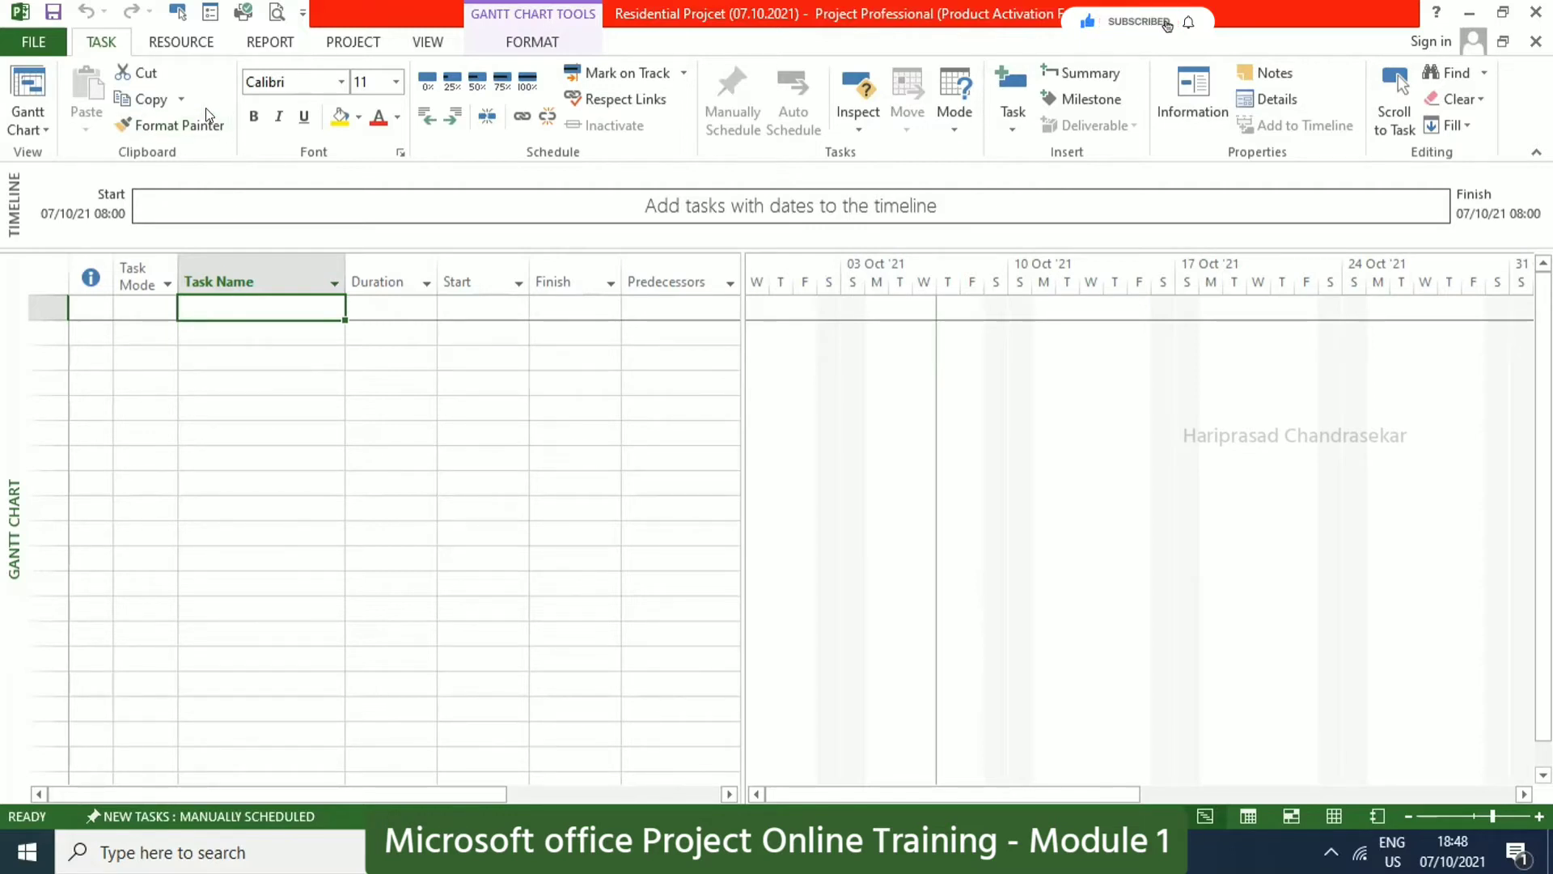
Show the project summary task in the Gantt chart table and select the empty task name cell below it.
click(522, 43)
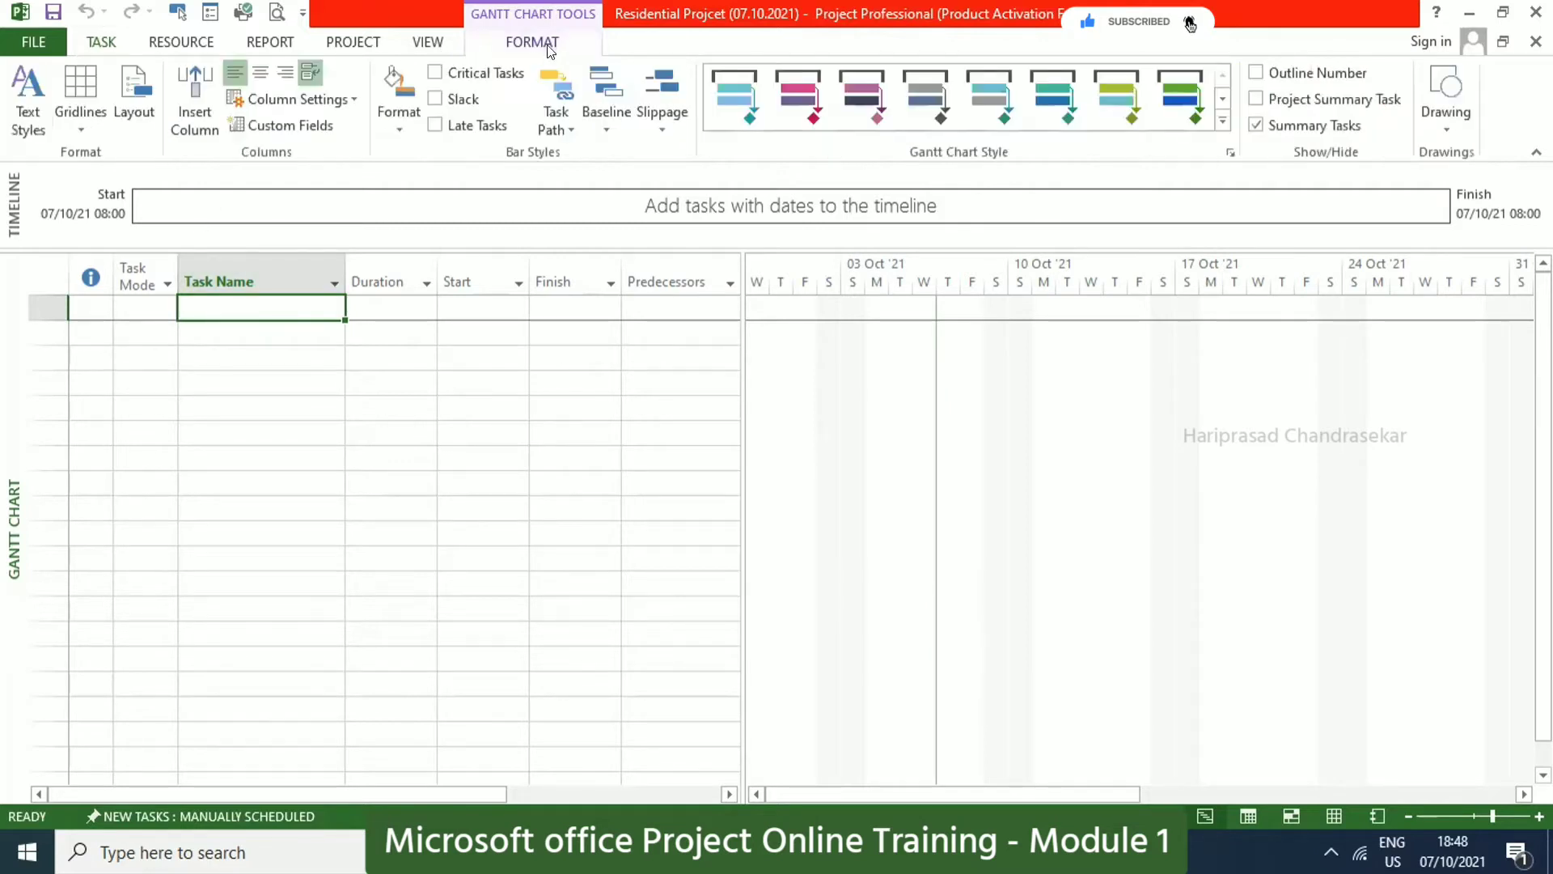
click(1256, 99)
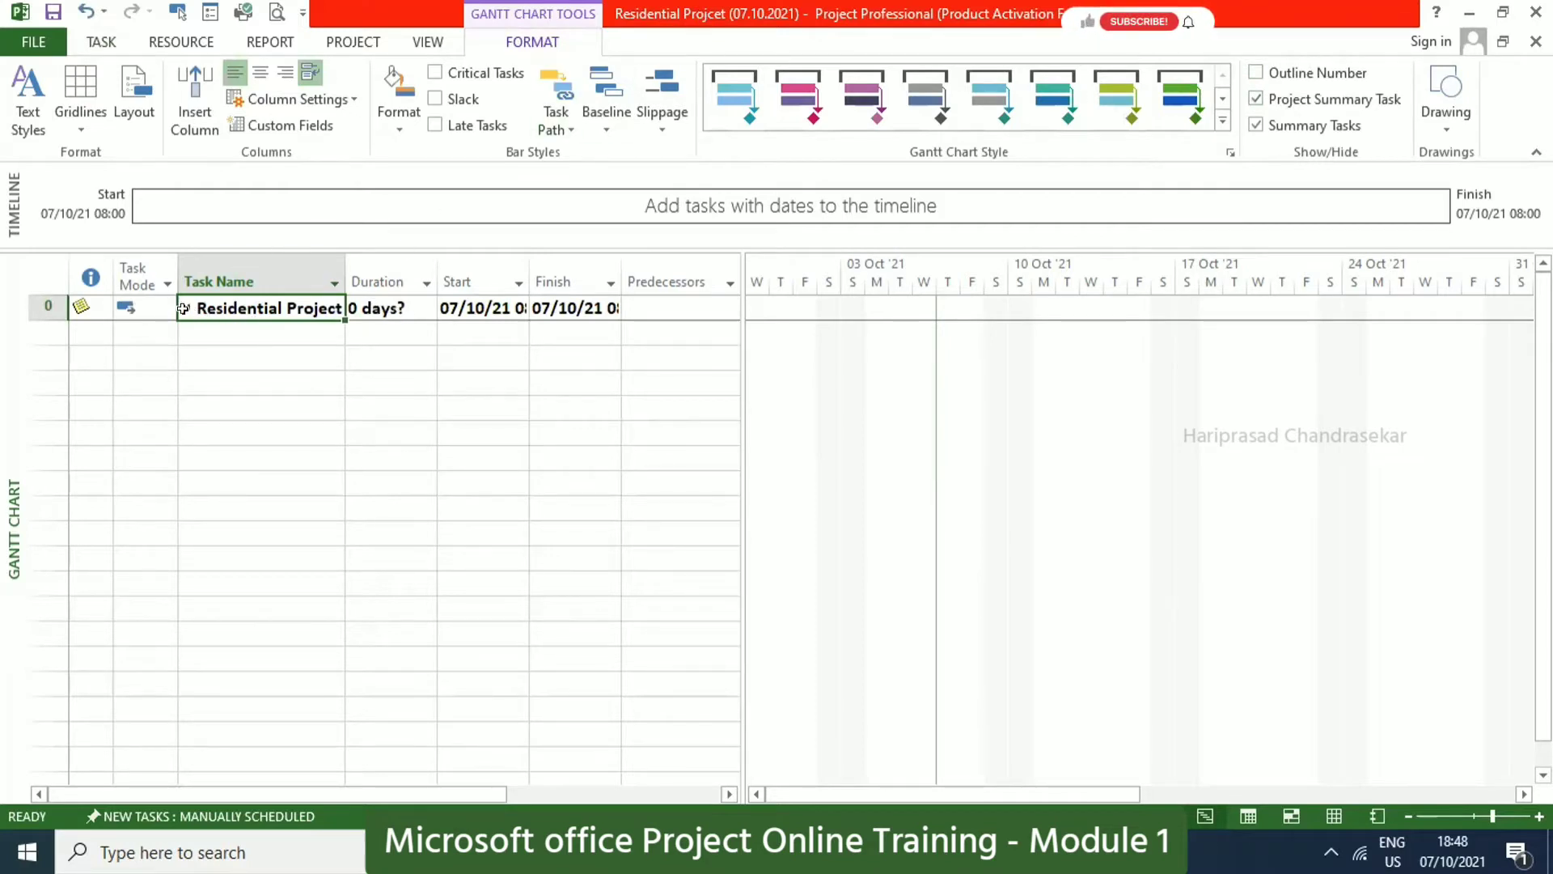
click(211, 330)
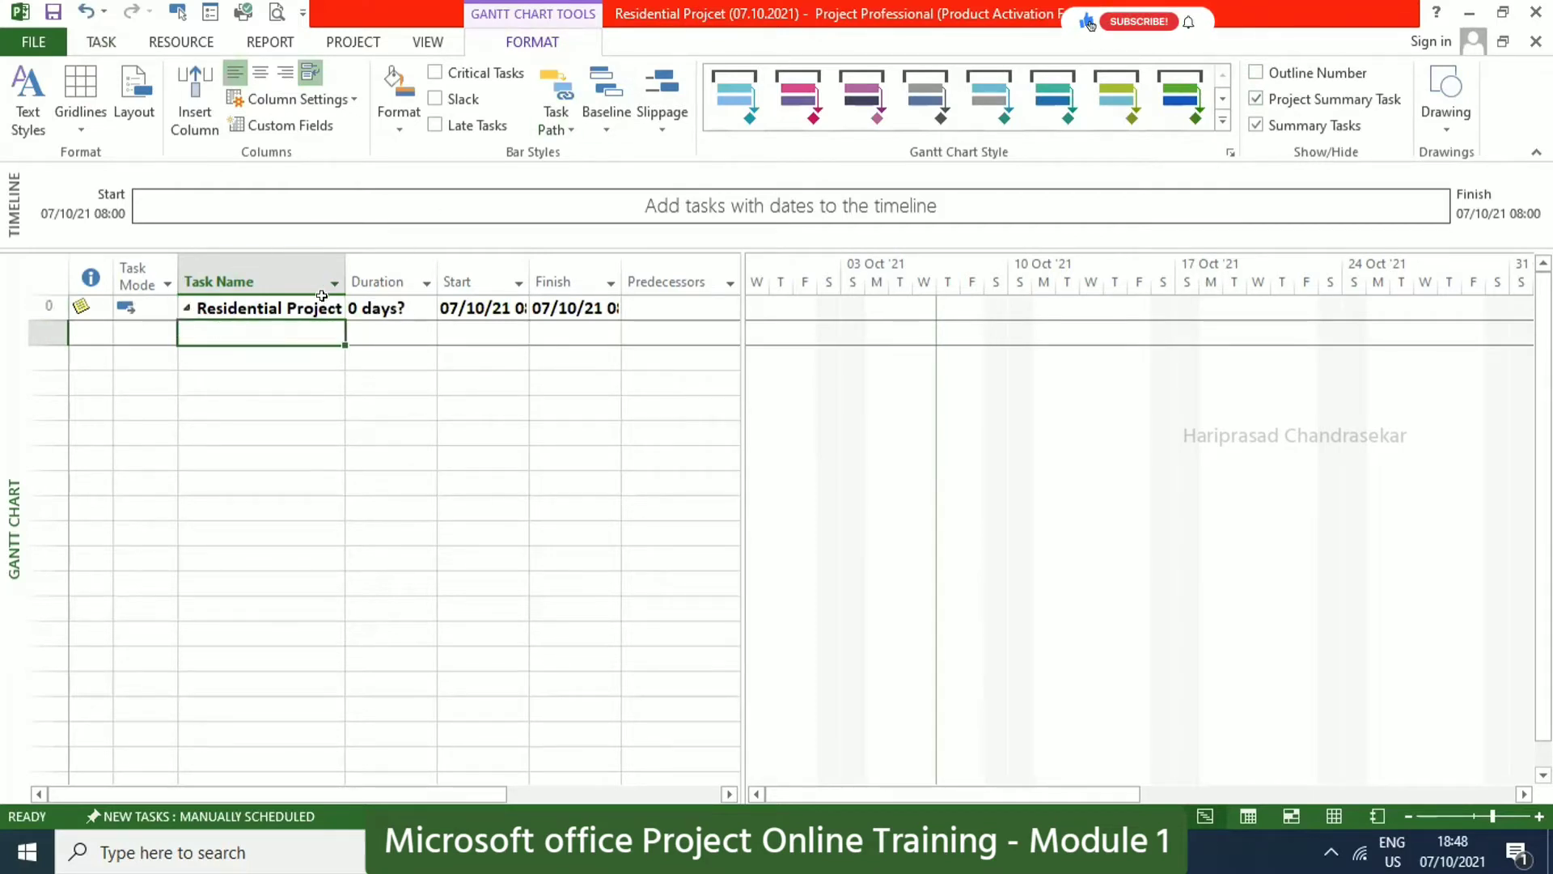
click(380, 308)
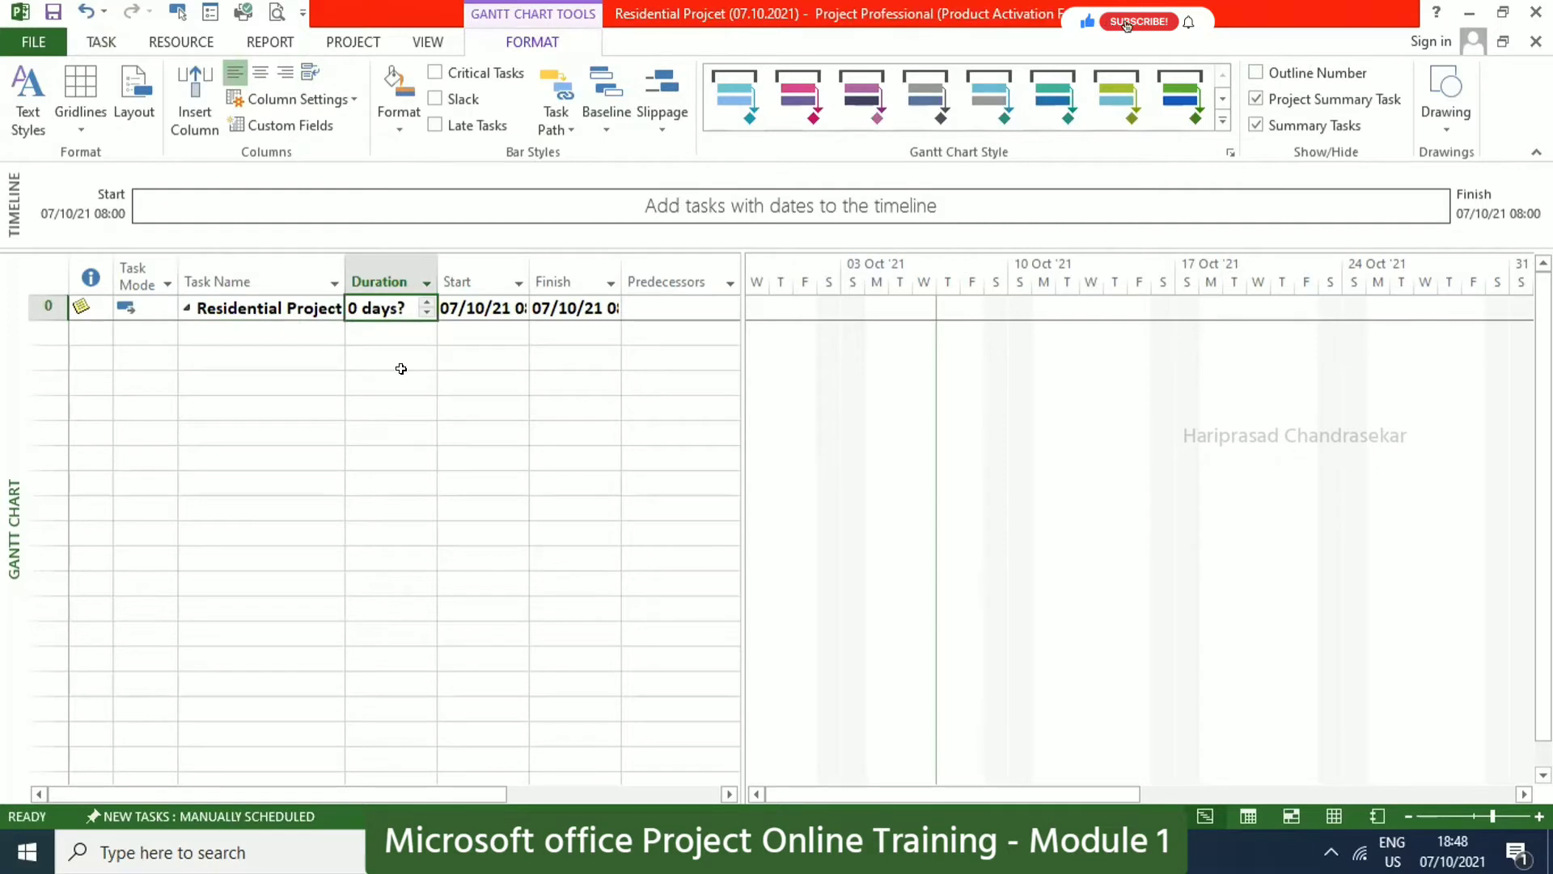
click(292, 333)
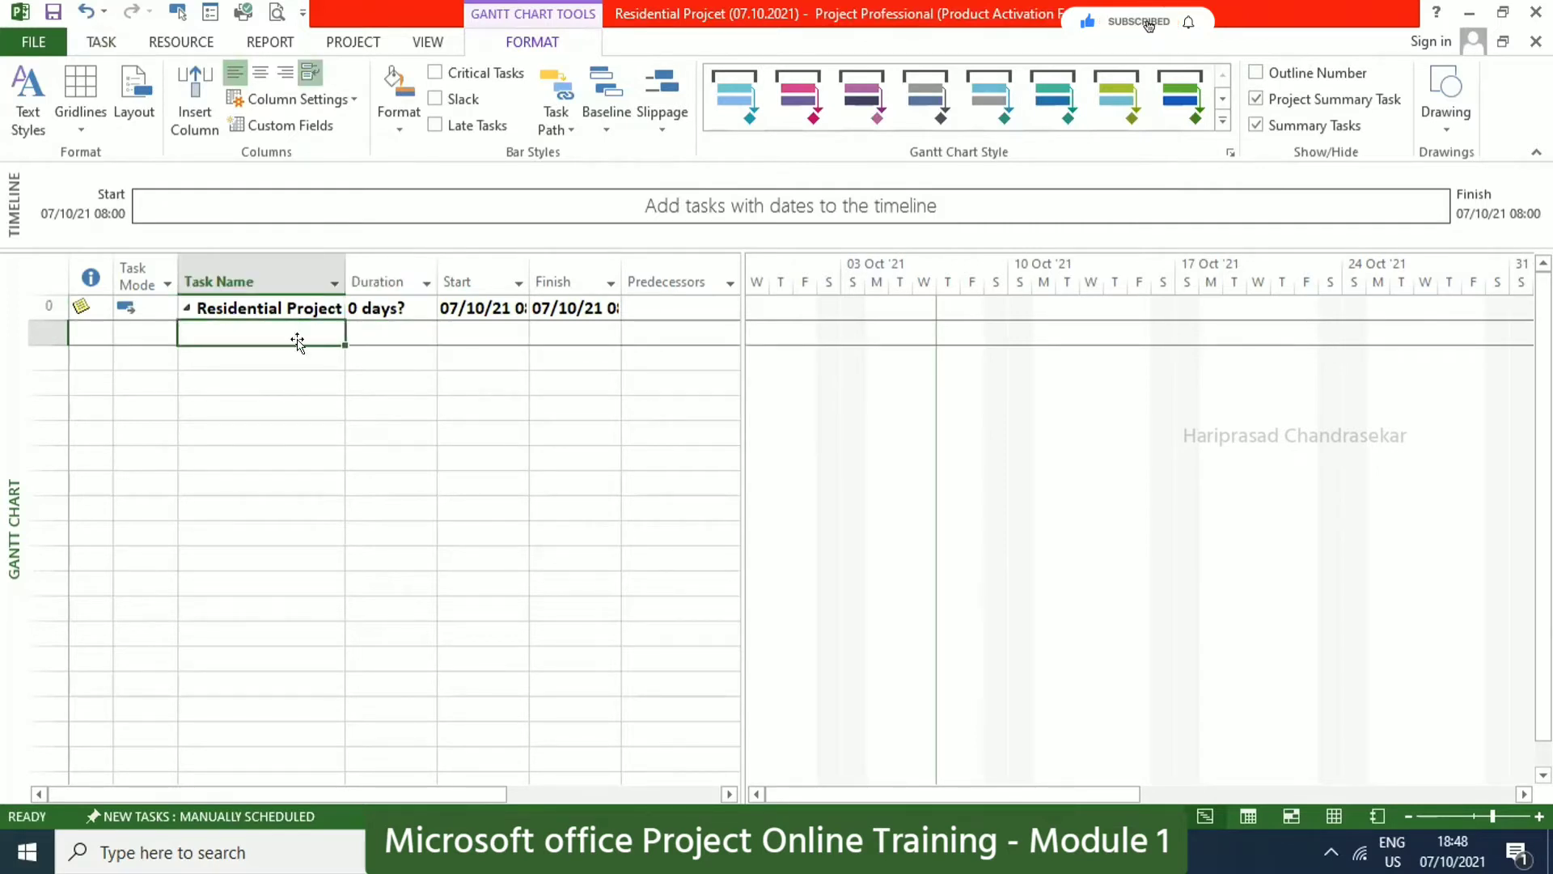
Add a task named "Foundation" directly below the project summary task.
click(99, 42)
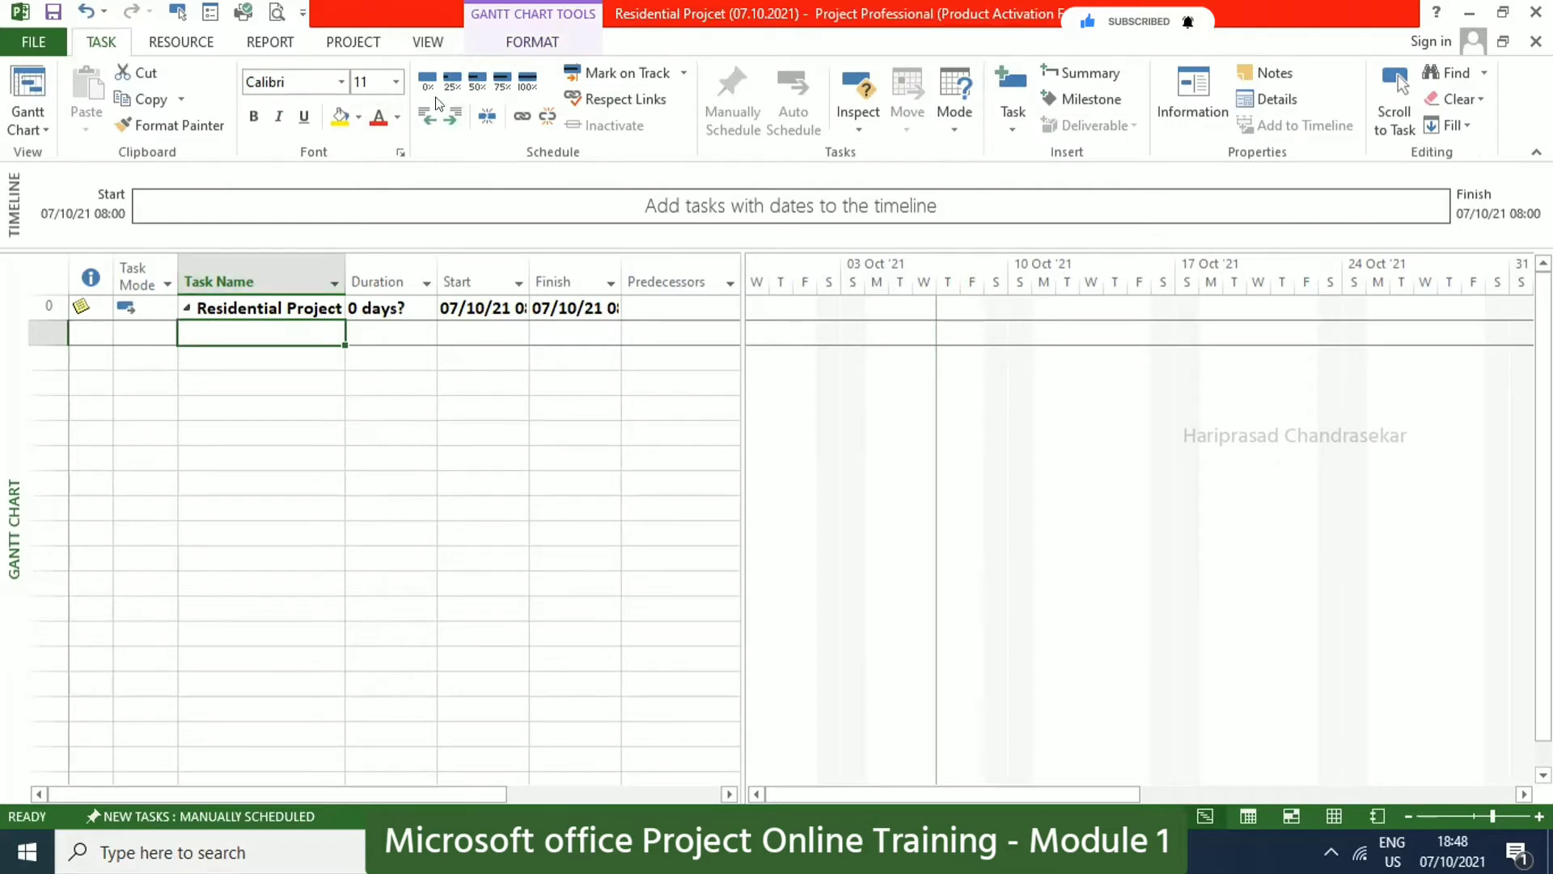
click(519, 40)
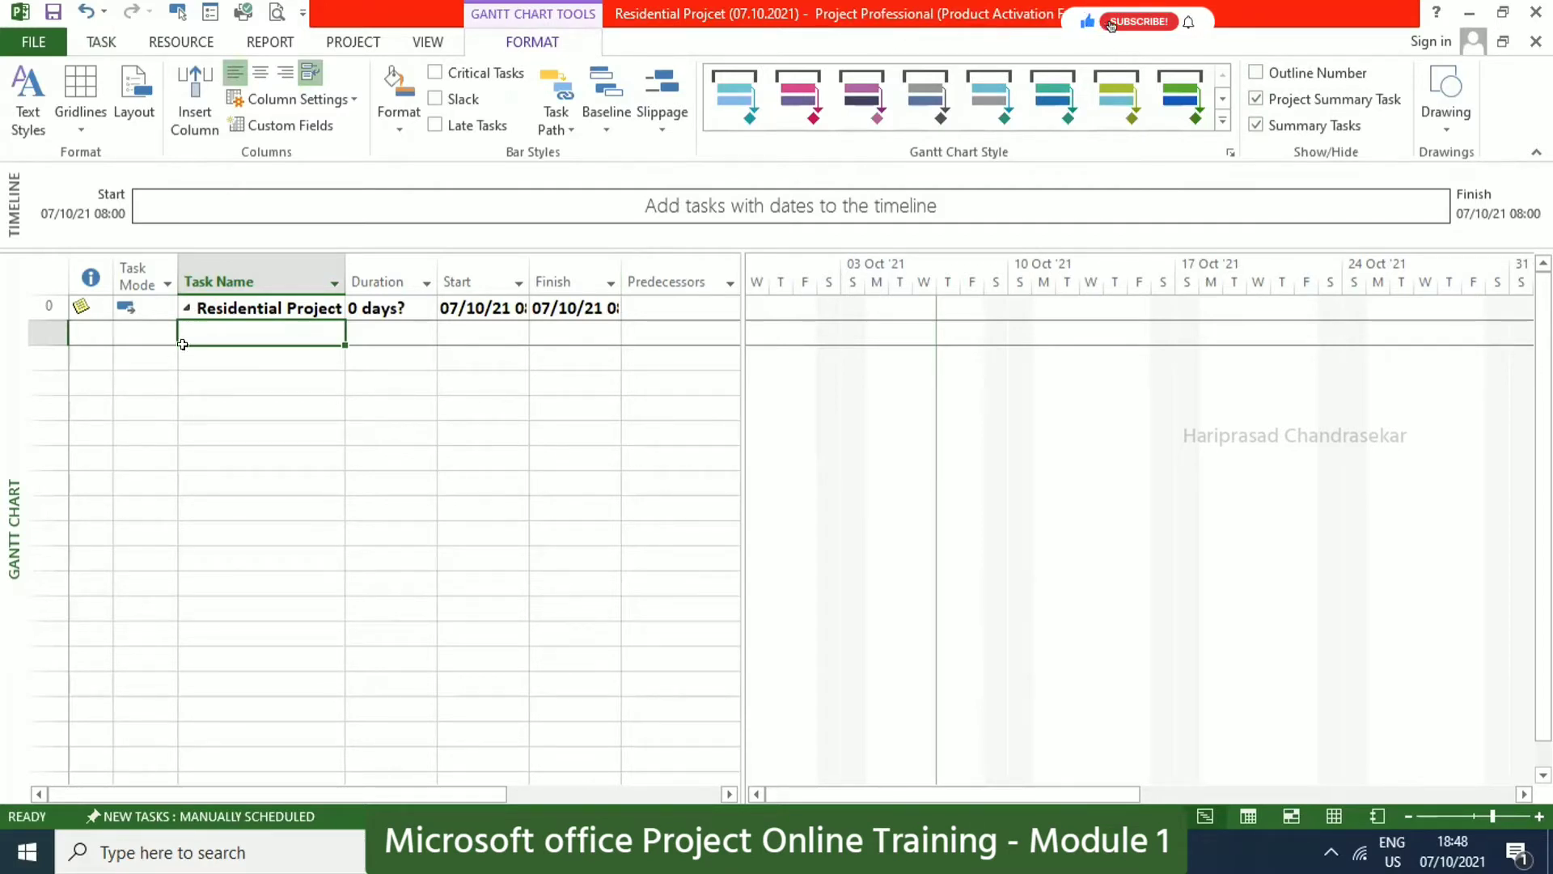
click(102, 42)
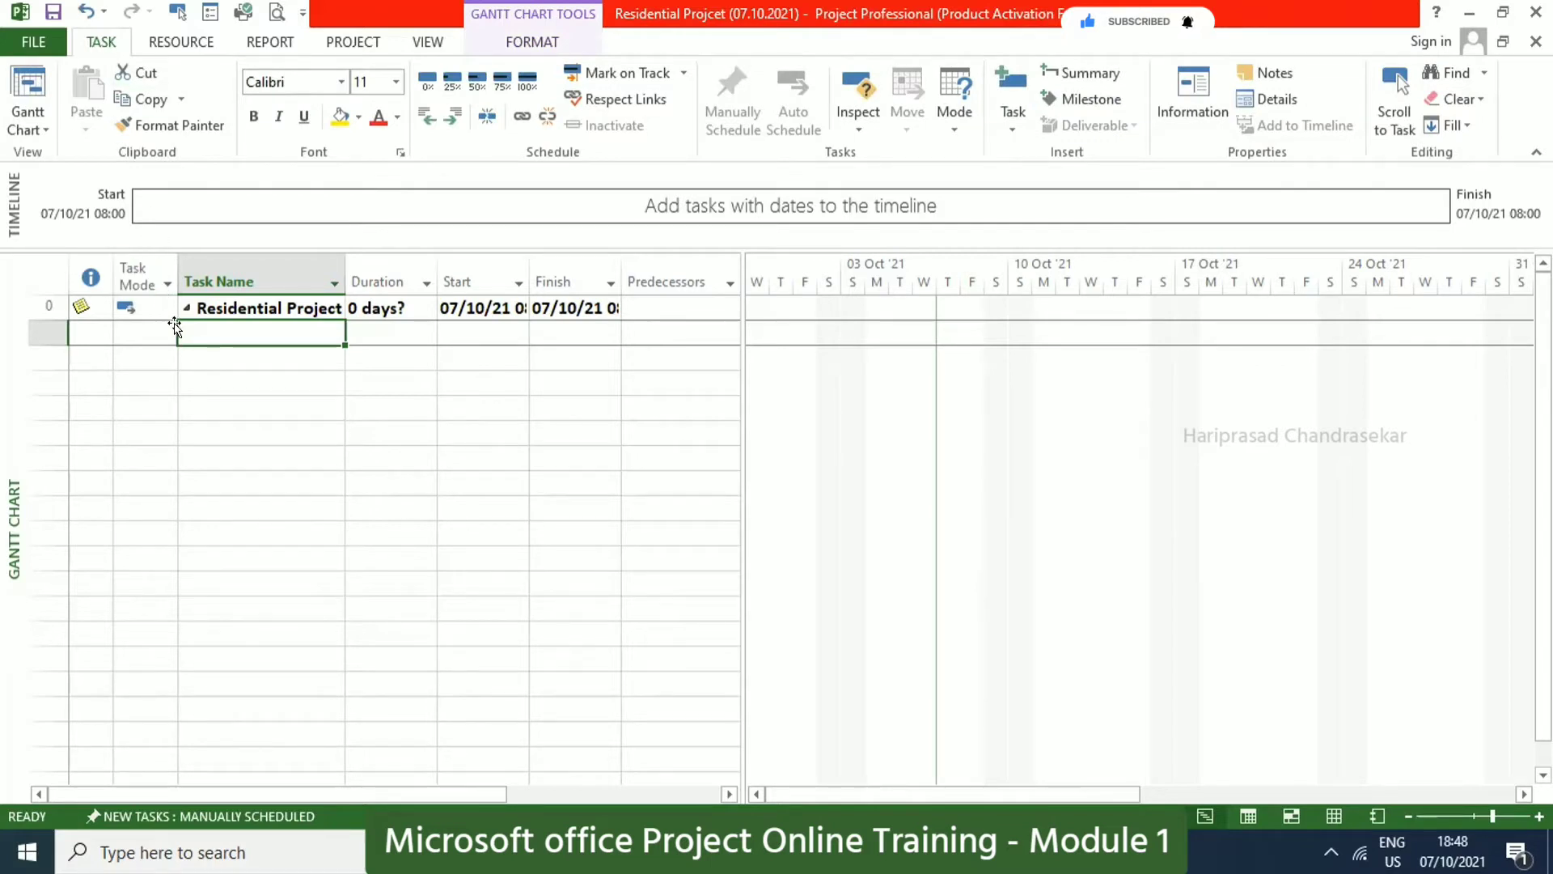
text(Foundation)
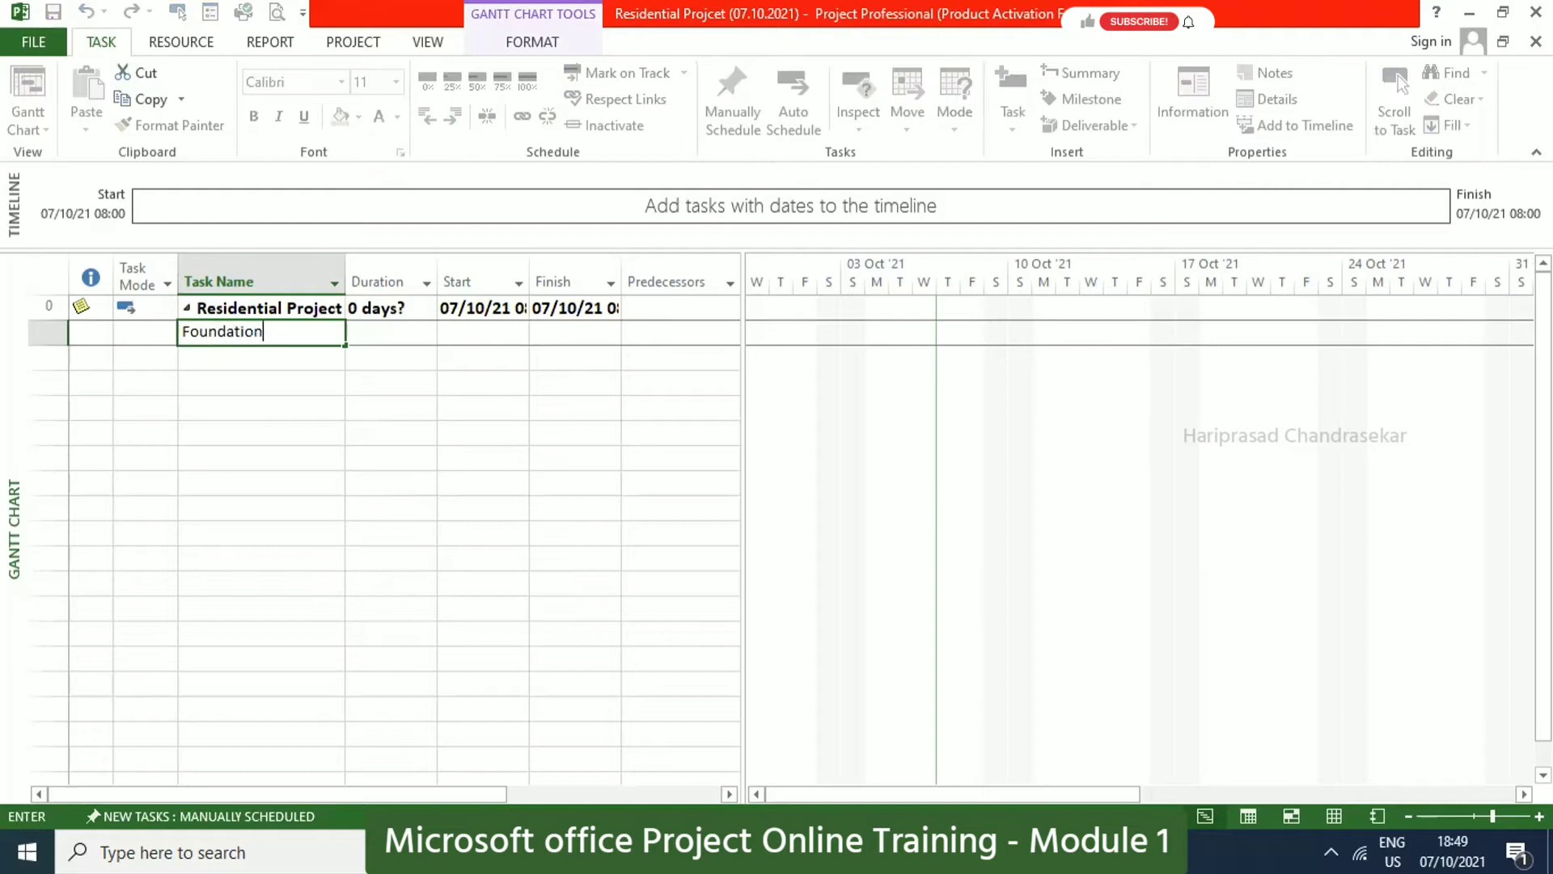
key(Tab)
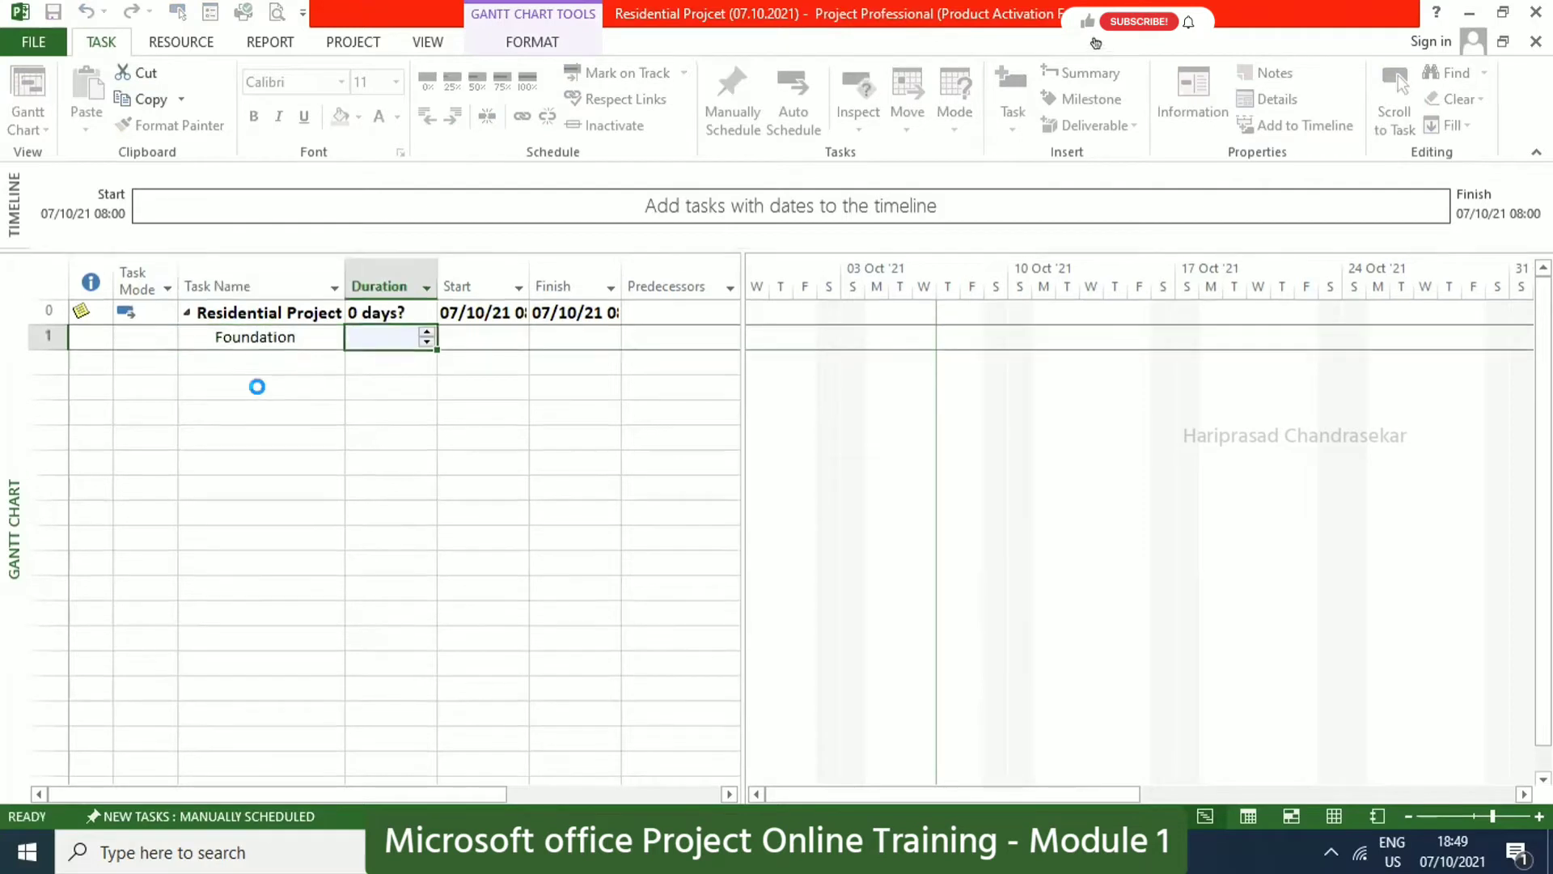
click(267, 334)
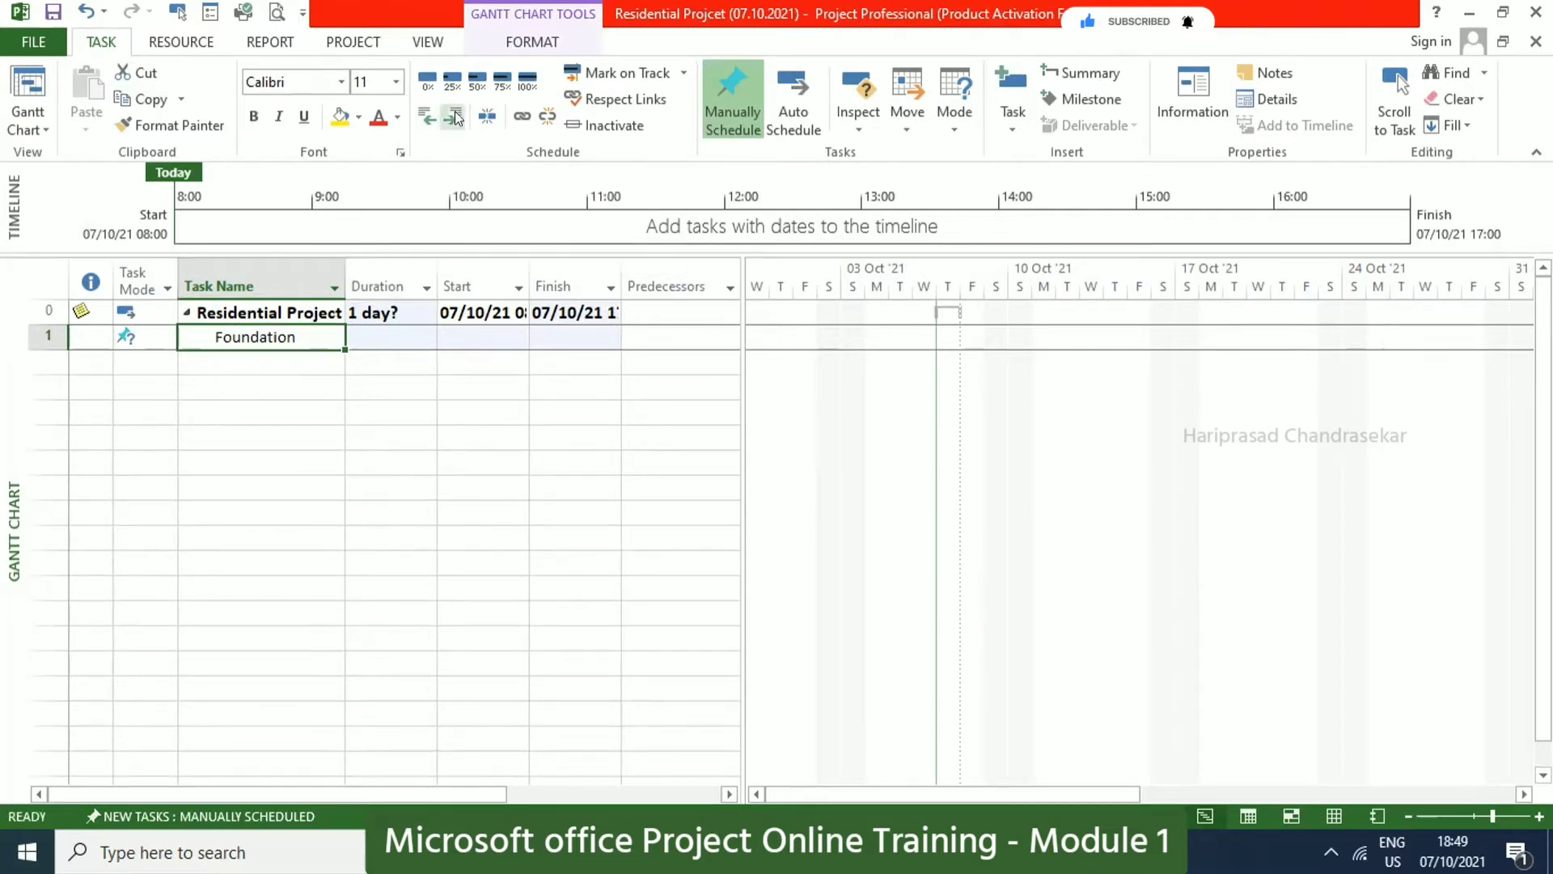
Try to outdent the "Foundation" task to the level of the project summary task.
click(187, 313)
click(187, 314)
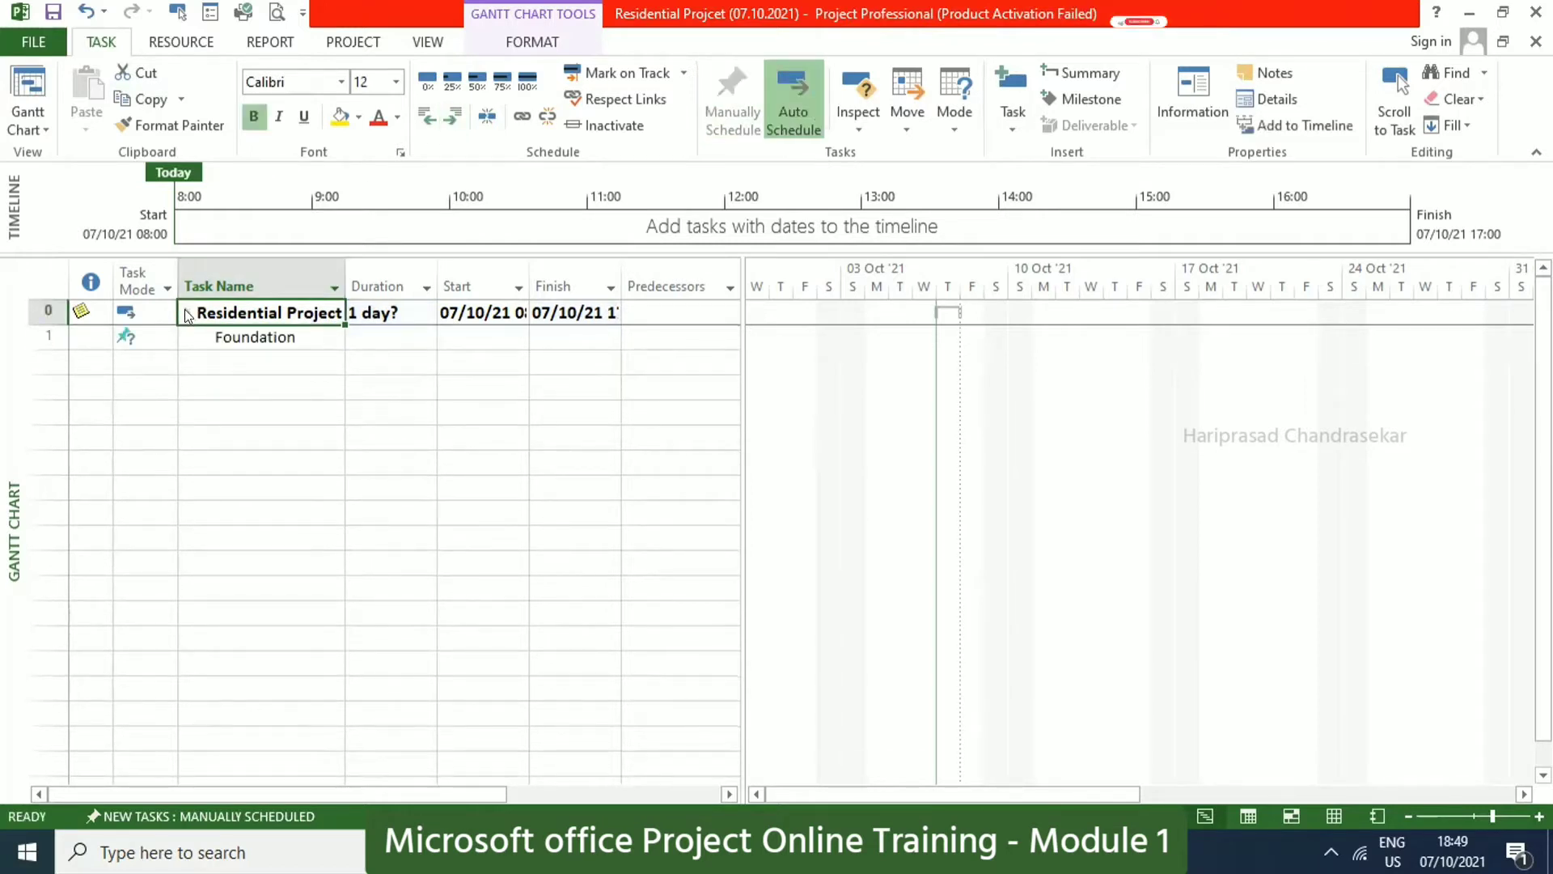
click(253, 336)
click(422, 119)
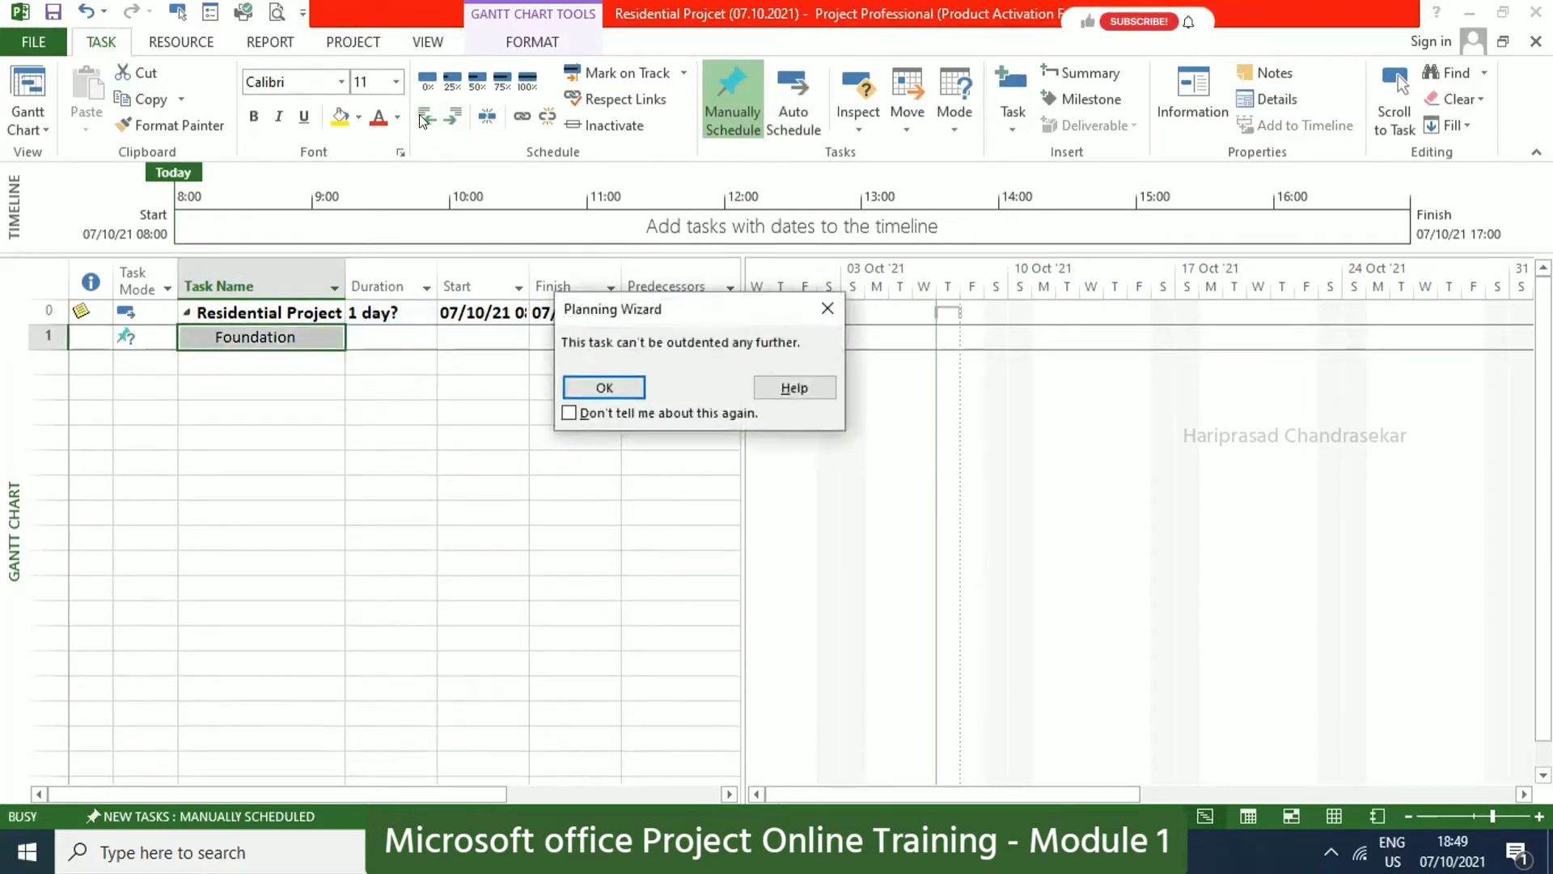
click(603, 388)
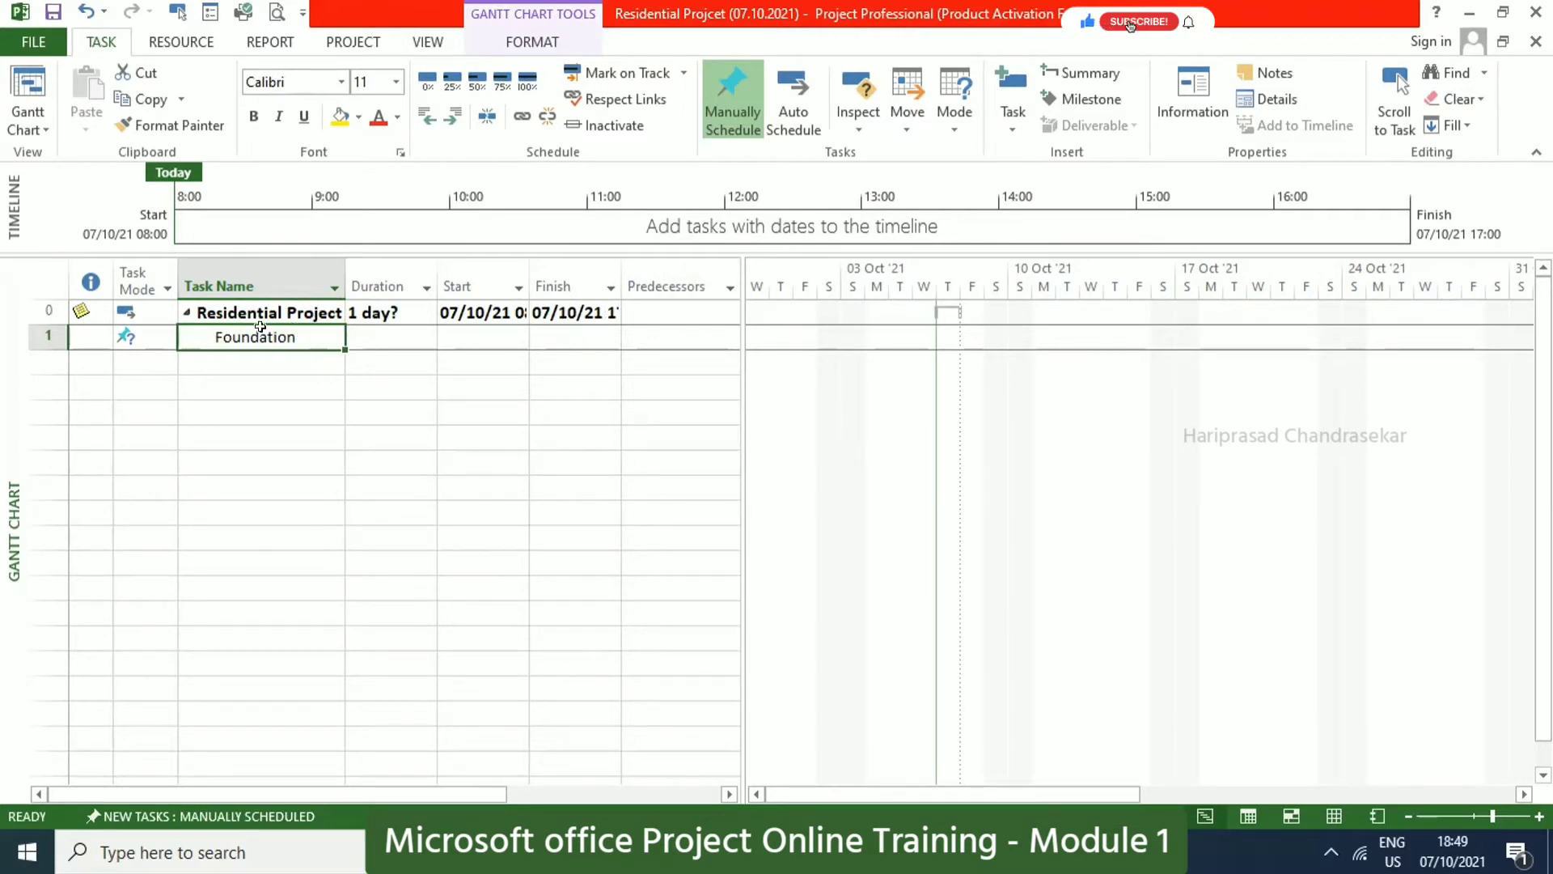
Add a task named "Site Cleaning" below "Foundation" and indent it as a subtask of "Foundation".
click(264, 362)
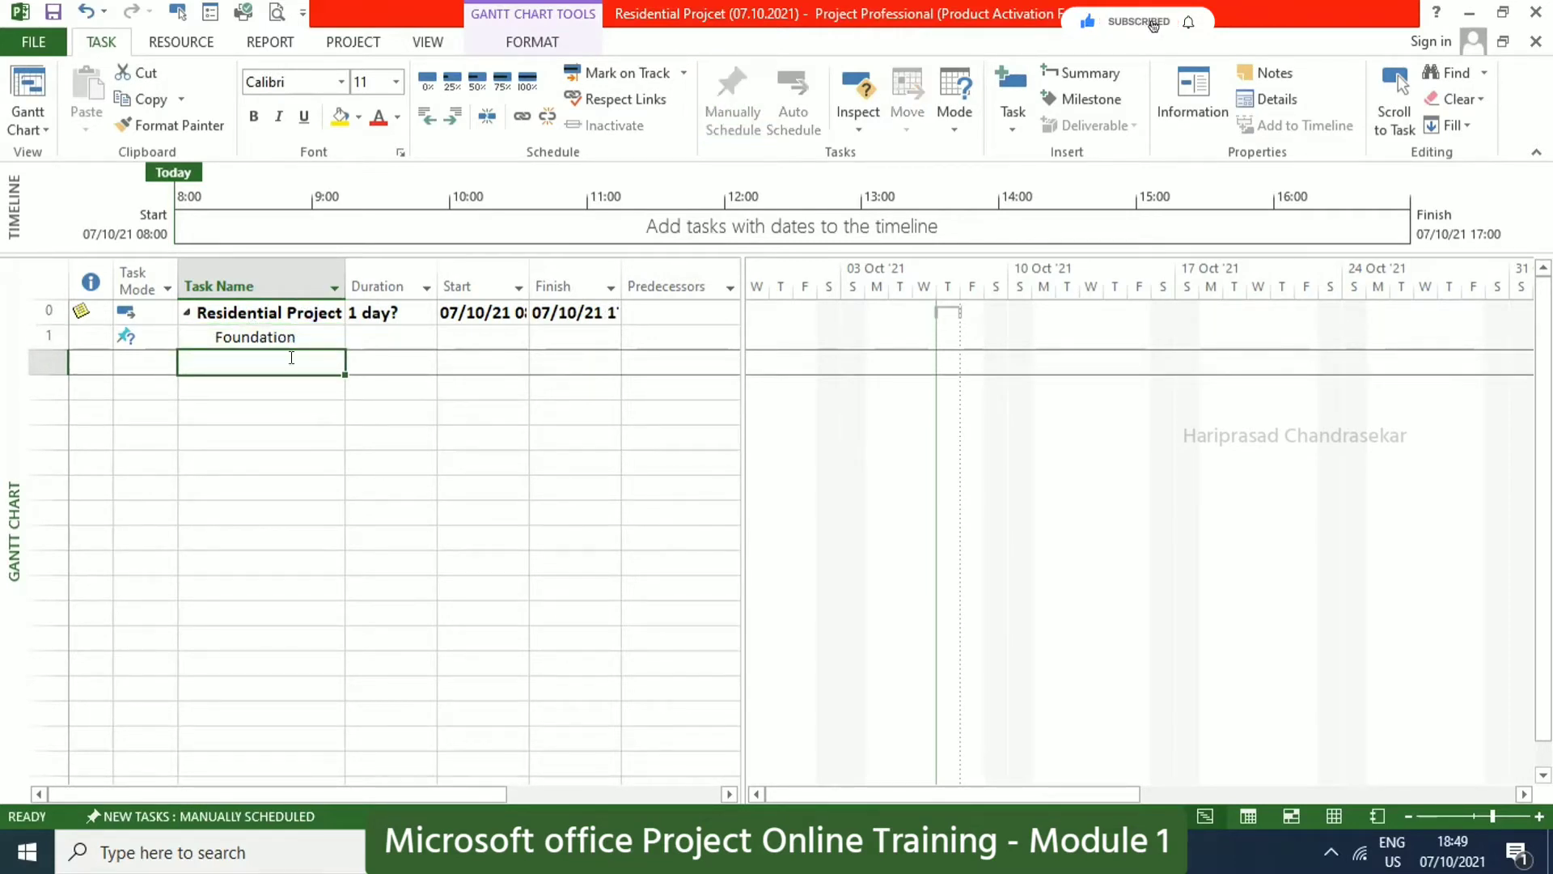
text(Site Cleaning)
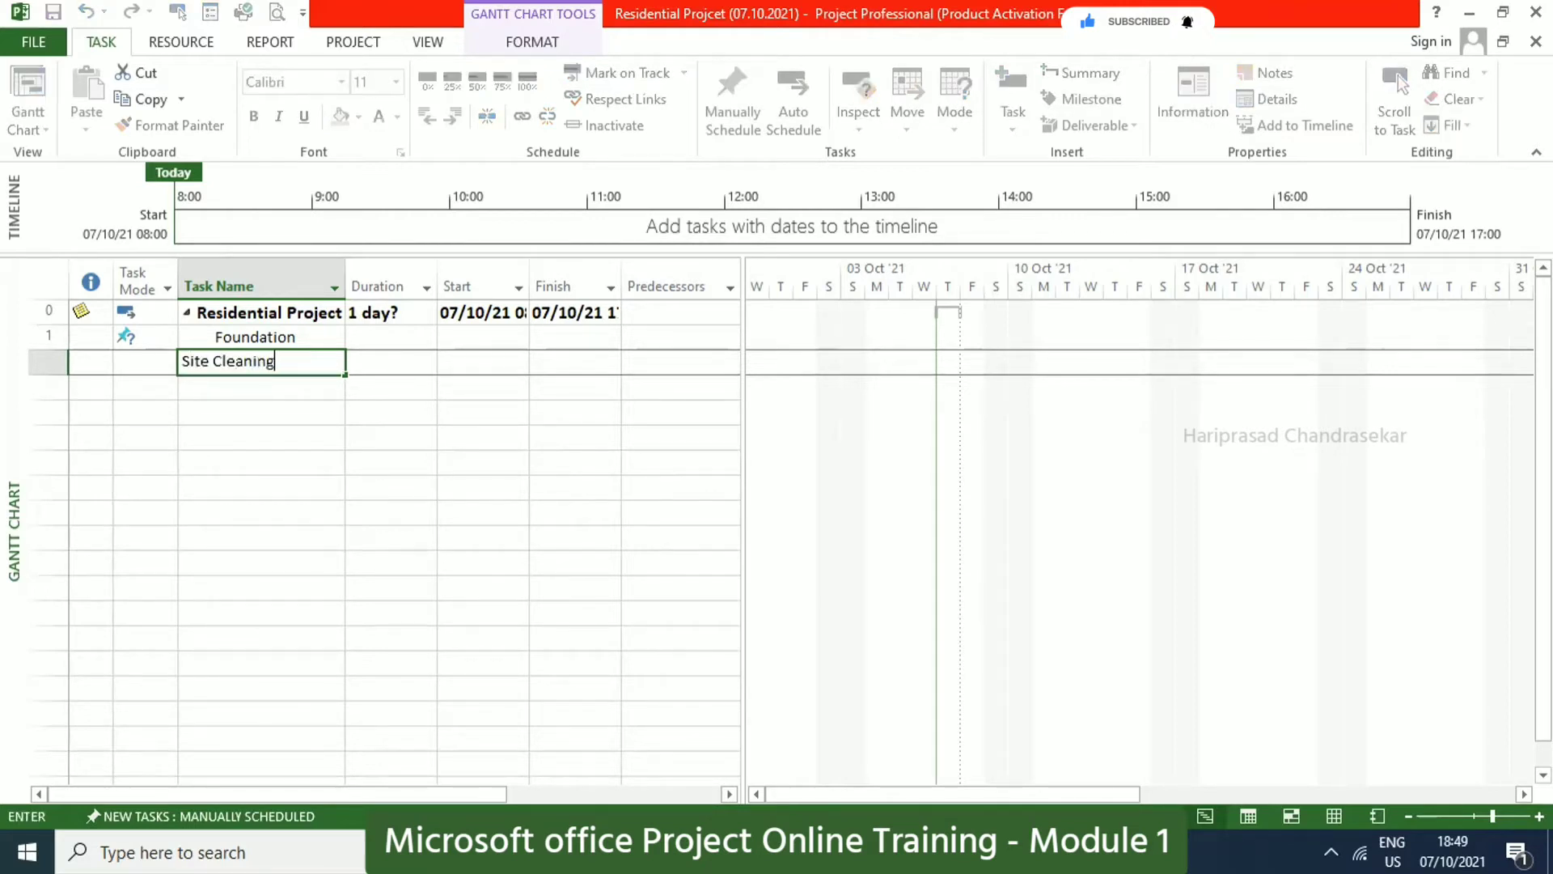
key(Tab)
click(272, 362)
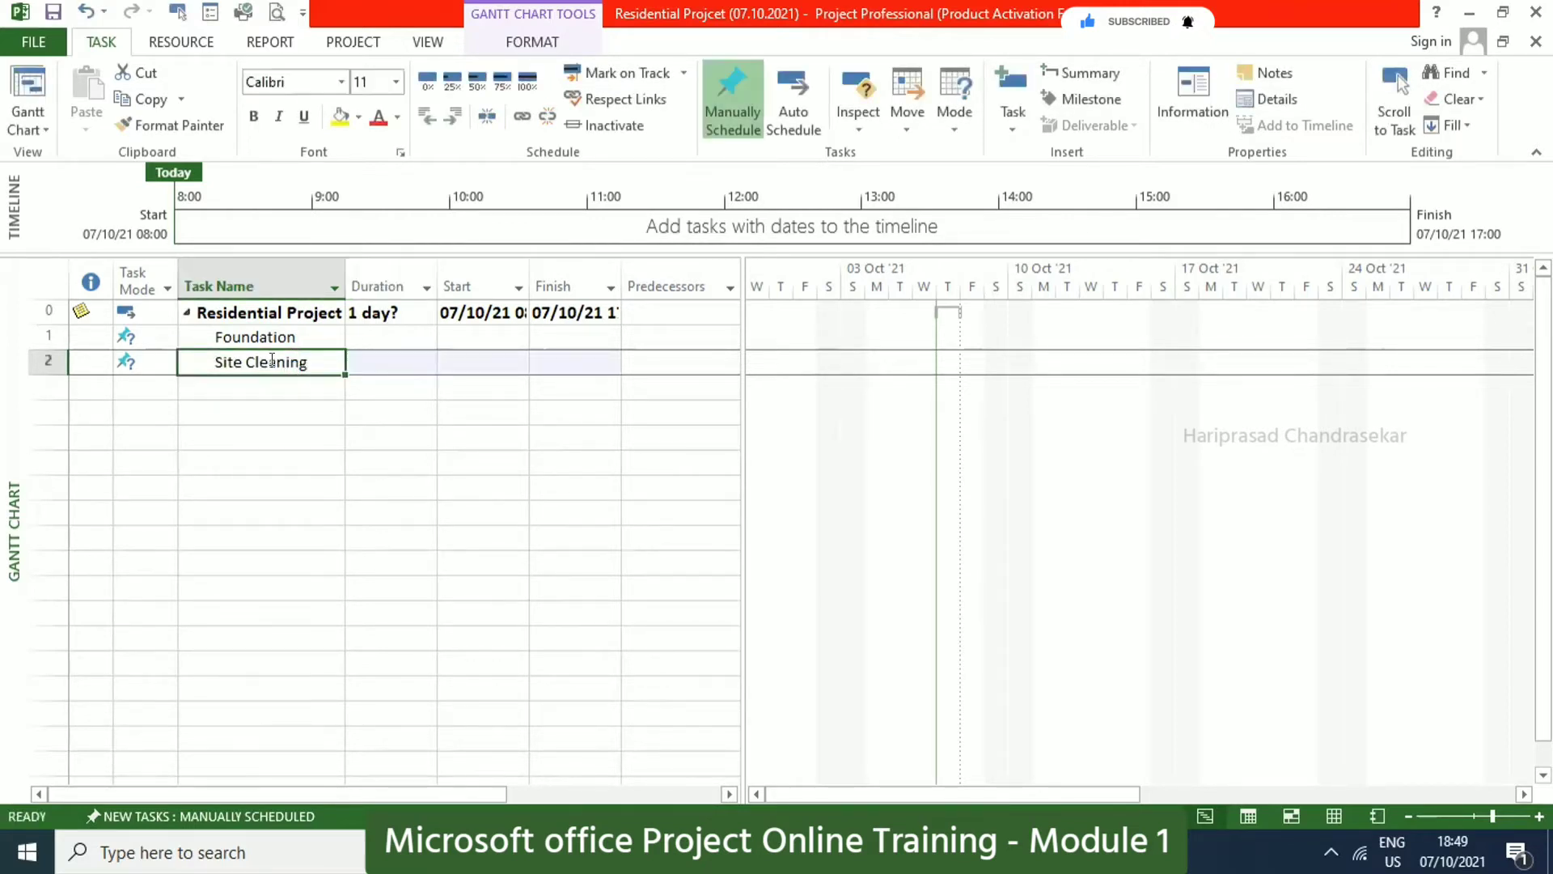
click(456, 115)
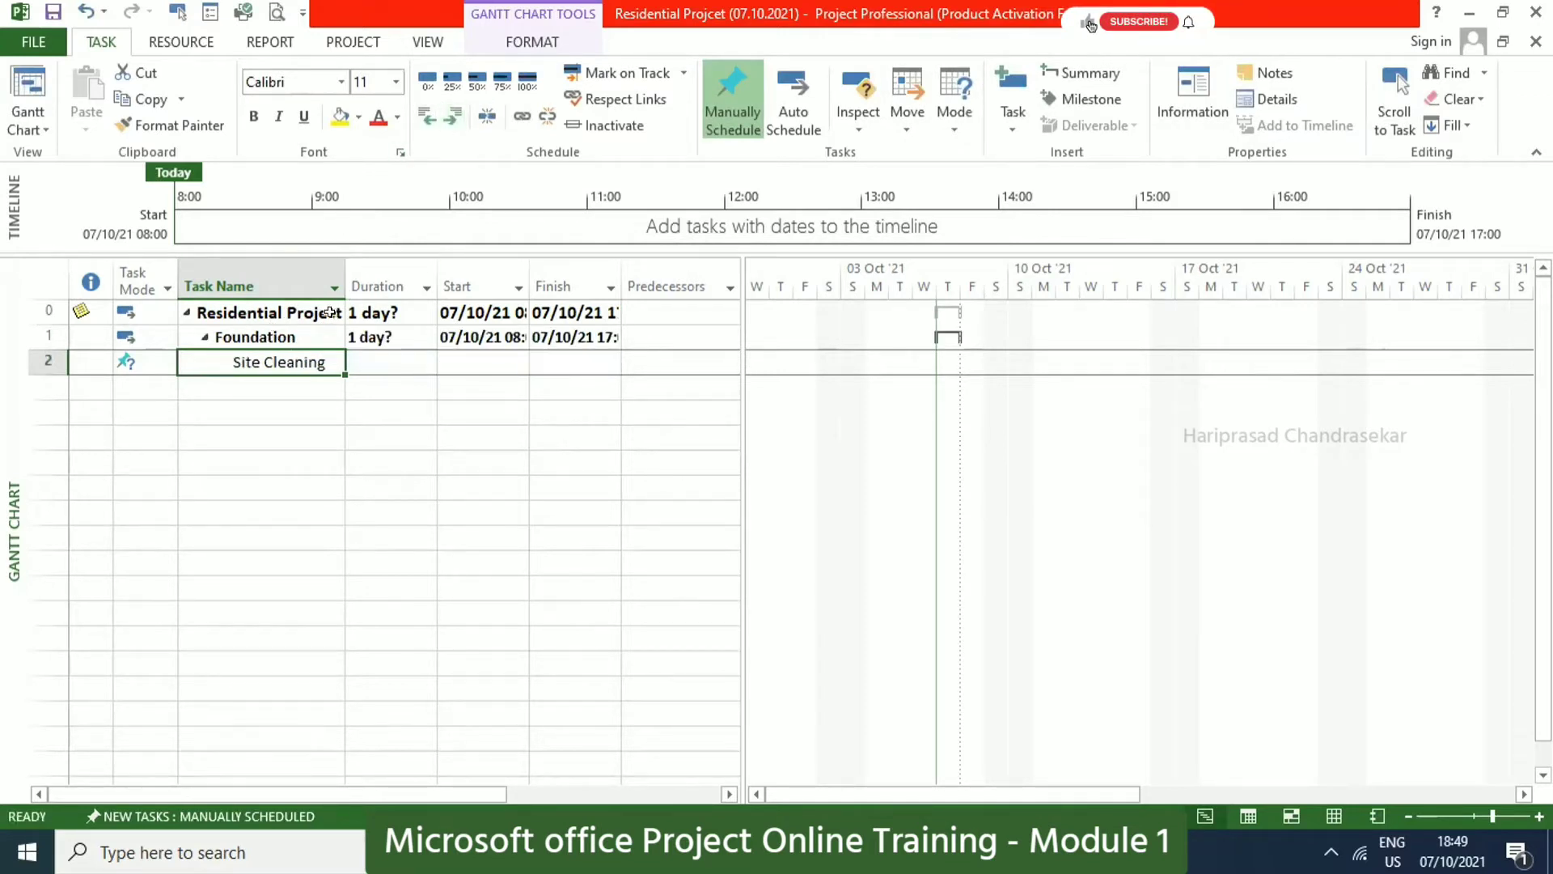
click(293, 337)
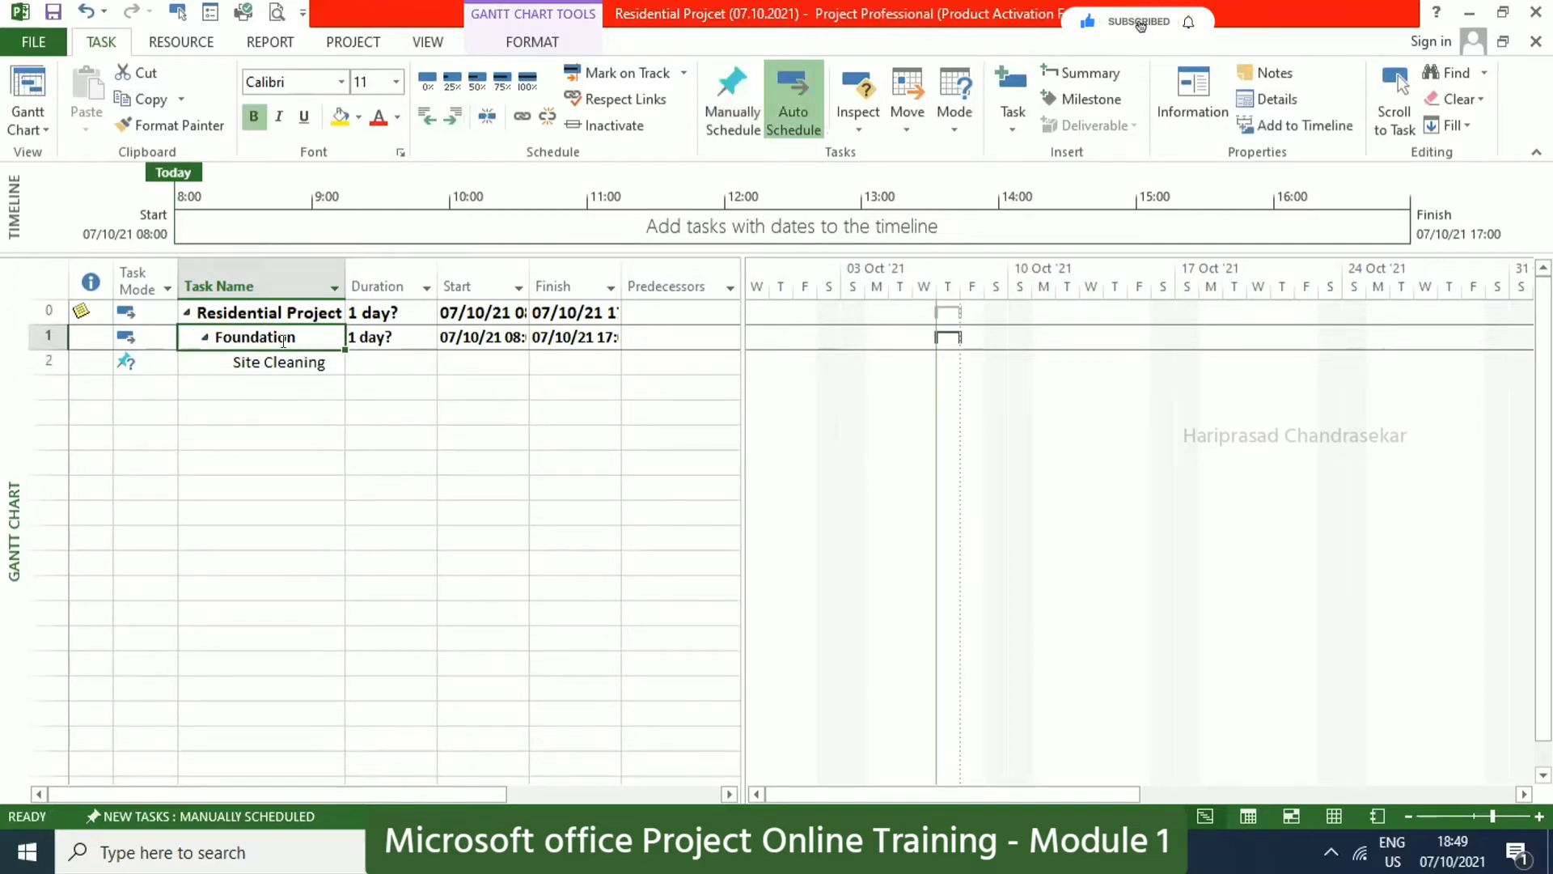
click(287, 362)
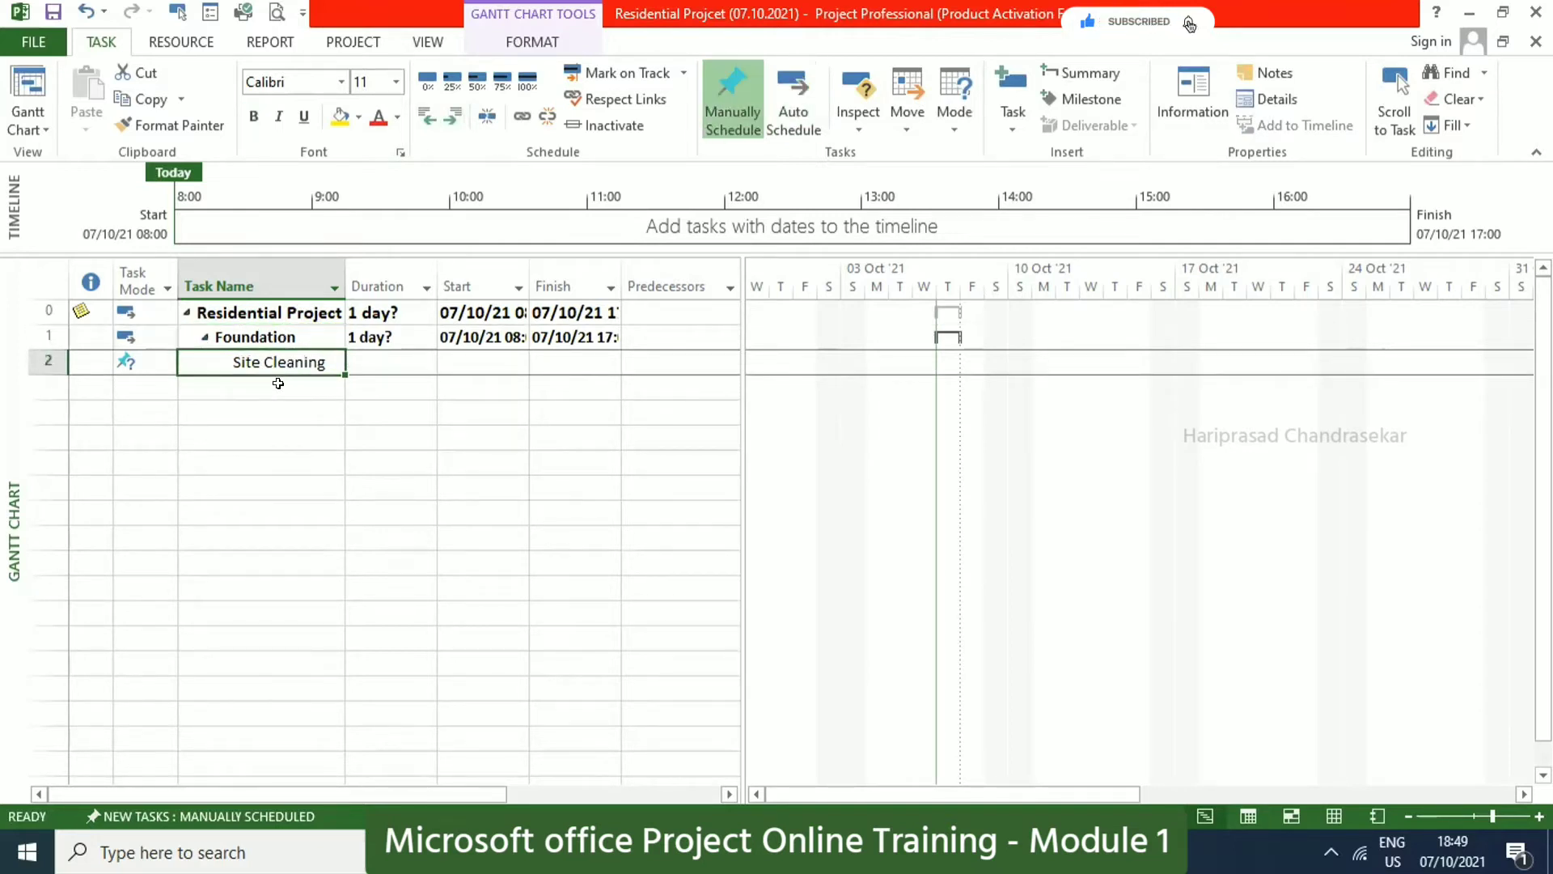
Insert a new summary task below "Site Cleaning" and outdent it to the level of "Foundation".
click(287, 384)
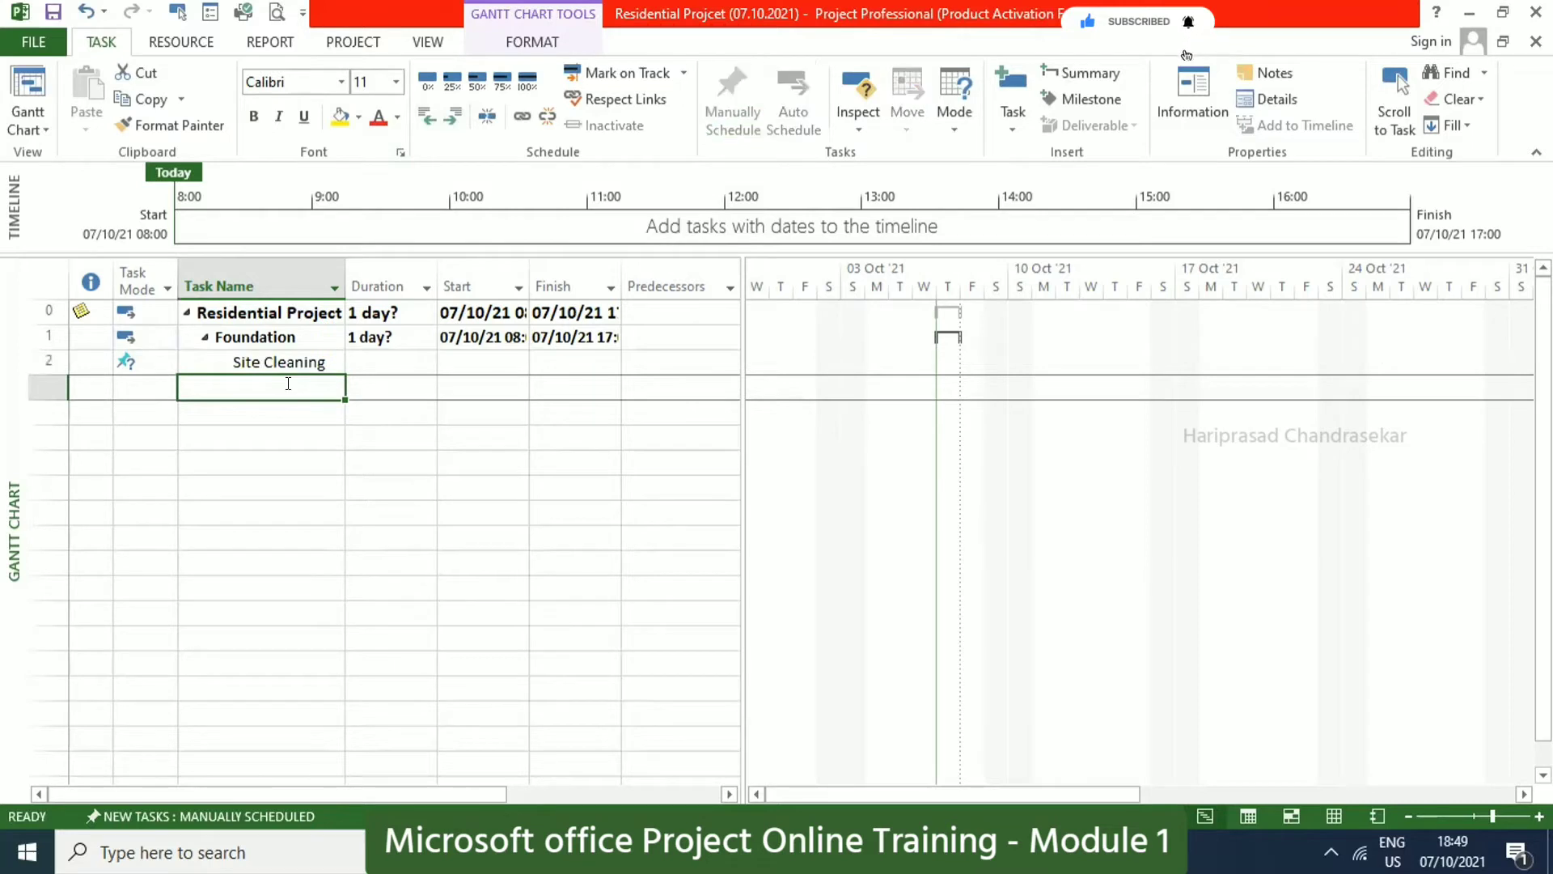
click(1092, 72)
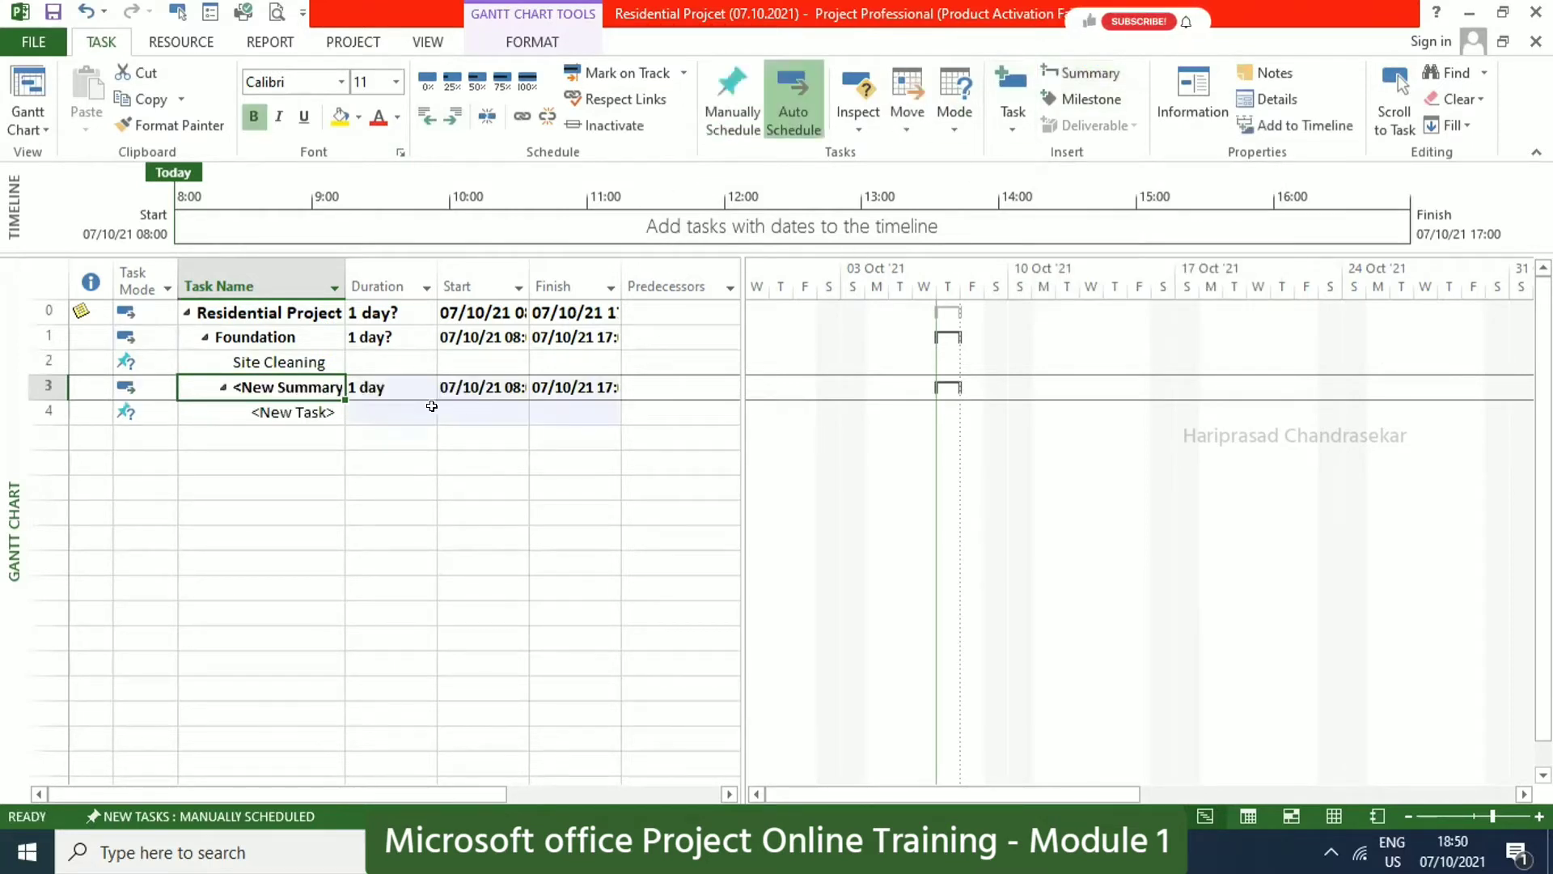
click(424, 112)
key(Down)
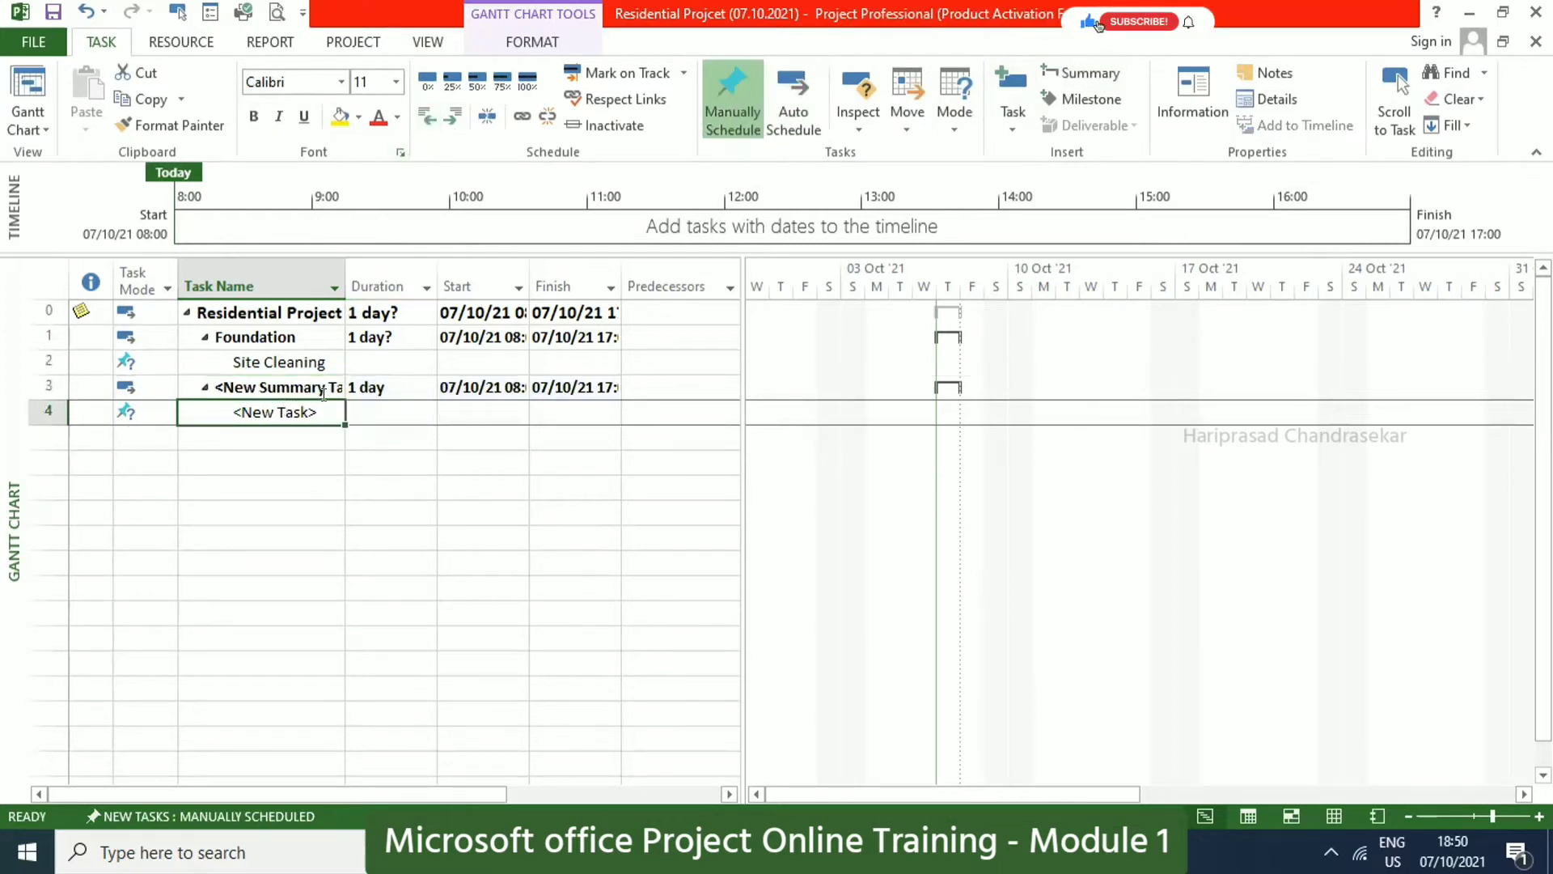
key(Up)
Fit the task name column to its contents and name the new summary task "Sub Structure".
double_click(344, 275)
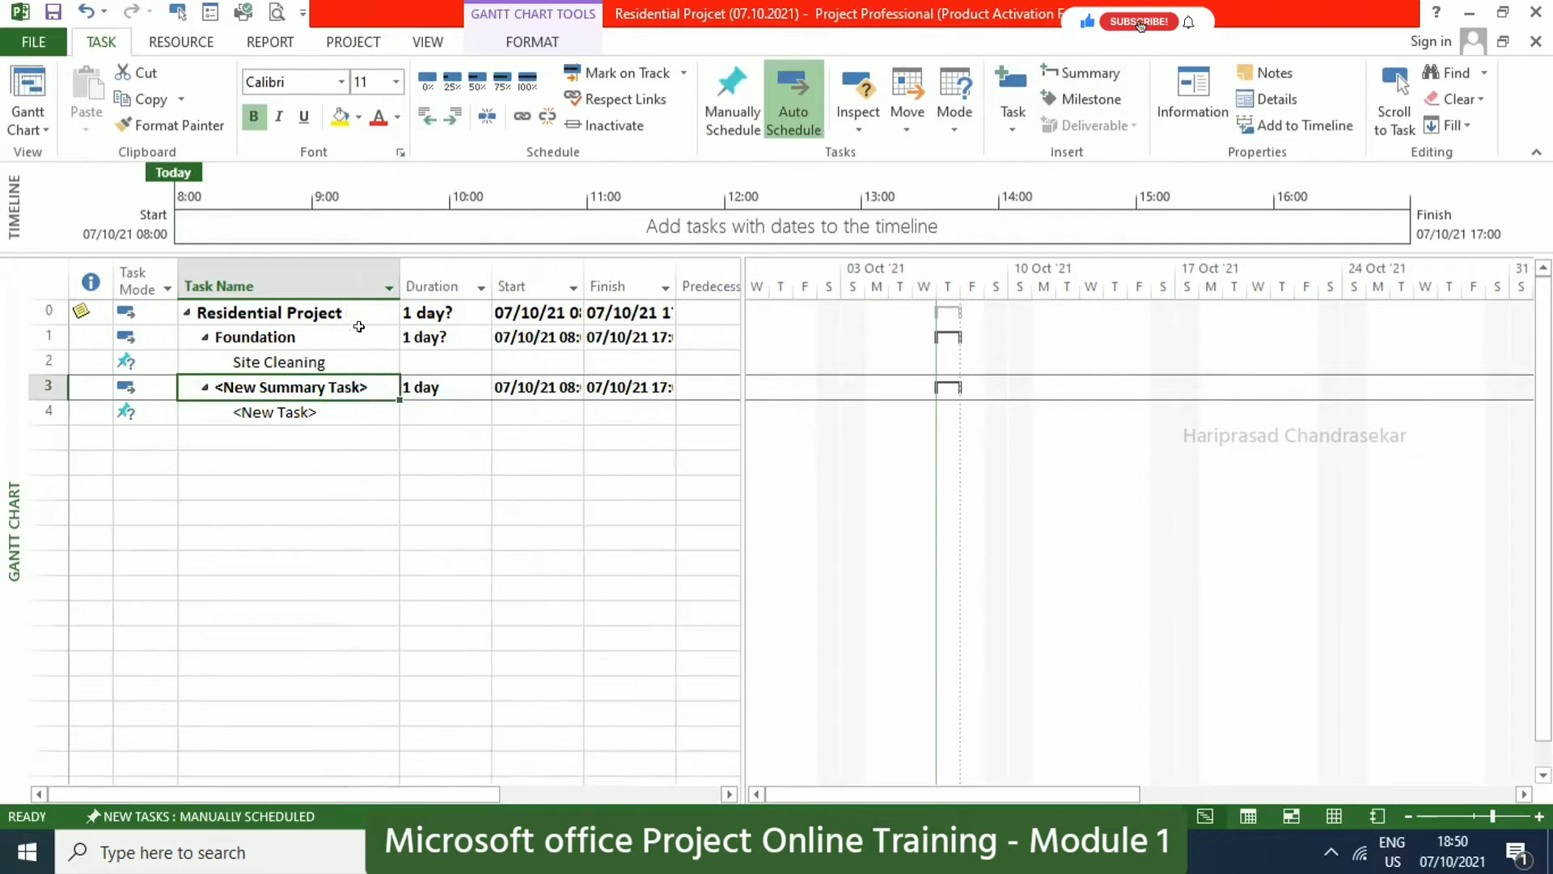
text(Sub )
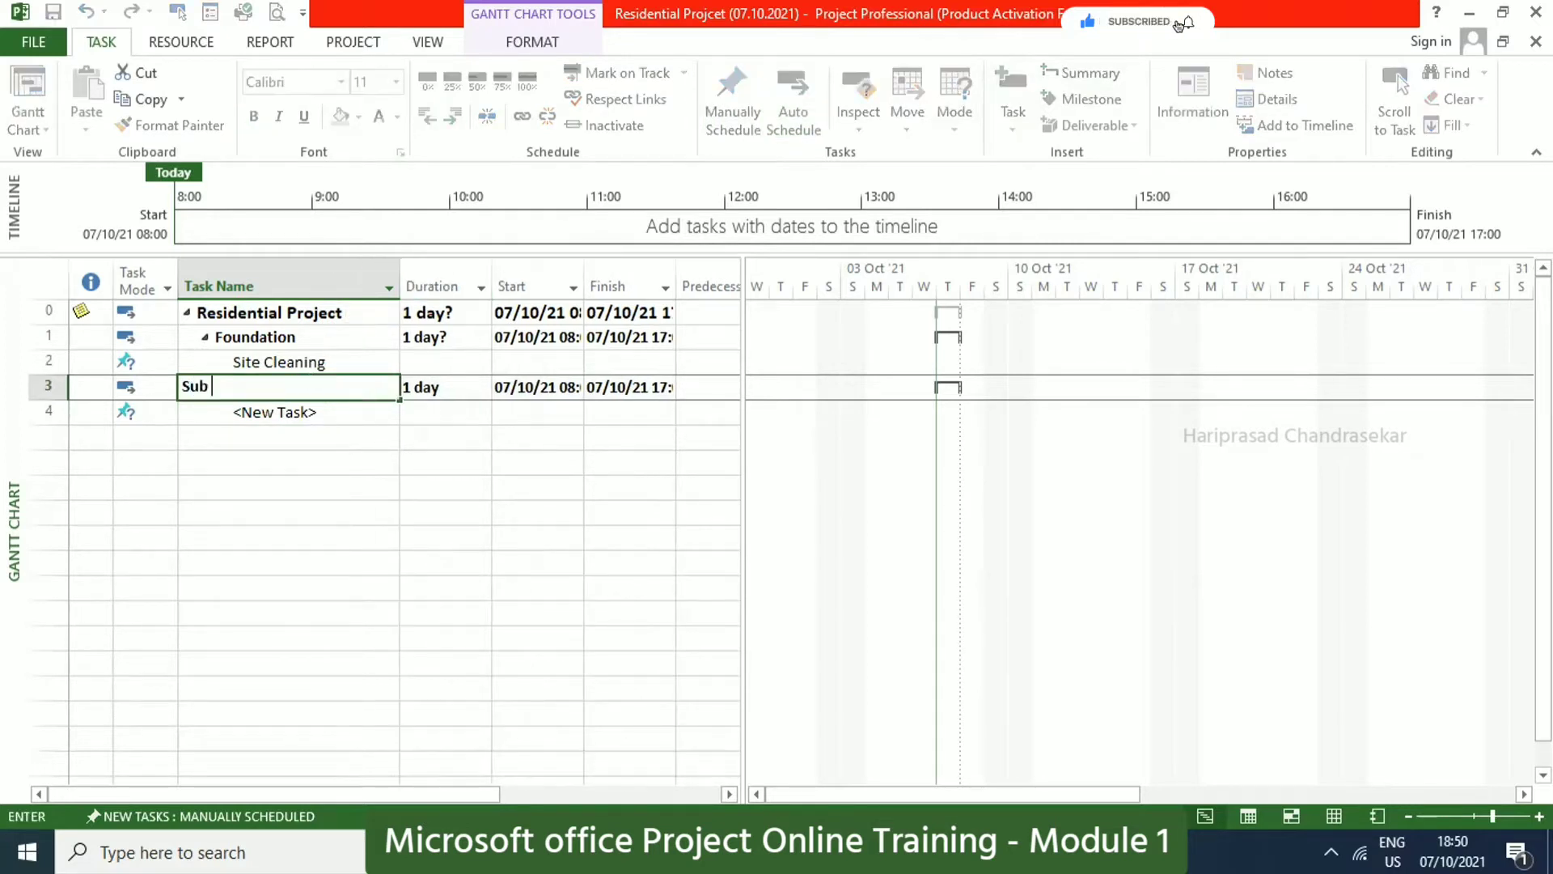
text(Structure)
key(Tab)
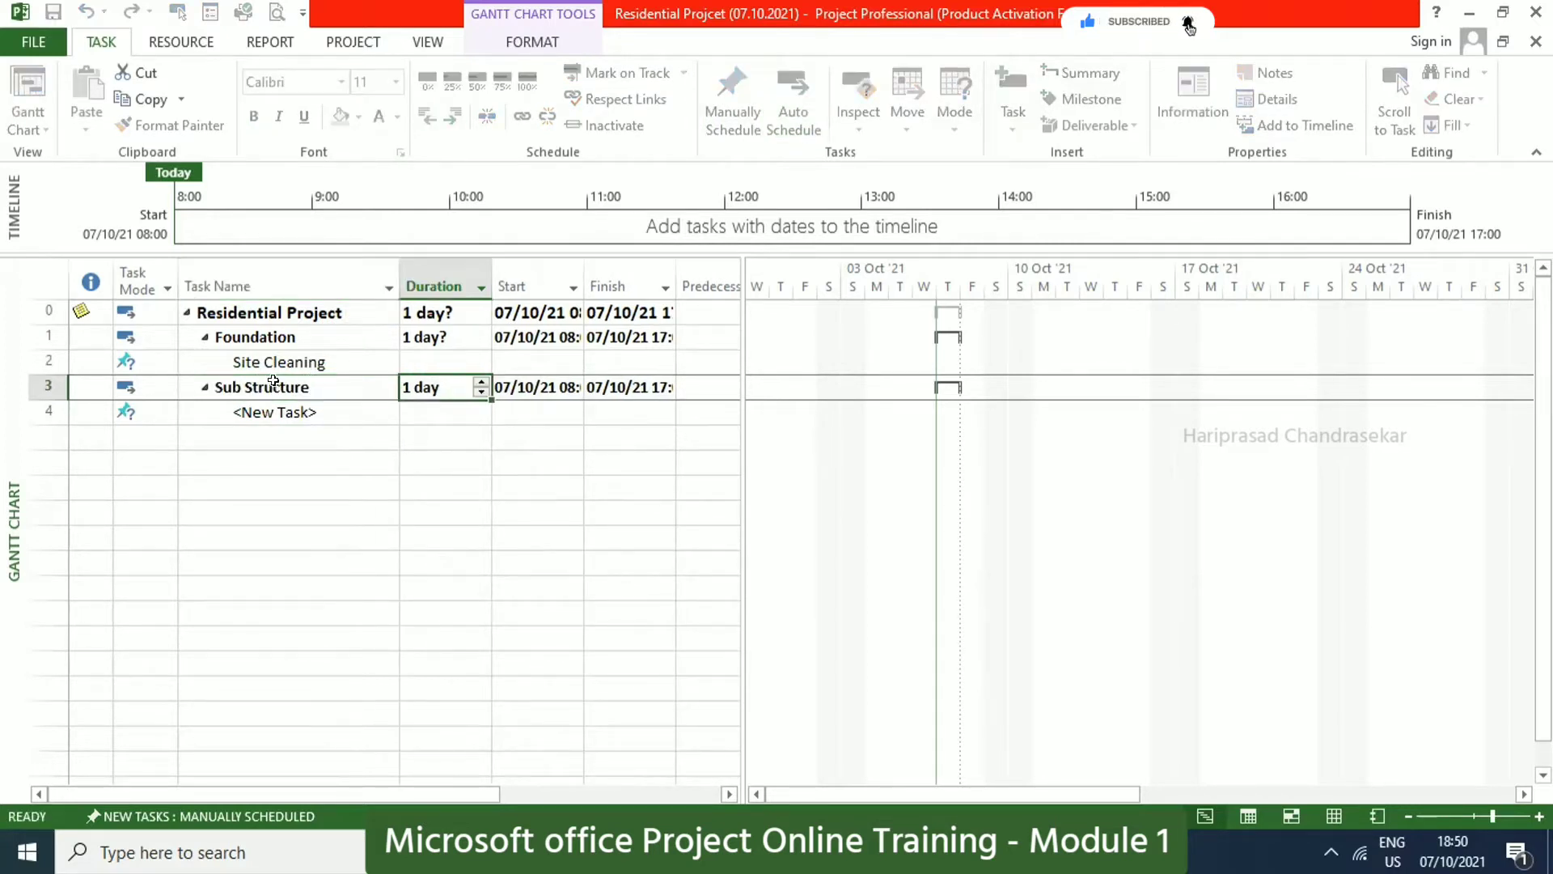
click(322, 402)
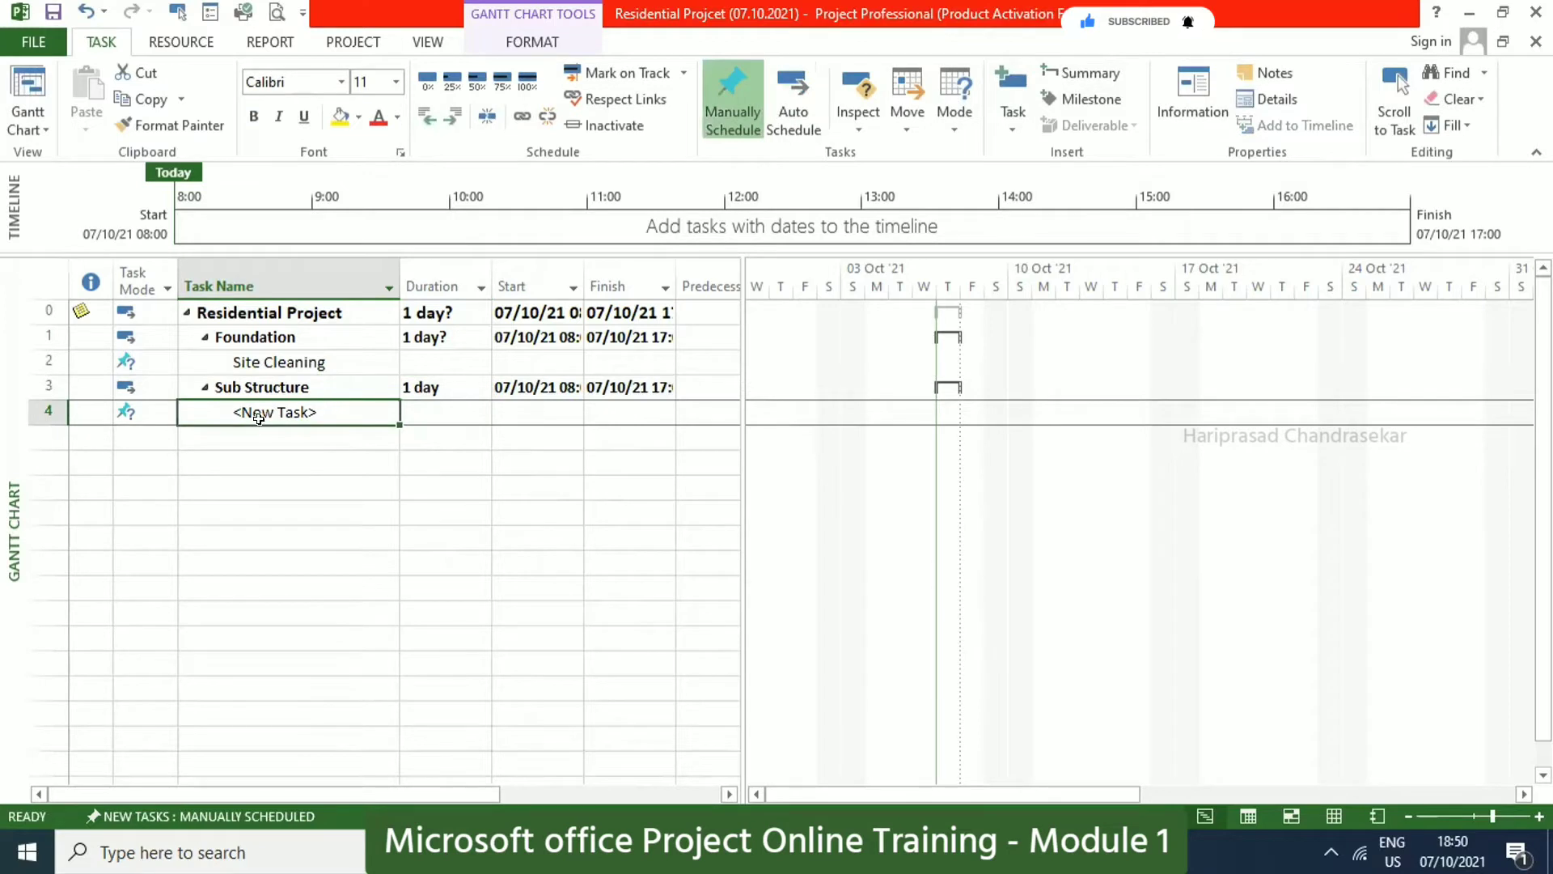
click(1081, 73)
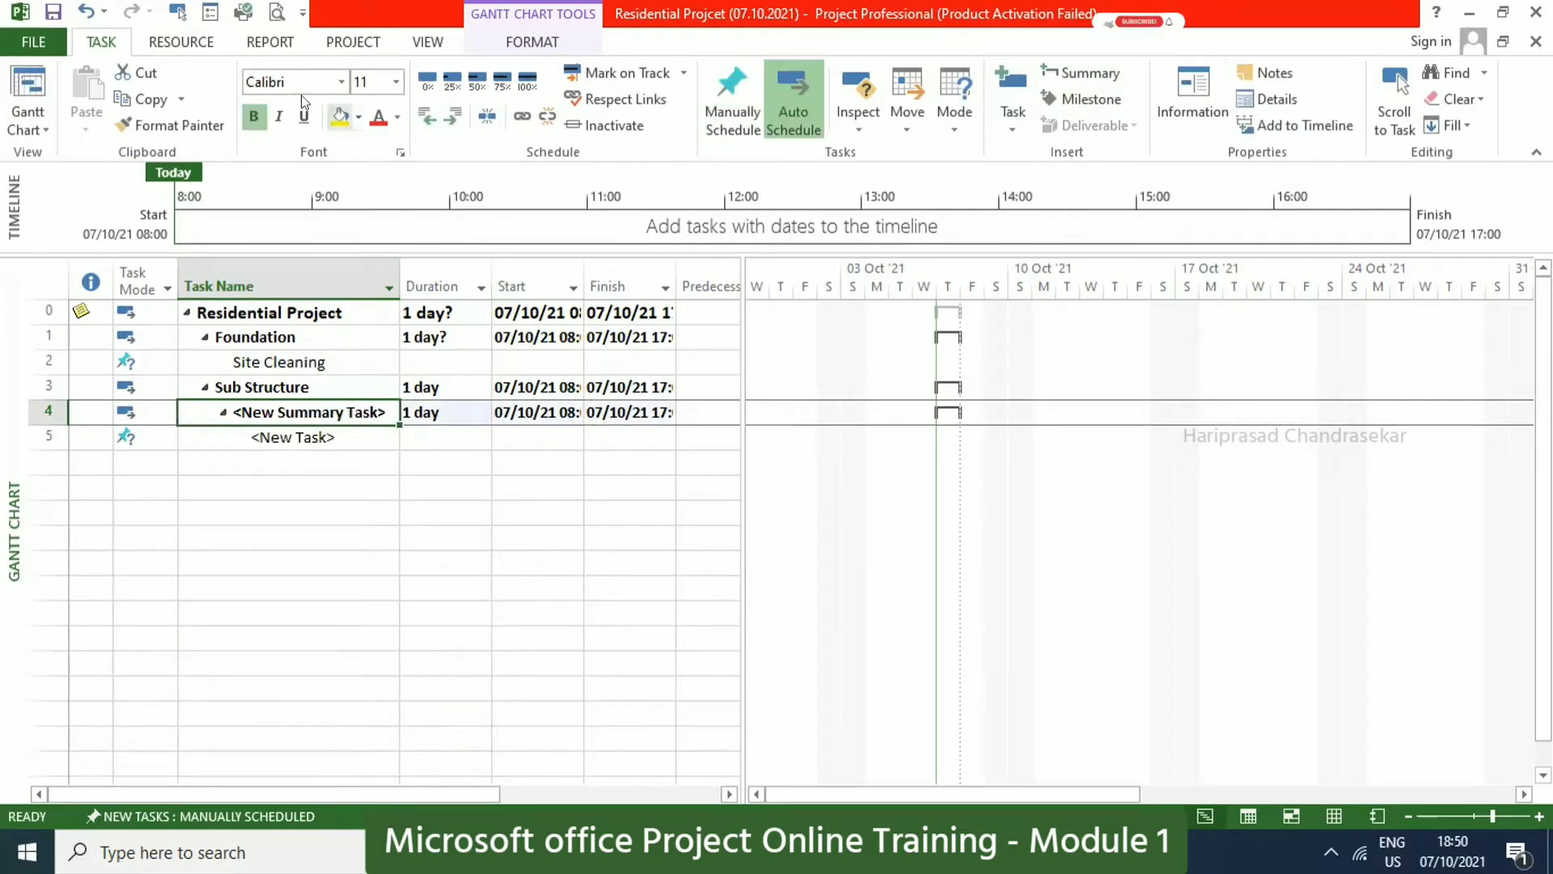
click(425, 117)
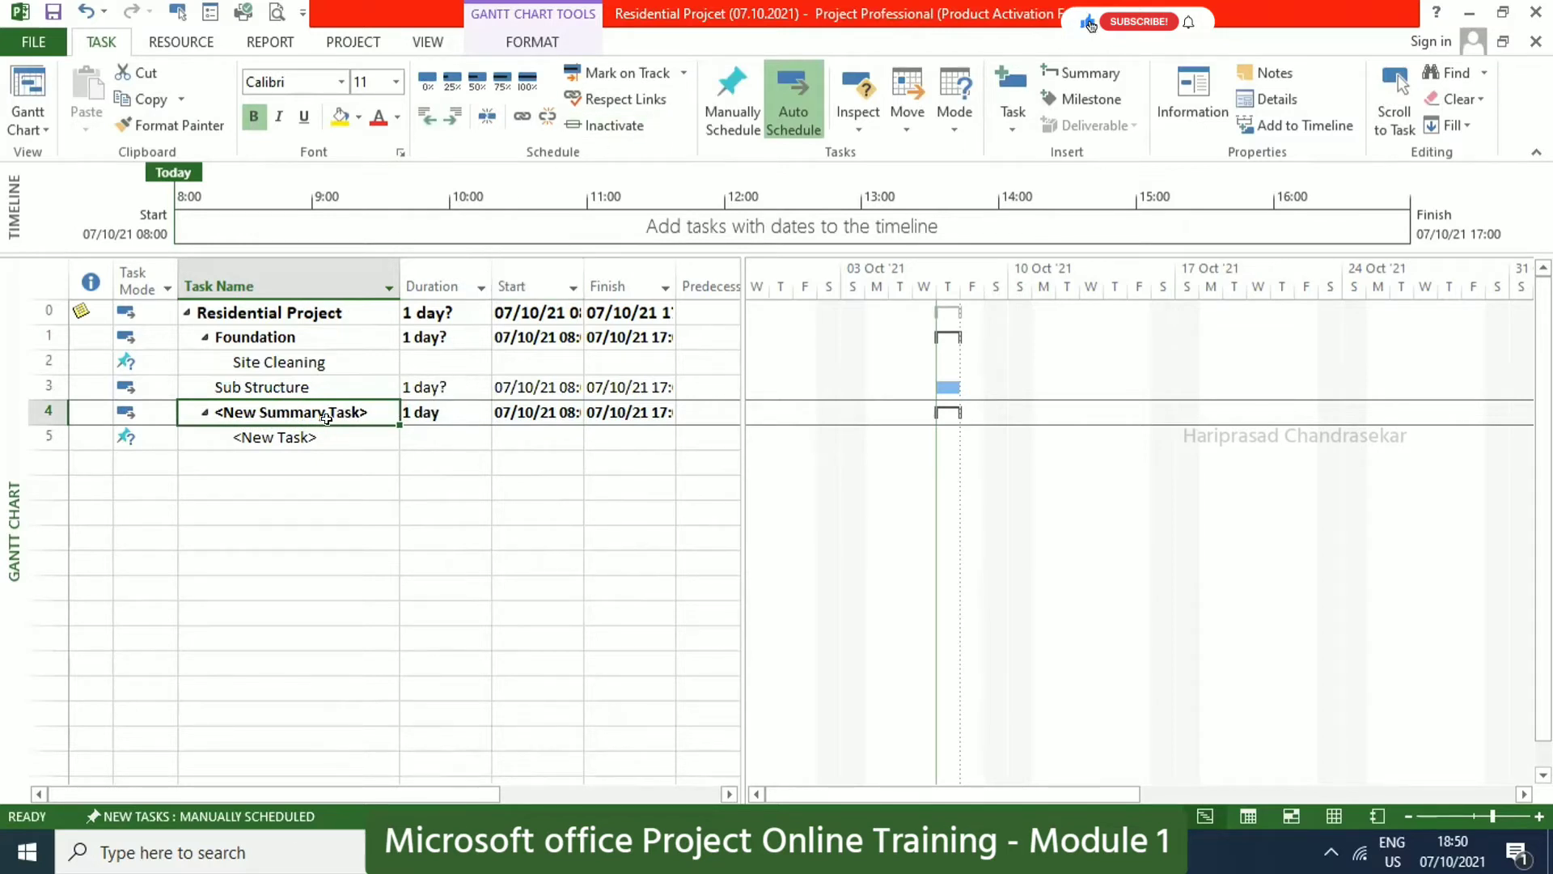
click(42, 411)
right_click(42, 410)
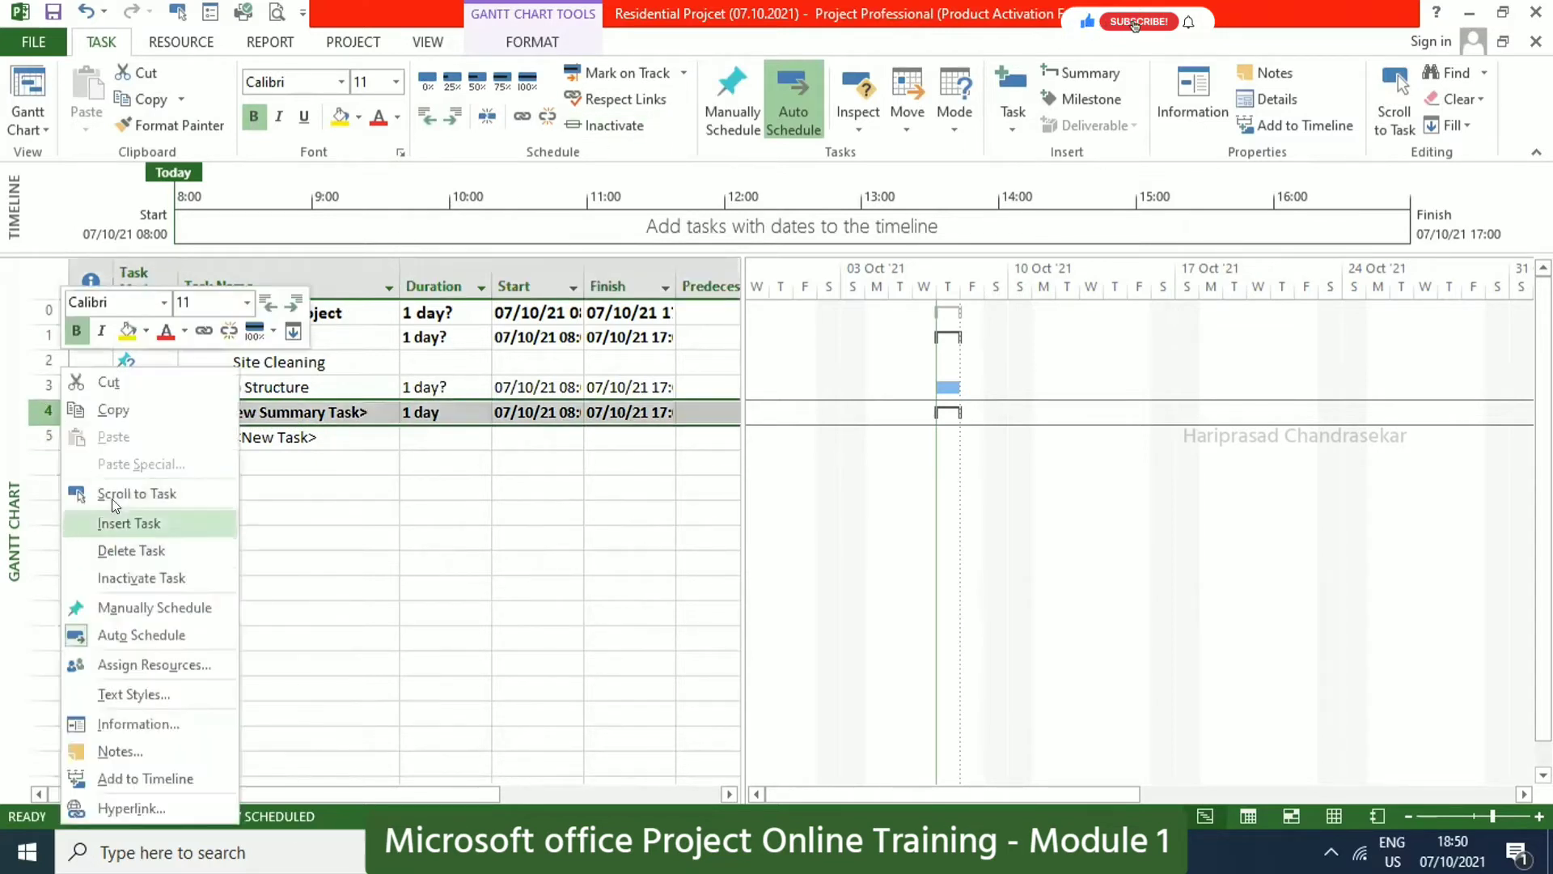
click(113, 549)
click(671, 486)
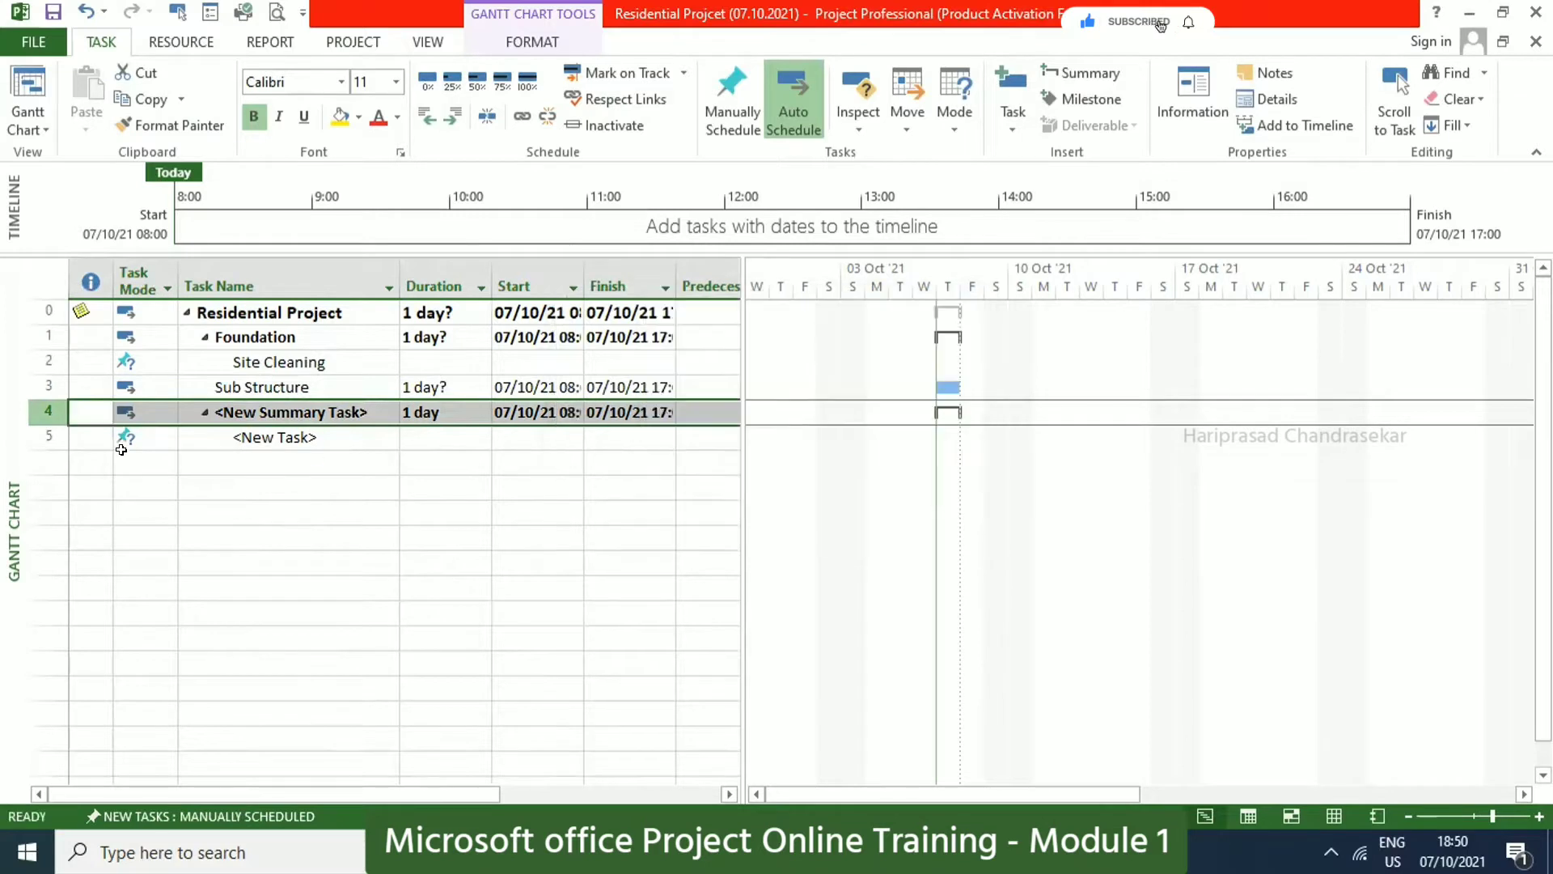
key(ctrl+z)
key(ctrl+z)
key(ctrl+z)
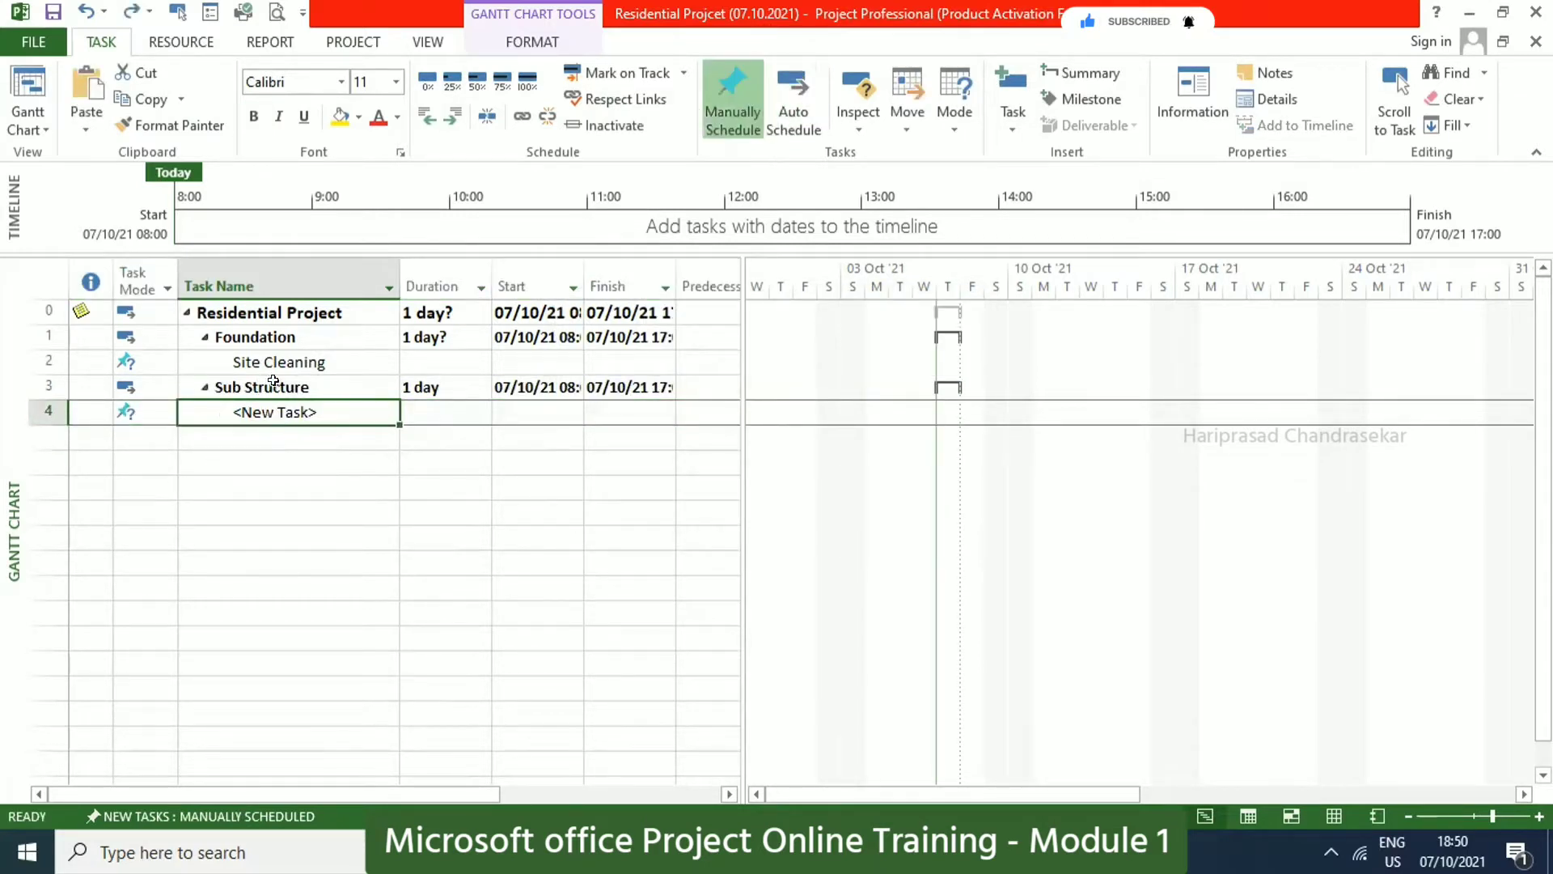
Insert a summary task named "Super Structure" below the "Sub Structure" group, outdented to the level of "Sub Structure".
key(Down)
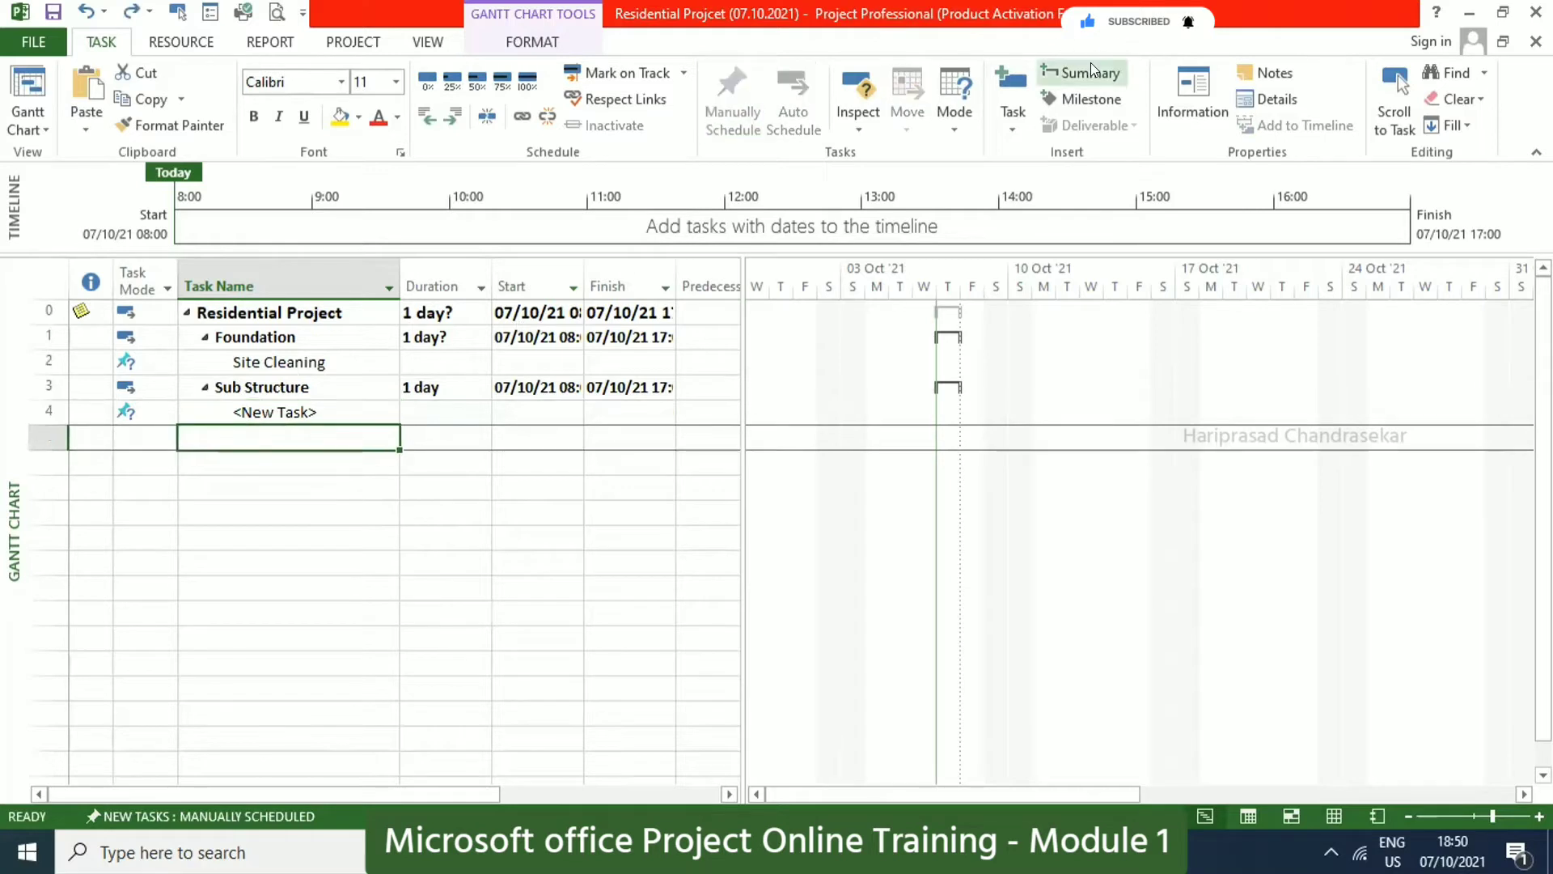
click(1076, 72)
click(428, 117)
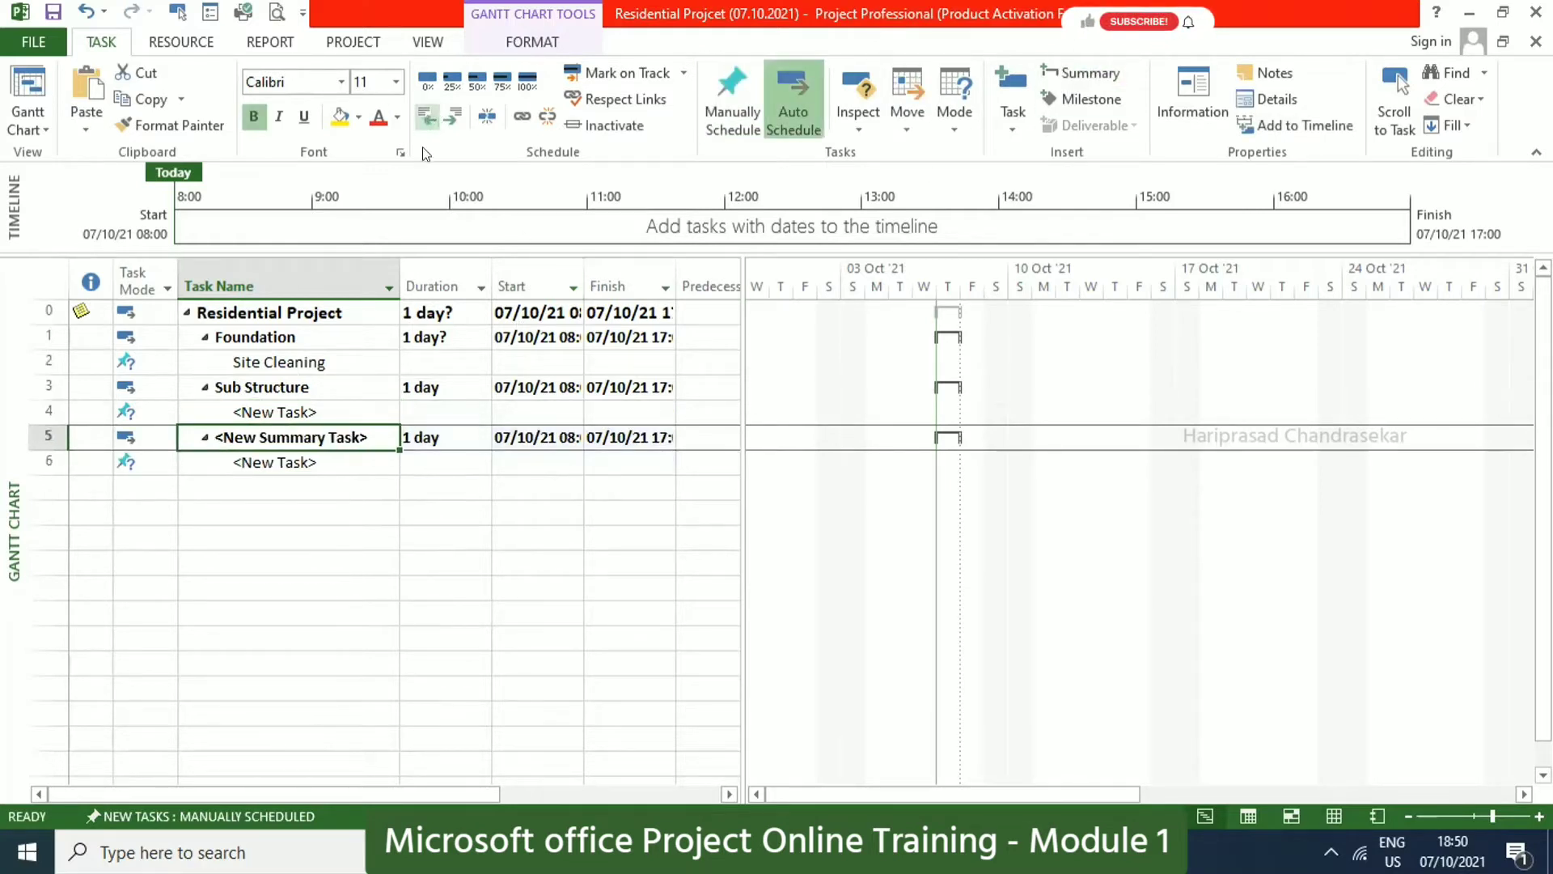
text(Supe)
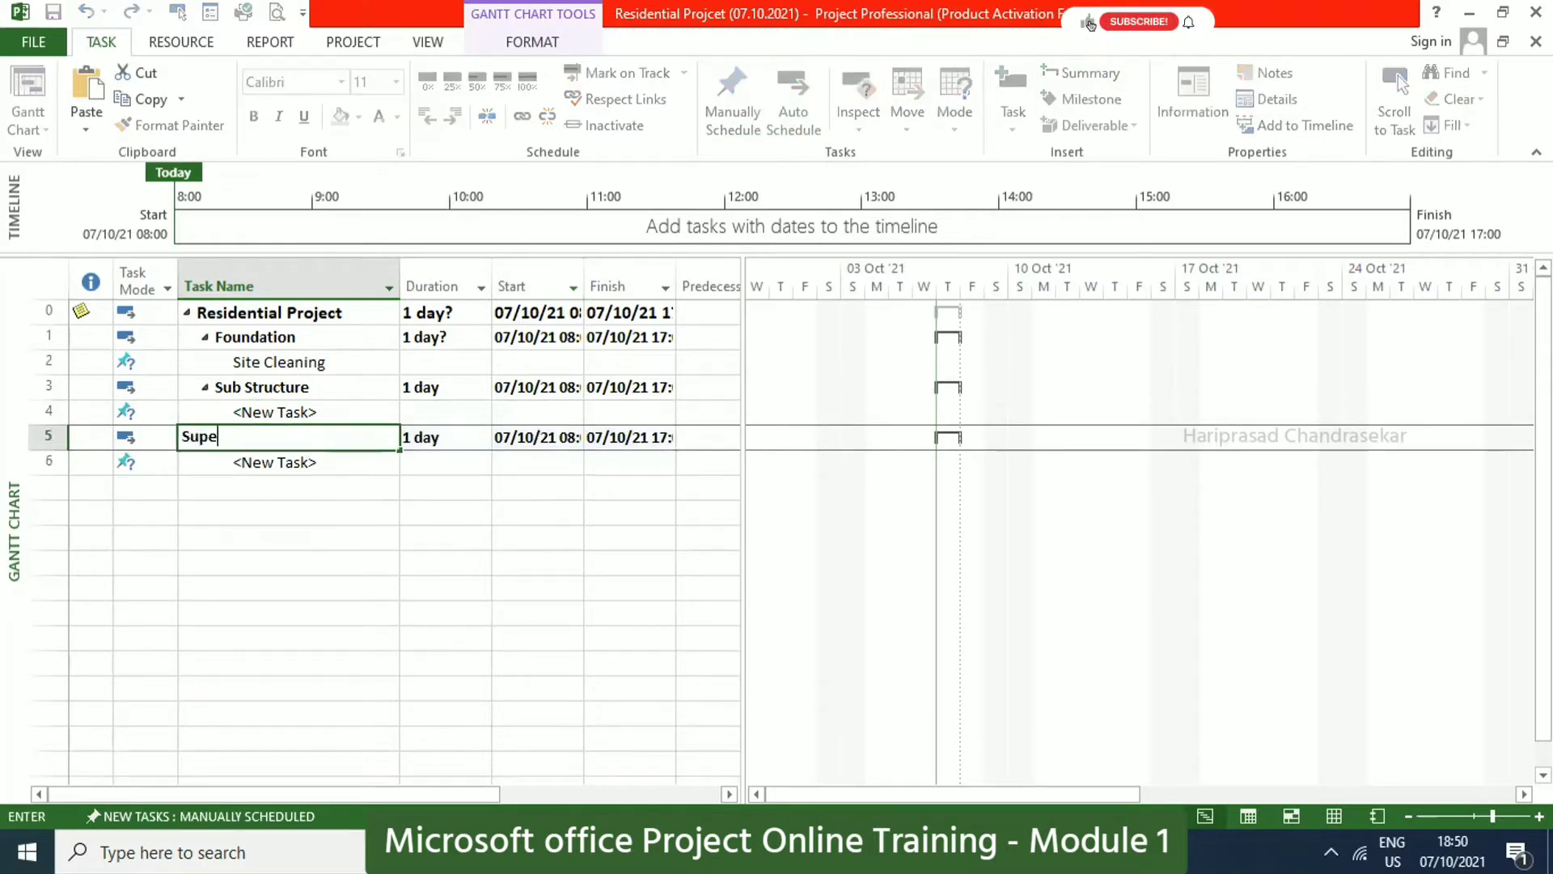
text(r Structure)
key(Tab)
Insert two new tasks between "Site Cleaning" and the "Sub Structure" summary task.
click(258, 457)
click(292, 408)
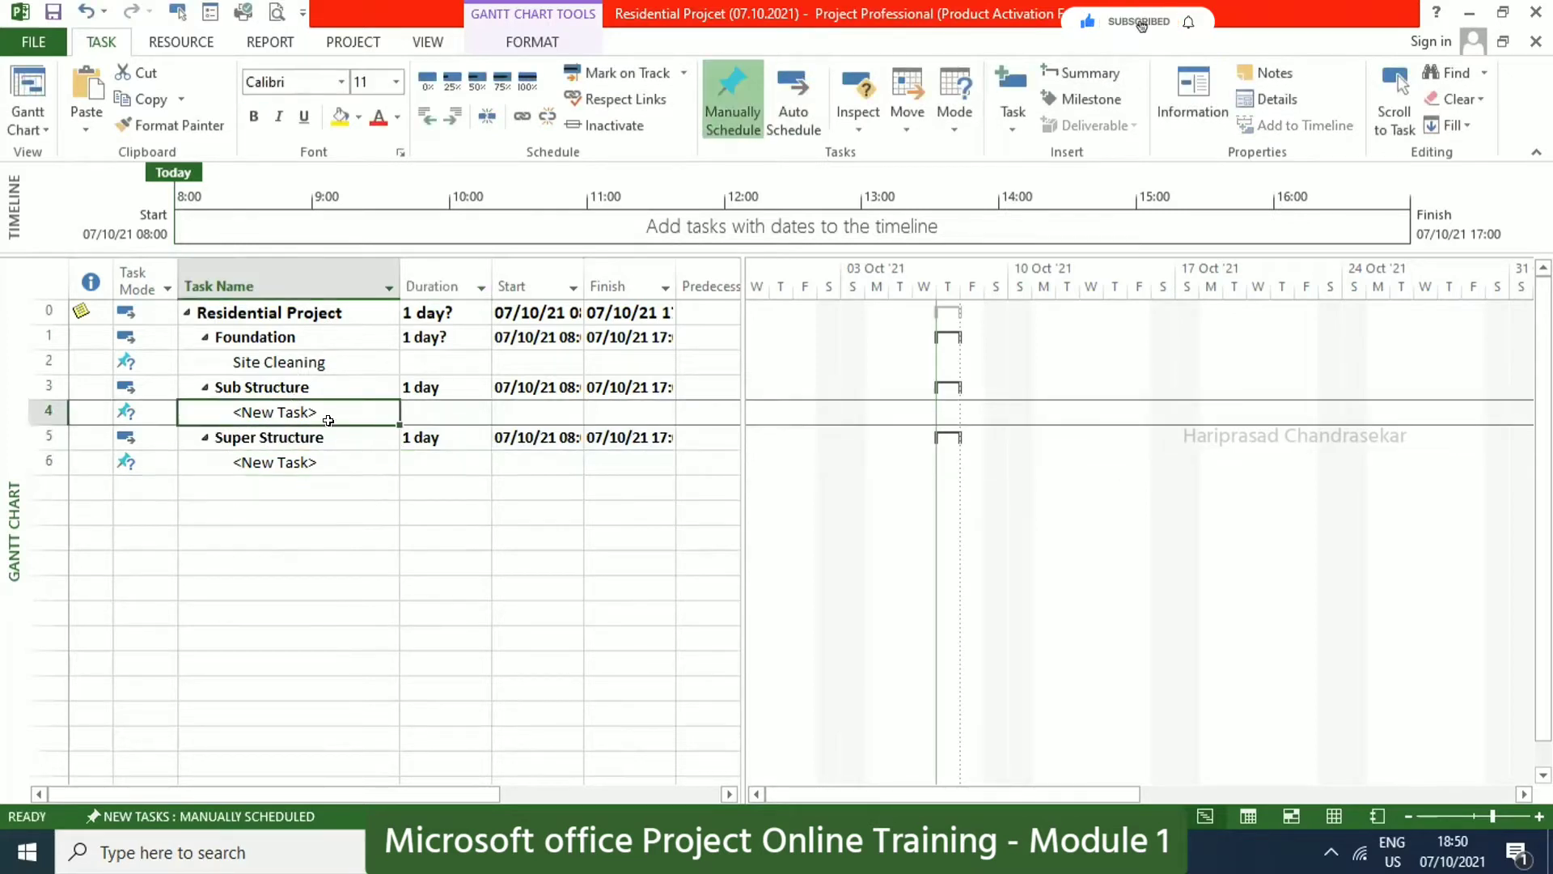
click(285, 362)
drag(59, 386, 49, 412)
right_click(52, 413)
click(128, 519)
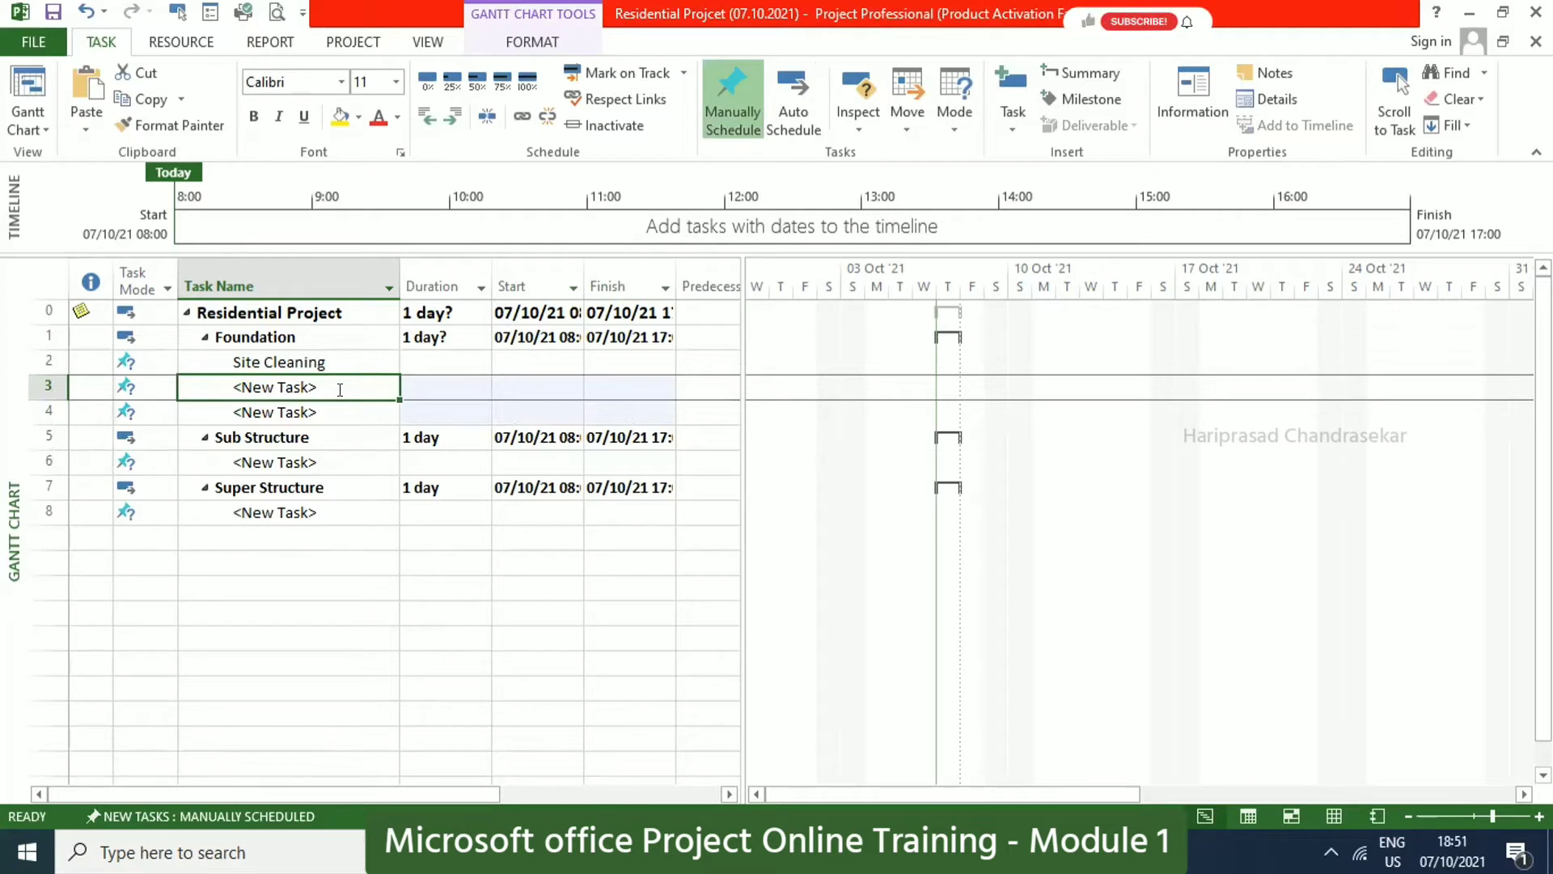
Name the two new tasks under "Foundation" "Marking" and "Excavation".
text(Marking)
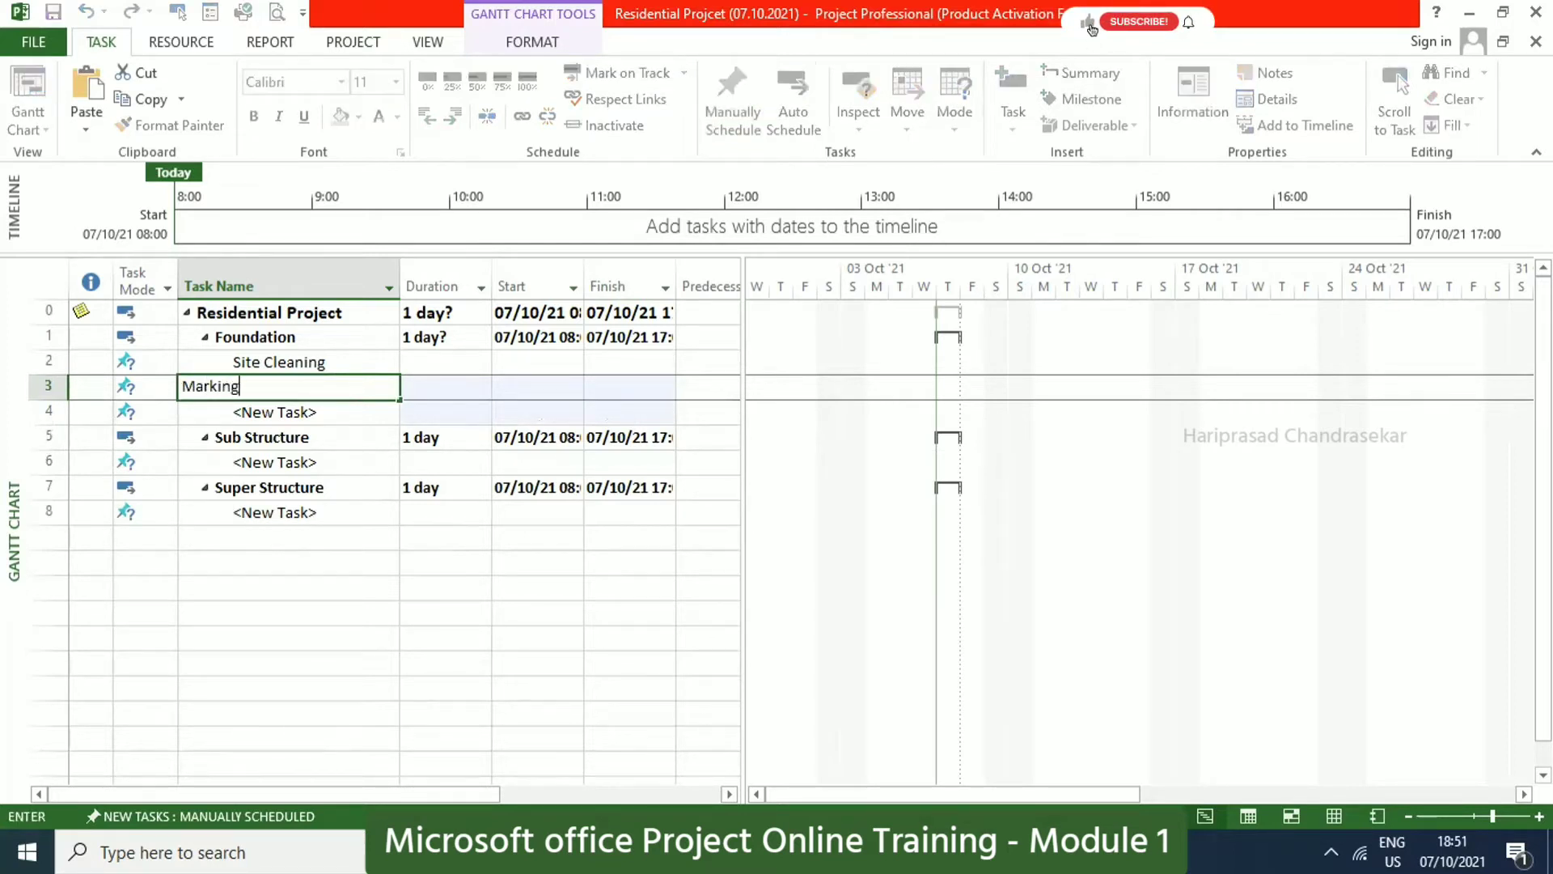
key(Return)
text(Excavation)
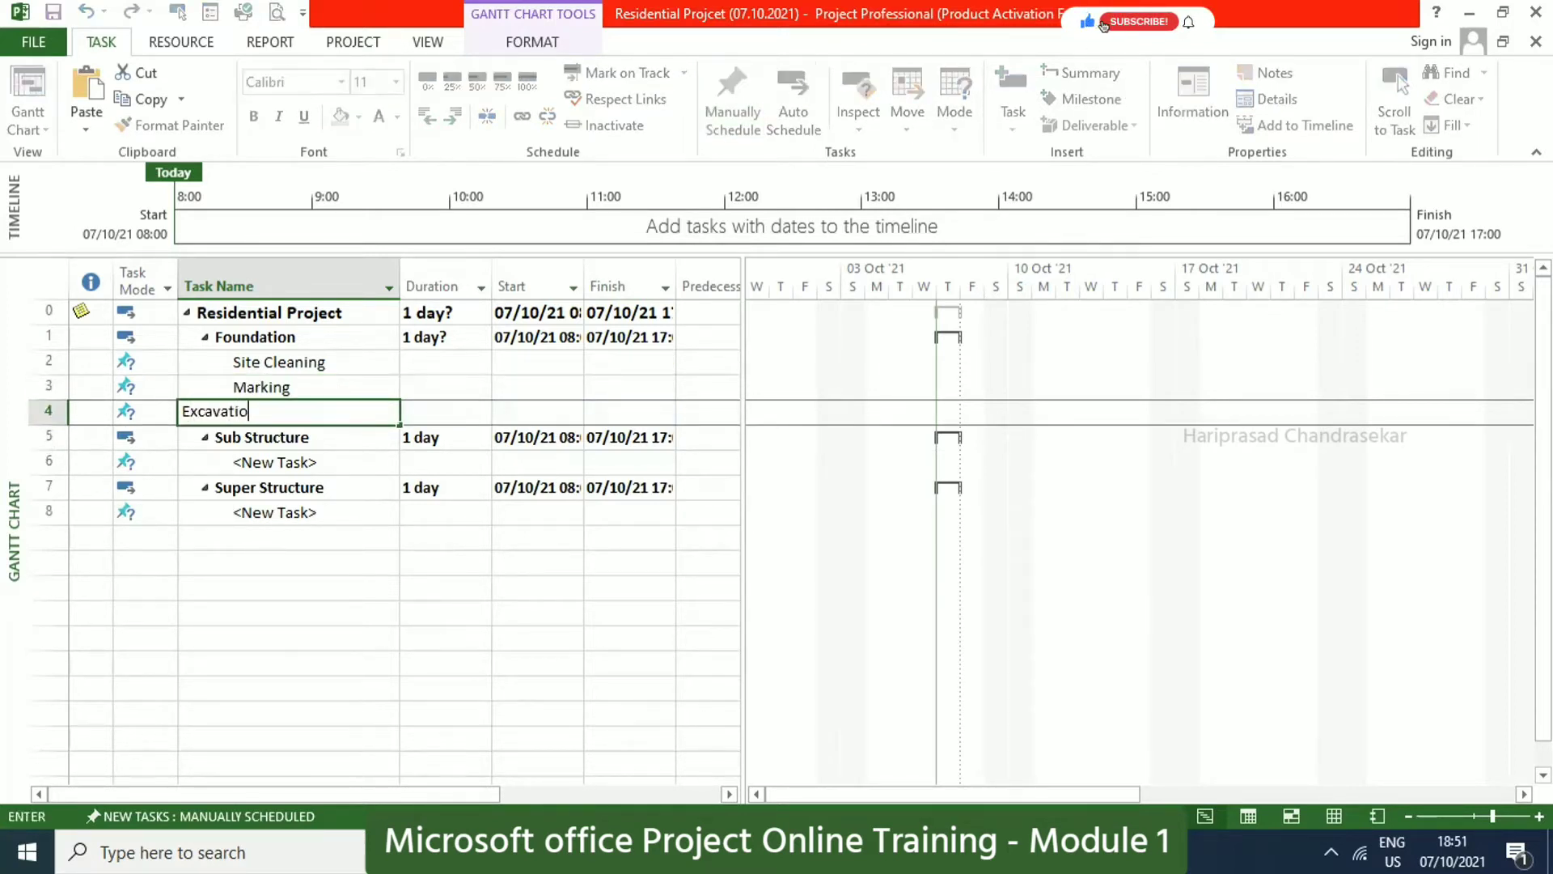
key(Tab)
Insert a task named "Footings" between "Excavation" and the "Sub Structure" summary task.
right_click(47, 441)
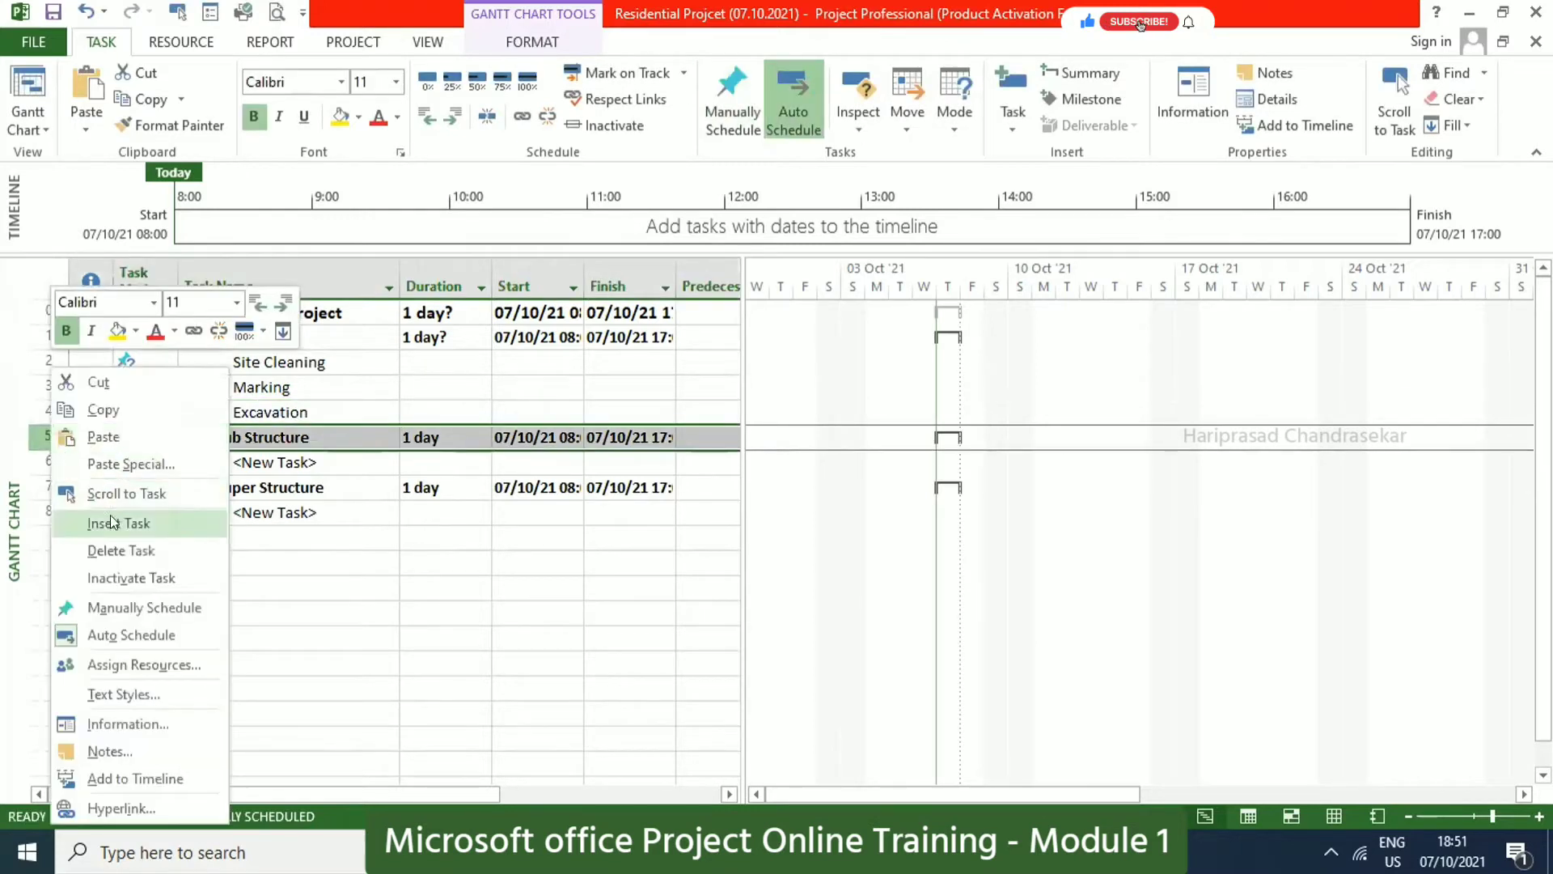
click(194, 521)
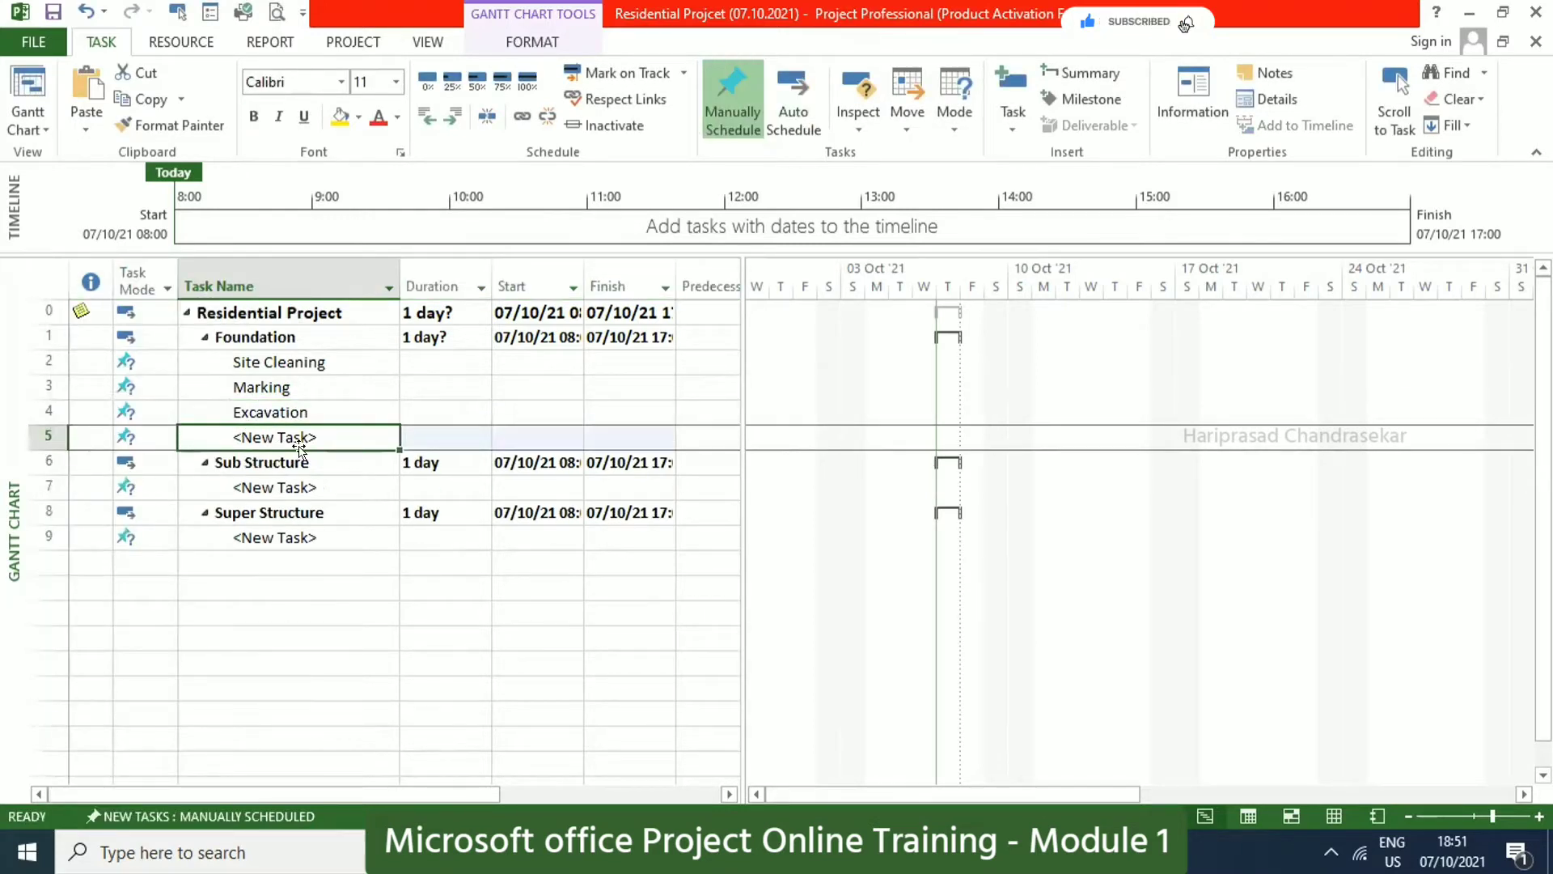
text(Footings)
key(Tab)
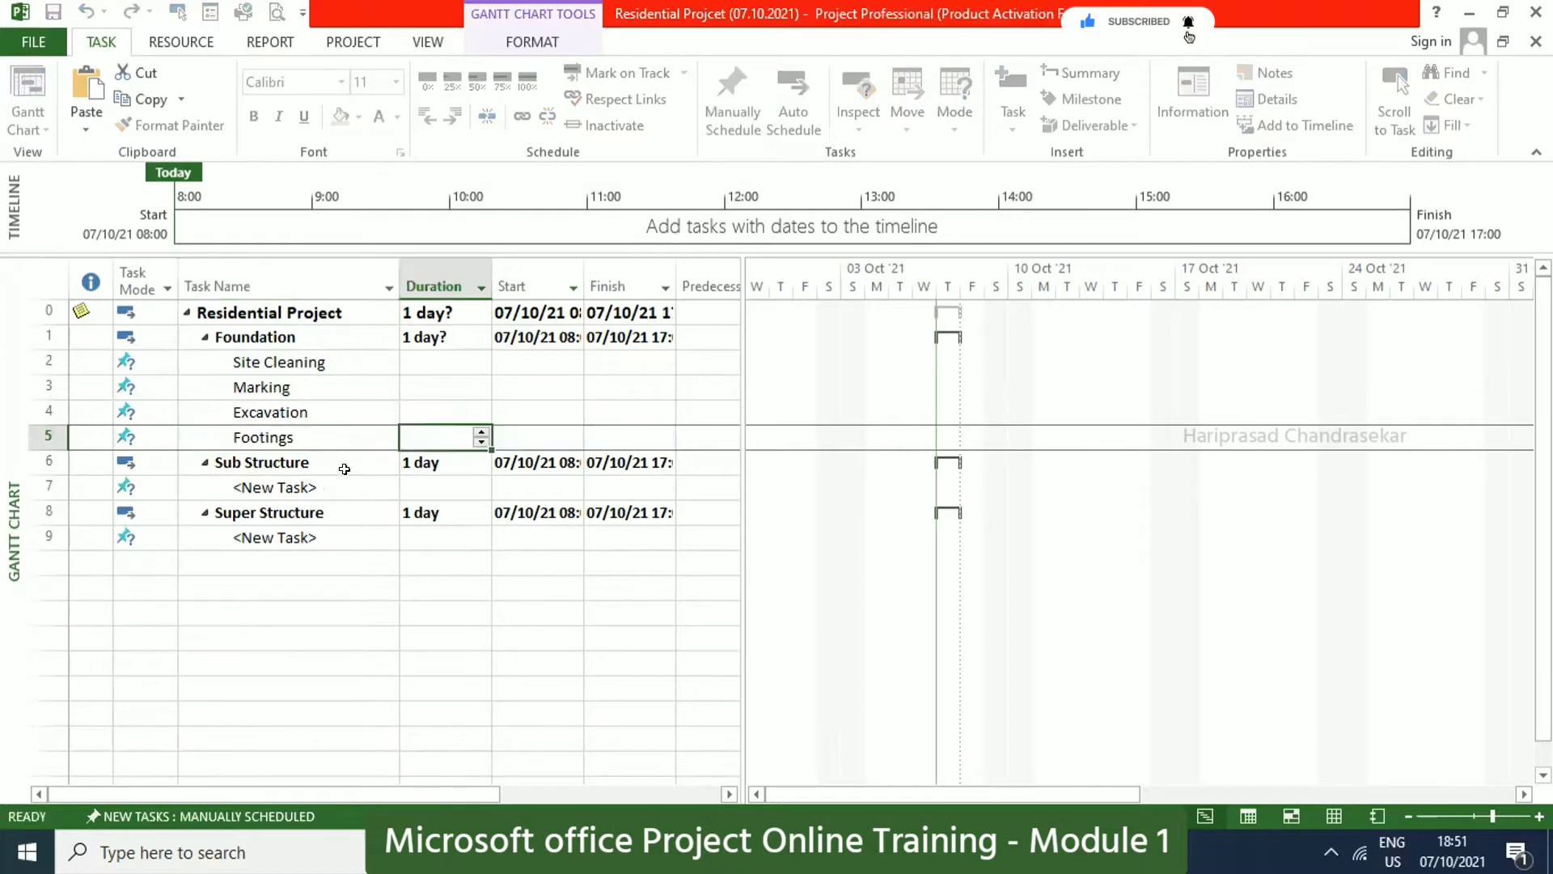
Set the Foundation durations to 2 days for Site Cleaning, 1 day for Marking, 4 days for Excavation and 5 days for Footings.
click(441, 361)
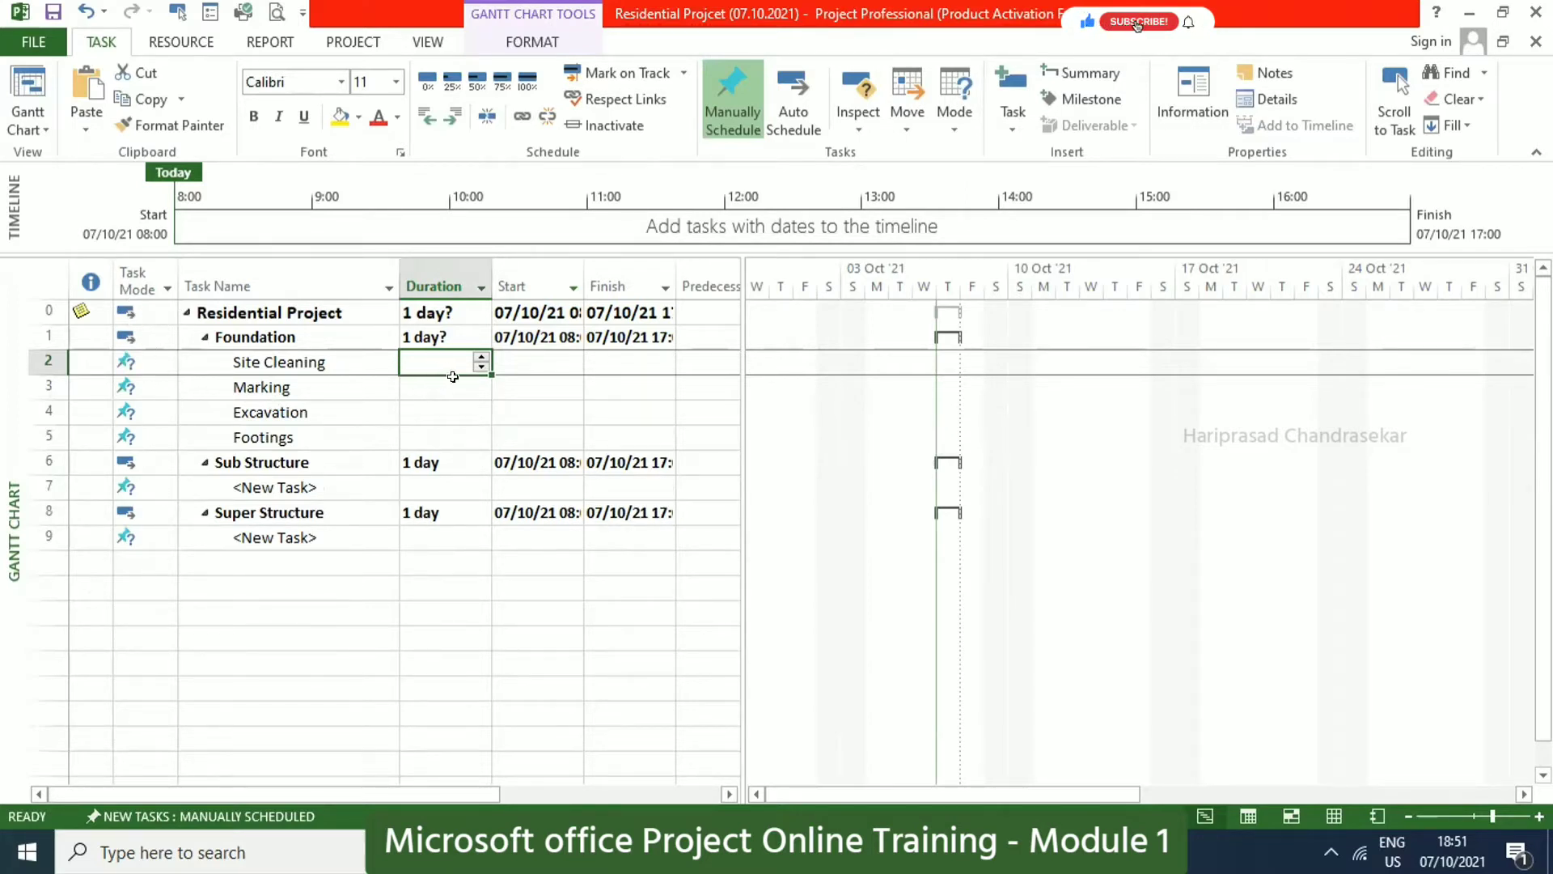
text(2)
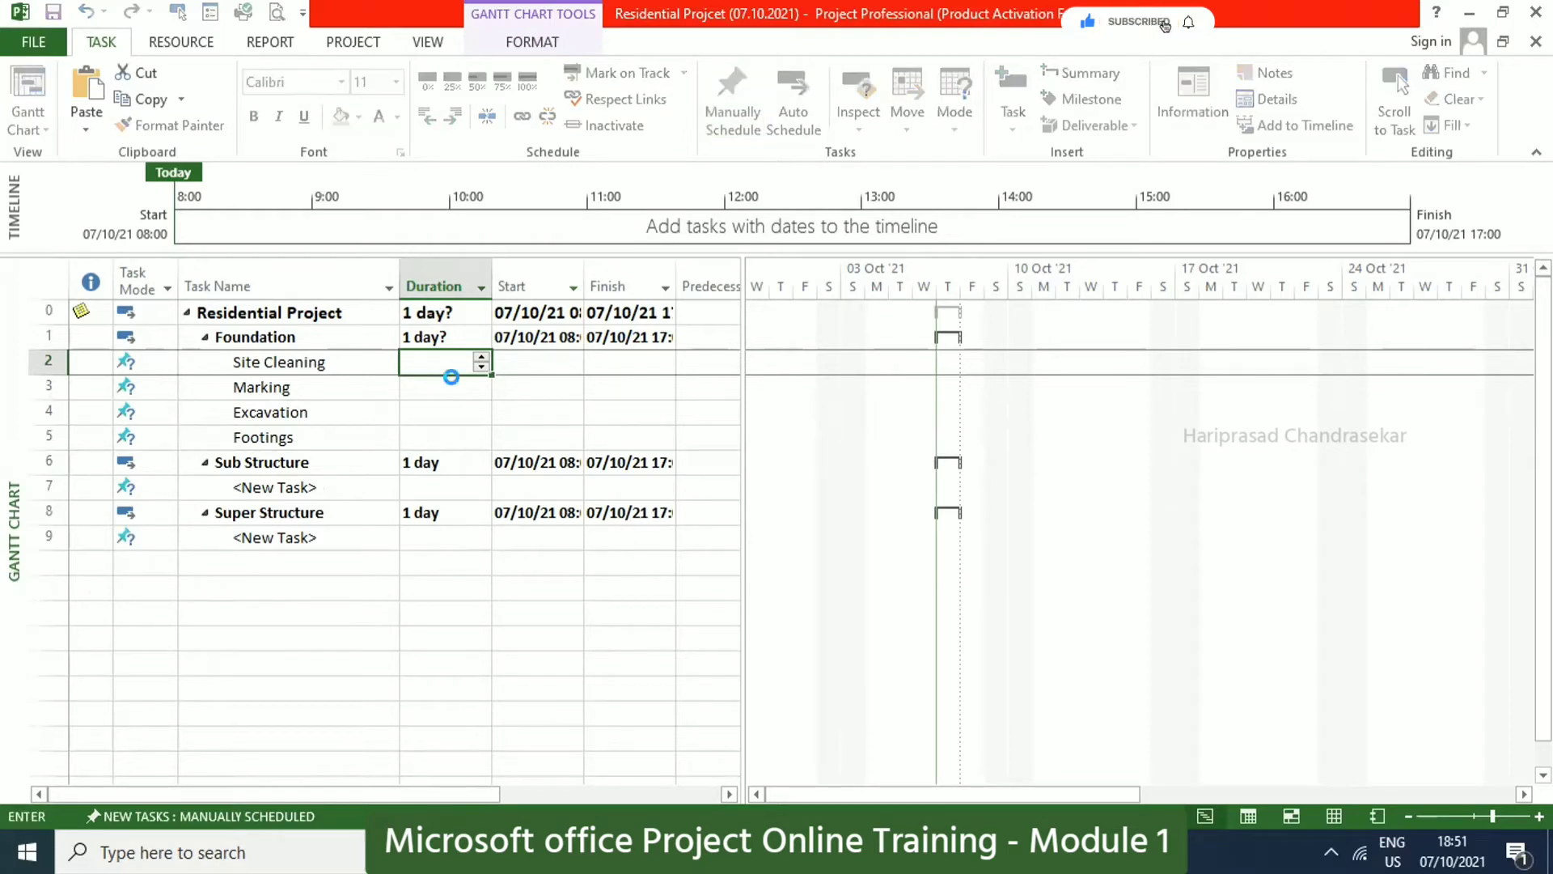
key(Return)
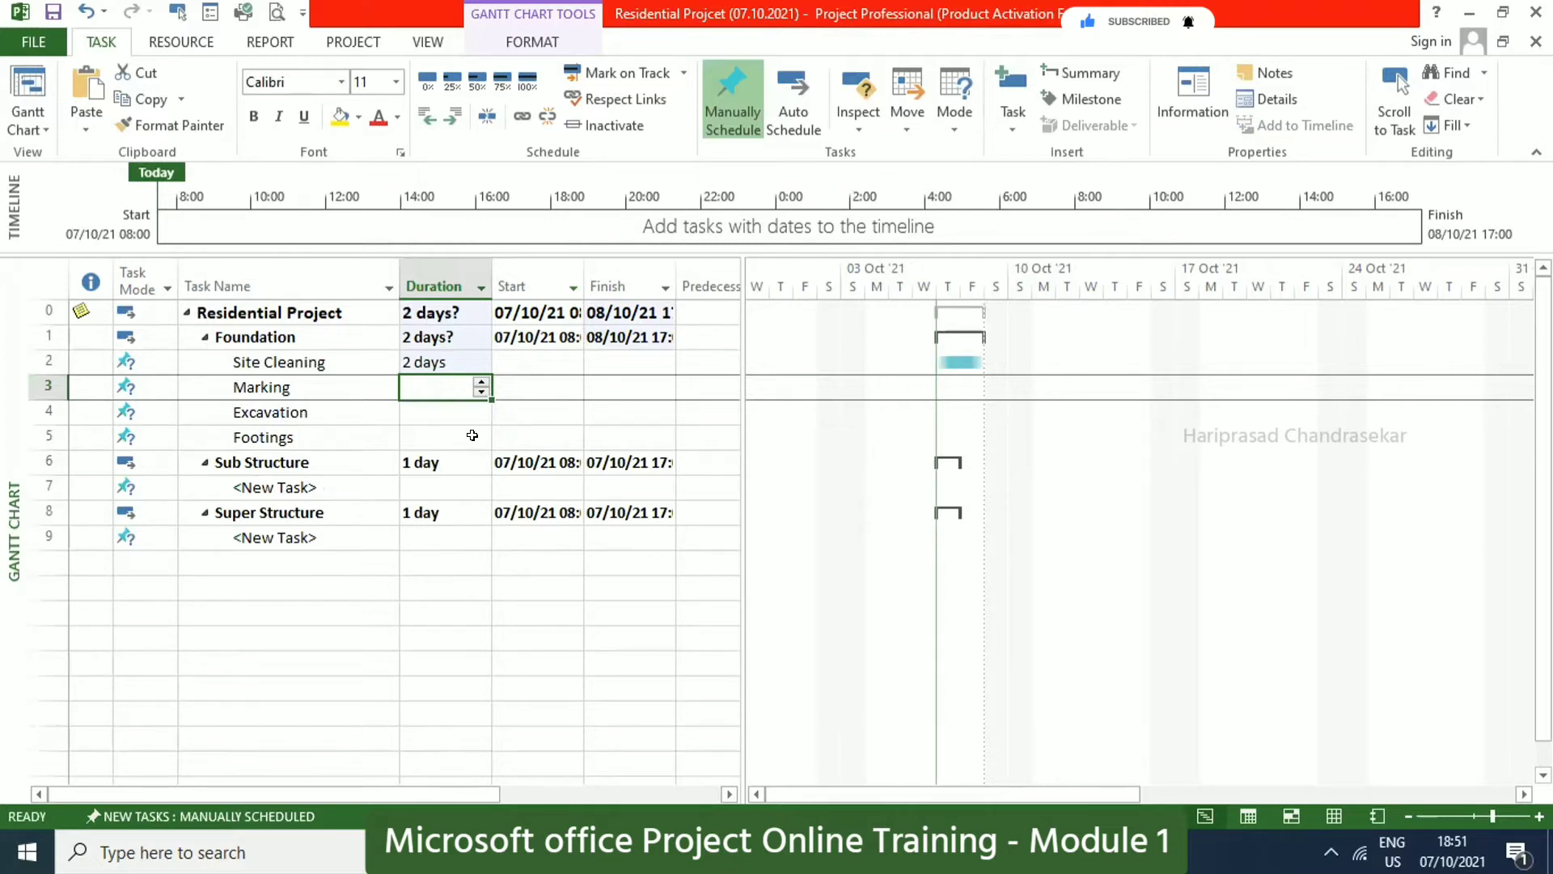
text(1)
key(Return)
text(4)
key(Return)
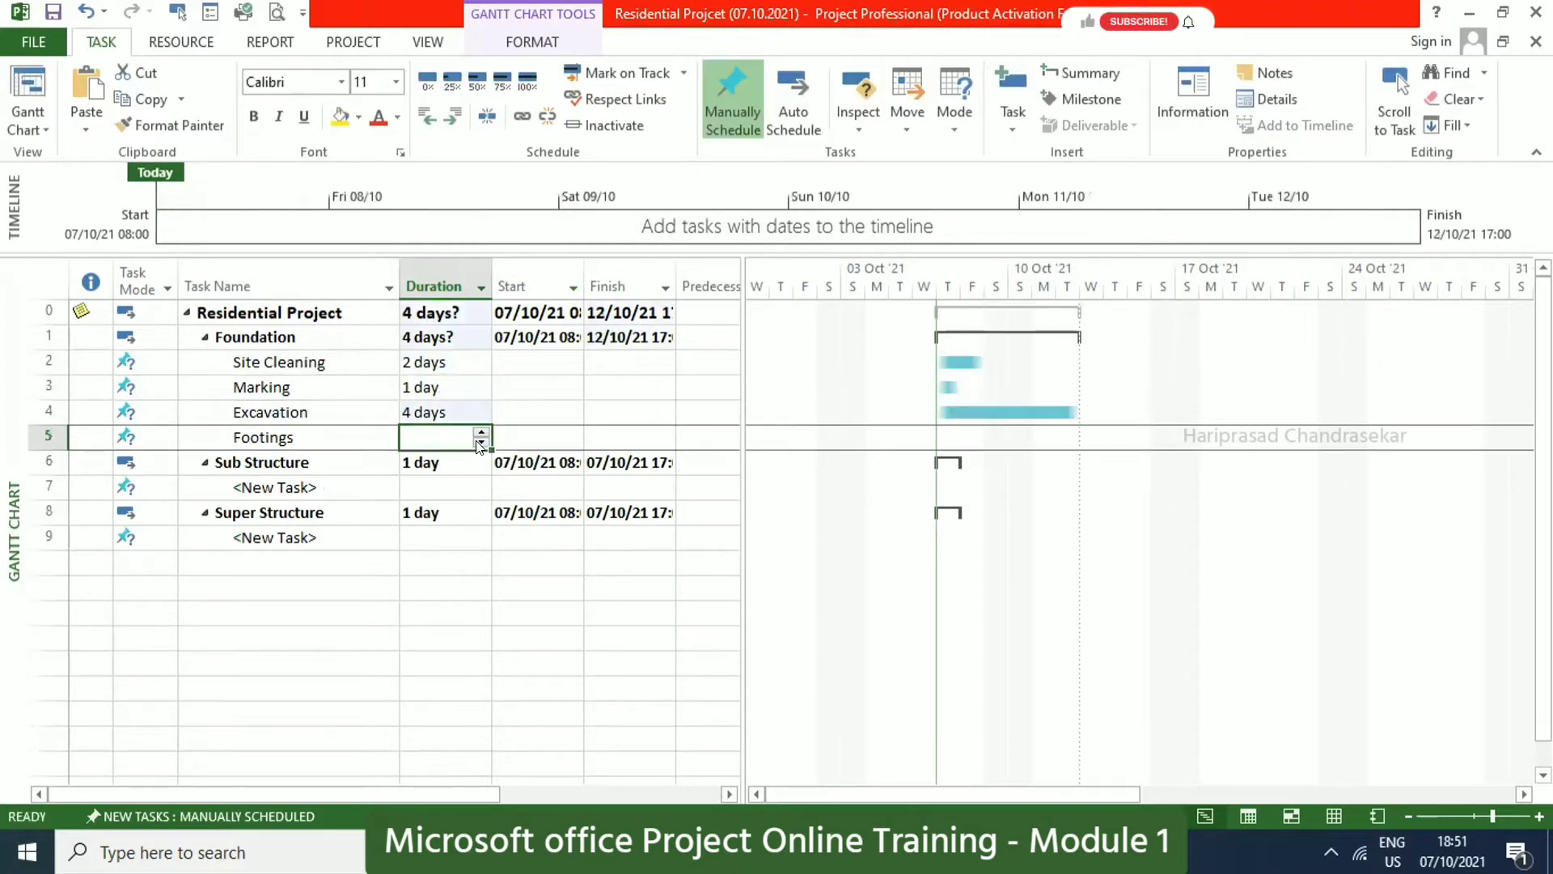
text(5)
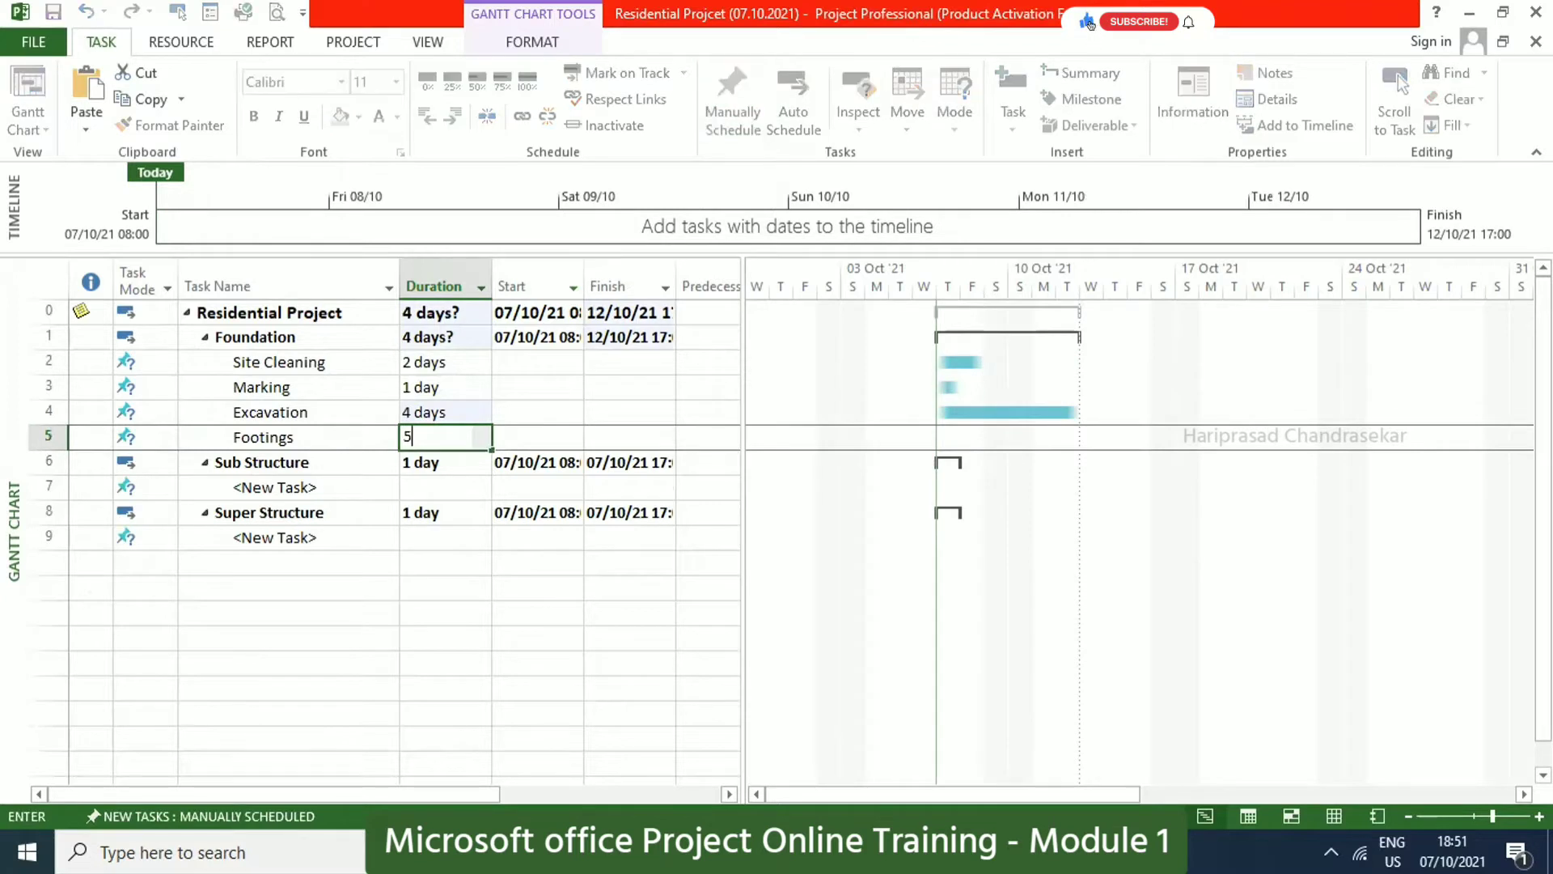
key(Return)
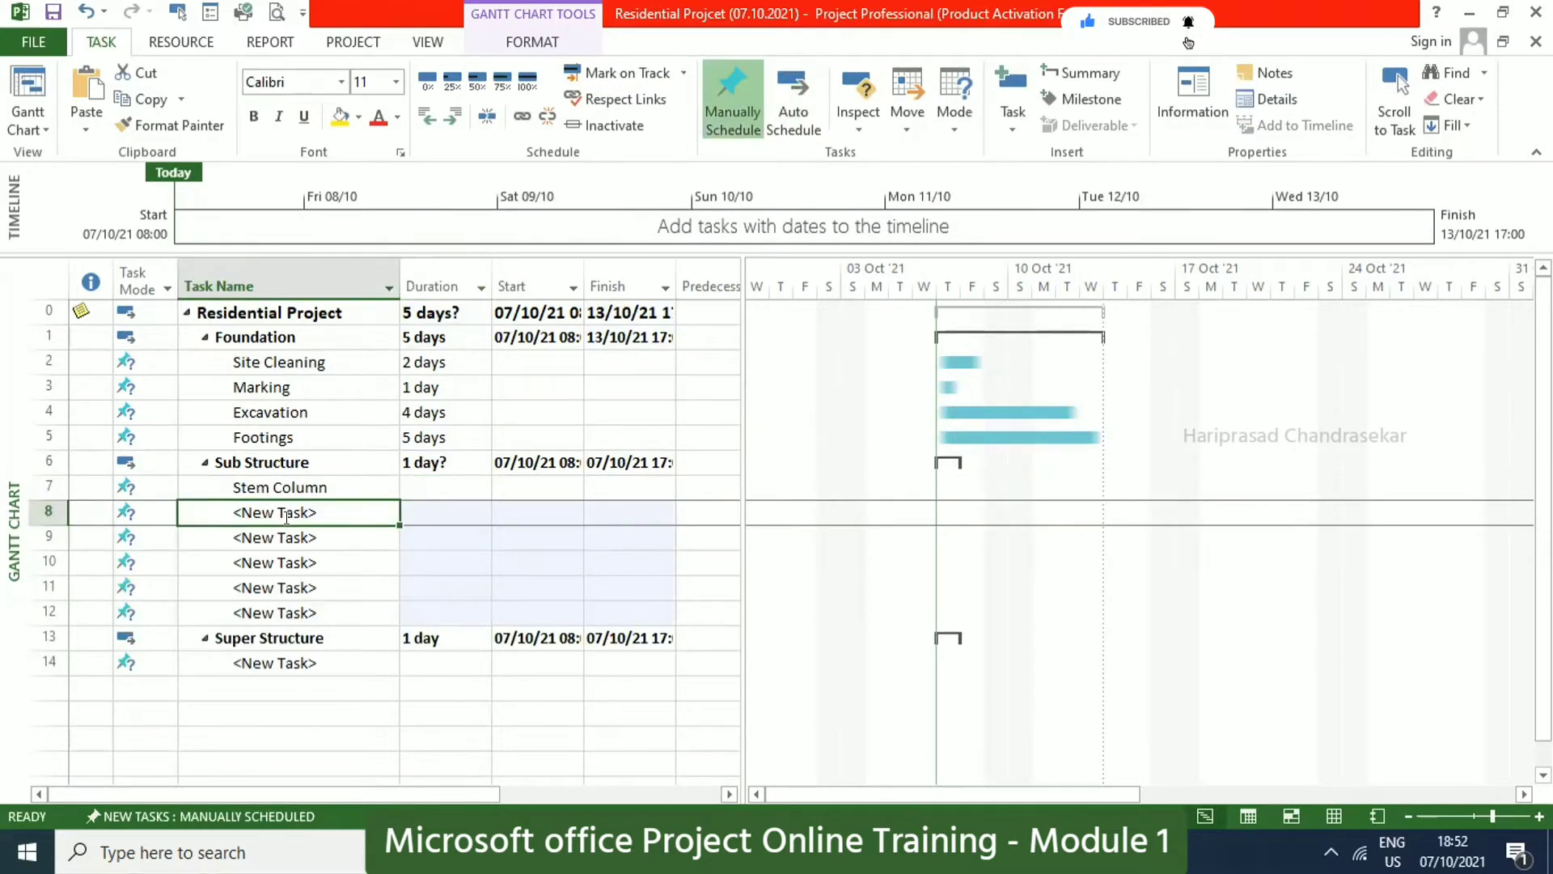
Name the two tasks below "Stem Column" in the Sub Structure group "Plinth Beam" and "PCC".
text(Plinth Beam)
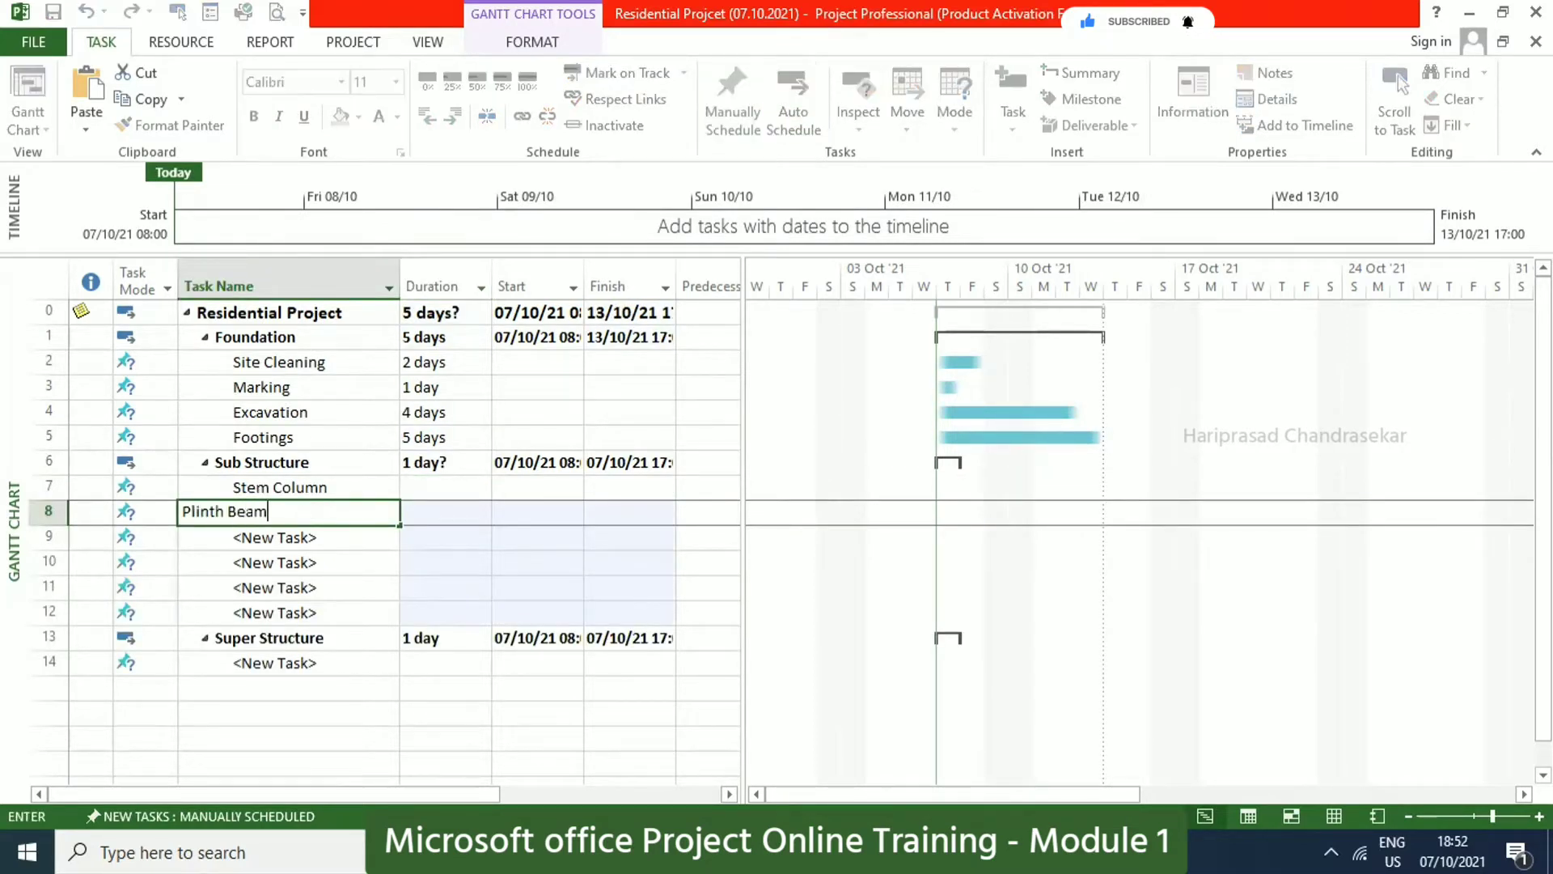
key(Tab)
click(279, 534)
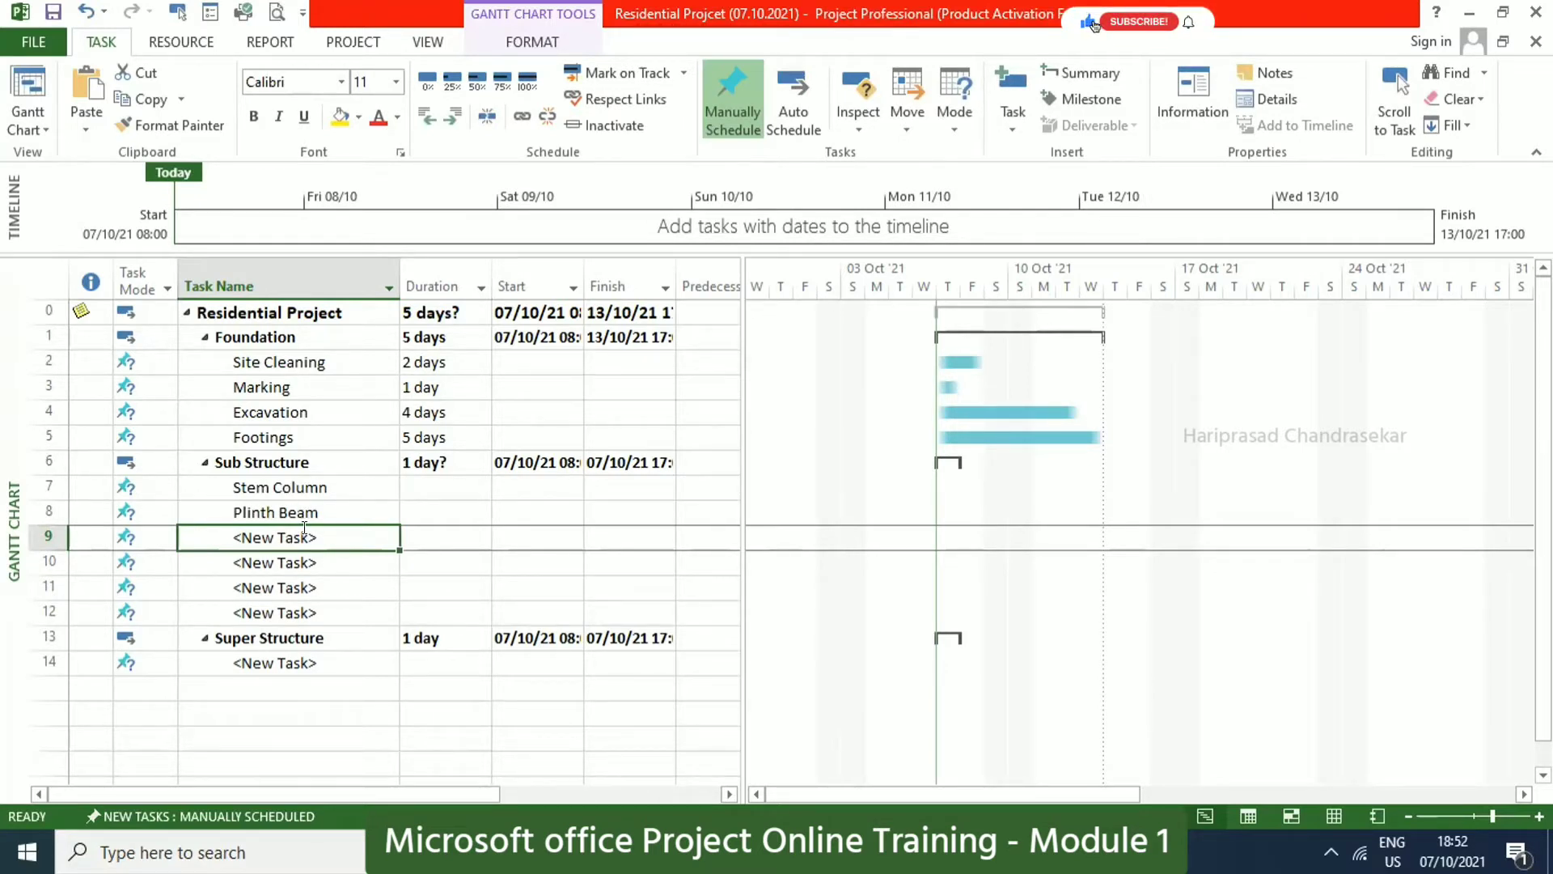
text(PCC)
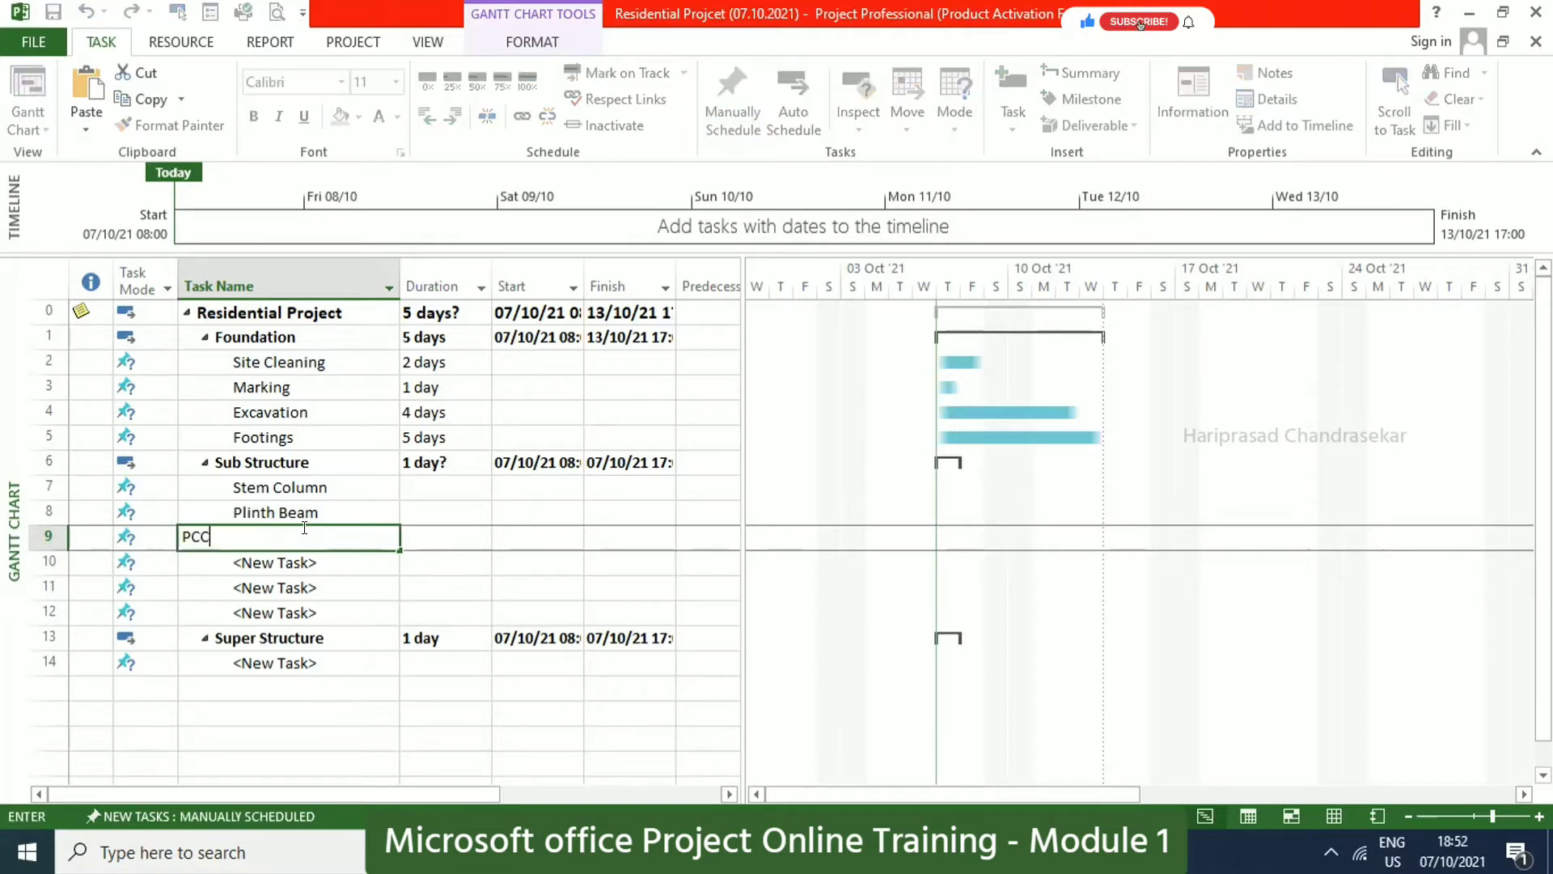
key(Return)
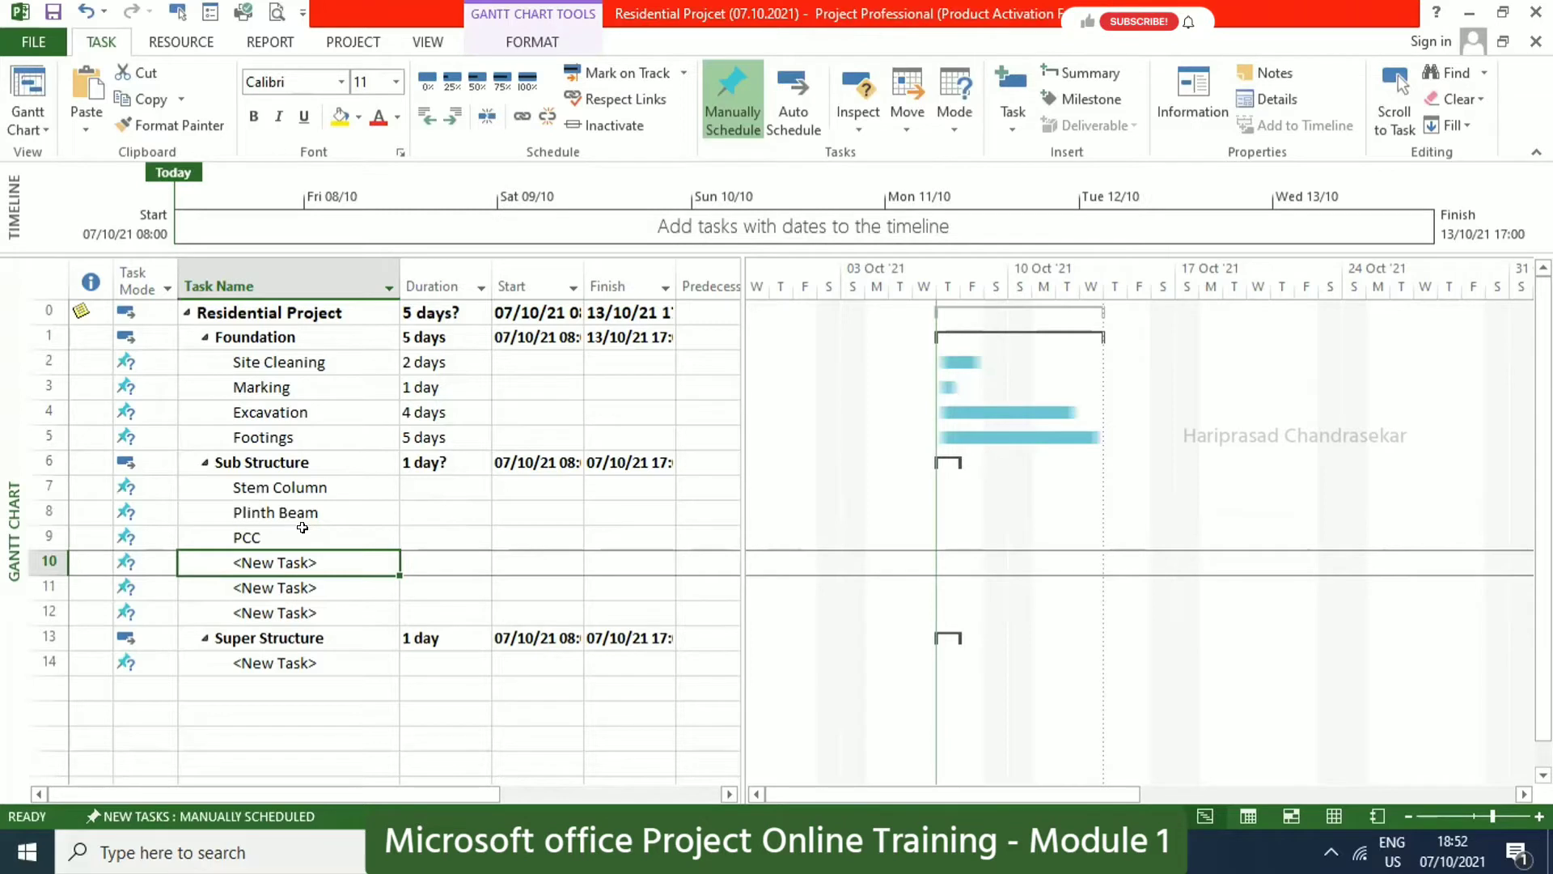
text(Column)
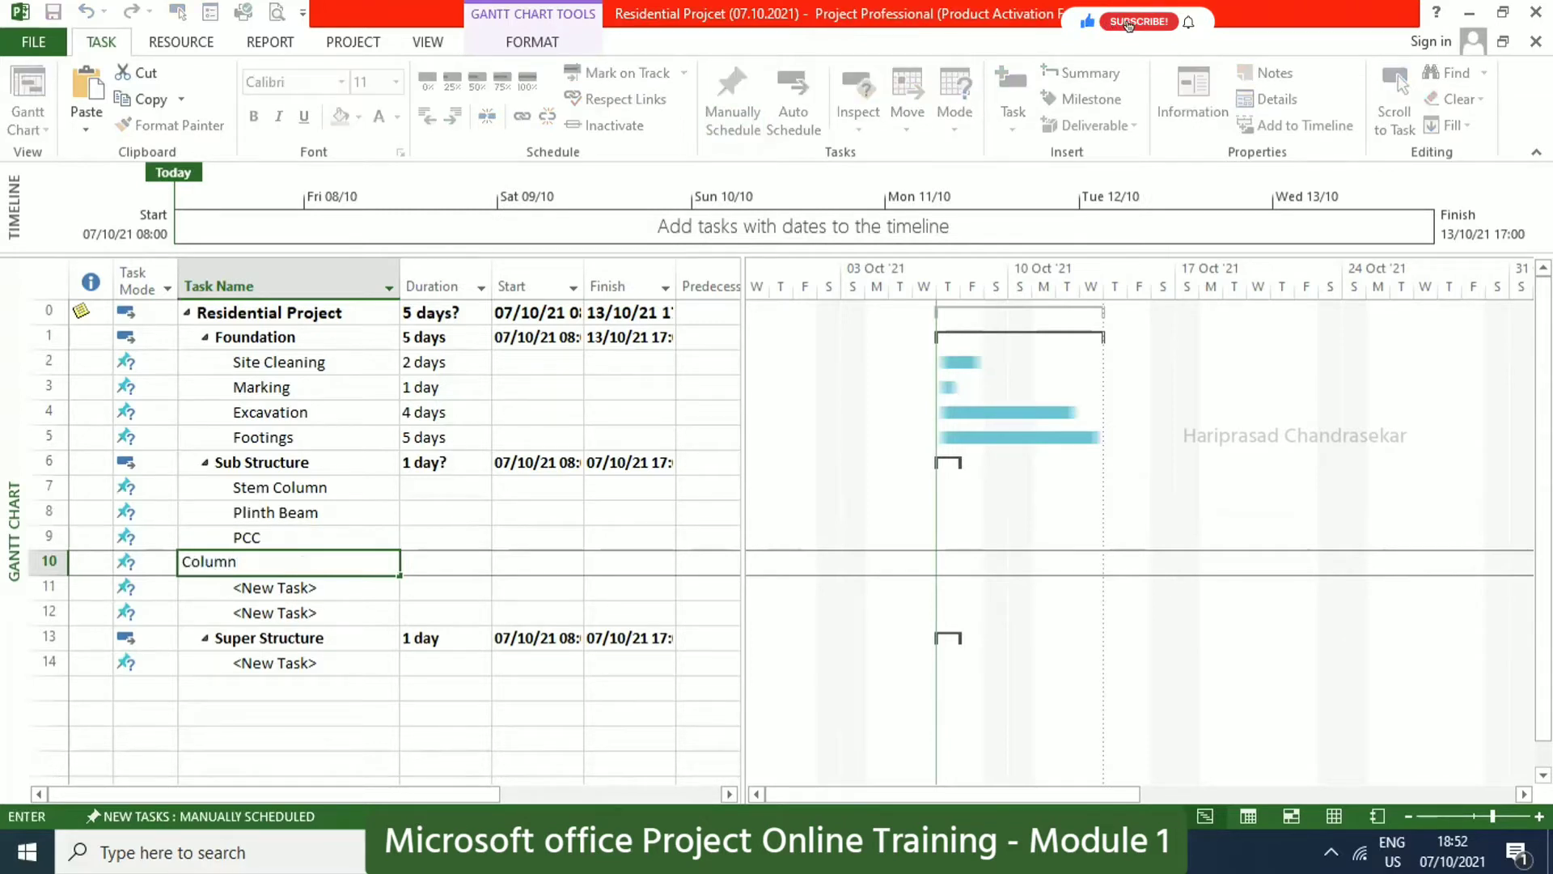
text(s)
key(BackSpace)
key(BackSpace)
key(BackSpace)
key(BackSpace)
key(BackSpace)
key(BackSpace)
key(BackSpace)
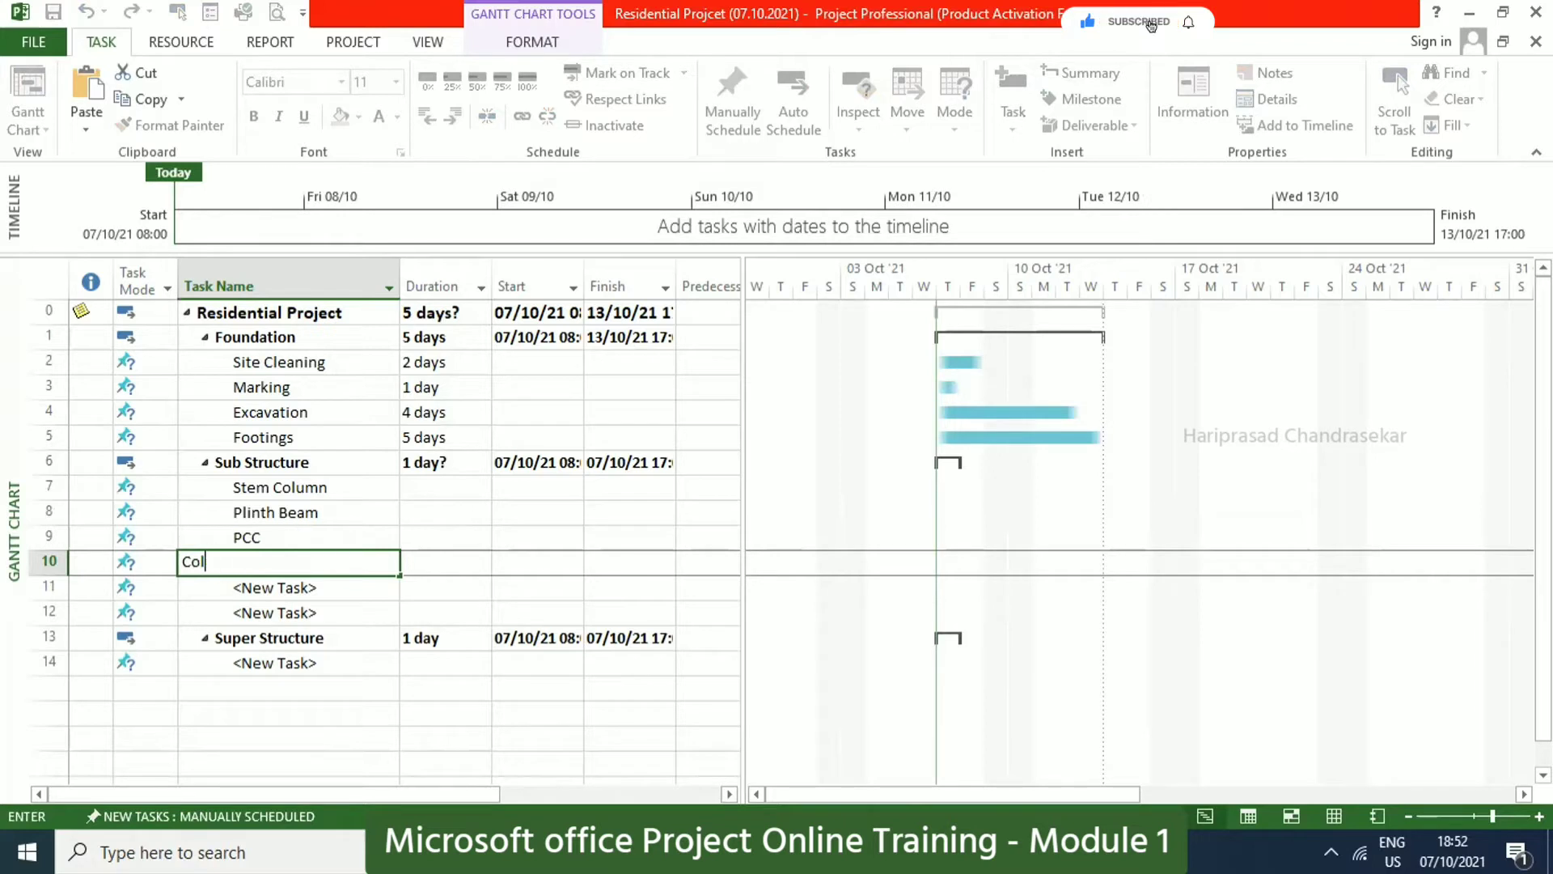
key(Tab)
Delete the three unused tasks between "PCC" and the "Super Structure" summary task.
drag(48, 561, 52, 608)
right_click(52, 609)
click(130, 338)
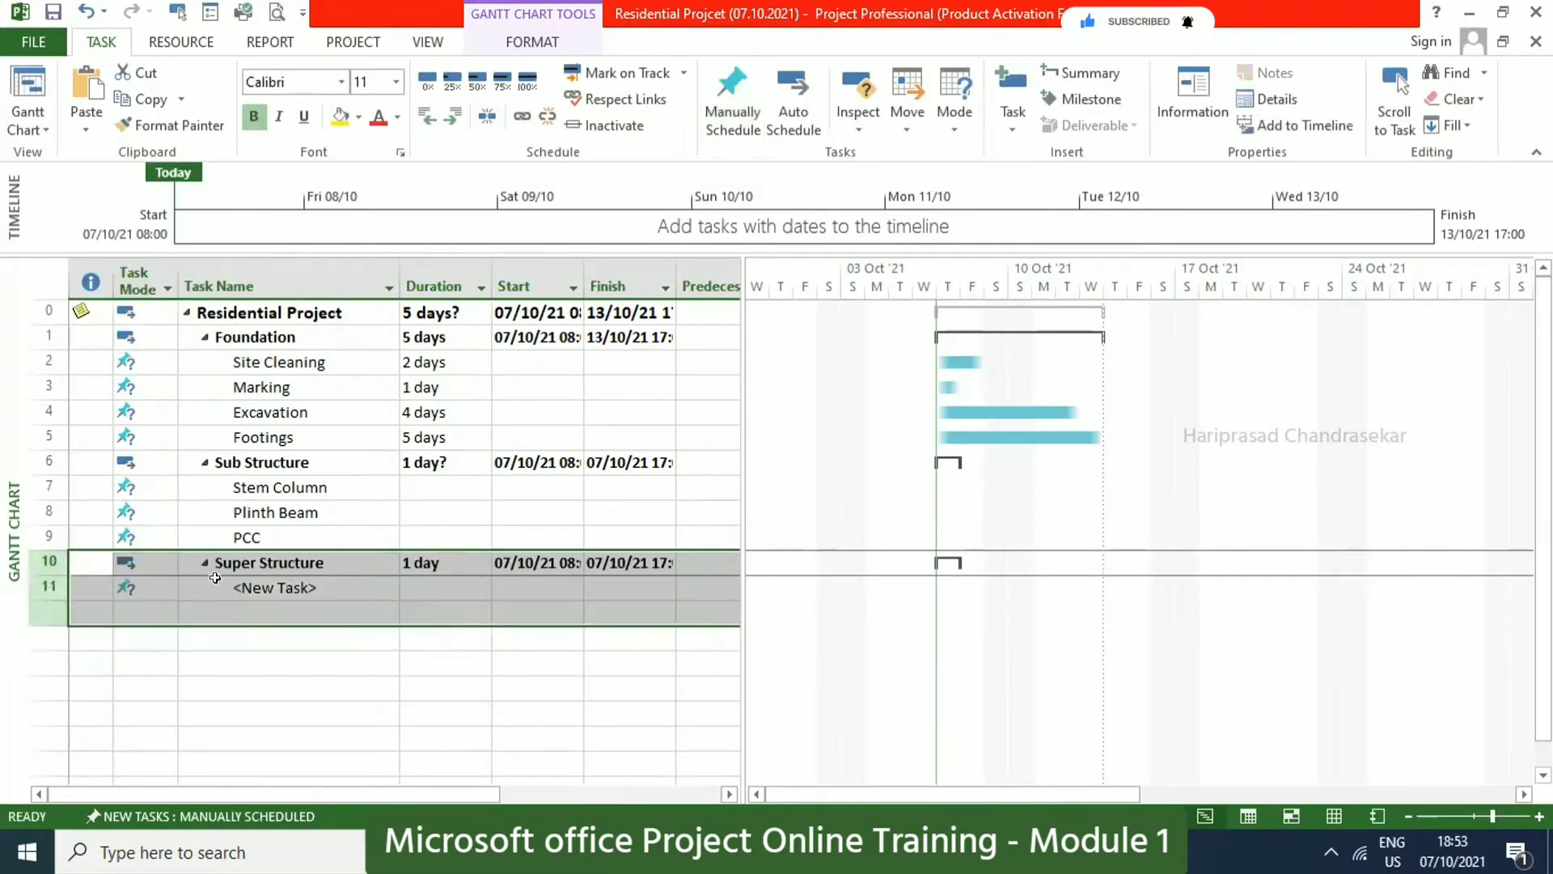
Name the new task under "Super Structure" "Column" and add the tasks "Beam" and "Slab" below it.
click(267, 598)
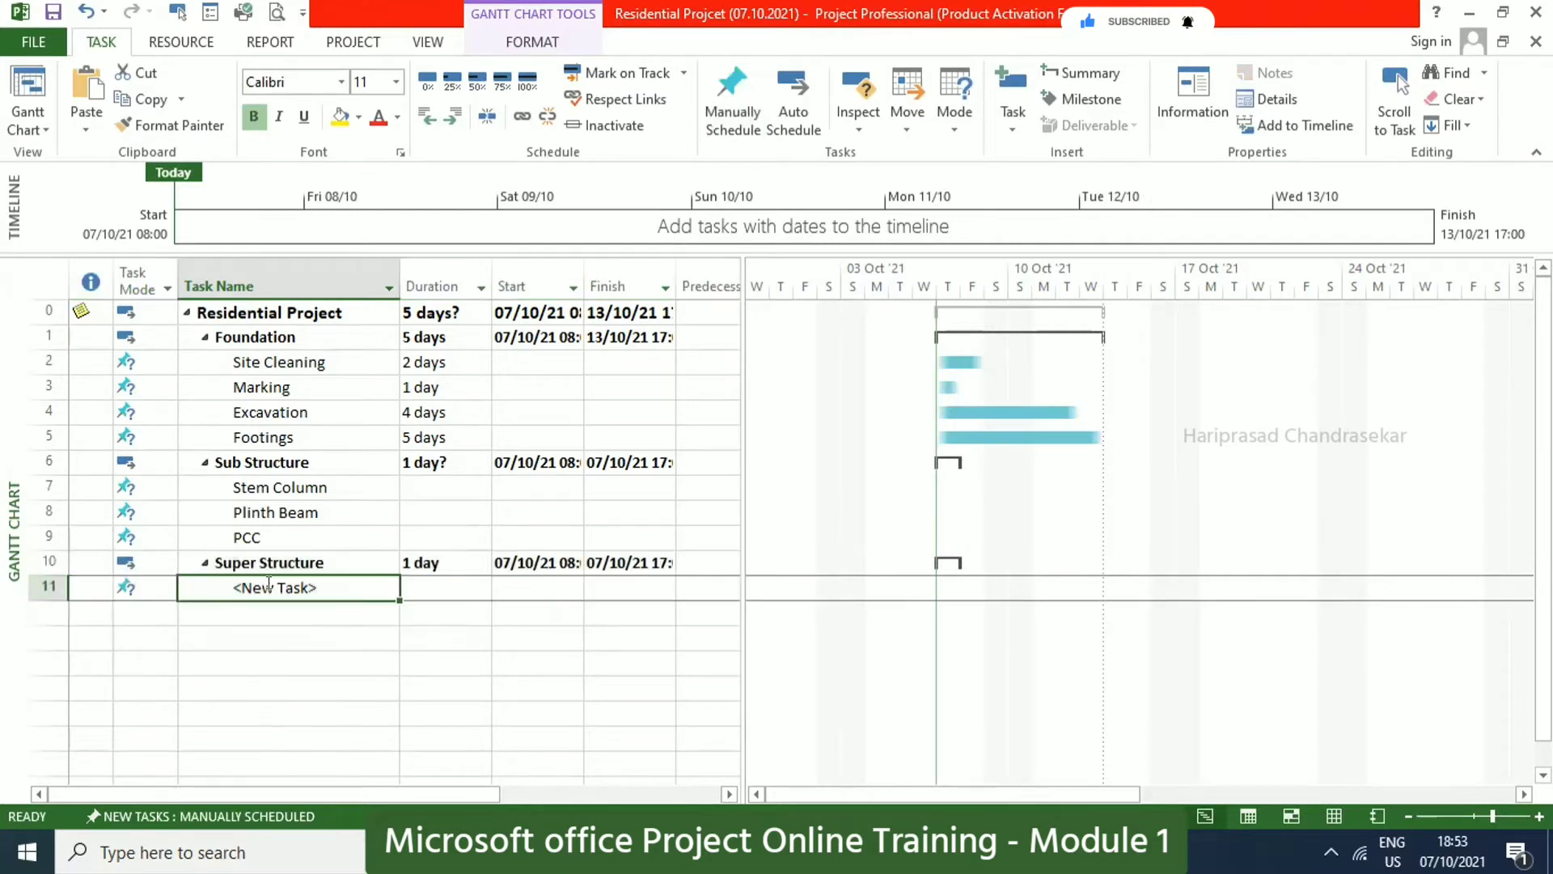
text(Colum)
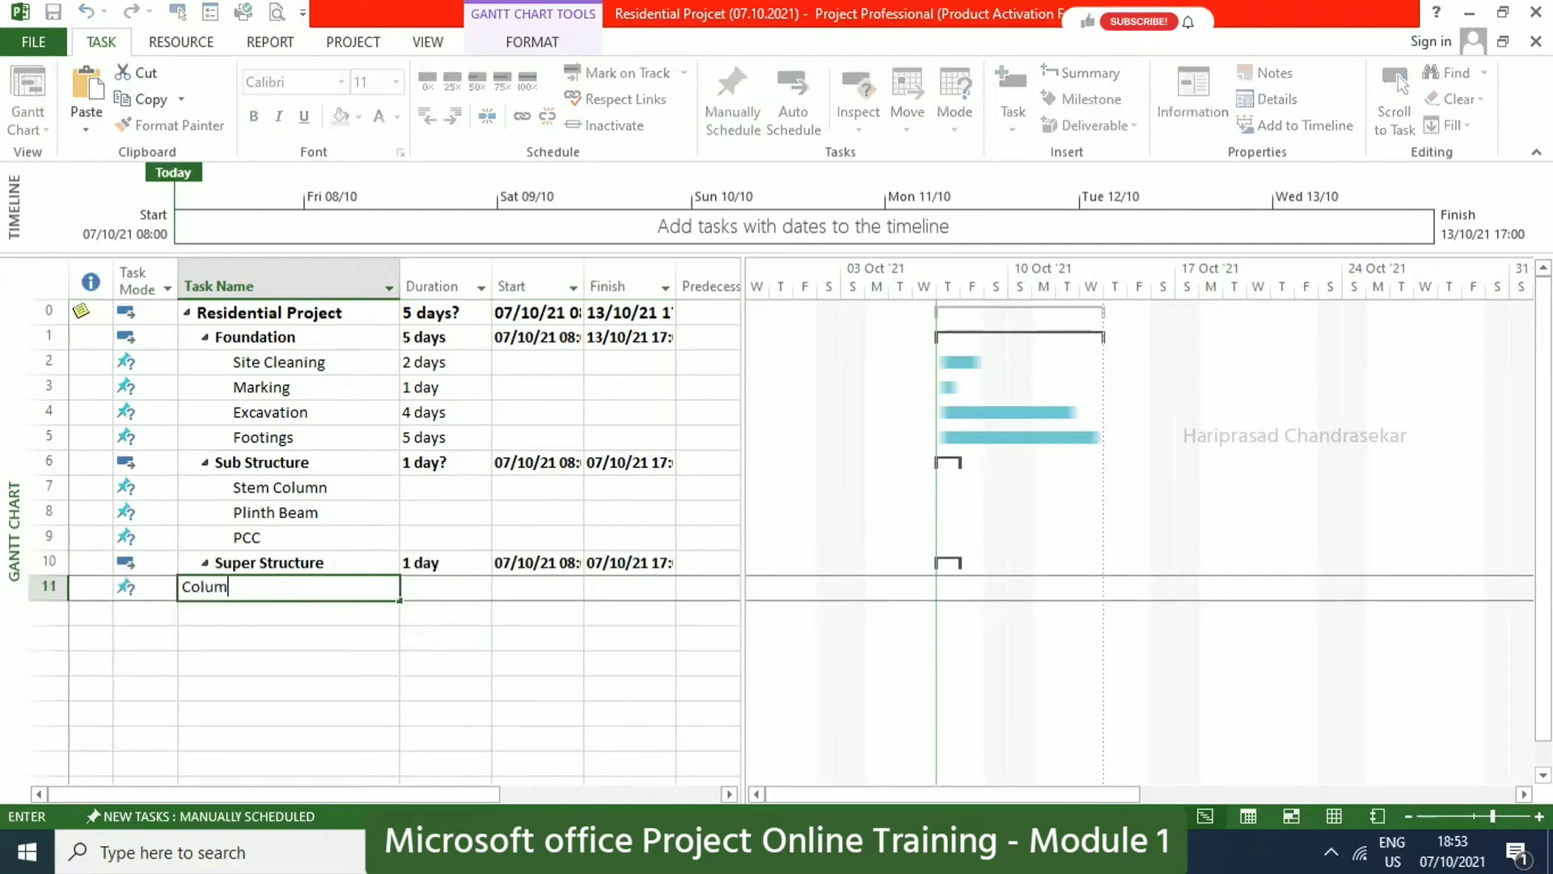
text(n)
key(Return)
text(Be)
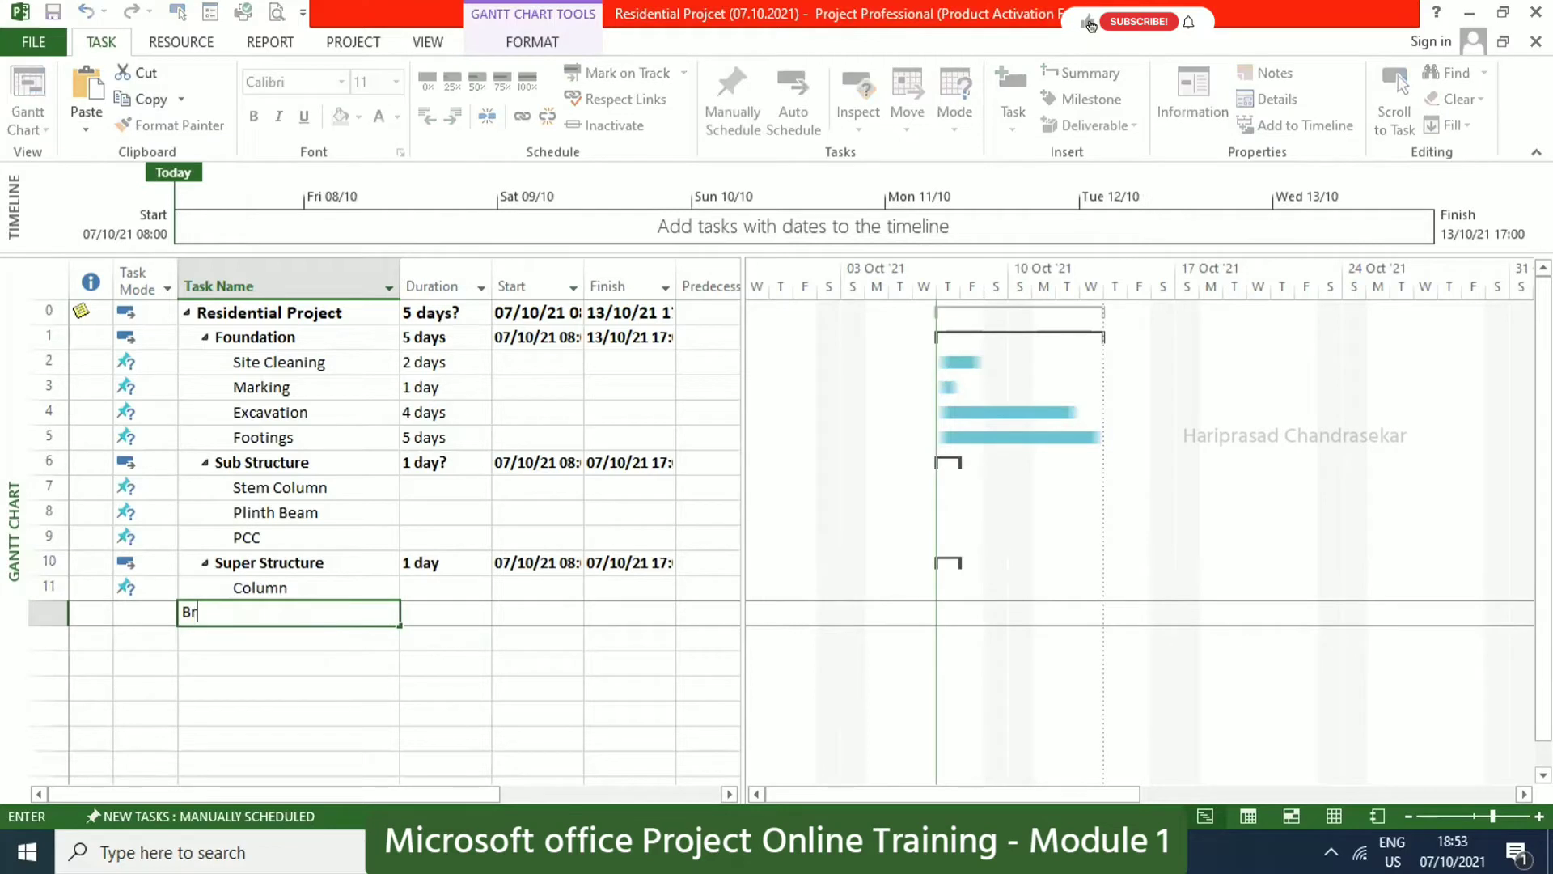
text(am)
key(Return)
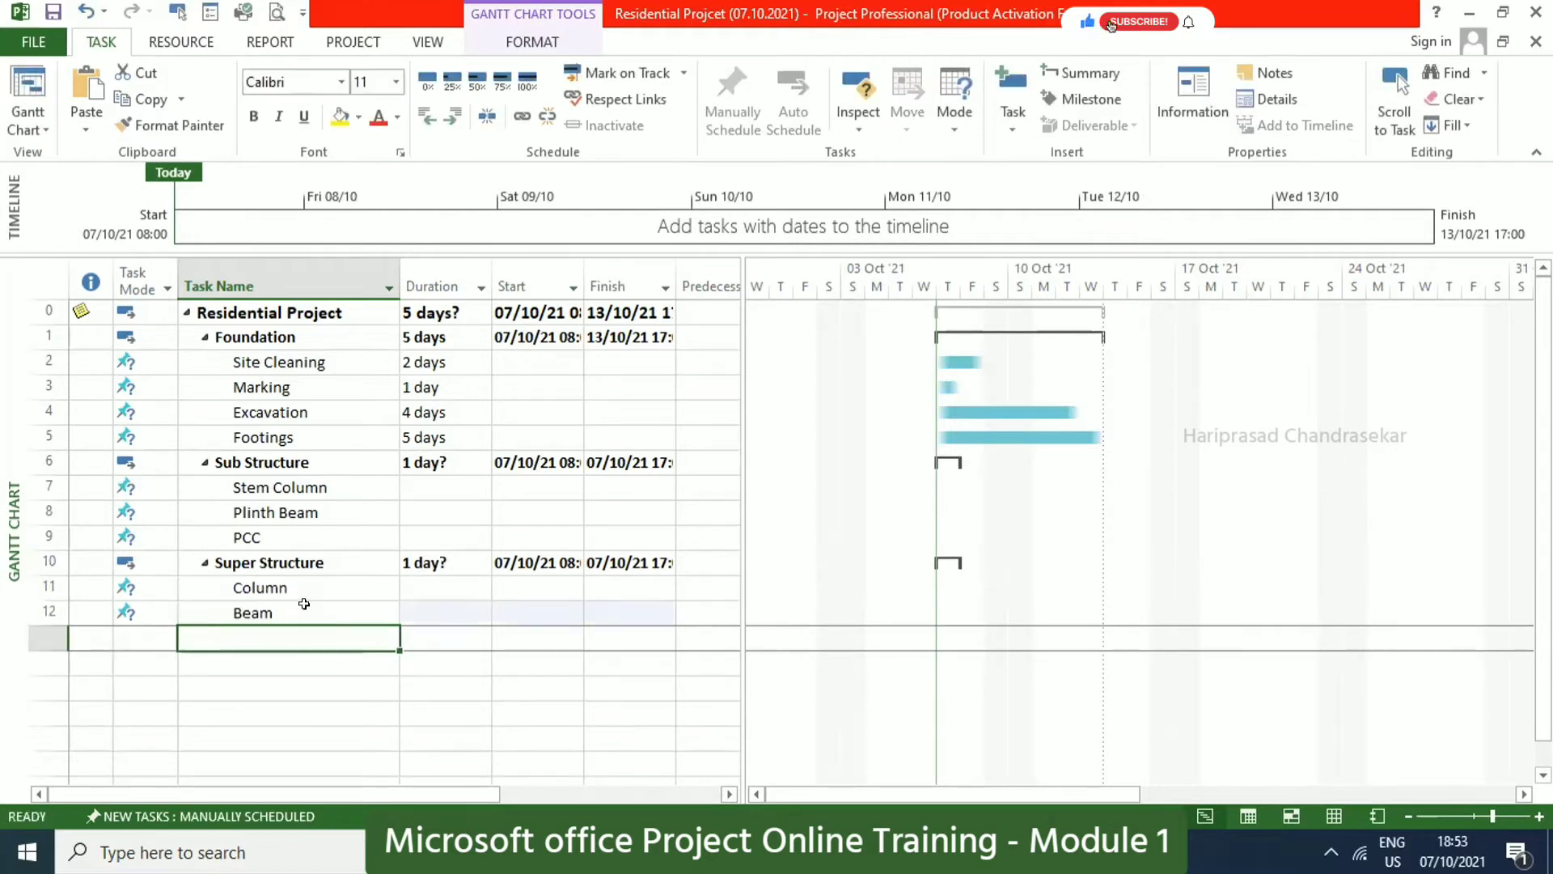
text(Slab)
key(Return)
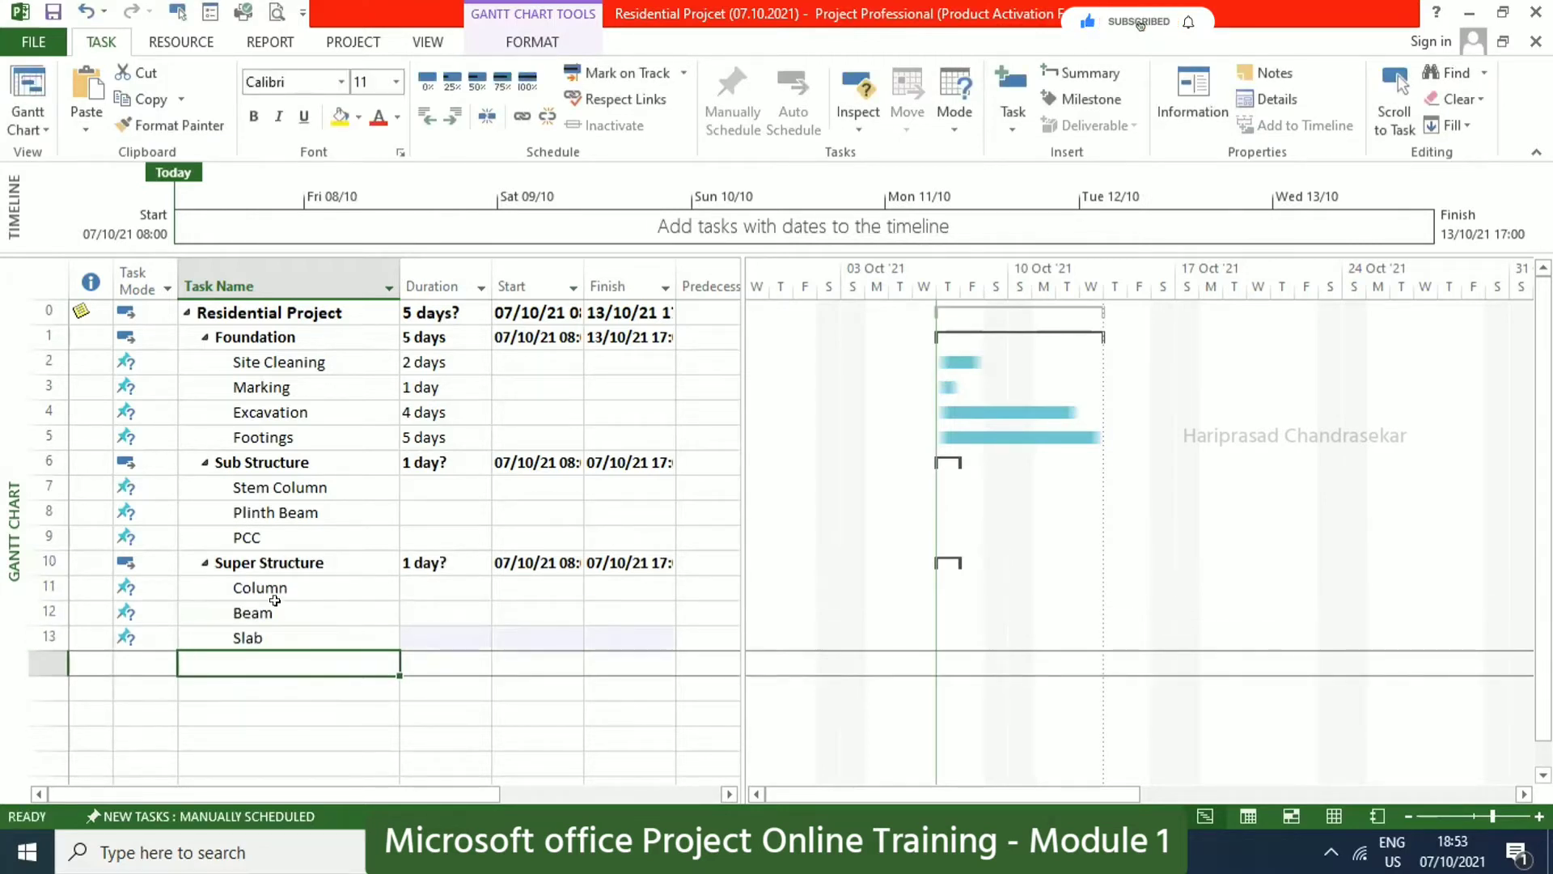
Set the Sub Structure durations to 4 days for Stem Column, 2 days for Plinth Beam and 1 day for PCC.
click(435, 484)
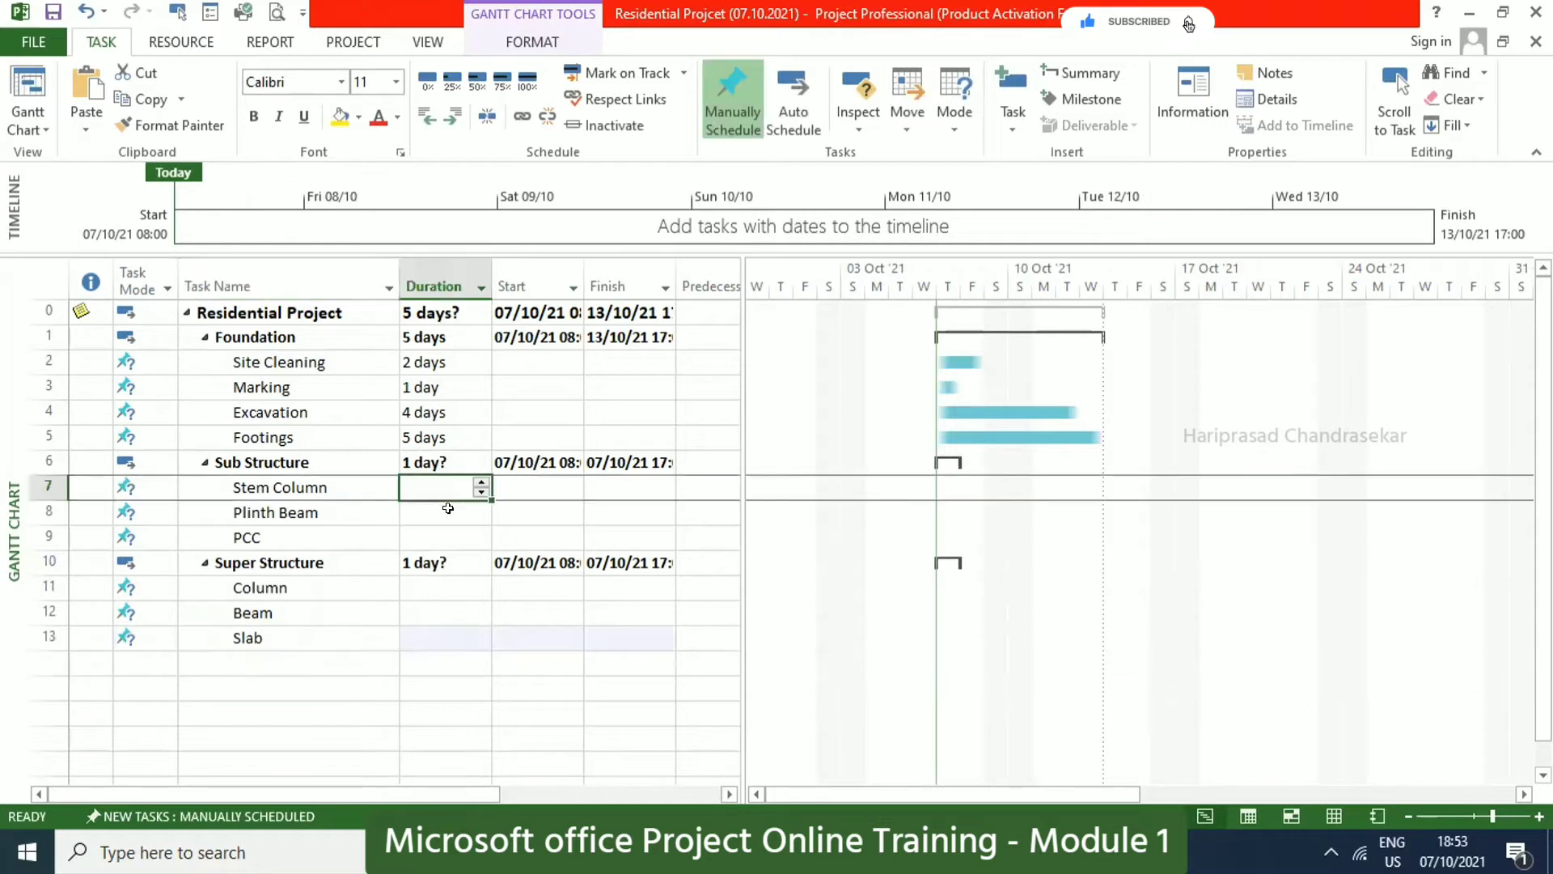
text(4)
key(Return)
text(2)
key(Return)
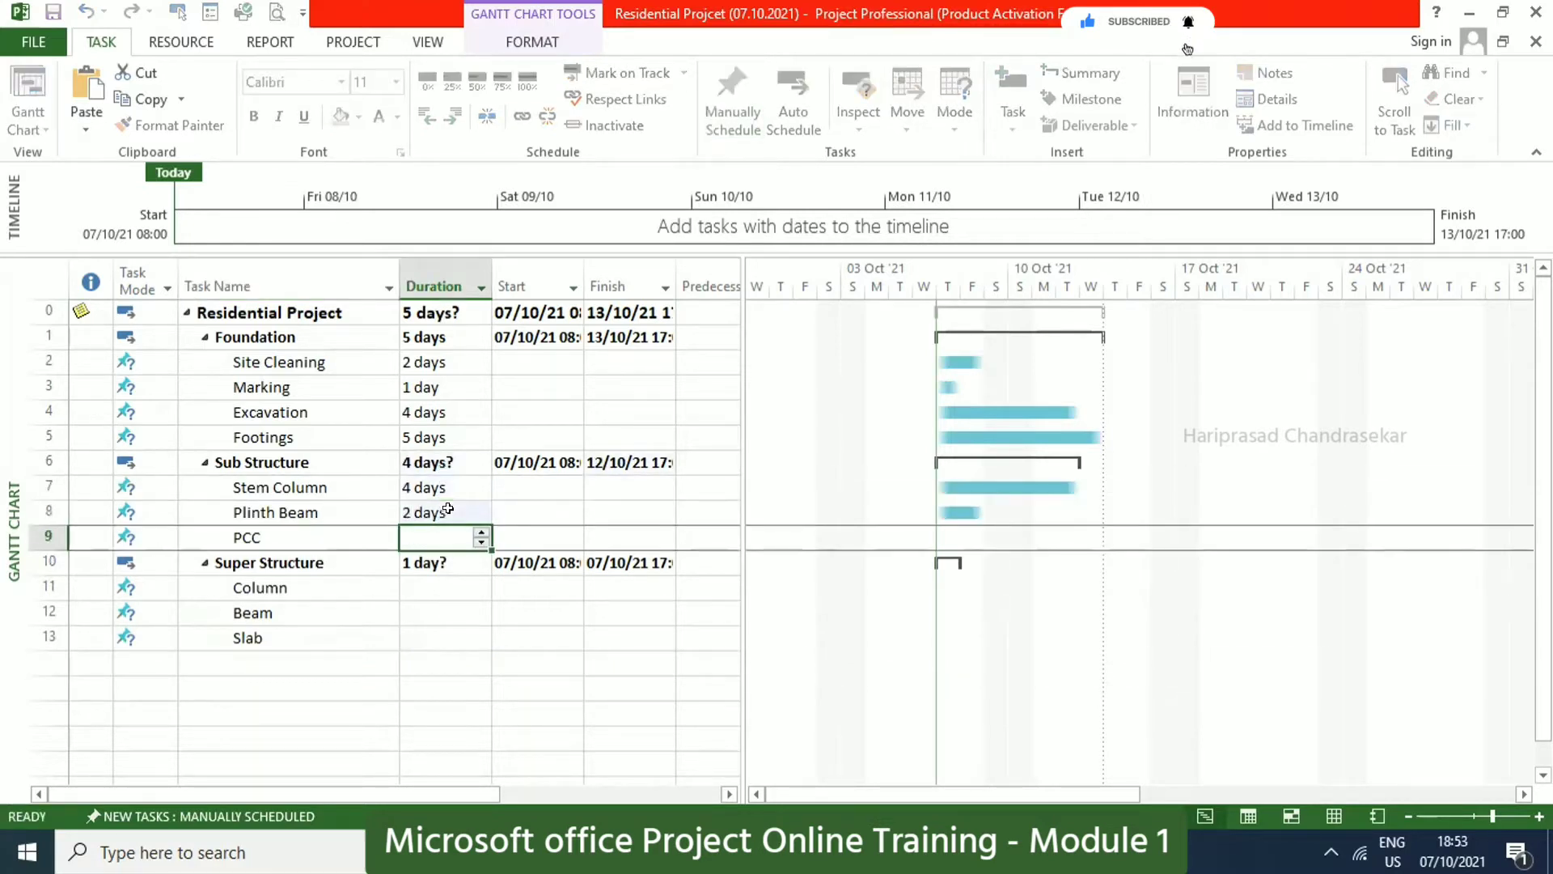
text(1)
key(Return)
key(Return)
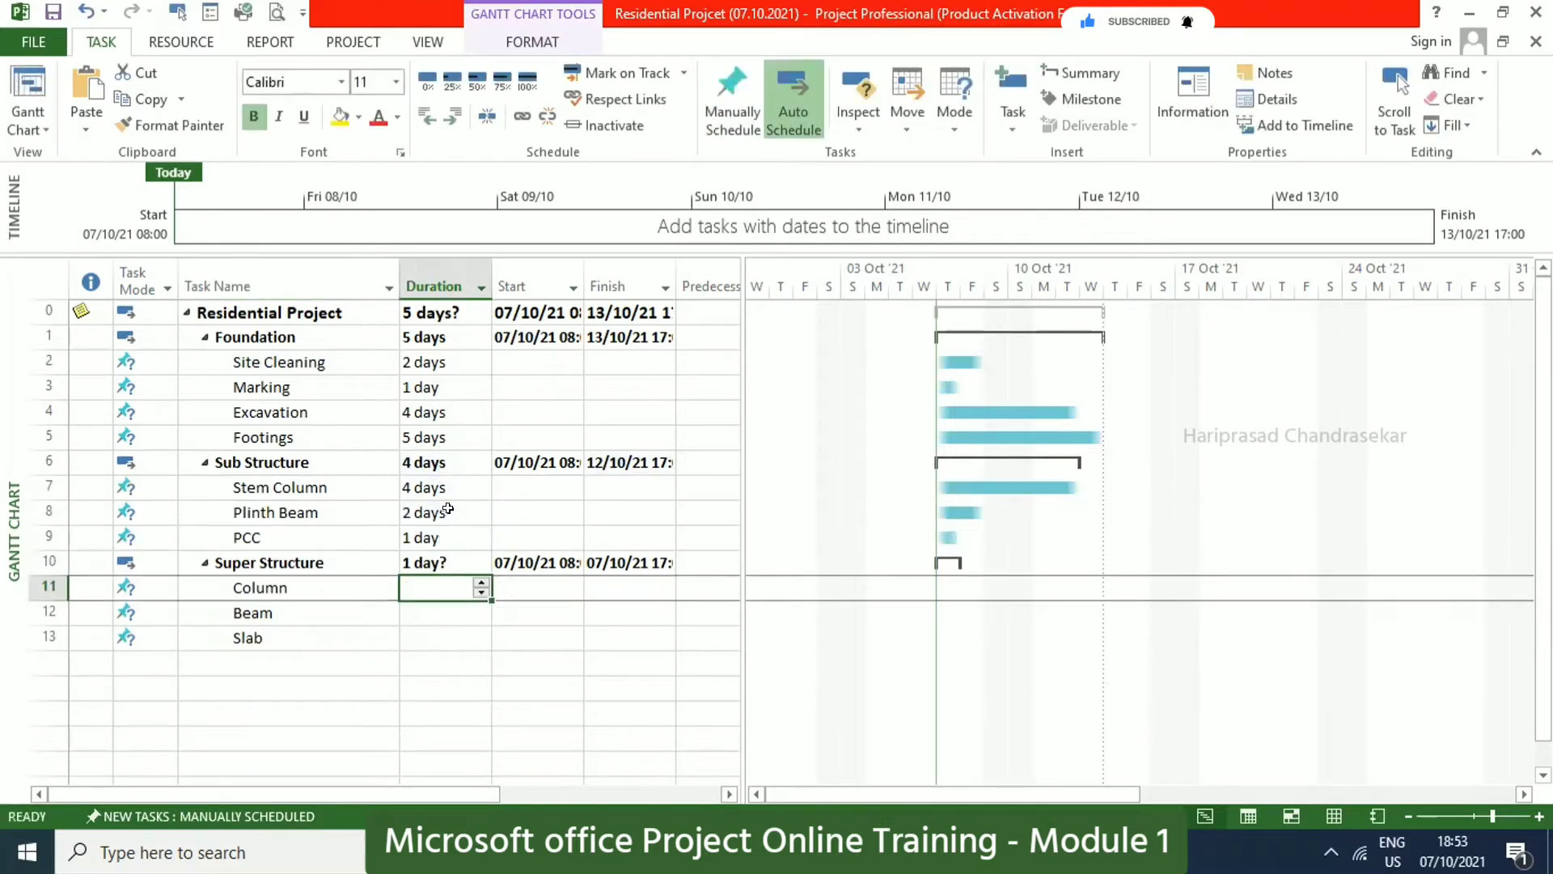
Set the durations of Column, Beam and Slab under Super Structure to 10 days each and dismiss the Planning Wizard tip.
text(10)
key(Return)
text(10)
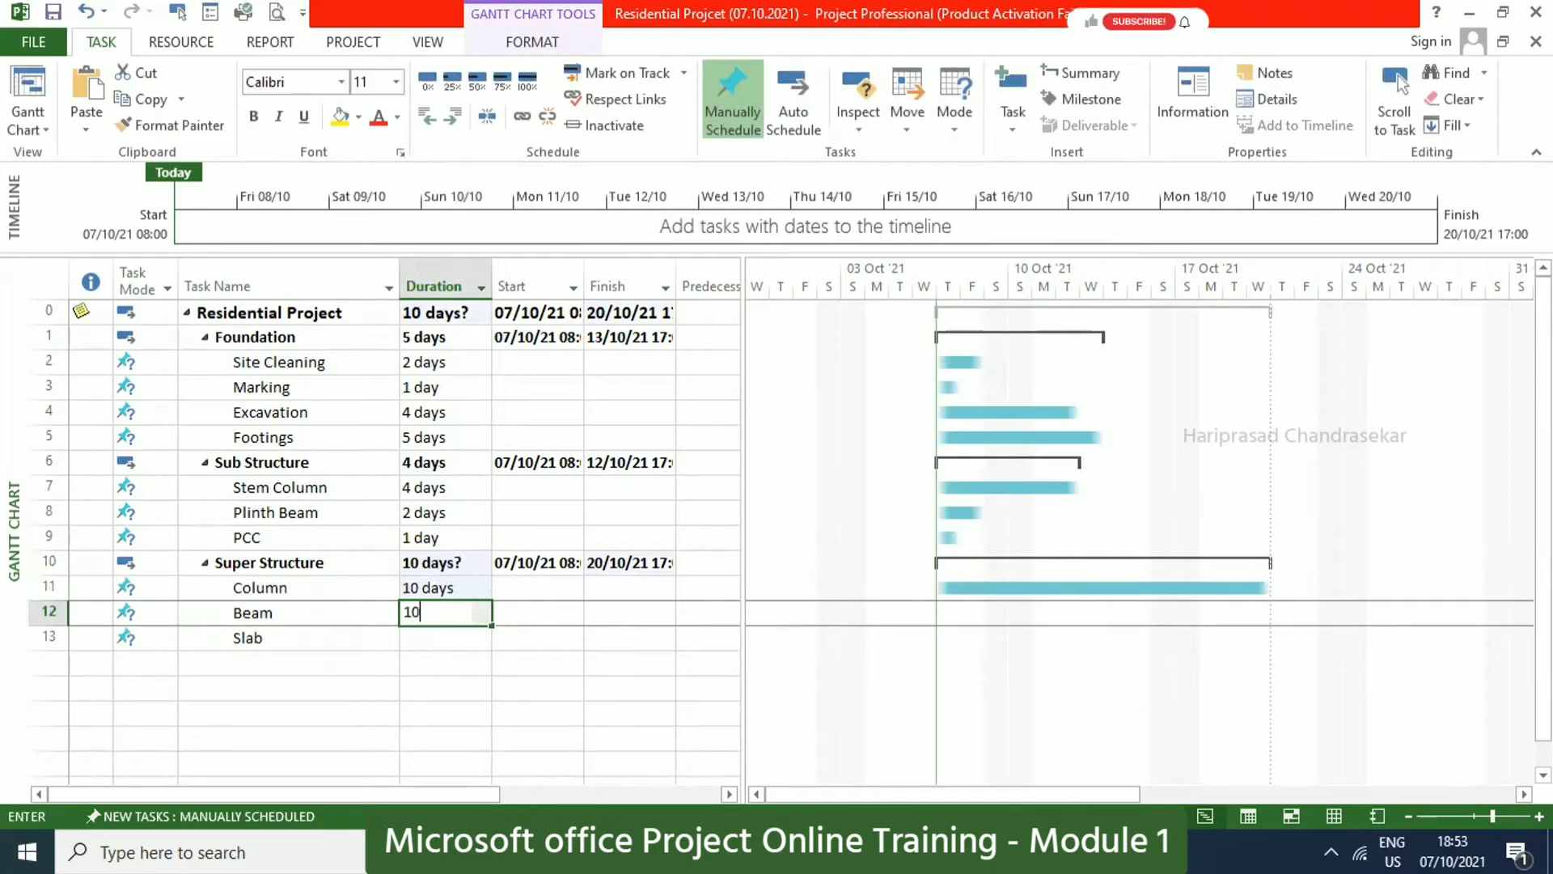
key(Return)
text(10)
key(Return)
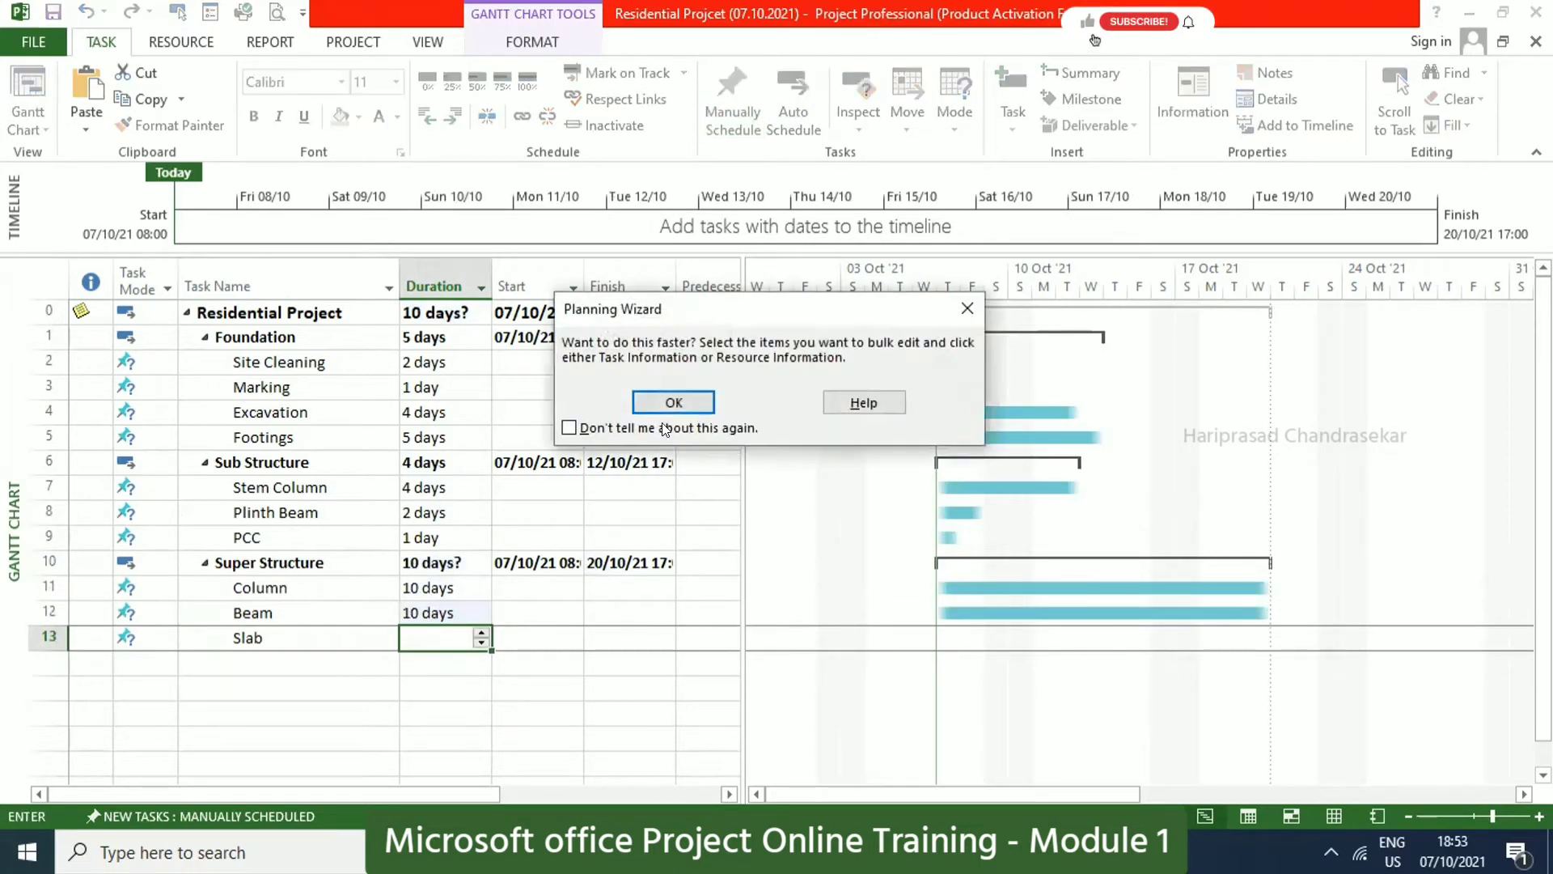
click(663, 402)
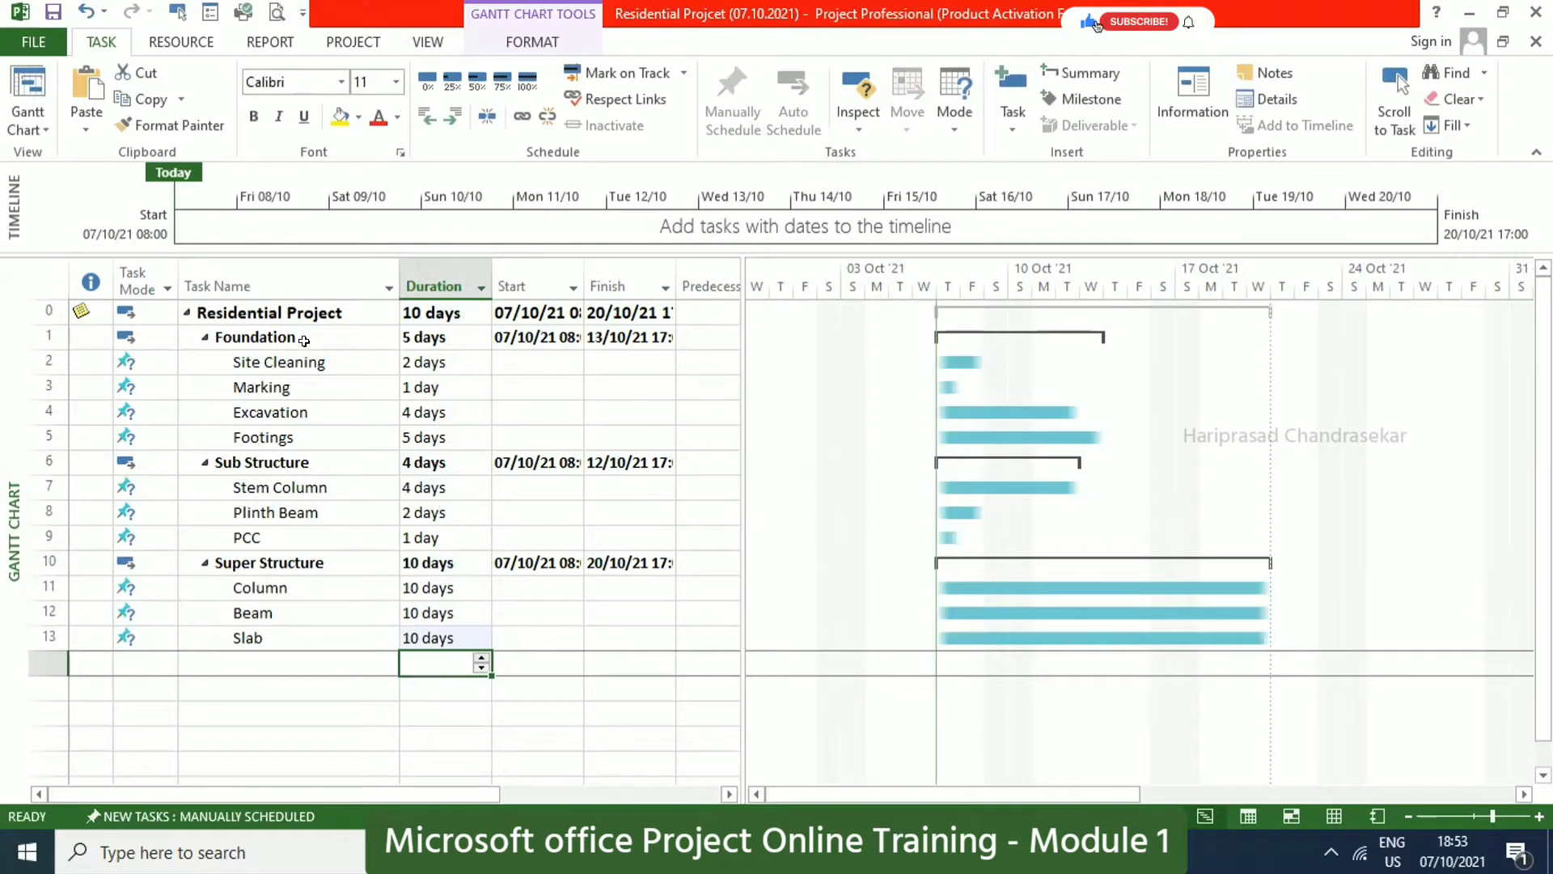
Collapse the outline to the Residential Project summary task and expand it again to check the task hierarchy.
click(187, 312)
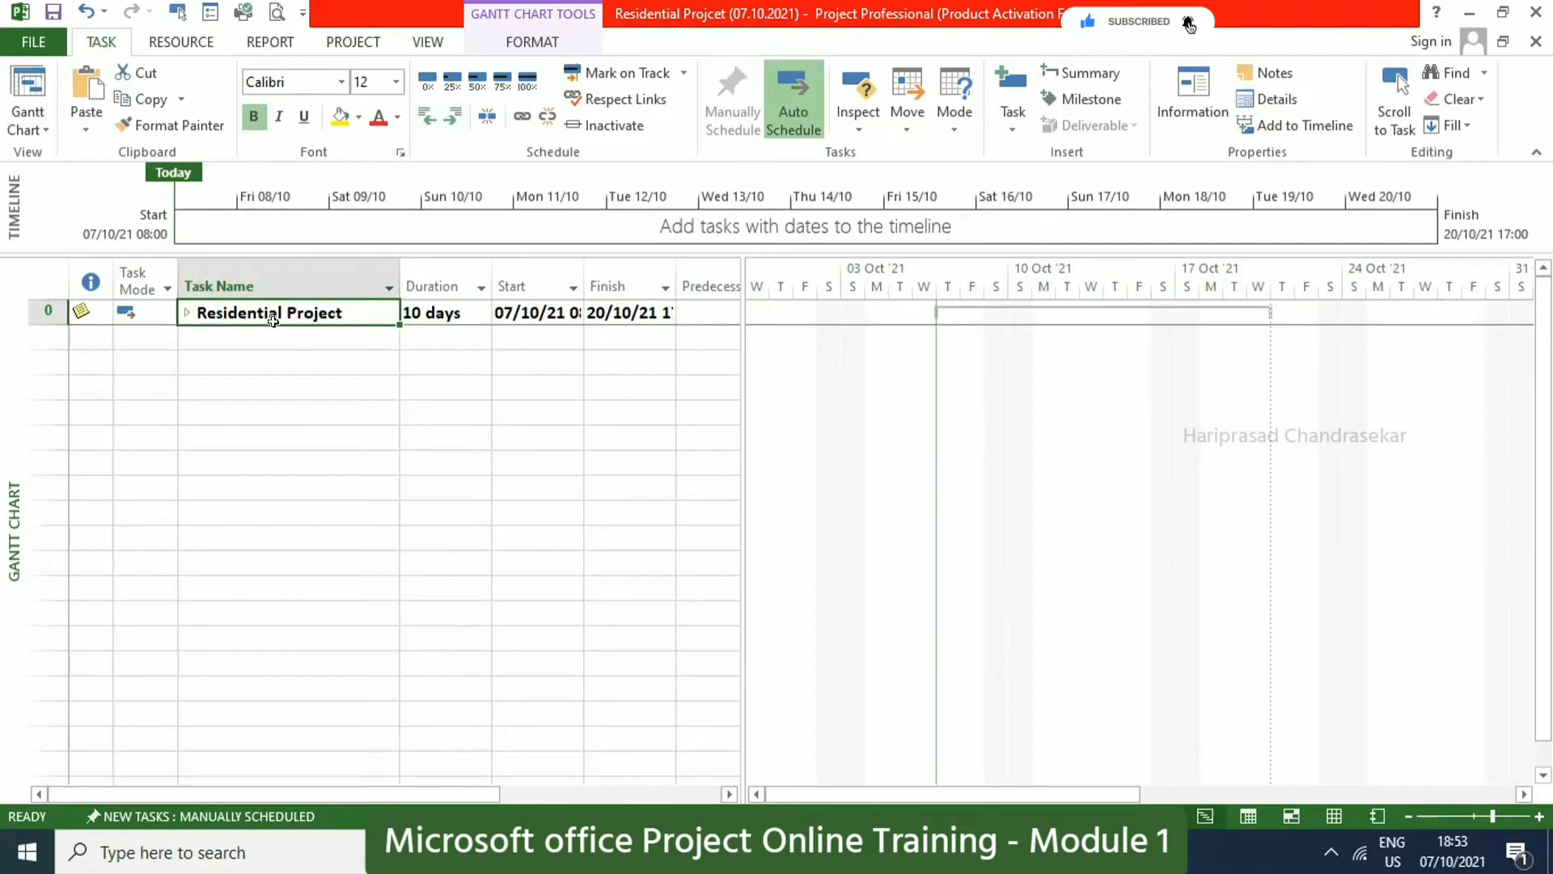
click(187, 312)
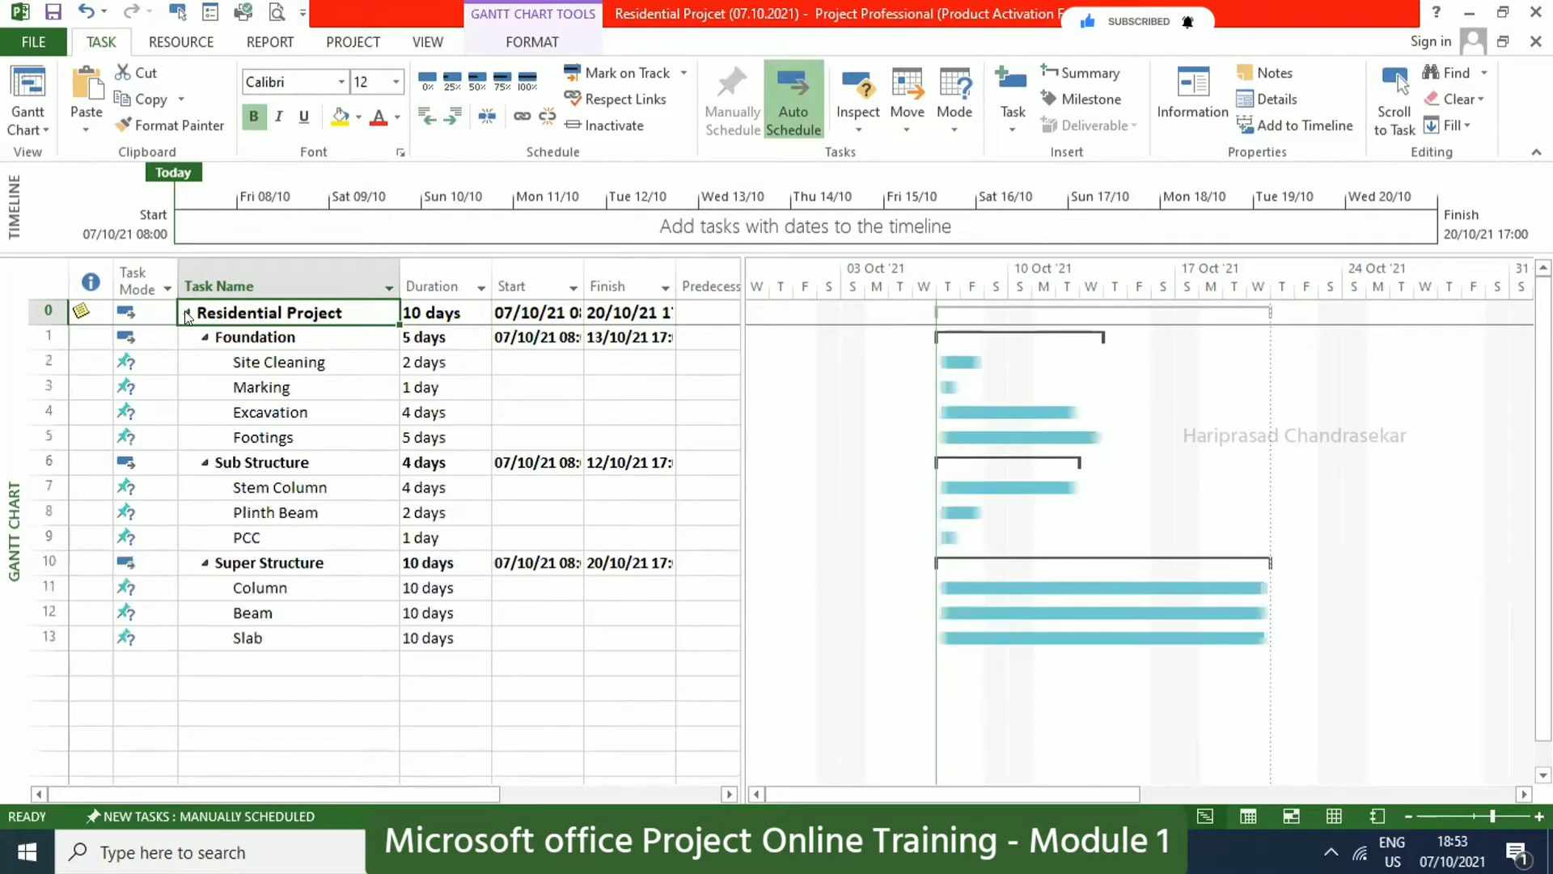
click(187, 312)
click(187, 312)
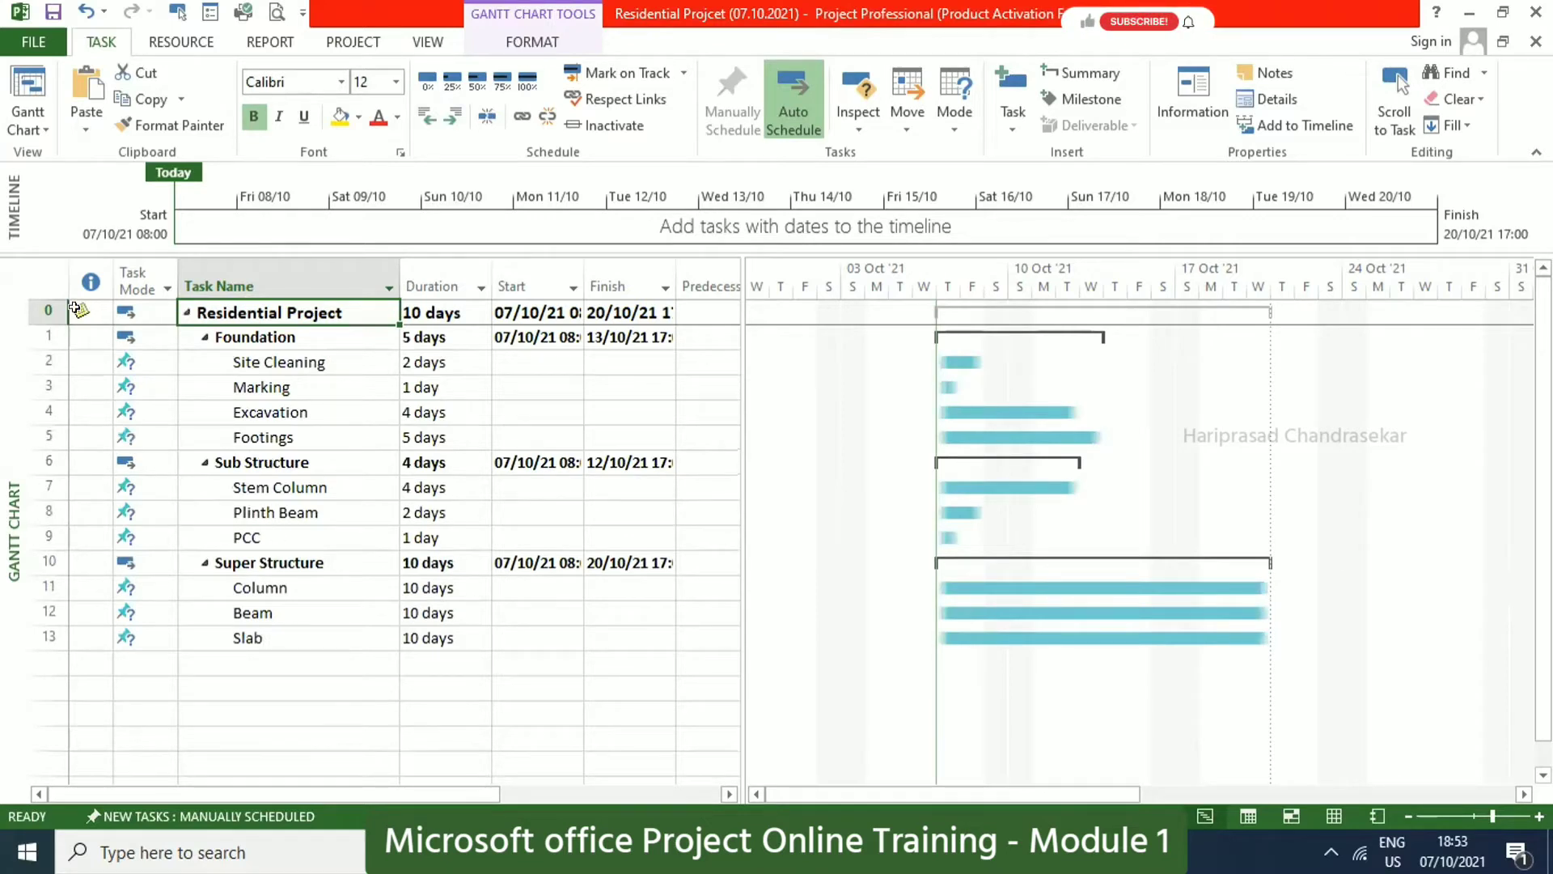
mouse_move(73, 307)
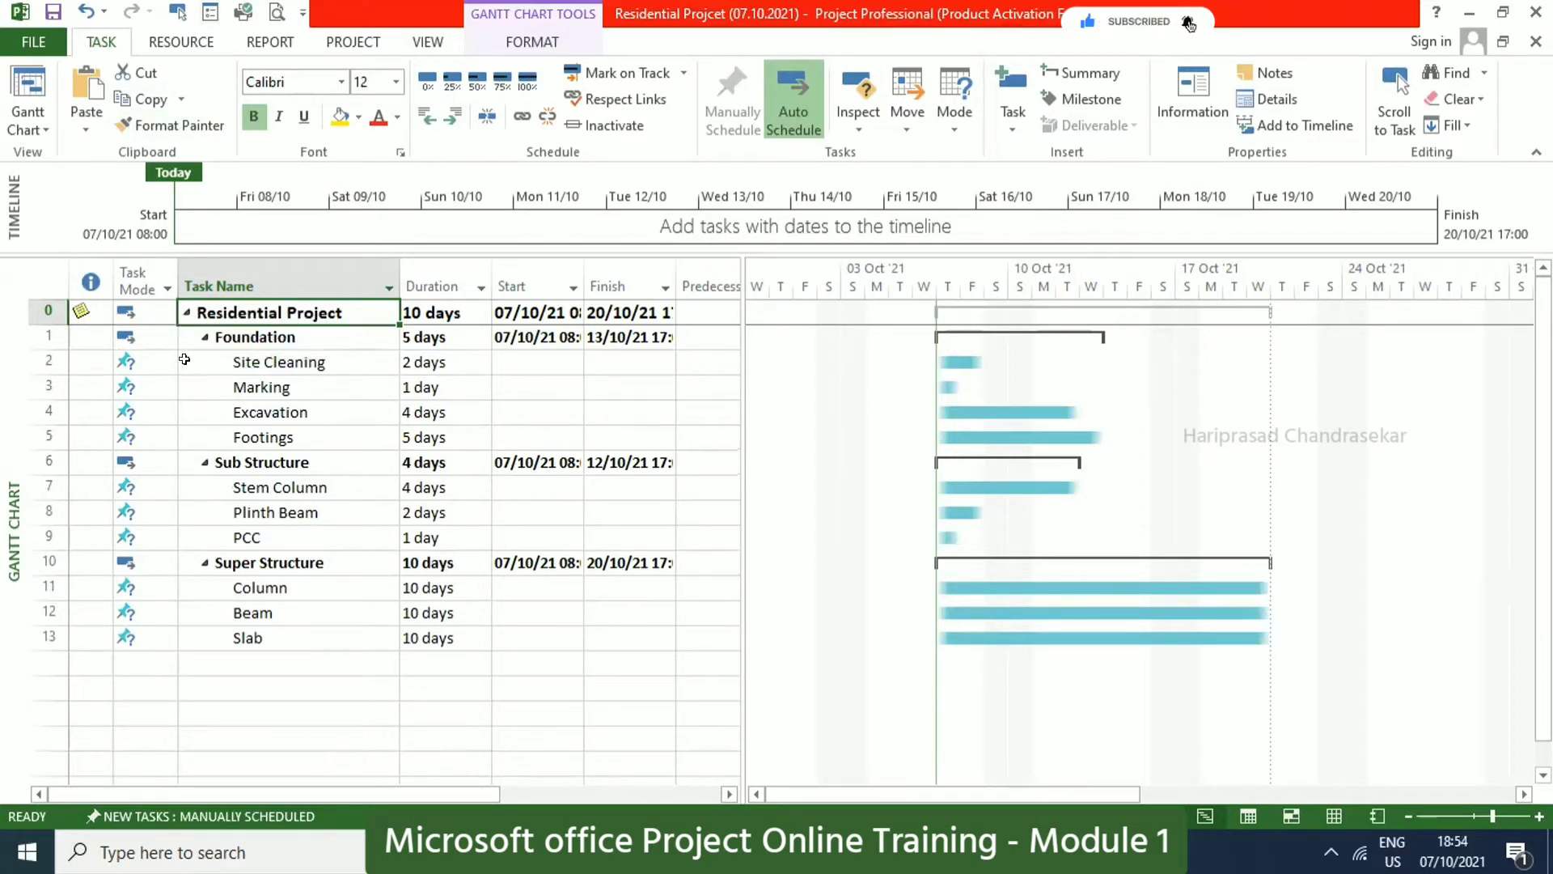
Link the four Foundation subtasks from Site Cleaning to Footings in sequence.
click(277, 361)
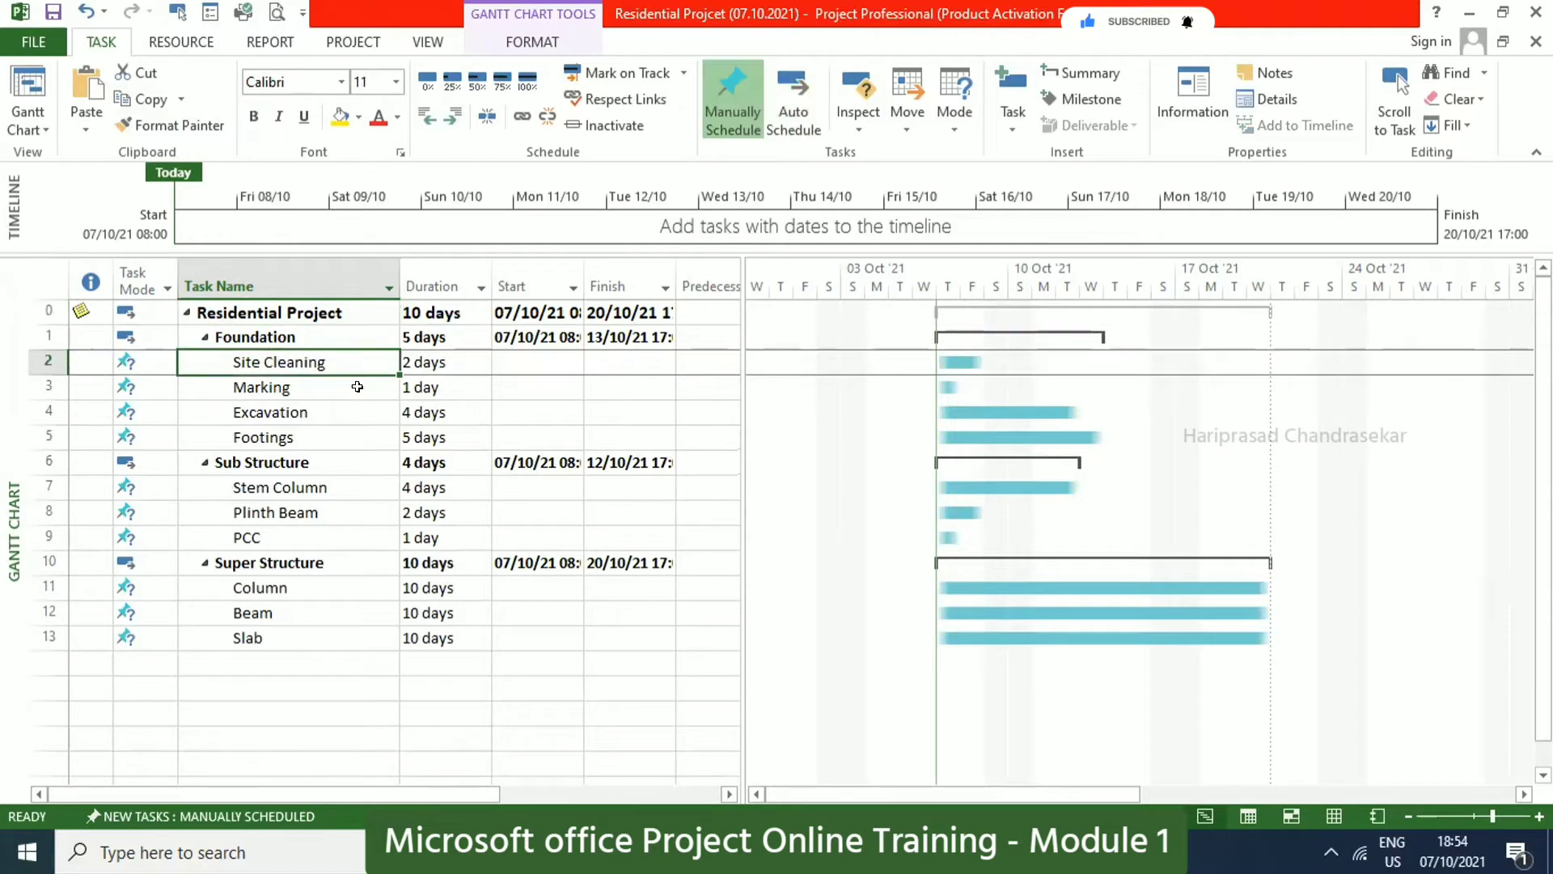
click(522, 362)
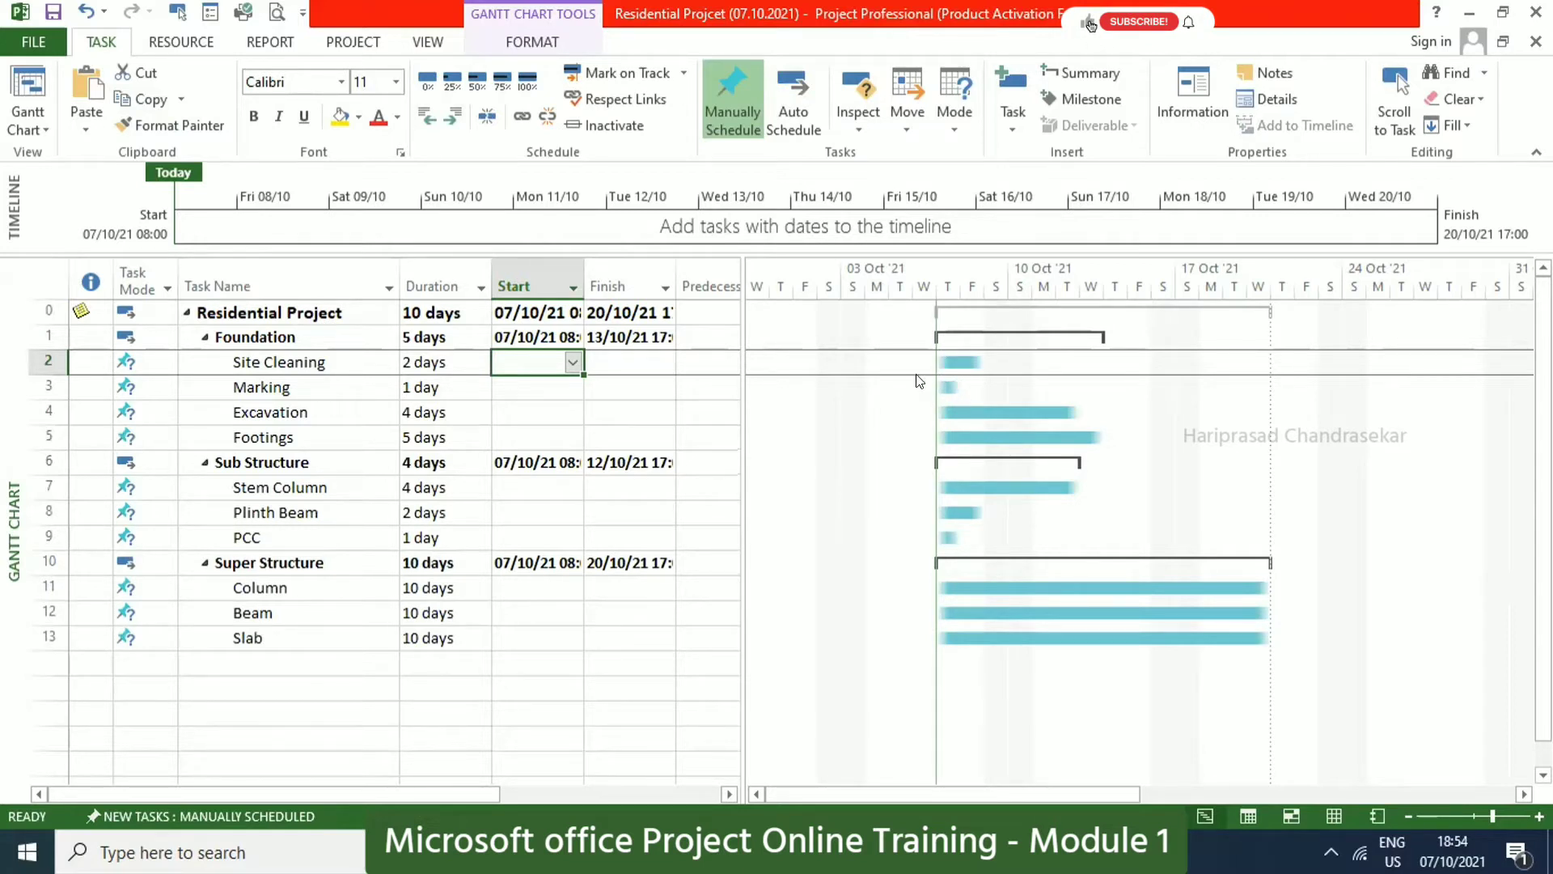
click(305, 360)
shift+click(302, 433)
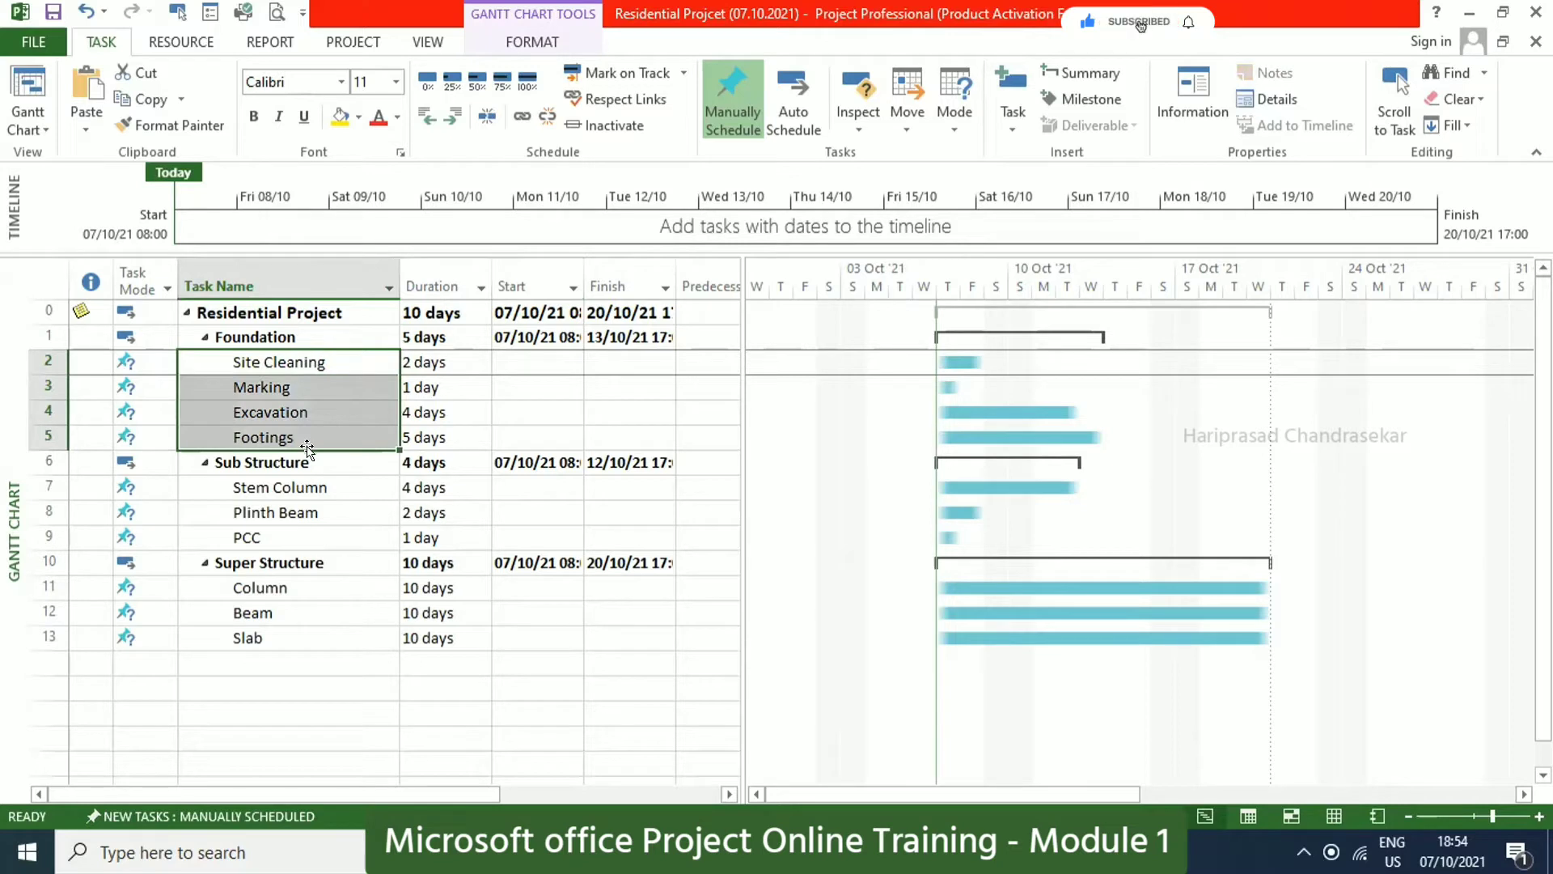
click(522, 118)
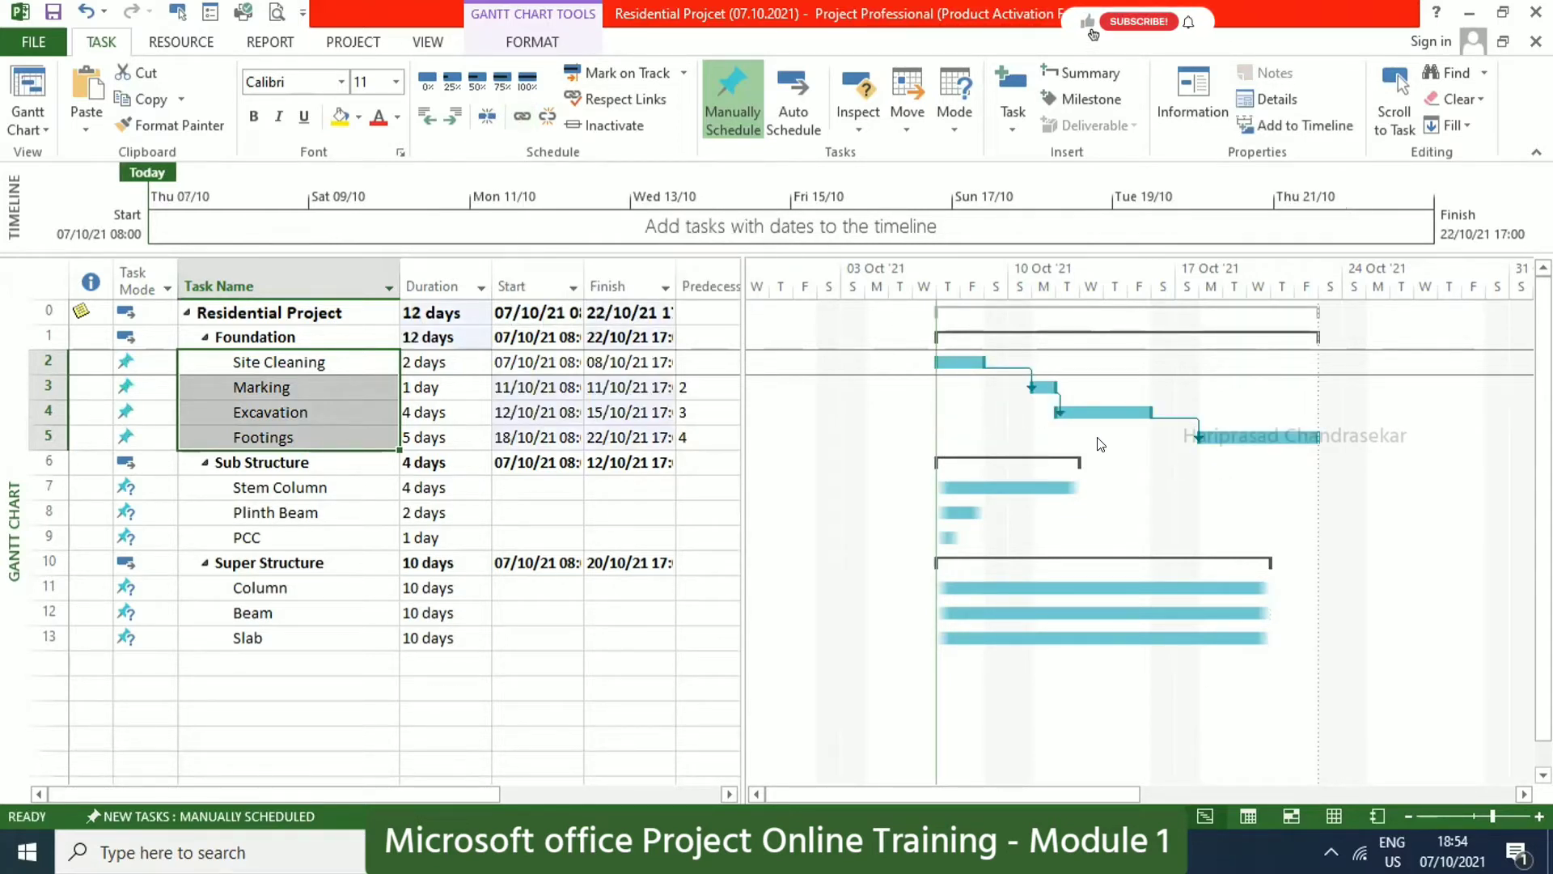
Link the Sub Structure subtasks Stem Column, Plinth Beam and PCC in sequence.
click(291, 412)
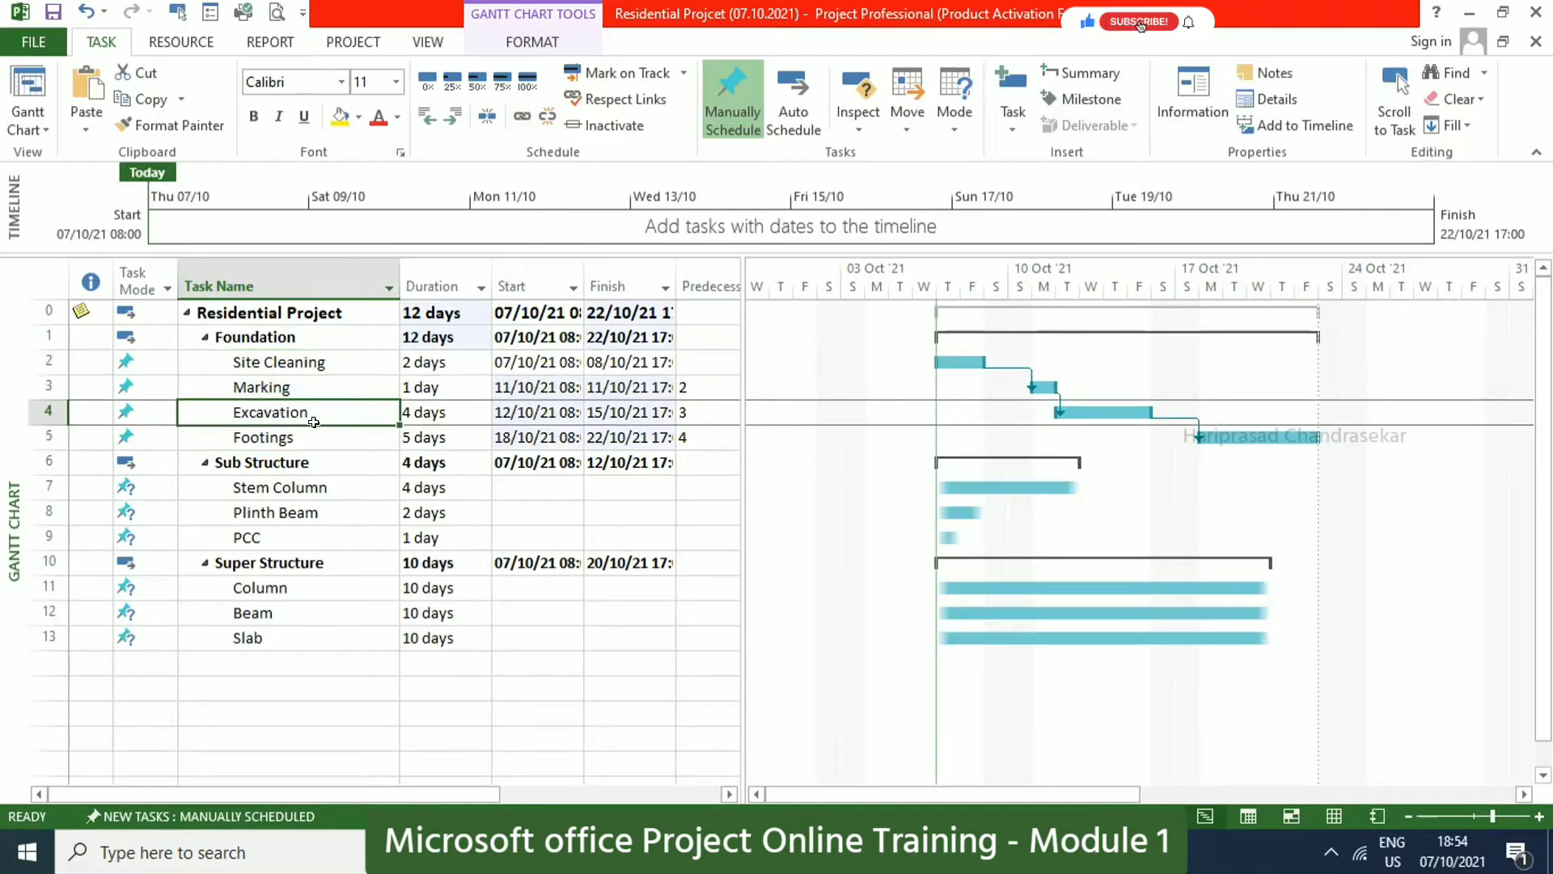
click(311, 436)
click(289, 487)
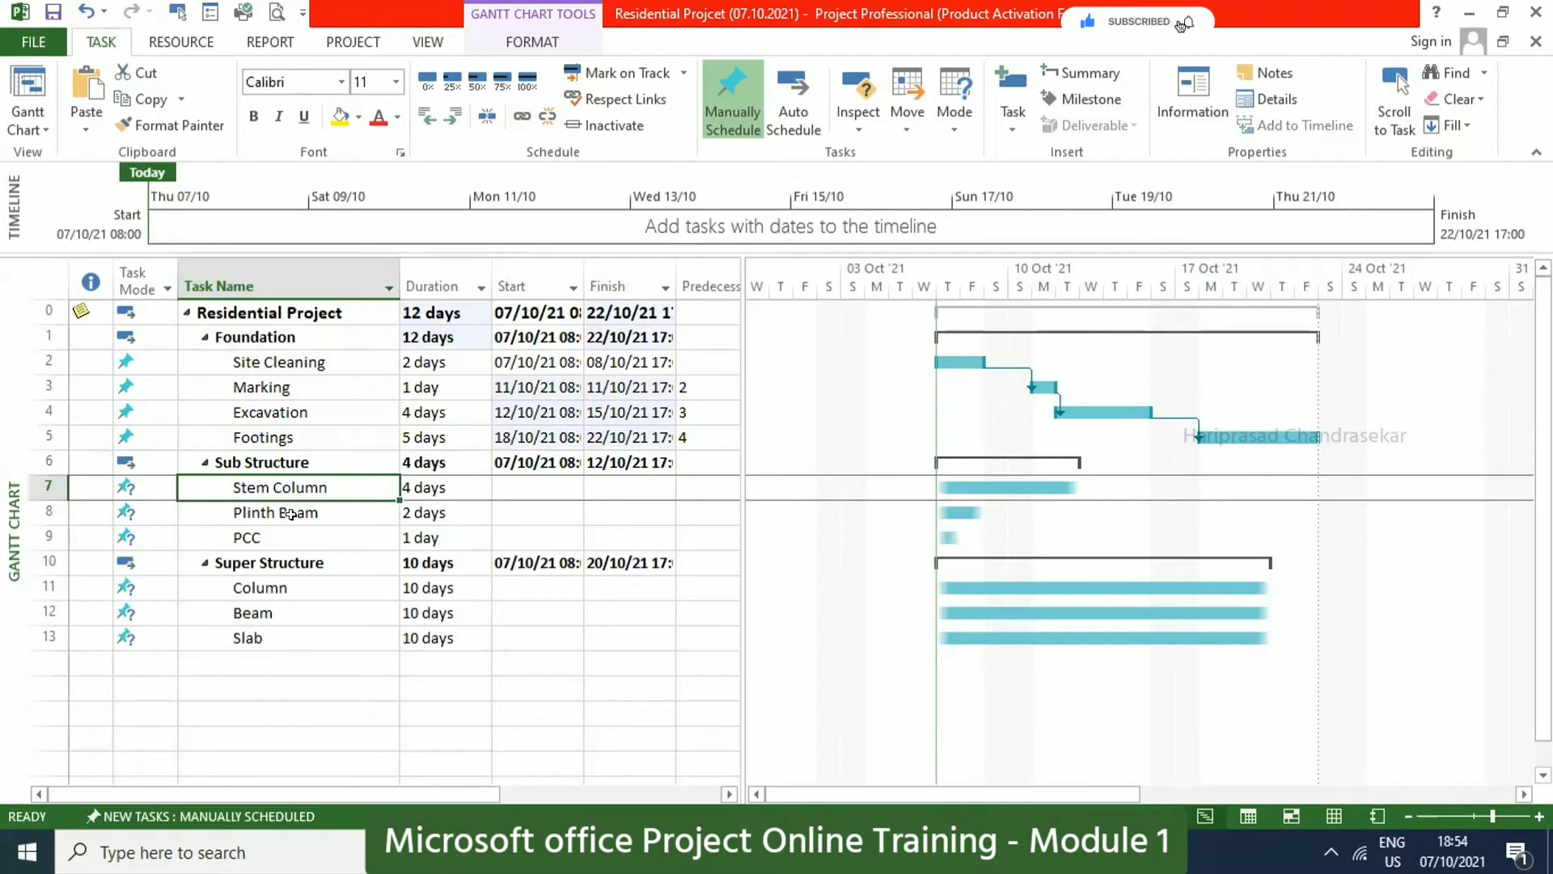
shift+click(291, 531)
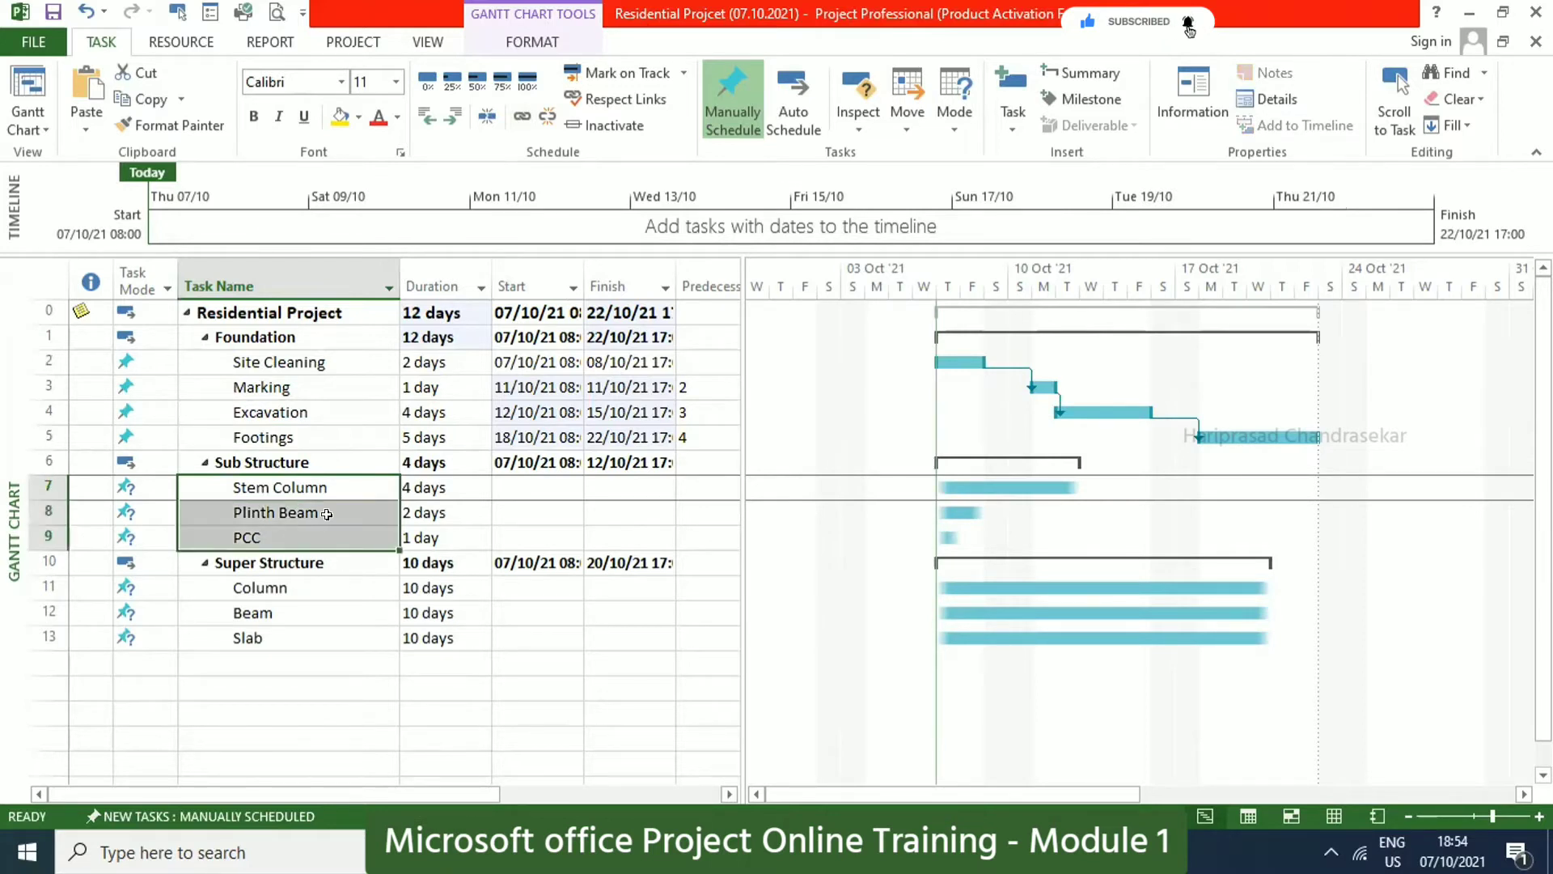
click(522, 116)
Link Column, Beam and Slab under Super Structure in sequence, and link Footings to Stem Column as its predecessor.
click(283, 585)
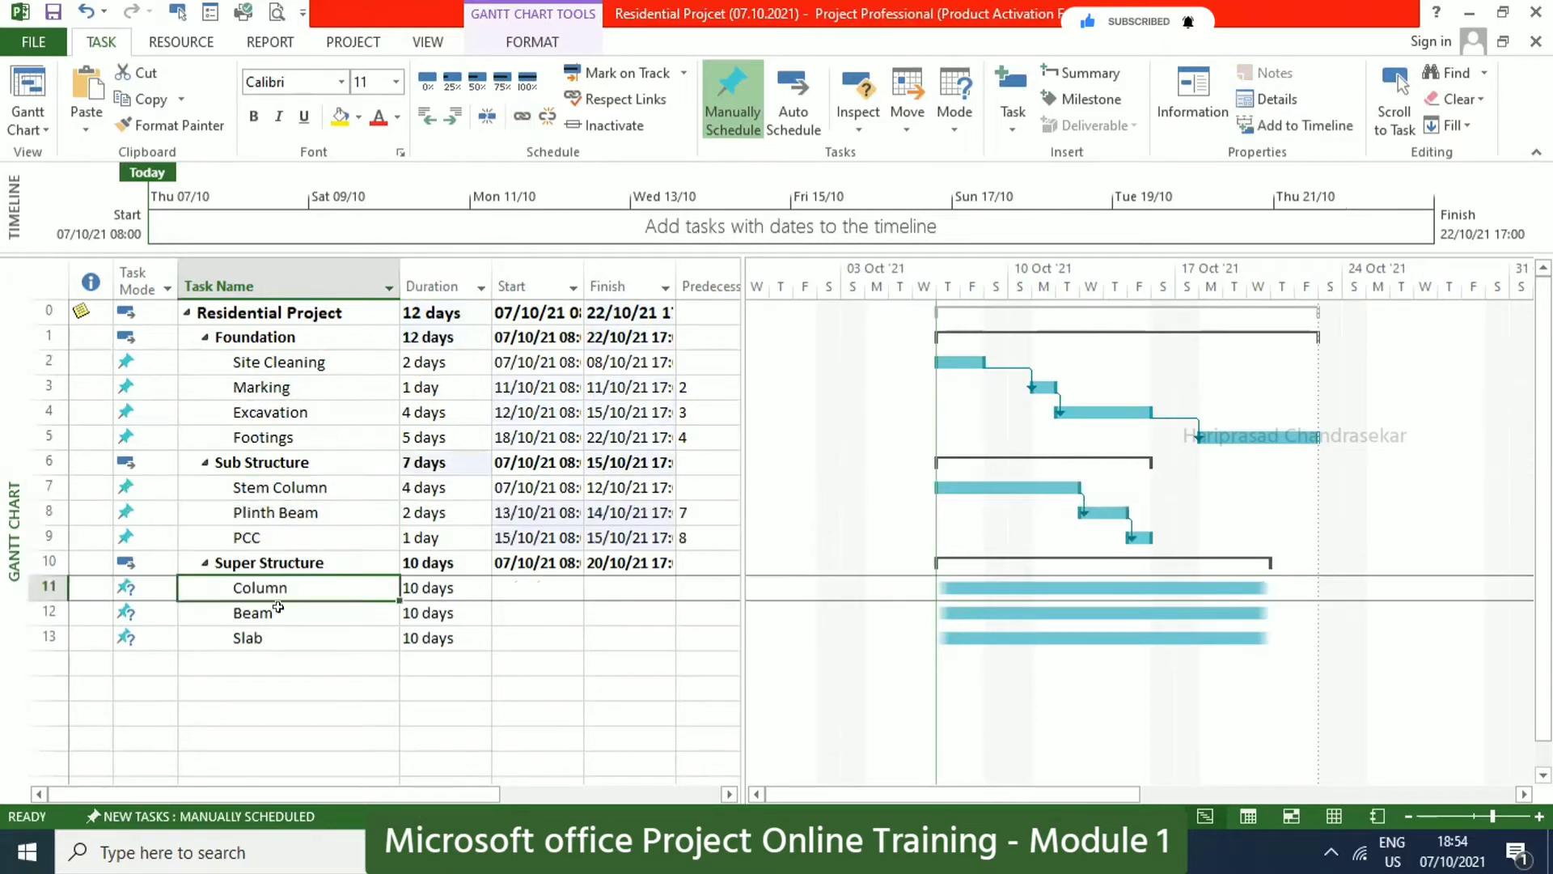
shift+click(273, 636)
click(522, 115)
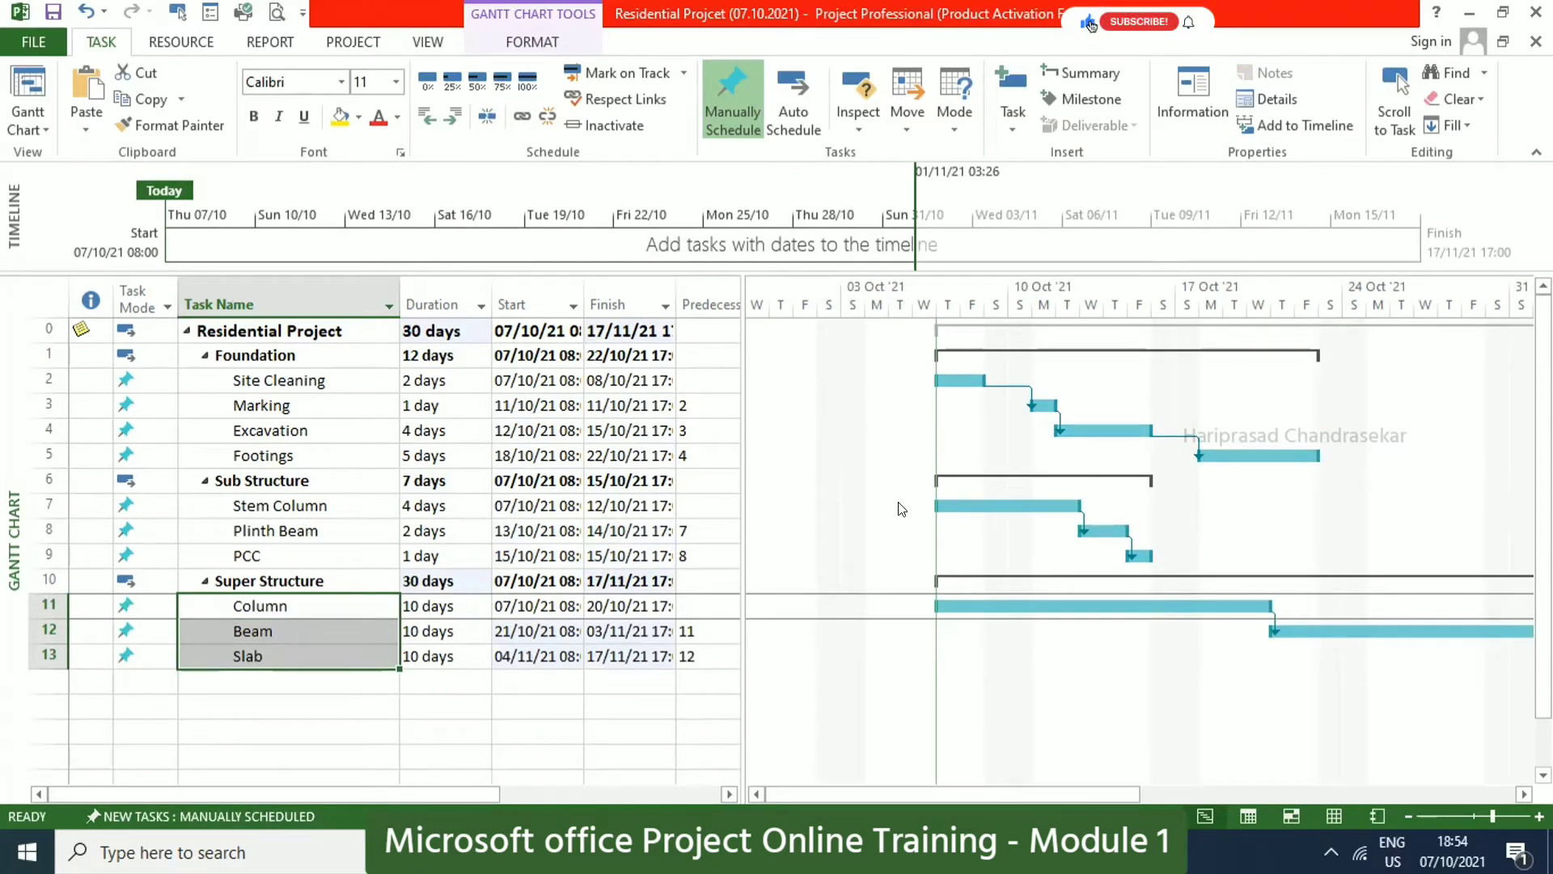
click(1244, 453)
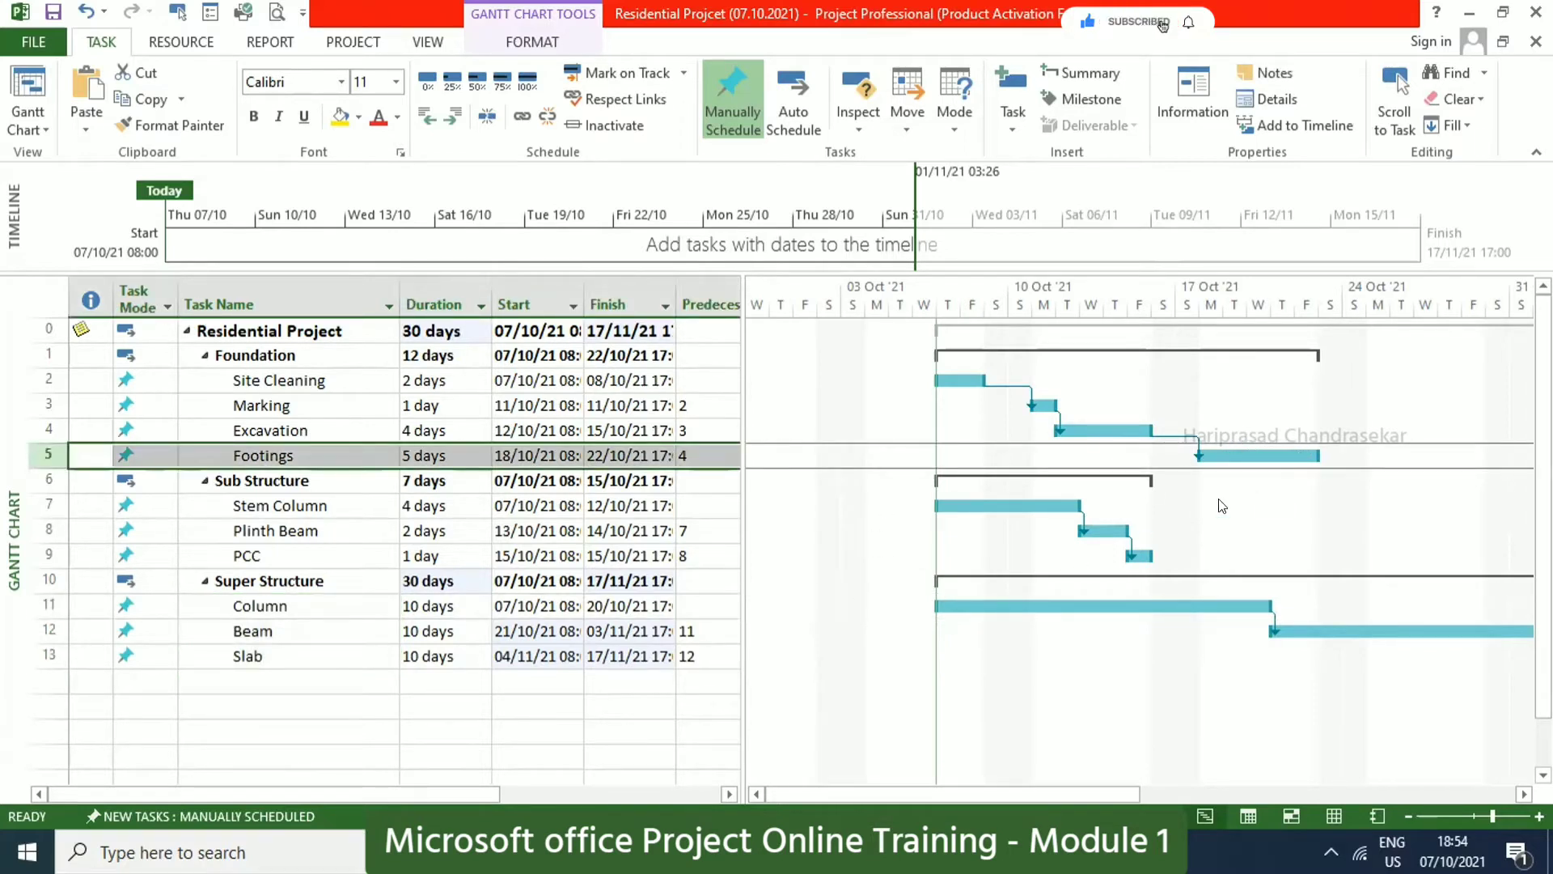
drag(1256, 450, 1007, 502)
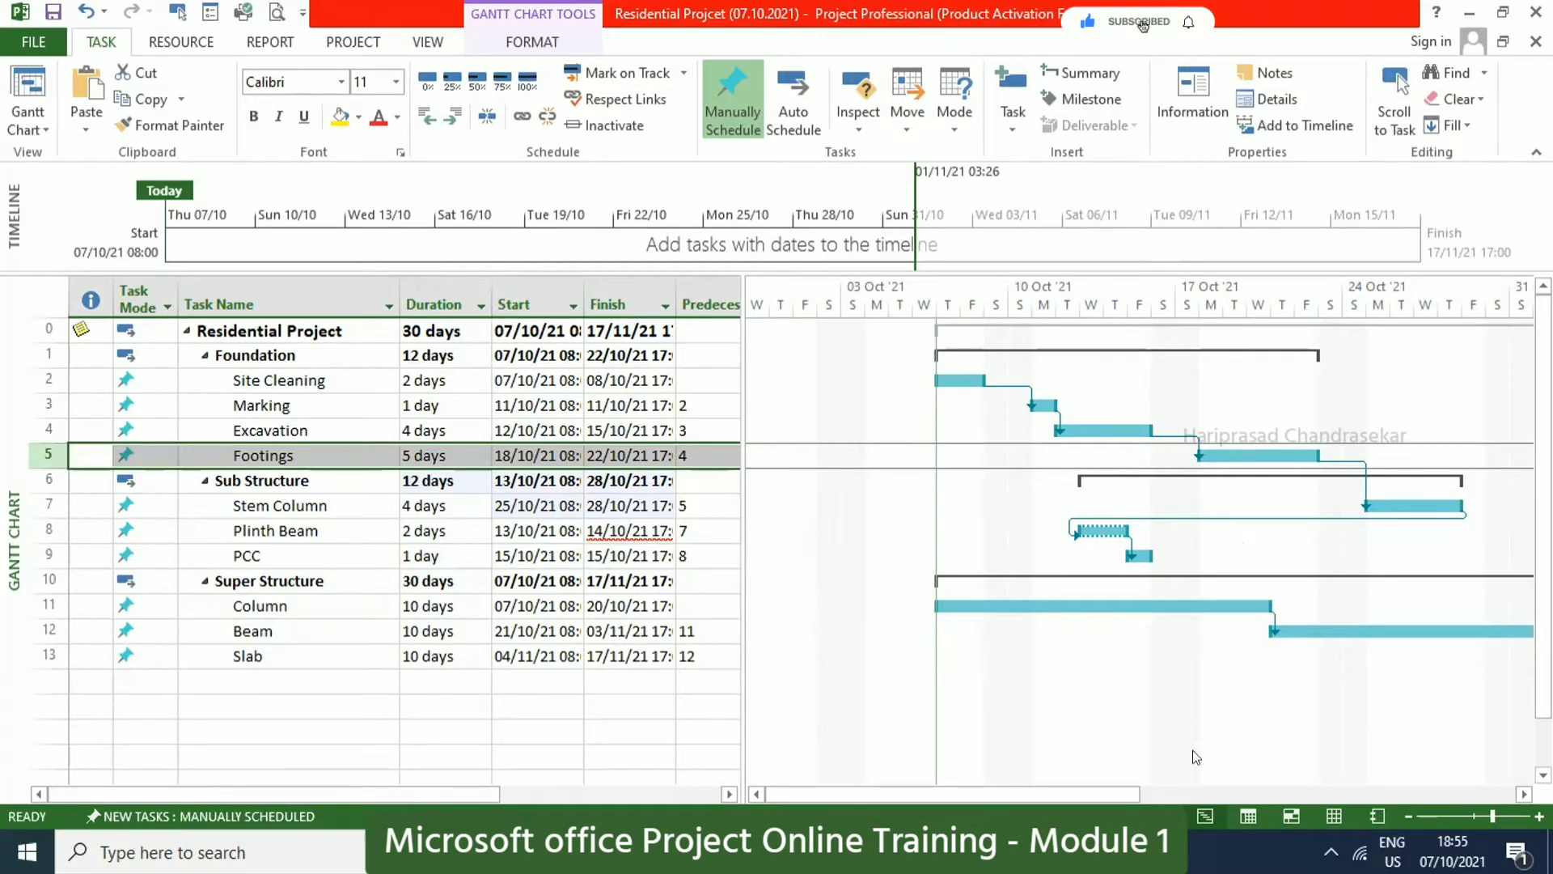
Set Column, Beam and Slab to Auto Schedule and link PCC to Column as its predecessor.
click(294, 613)
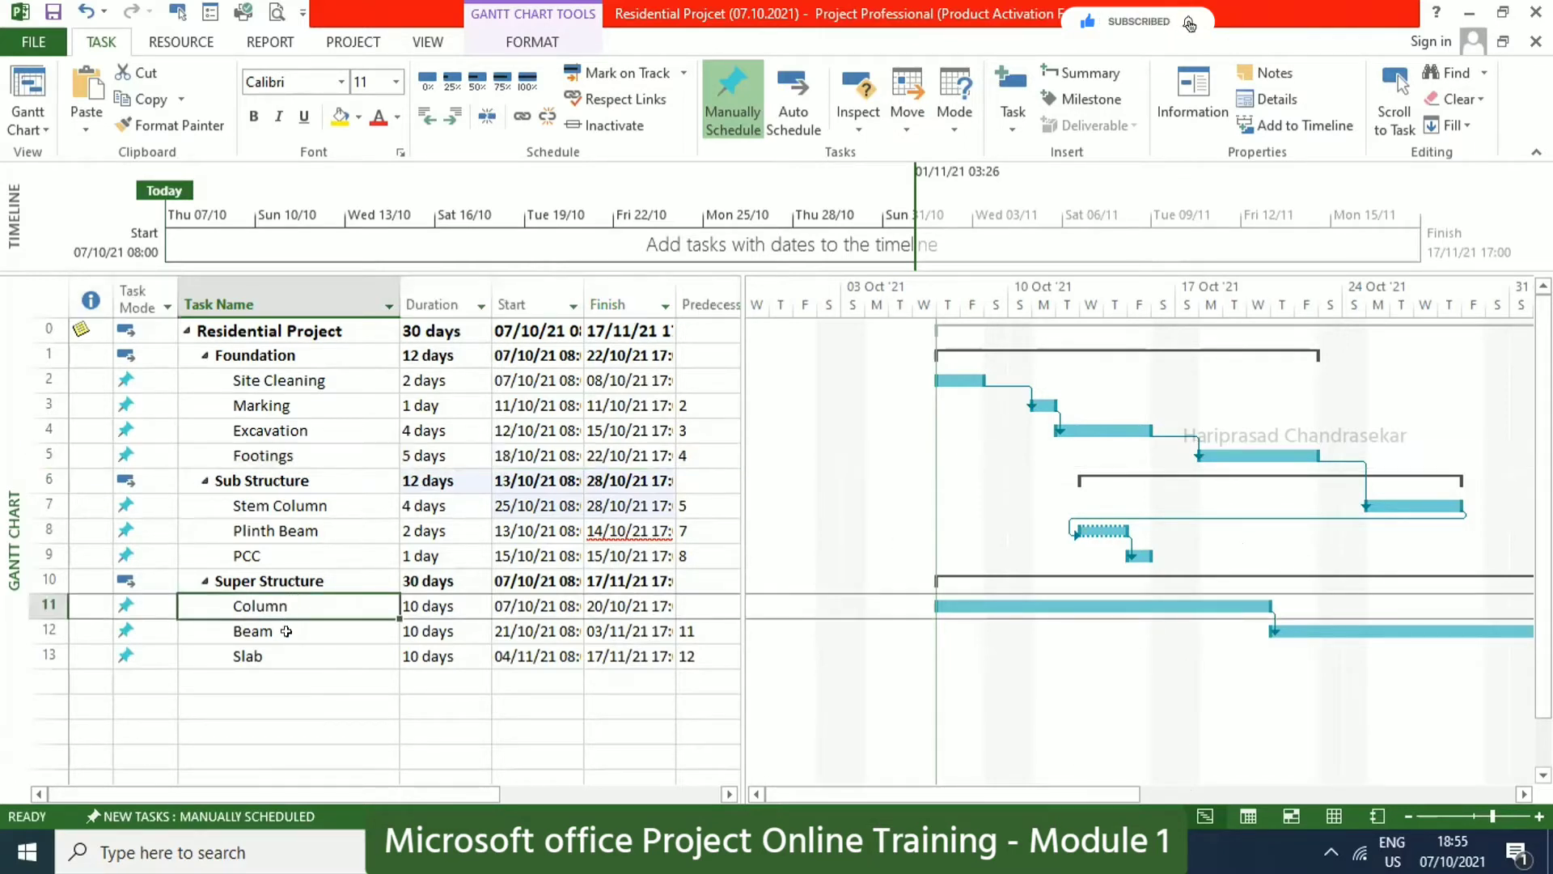
drag(285, 642, 279, 657)
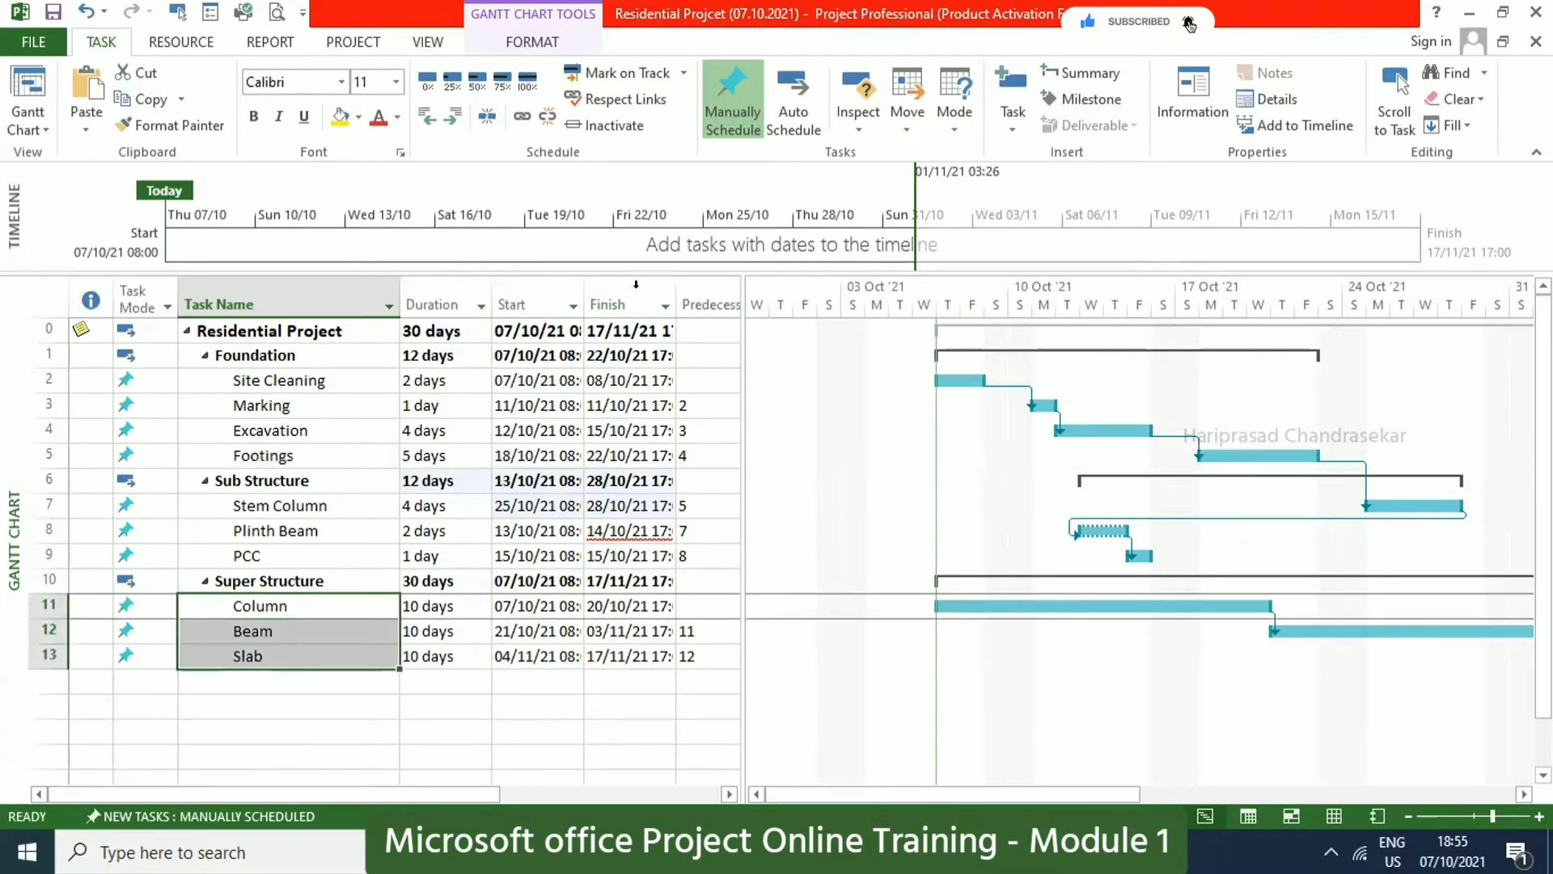
click(783, 101)
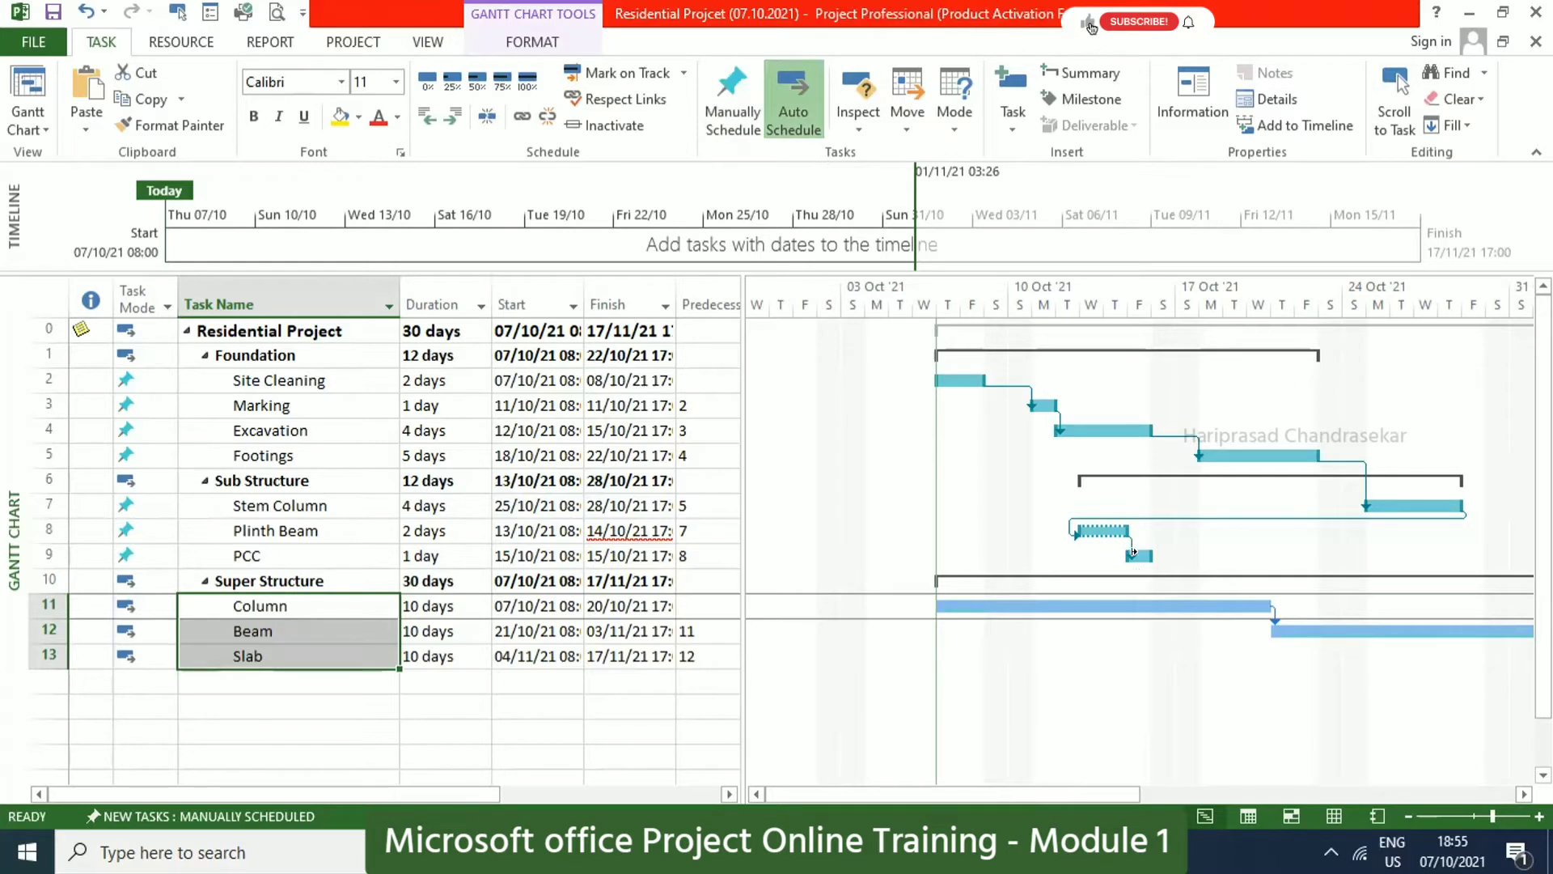
drag(1129, 547, 1019, 605)
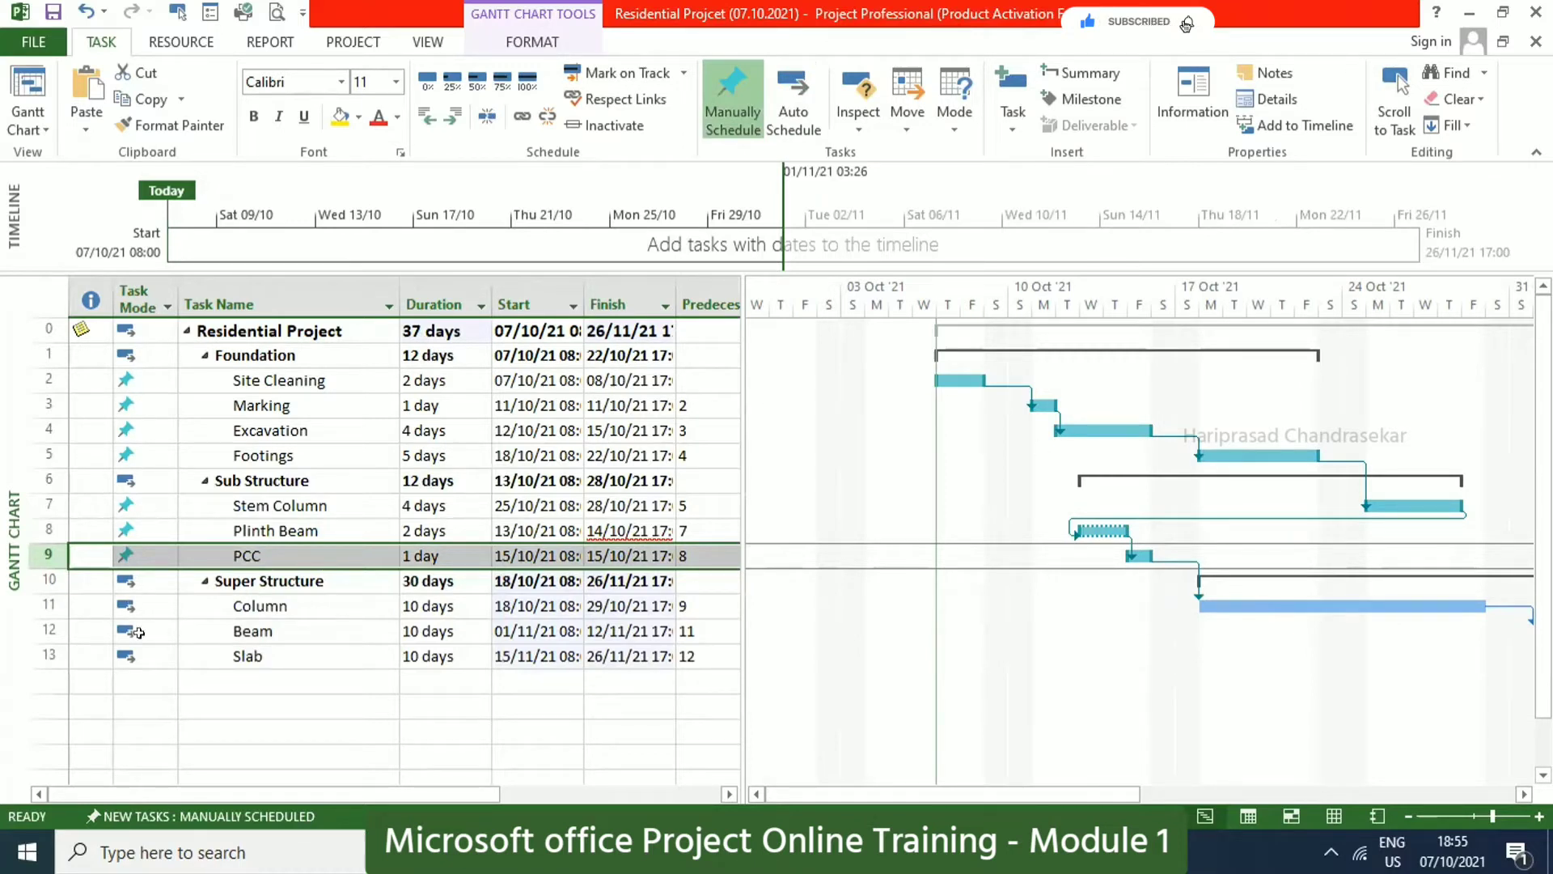
Switch all tasks in the project to Auto Schedule and fit the entire project in the Gantt chart.
click(134, 299)
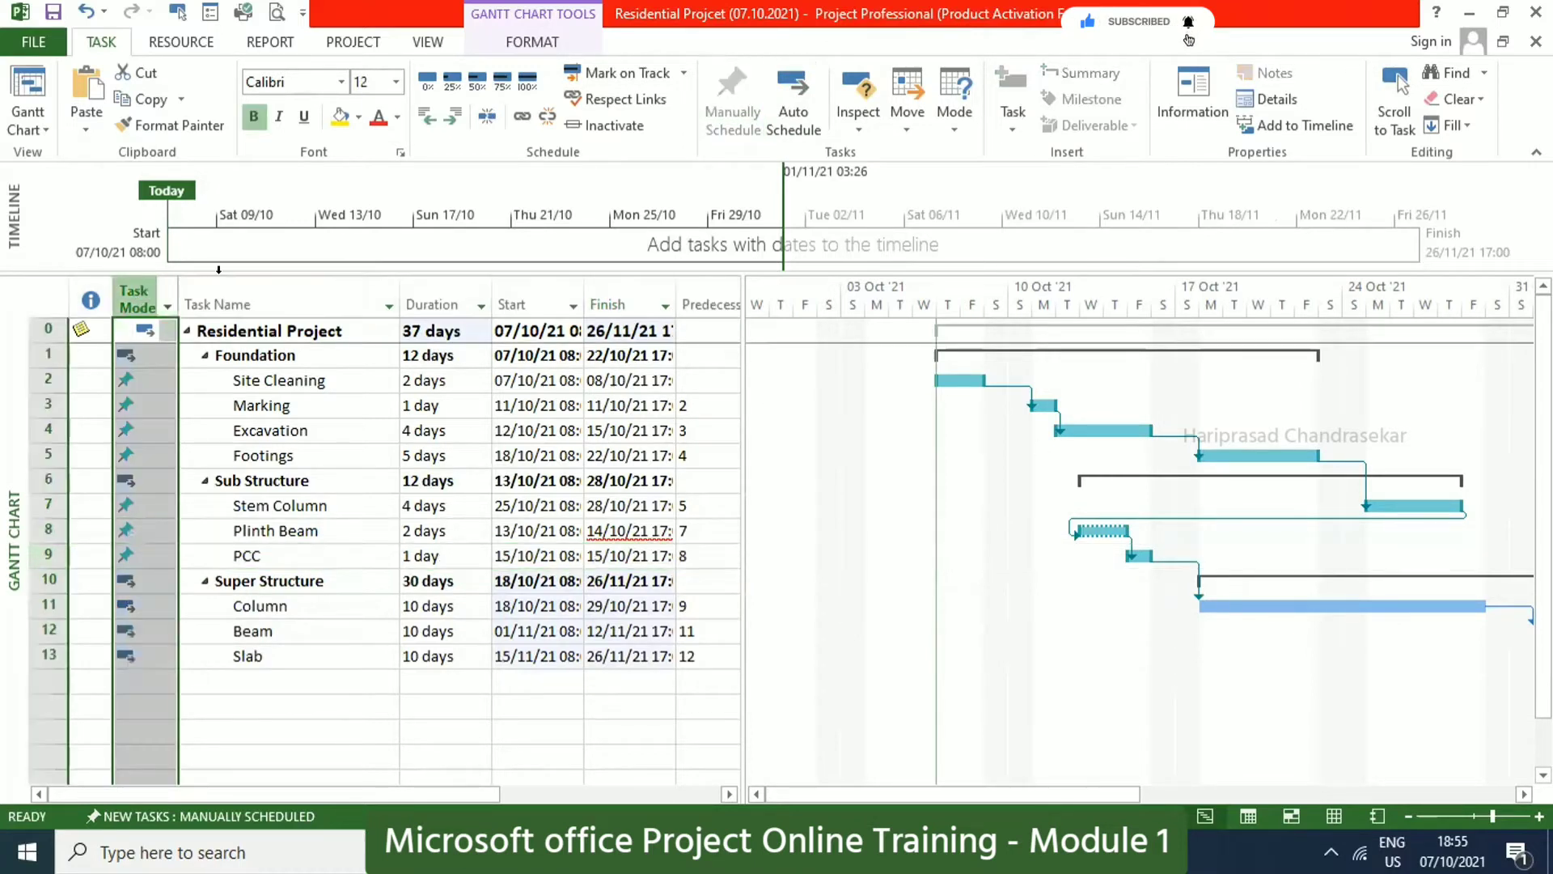
click(804, 100)
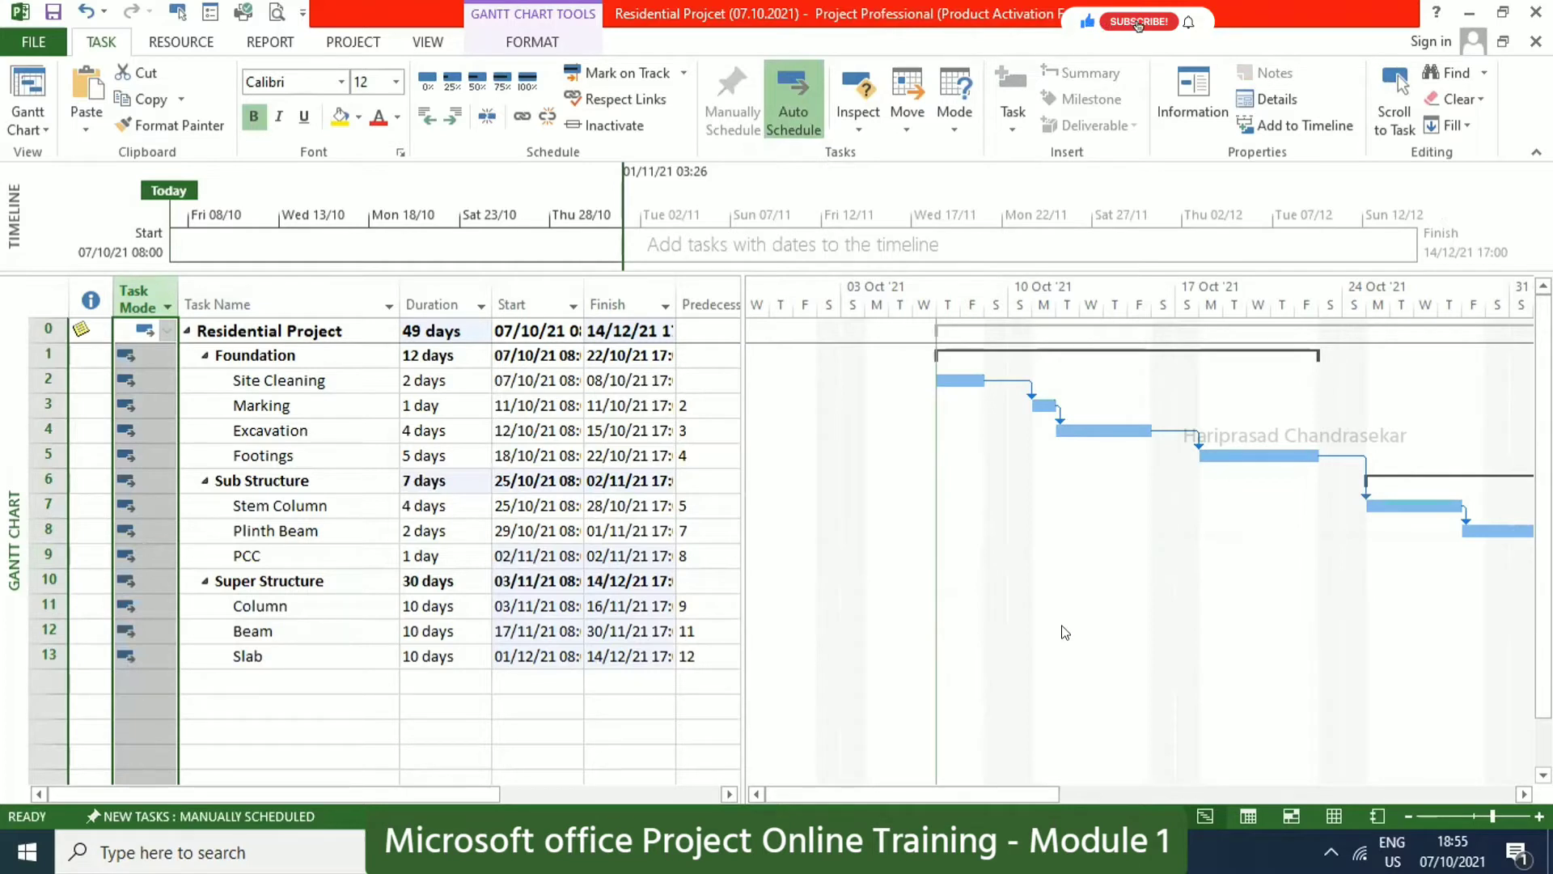
click(429, 42)
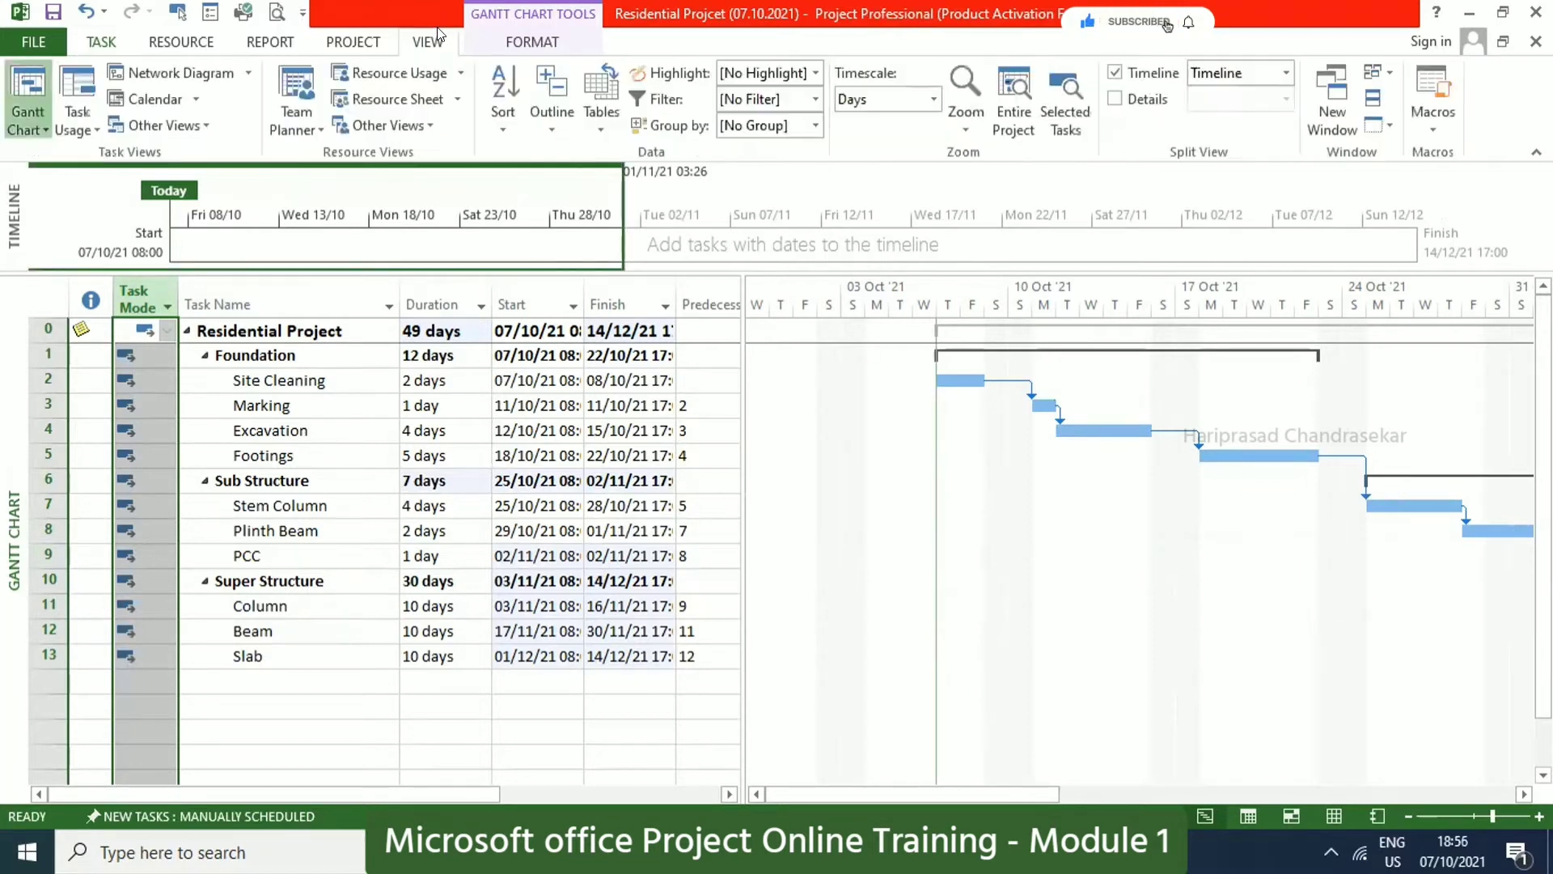
click(1010, 111)
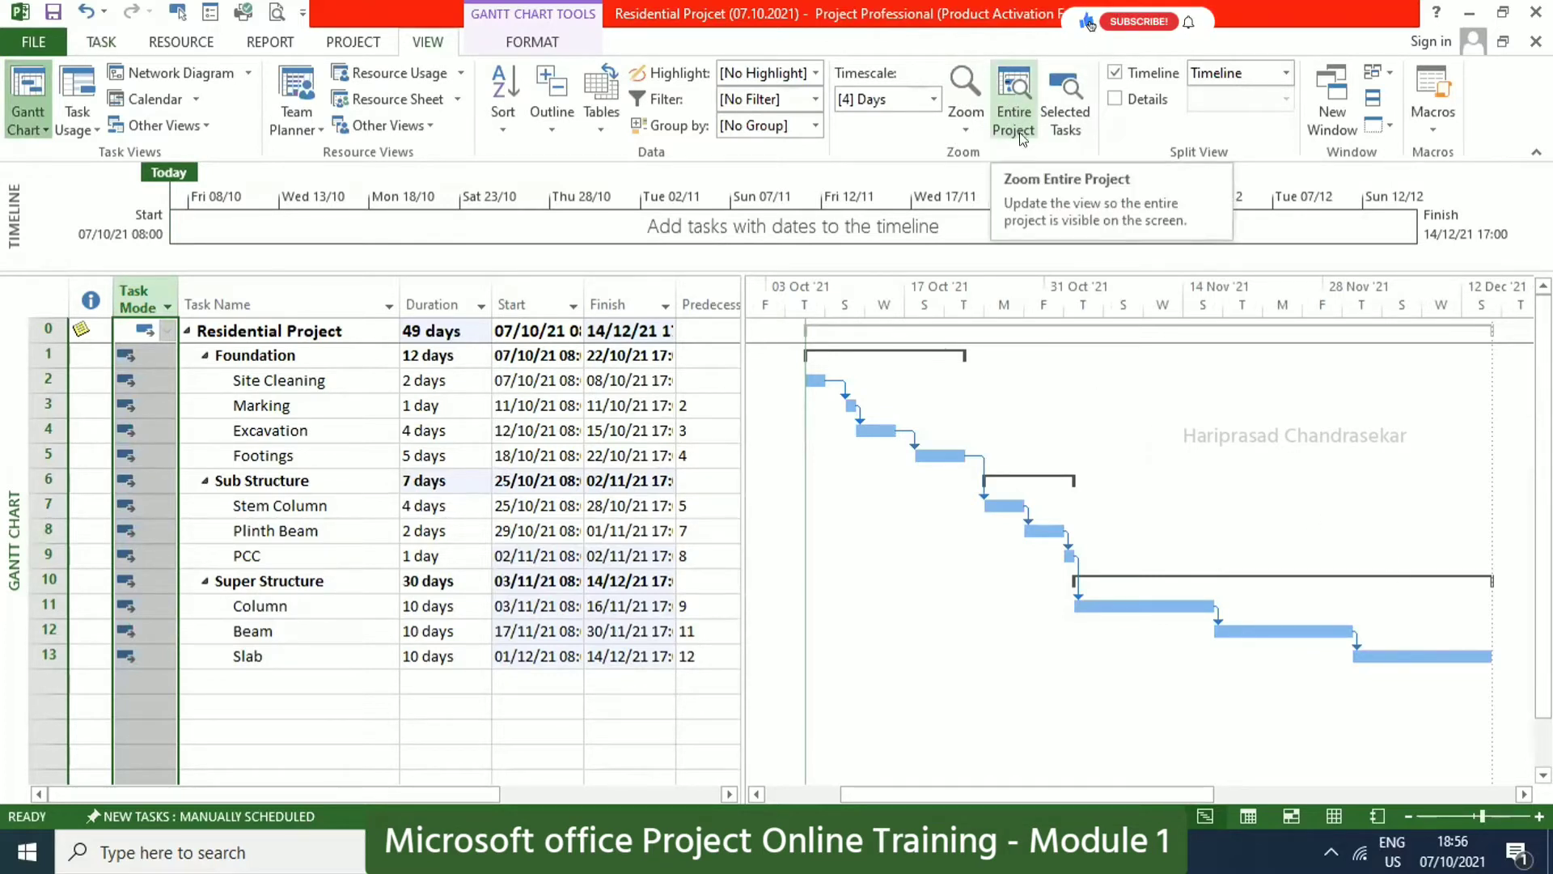
Open the project's working time settings and examine the UAE calendar and the other available calendars.
click(294, 329)
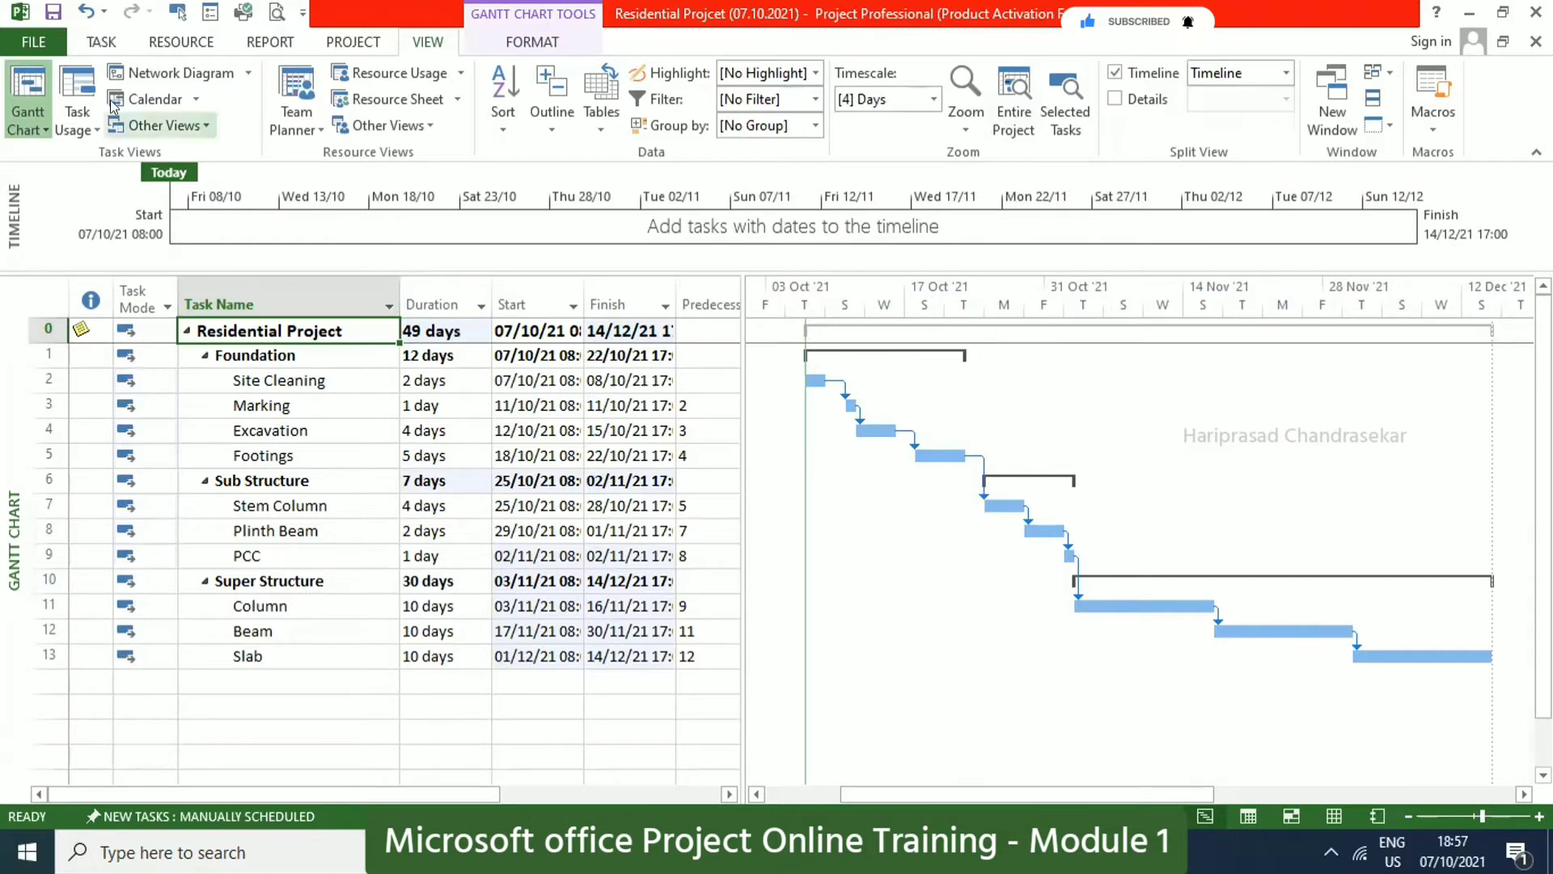
click(101, 41)
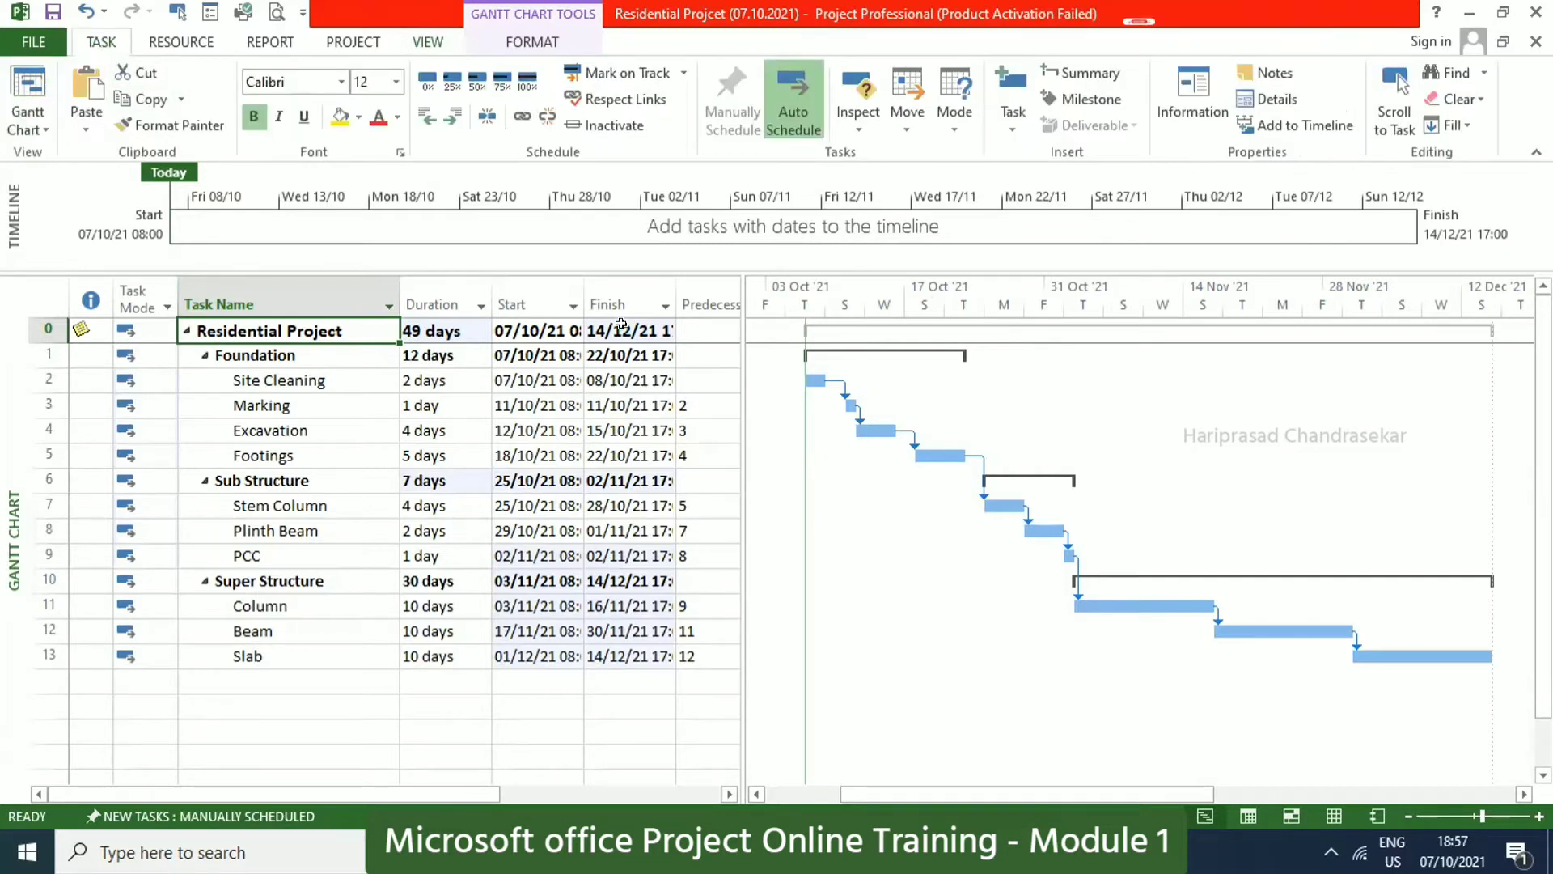
click(353, 41)
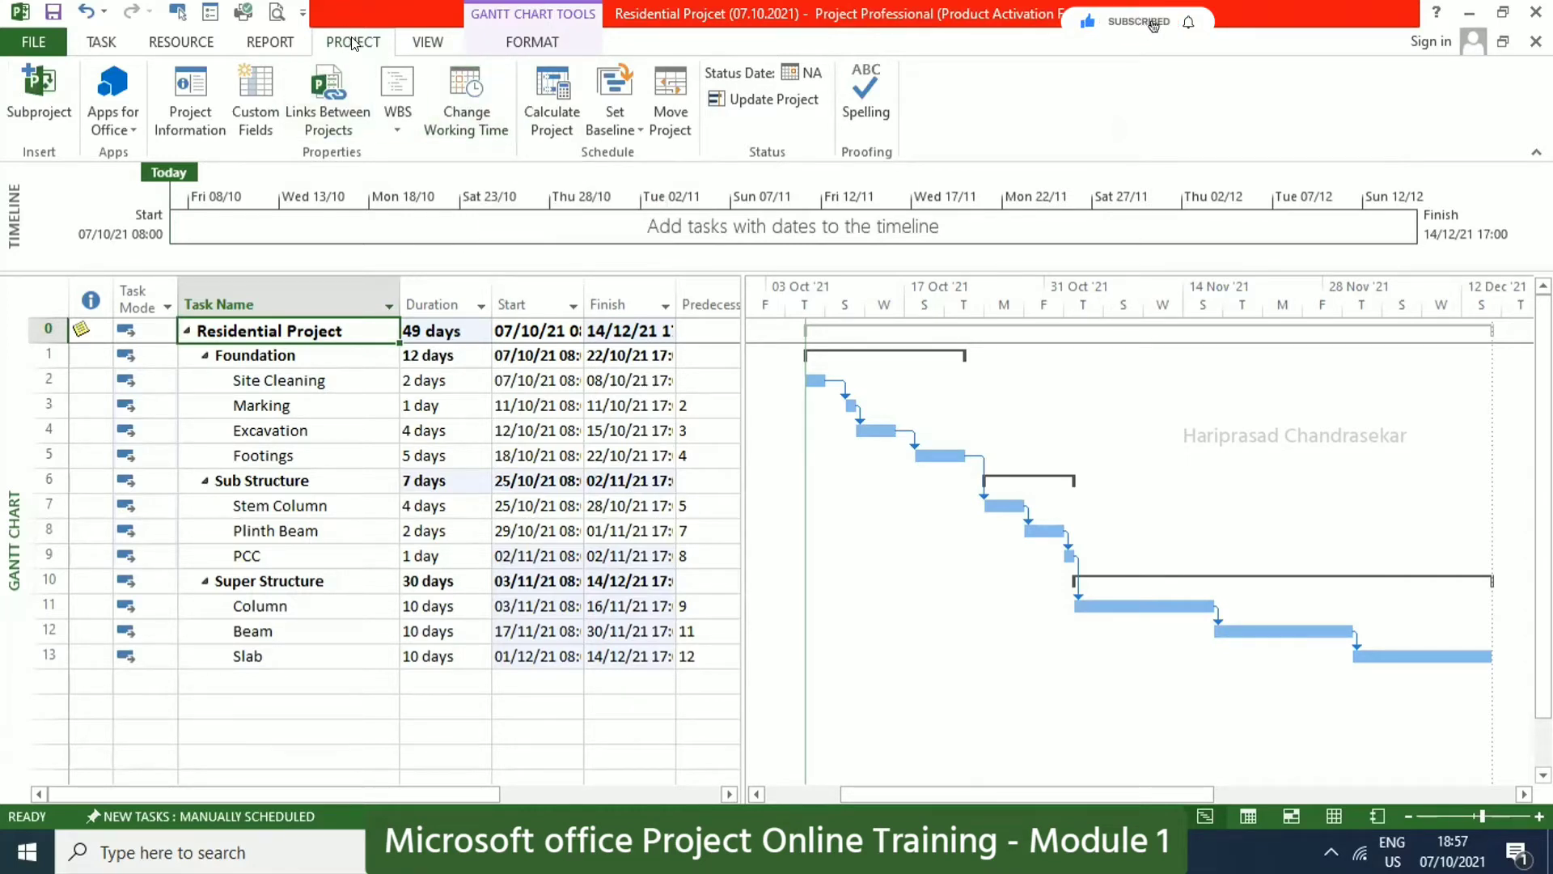
click(466, 101)
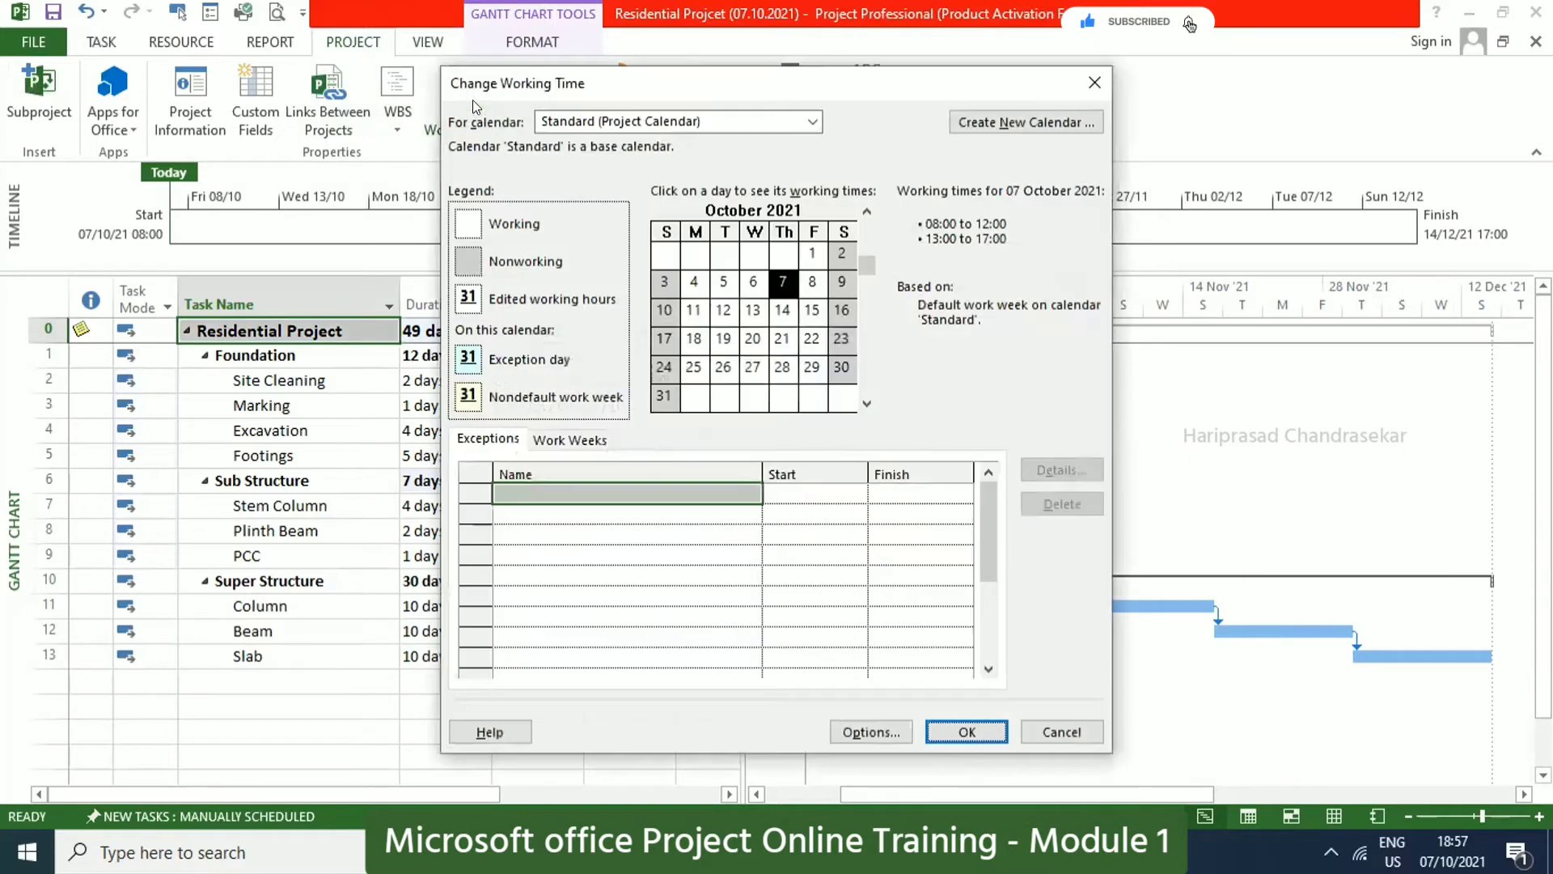
click(785, 120)
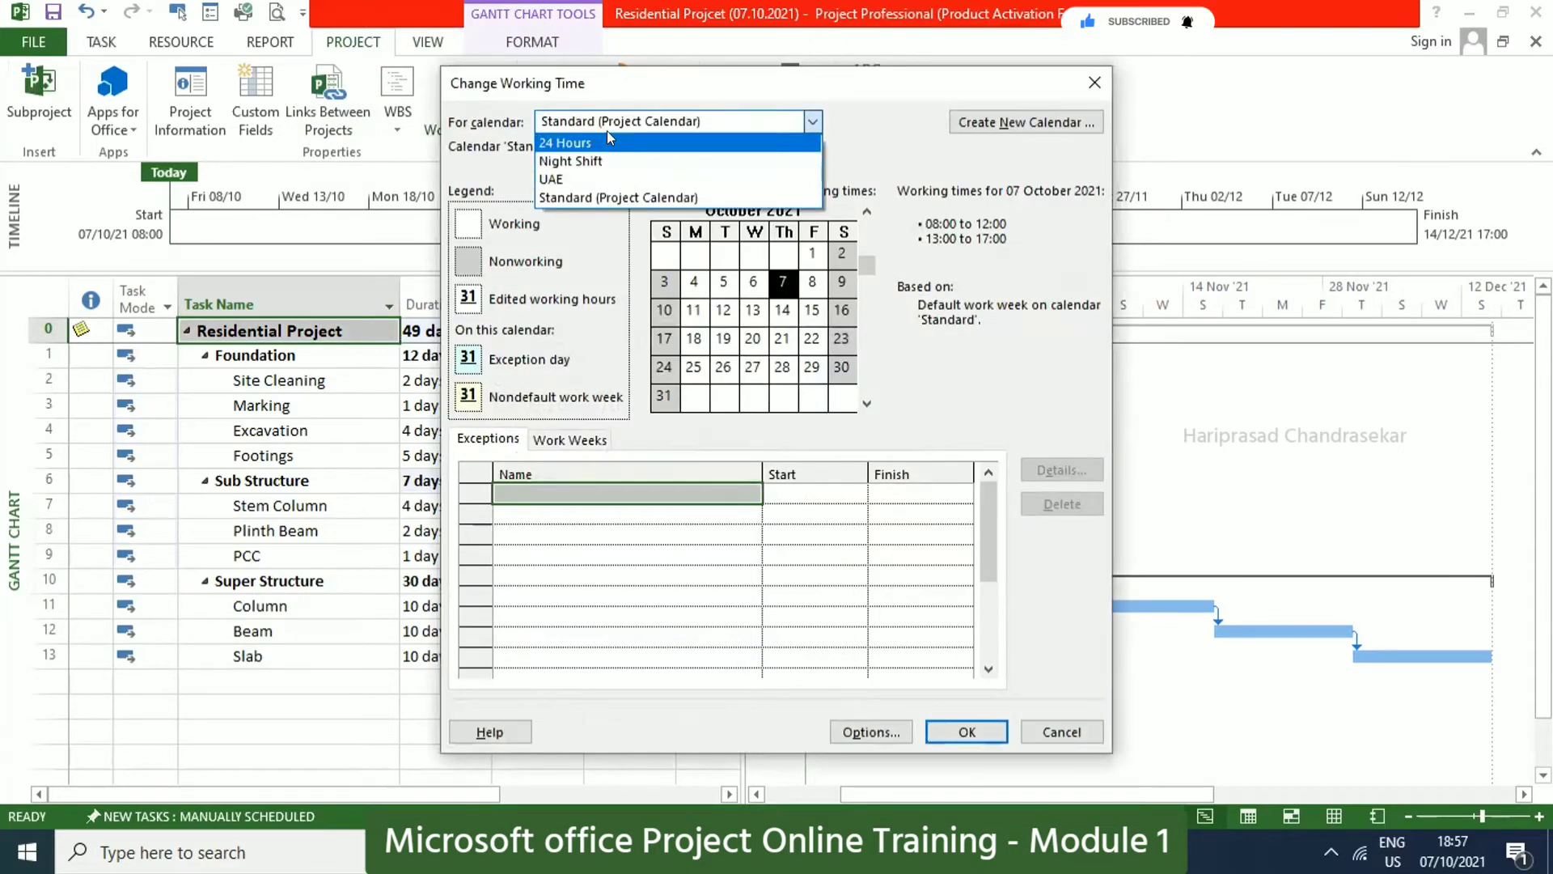
click(581, 173)
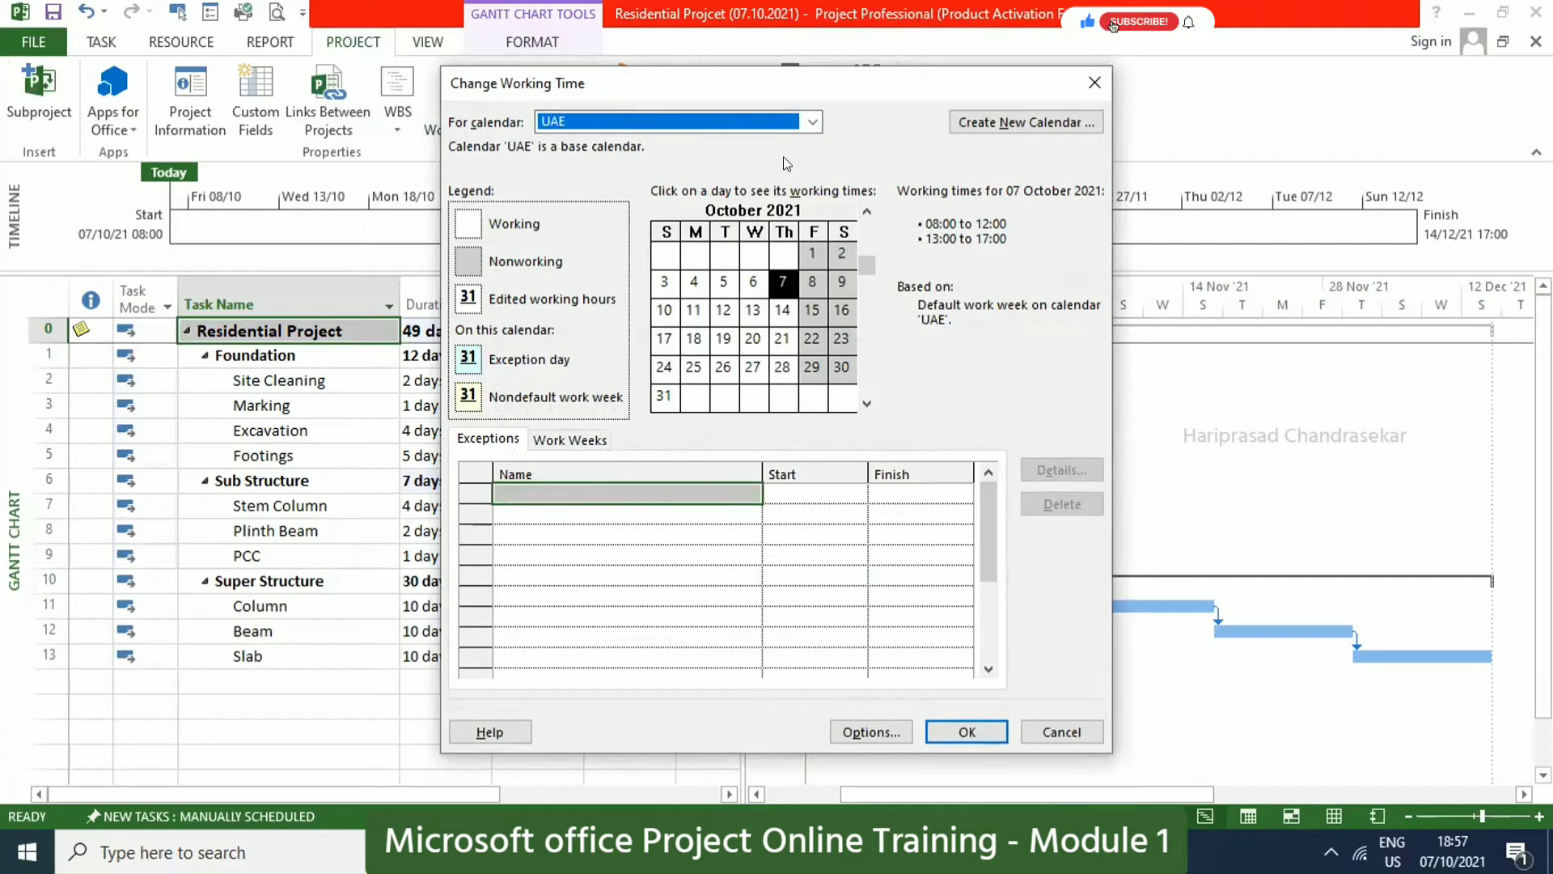
click(811, 123)
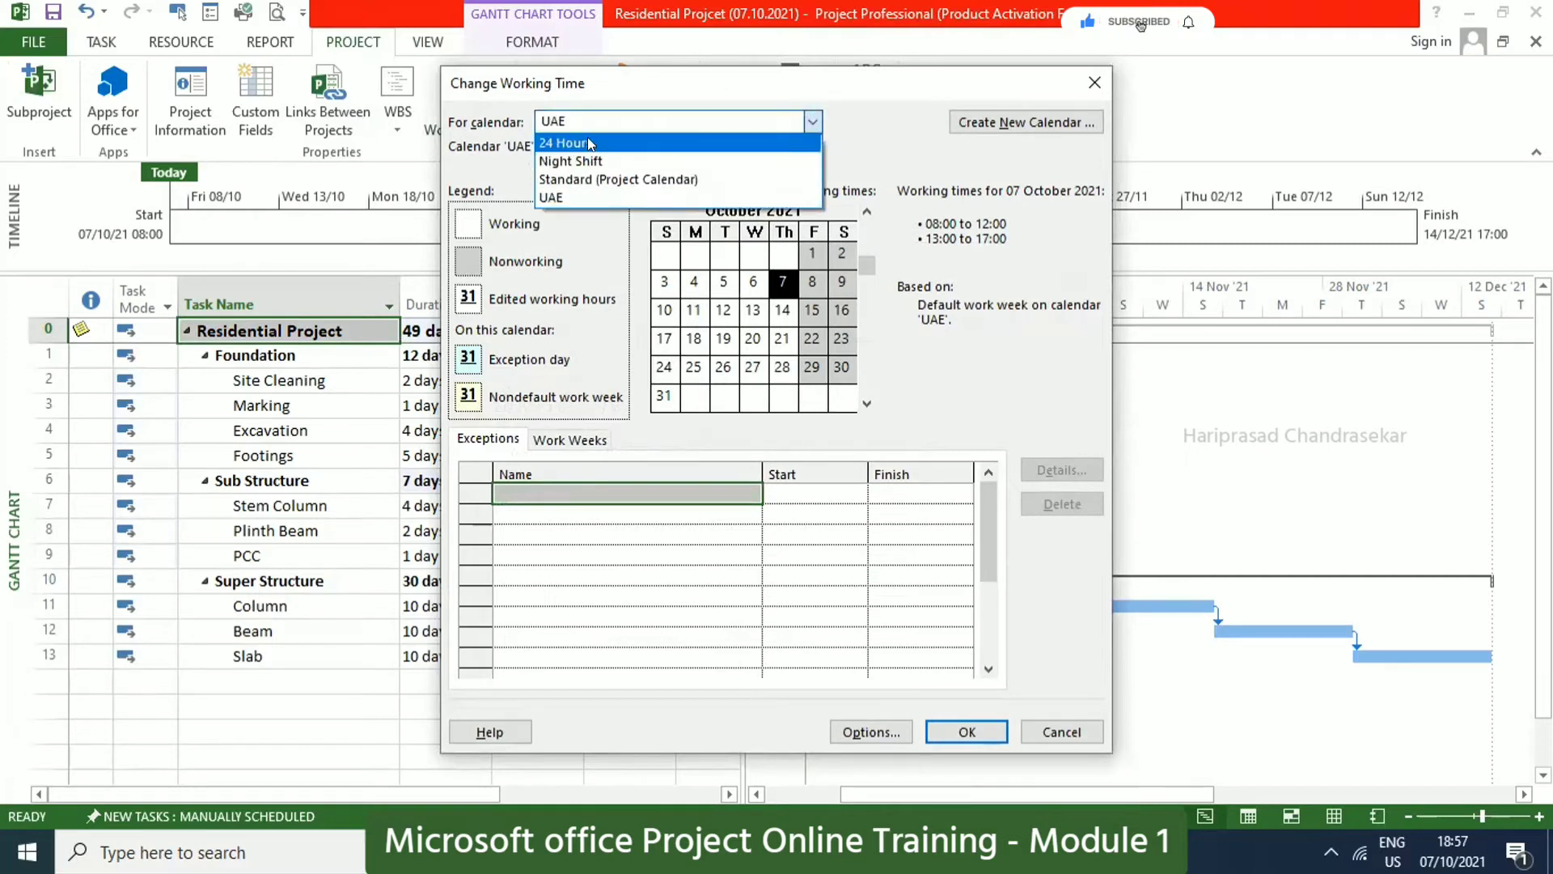
click(892, 133)
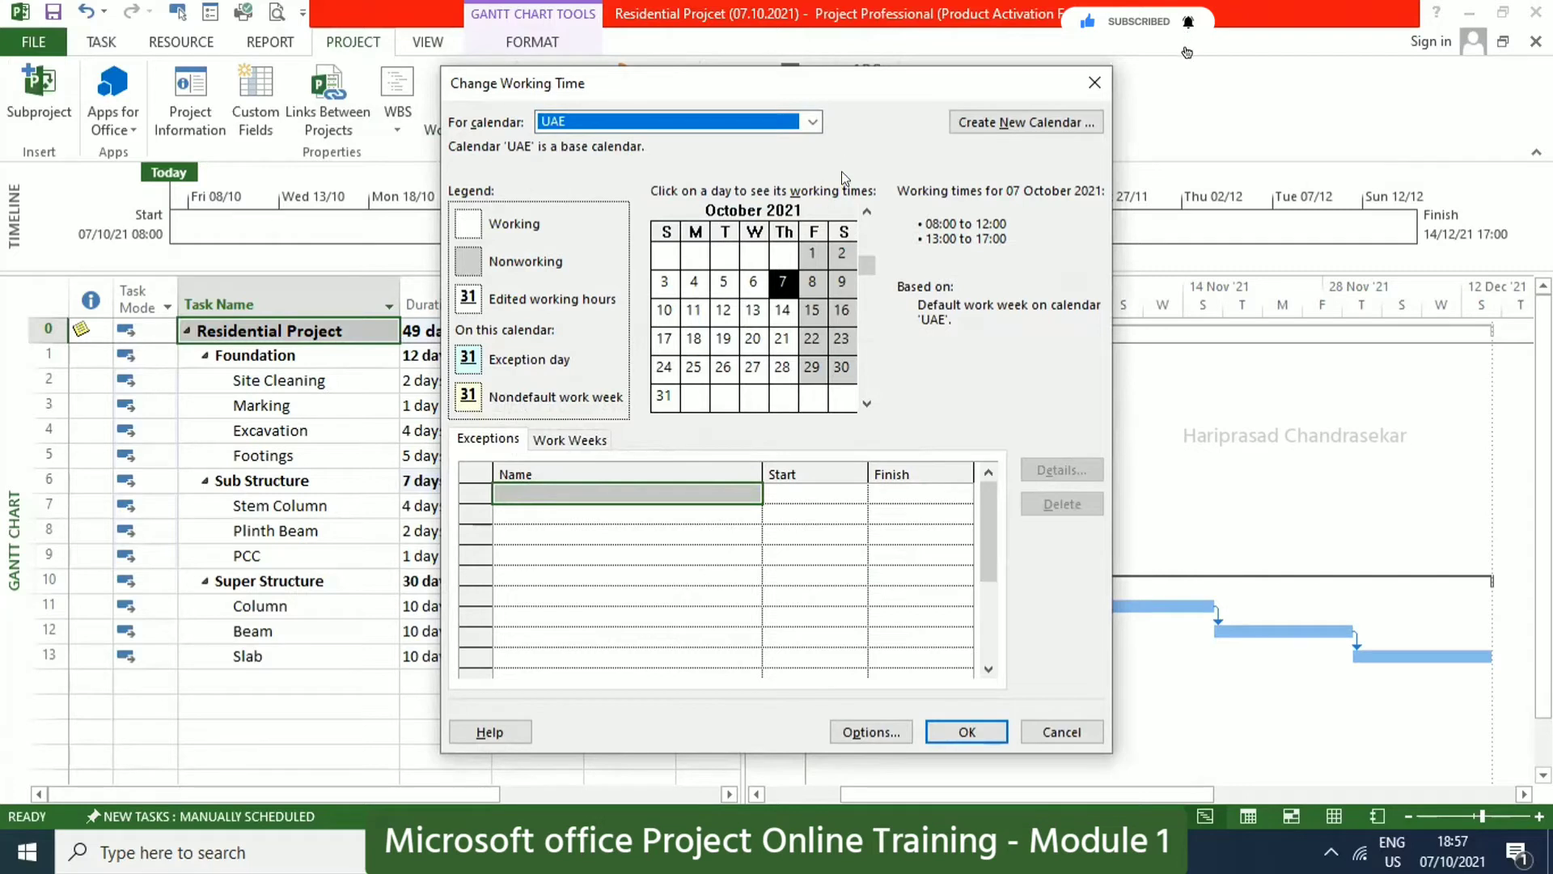
Create a new base calendar named Abu Dhabi instead of copying the UAE calendar.
click(1029, 116)
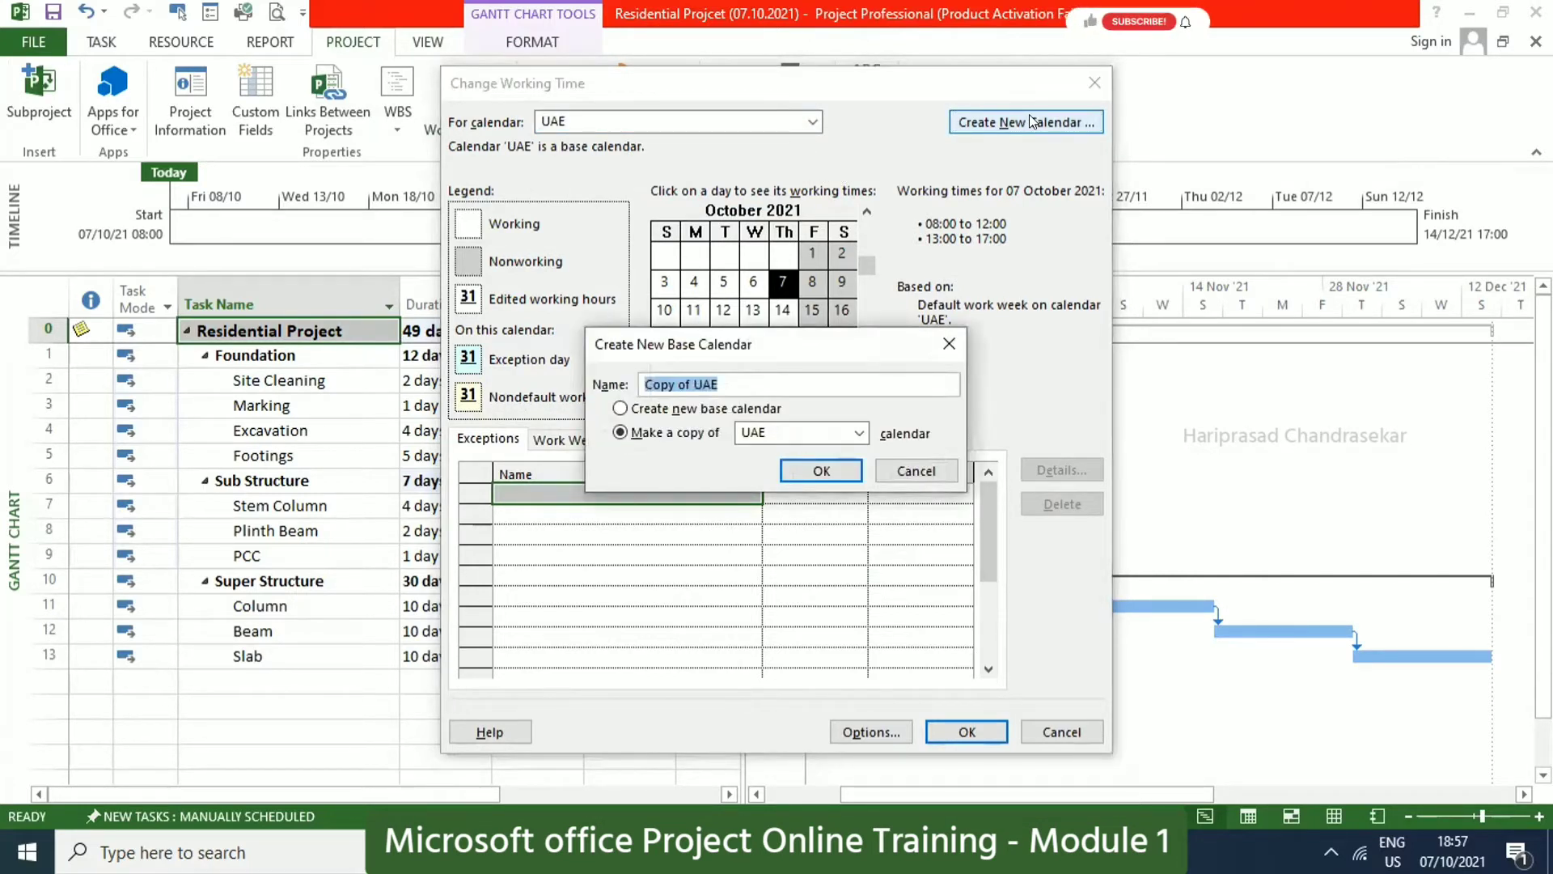
text(Abu Dhabi)
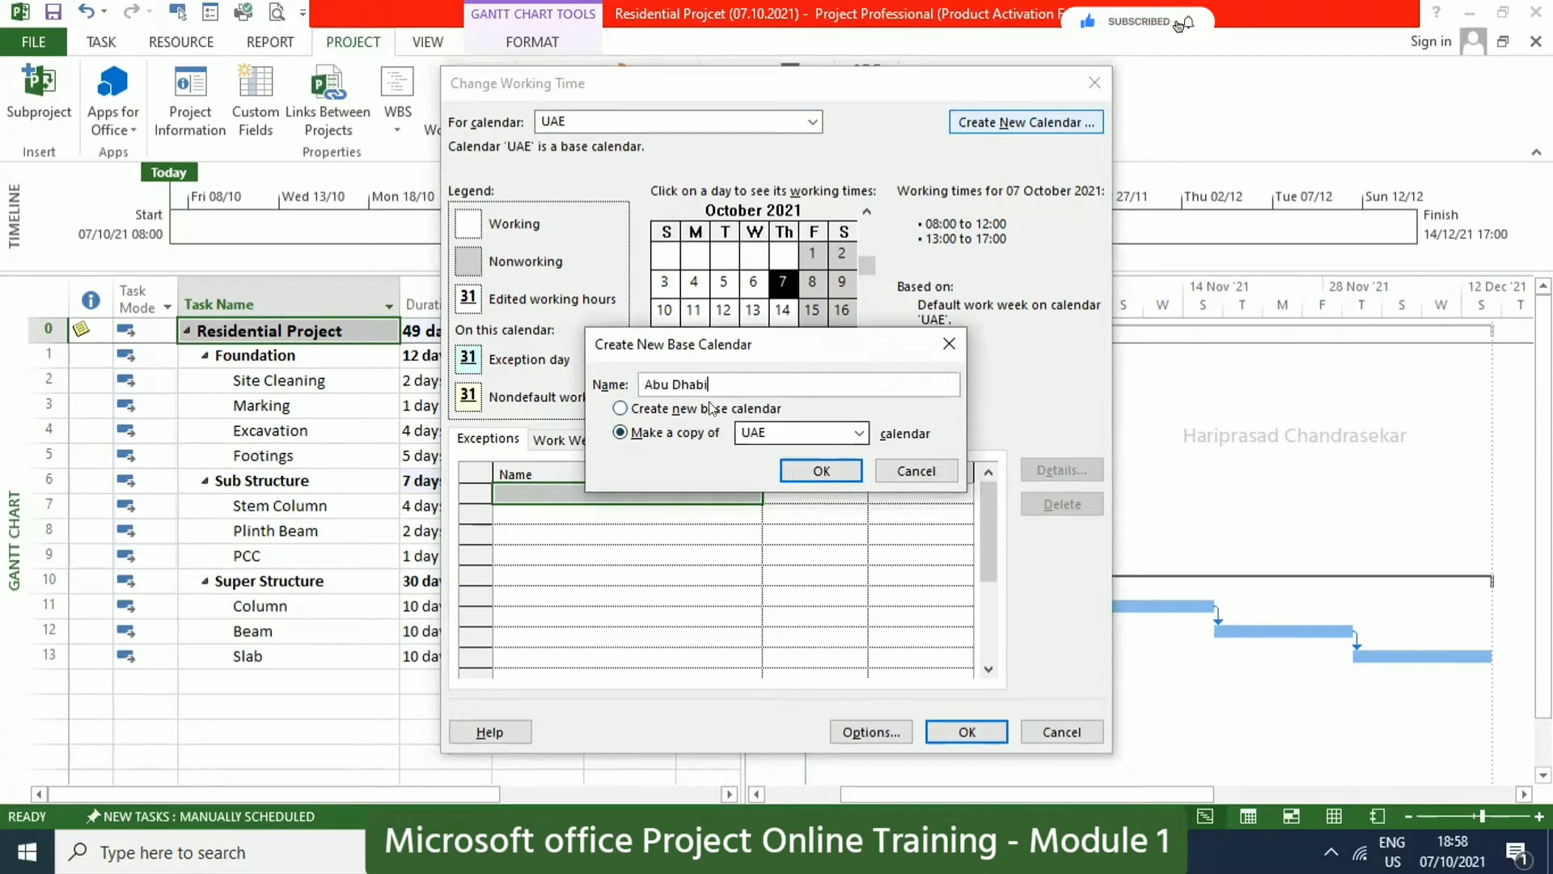
click(859, 433)
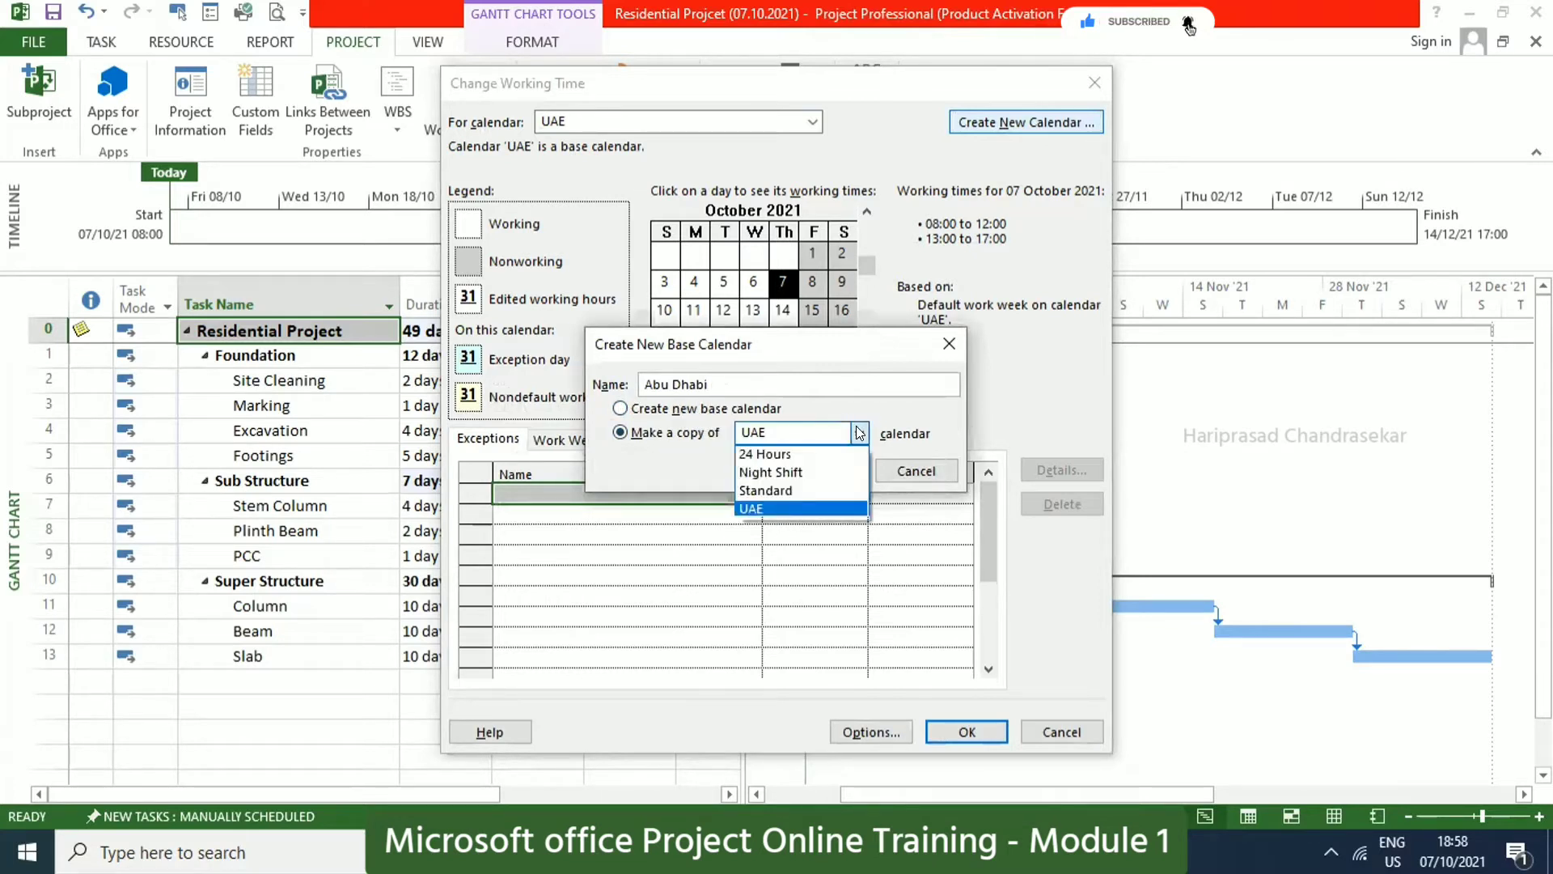
click(626, 409)
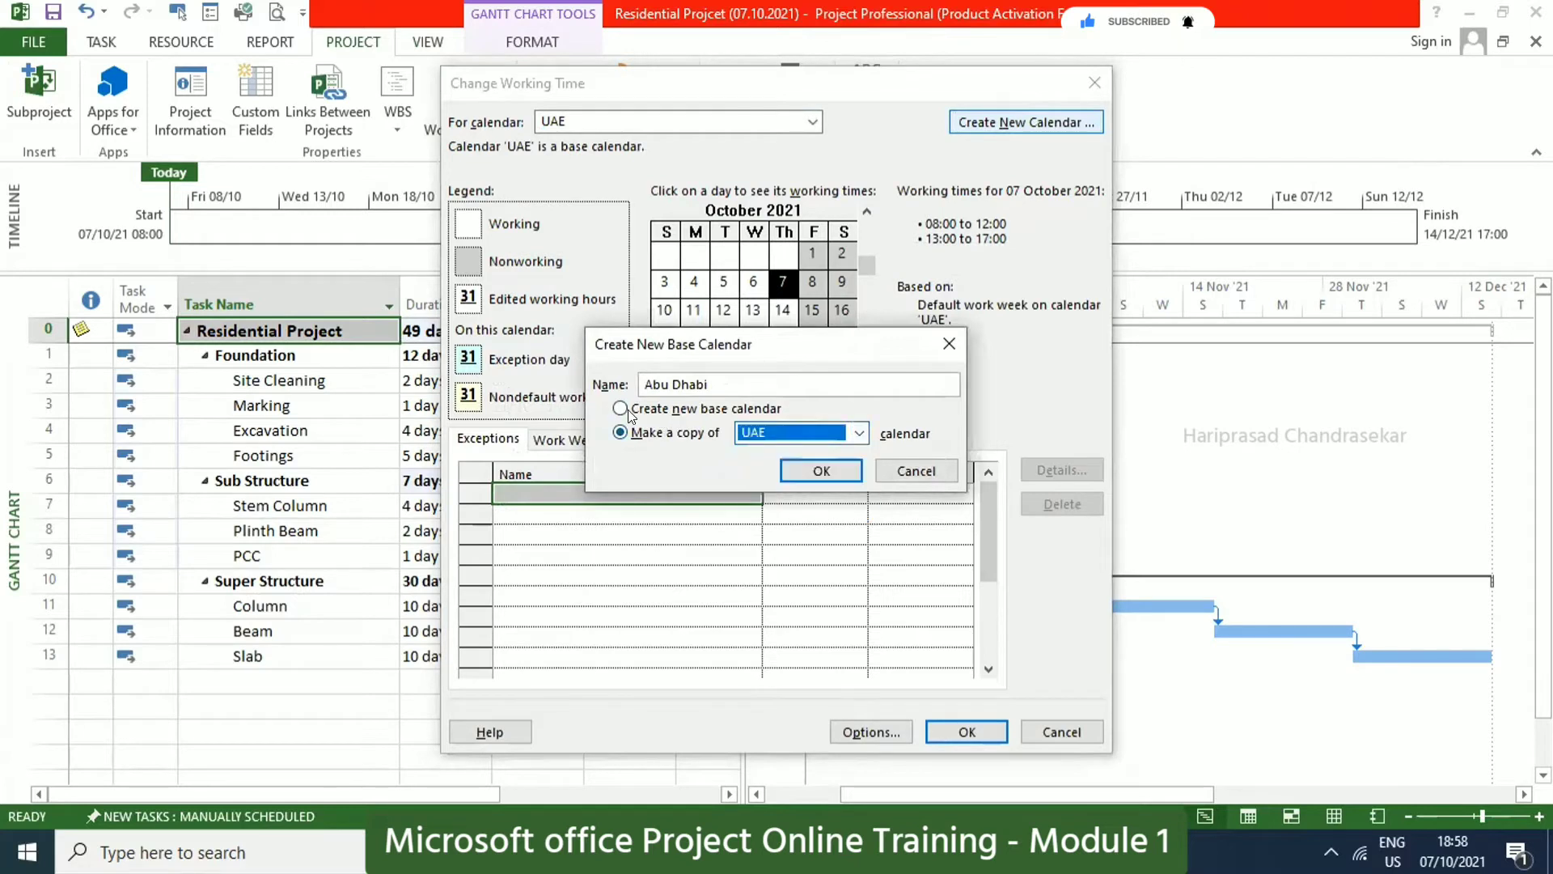
click(644, 415)
click(821, 471)
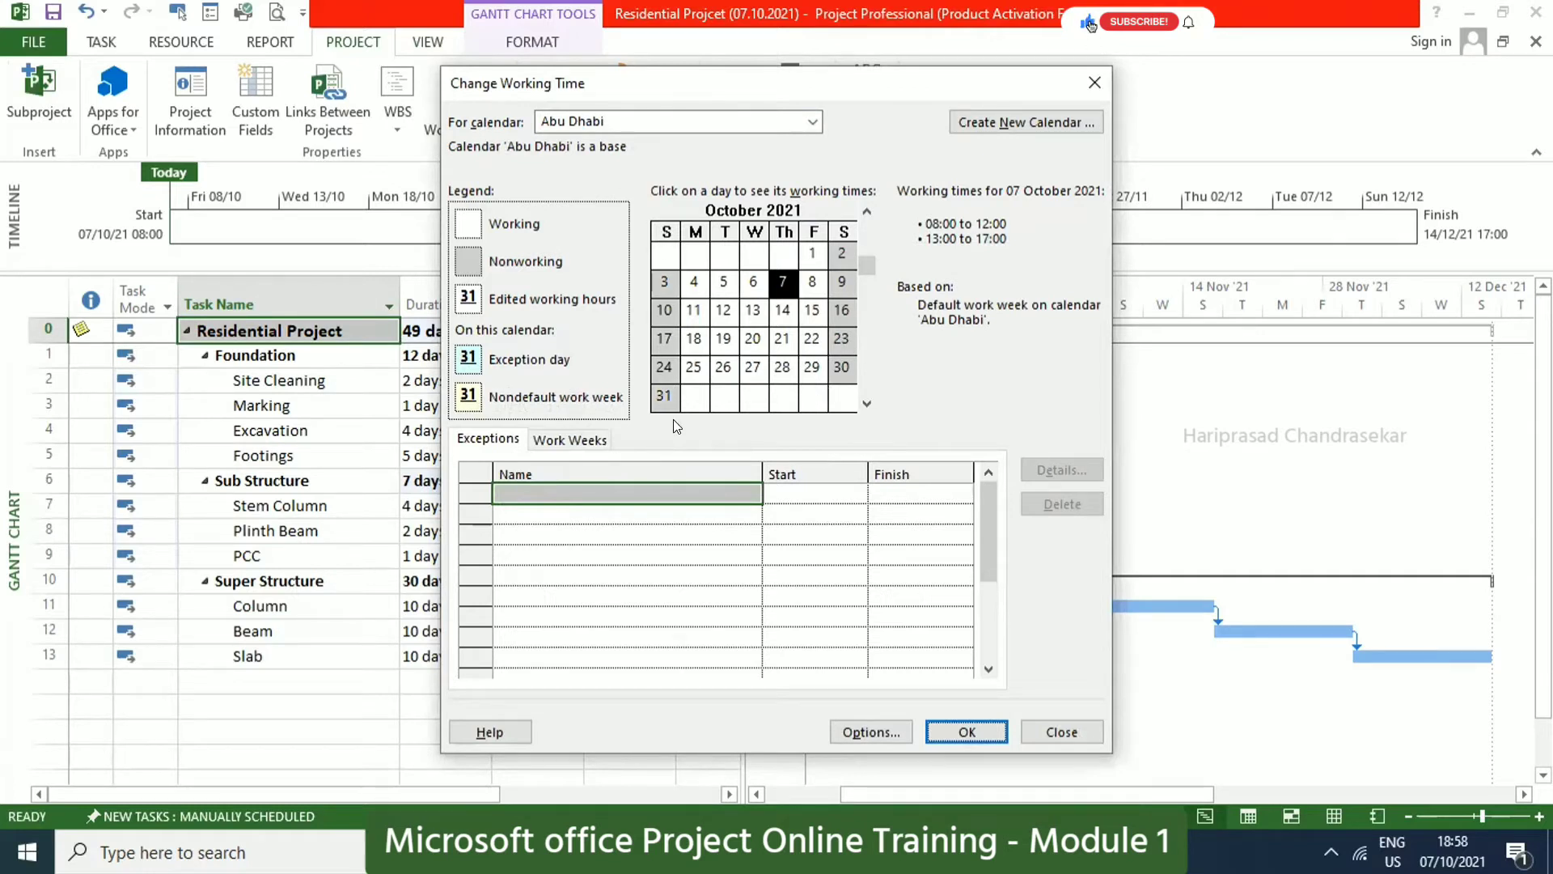
Set Sunday to Thursday in the Abu Dhabi calendar's default work week to use the project default times.
click(590, 441)
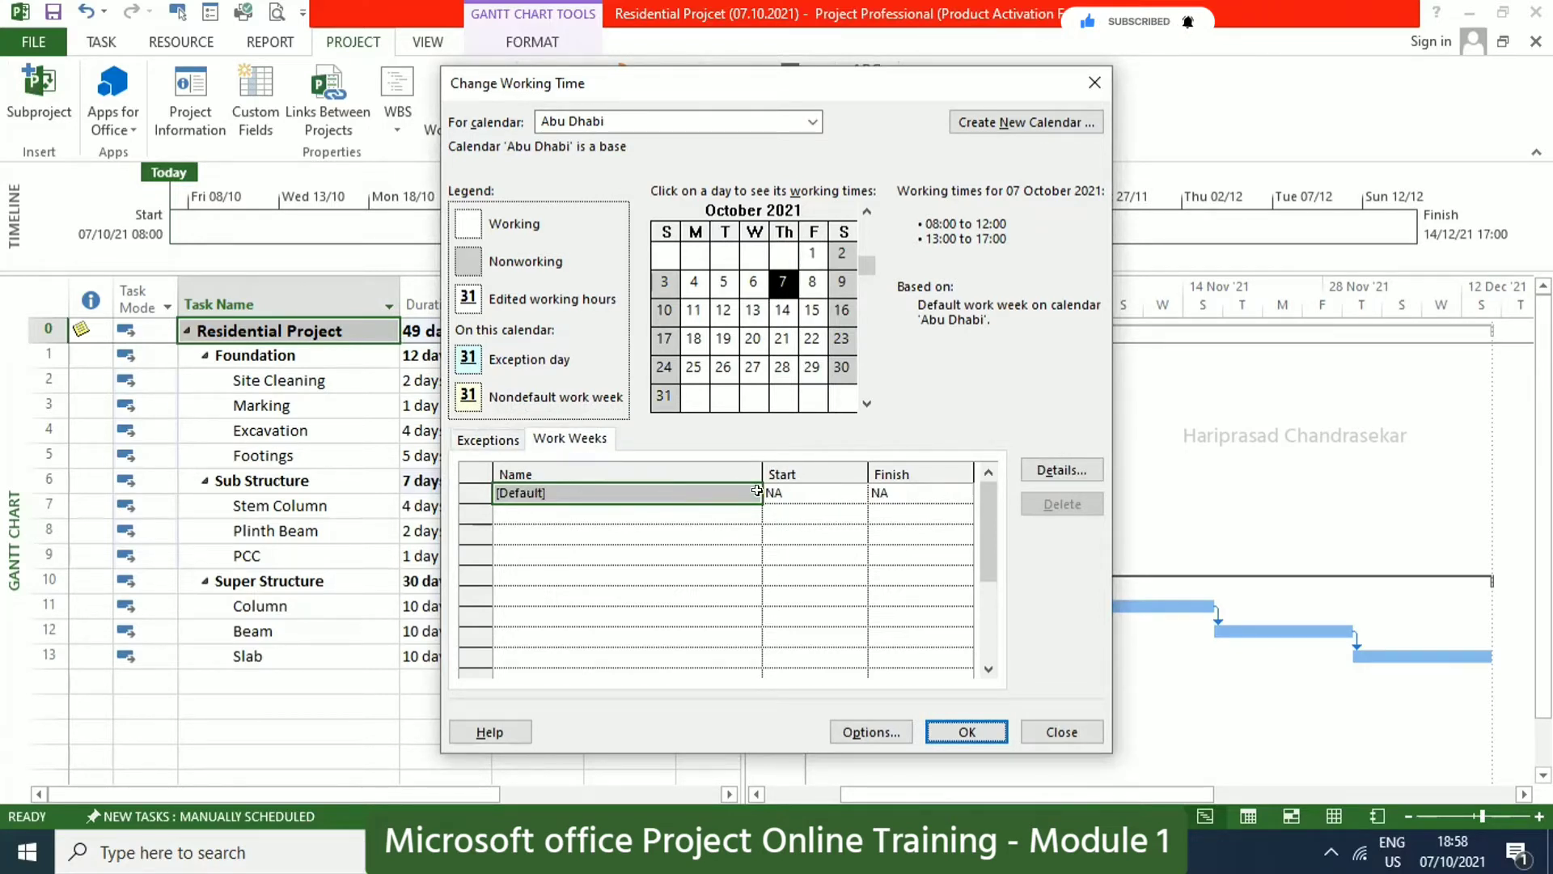
click(495, 440)
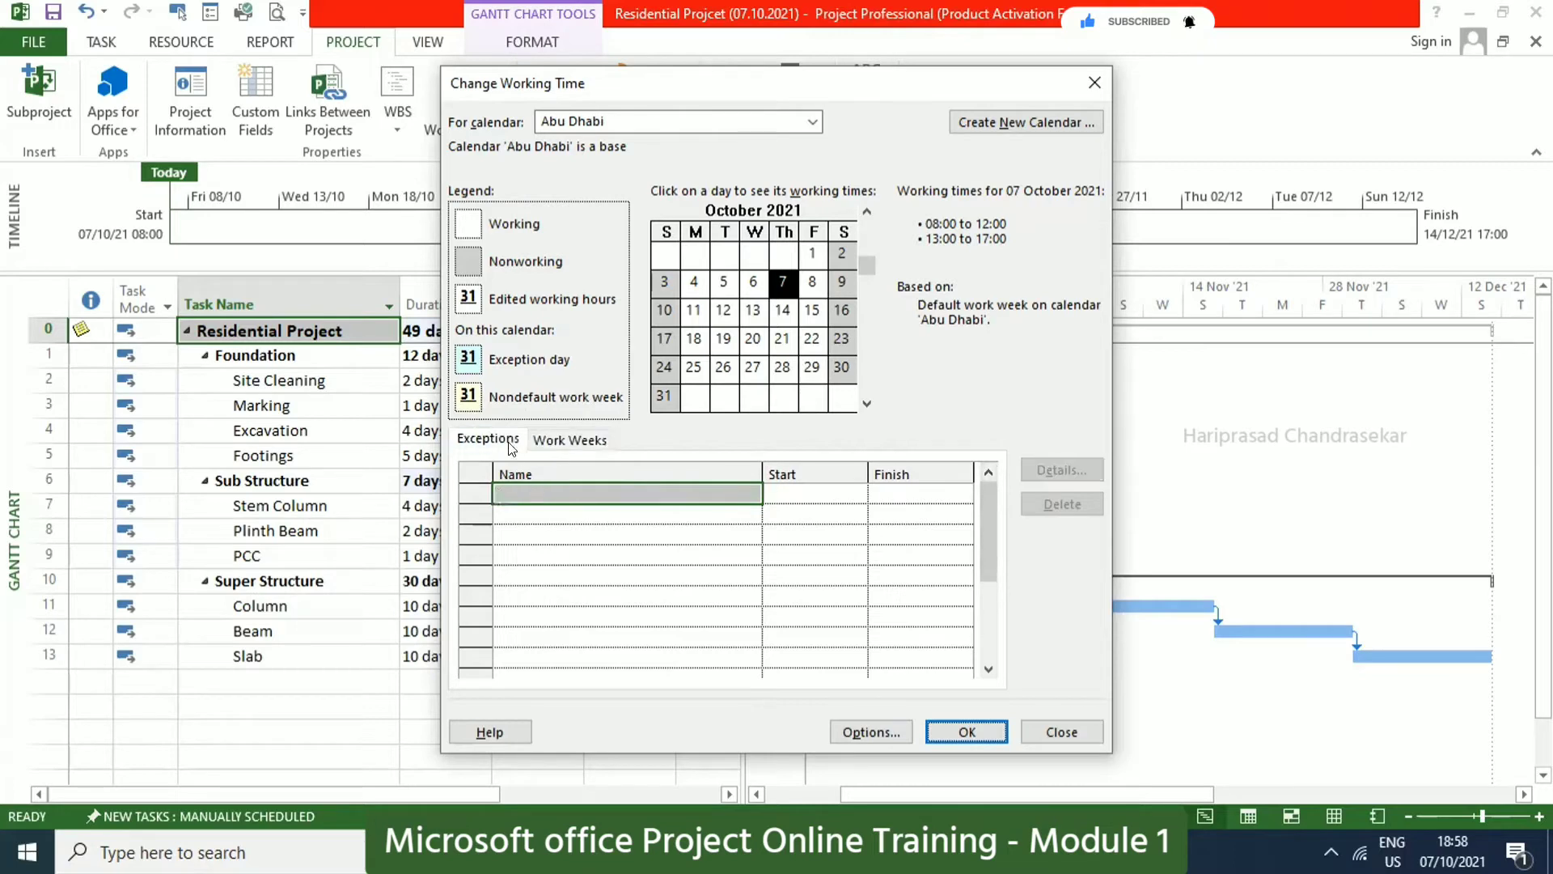
click(576, 442)
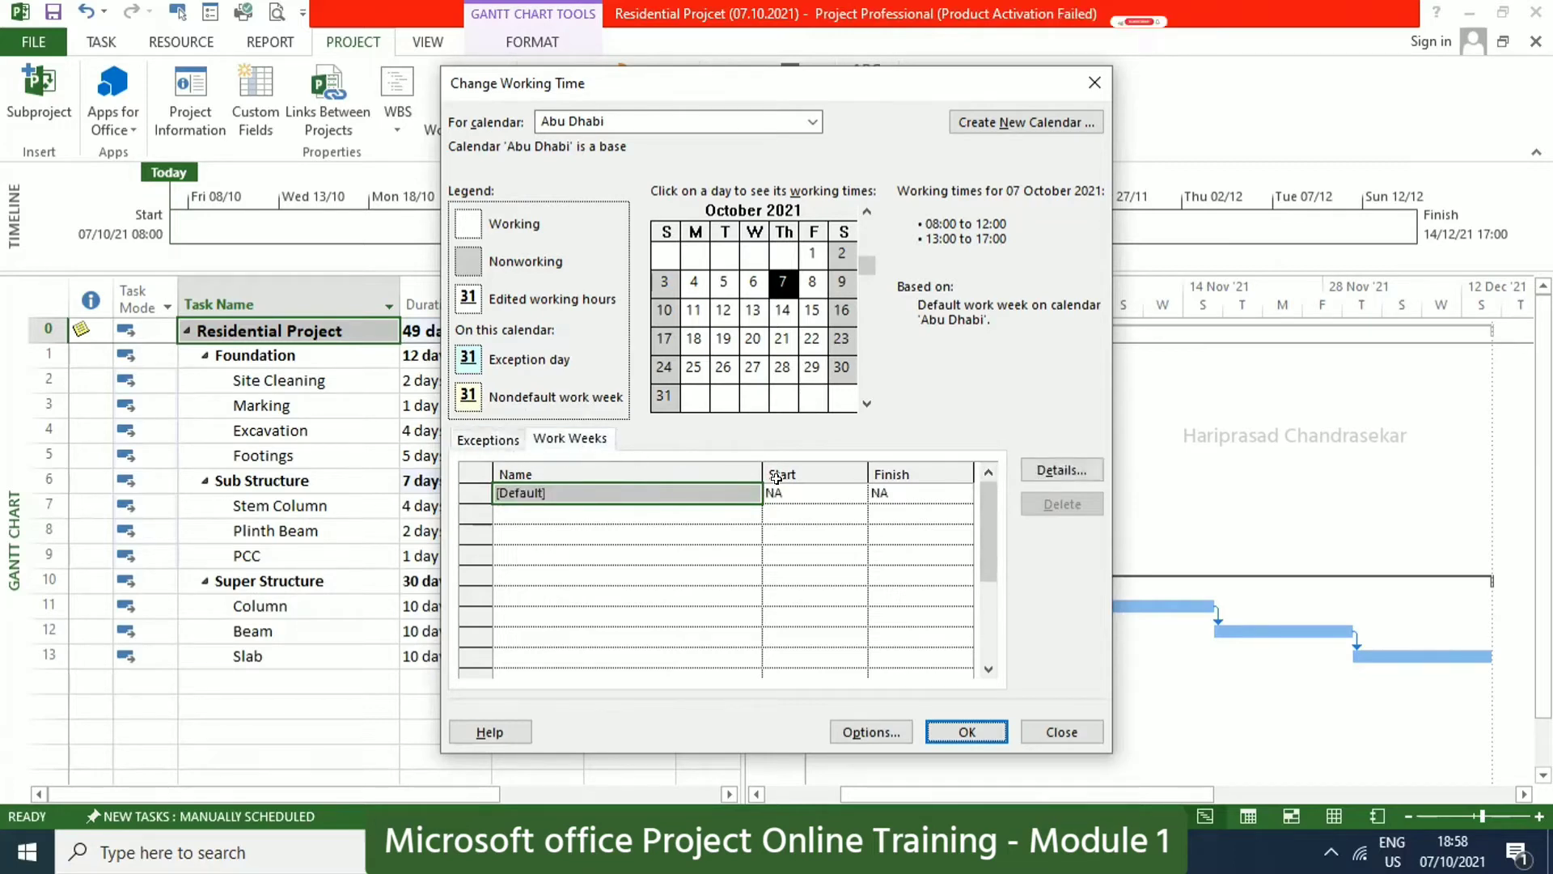
click(1047, 474)
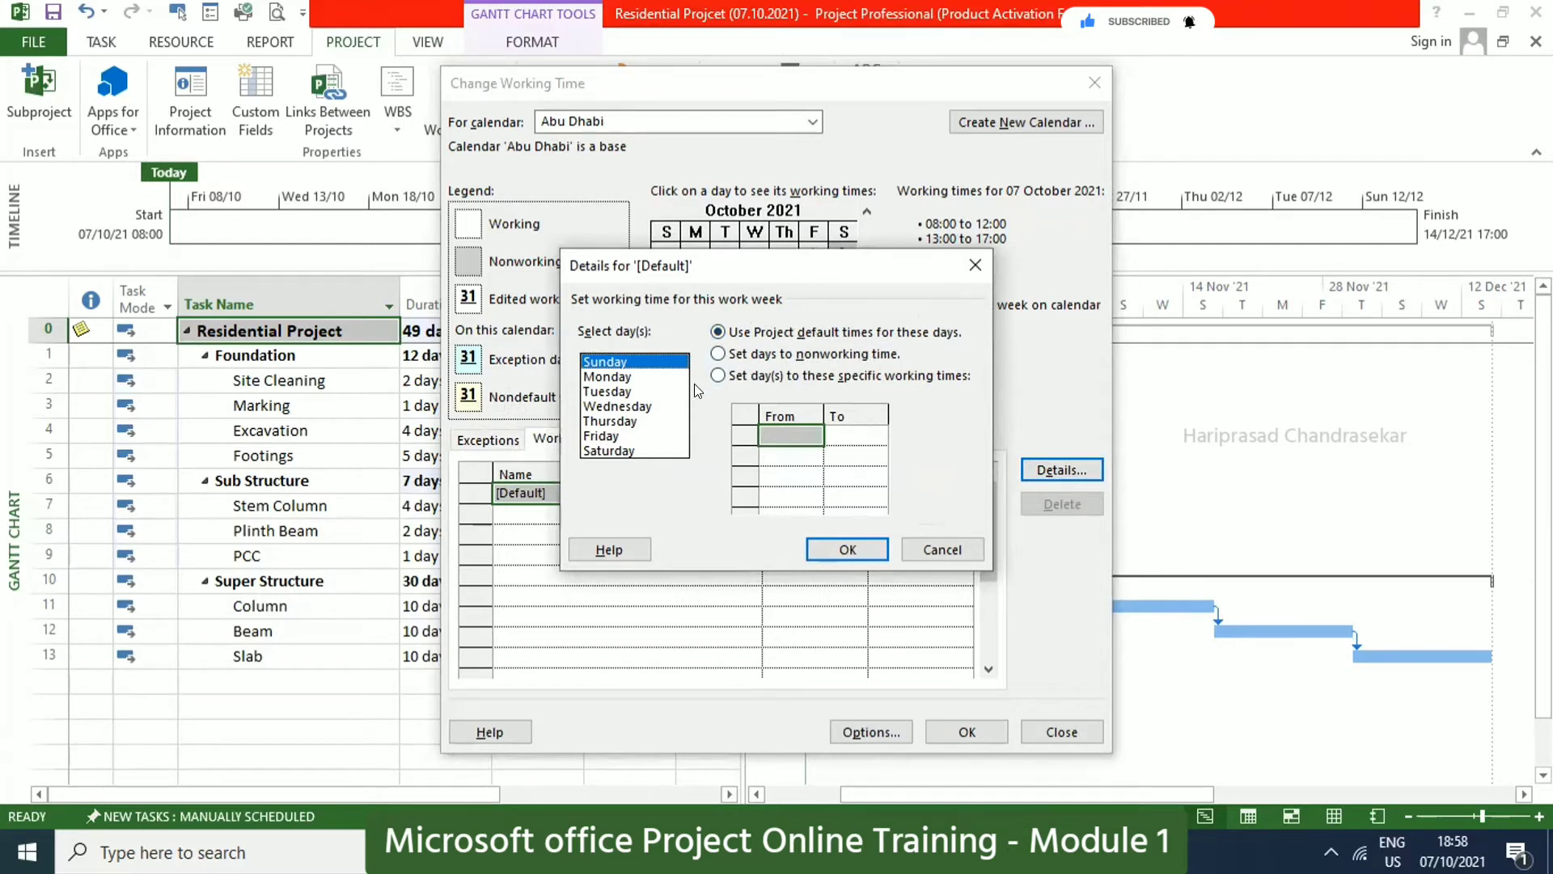
shift+click(609, 420)
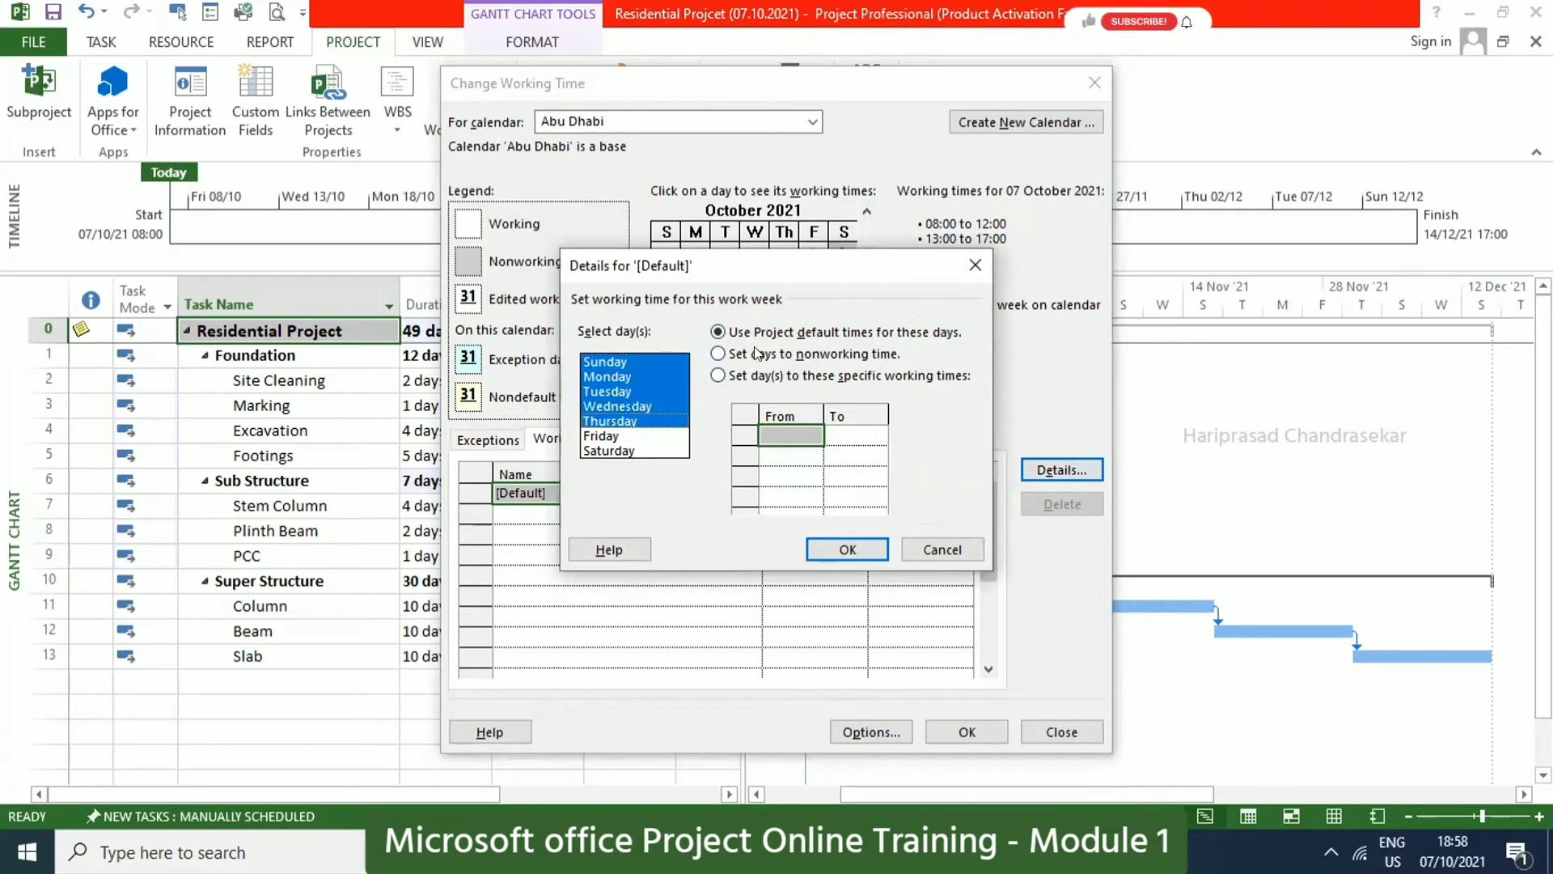
click(716, 333)
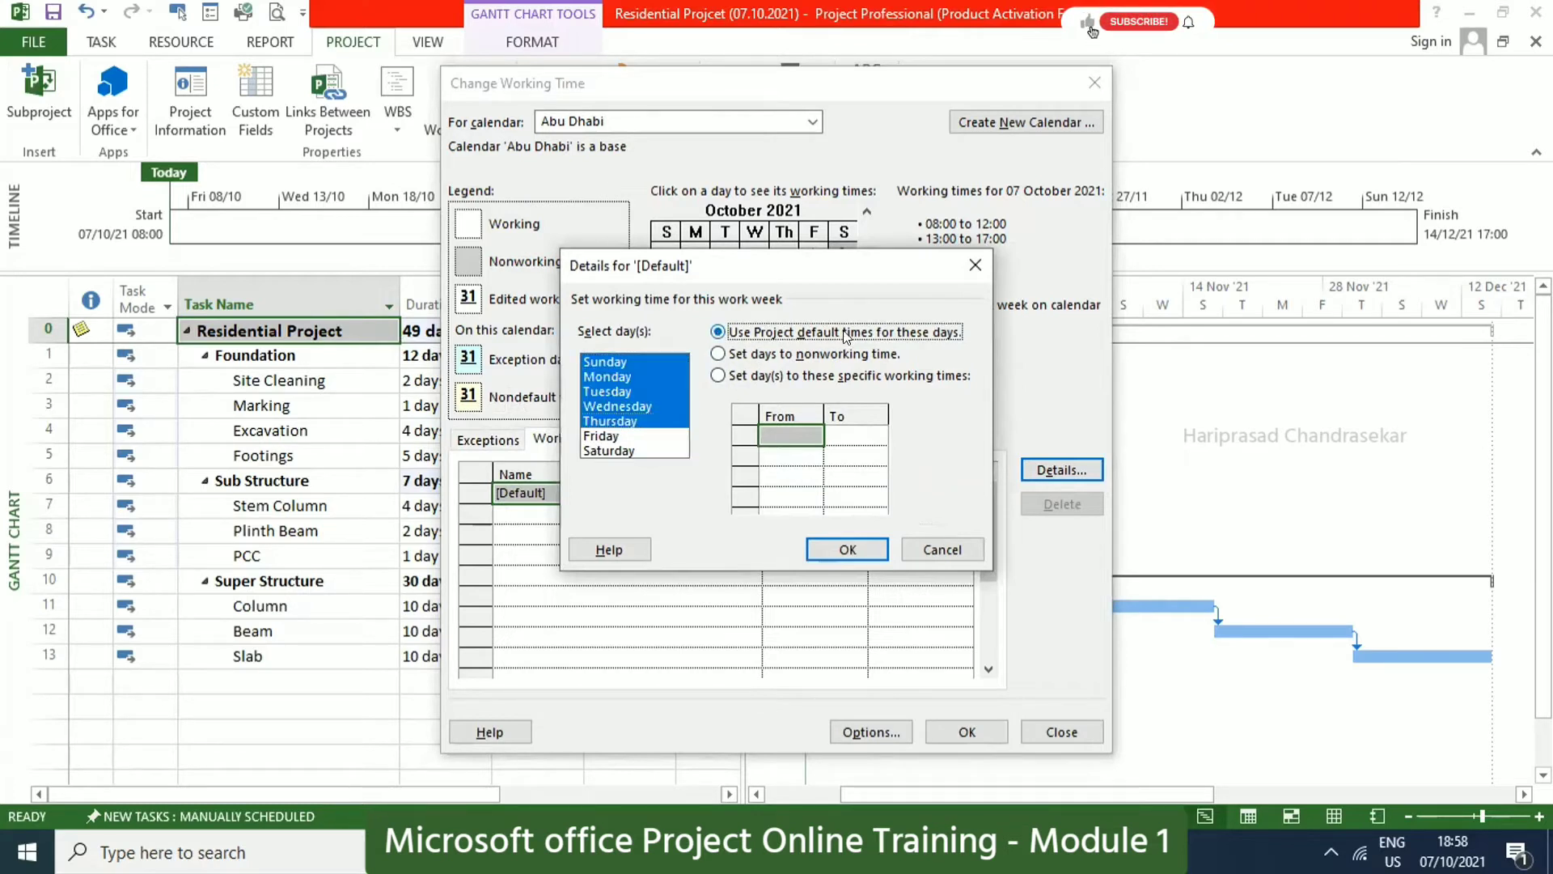
click(847, 550)
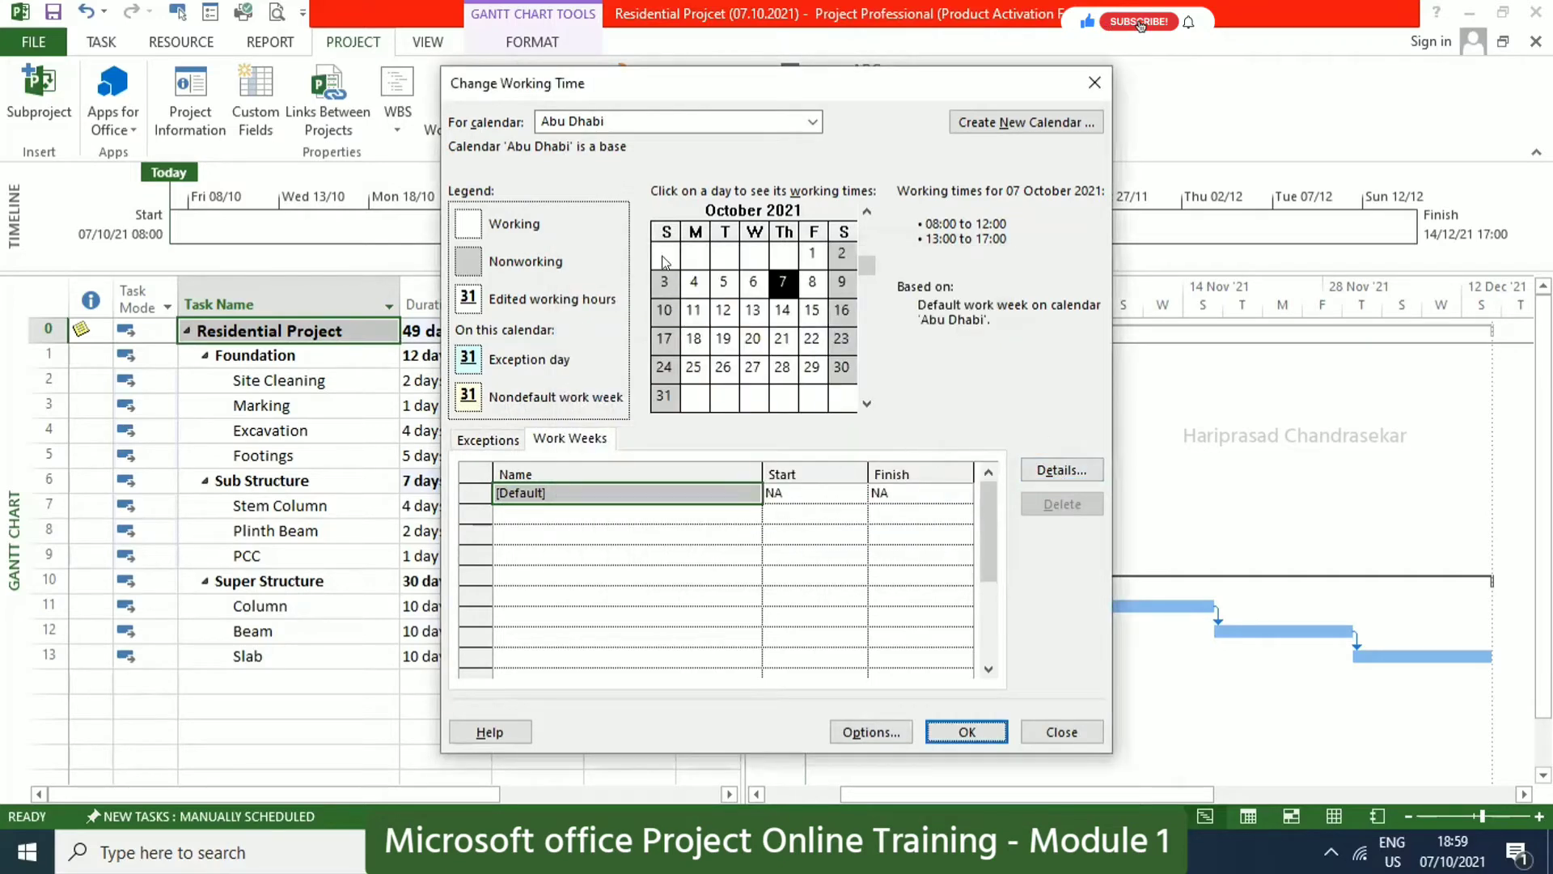
Set specific working times of 08:00 to 17:00 for Sunday to Thursday in the Abu Dhabi calendar's default work week.
click(1056, 472)
shift+click(609, 424)
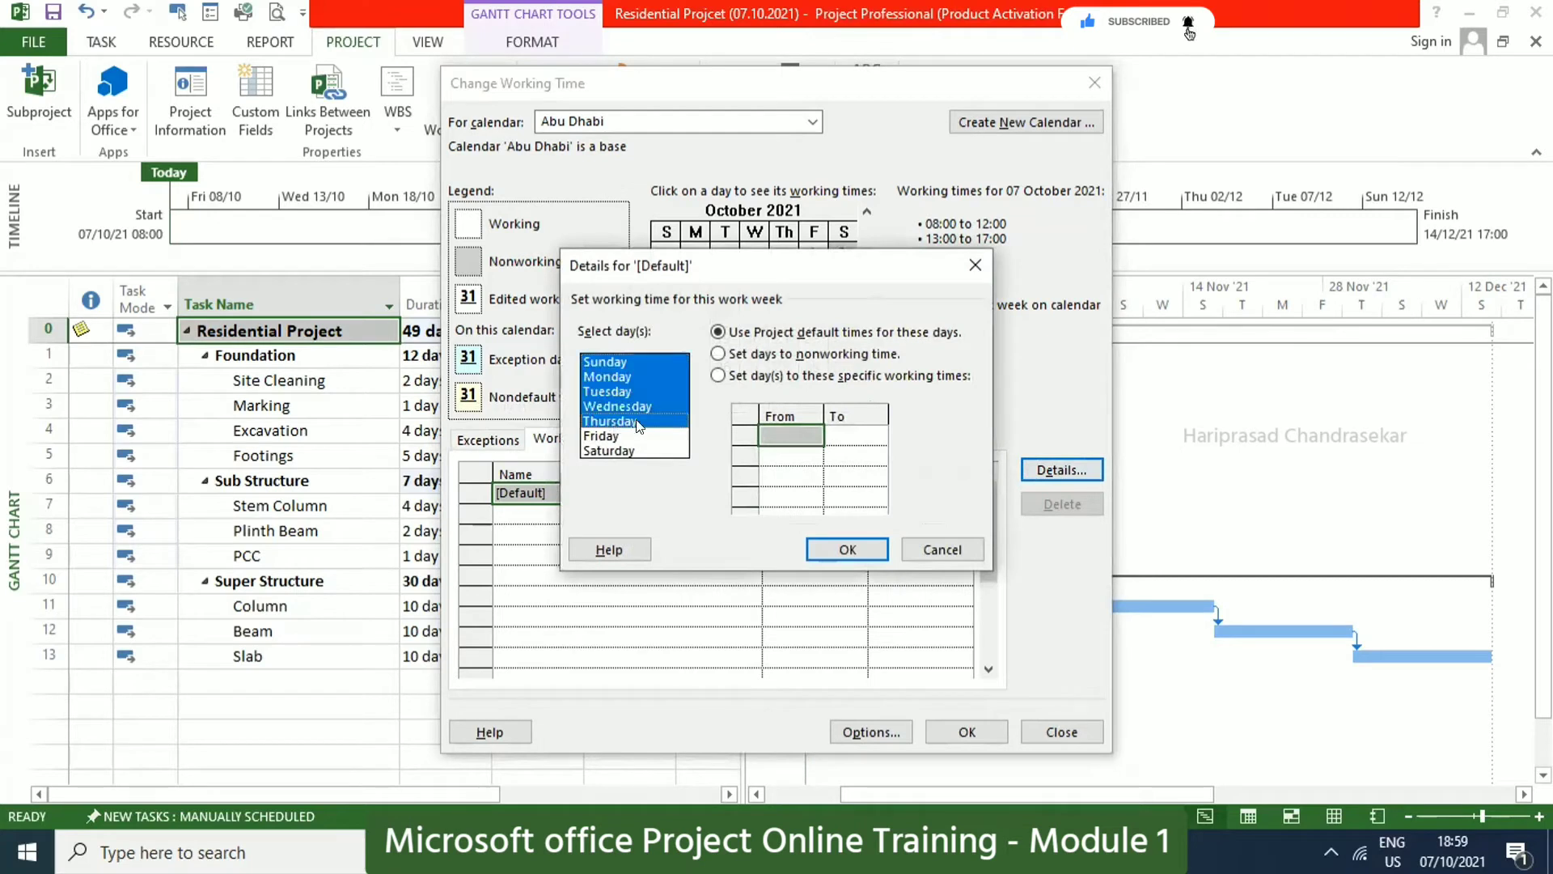
click(719, 376)
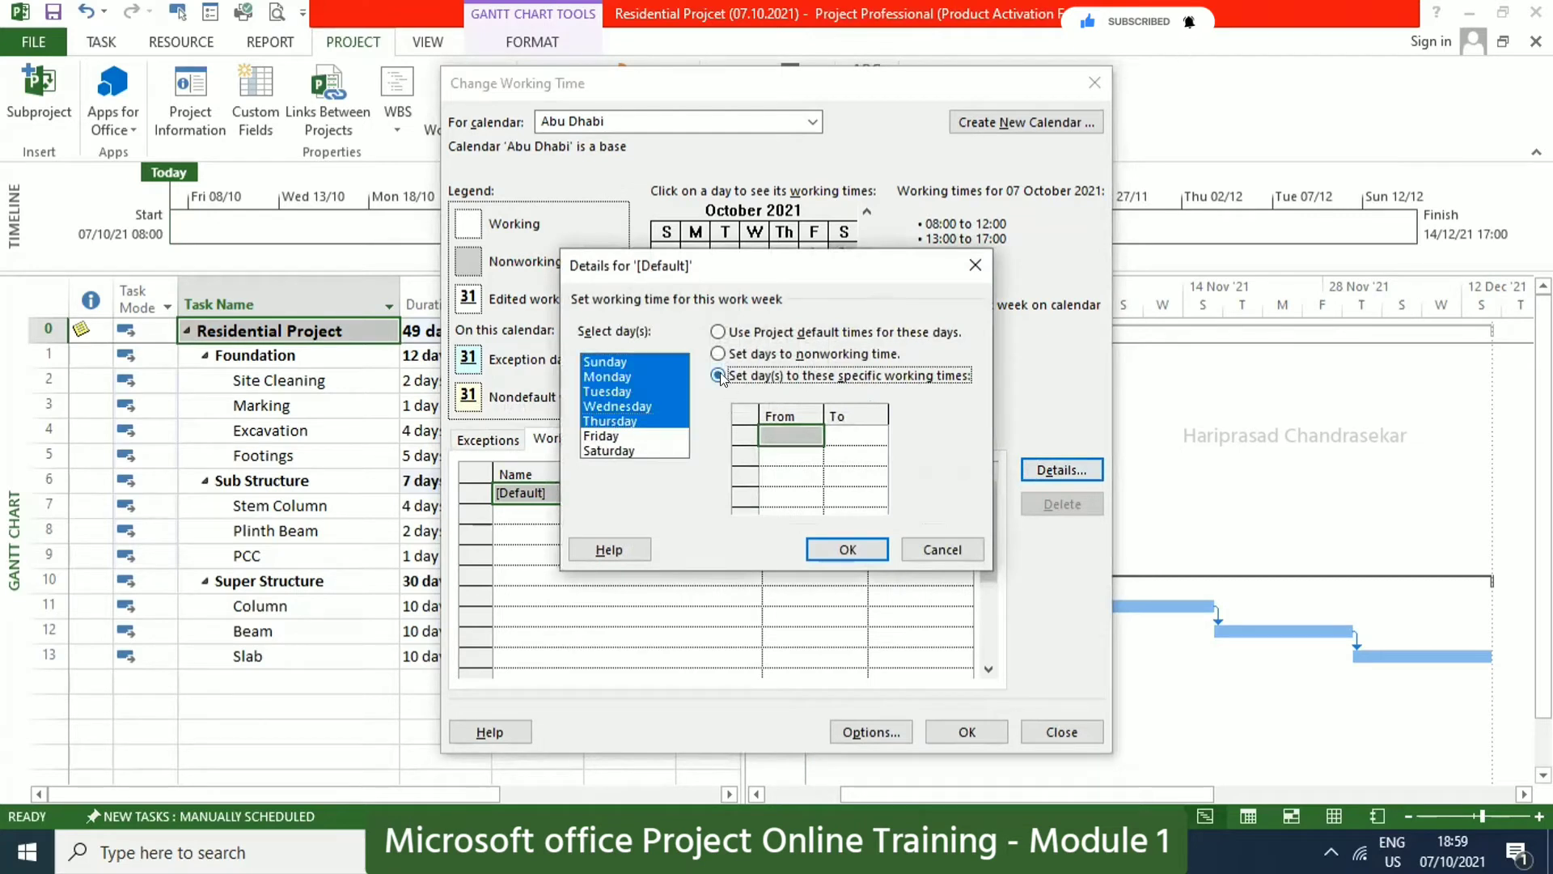
click(785, 433)
text(8)
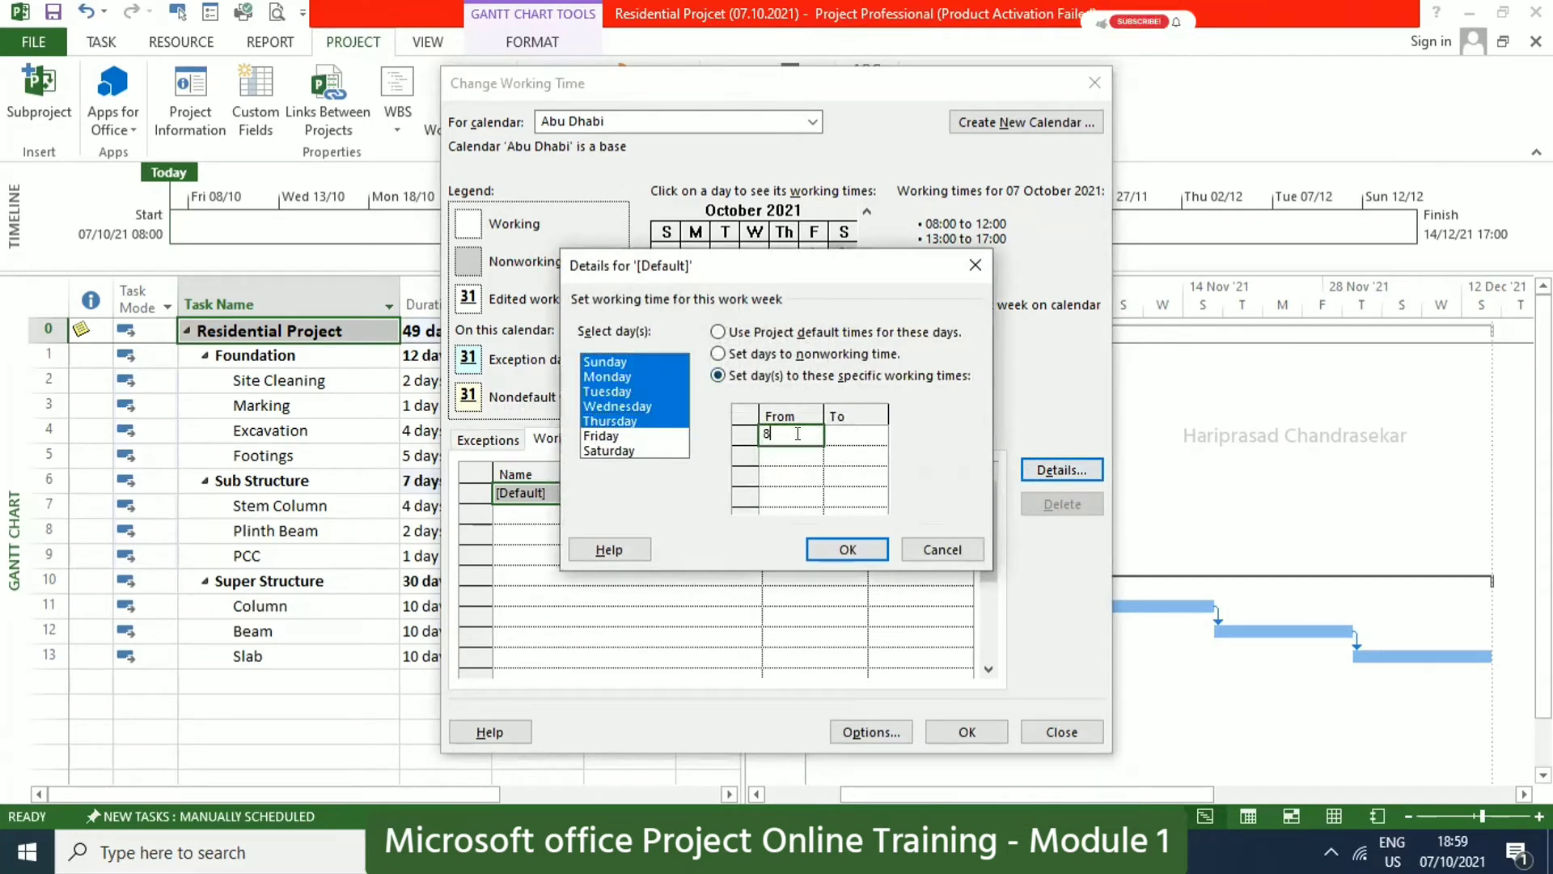
key(Return)
click(847, 435)
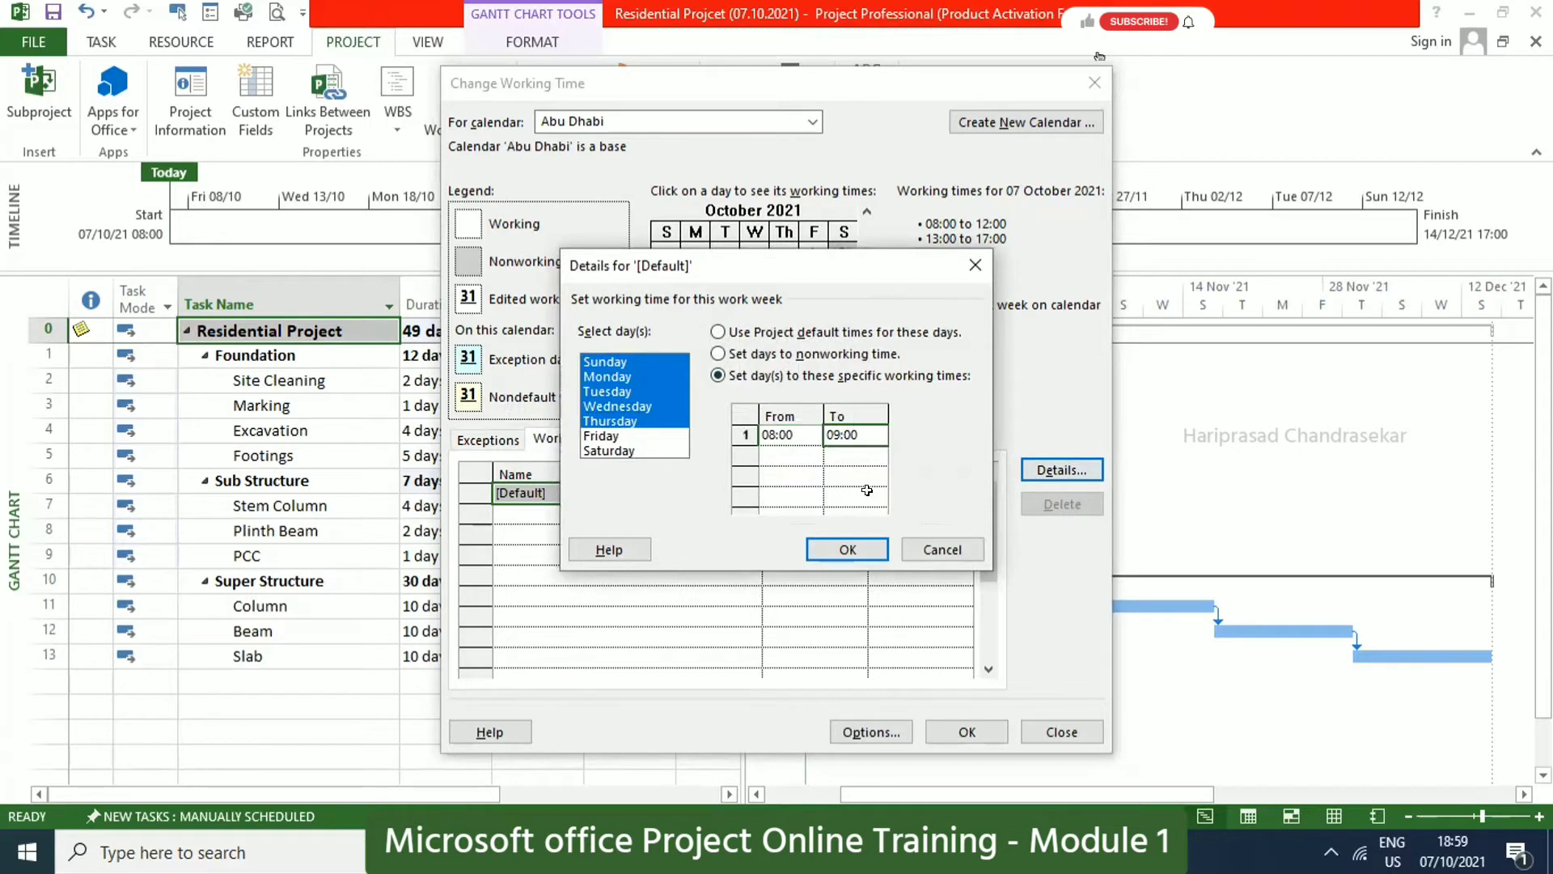
text(13)
click(781, 459)
click(854, 435)
text(17)
click(789, 457)
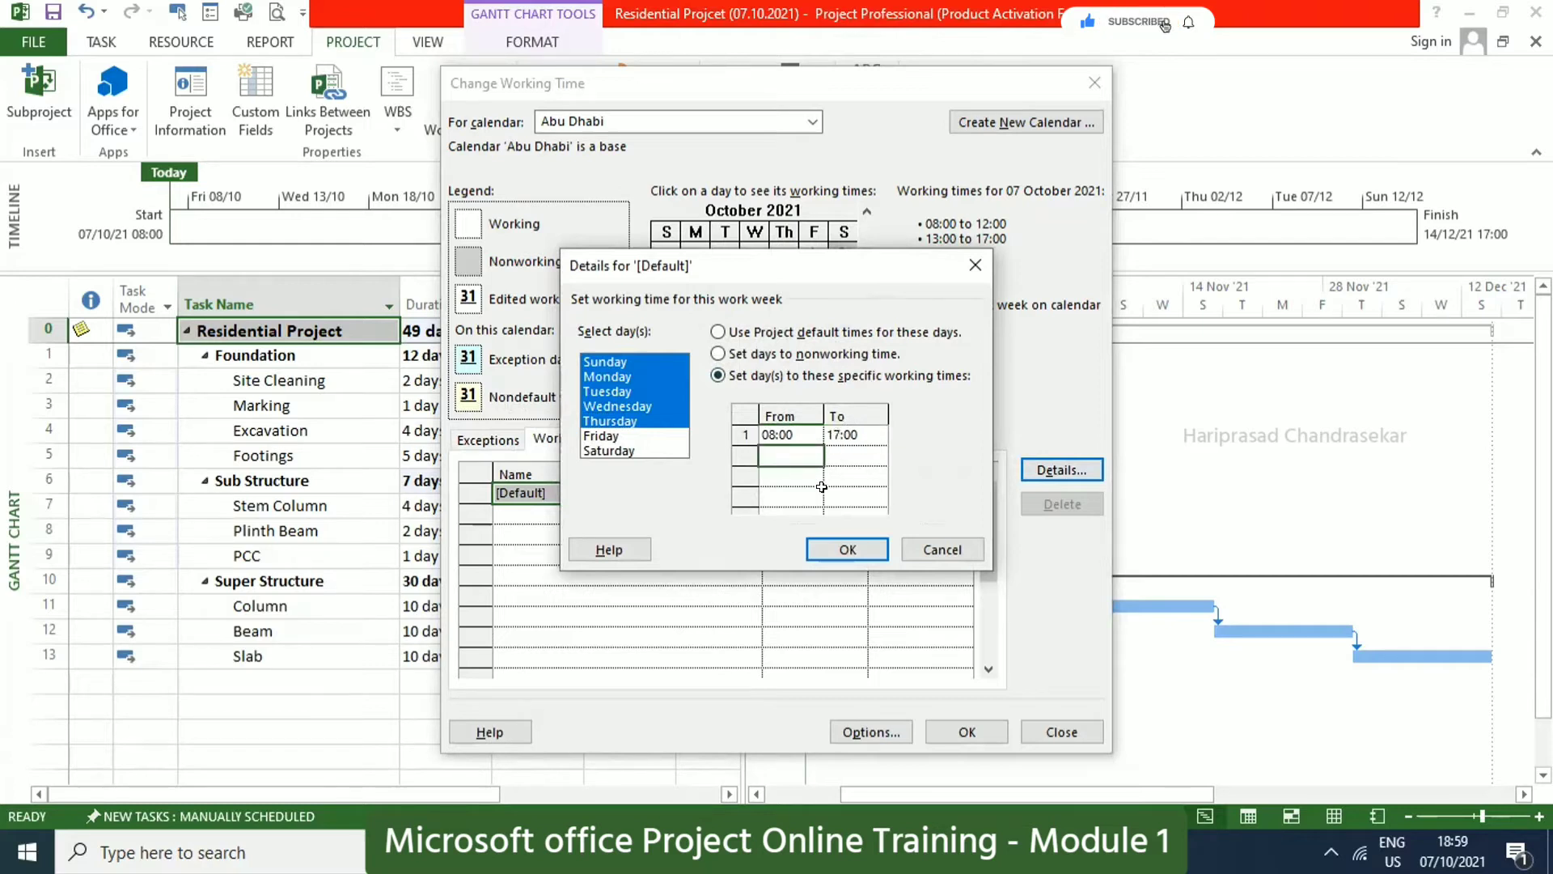
click(847, 549)
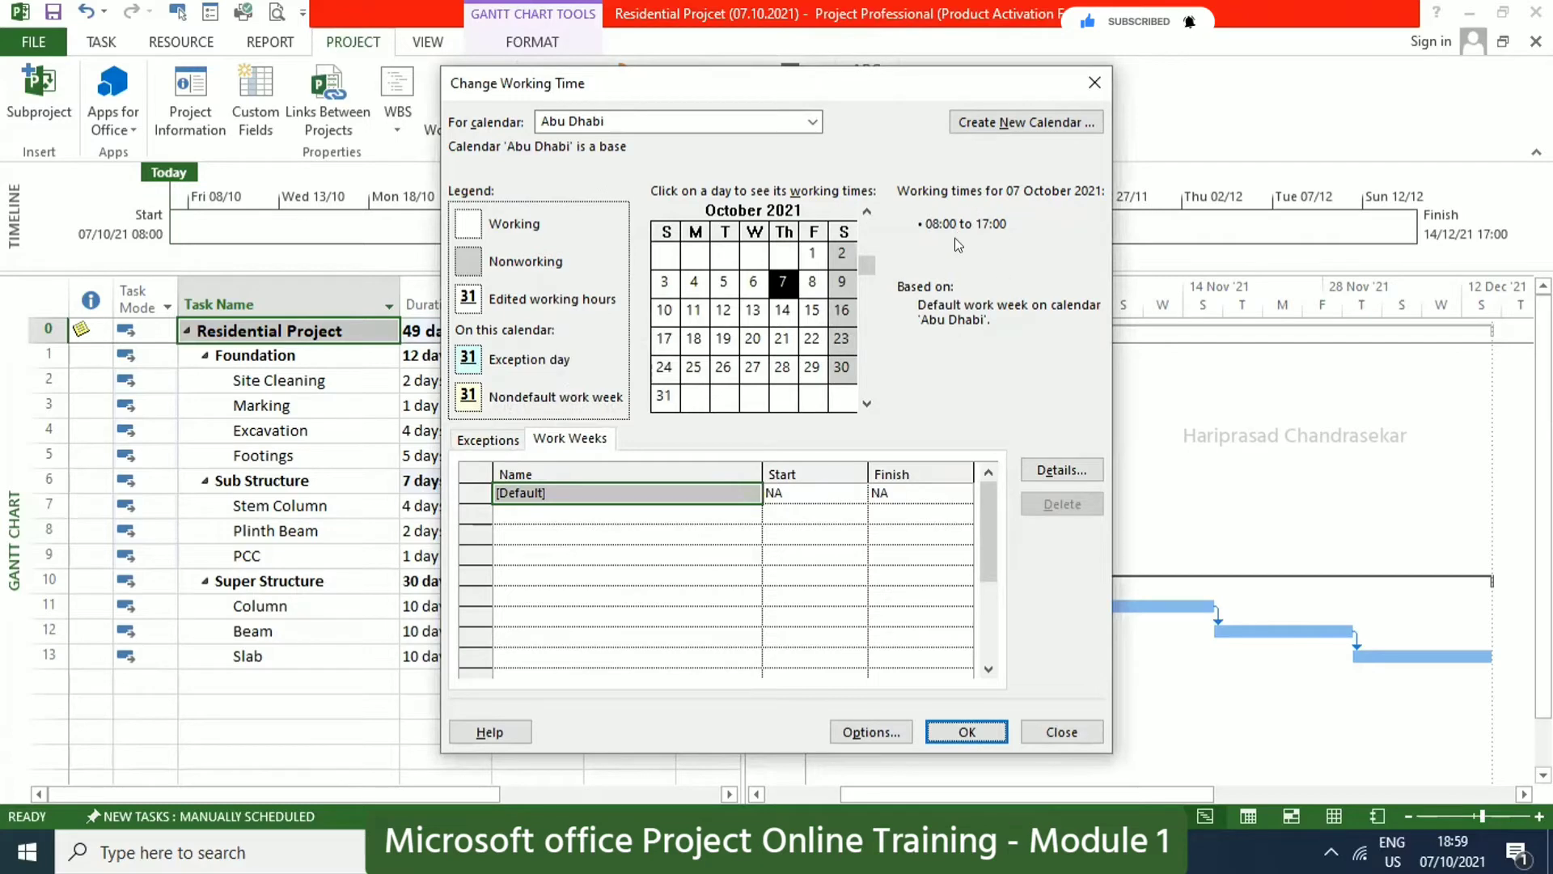
Set Friday as a nonworking day in the Abu Dhabi calendar's default work week.
click(1061, 472)
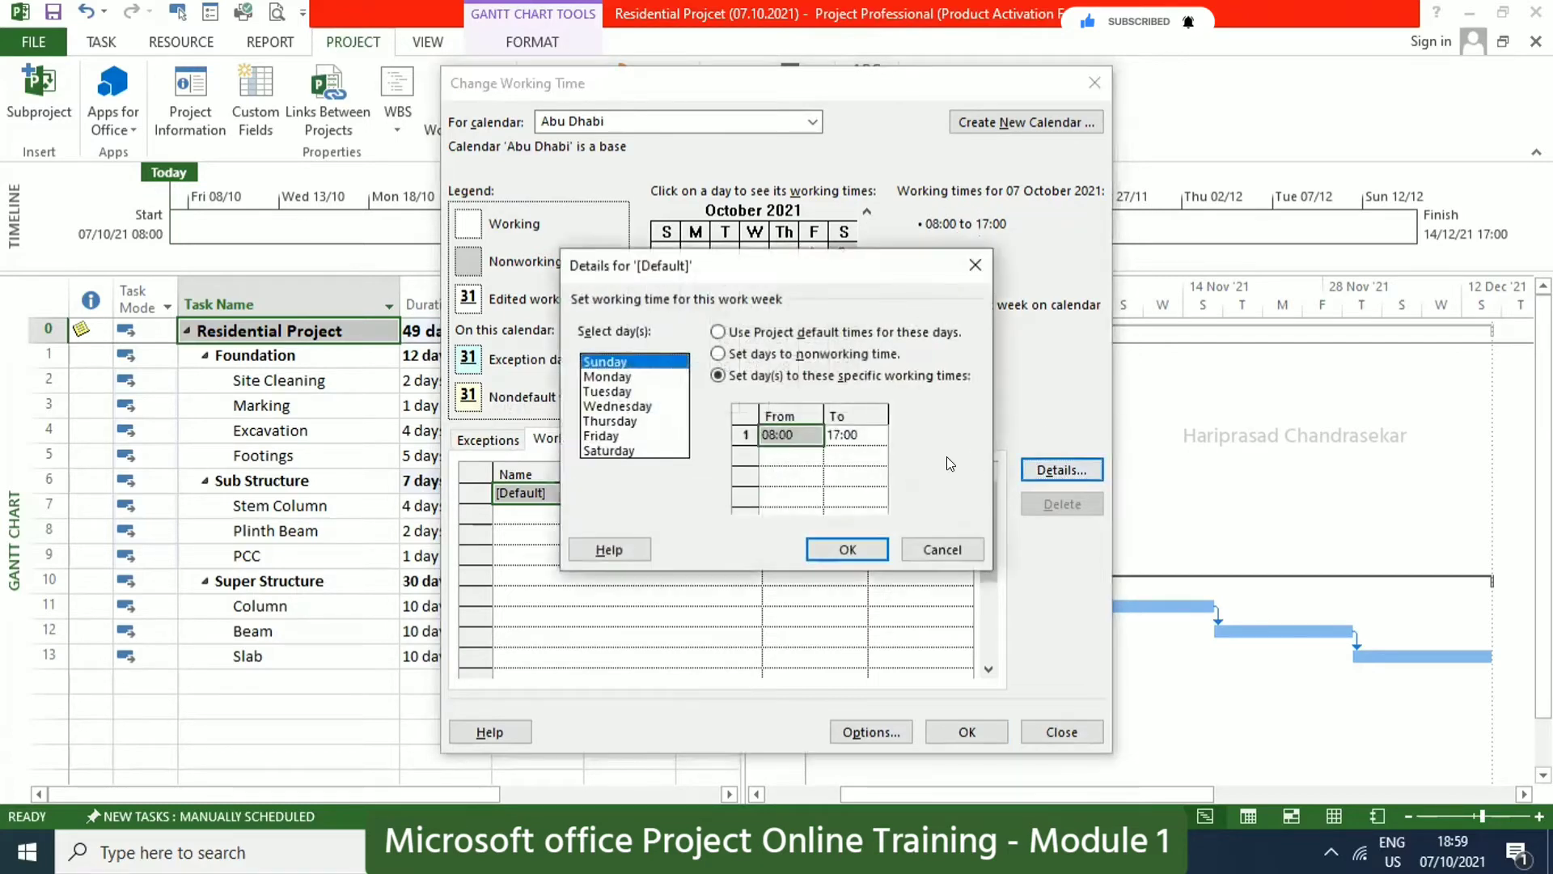
click(627, 431)
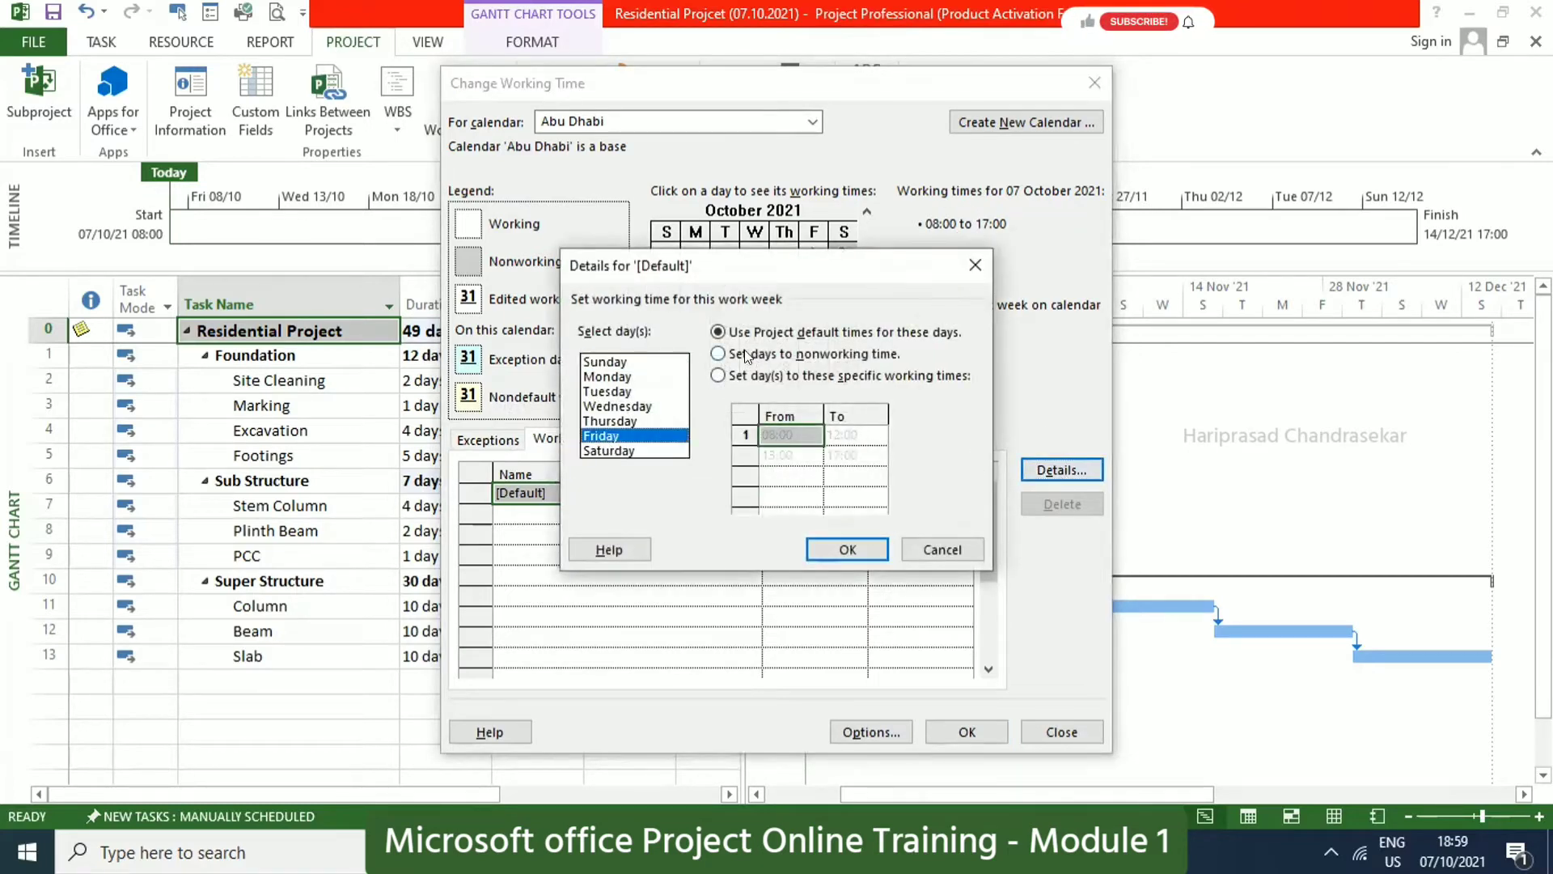
click(809, 353)
click(847, 550)
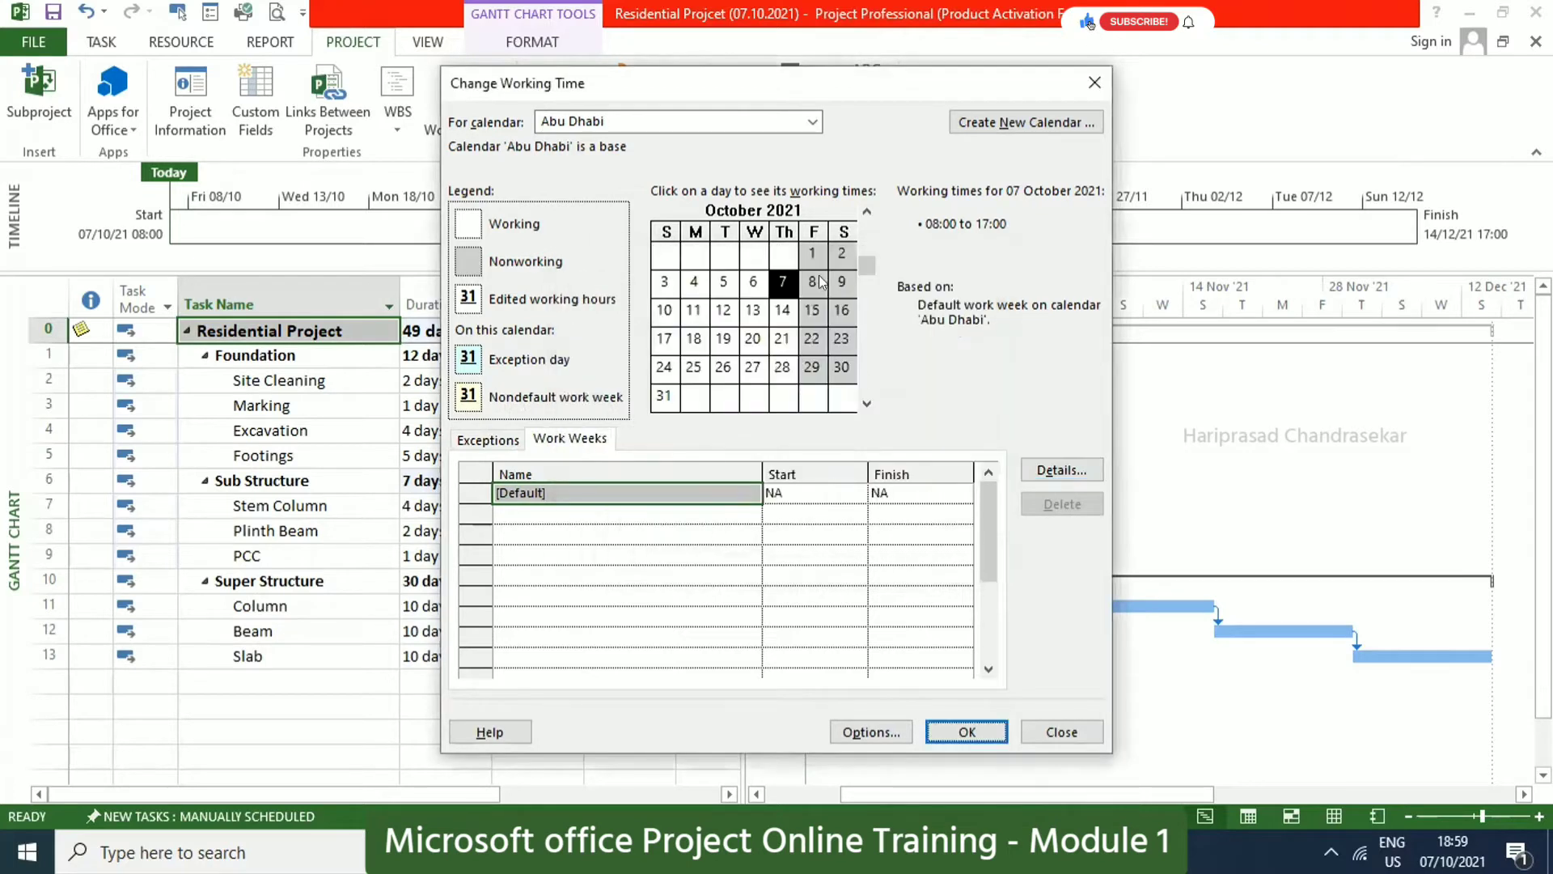
Add a calendar exception named National Day to the Abu Dhabi calendar, starting on 19 October 2021.
click(784, 285)
click(783, 311)
click(725, 340)
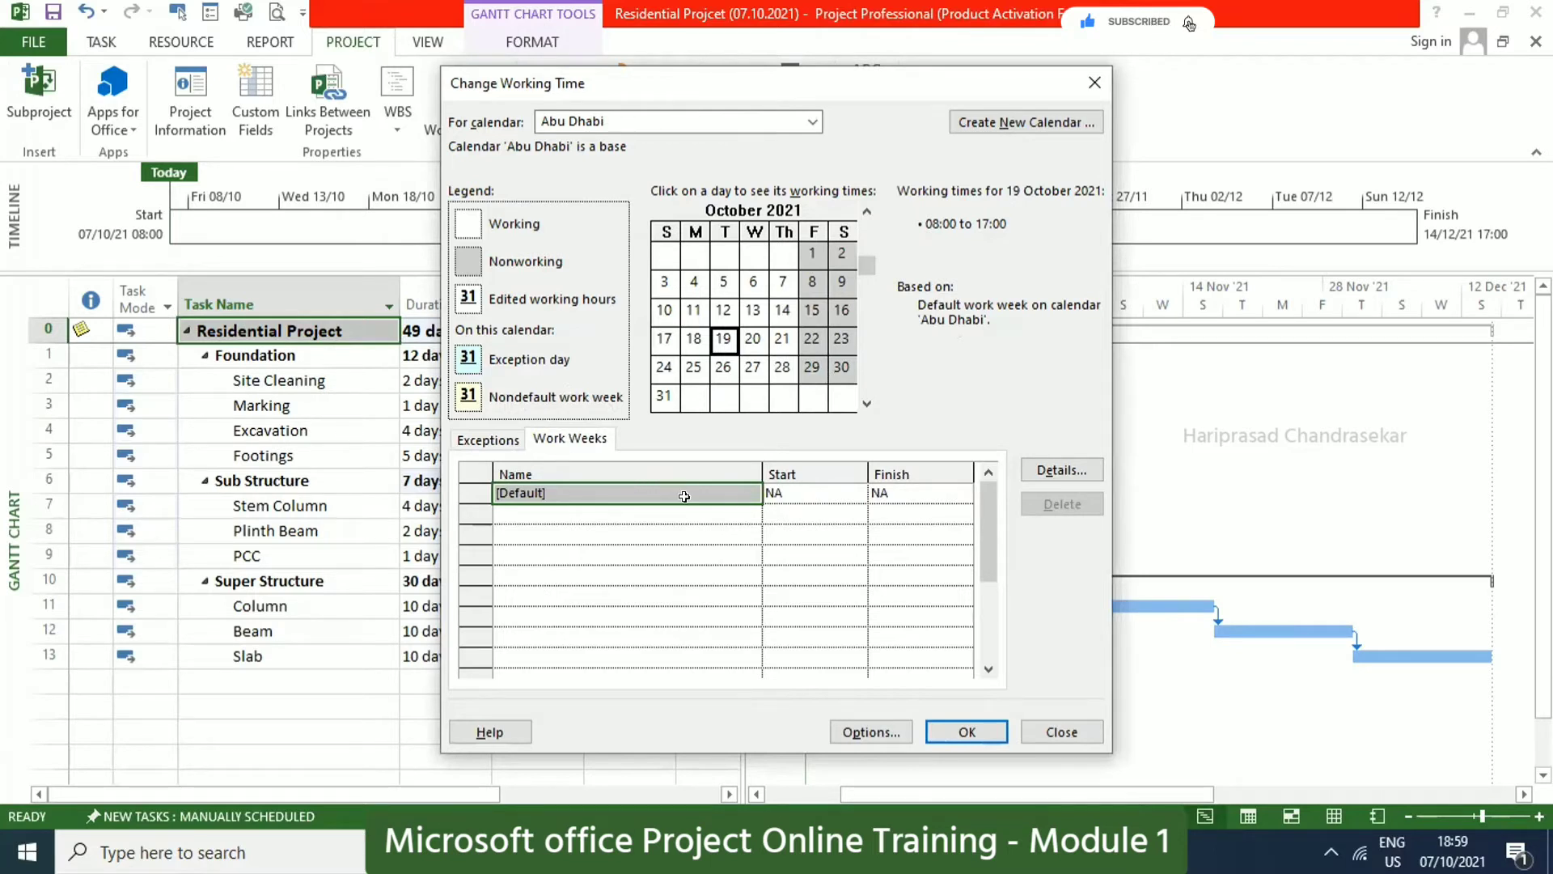
click(503, 441)
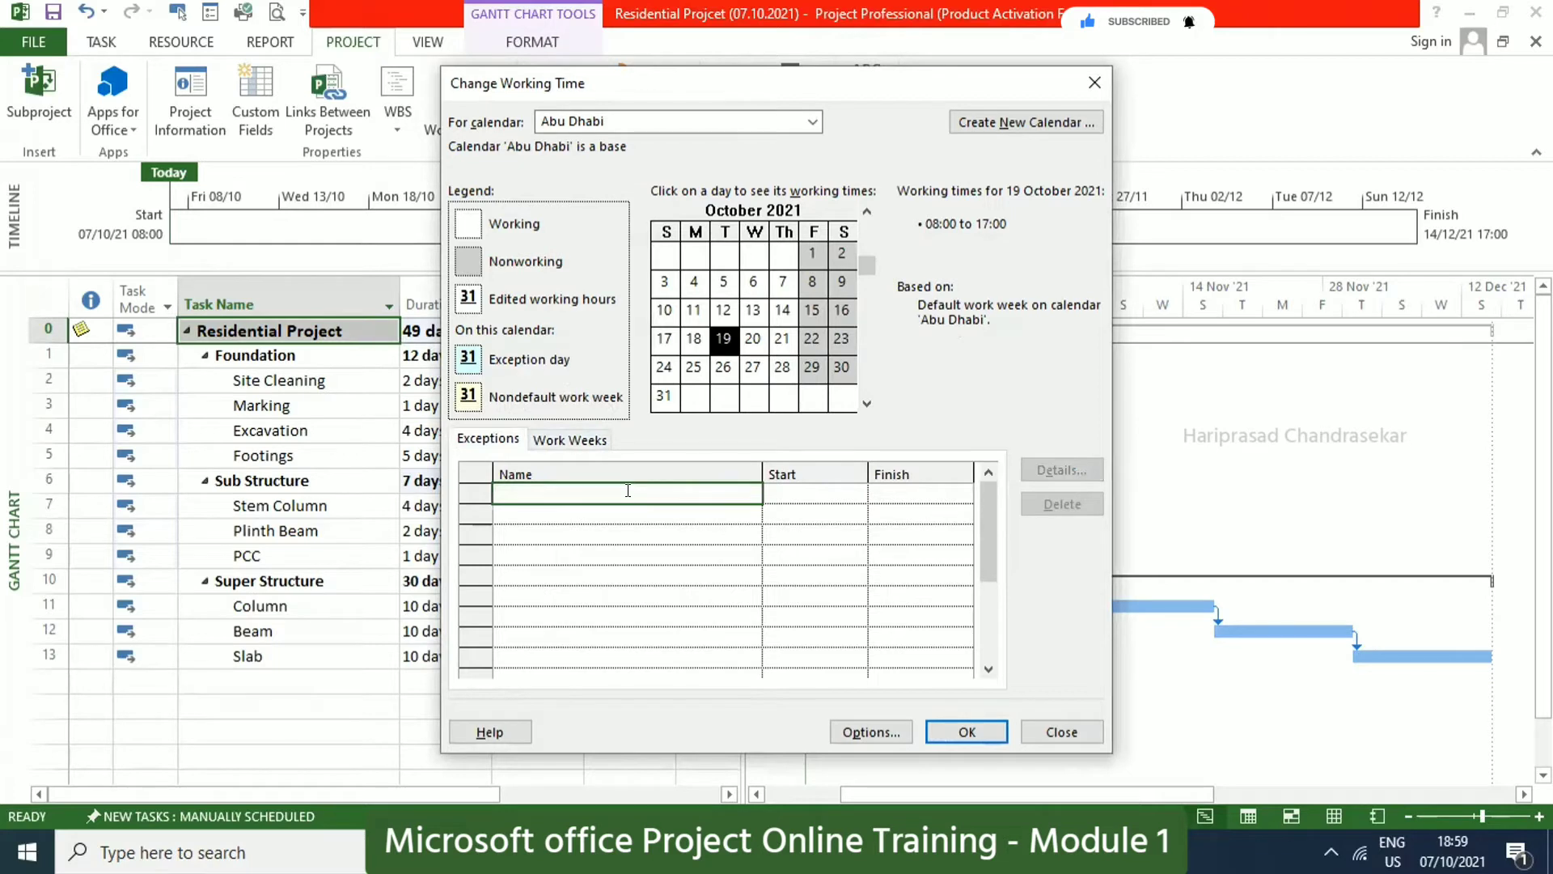
text(National Day)
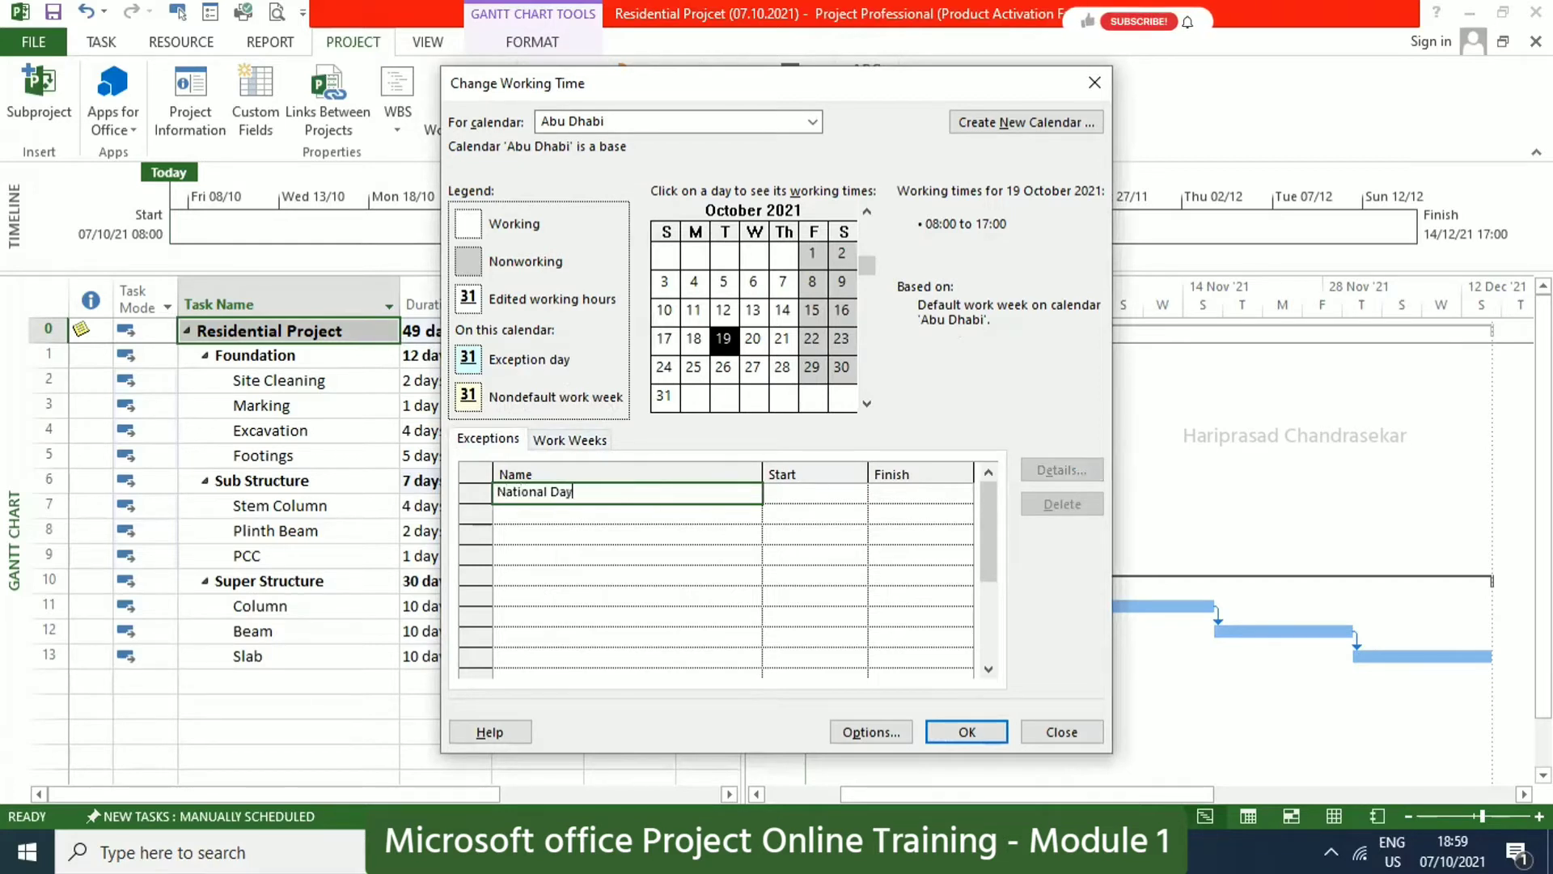
key(Return)
click(777, 492)
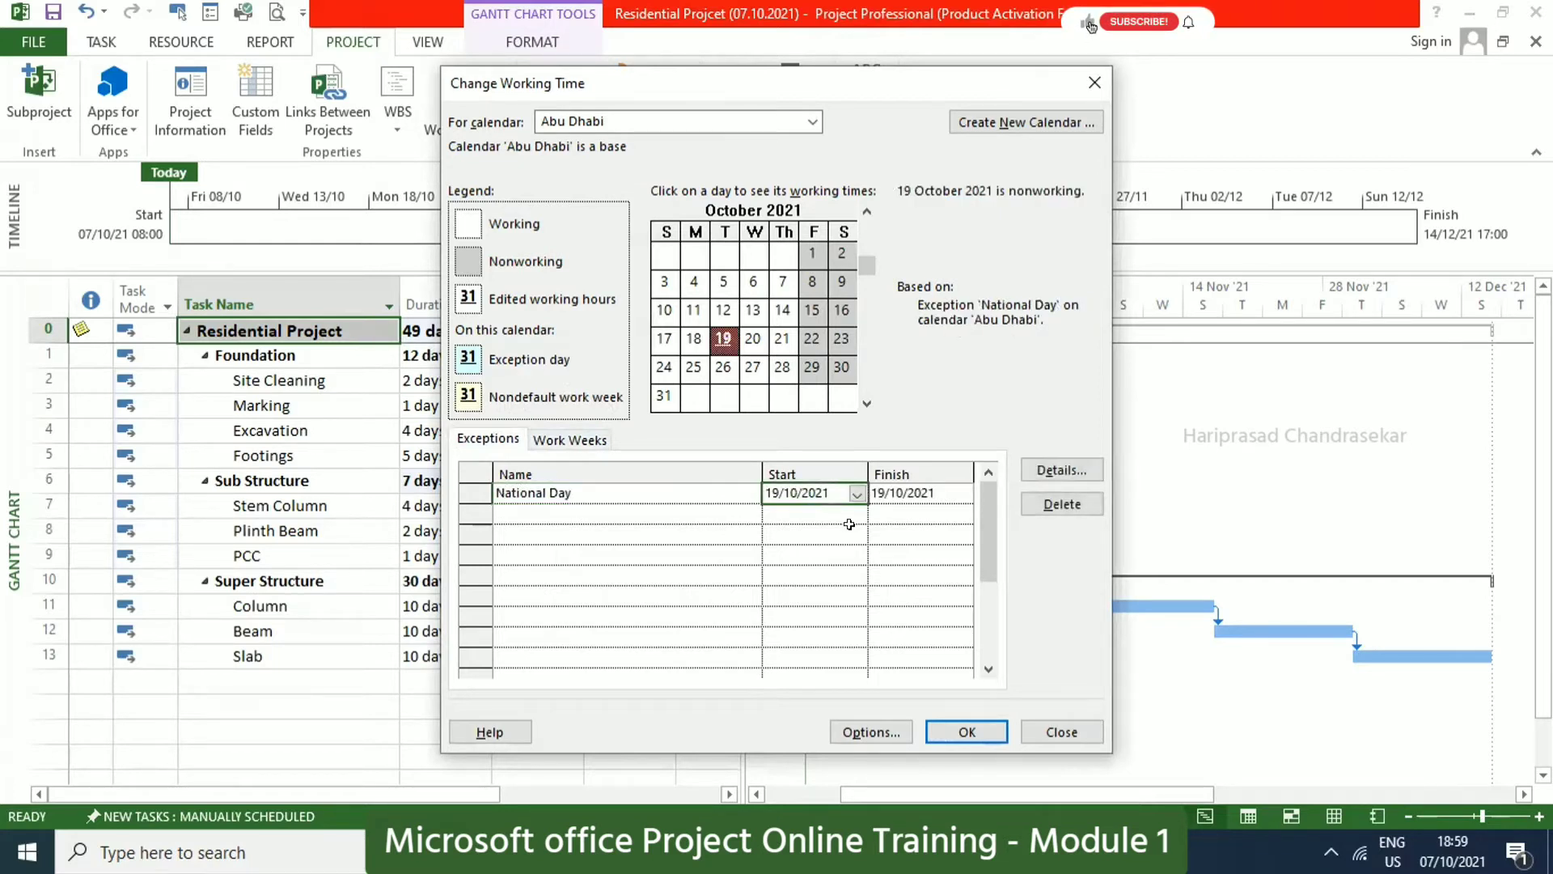
Make the National Day exception a nonworking day that recurs yearly on 02 November.
click(1040, 473)
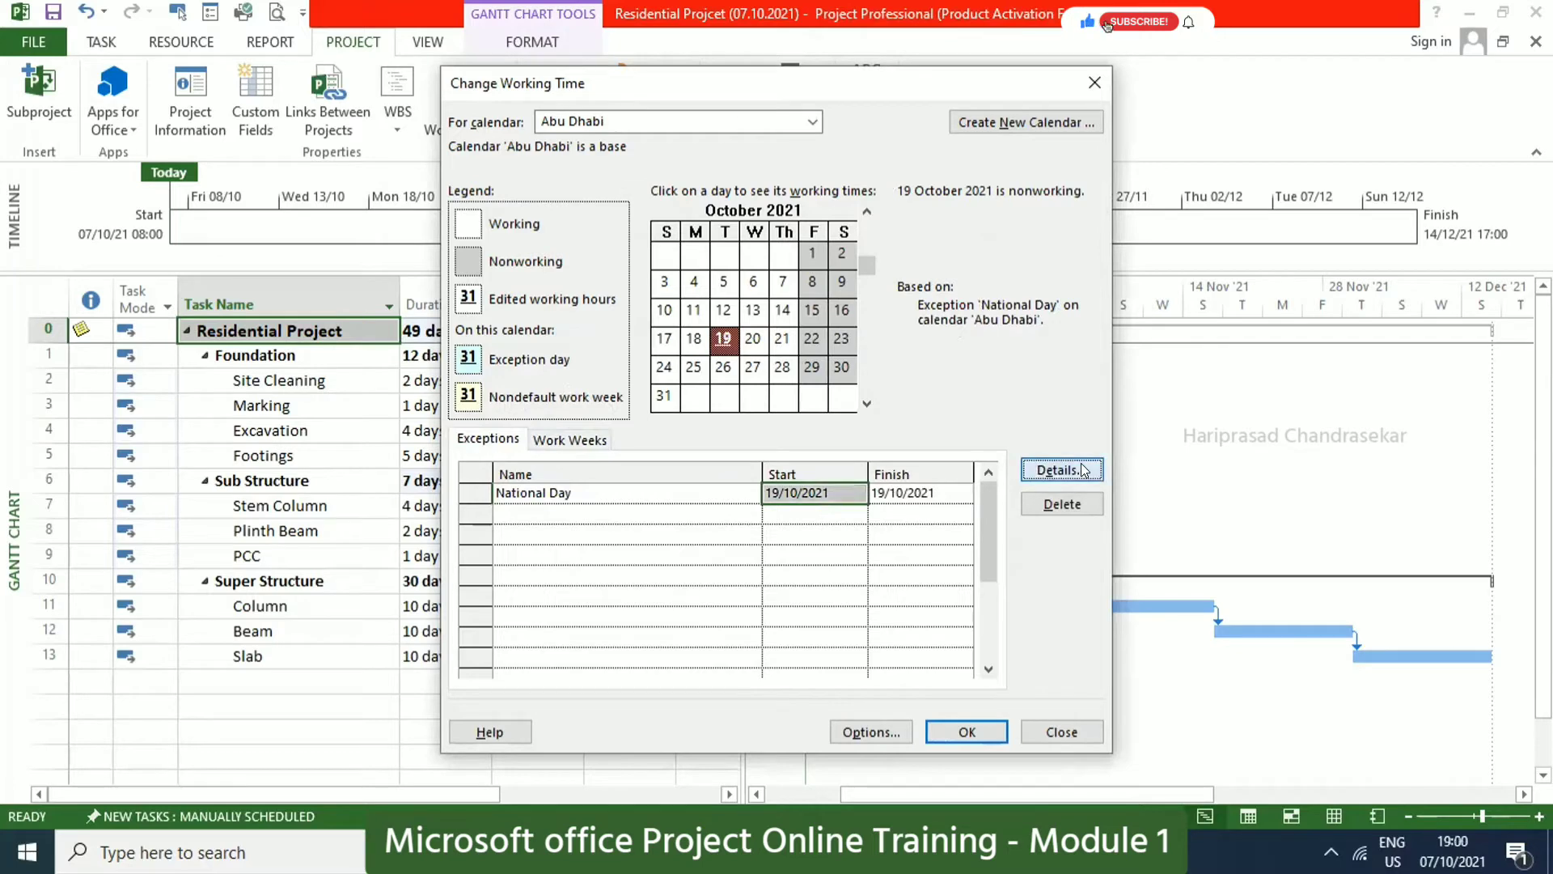
click(1040, 475)
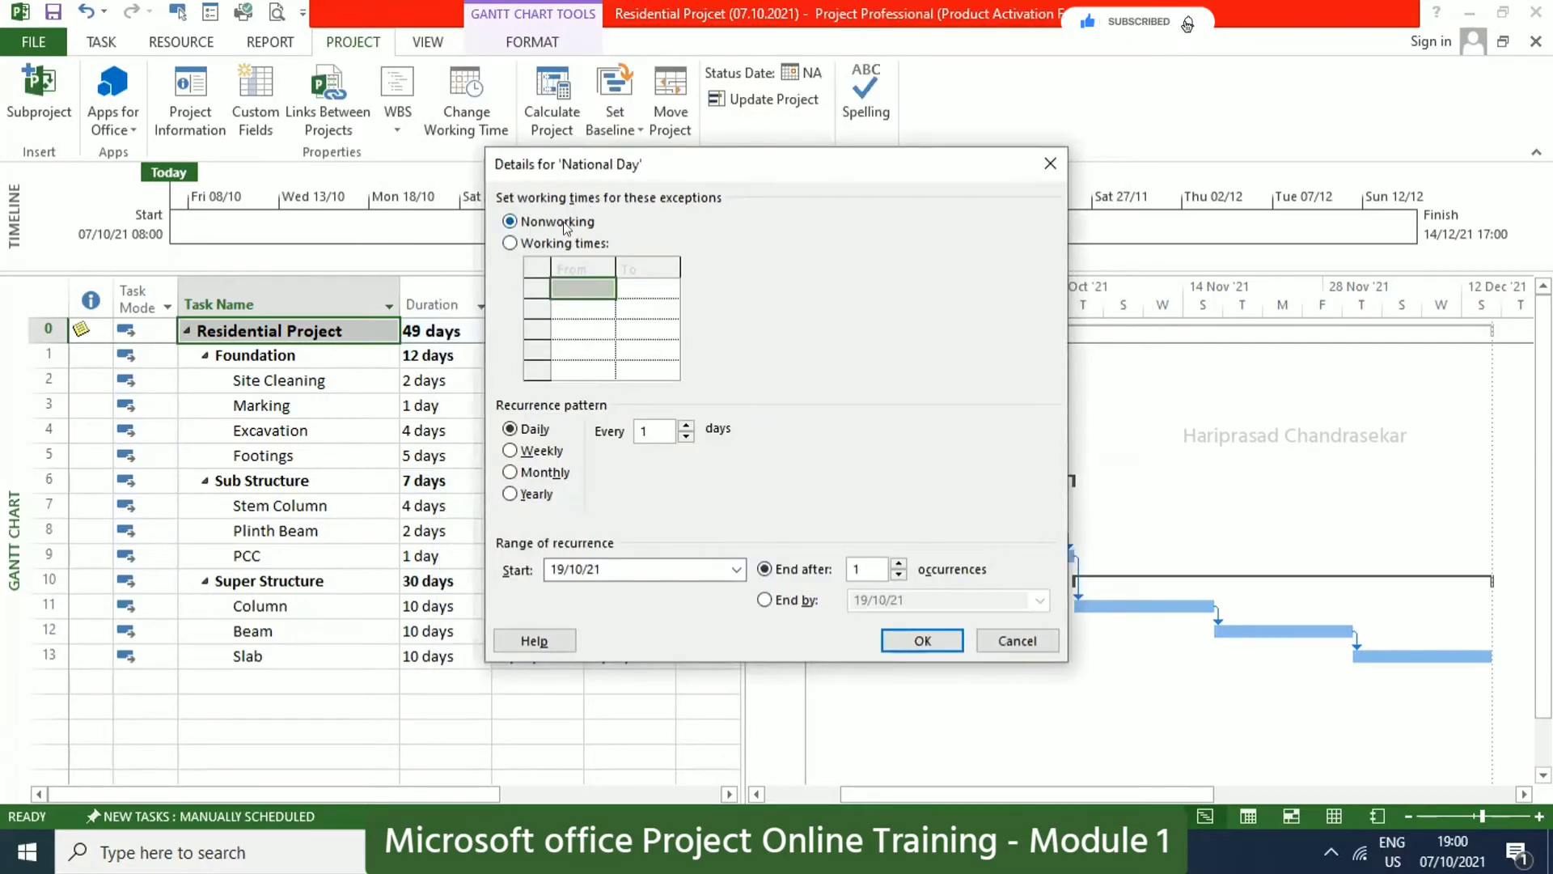
click(534, 495)
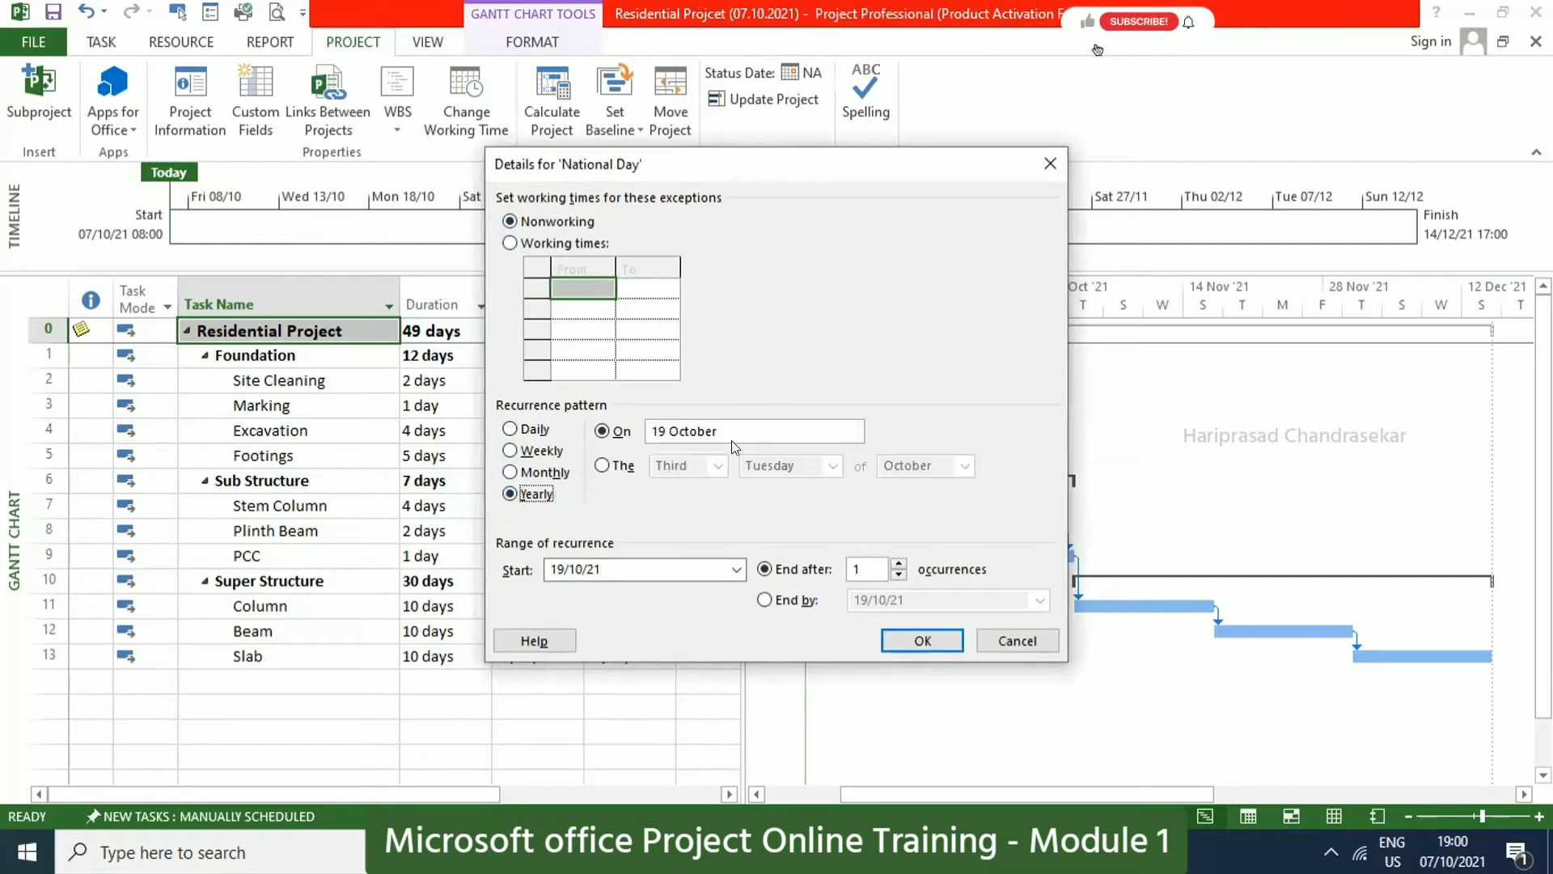
click(737, 429)
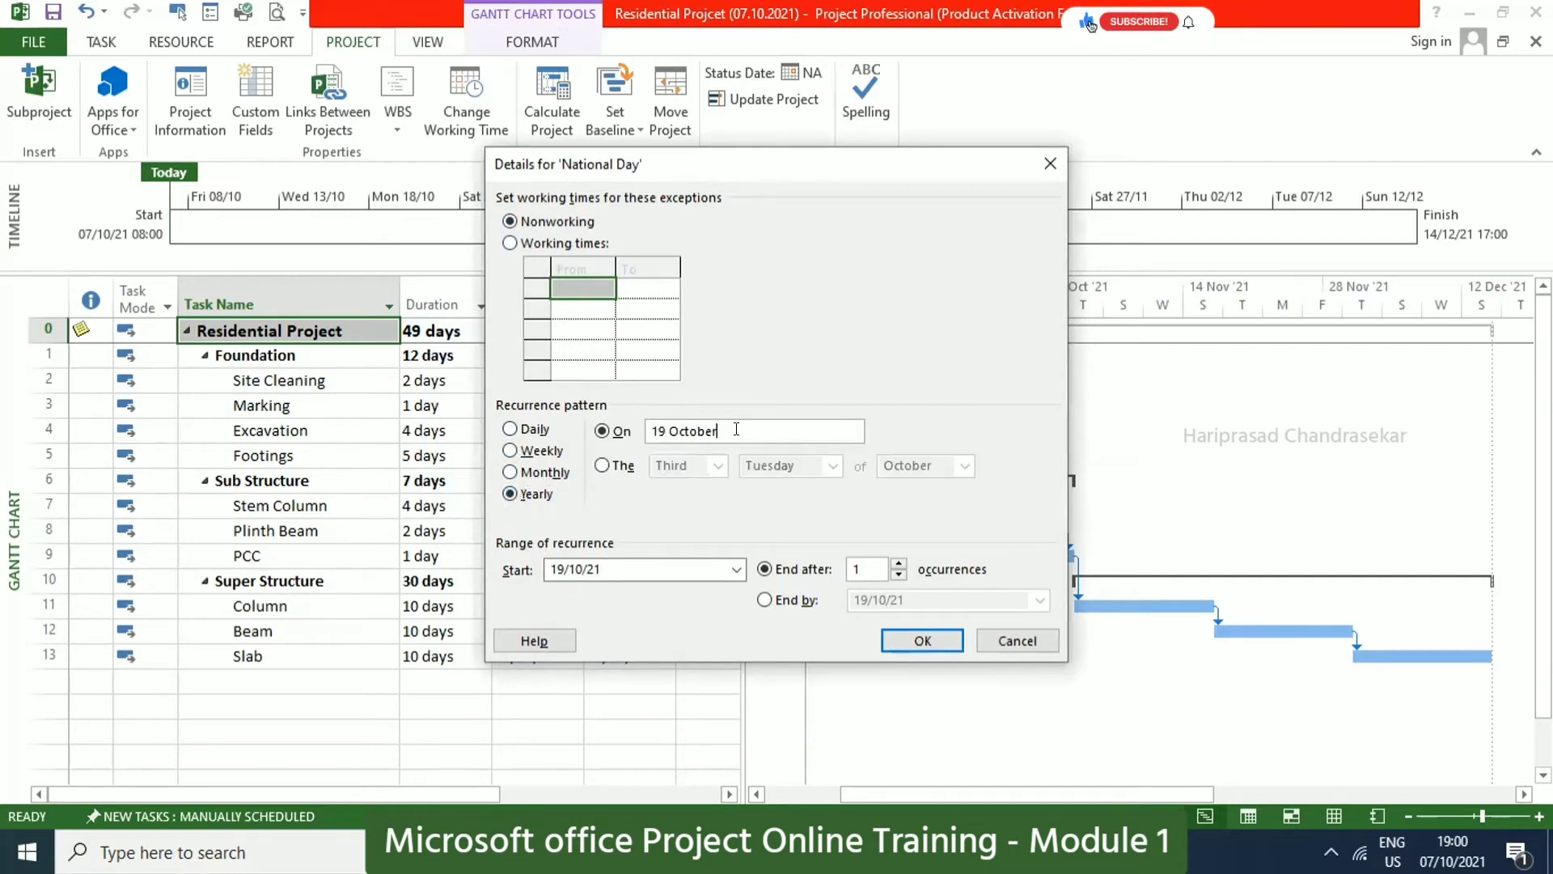
click(659, 430)
text(02 )
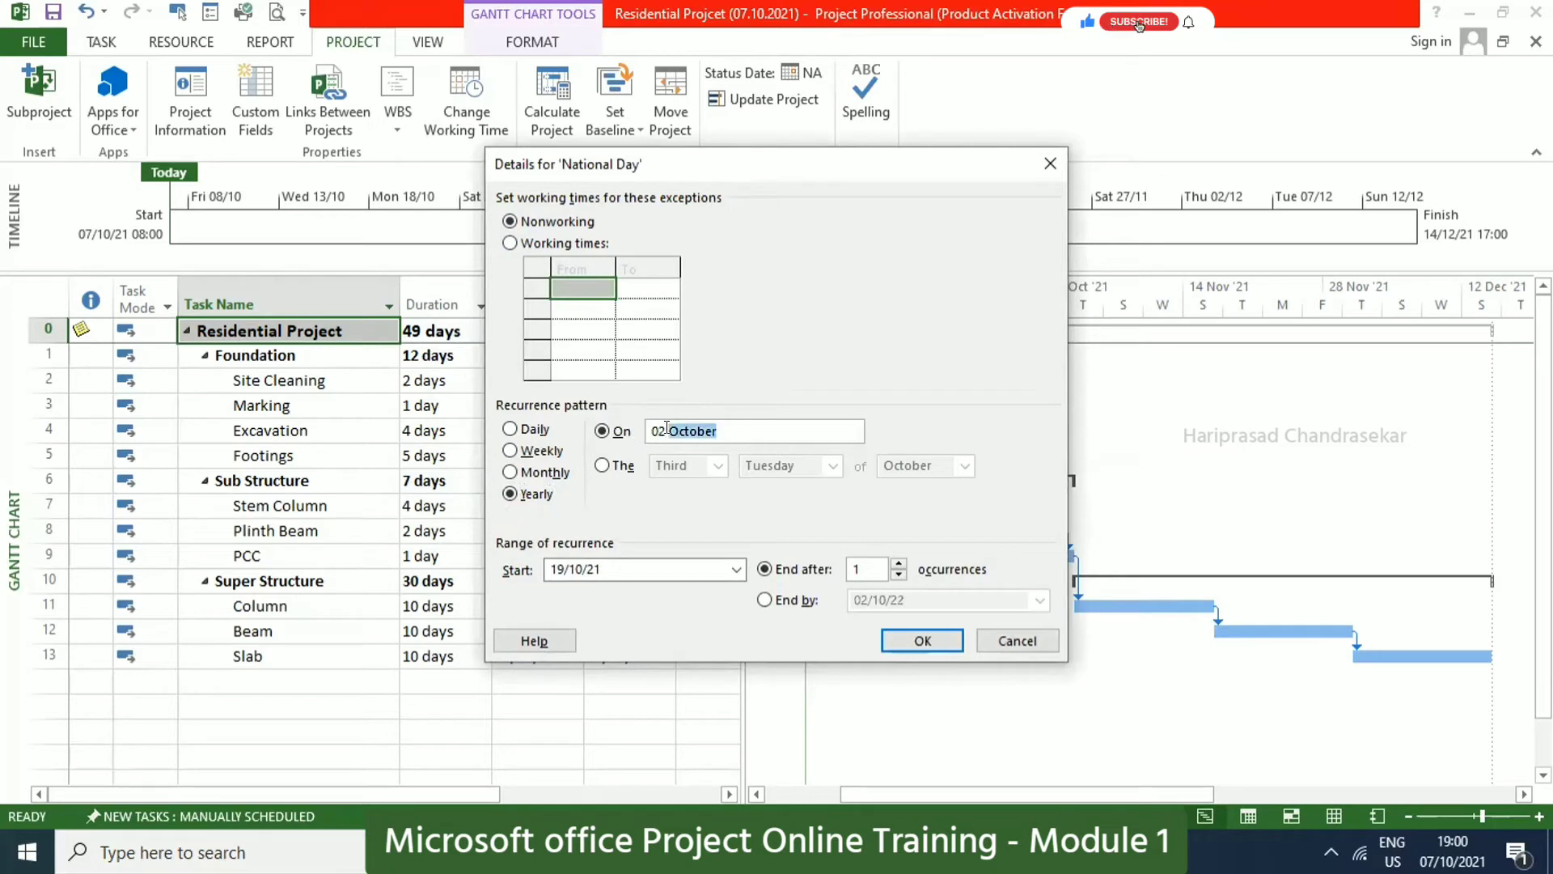
text(Nov)
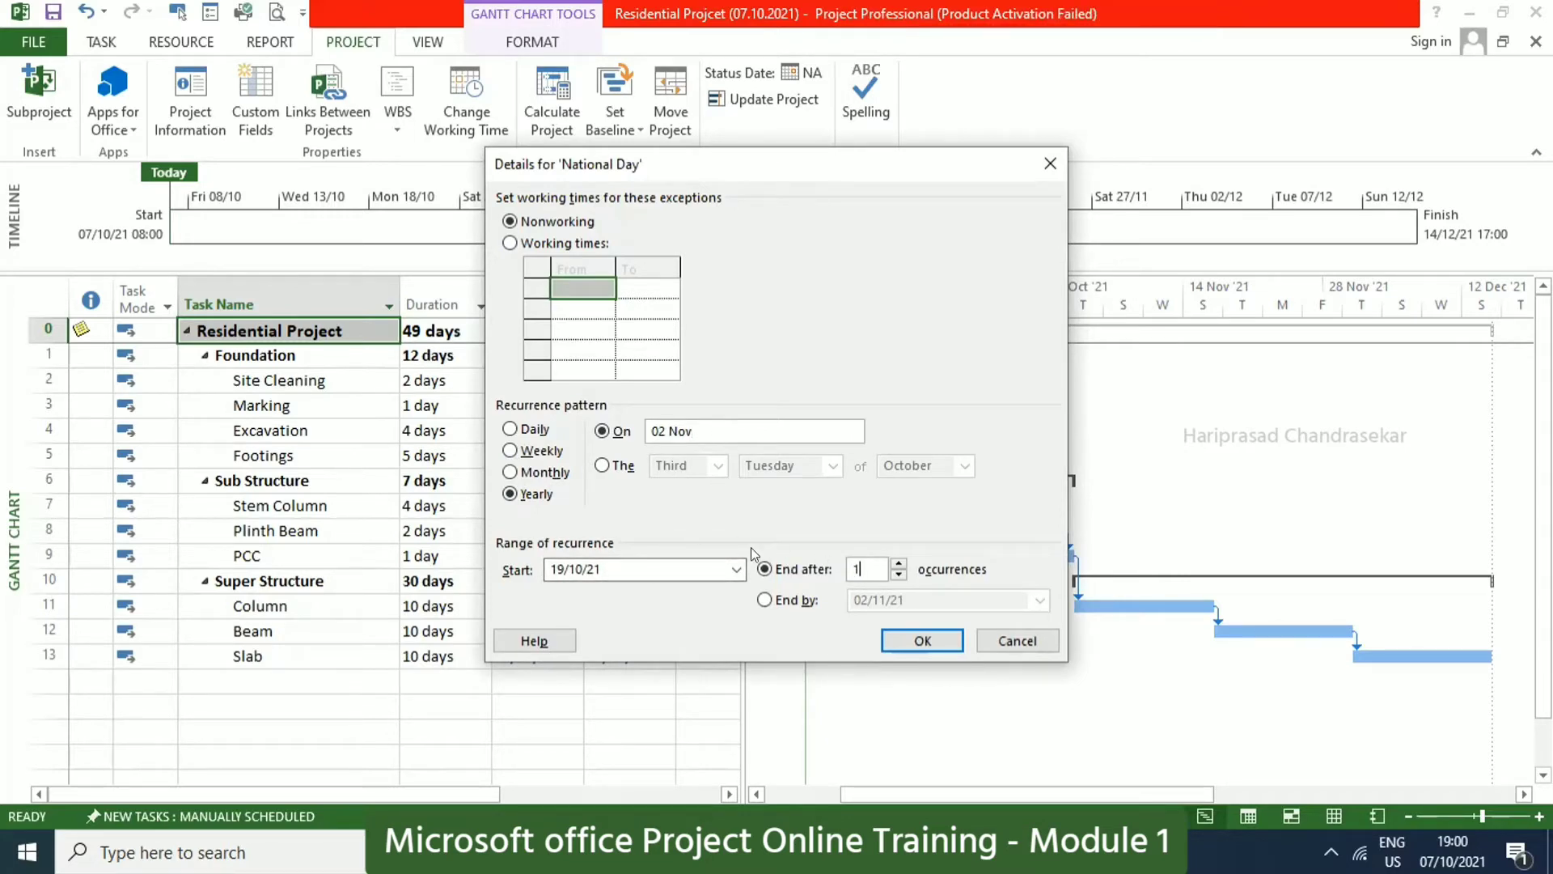
click(922, 640)
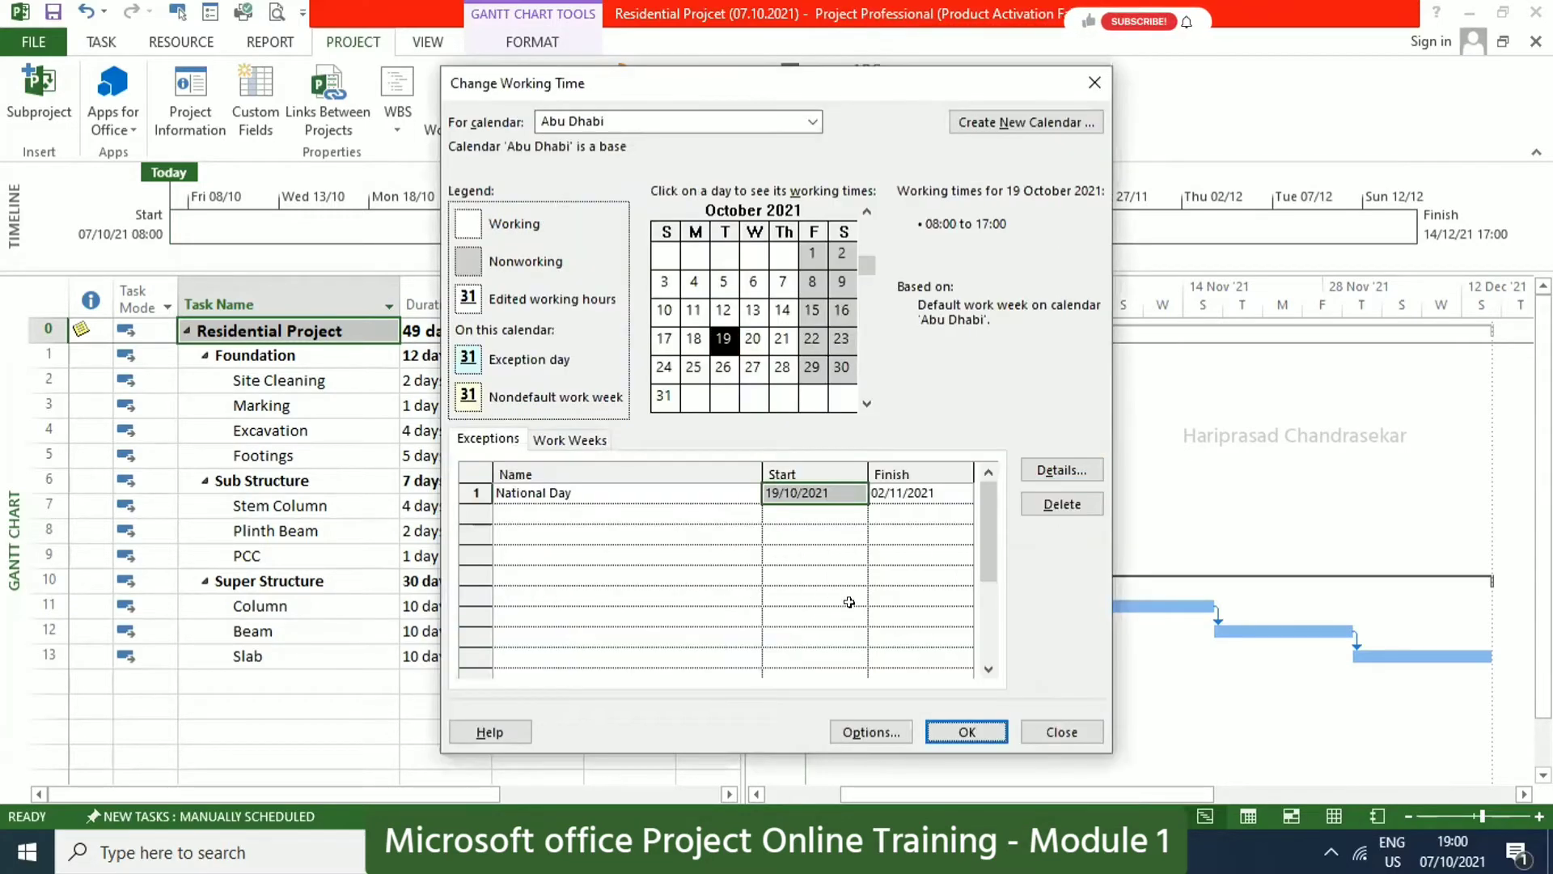
Set the National Day exception's recurrence to end after 100 occurrences.
click(1062, 470)
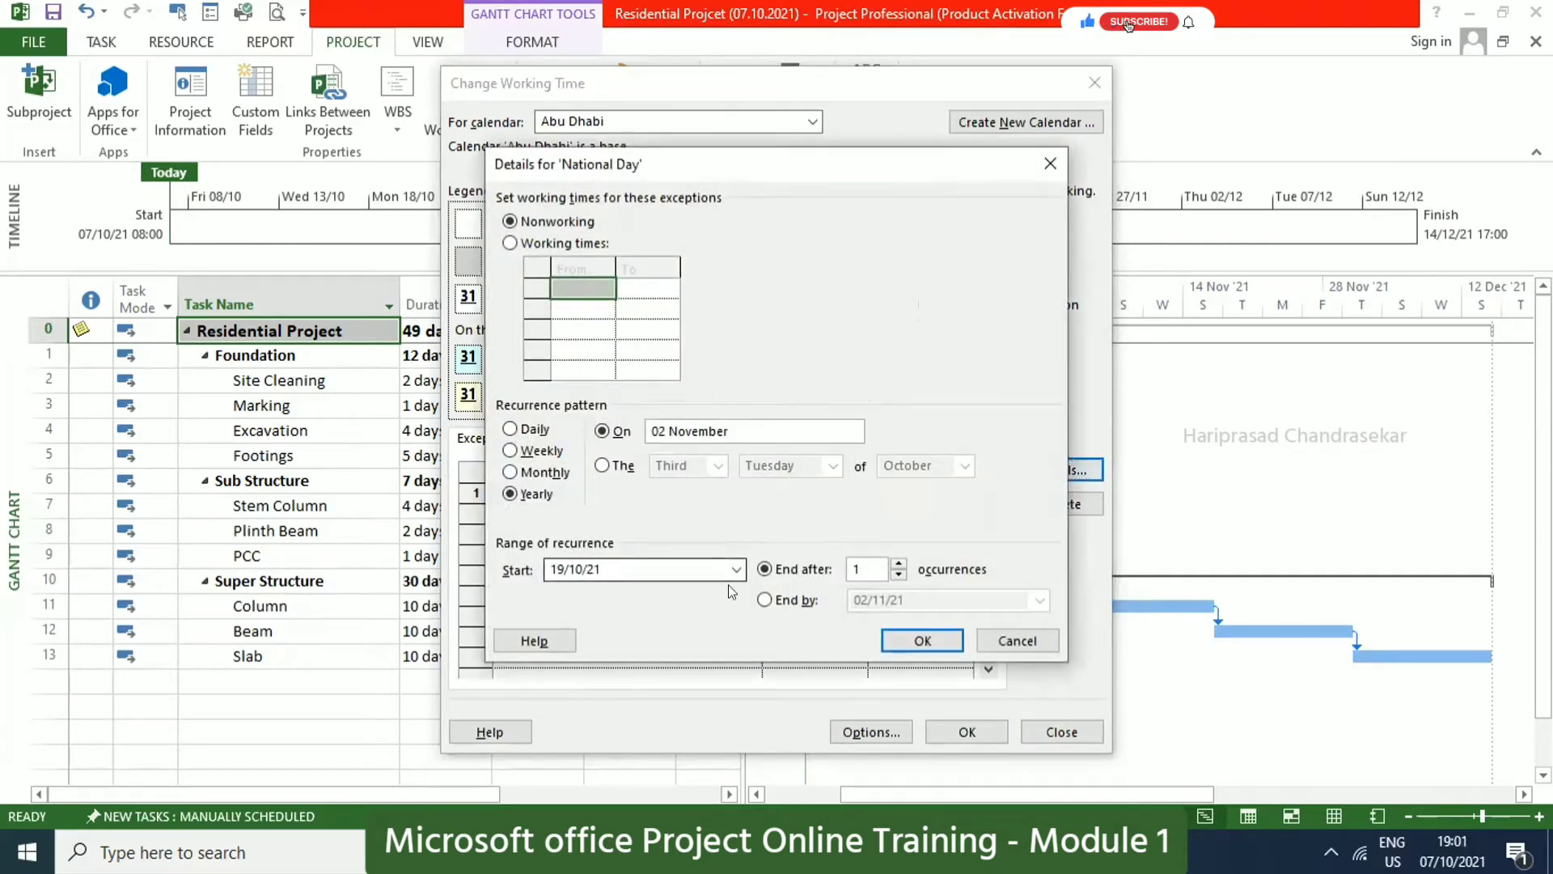
click(797, 563)
text(100)
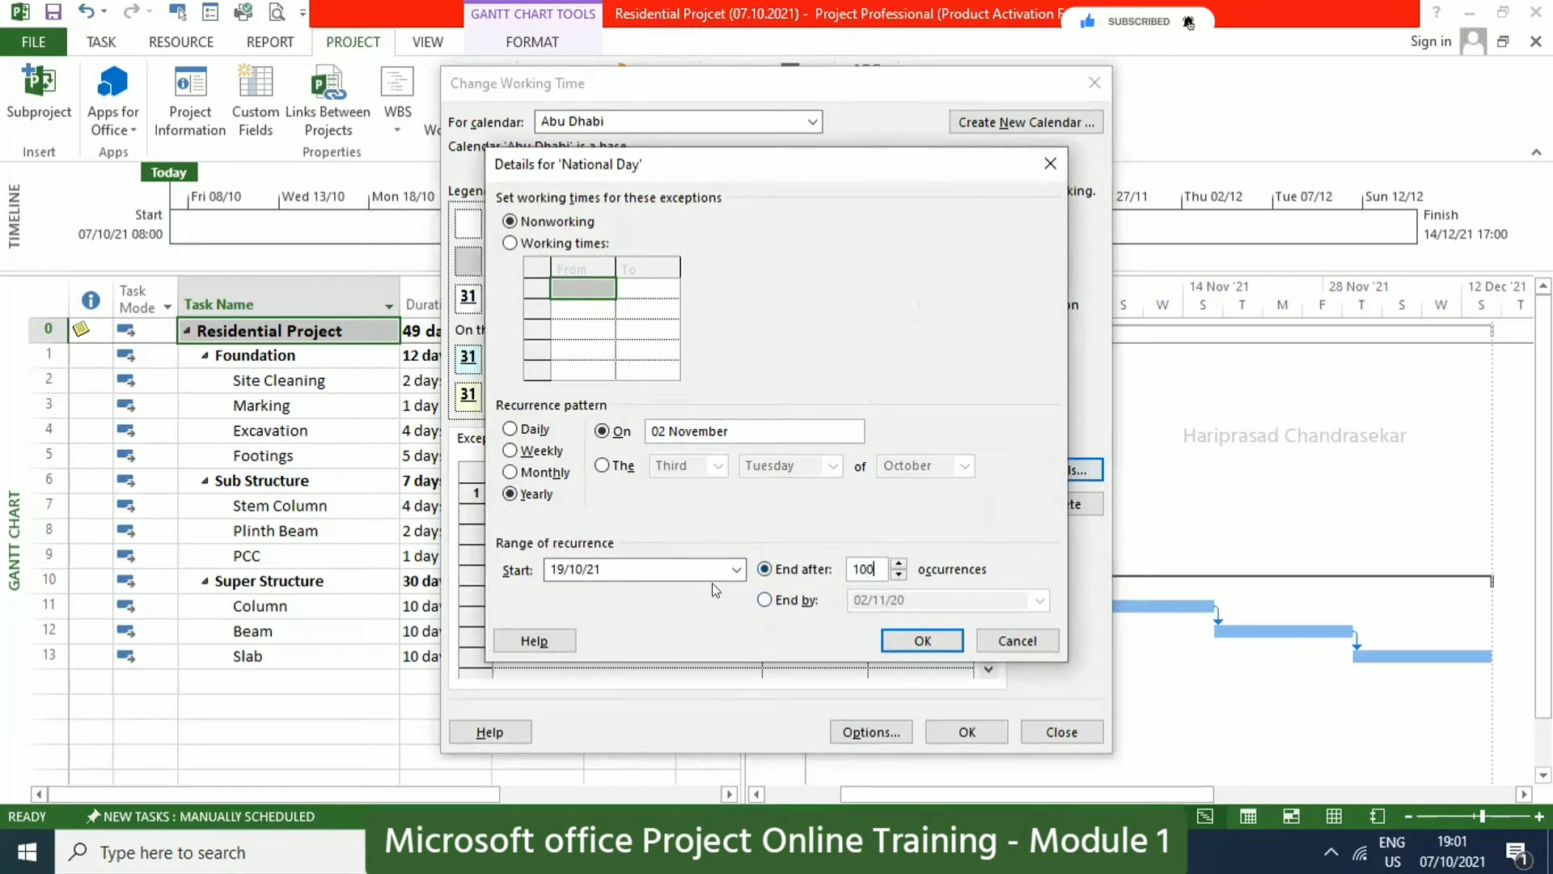
click(897, 633)
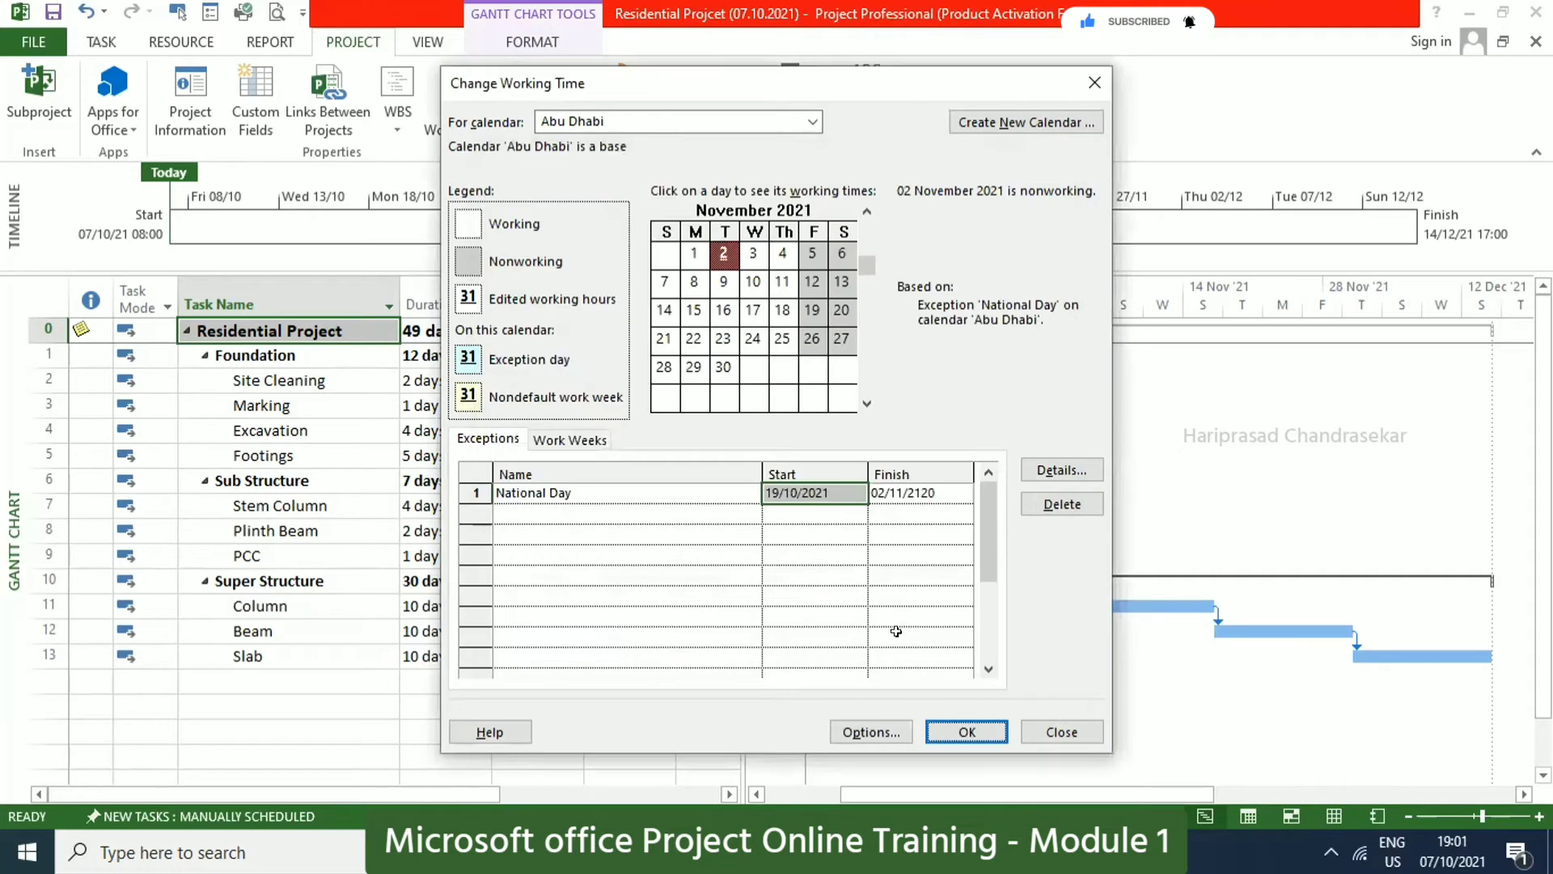
Check the recurring National Day exception in the calendar months from November 2021 to January 2023, and save the Abu Dhabi calendar.
click(750, 259)
click(829, 493)
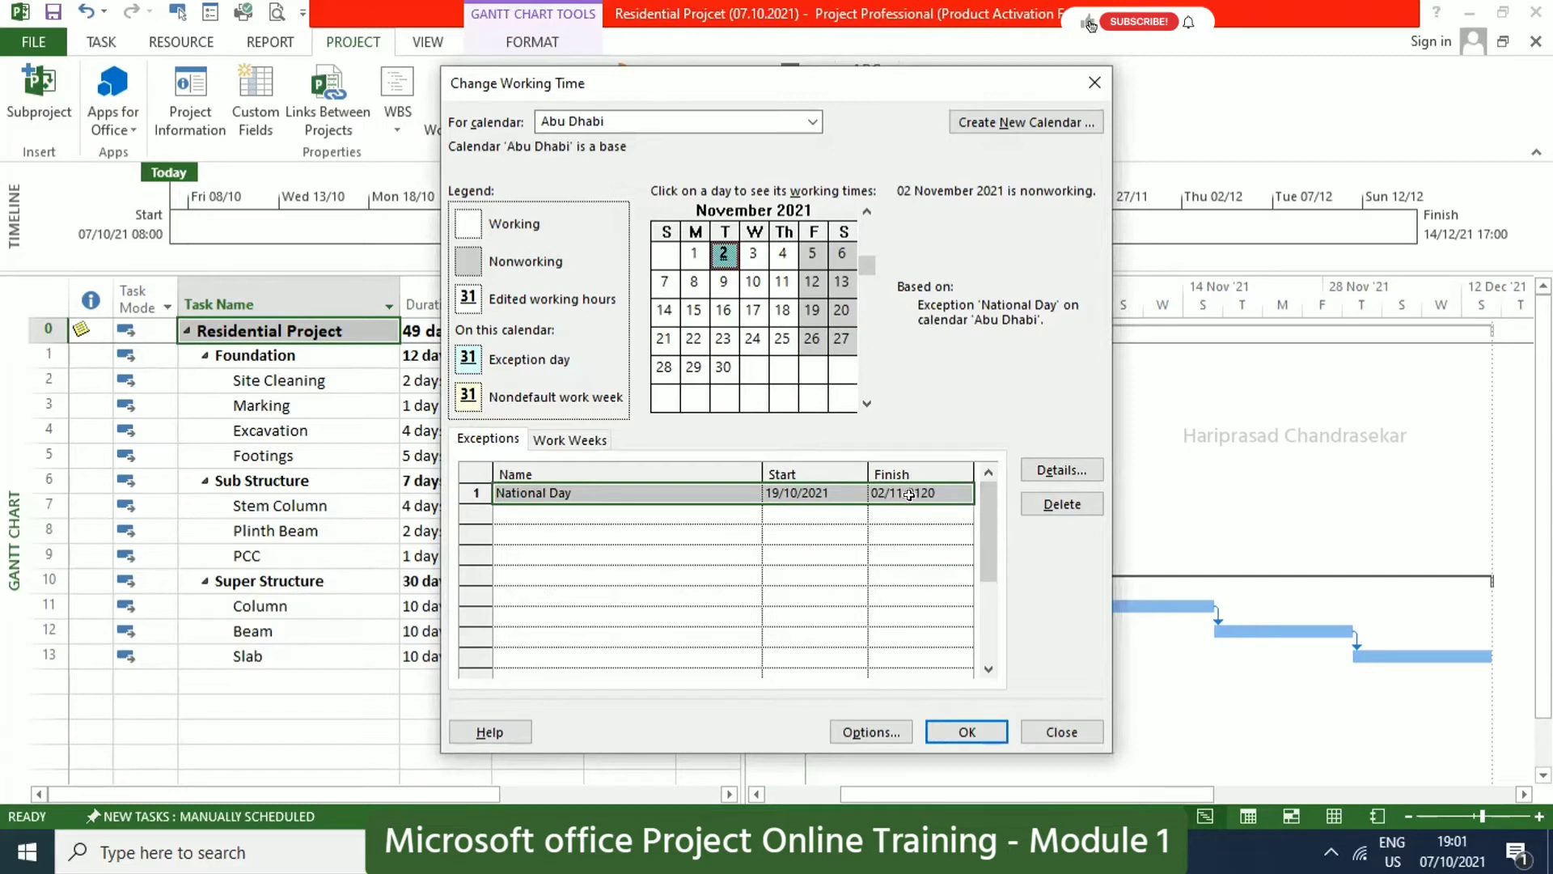
click(866, 397)
click(865, 397)
click(865, 397)
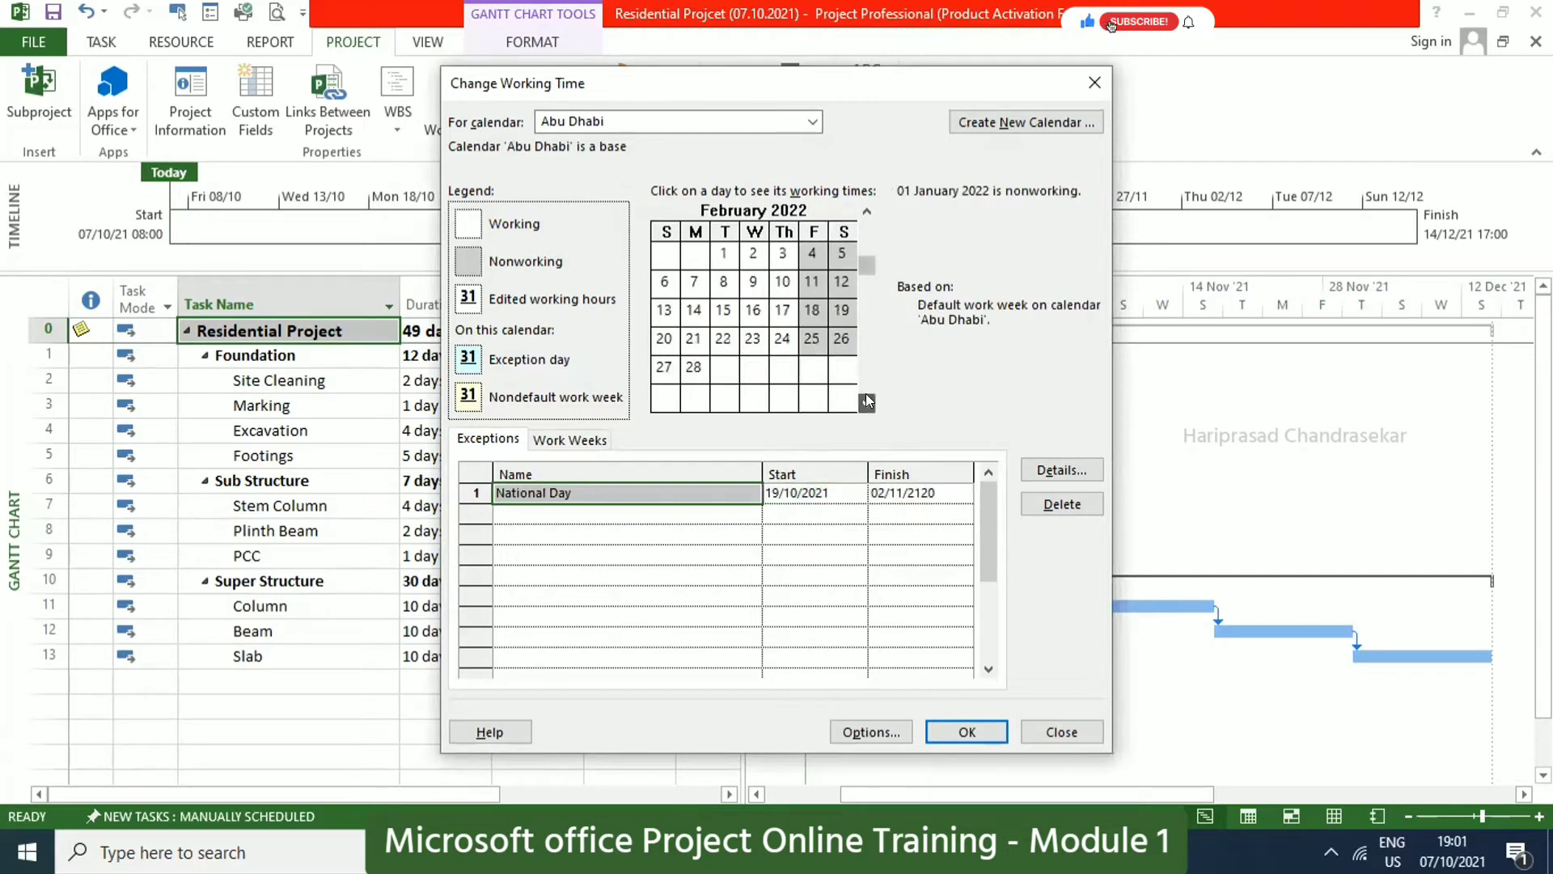
click(866, 396)
click(866, 397)
click(865, 397)
click(866, 396)
click(866, 397)
click(866, 397)
click(866, 396)
click(866, 397)
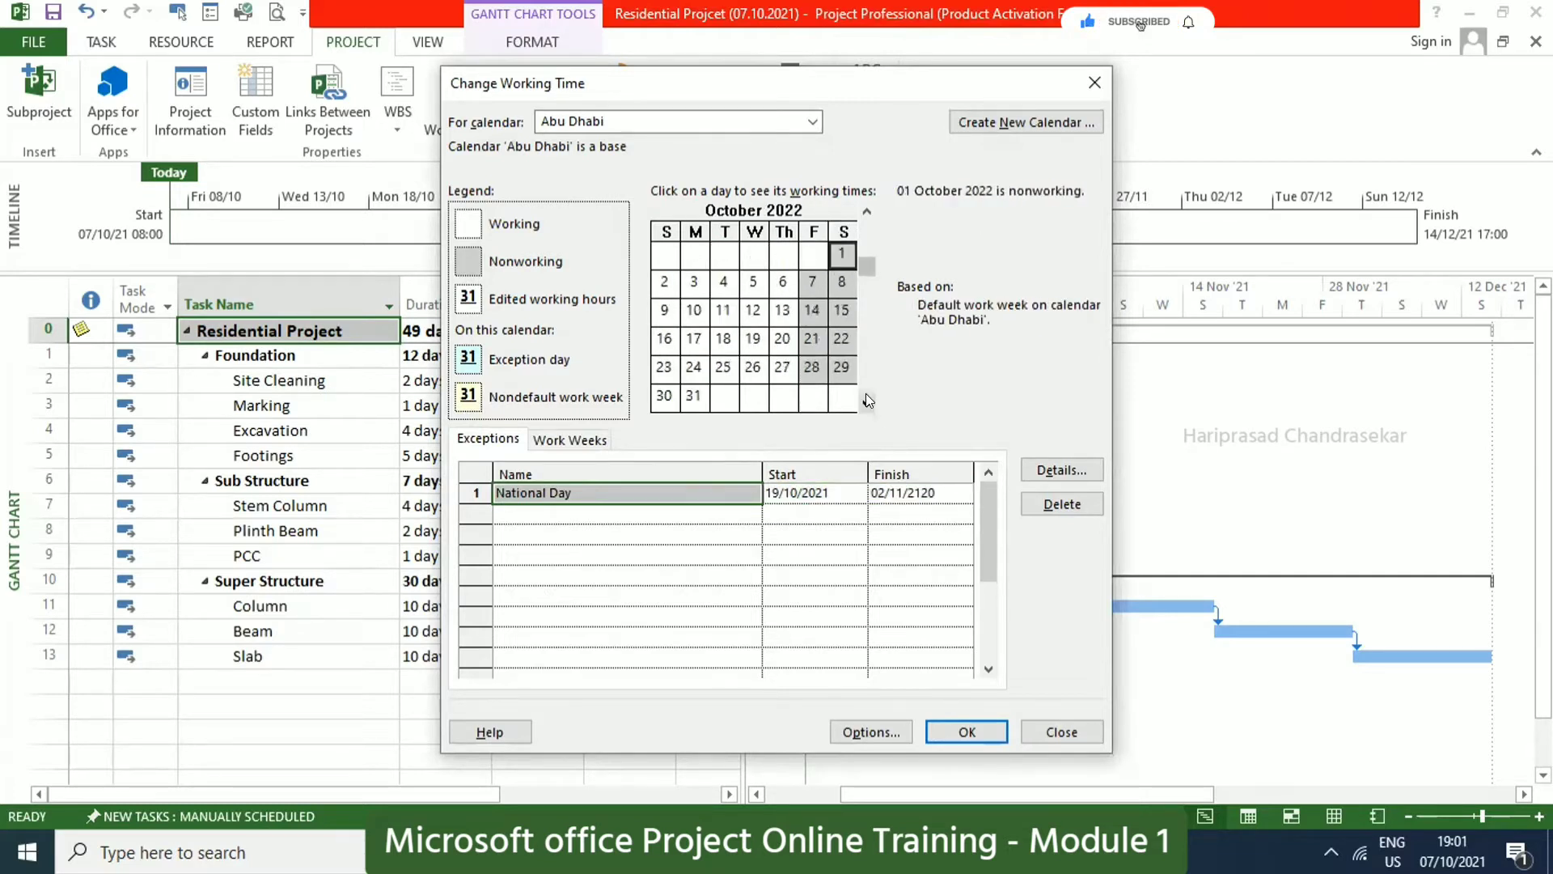
click(868, 399)
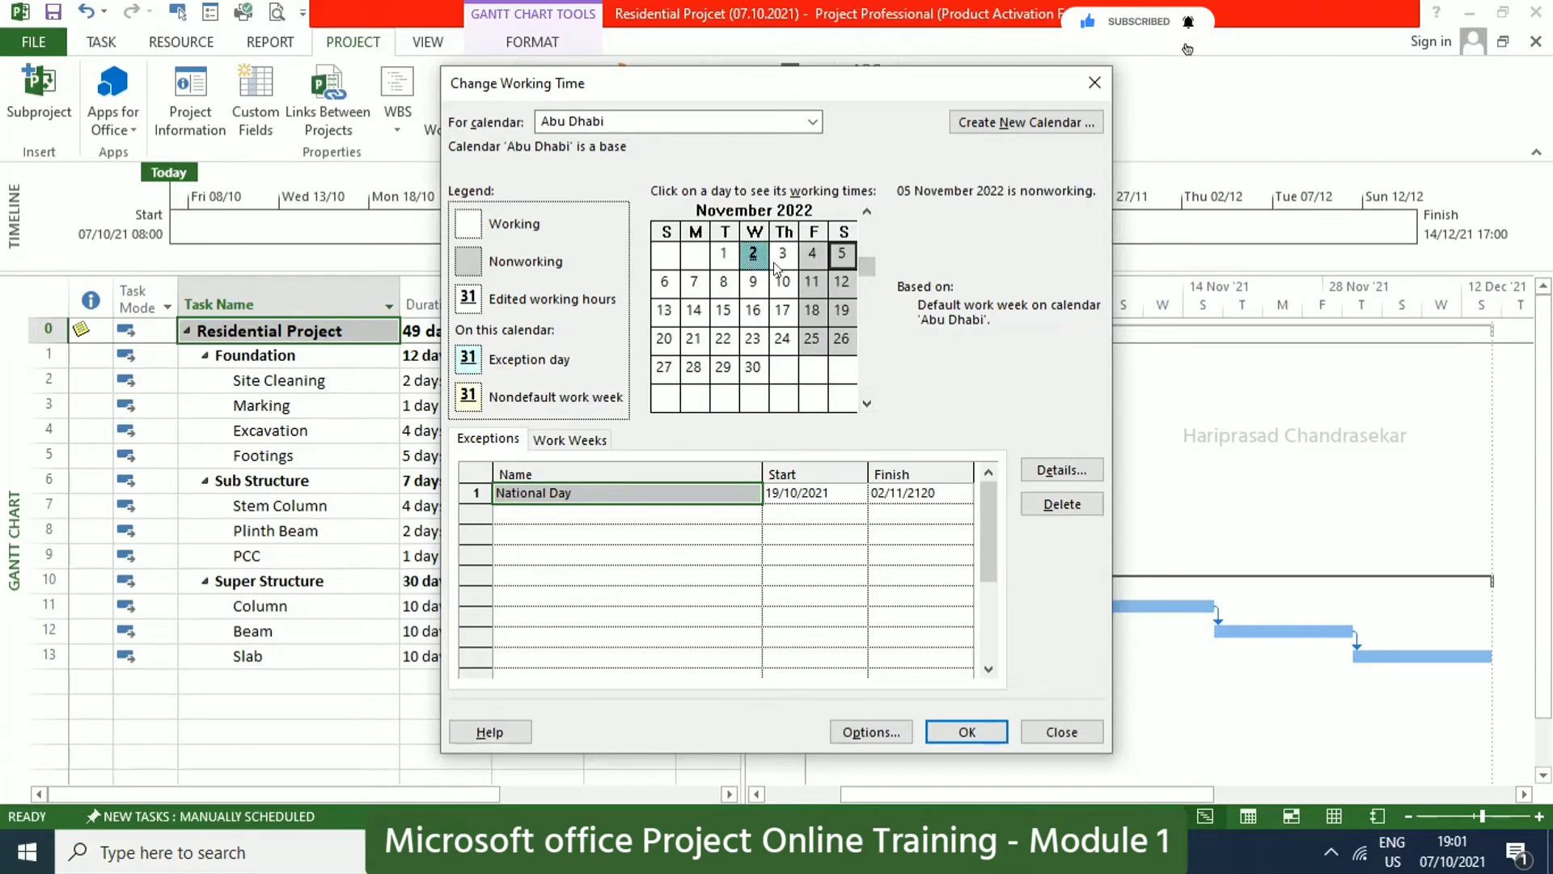
click(867, 403)
click(867, 403)
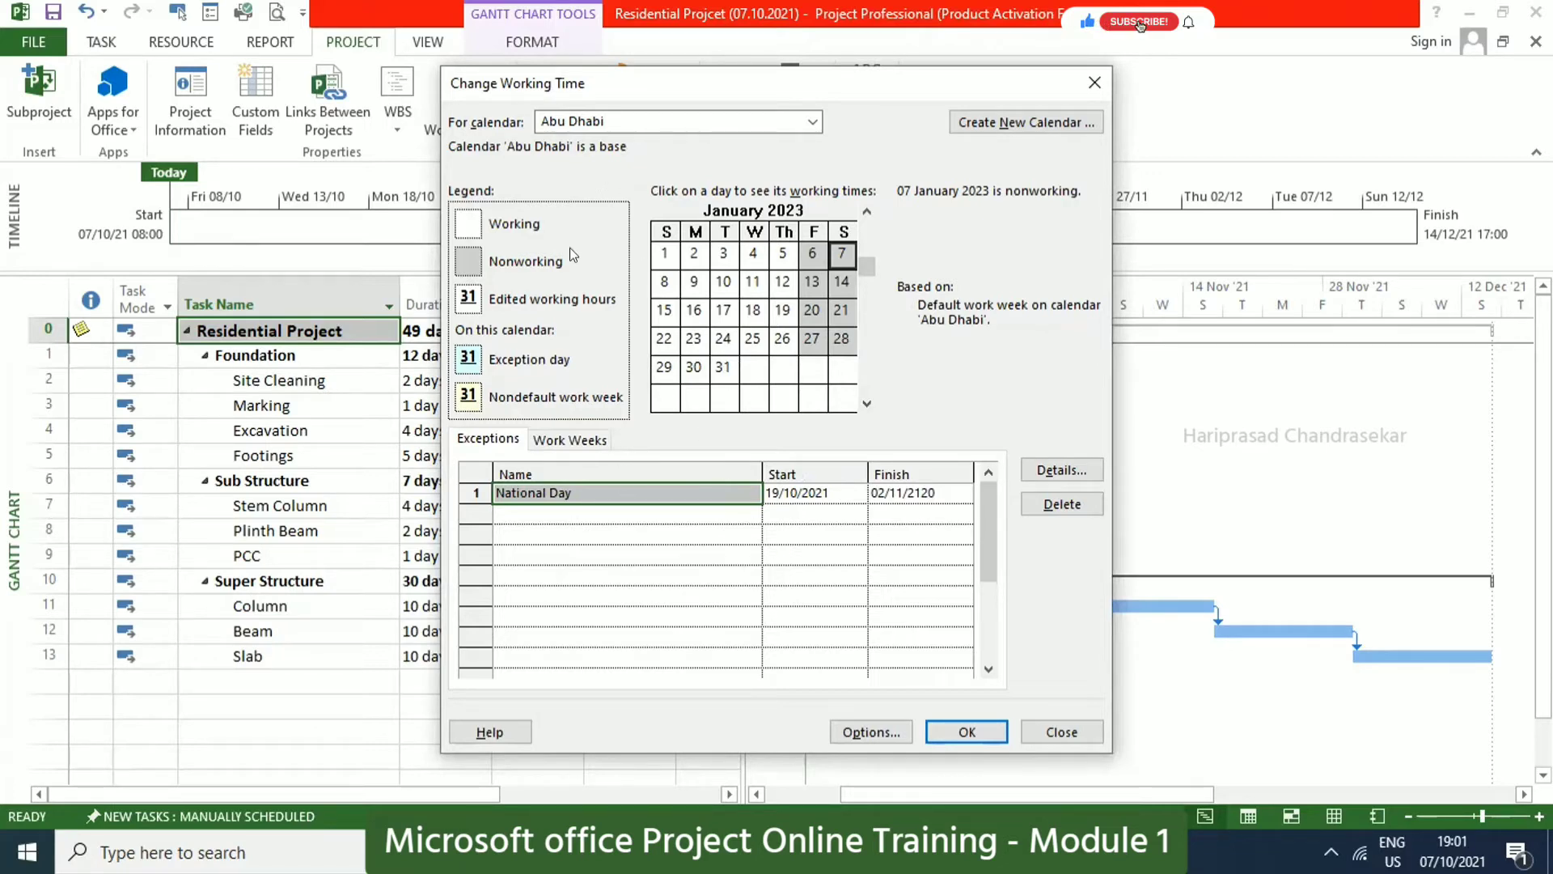
click(984, 731)
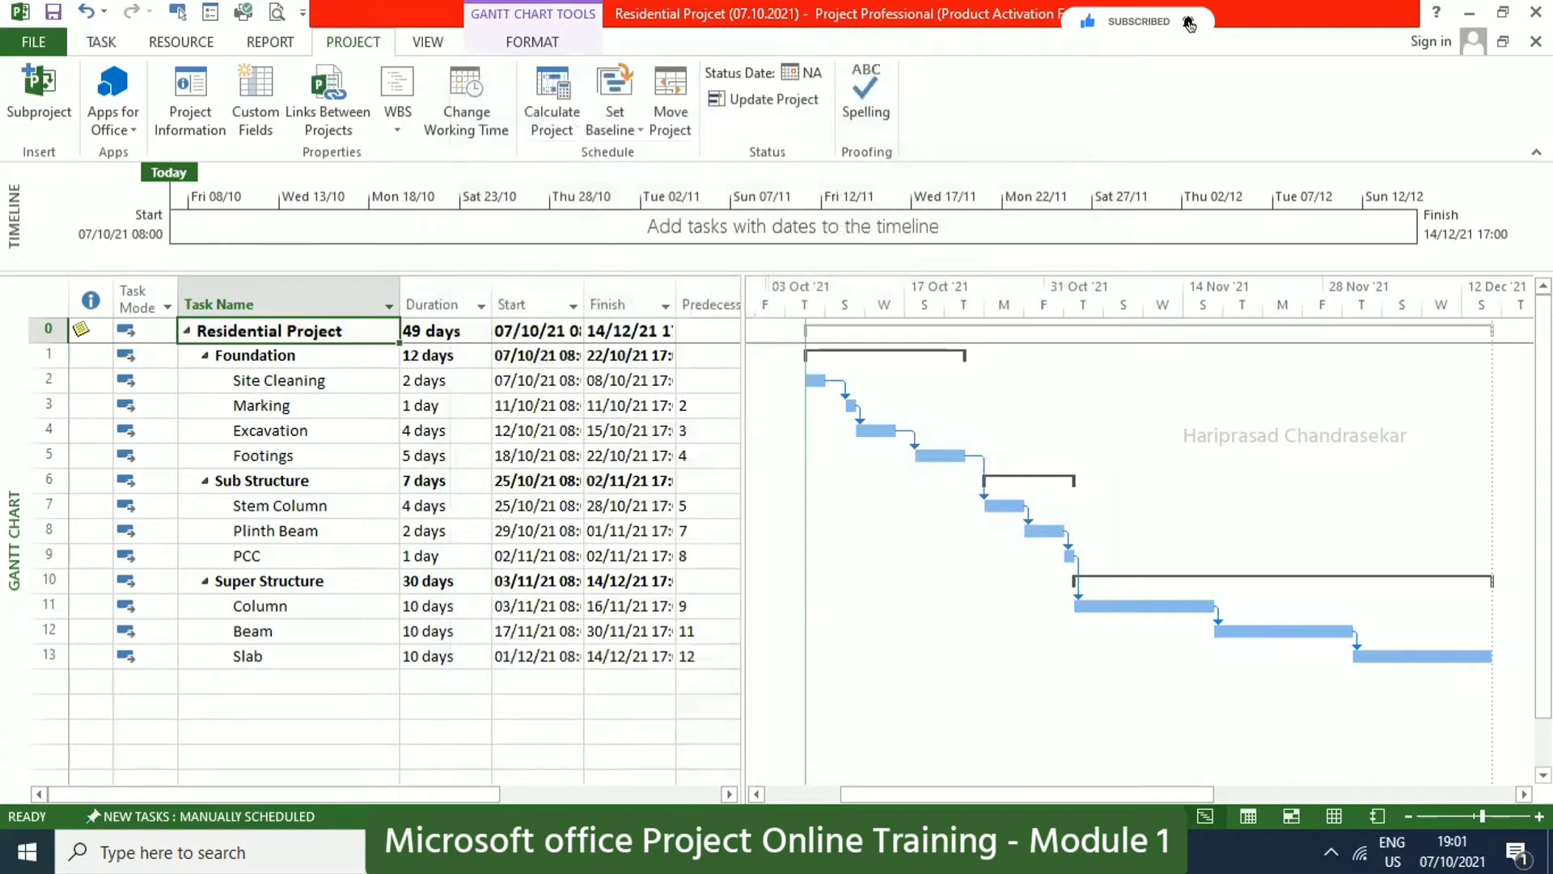
Reopen the working time settings and examine the list of available calendars, leaving the settings unchanged.
click(465, 99)
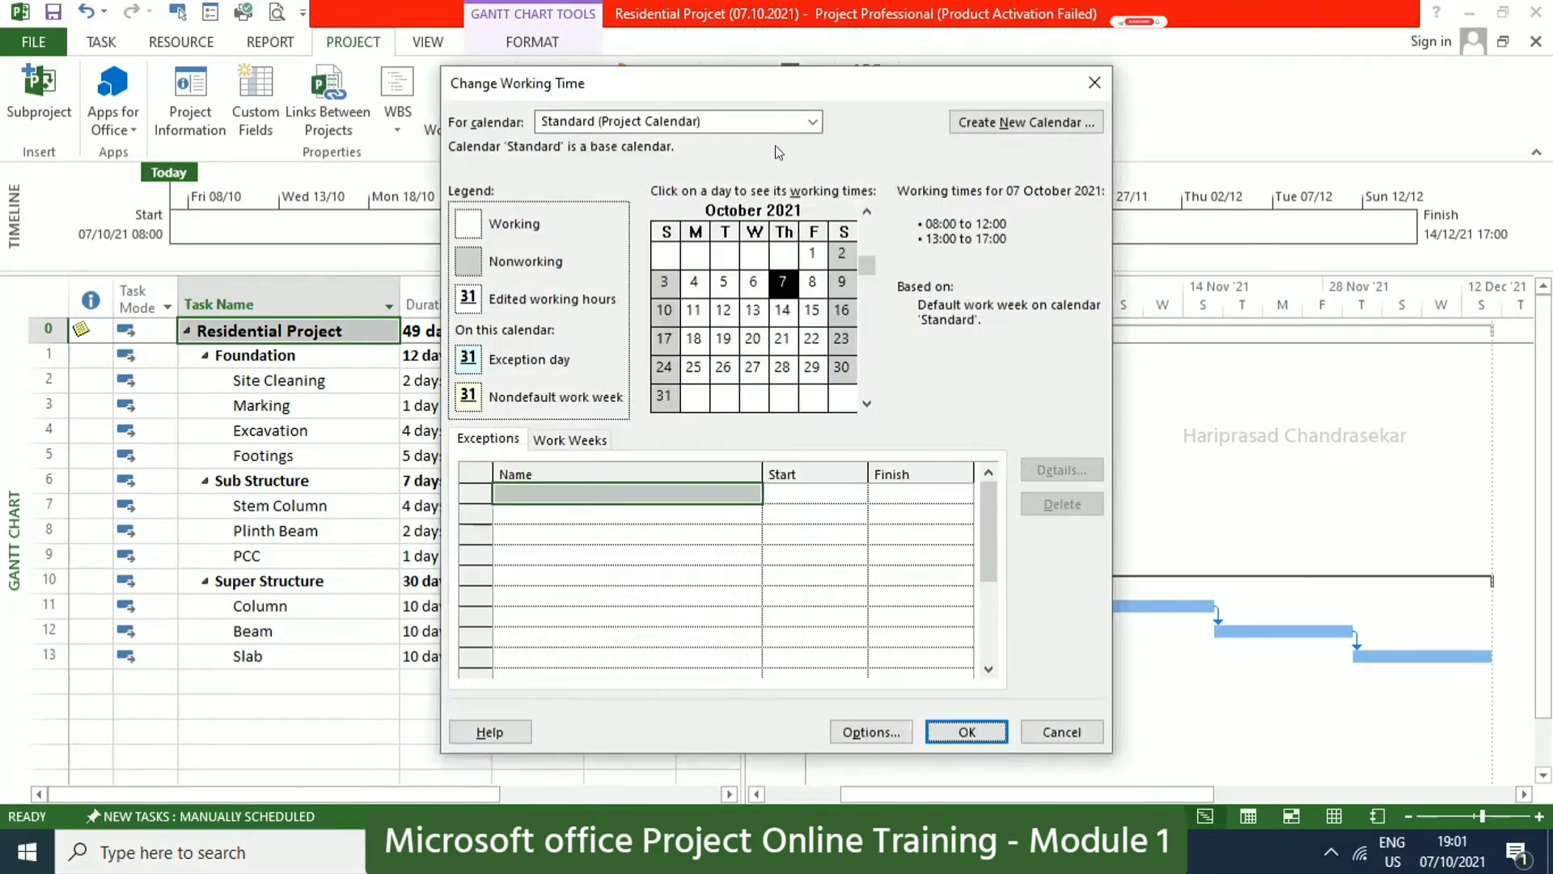
click(712, 121)
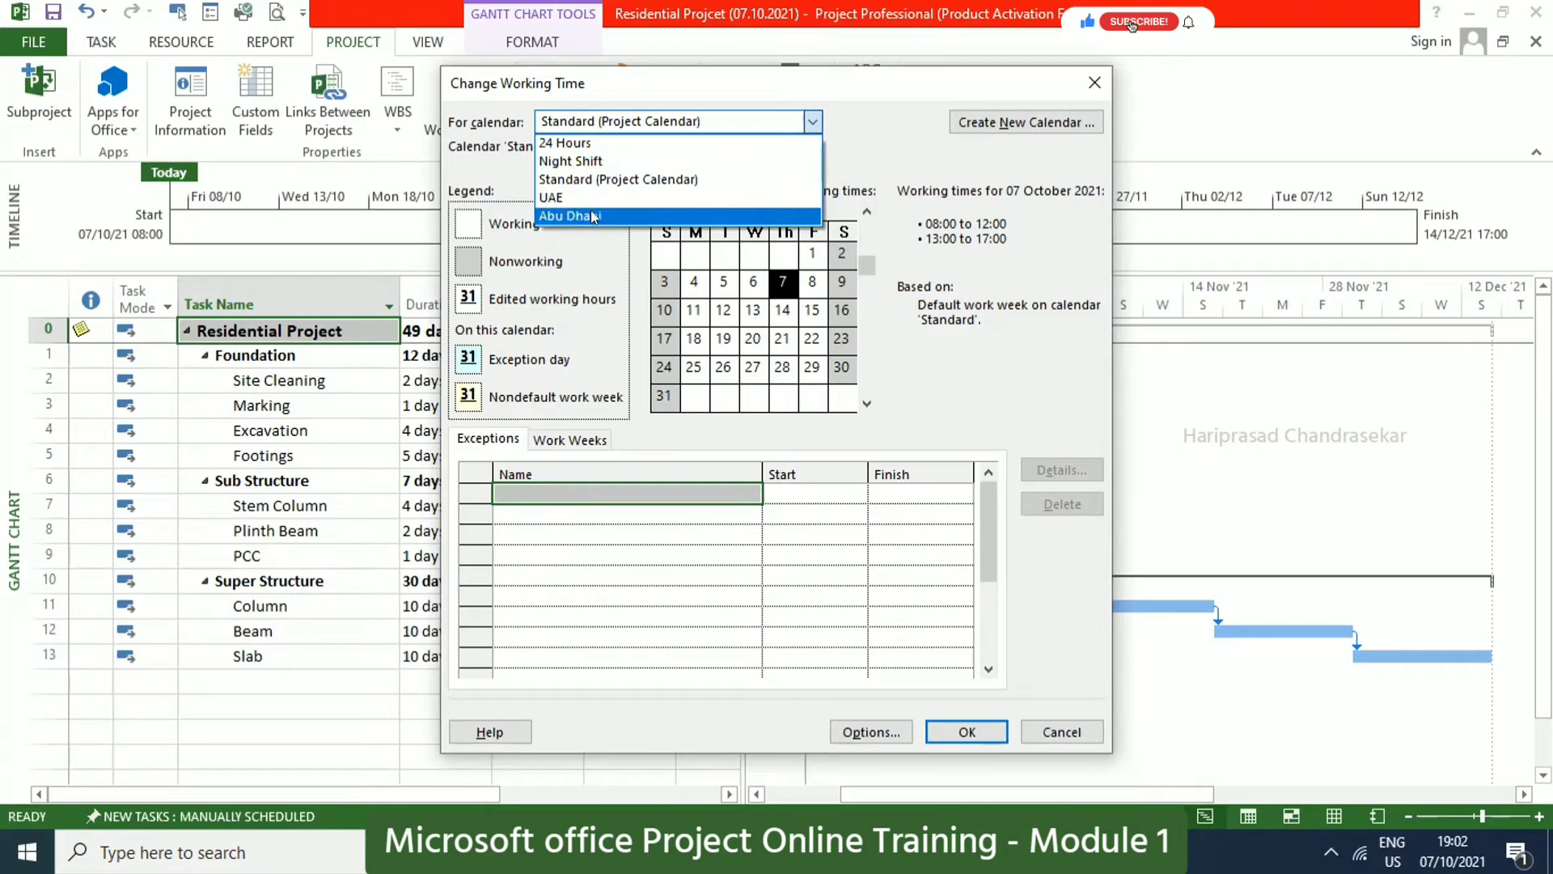
click(901, 153)
click(1095, 83)
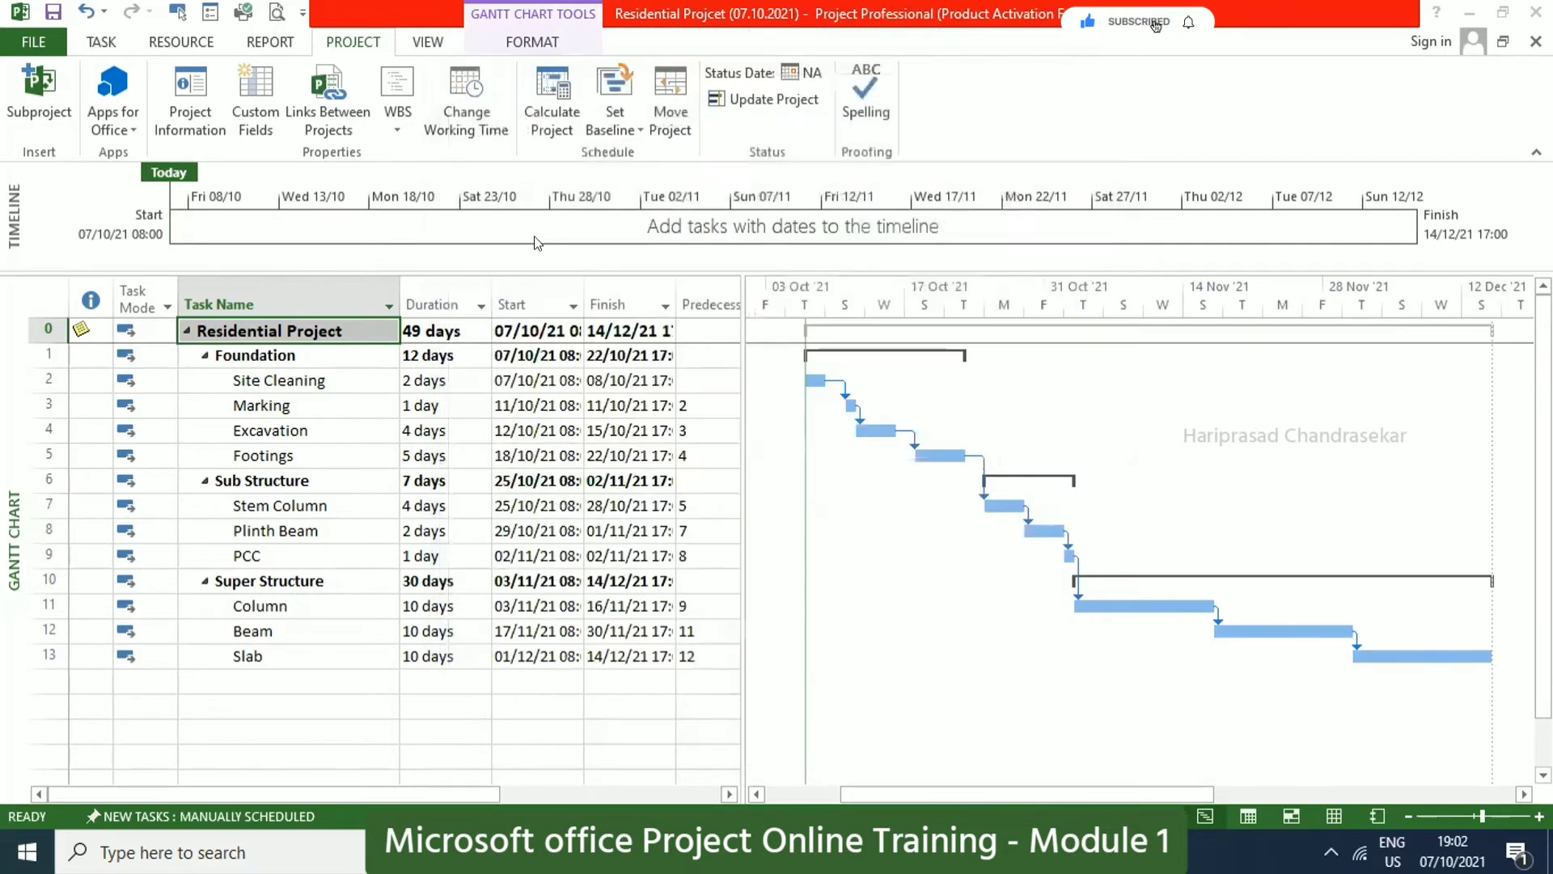
Assign the Abu Dhabi calendar as the project calendar in the project information.
click(191, 97)
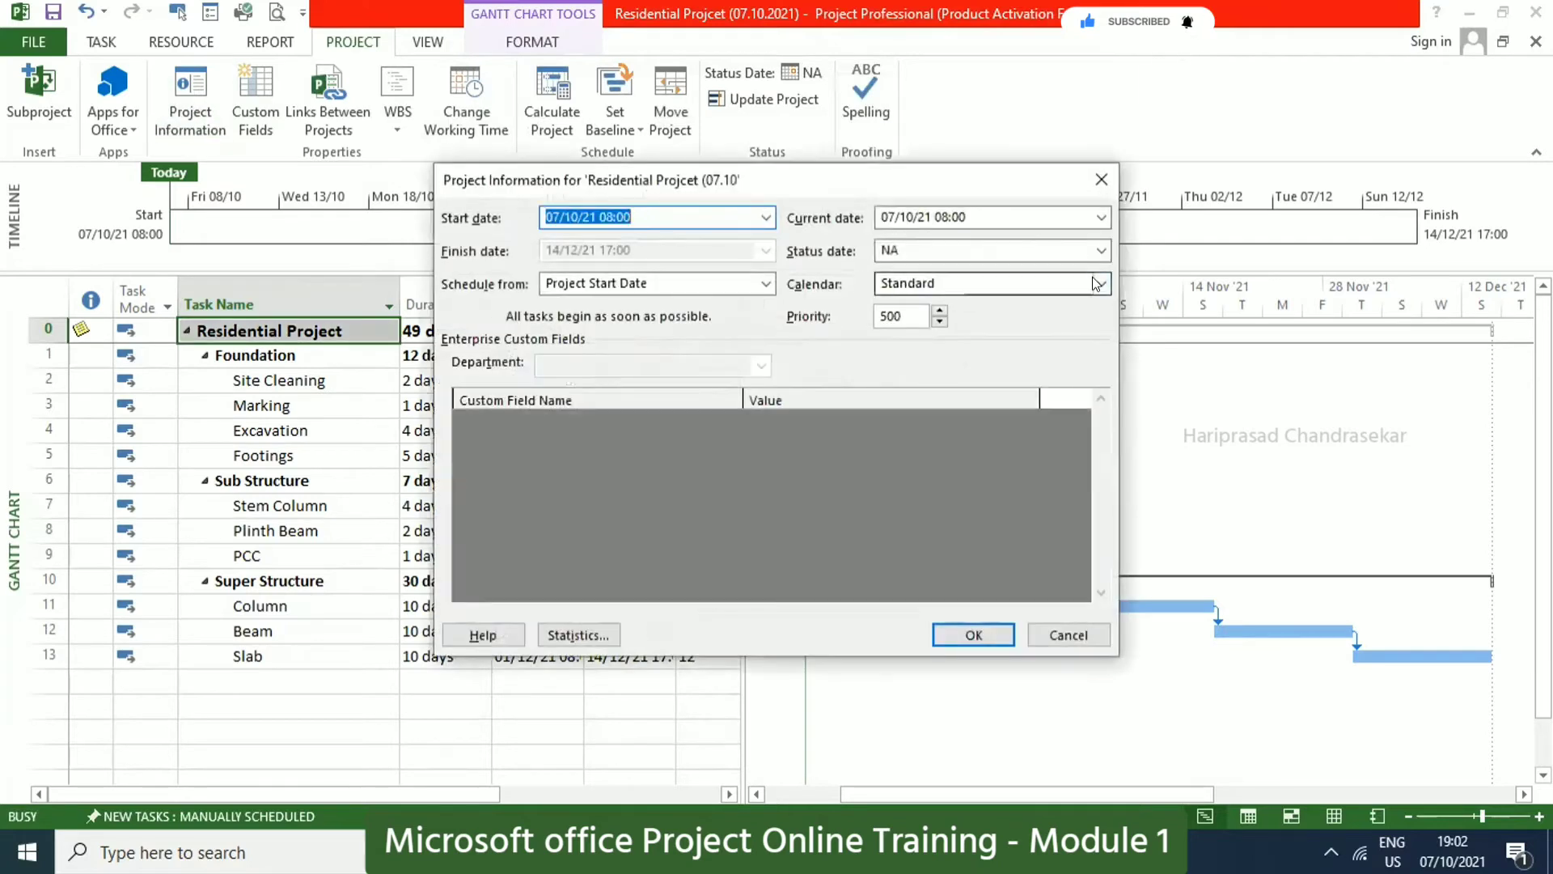
click(995, 283)
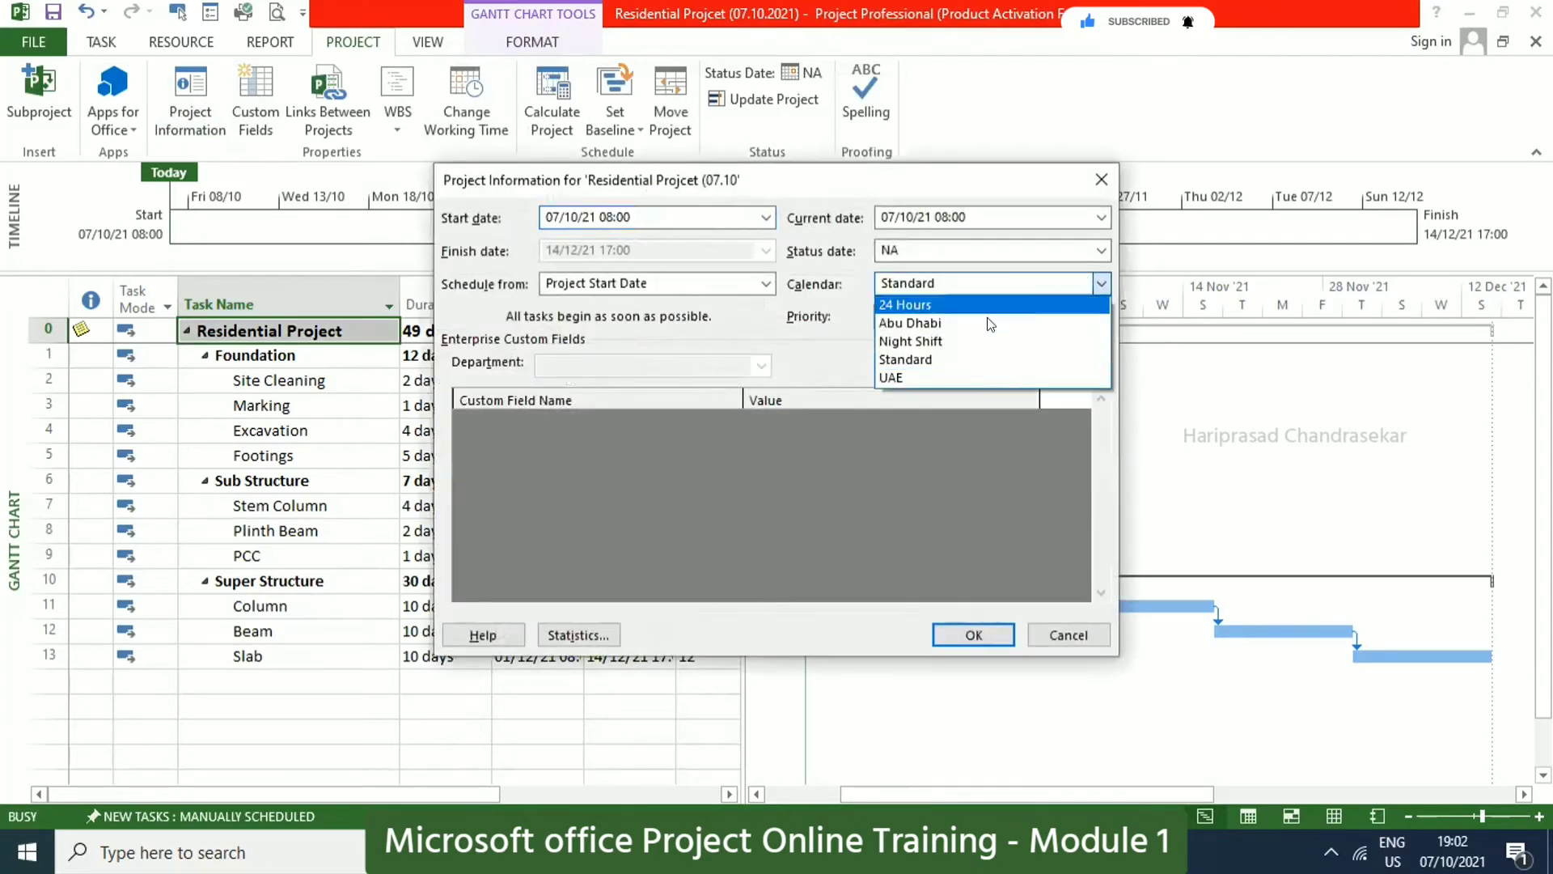
click(917, 326)
click(957, 635)
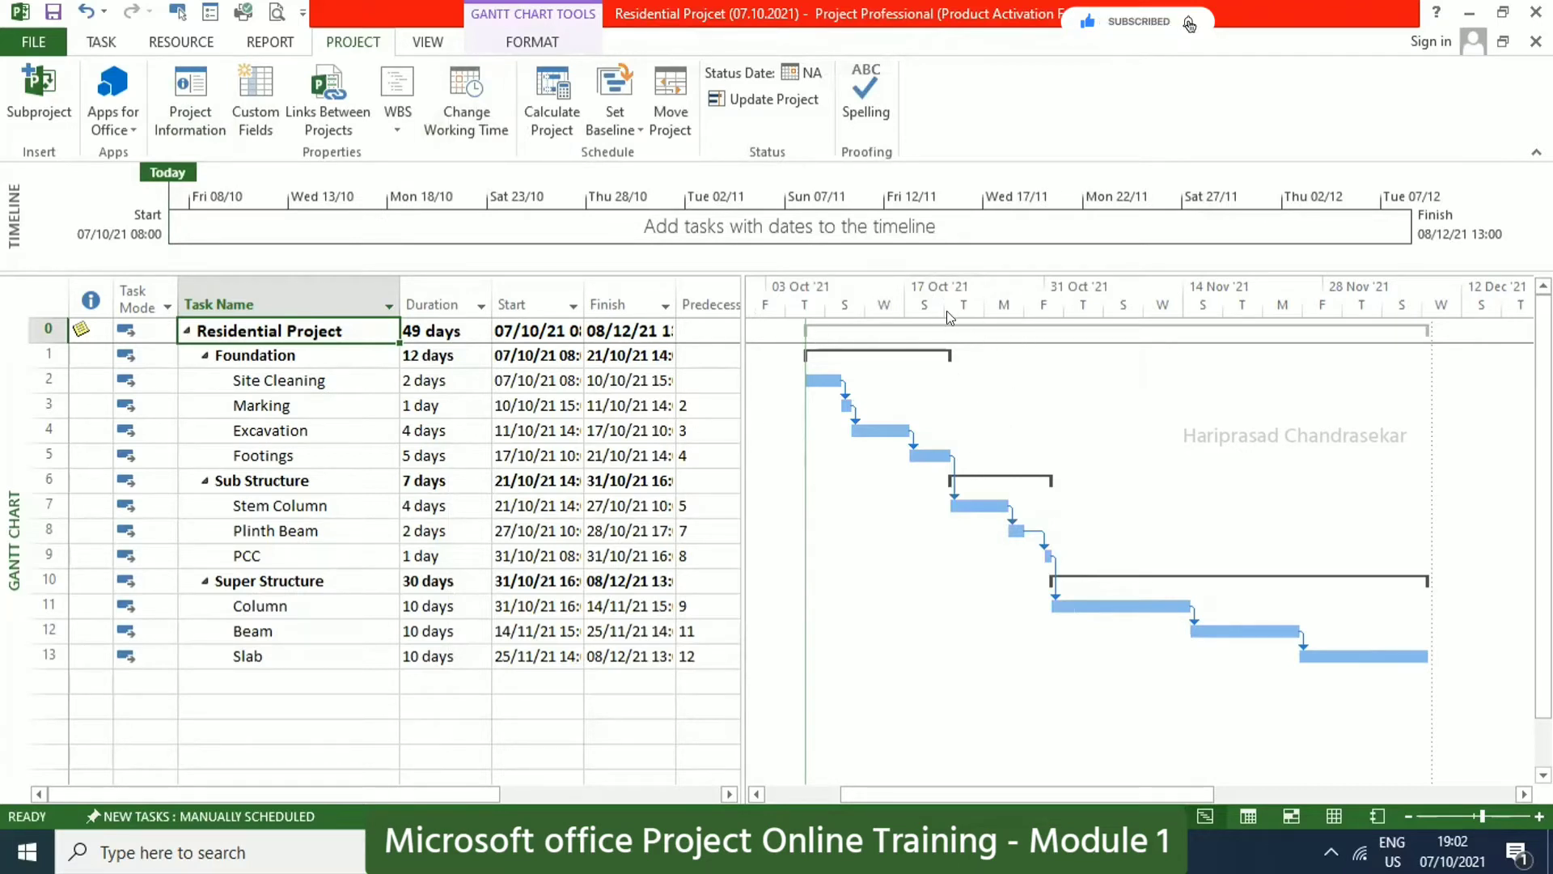
right_click(912, 302)
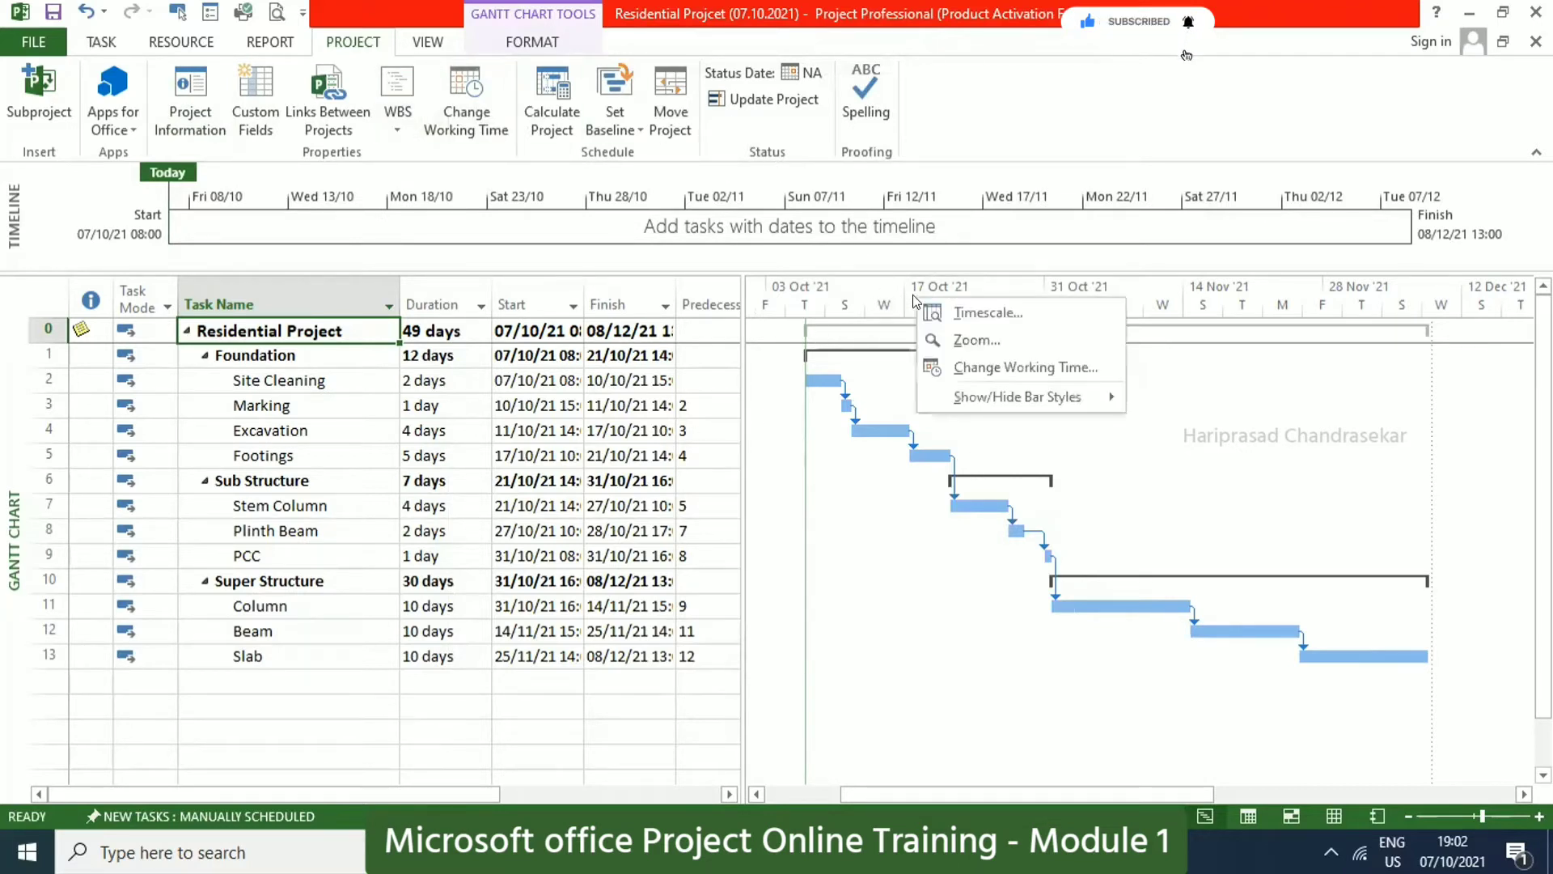
click(988, 320)
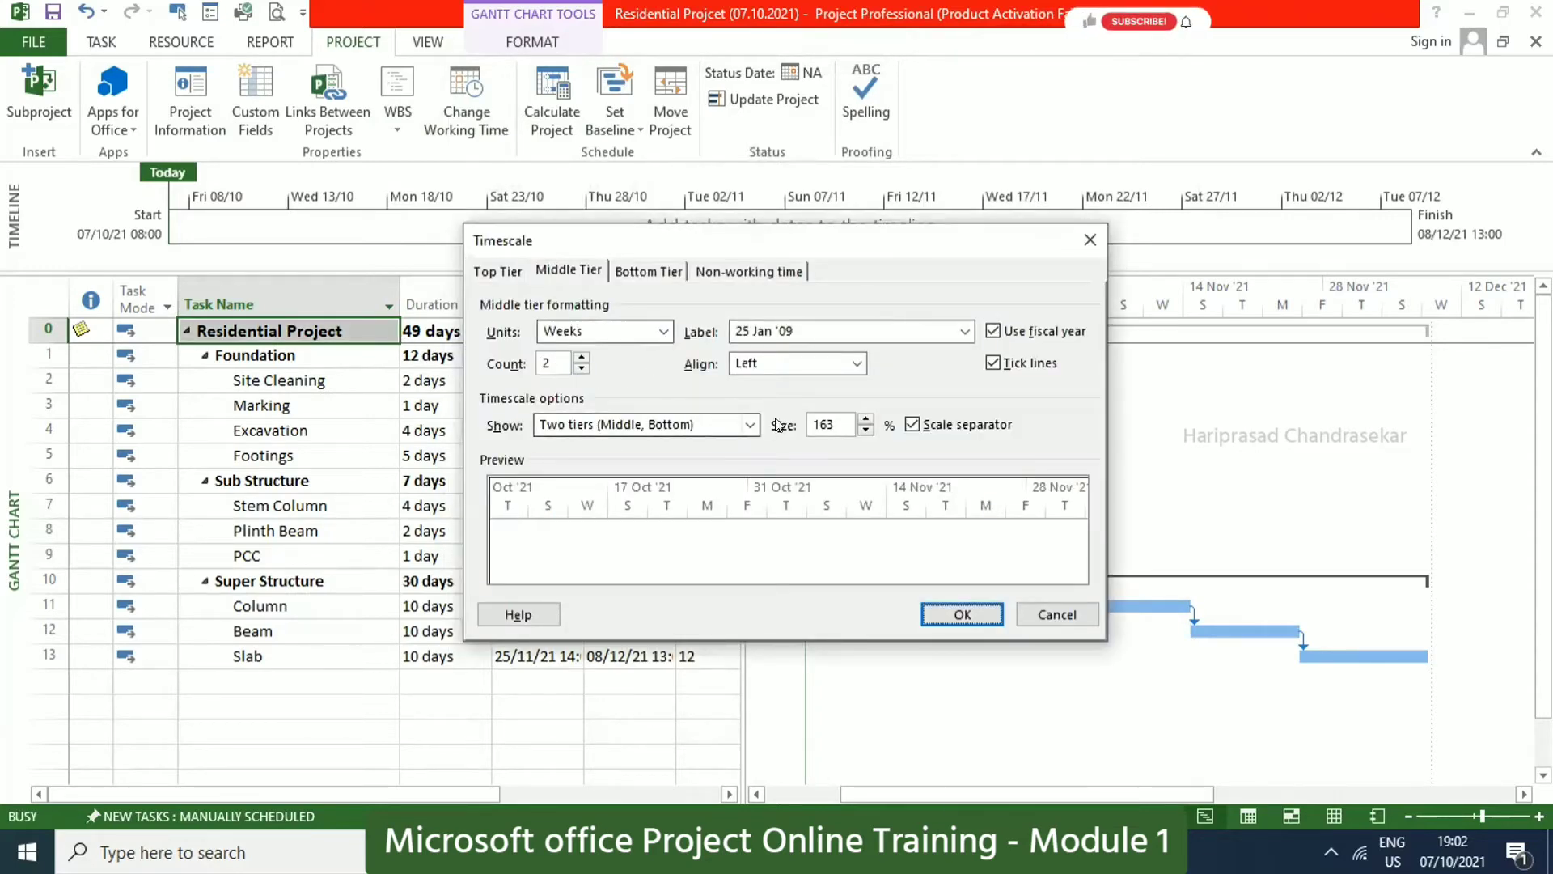
click(1066, 616)
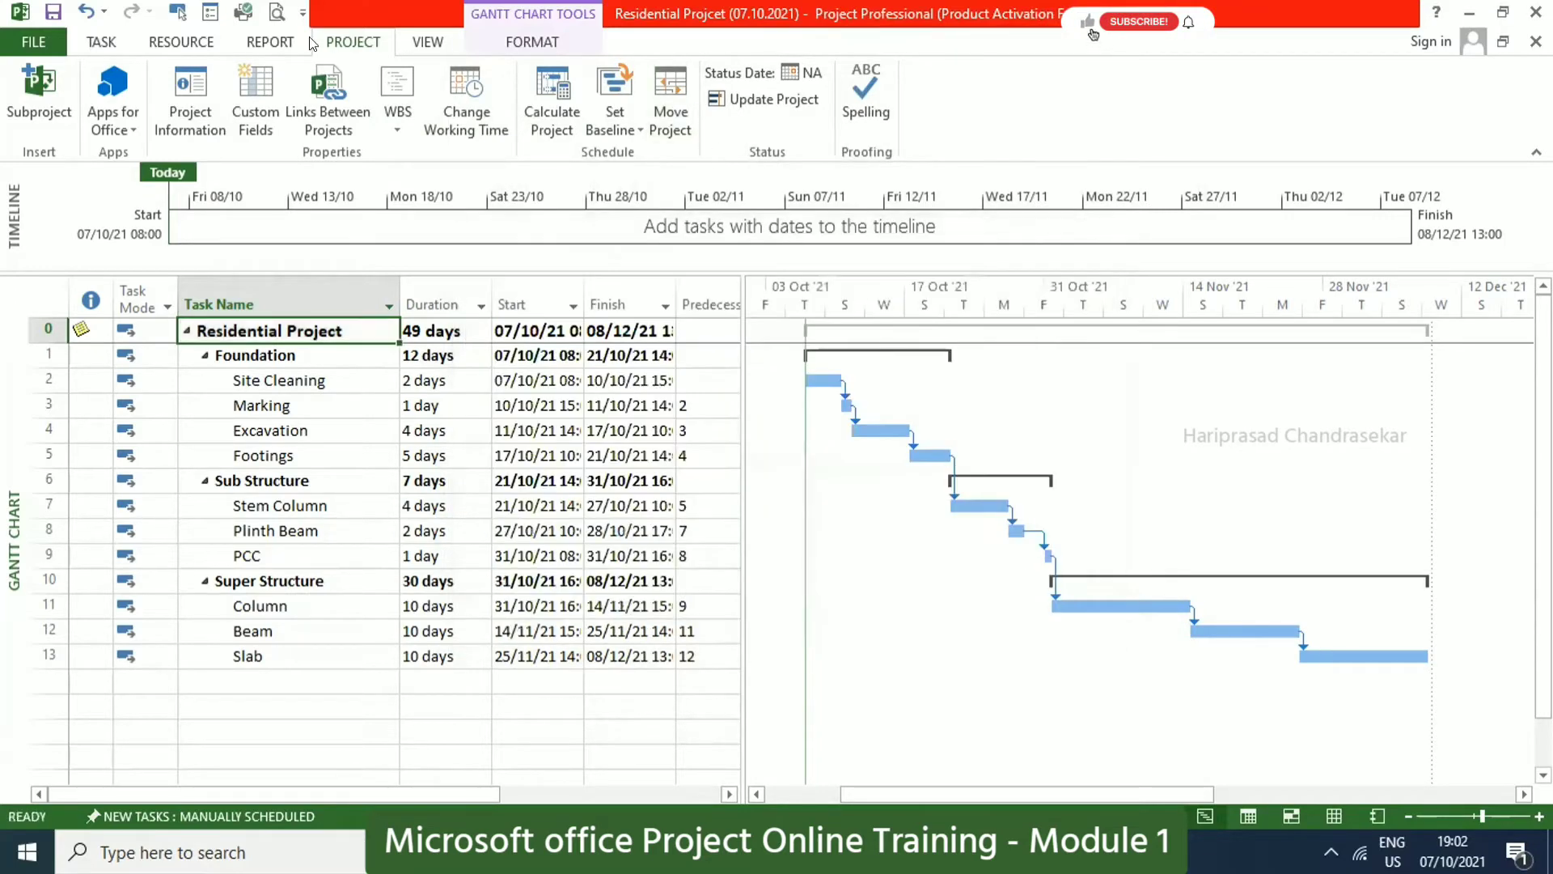
Set the Gantt chart's timescale to Days.
click(427, 41)
click(934, 100)
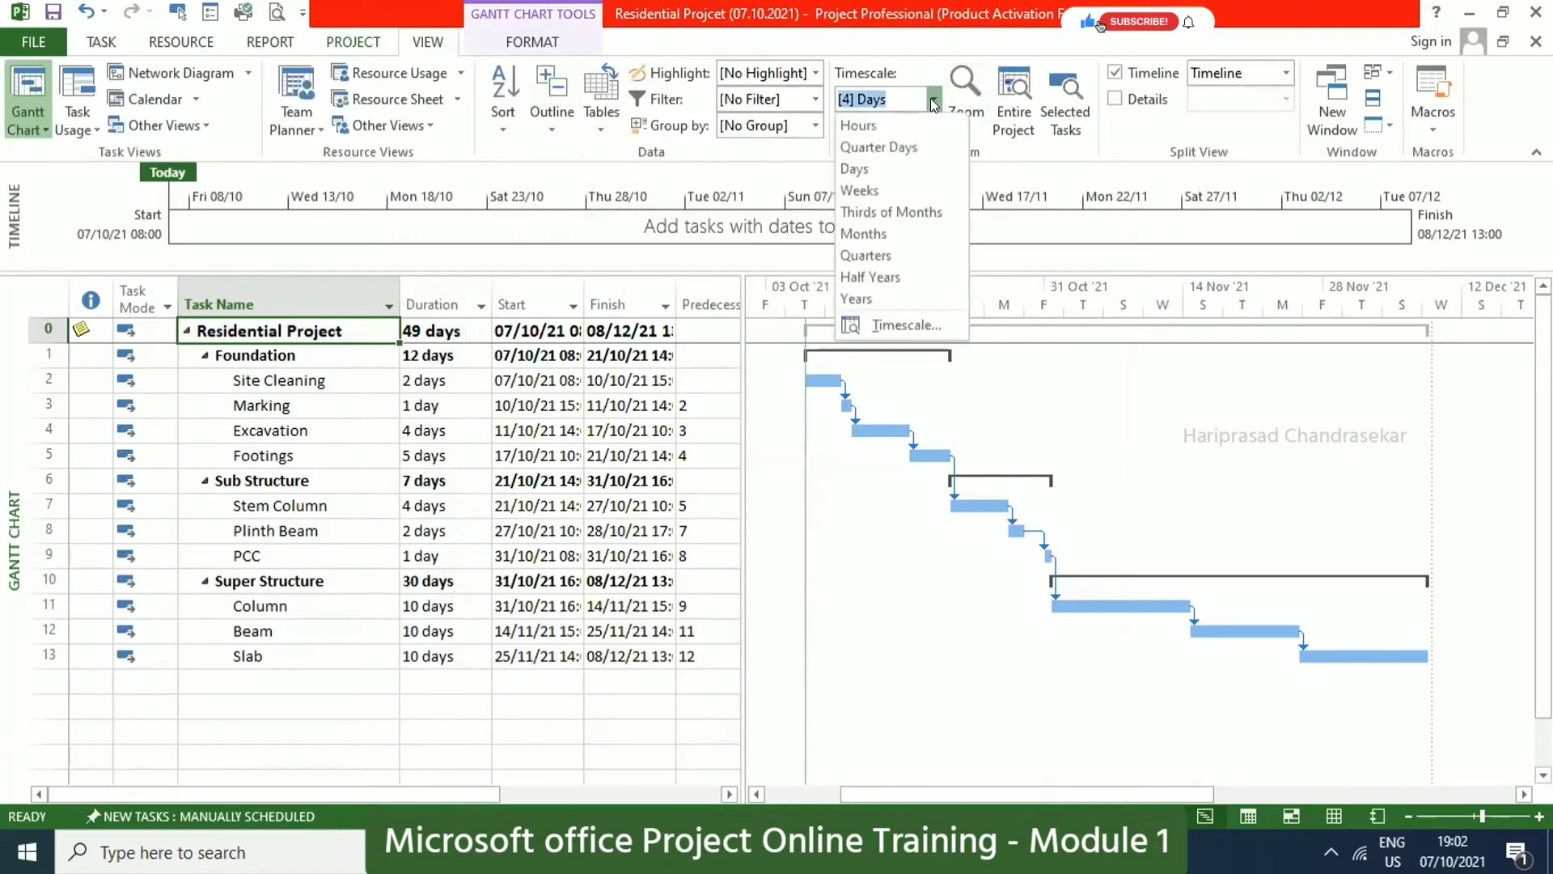
click(864, 171)
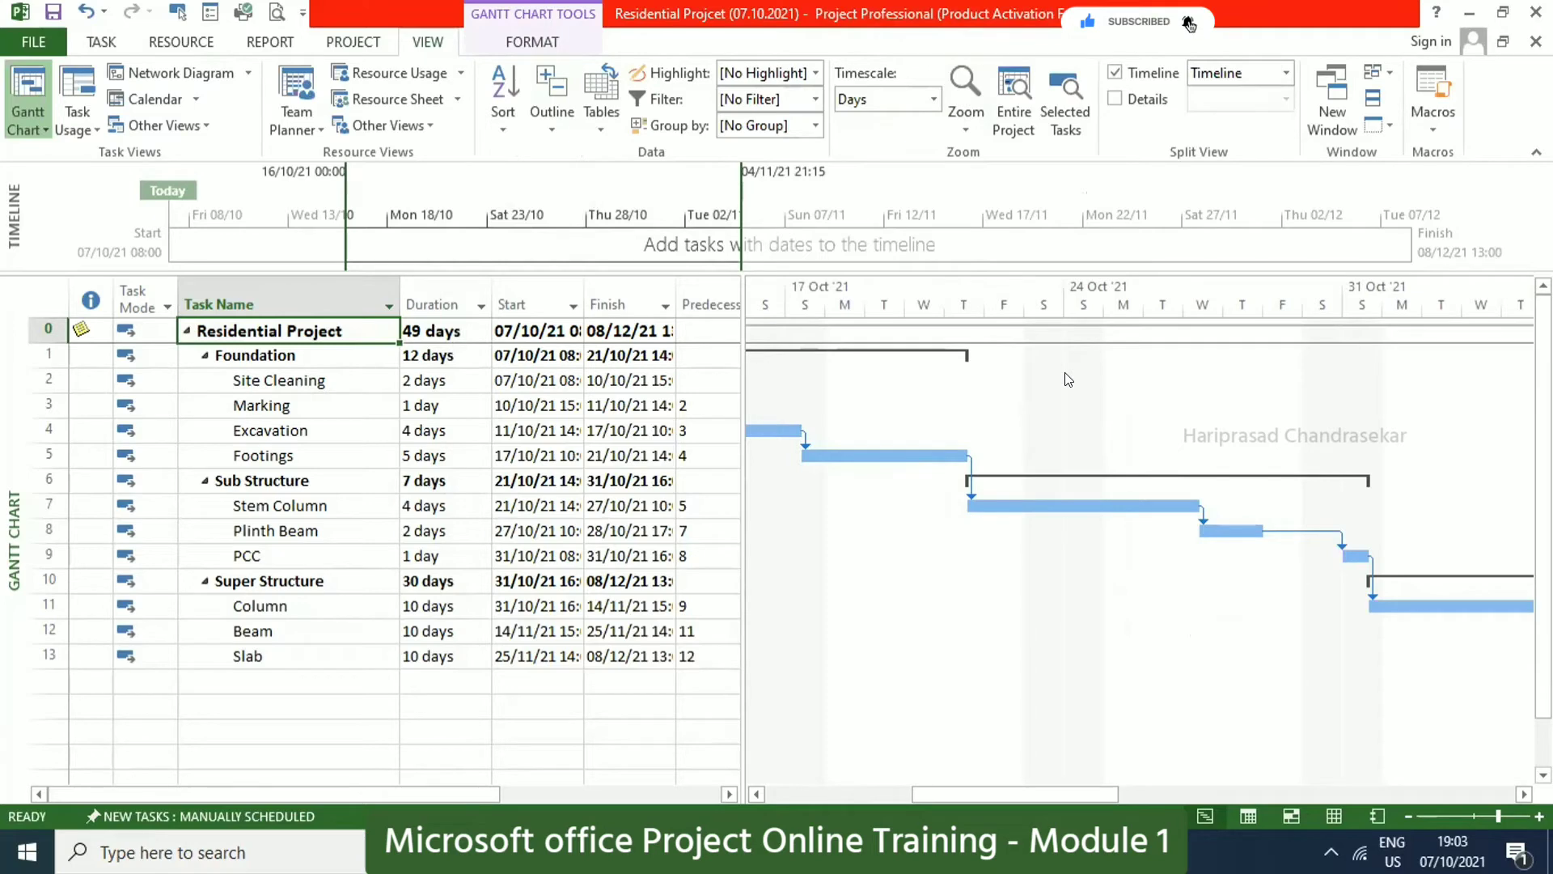
Set the Gantt chart's non-working time shading to follow the Abu Dhabi (Project Calendar) calendar.
right_click(1226, 406)
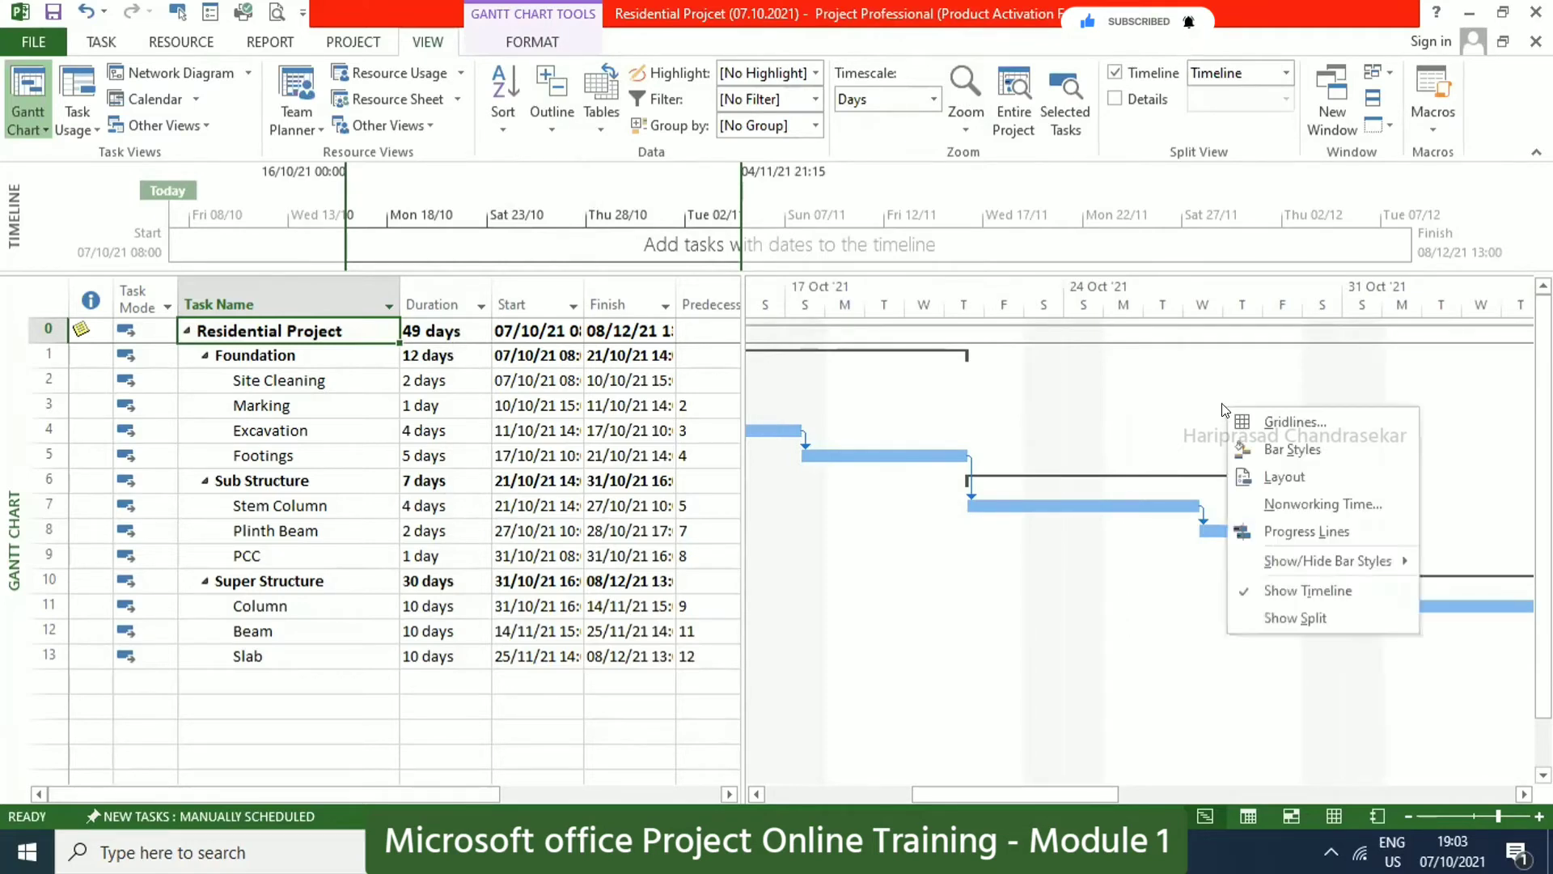
click(1297, 504)
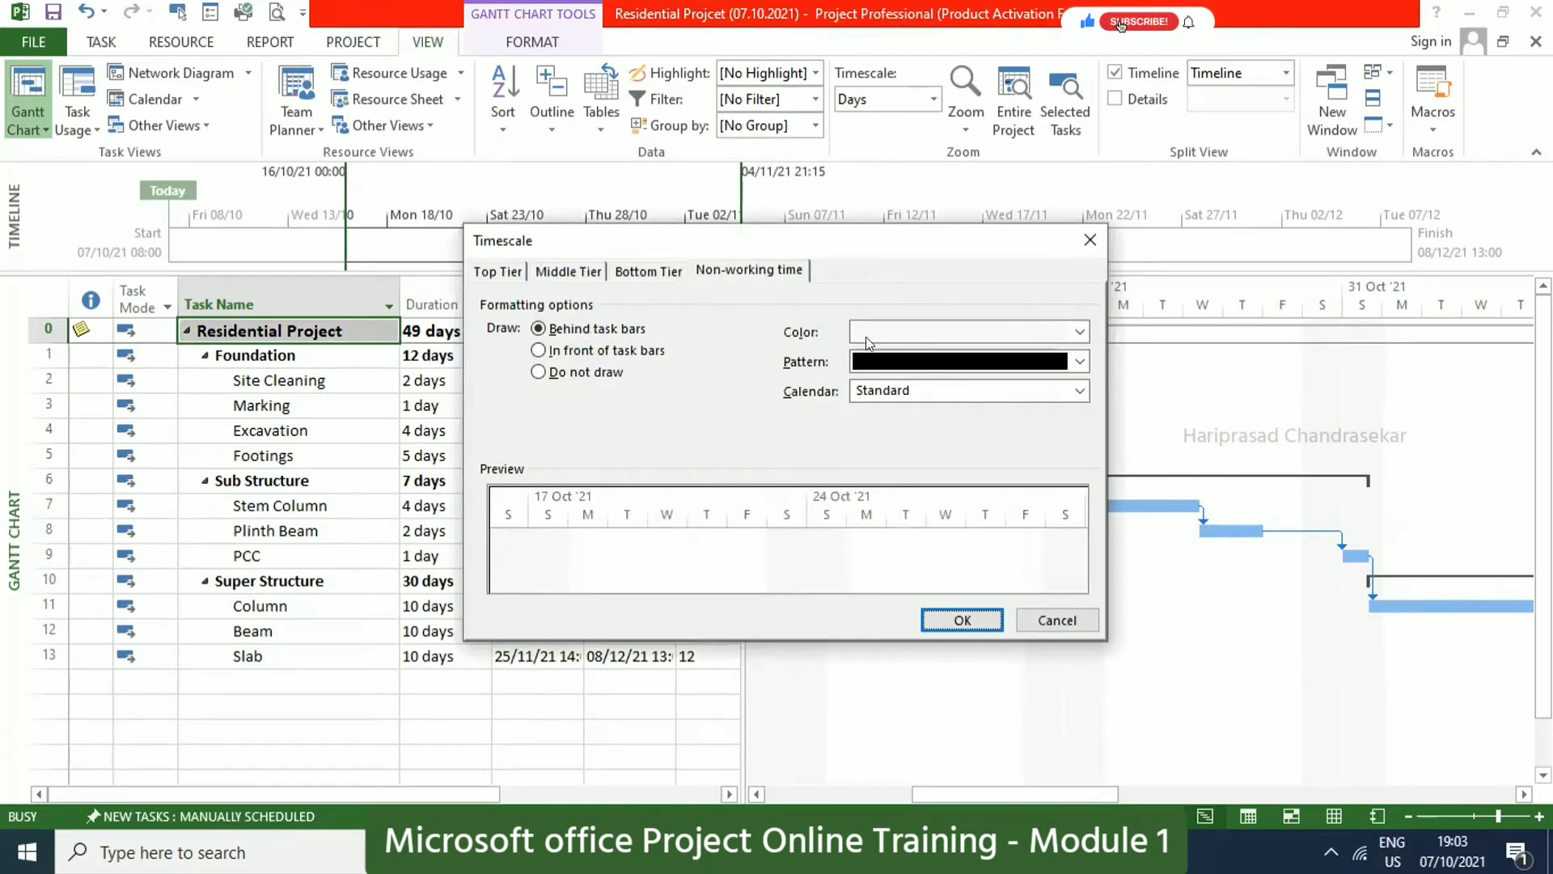
click(1079, 391)
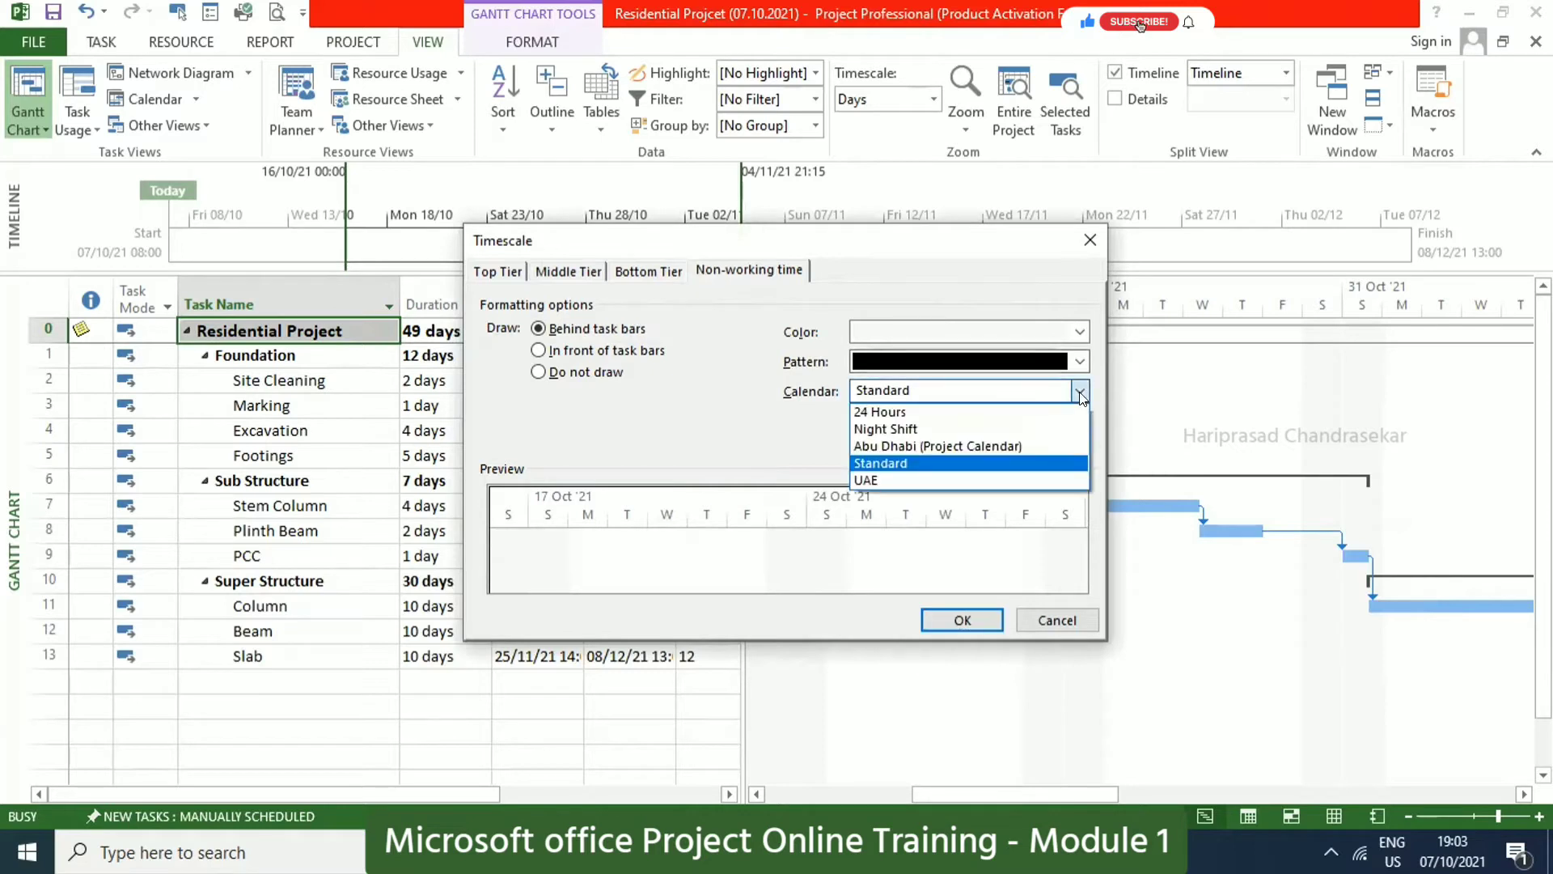
click(941, 447)
click(962, 619)
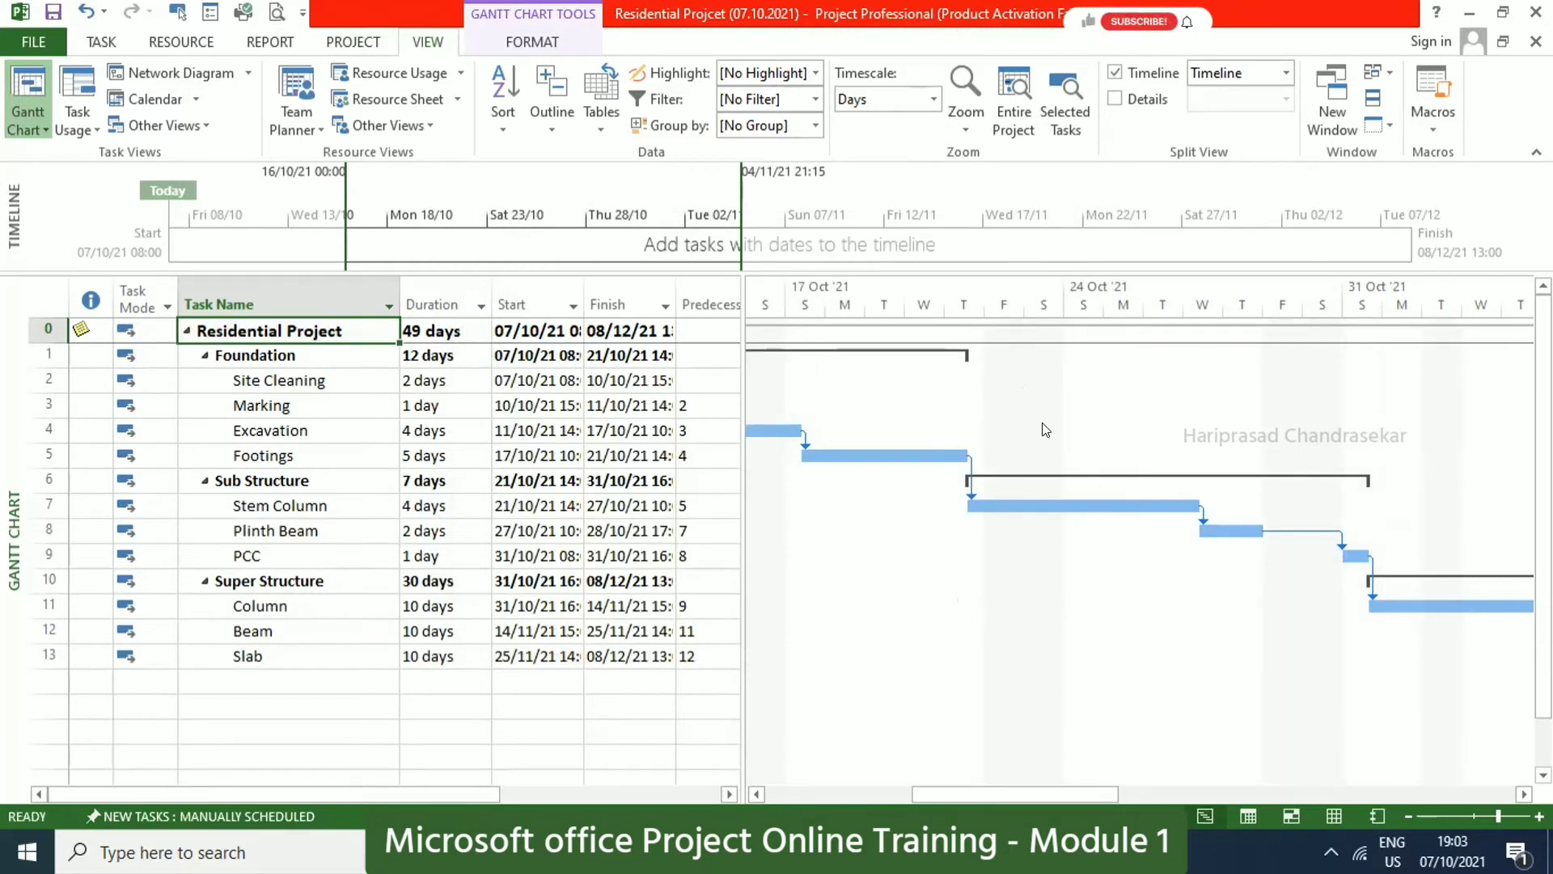
Draw the non-working time in front of the task bars in the Gantt chart.
right_click(1028, 401)
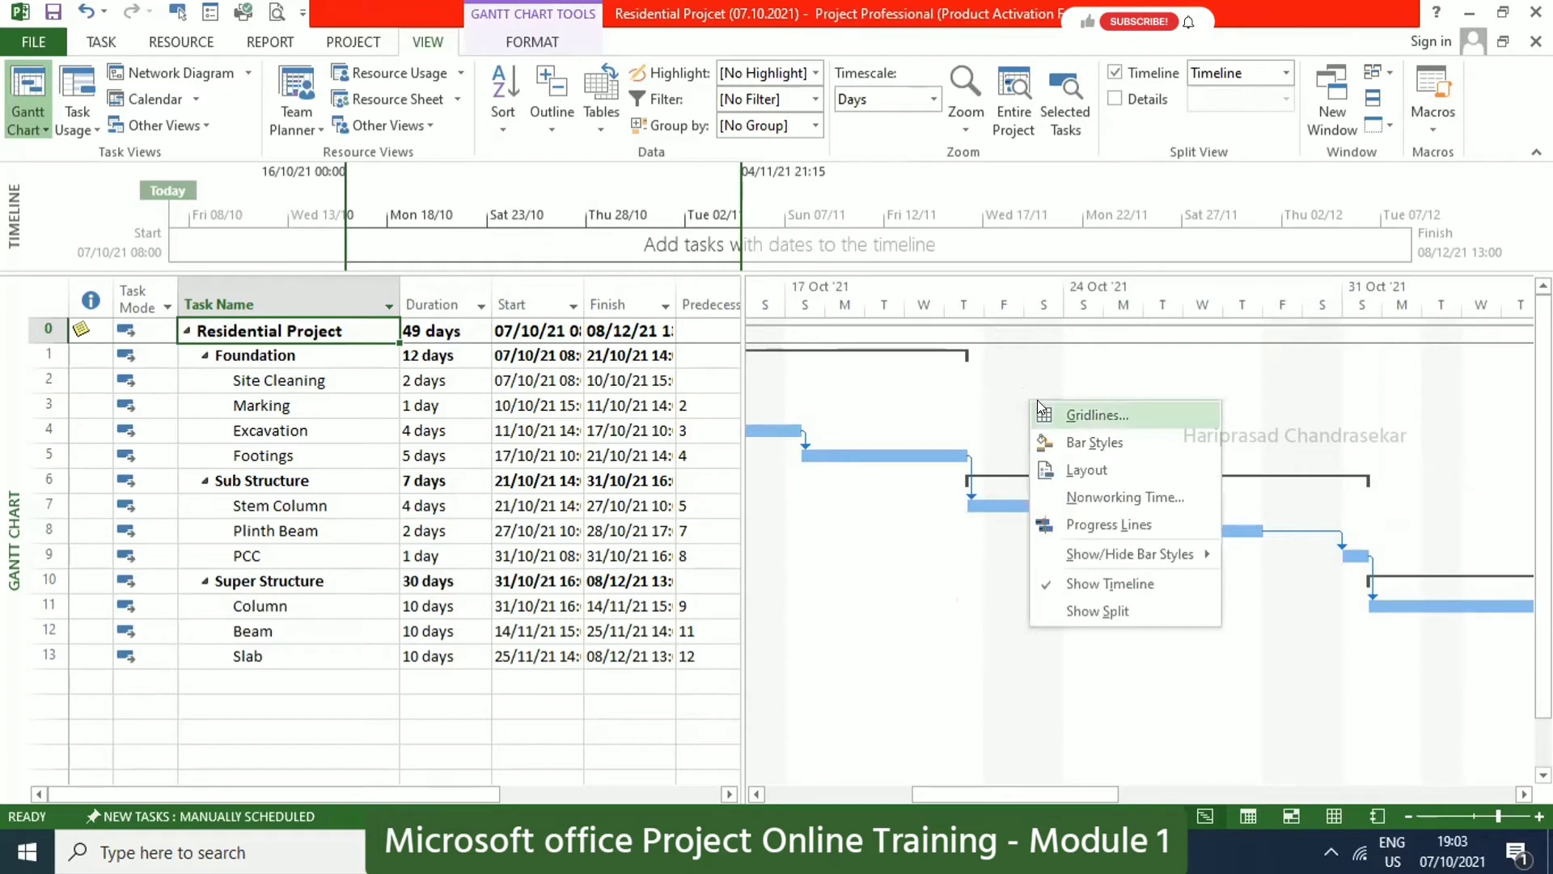
click(1110, 511)
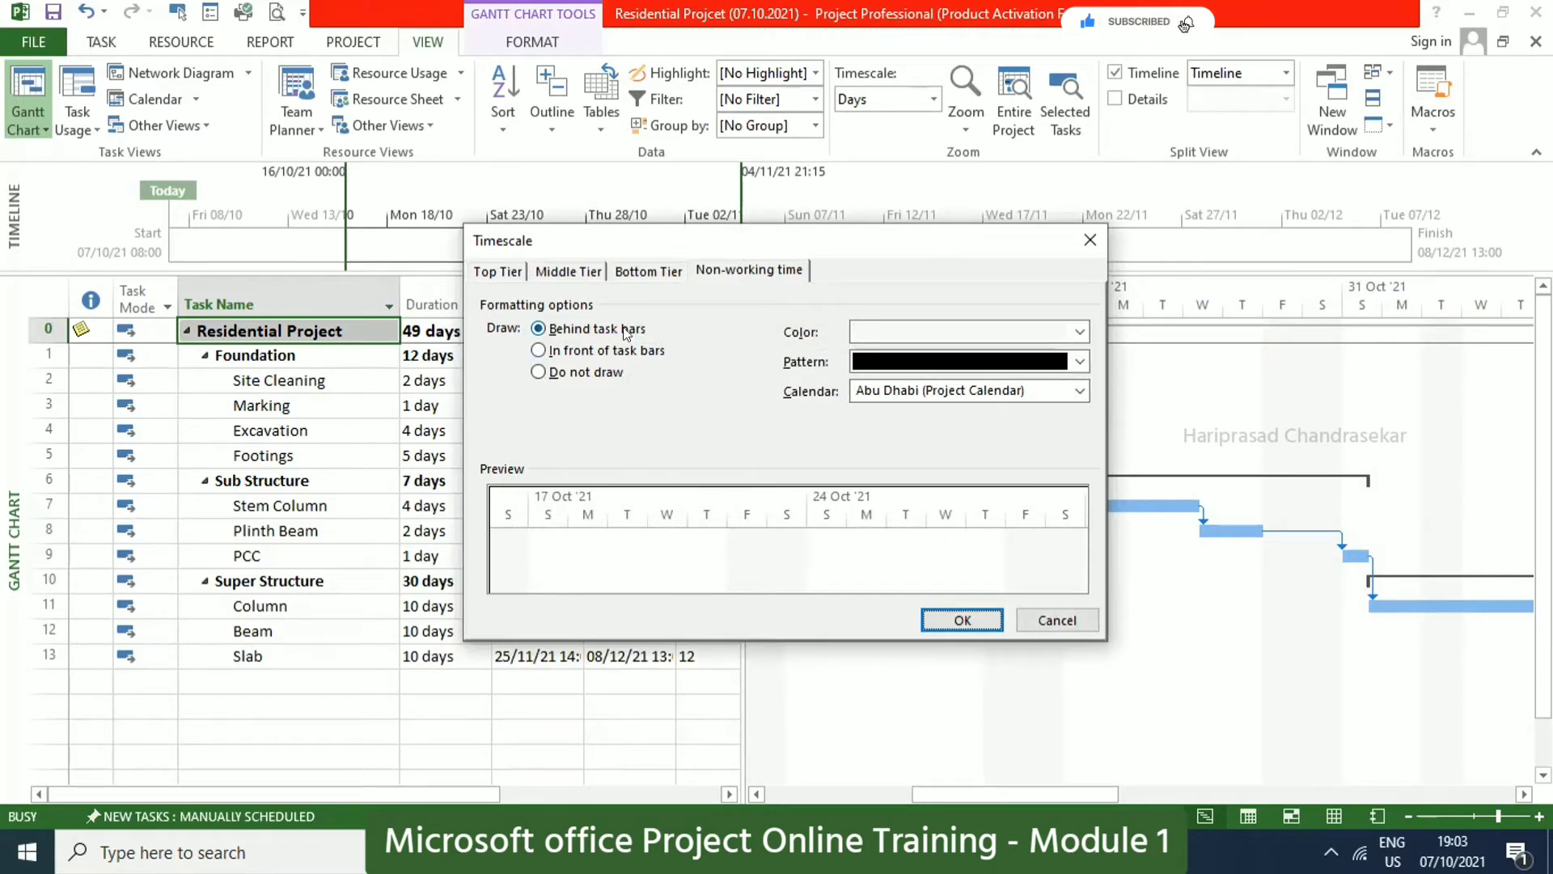
drag(647, 242, 322, 241)
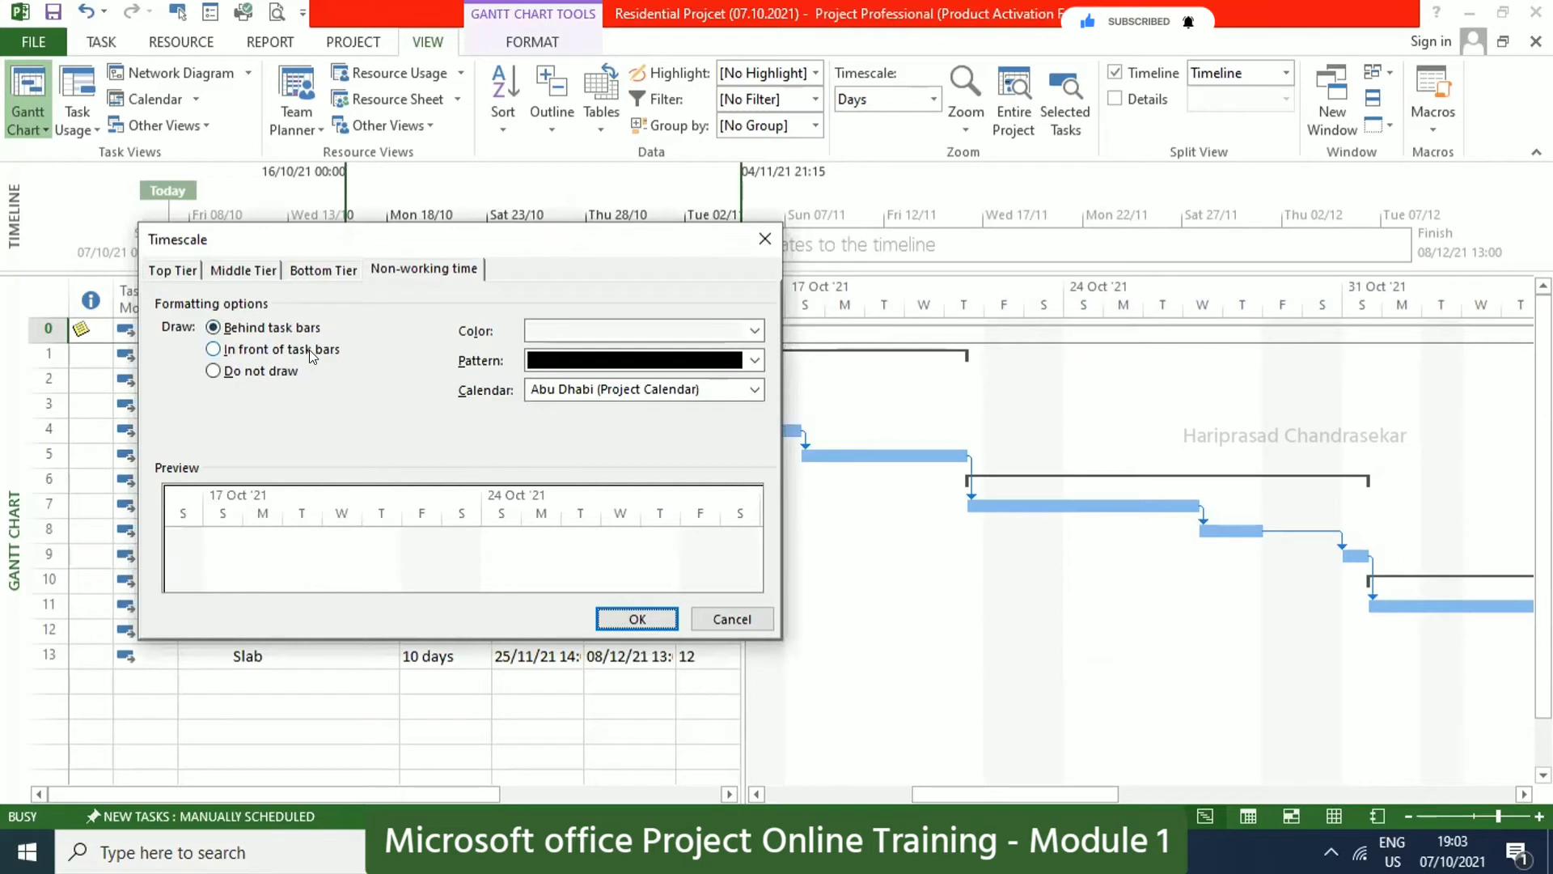
click(230, 353)
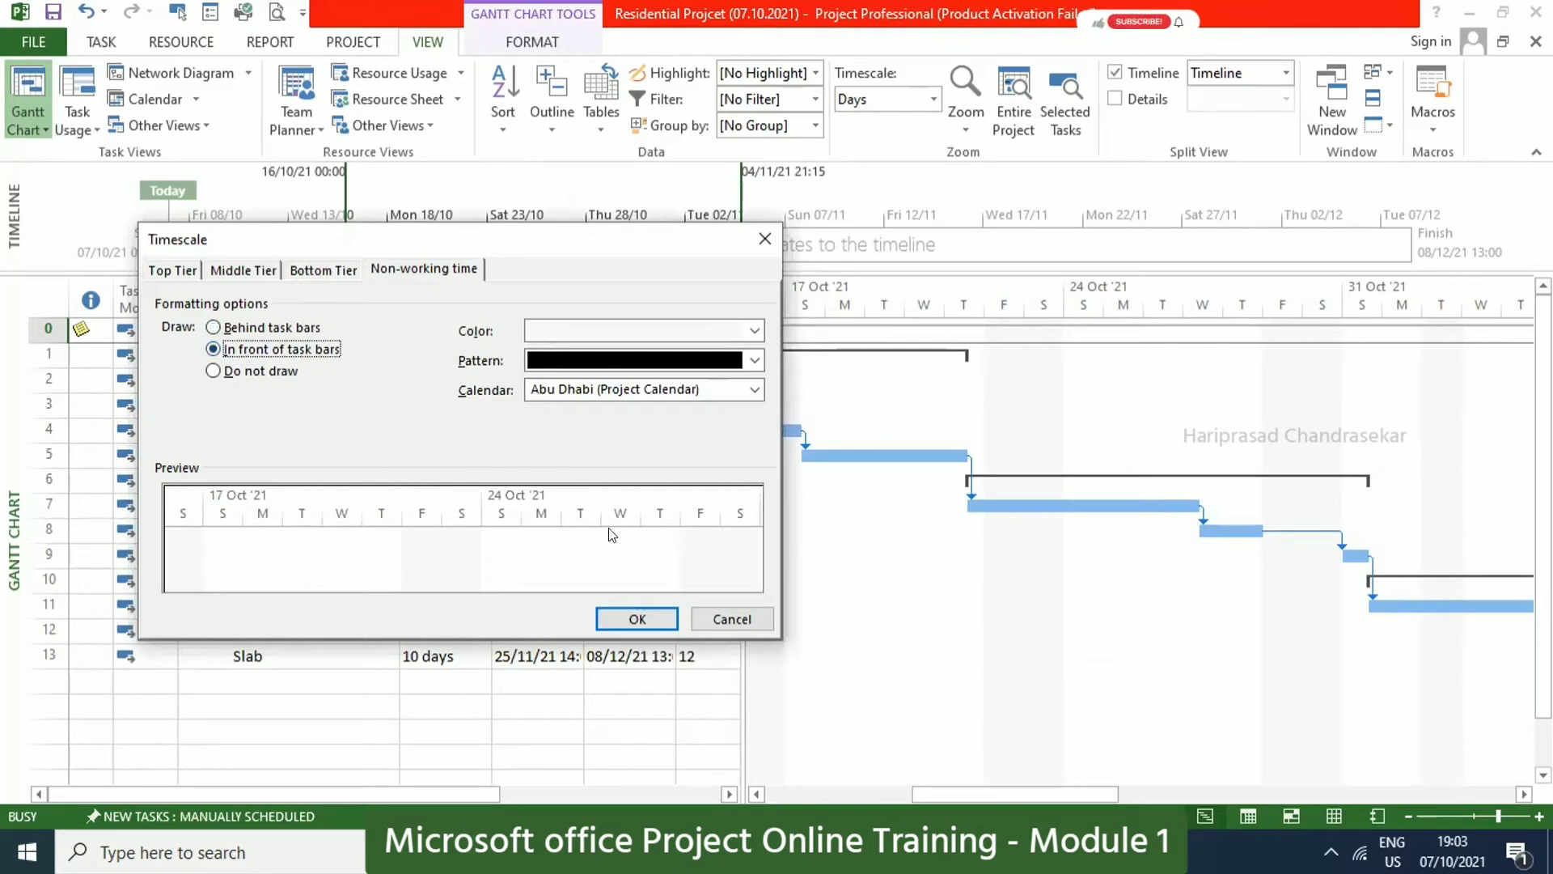
click(615, 619)
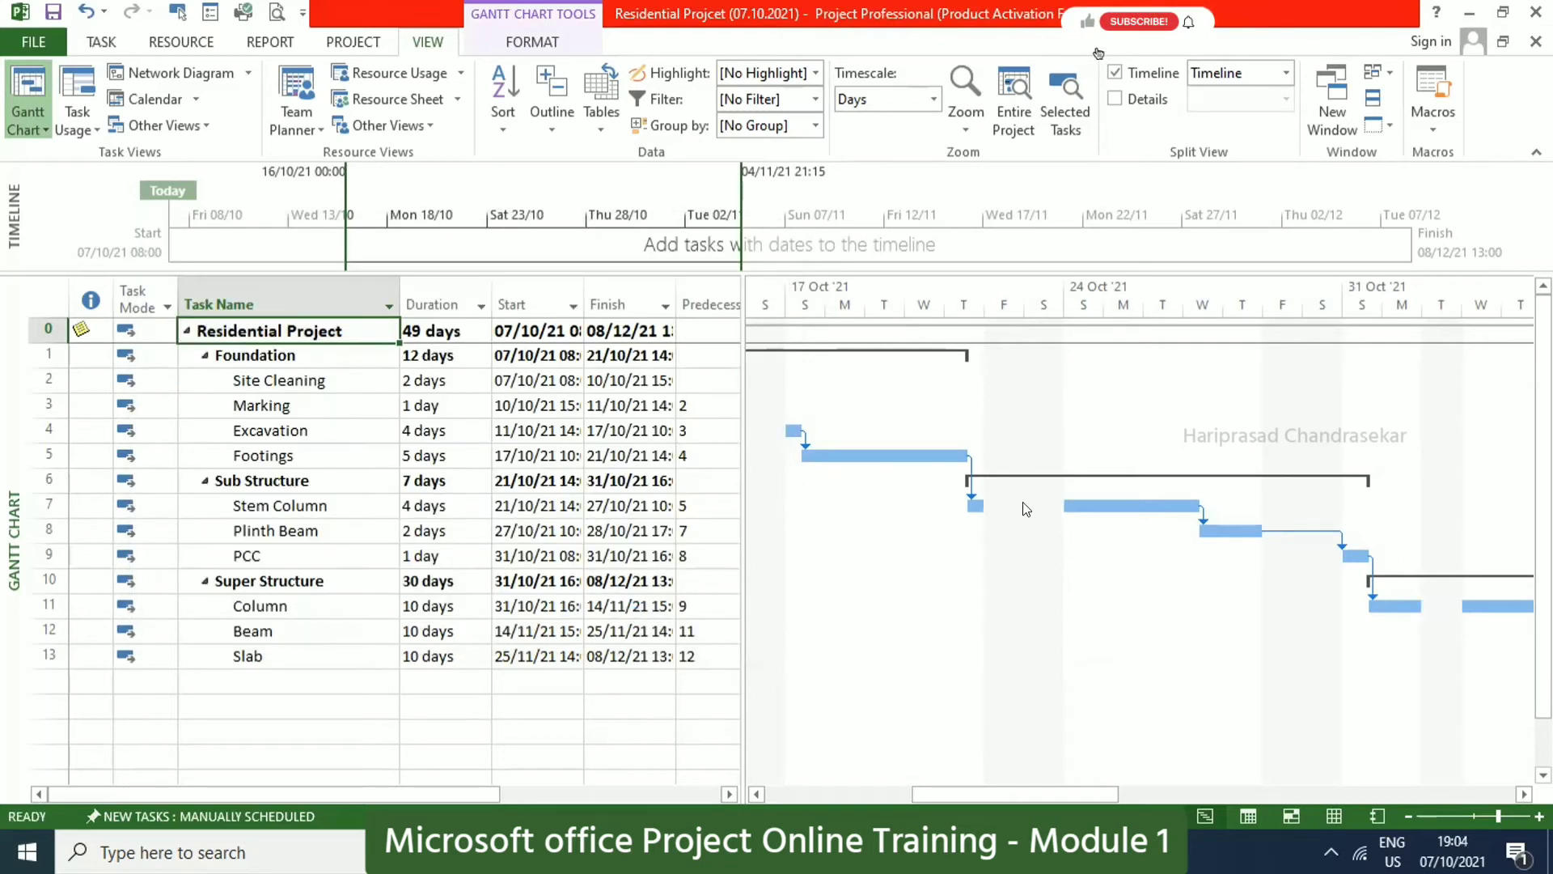
Examine the task bars around the non-working days, the non-working time settings, and the durations of Site Cleaning and the whole project.
drag(974, 791, 880, 791)
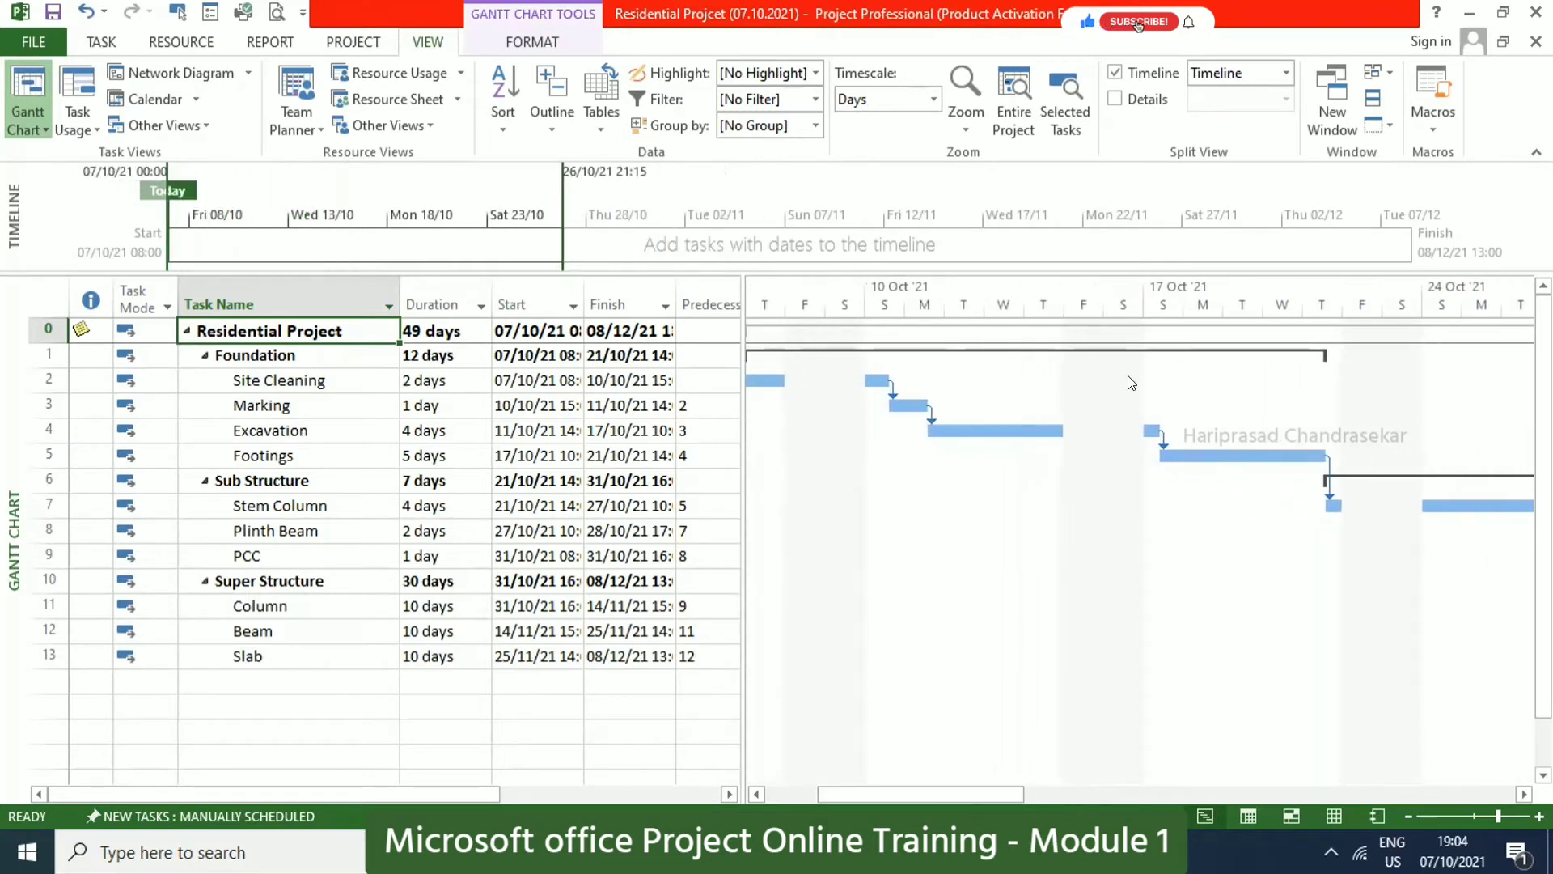
right_click(987, 570)
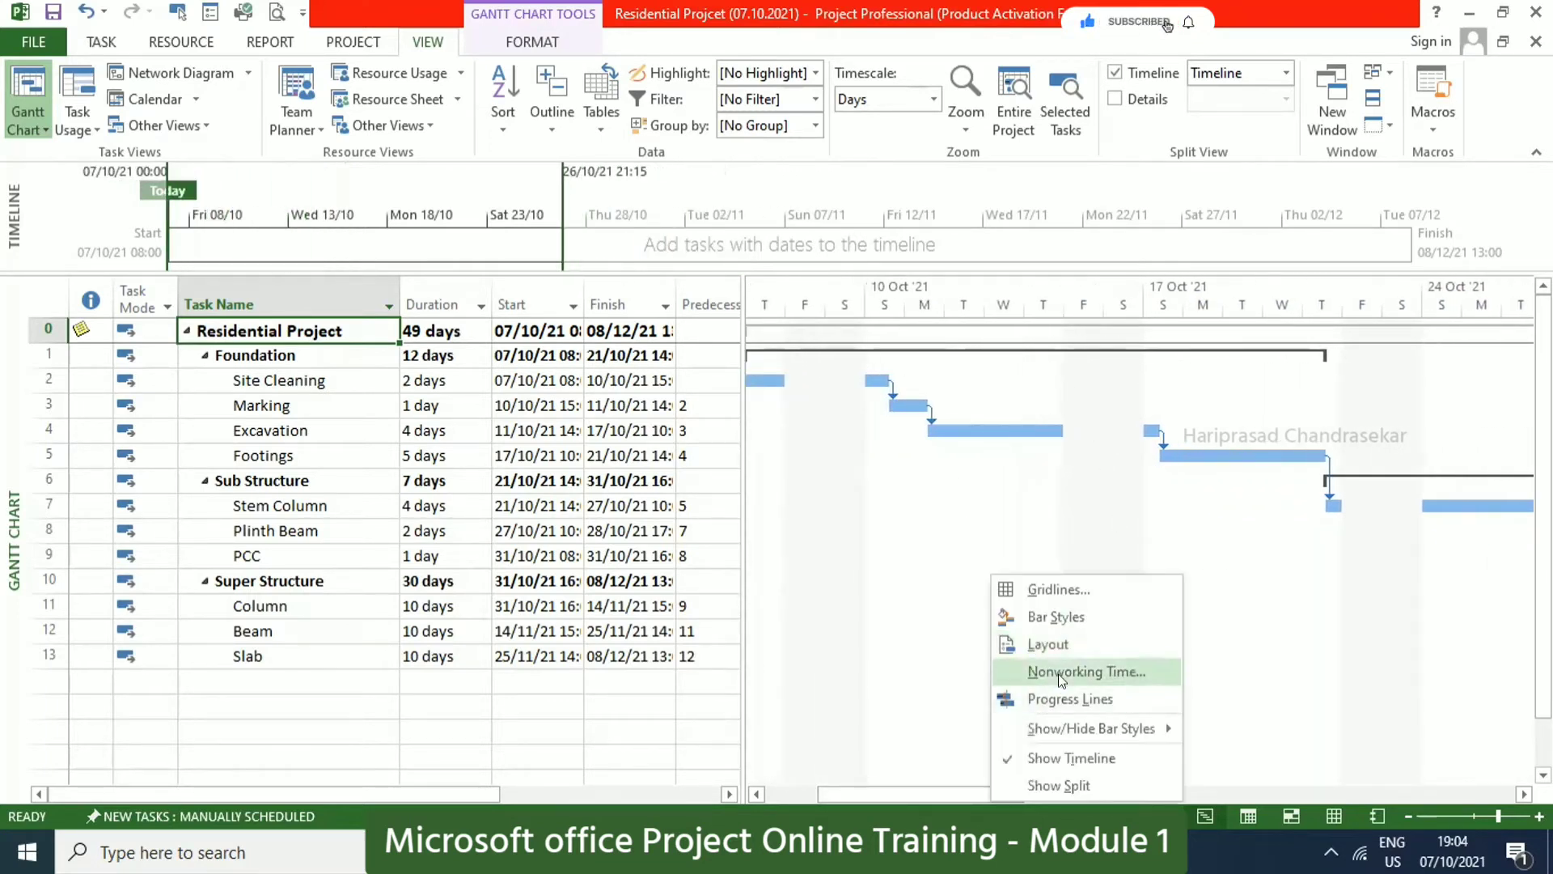
click(1051, 670)
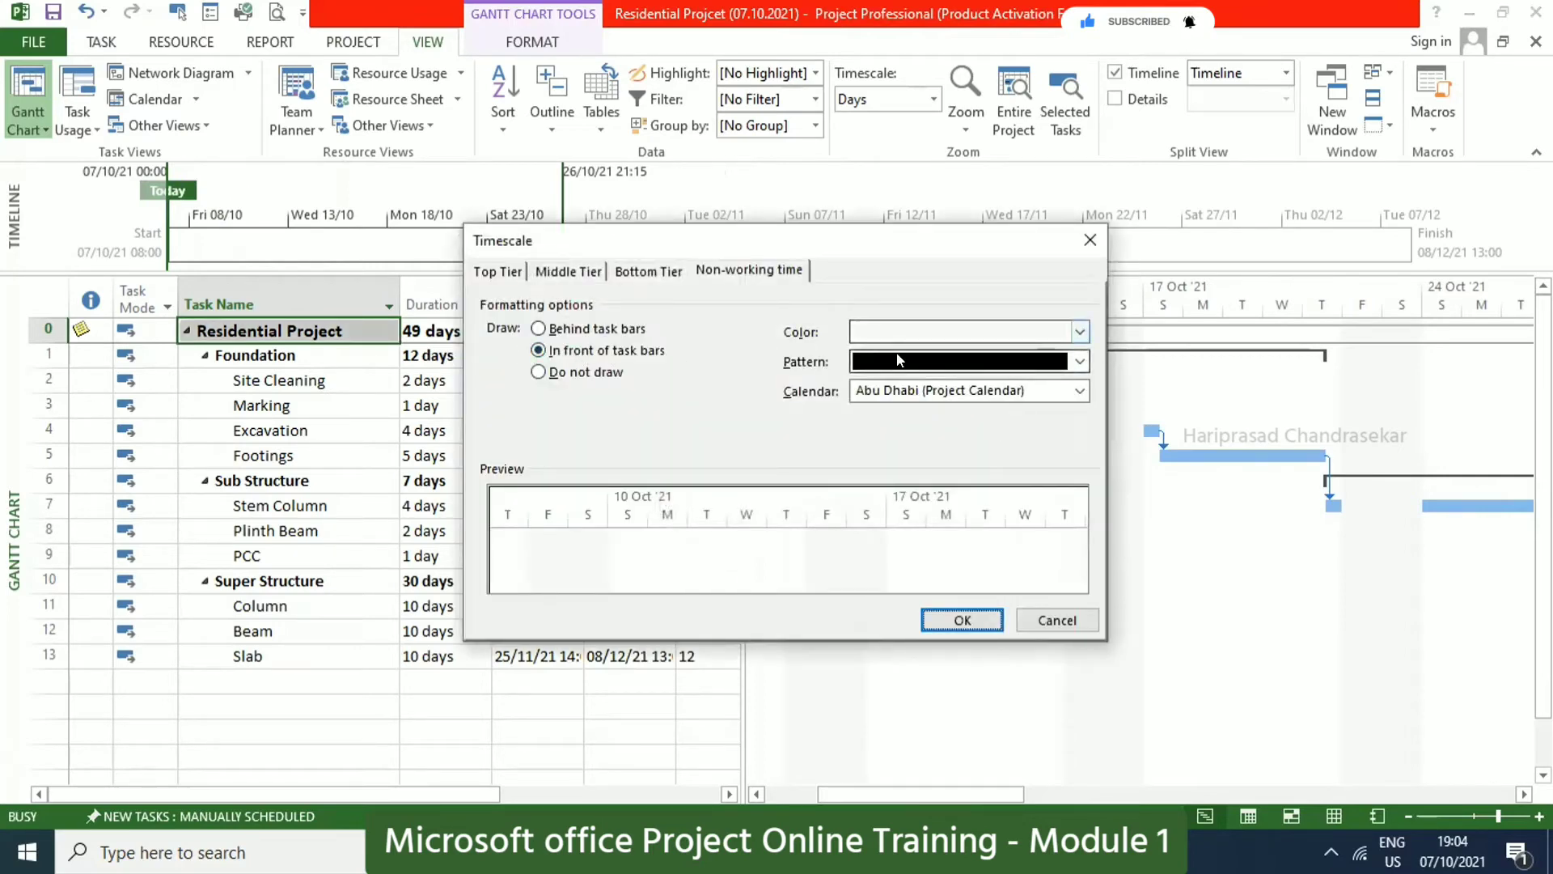
click(962, 619)
drag(972, 785, 895, 774)
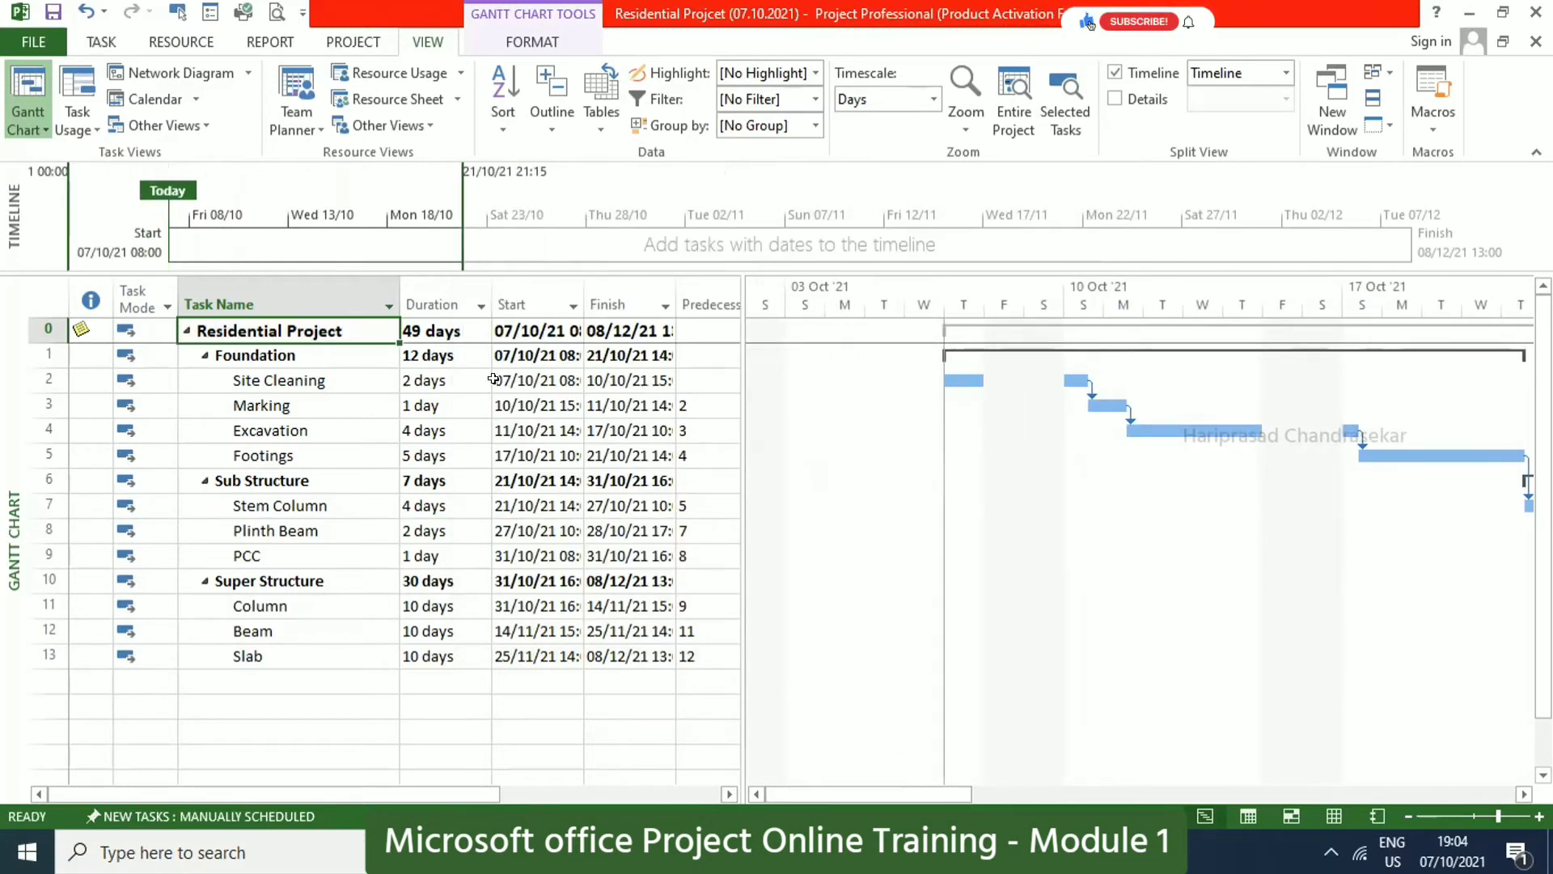
click(416, 381)
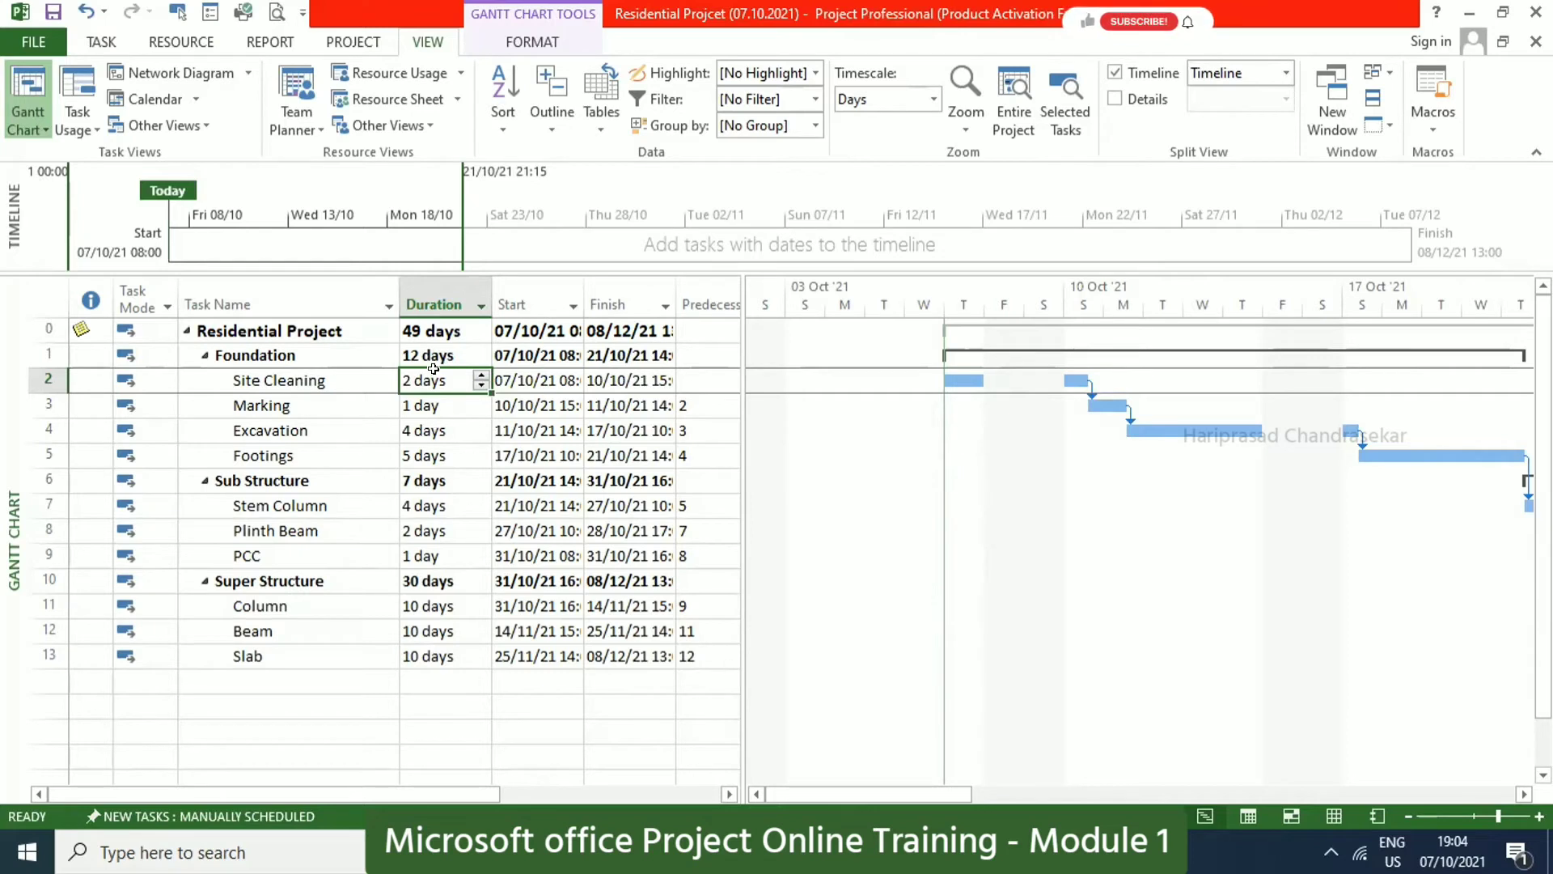
click(434, 340)
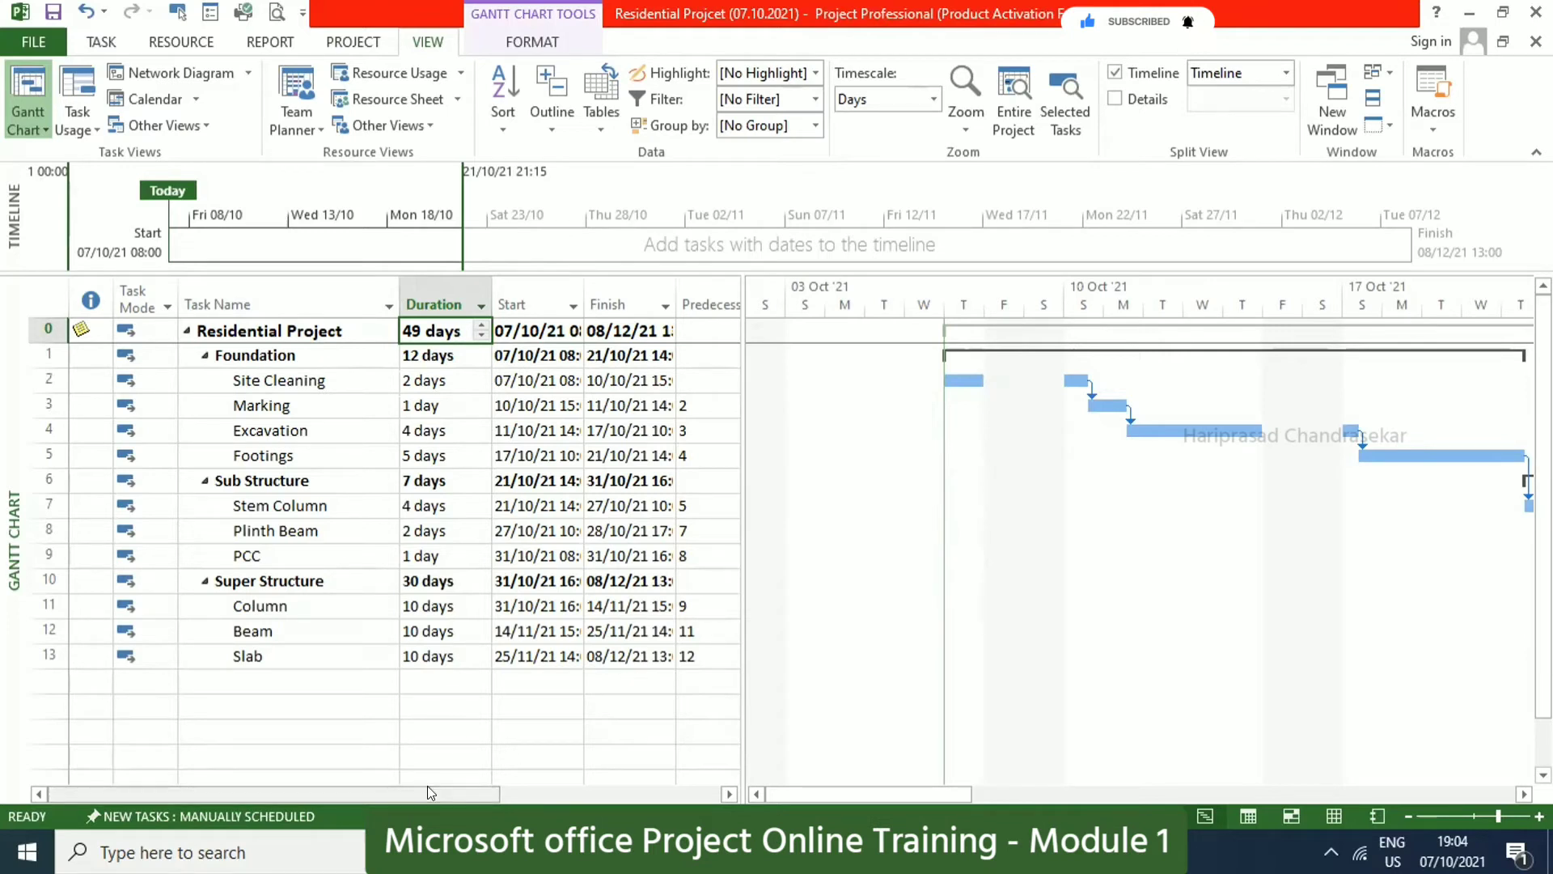
mouse_move(427, 785)
mouse_down()
mouse_move(467, 782)
mouse_move(403, 790)
mouse_up()
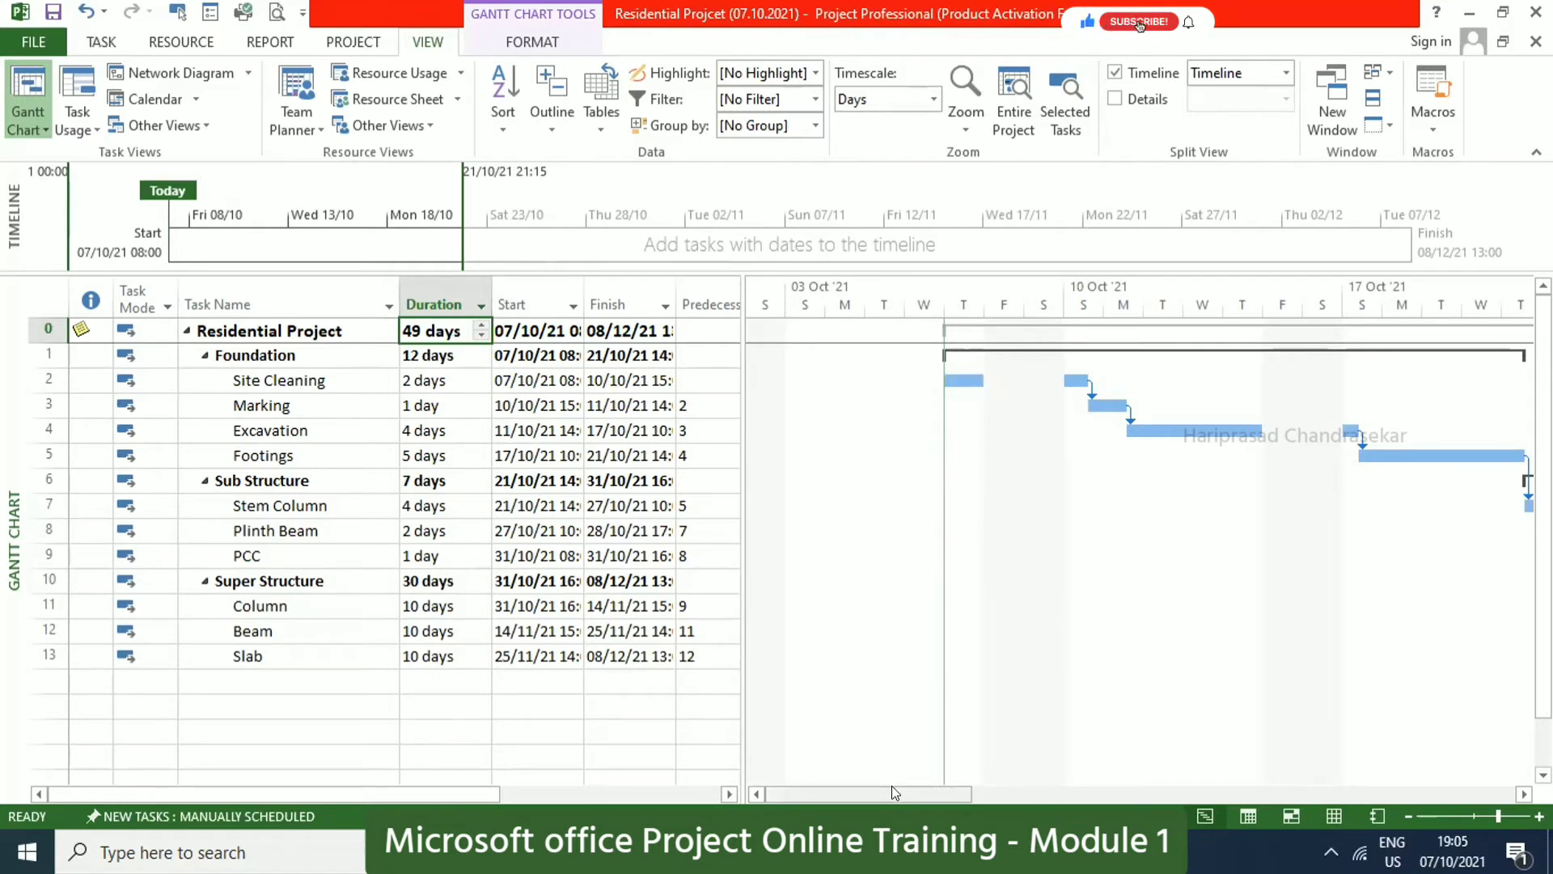
drag(892, 785, 1091, 769)
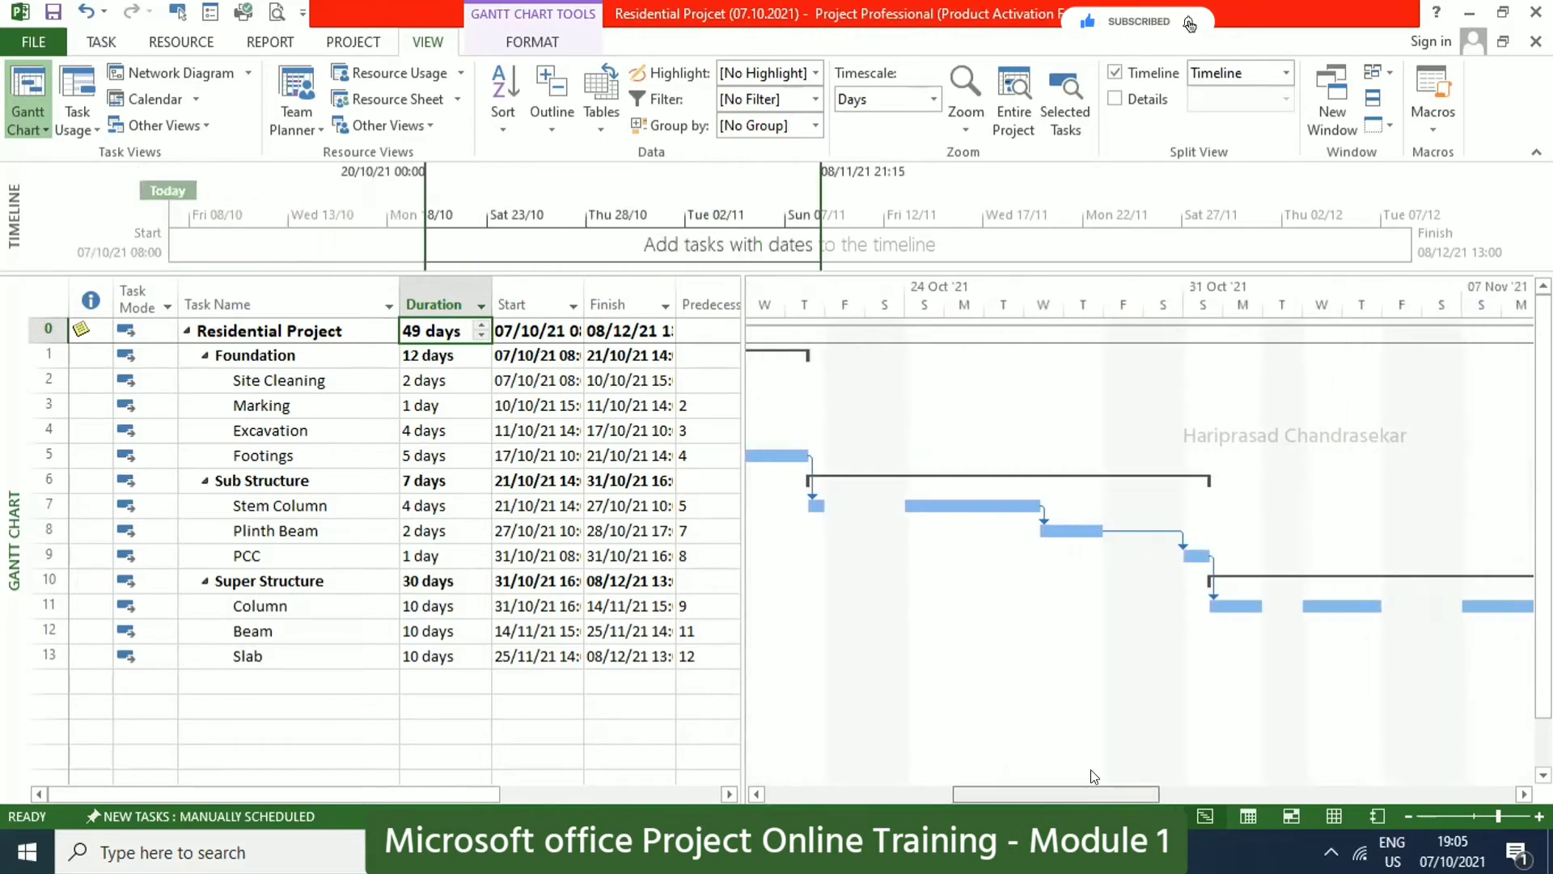
Show the critical tasks in the Gantt chart and check the bars from the project's start.
click(542, 44)
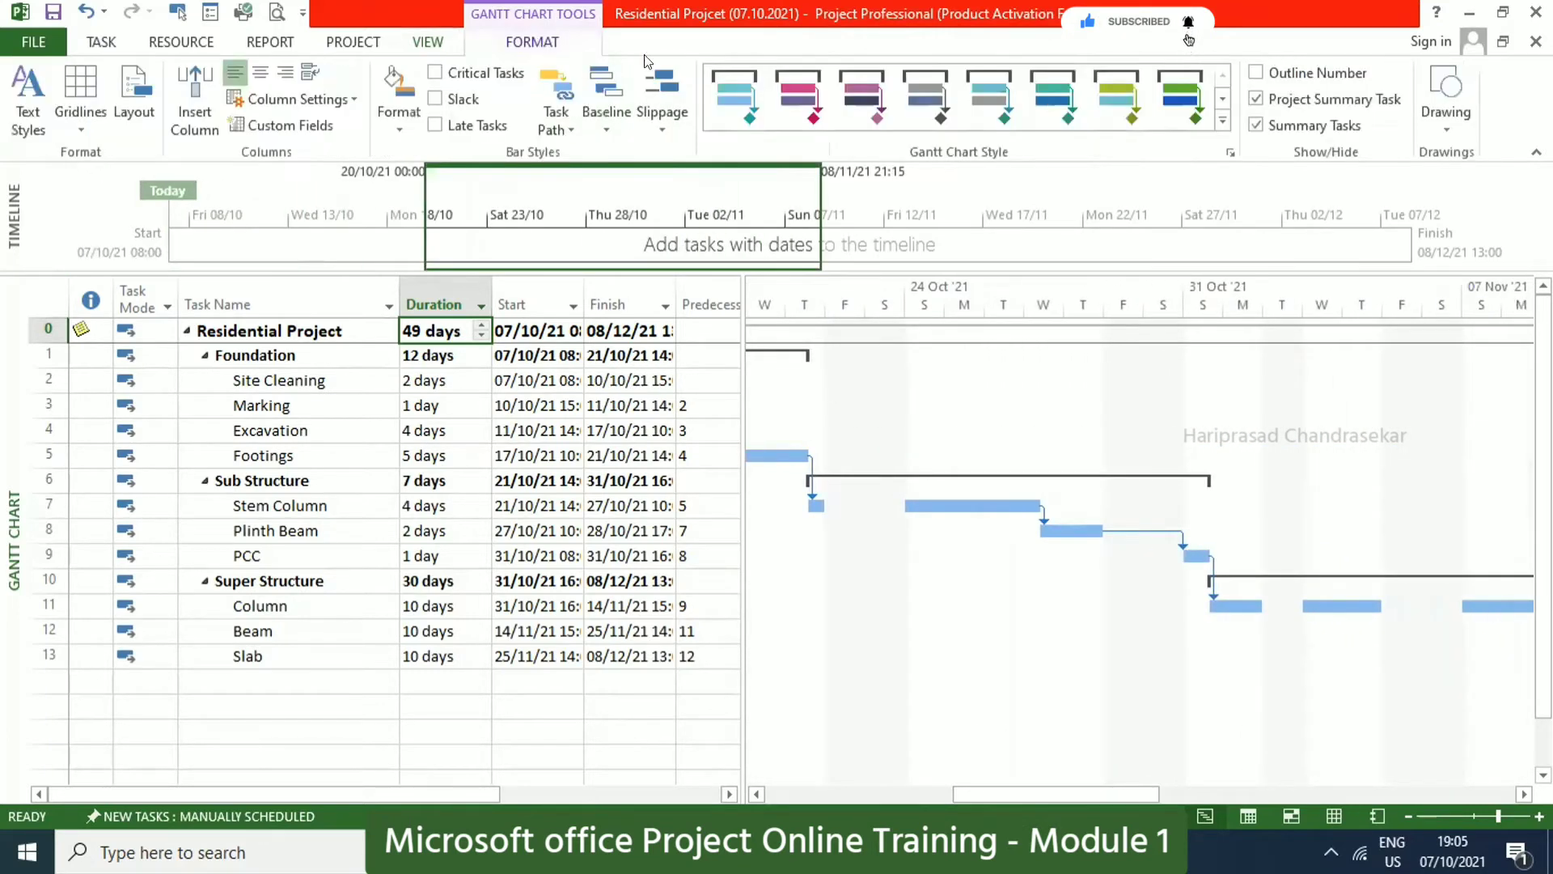
click(435, 73)
drag(1029, 785, 826, 721)
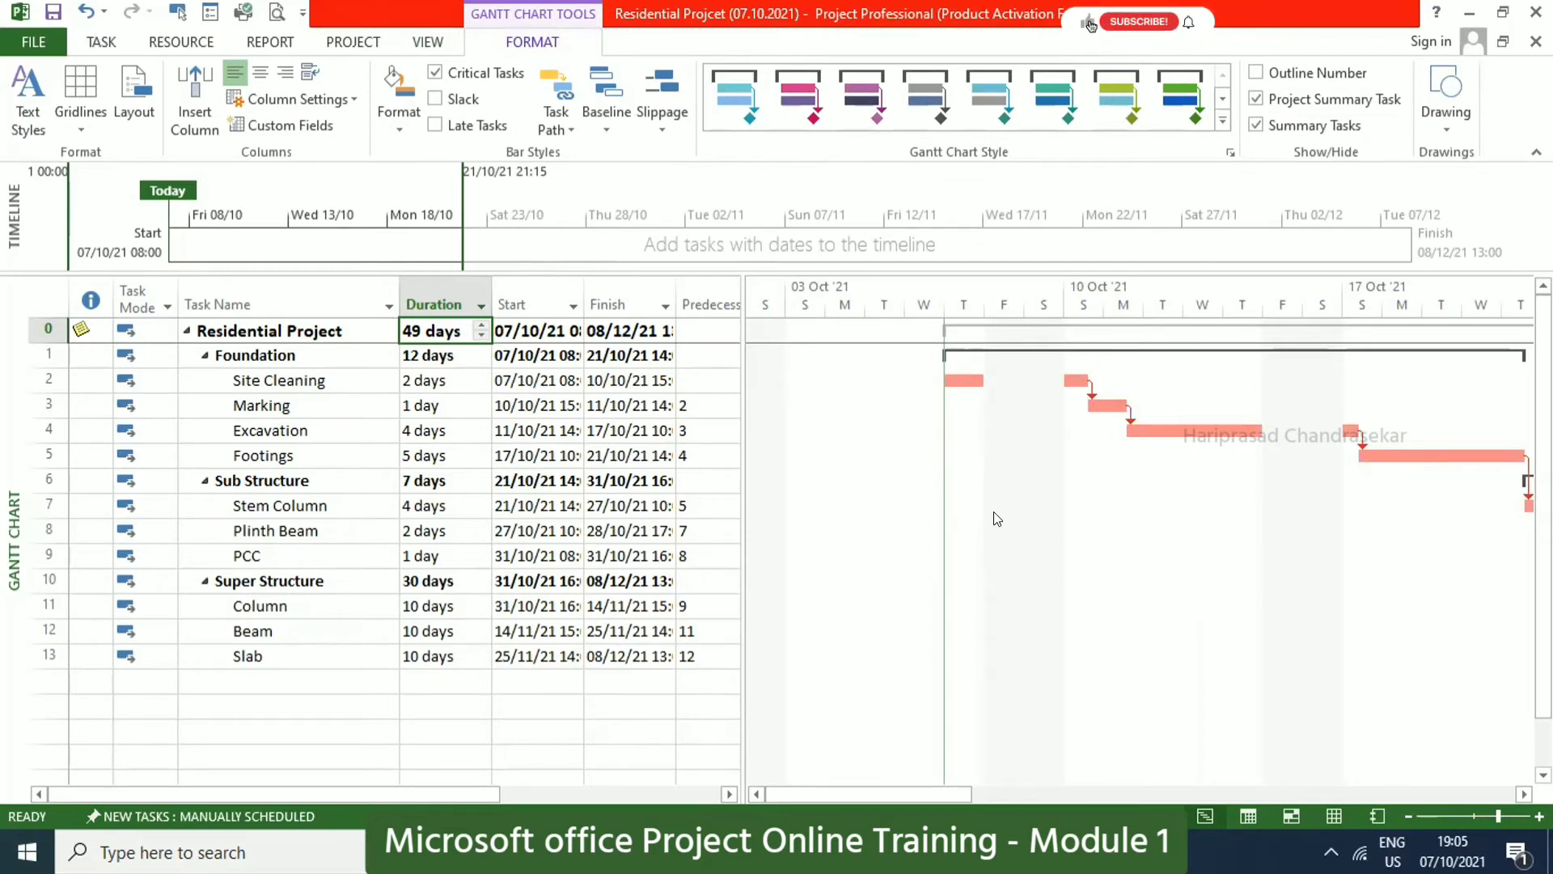
click(231, 680)
scroll(291, 673, down, 1)
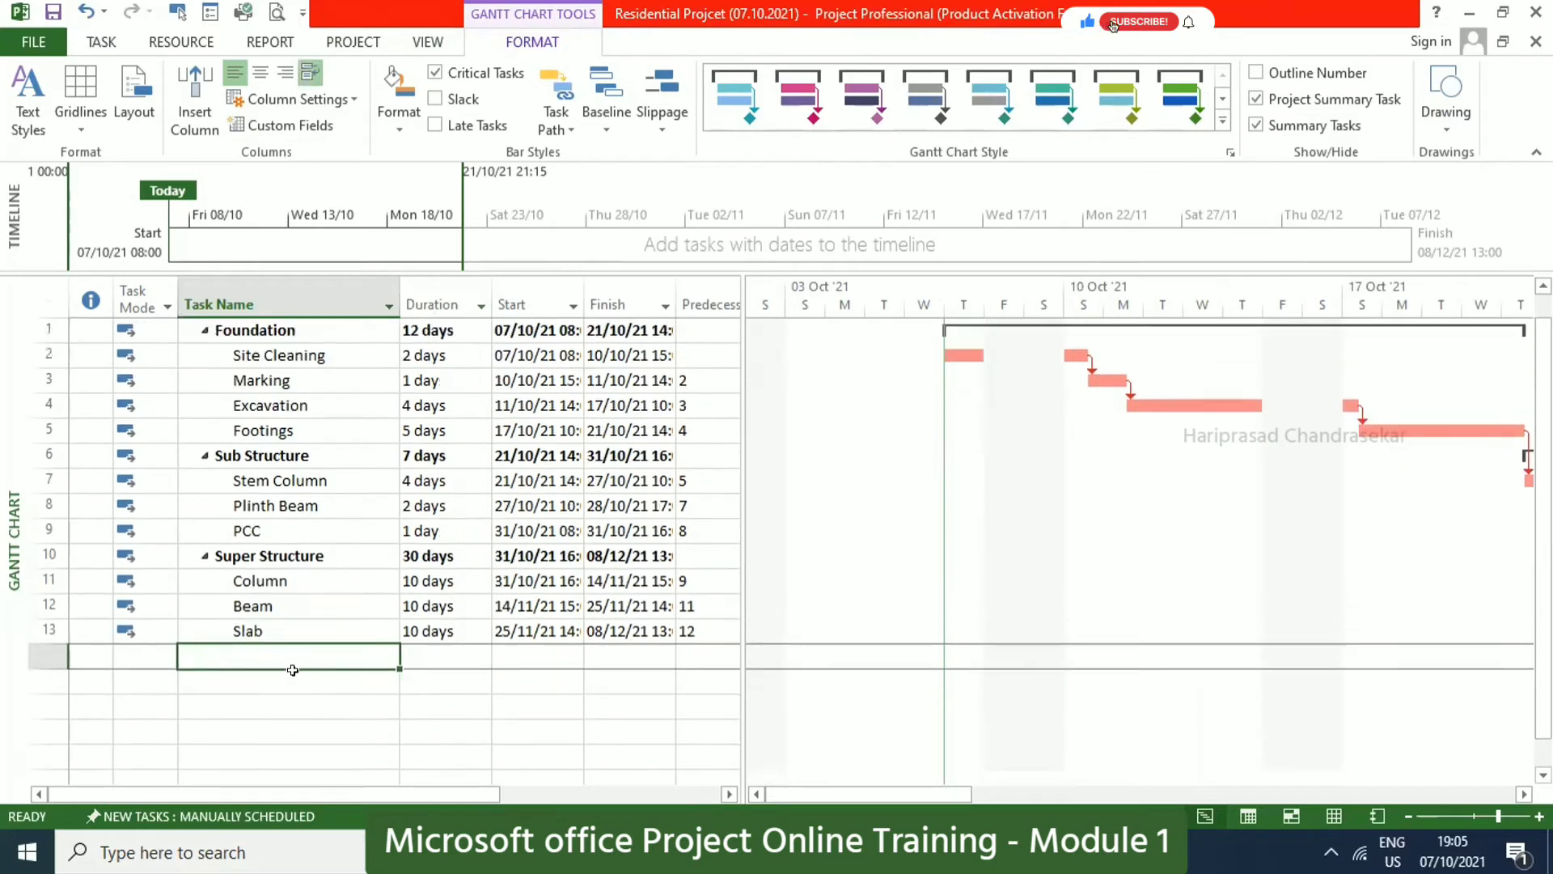
scroll(292, 670, up, 1)
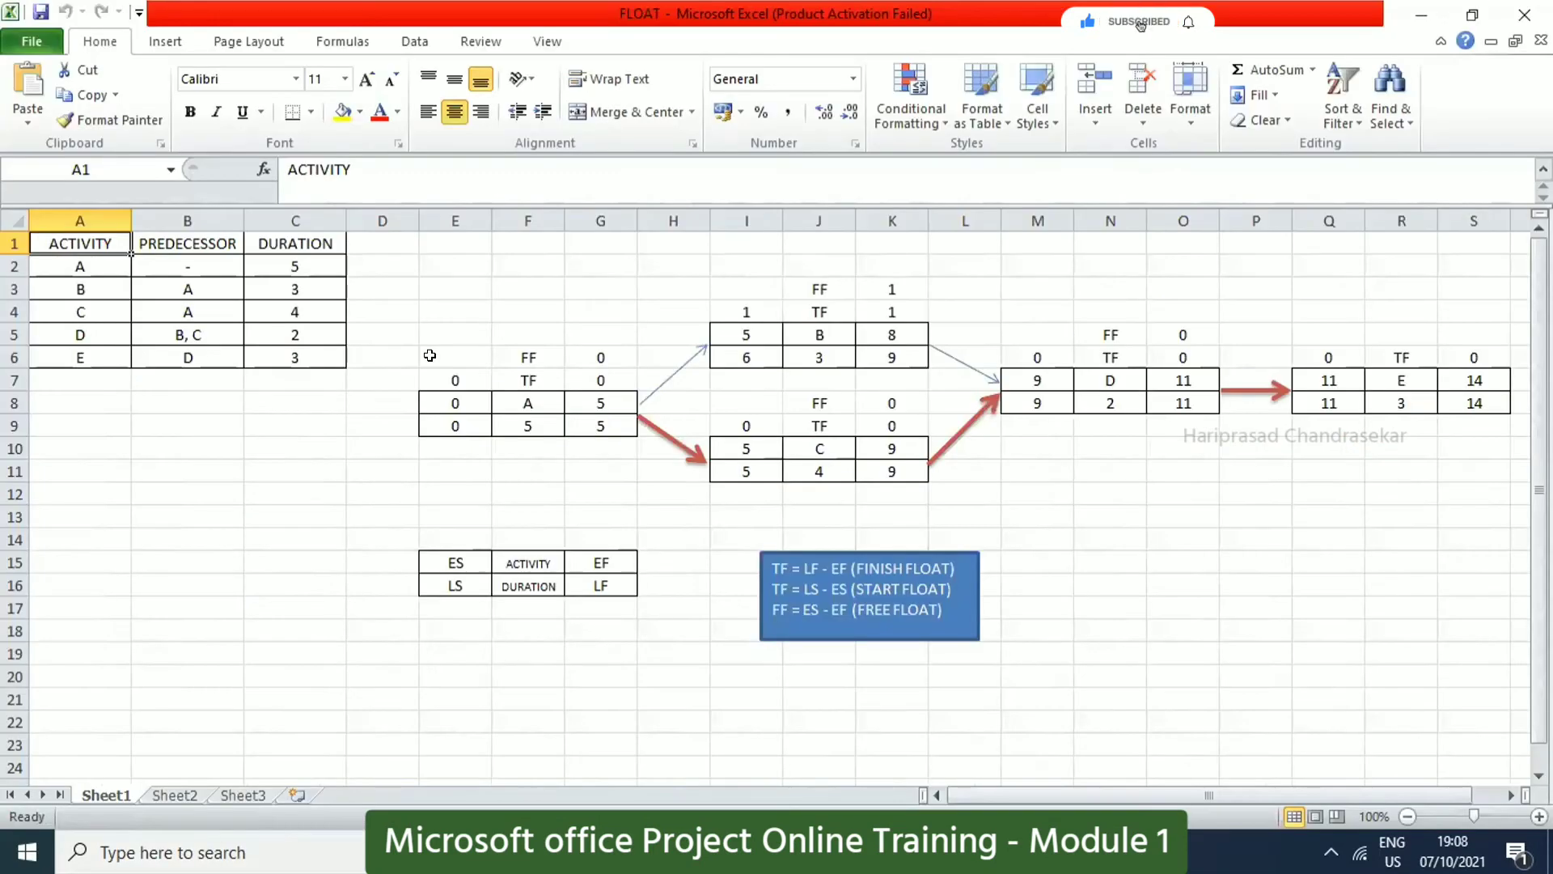
In the FLOAT workbook in Excel, examine activity A in the activity table and its duration, early start and early finish in the network diagram.
click(89, 267)
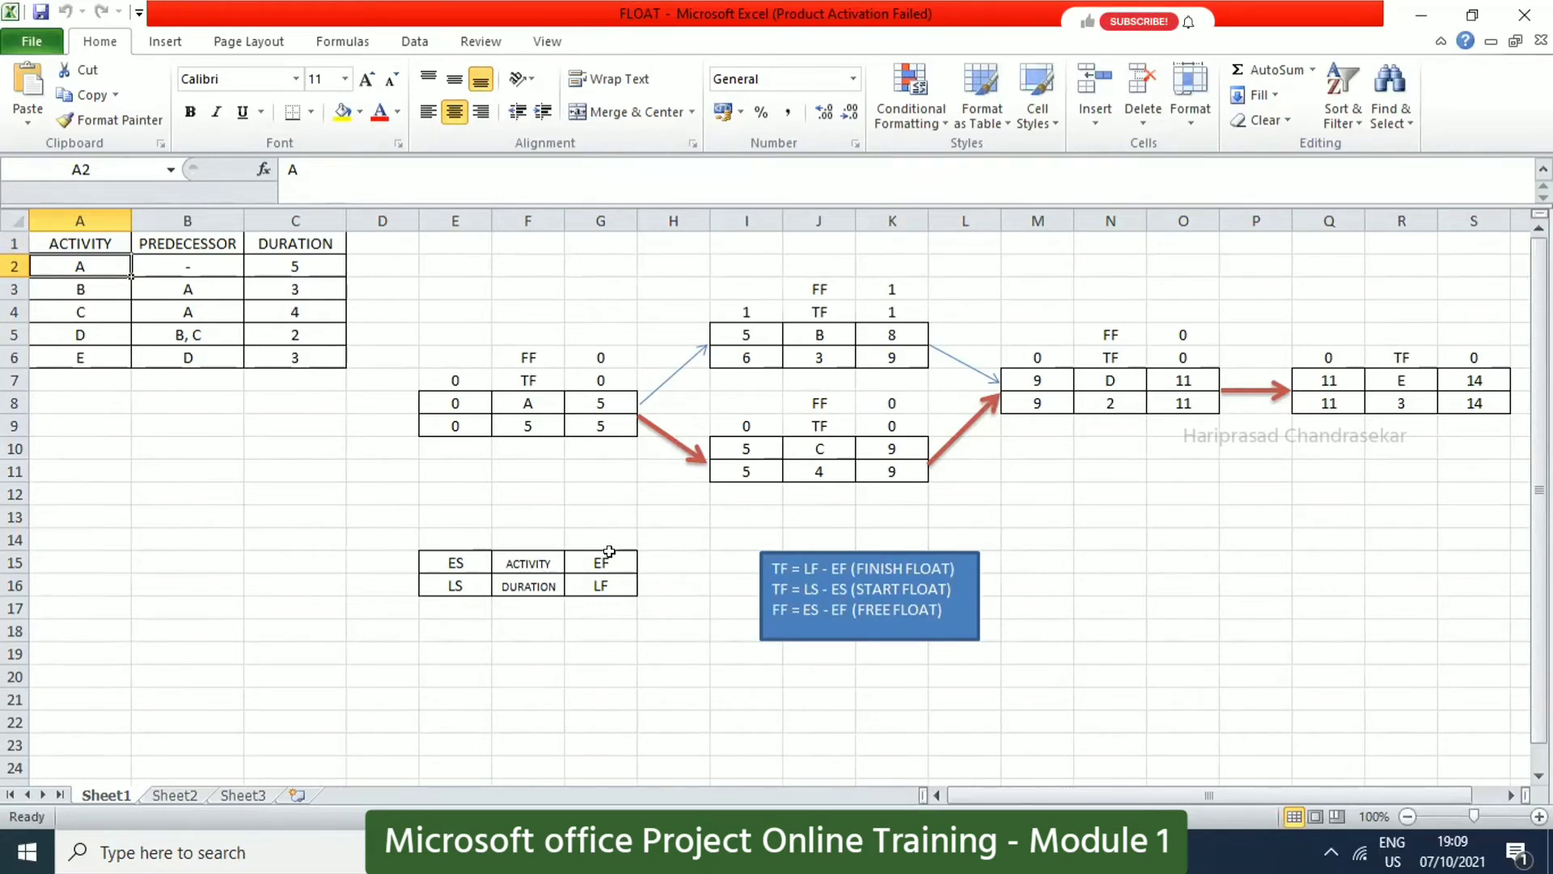
click(533, 417)
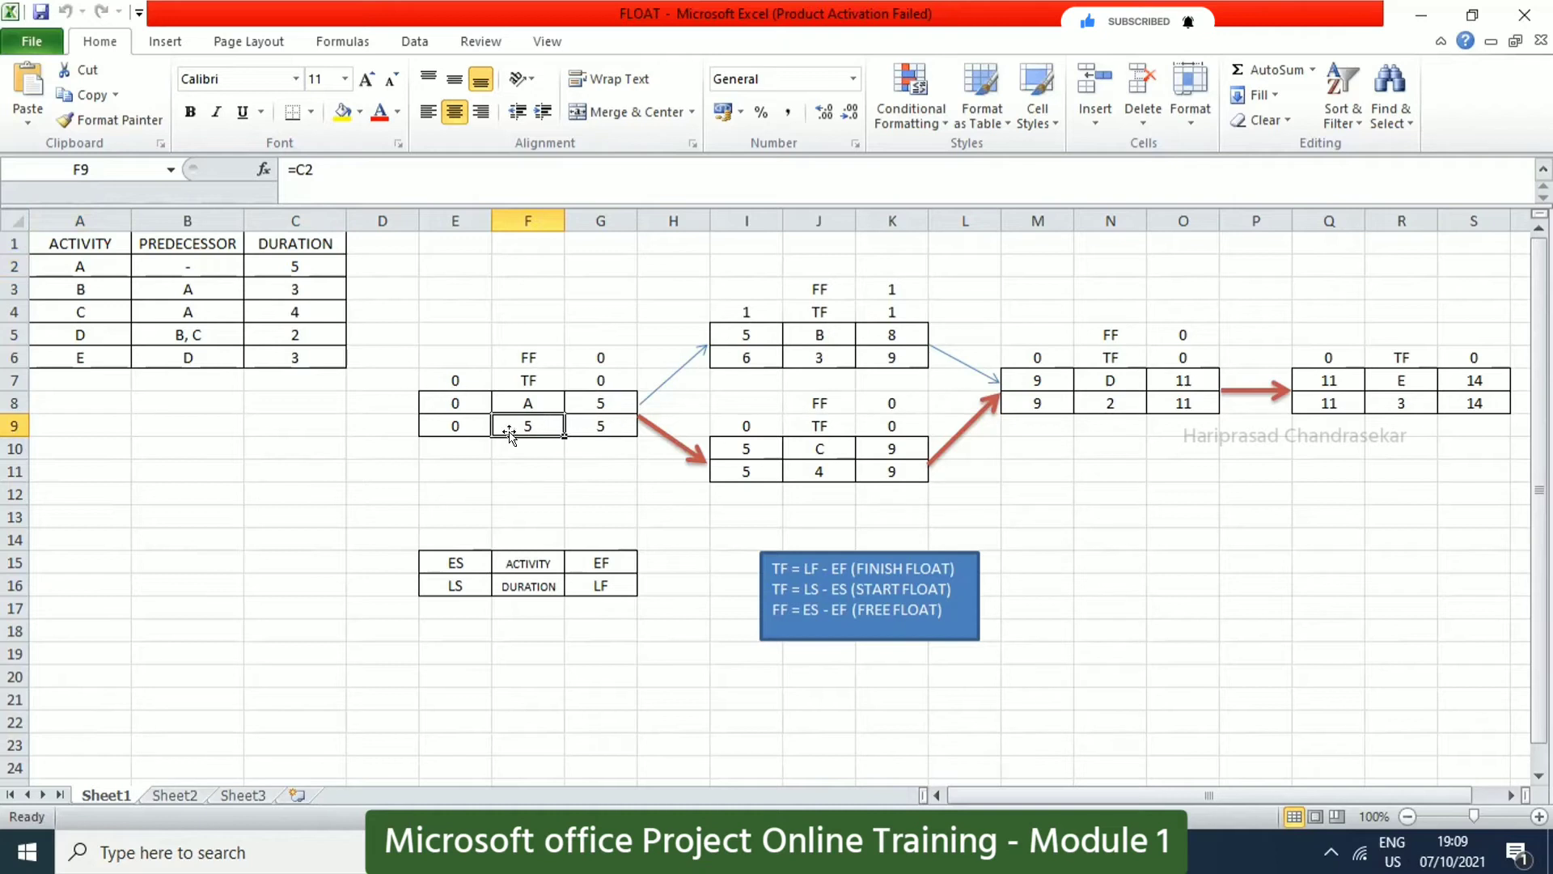
click(453, 398)
click(593, 398)
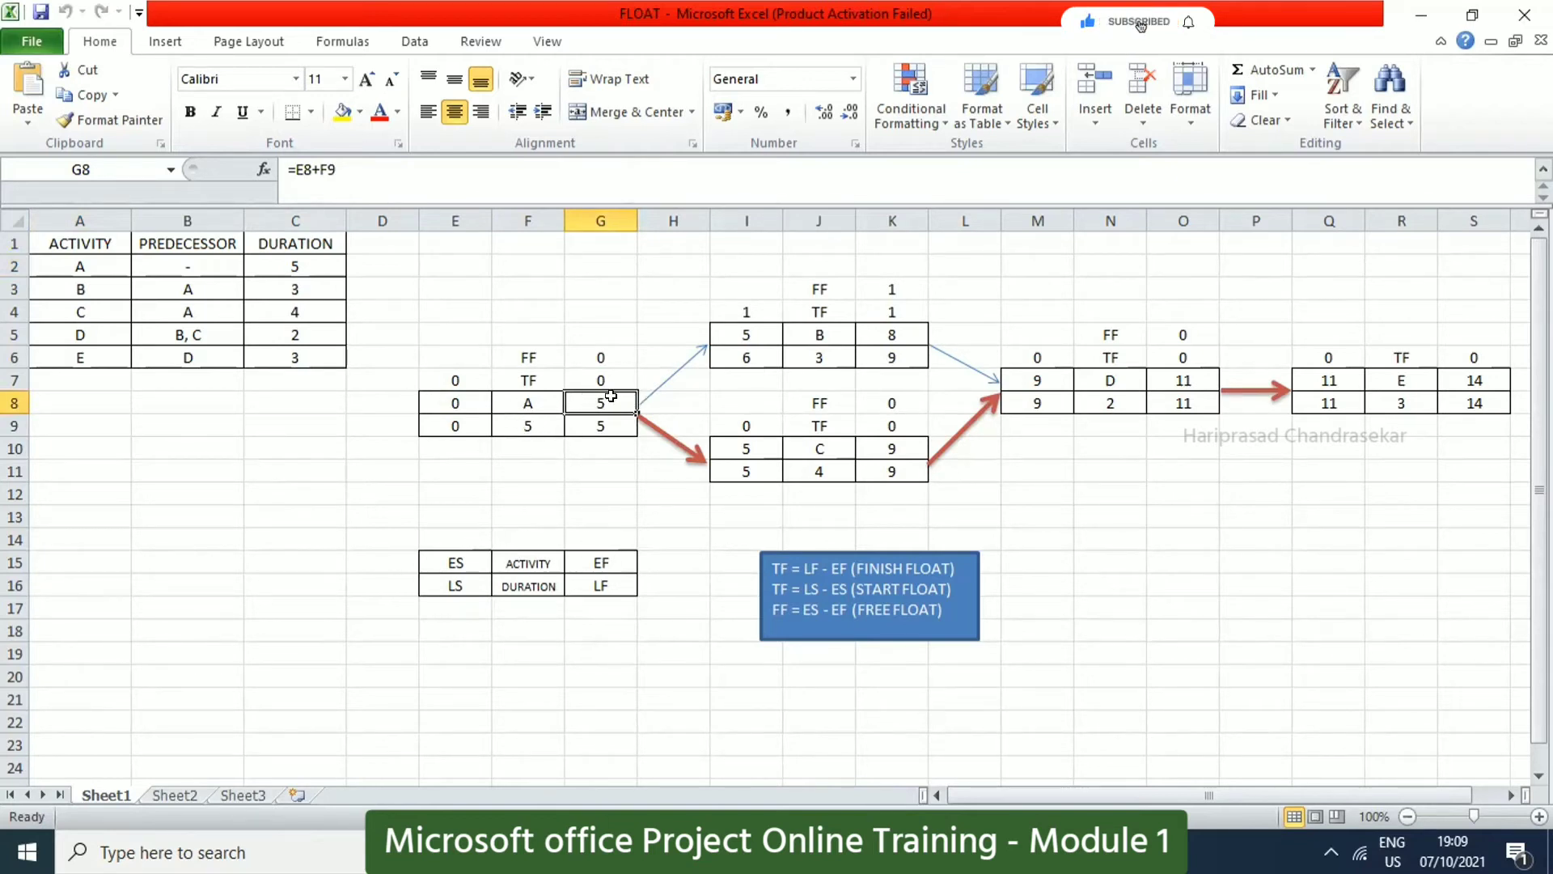
Trace the forward pass through activities B, C, D and E, examining their early starts, durations and early finishes in the network diagram.
click(772, 329)
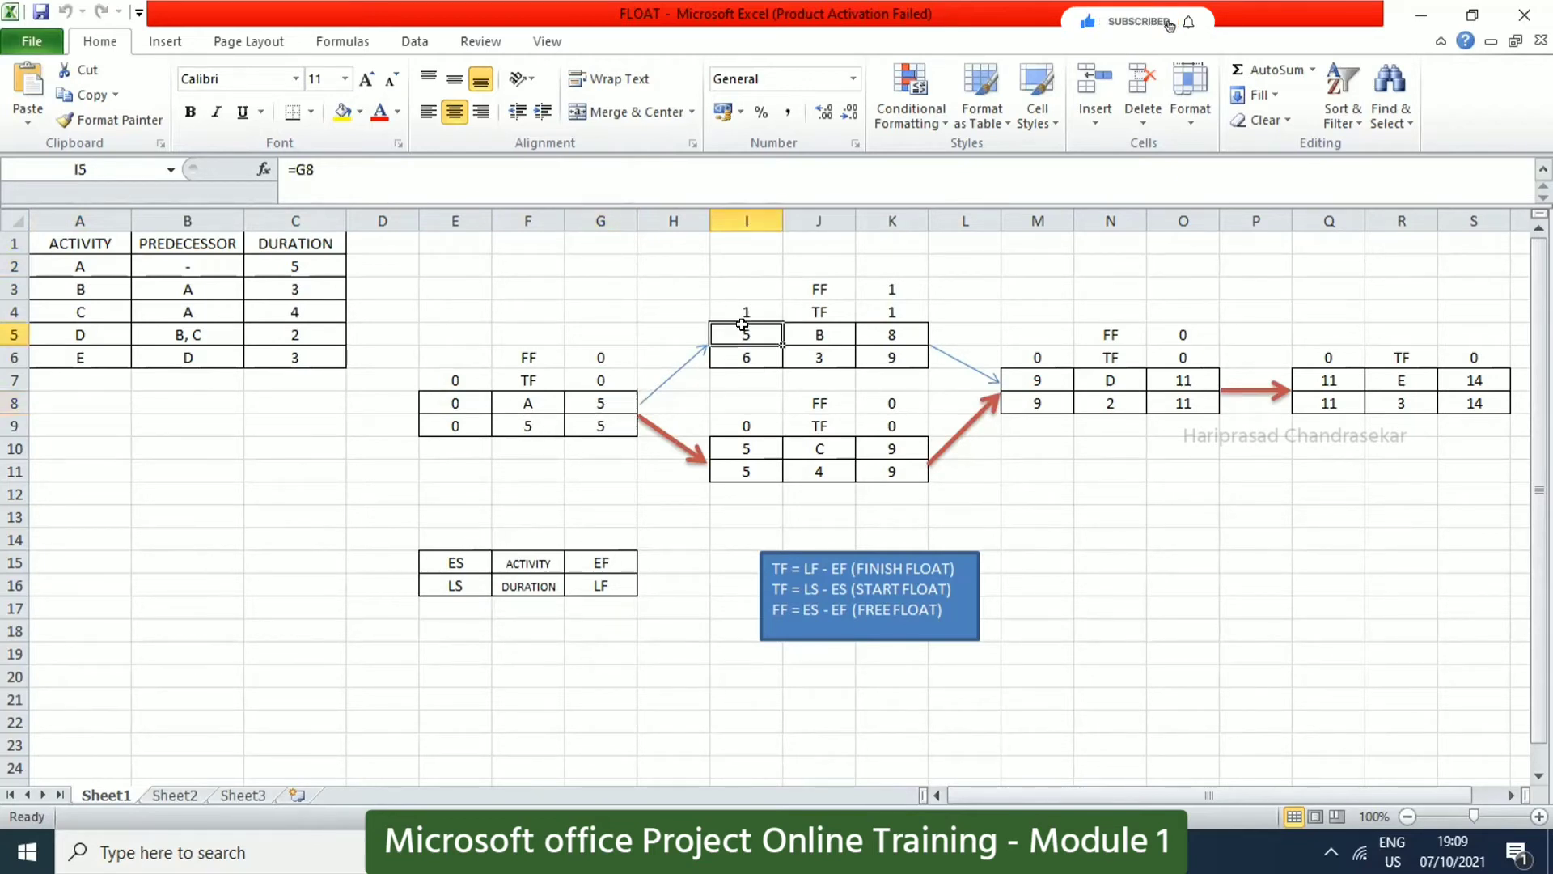
click(816, 355)
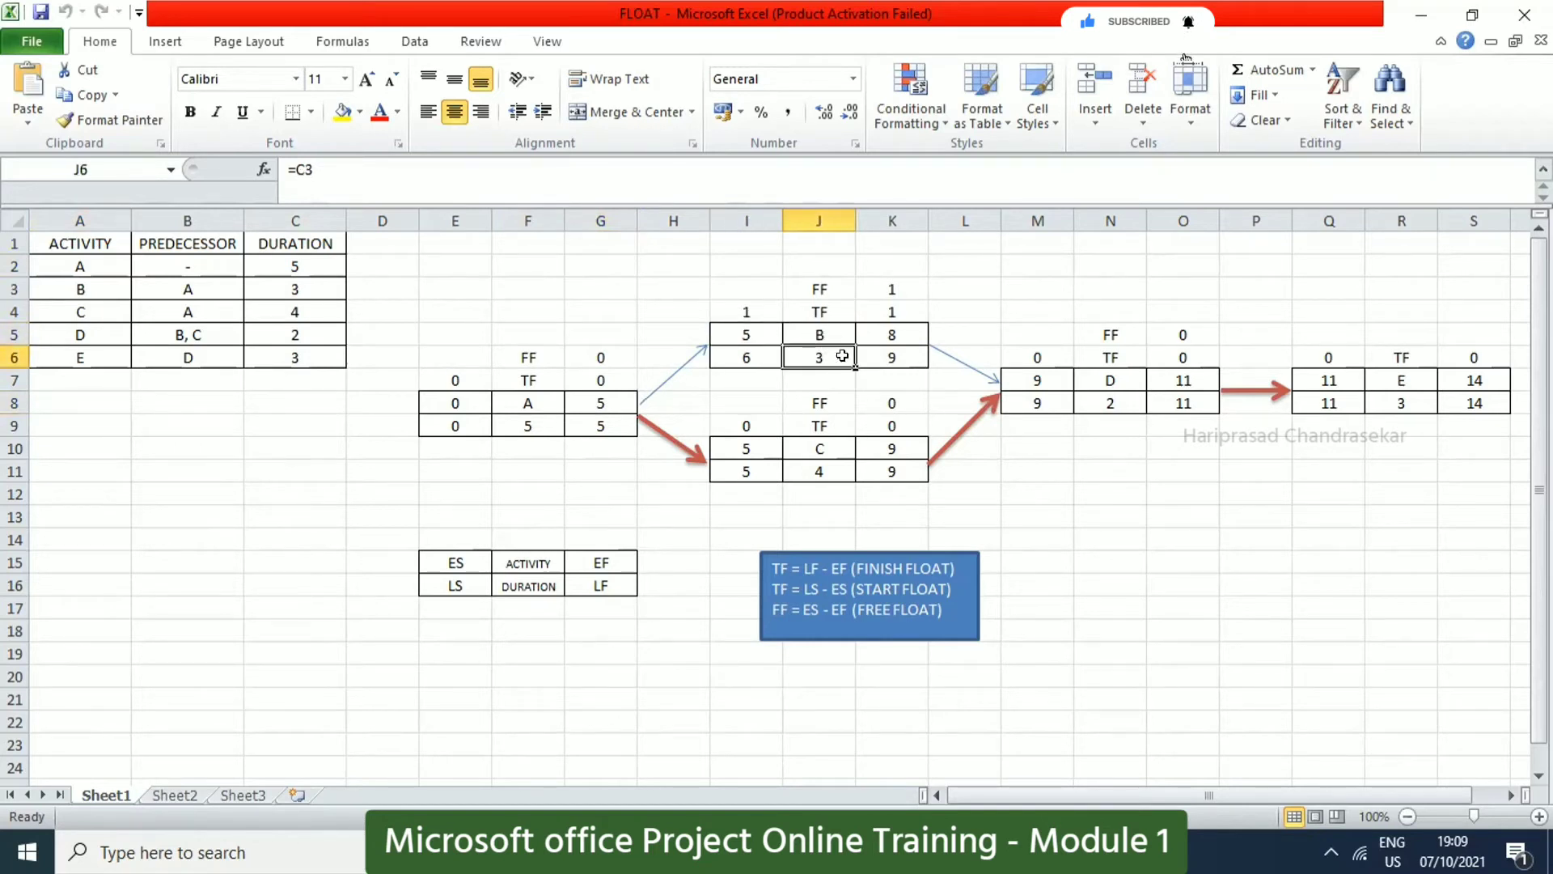
click(889, 336)
click(750, 441)
click(806, 464)
click(890, 437)
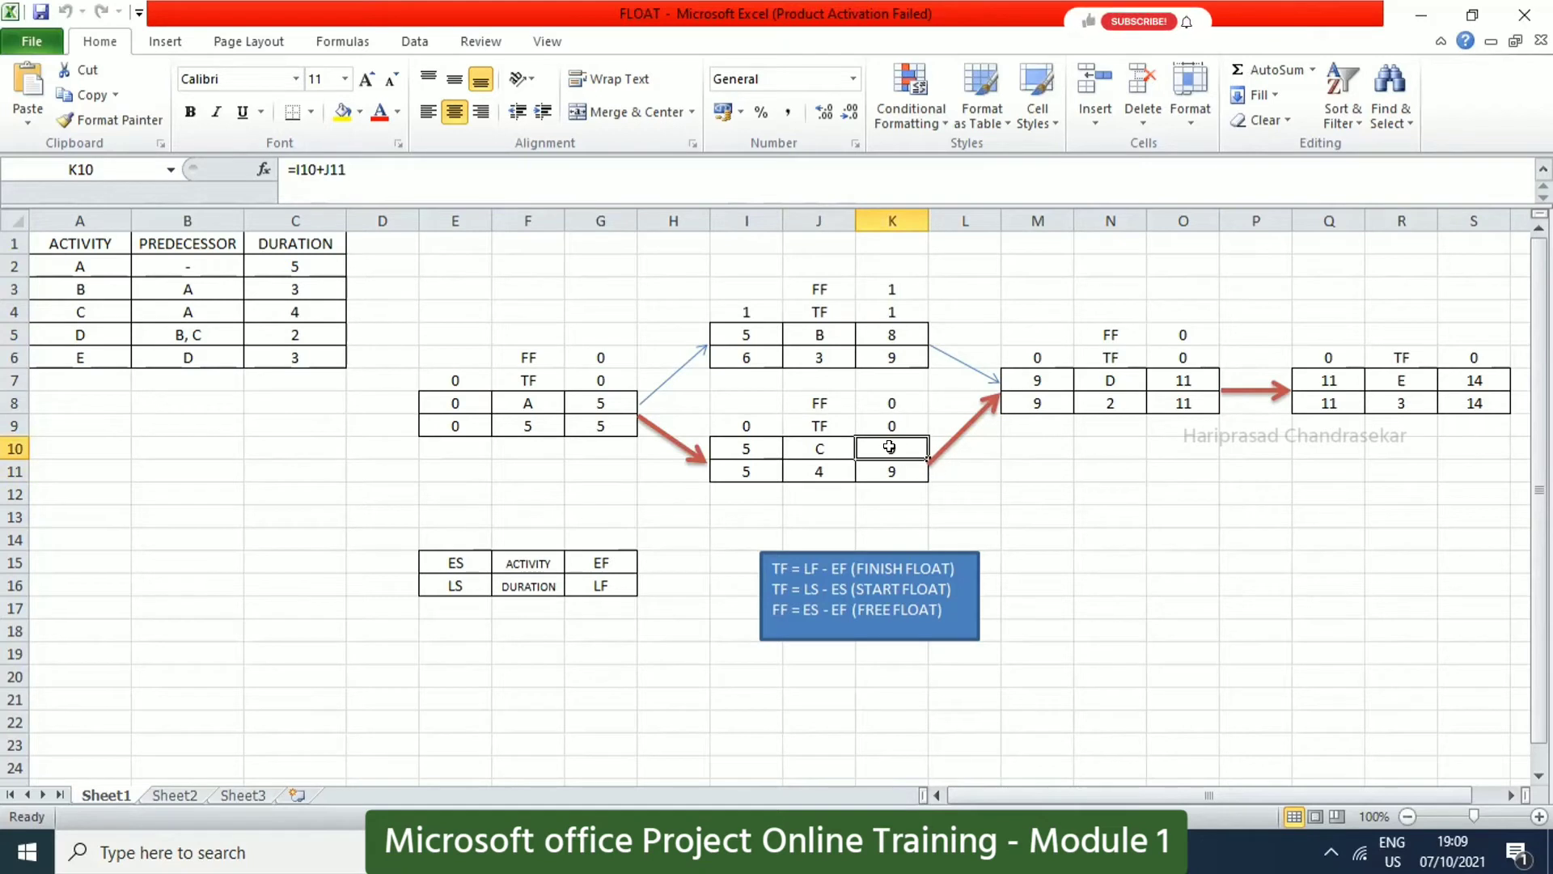
click(1042, 377)
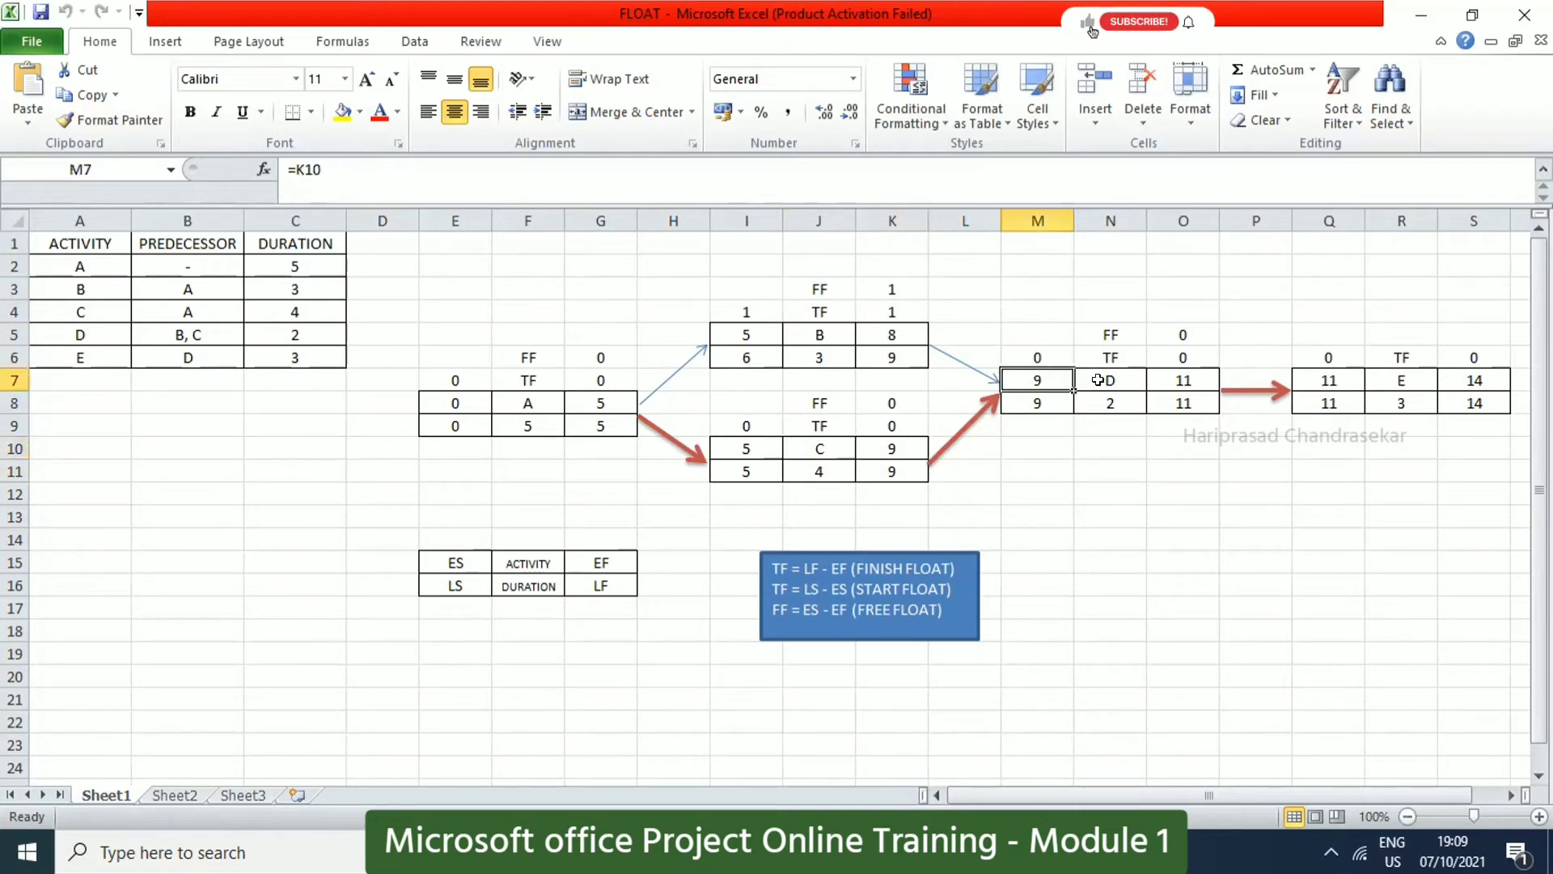
click(1097, 393)
click(1161, 375)
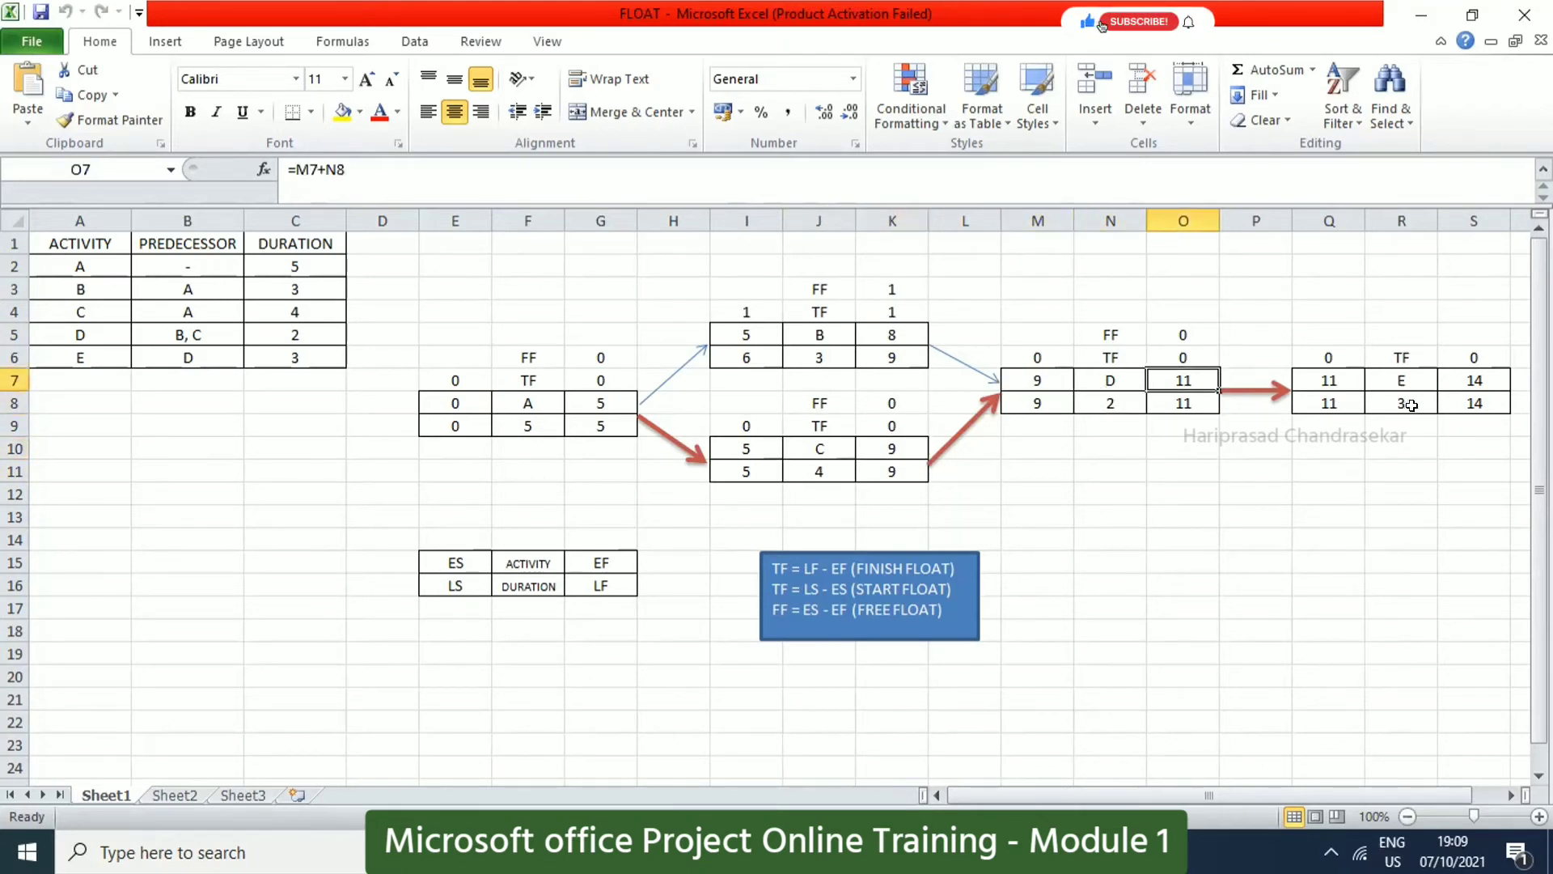
click(1466, 381)
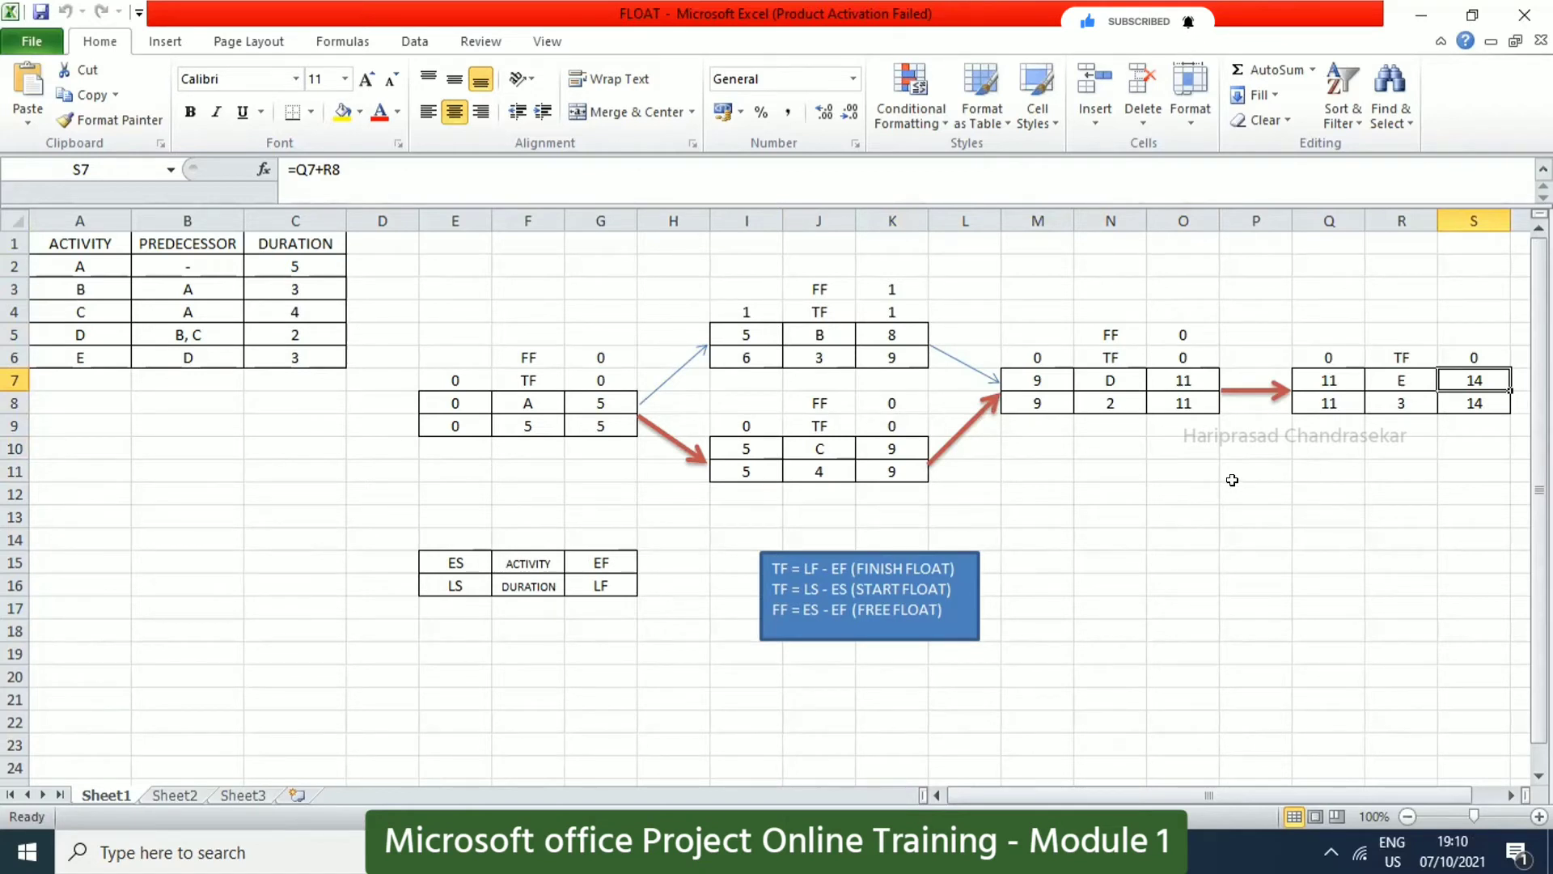
Trace the backward pass from activity E through D, B, C and A, examining their late finishes and late starts in the network diagram.
click(1489, 402)
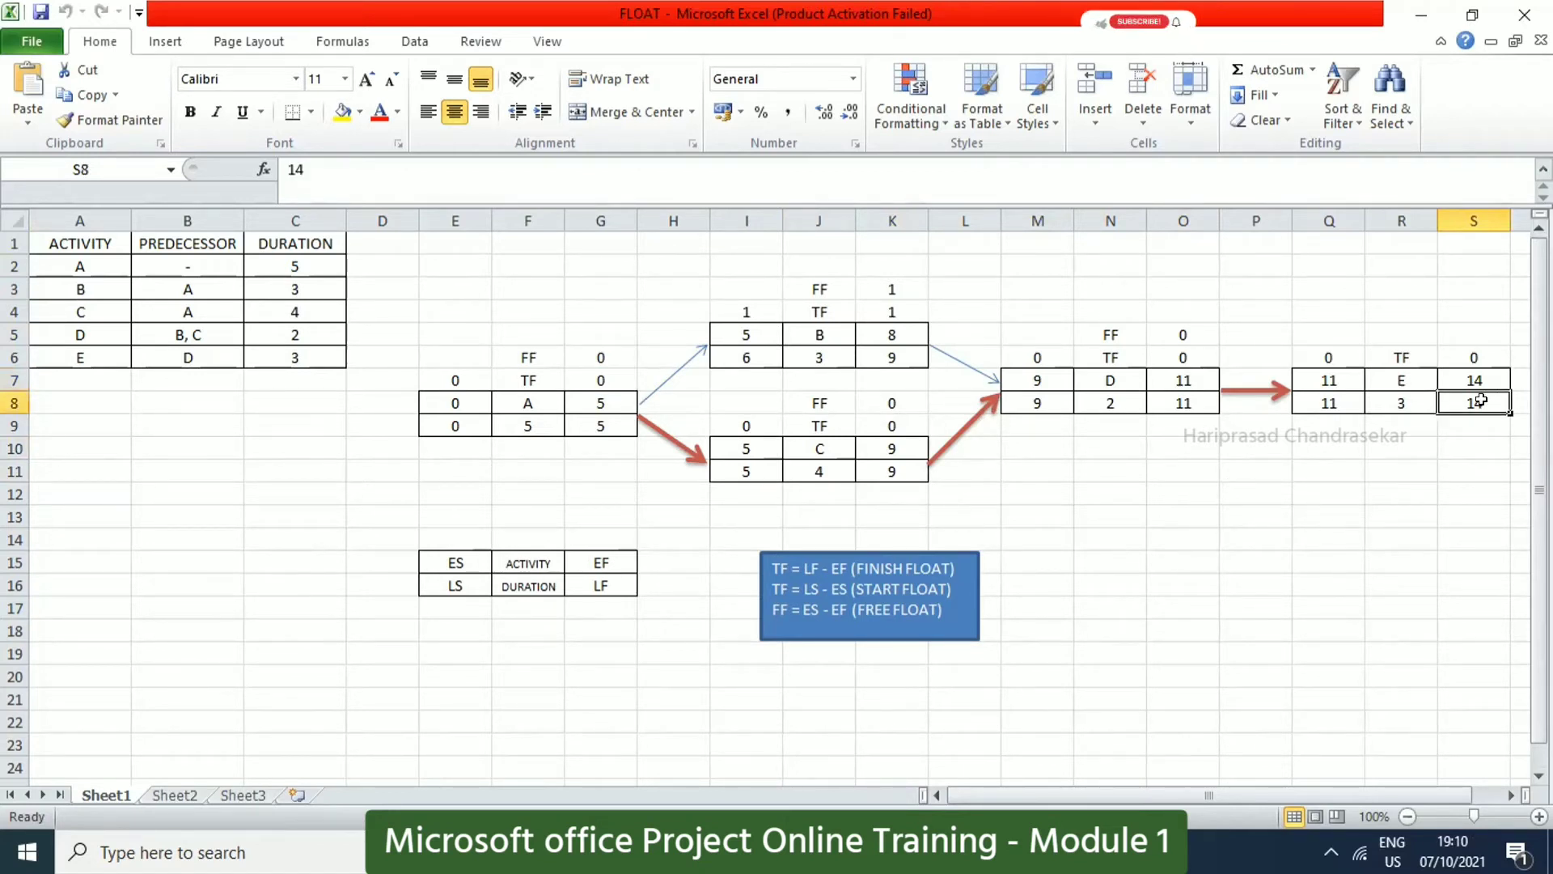
click(1410, 399)
click(1333, 398)
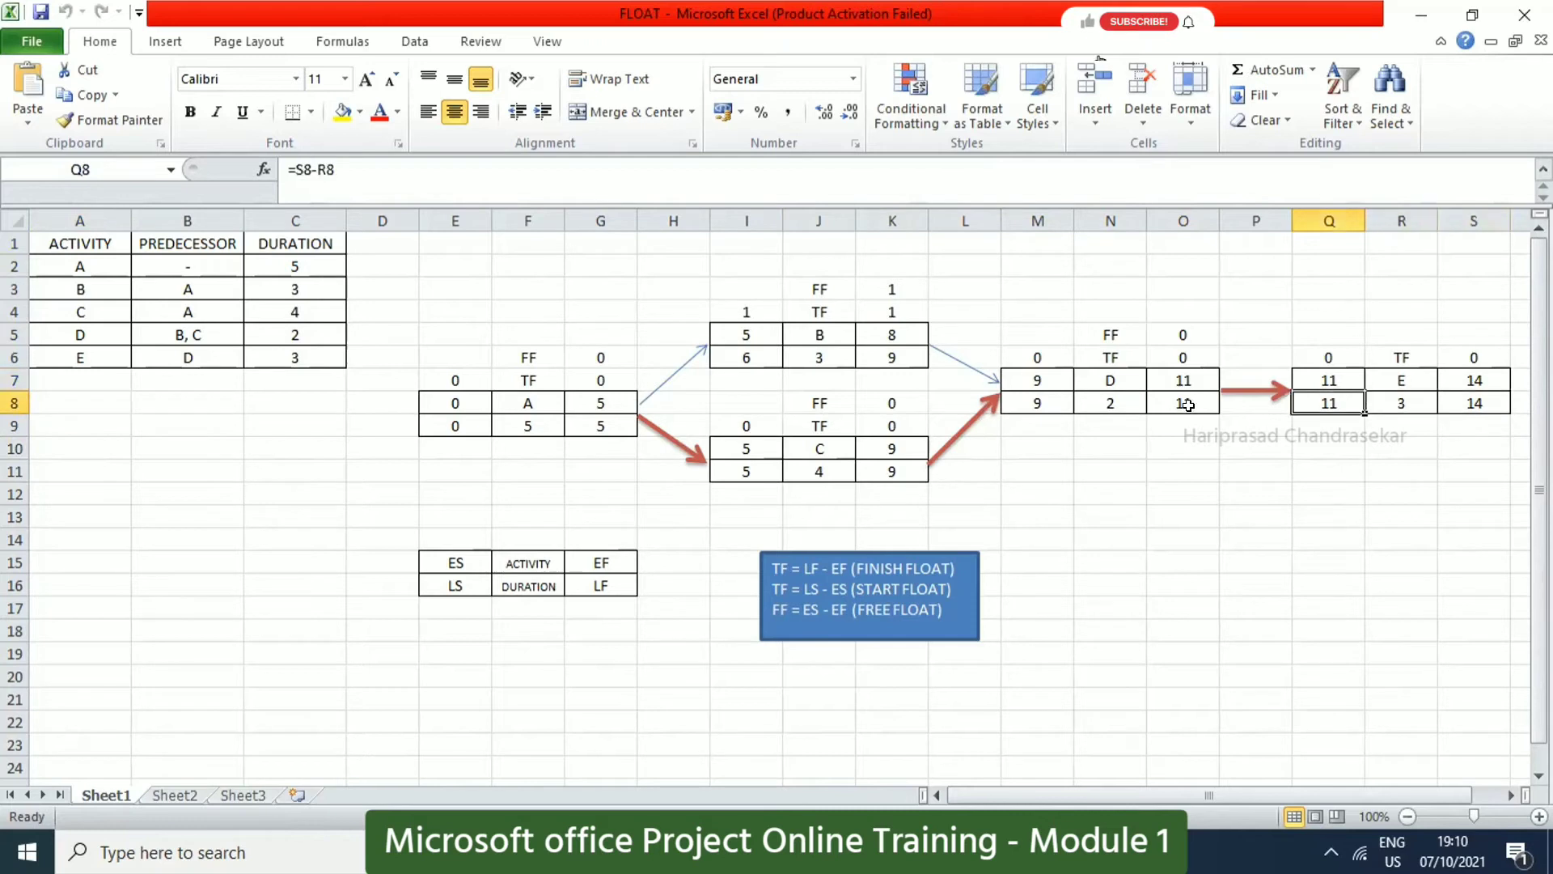
click(1188, 404)
click(1038, 404)
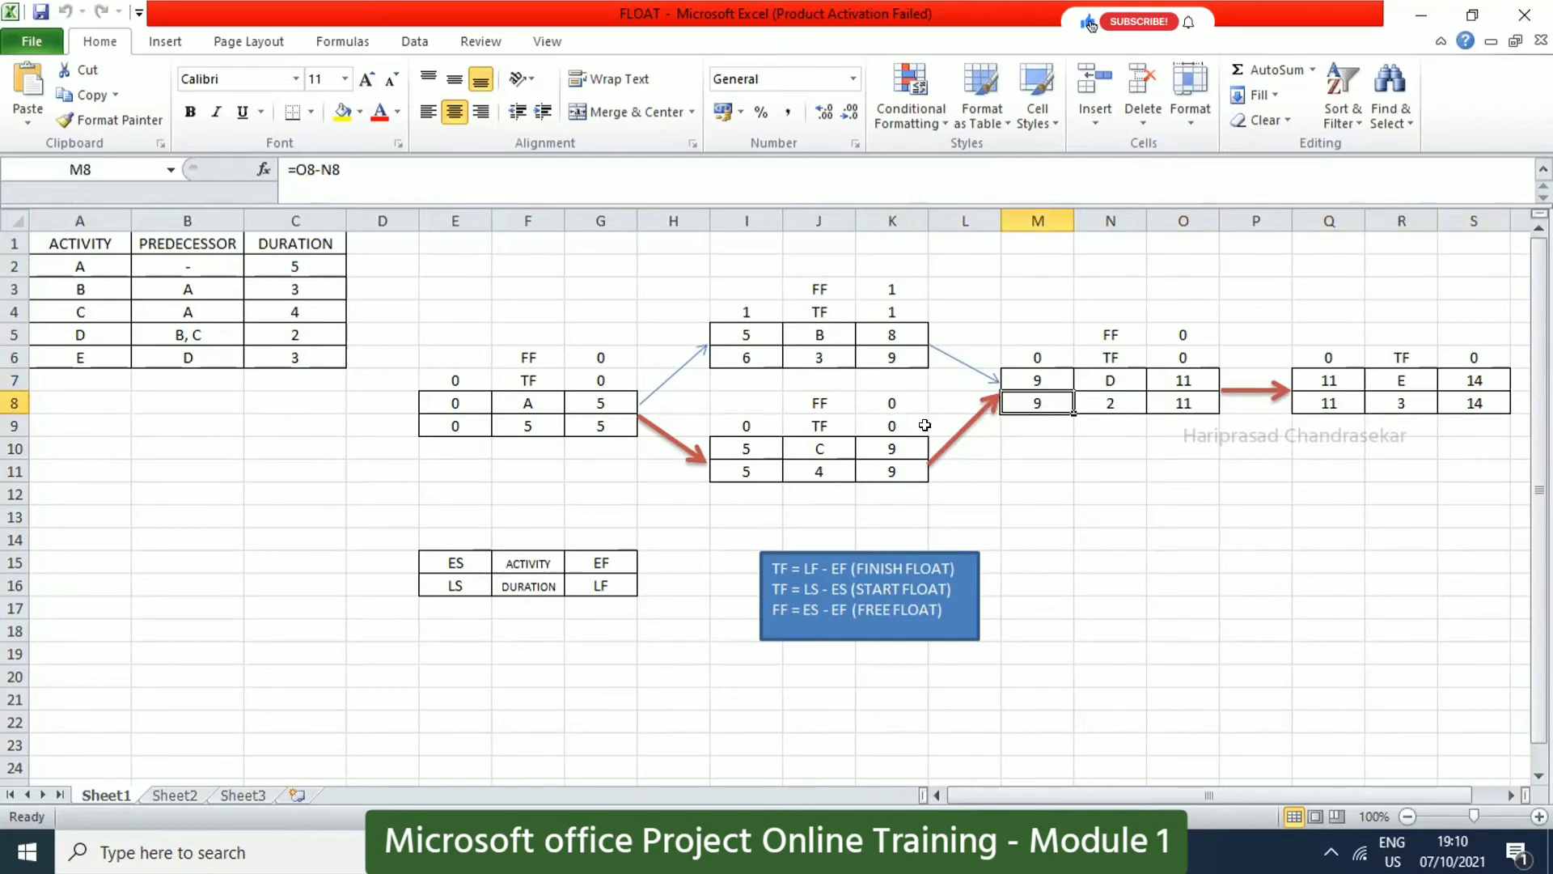
click(884, 356)
click(754, 355)
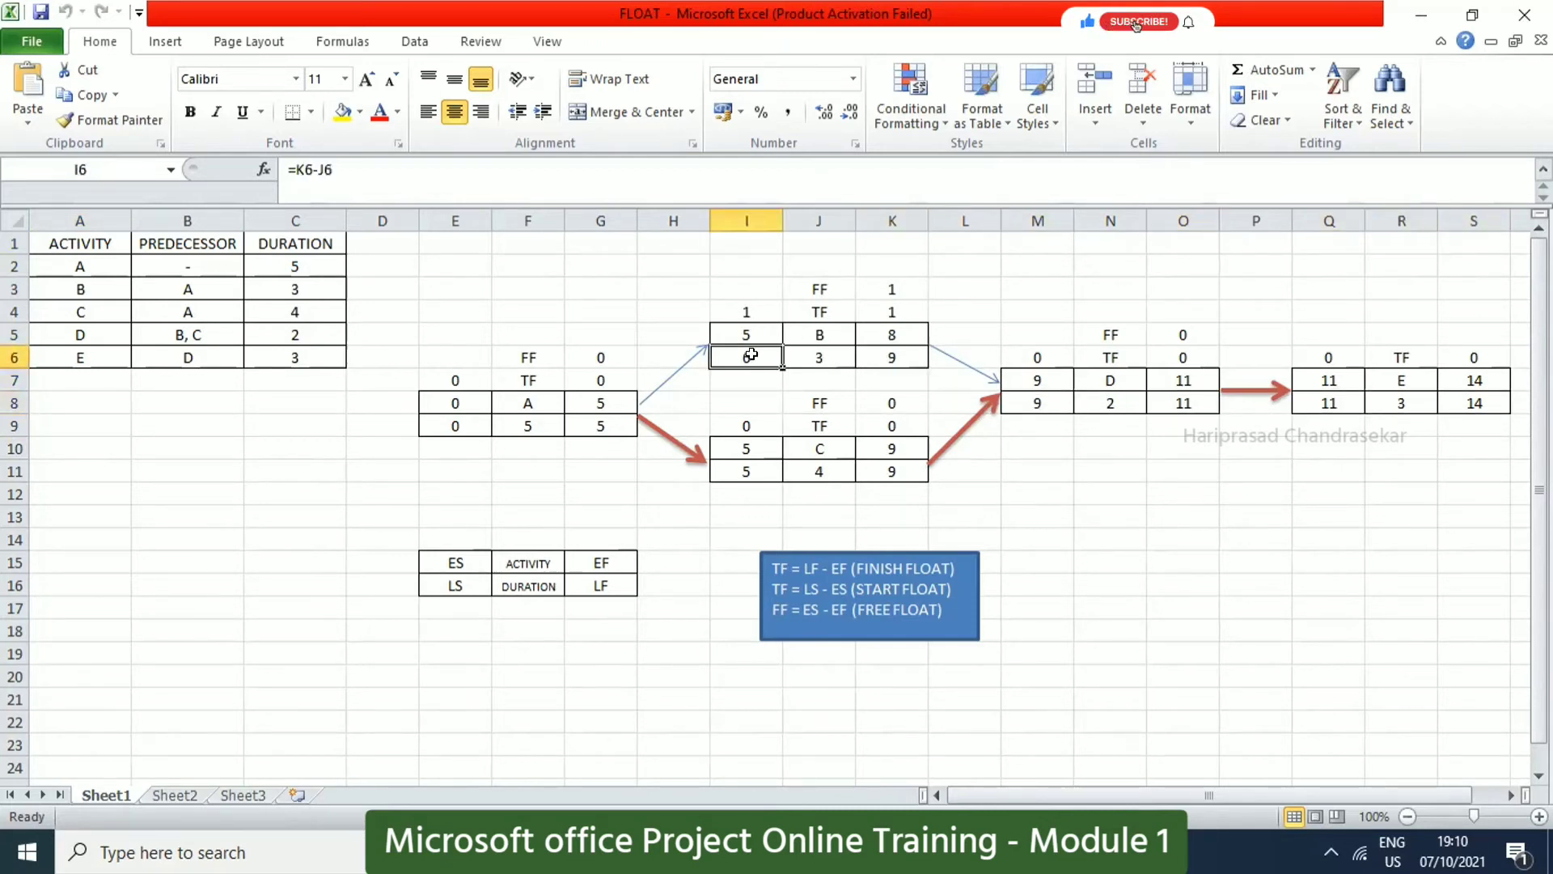
click(739, 468)
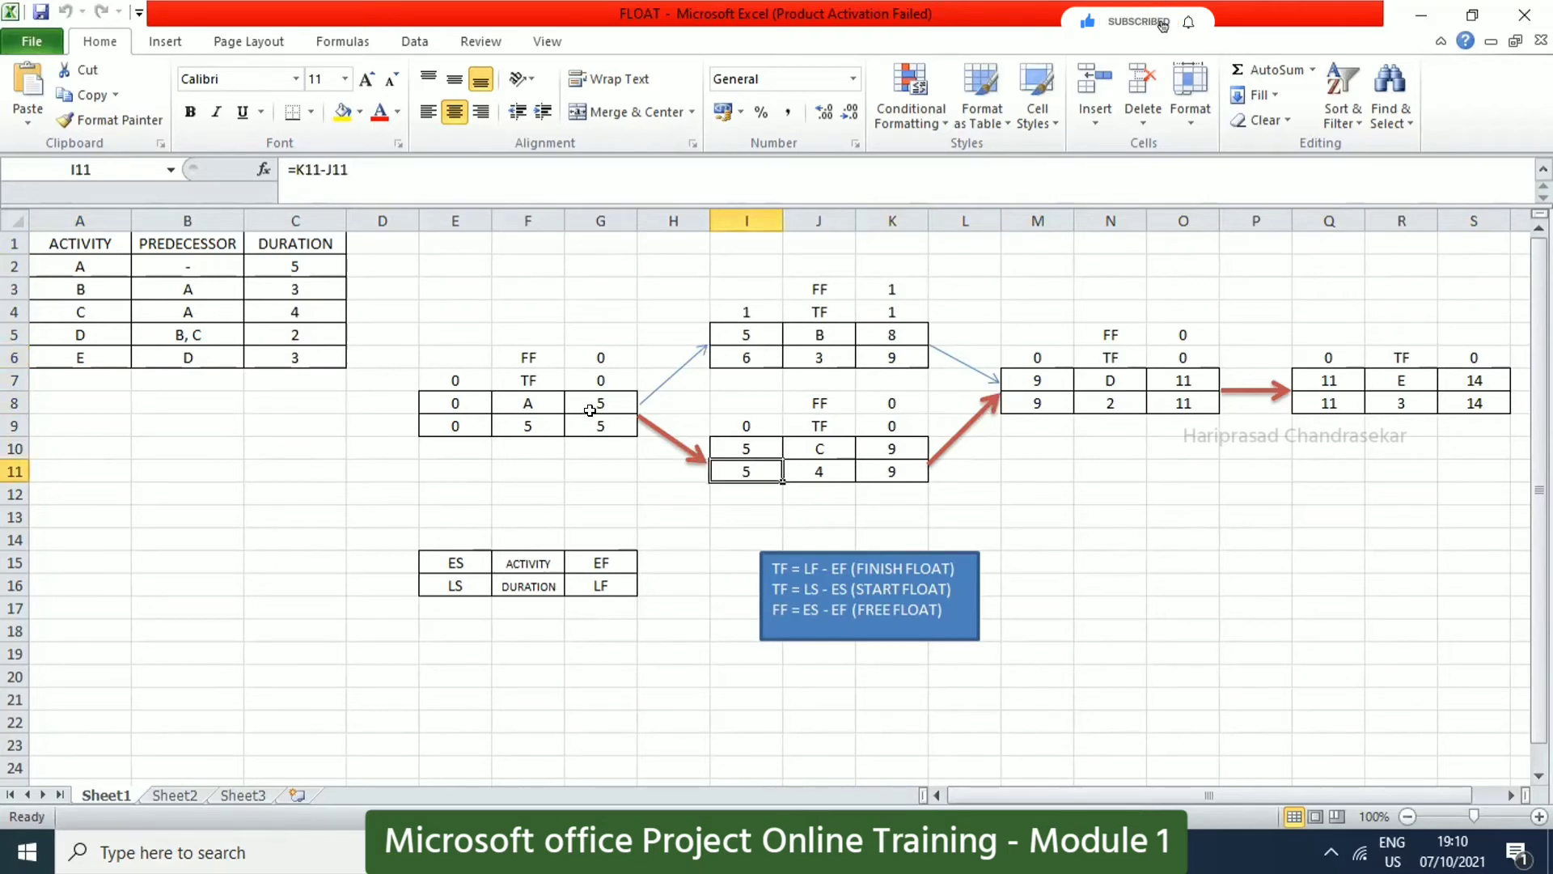
click(599, 426)
click(451, 419)
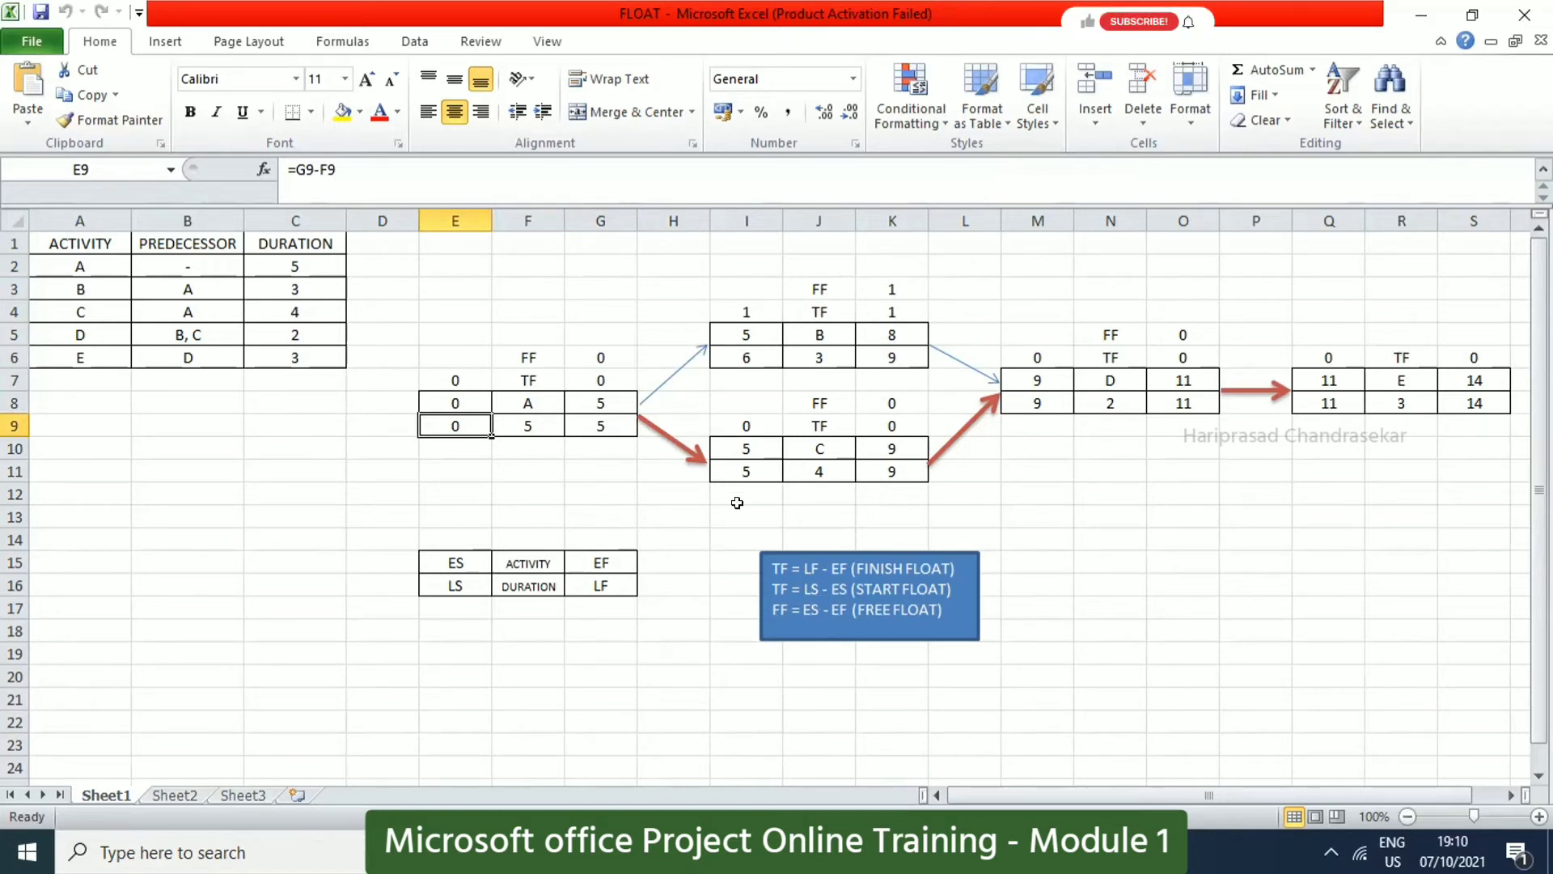
Examine the EF, LF, ES and LS positions in the node legend, and compare them with activity A's total float cells.
click(604, 587)
click(606, 558)
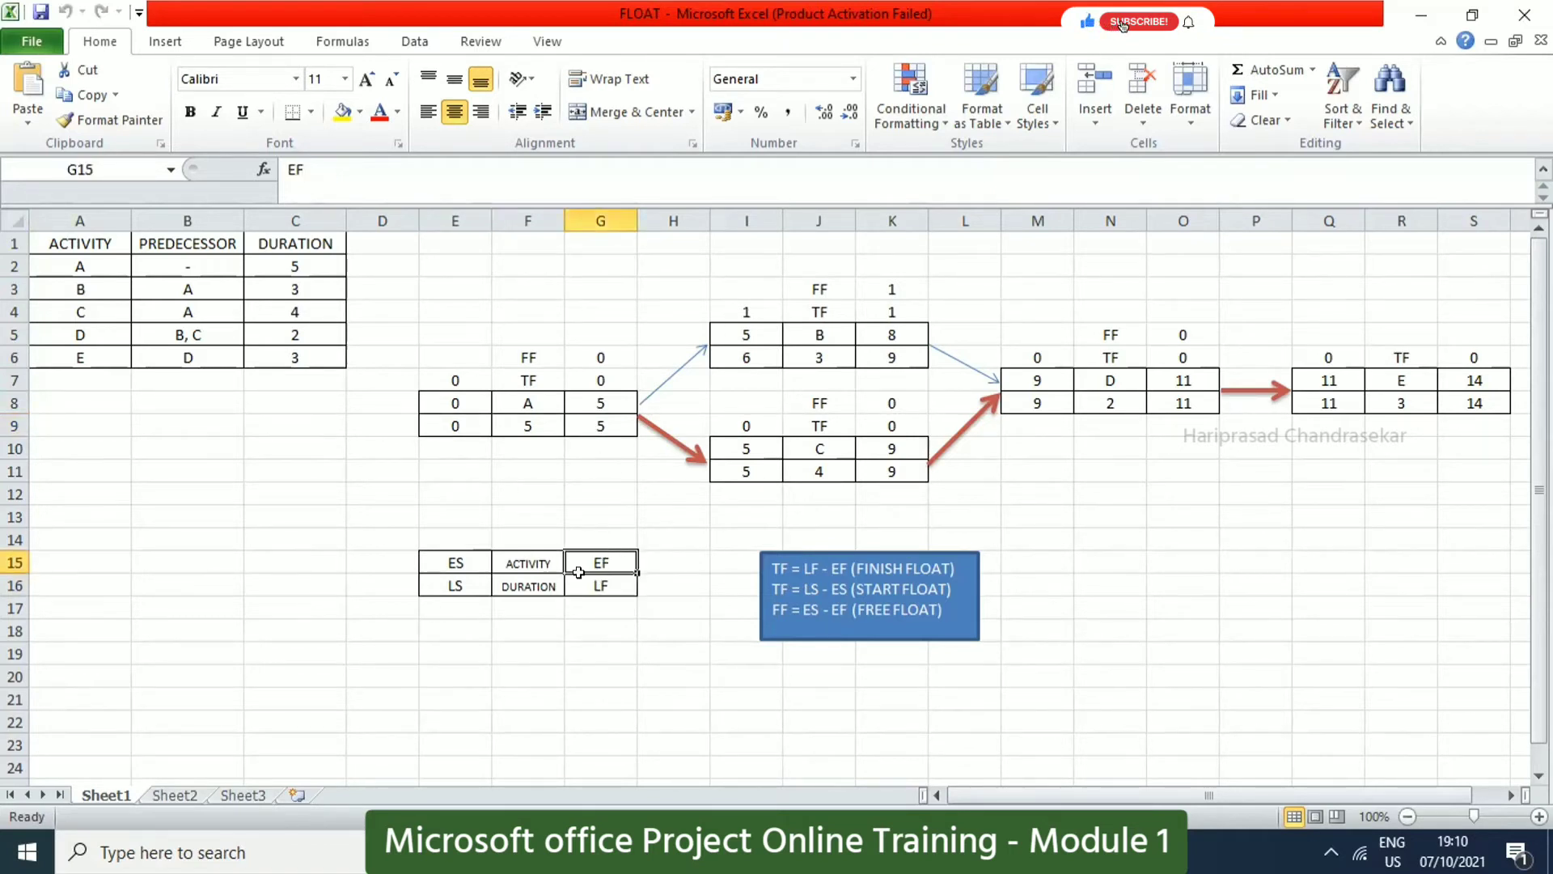
click(460, 579)
click(457, 560)
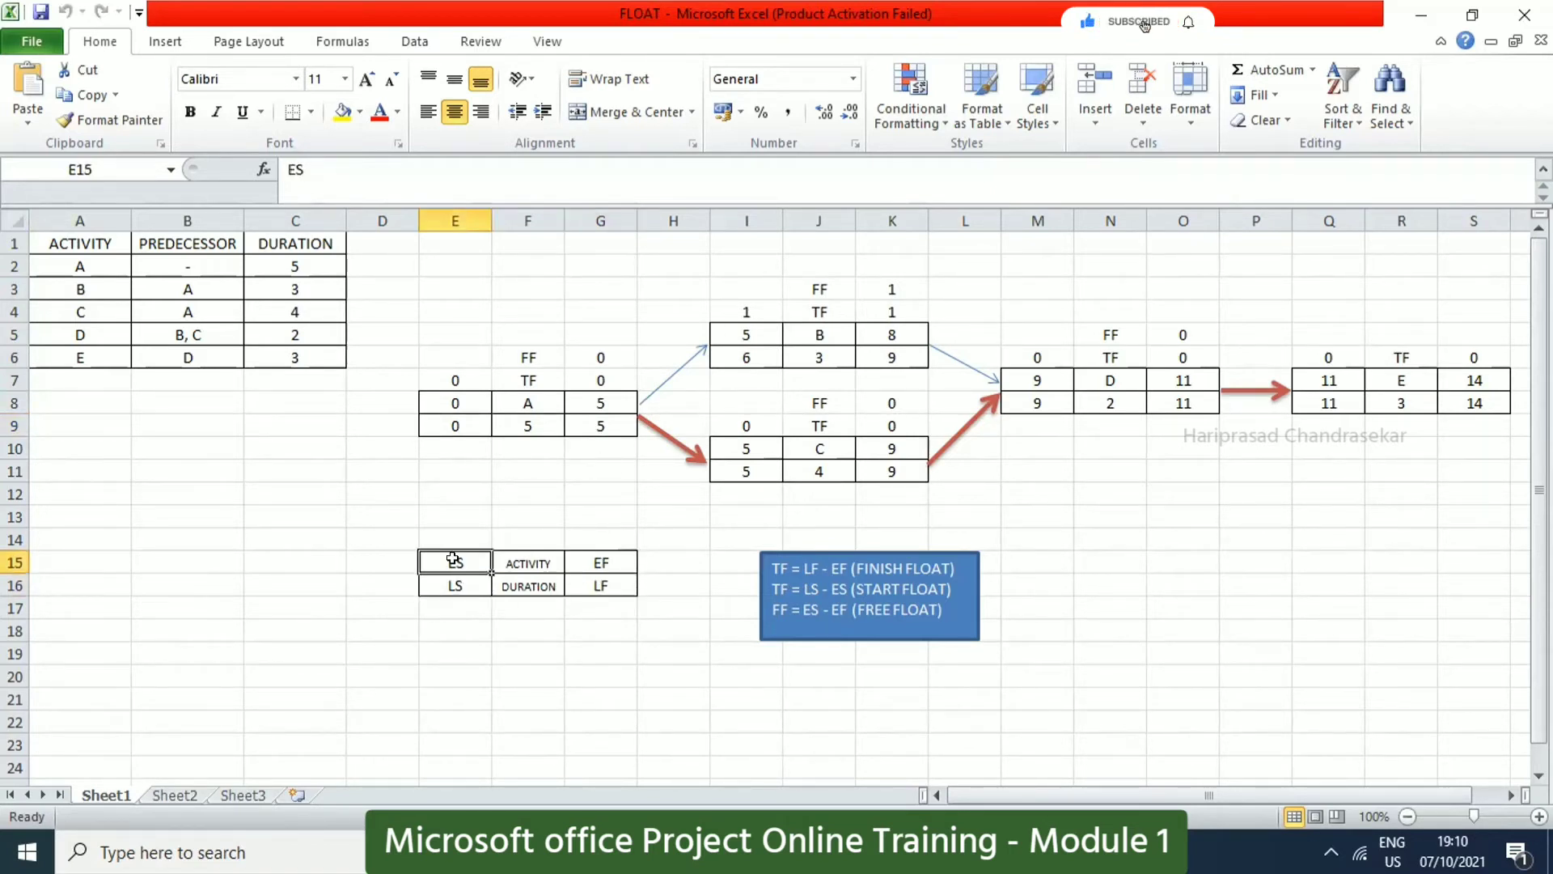
click(462, 421)
click(455, 380)
click(603, 443)
click(603, 380)
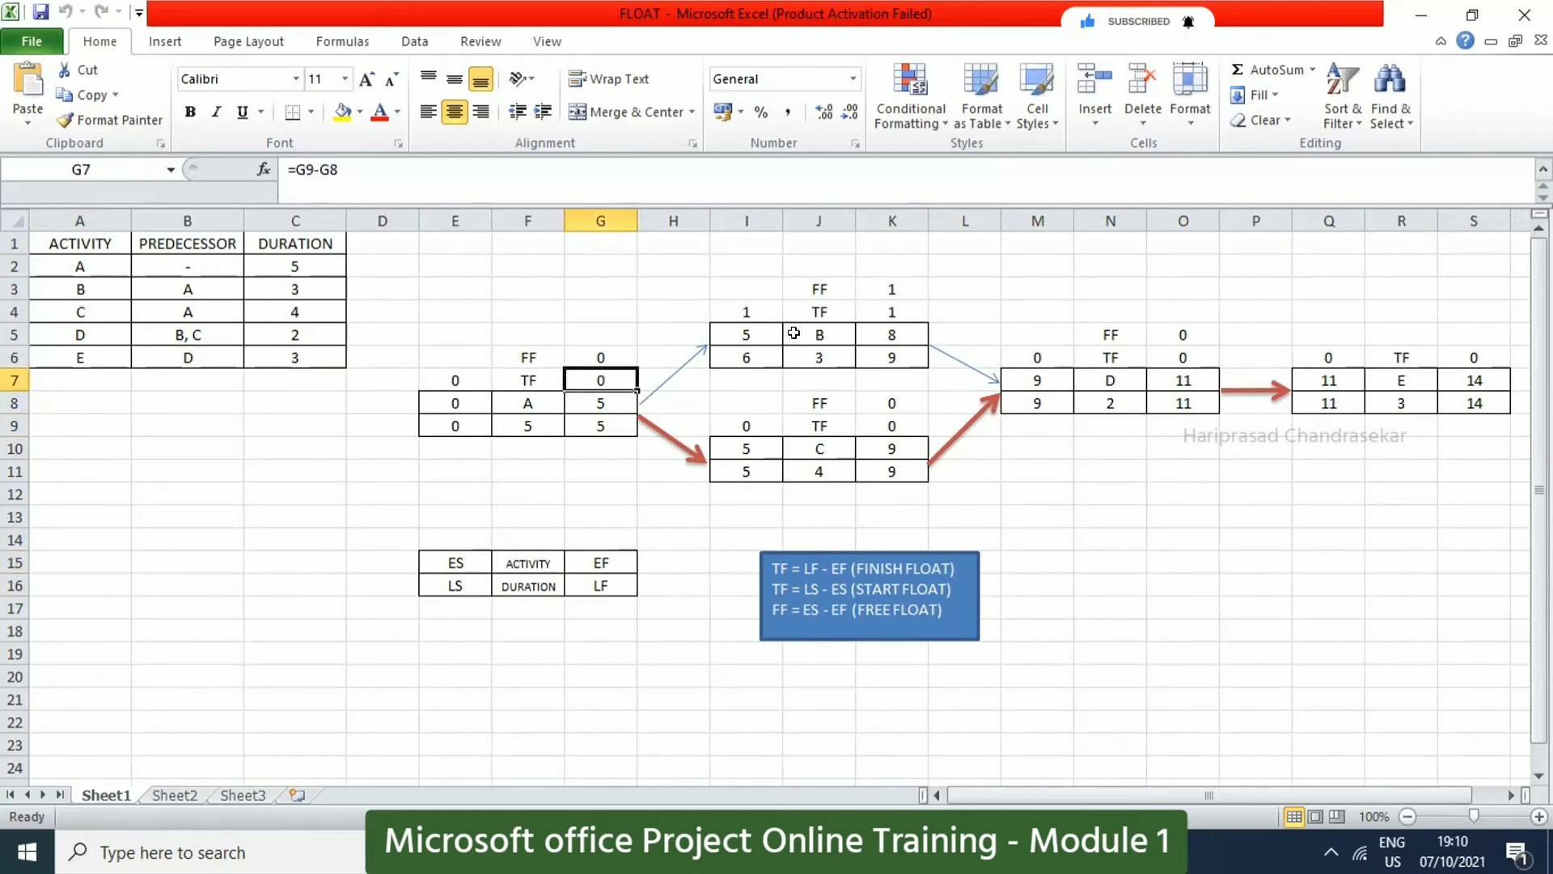
Examine the total float formulas of activities B and C and the free float formula of activity B.
click(741, 309)
click(897, 315)
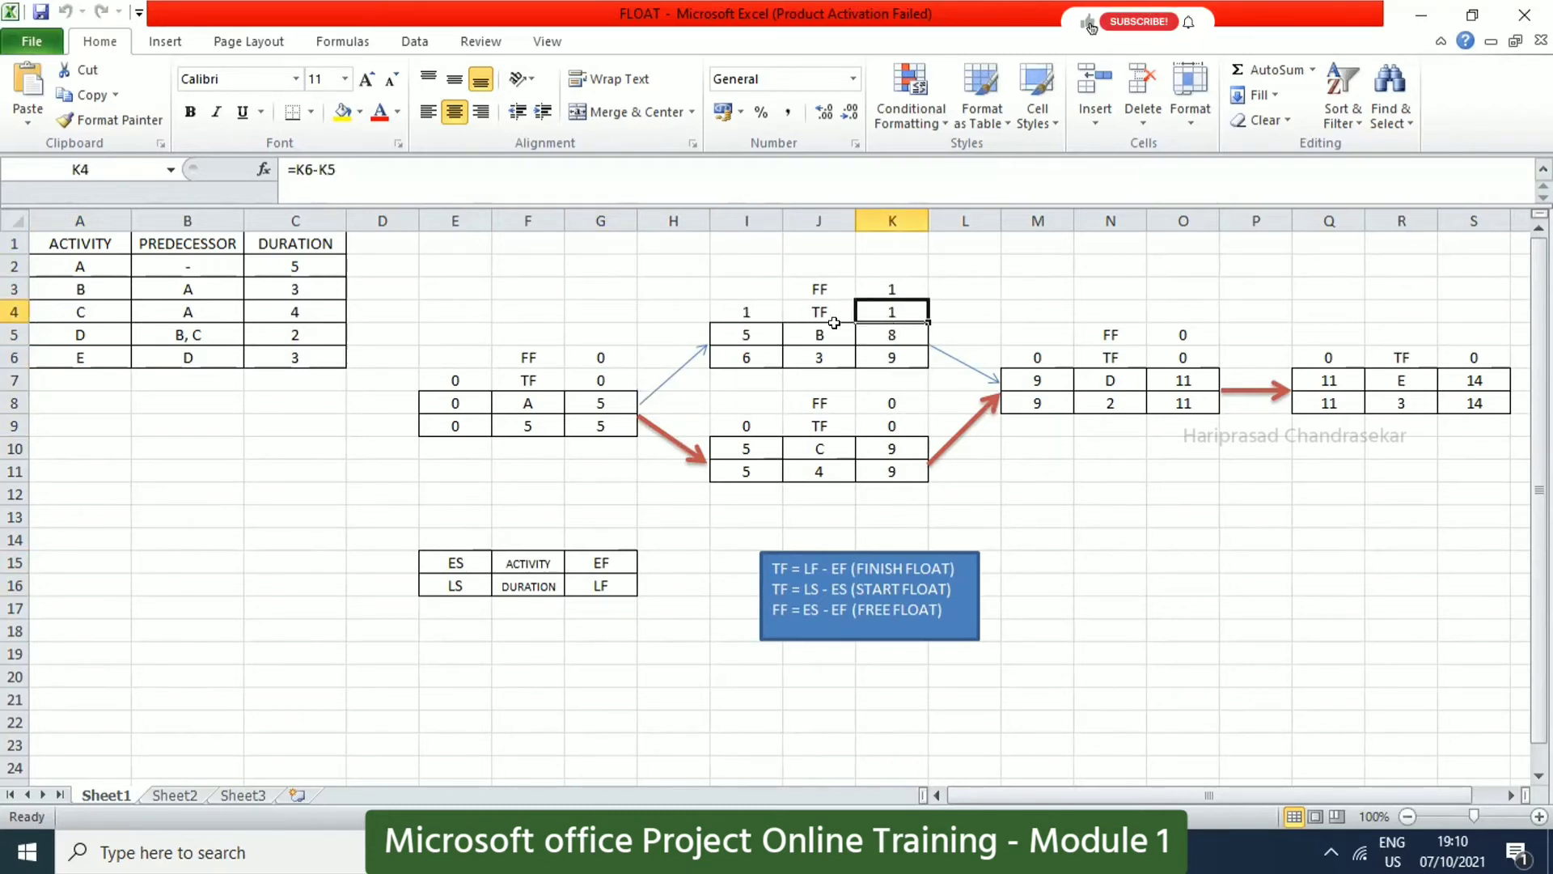
click(742, 420)
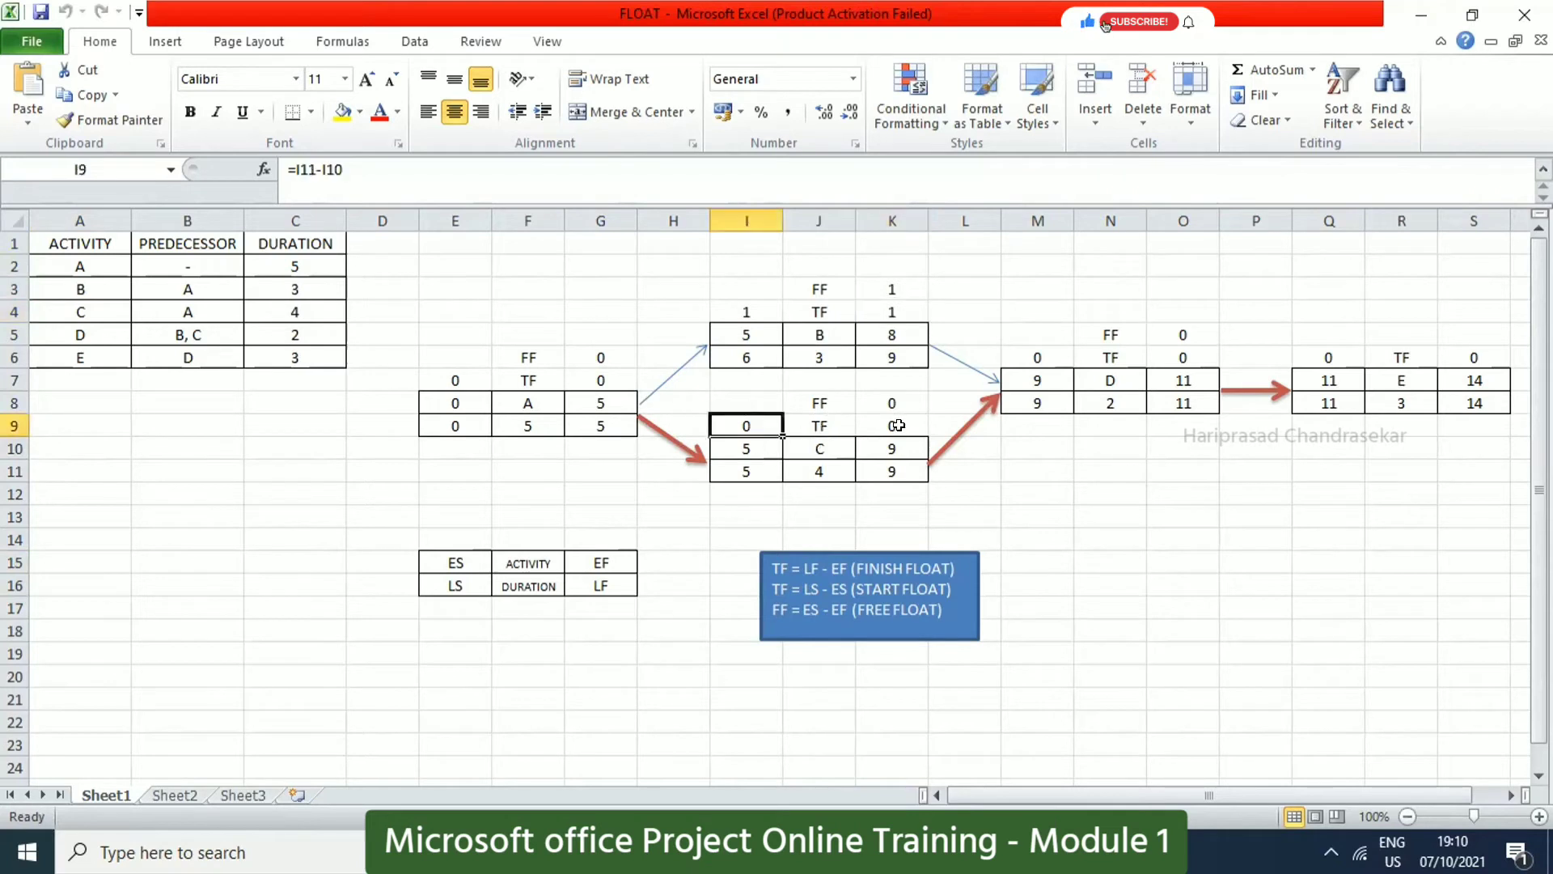
click(897, 426)
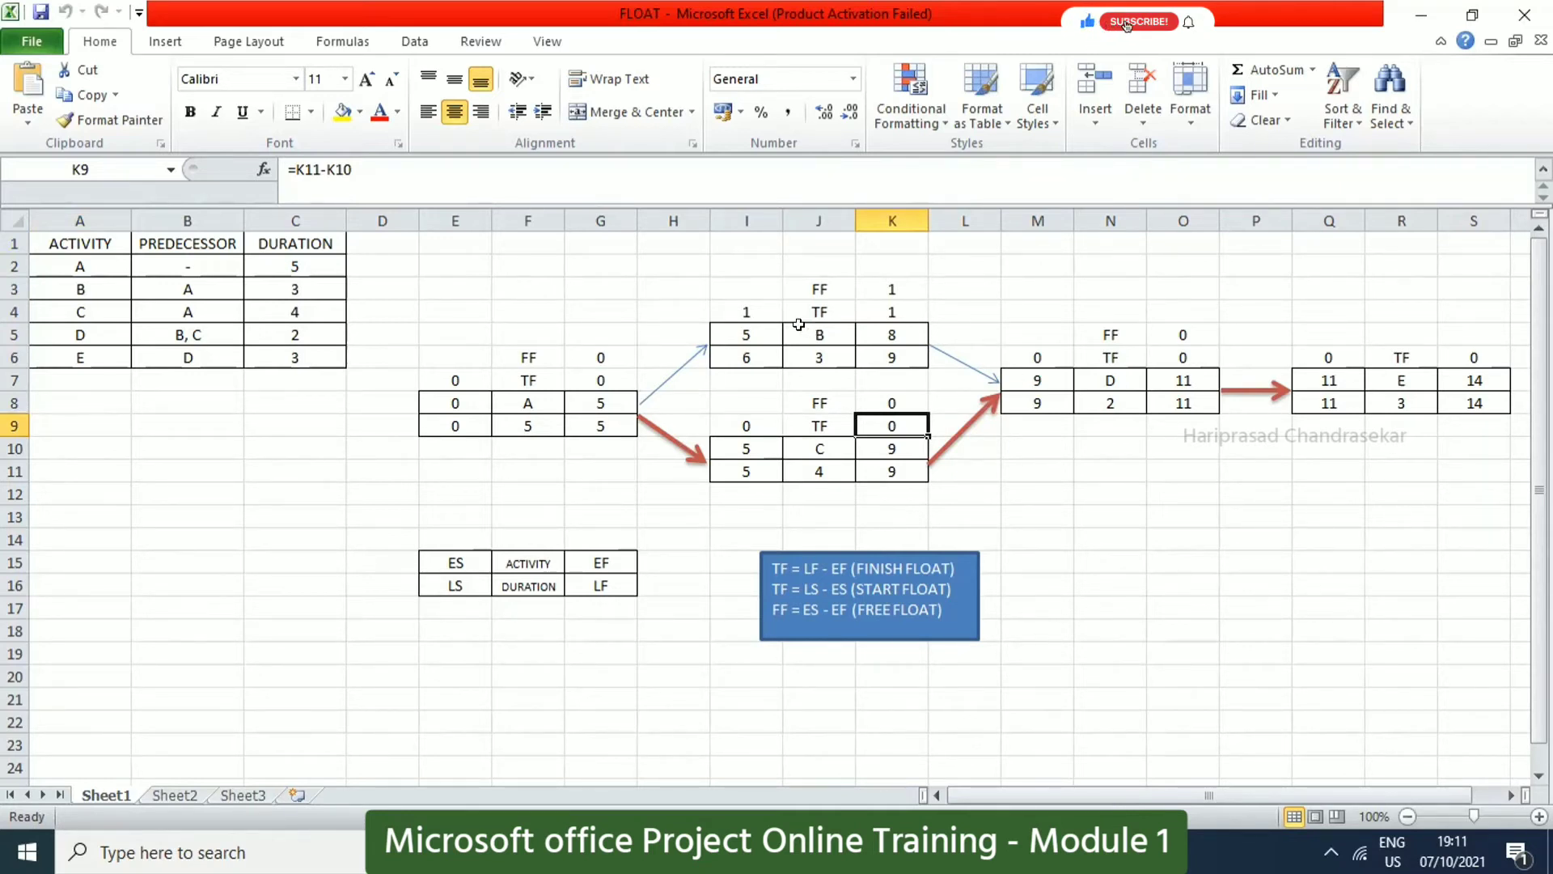
click(901, 308)
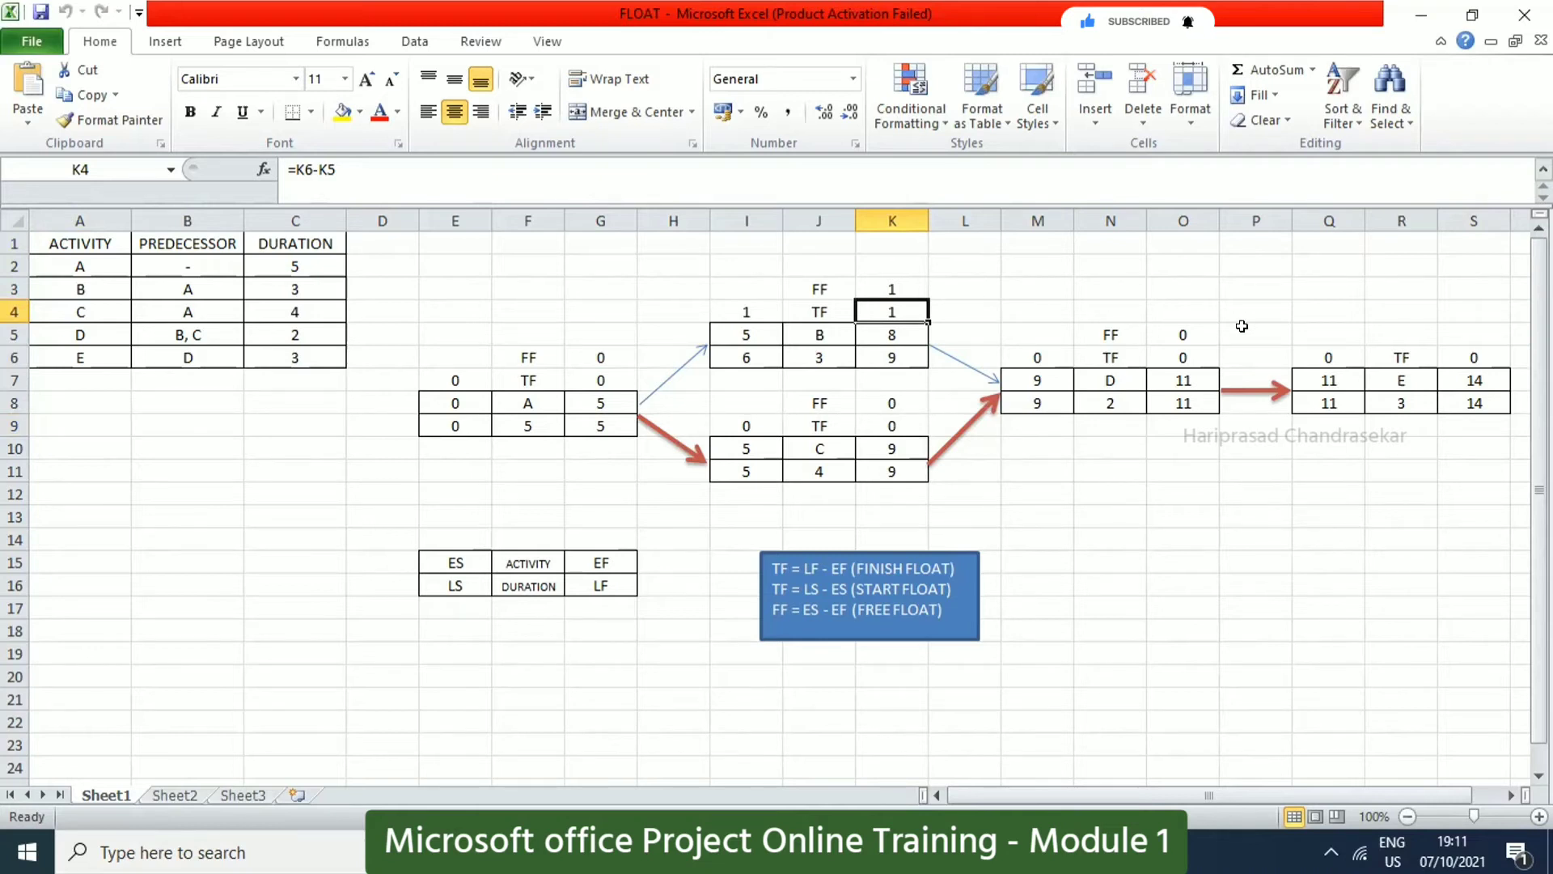
click(818, 282)
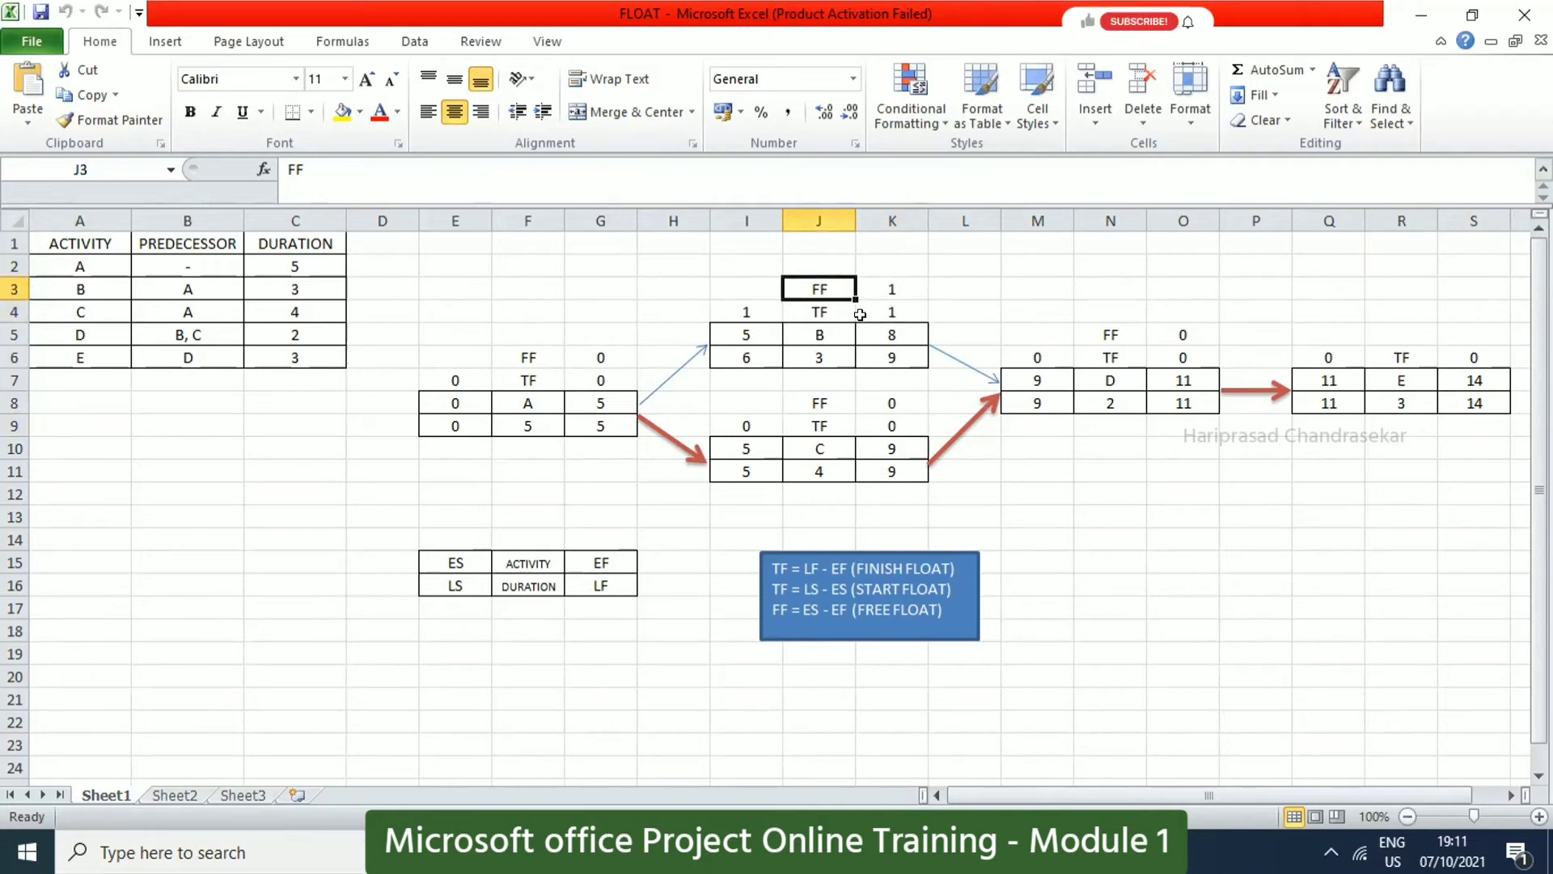
click(894, 287)
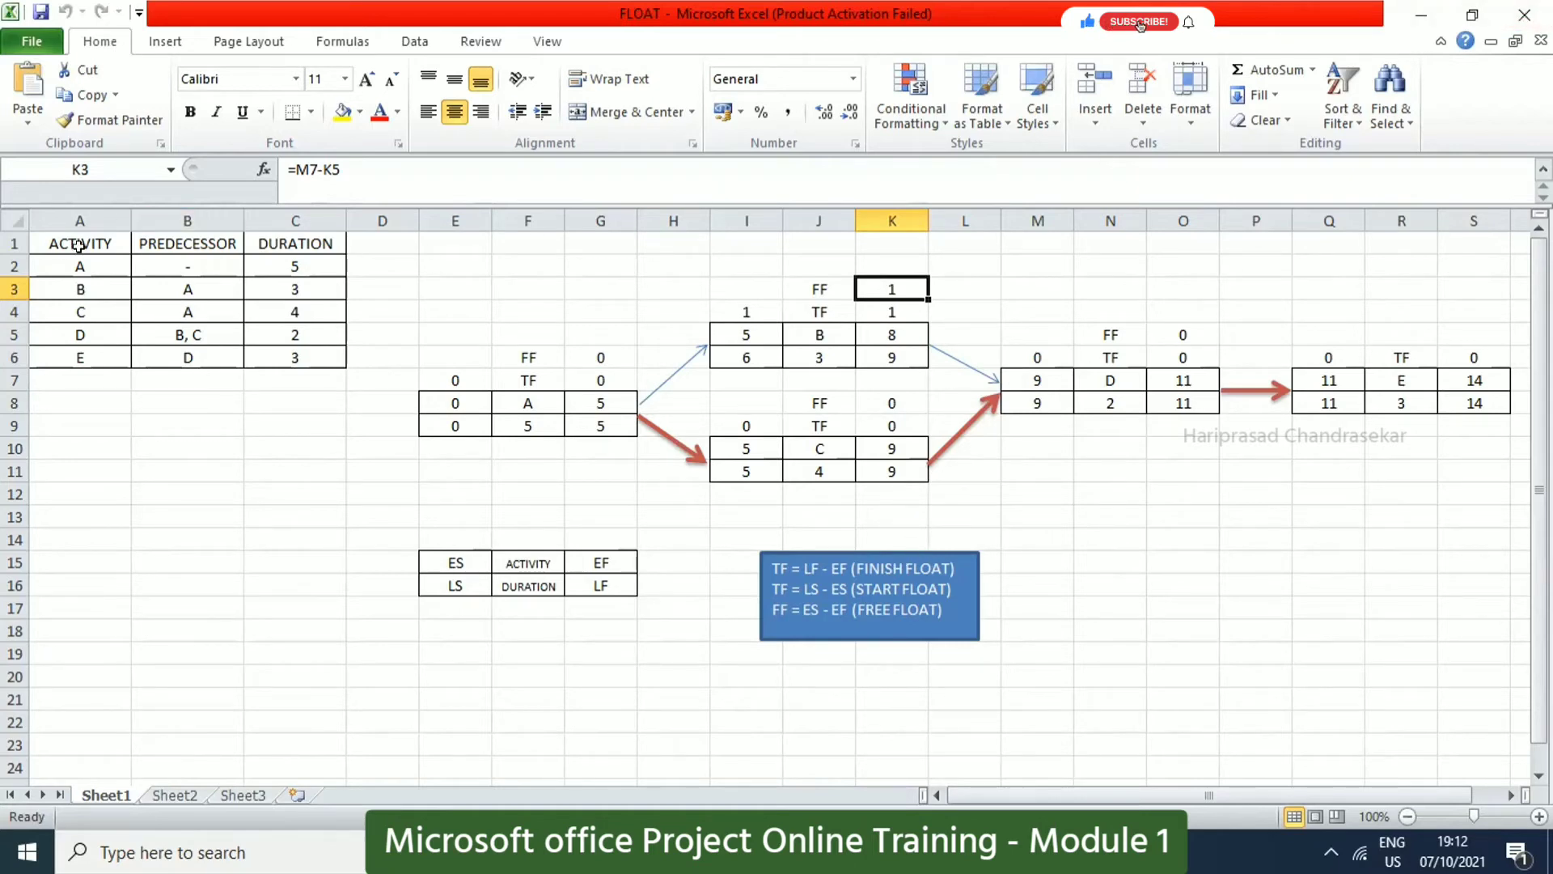
Copy the activity names A to E from the Excel table into Microsoft Project, leaving one blank row below the Slab task.
drag(80, 267, 93, 370)
key(ctrl+c)
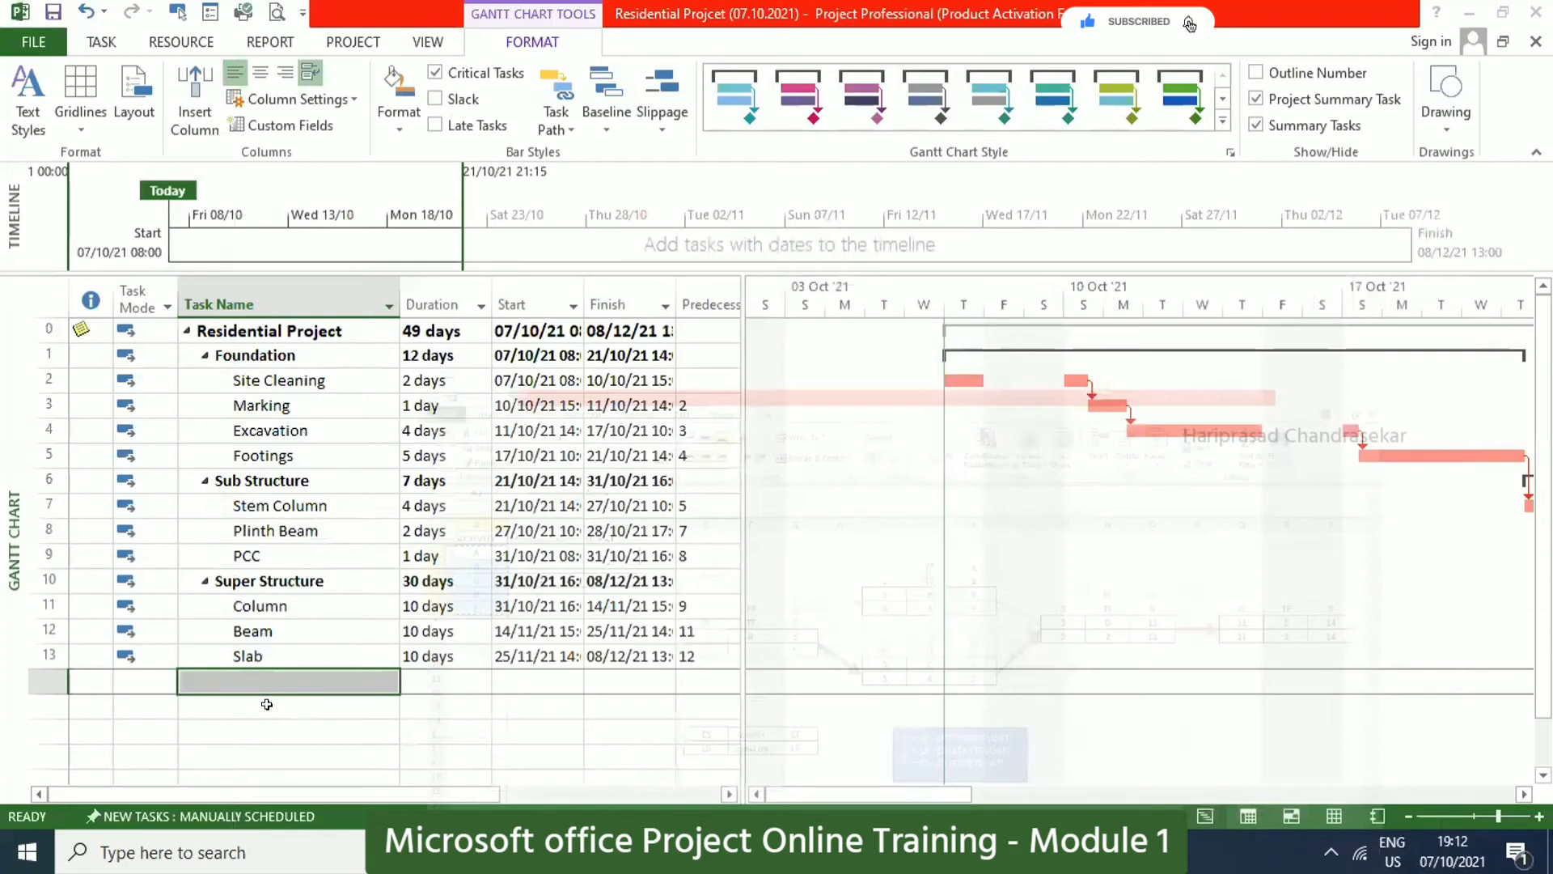
click(256, 703)
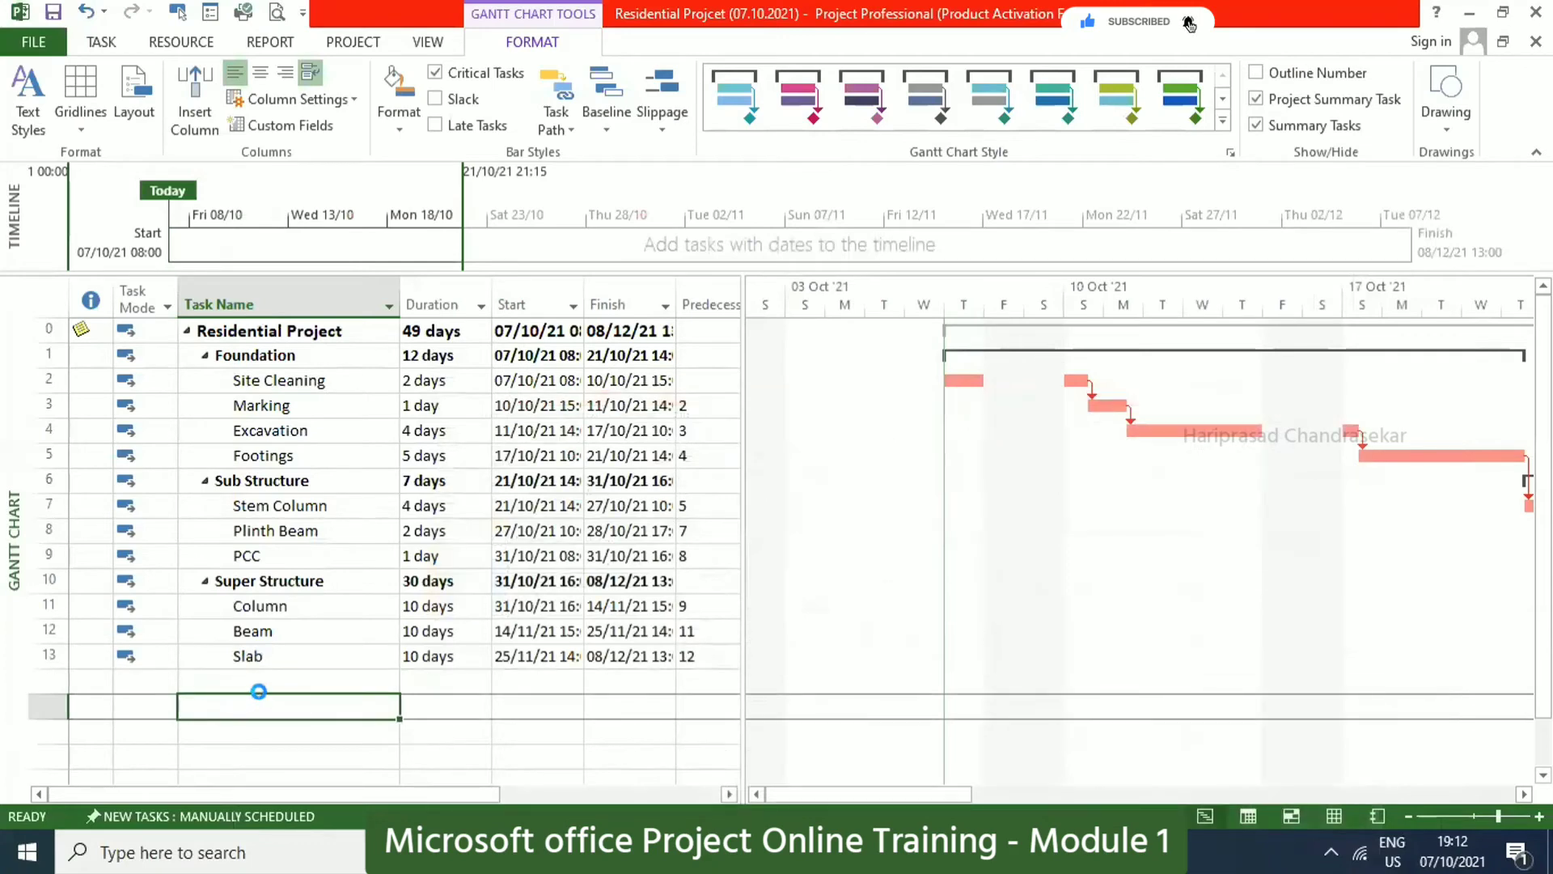
key(ctrl+v)
scroll(364, 524, down, 4)
scroll(364, 524, up, 2)
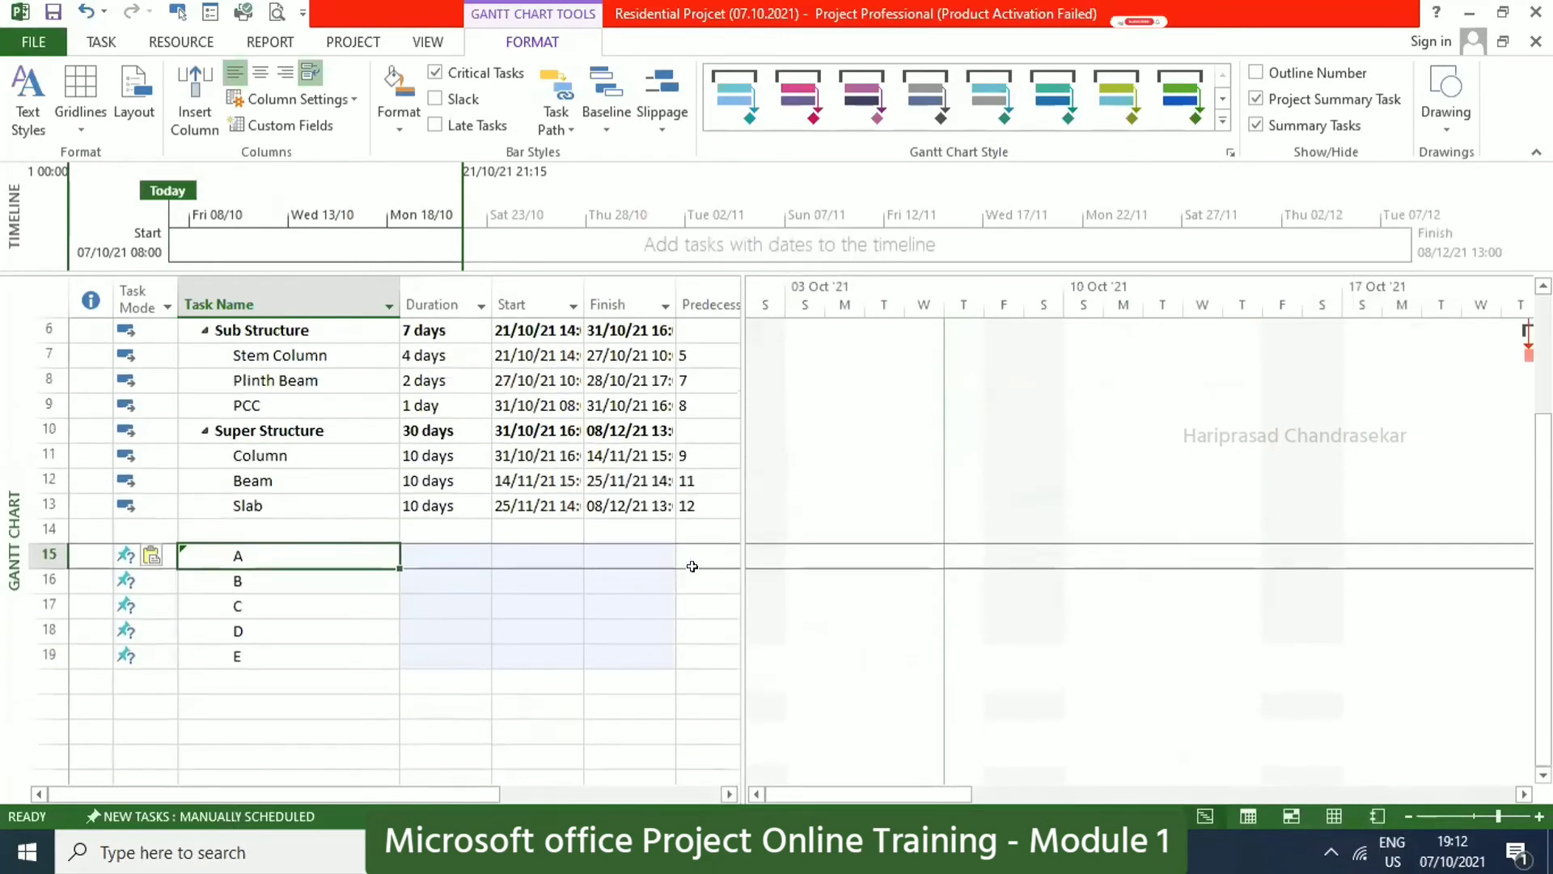
Check the predecessors in the FLOAT workbook in Excel, and set 15 as the predecessor of tasks B and C in Project.
click(729, 794)
click(729, 793)
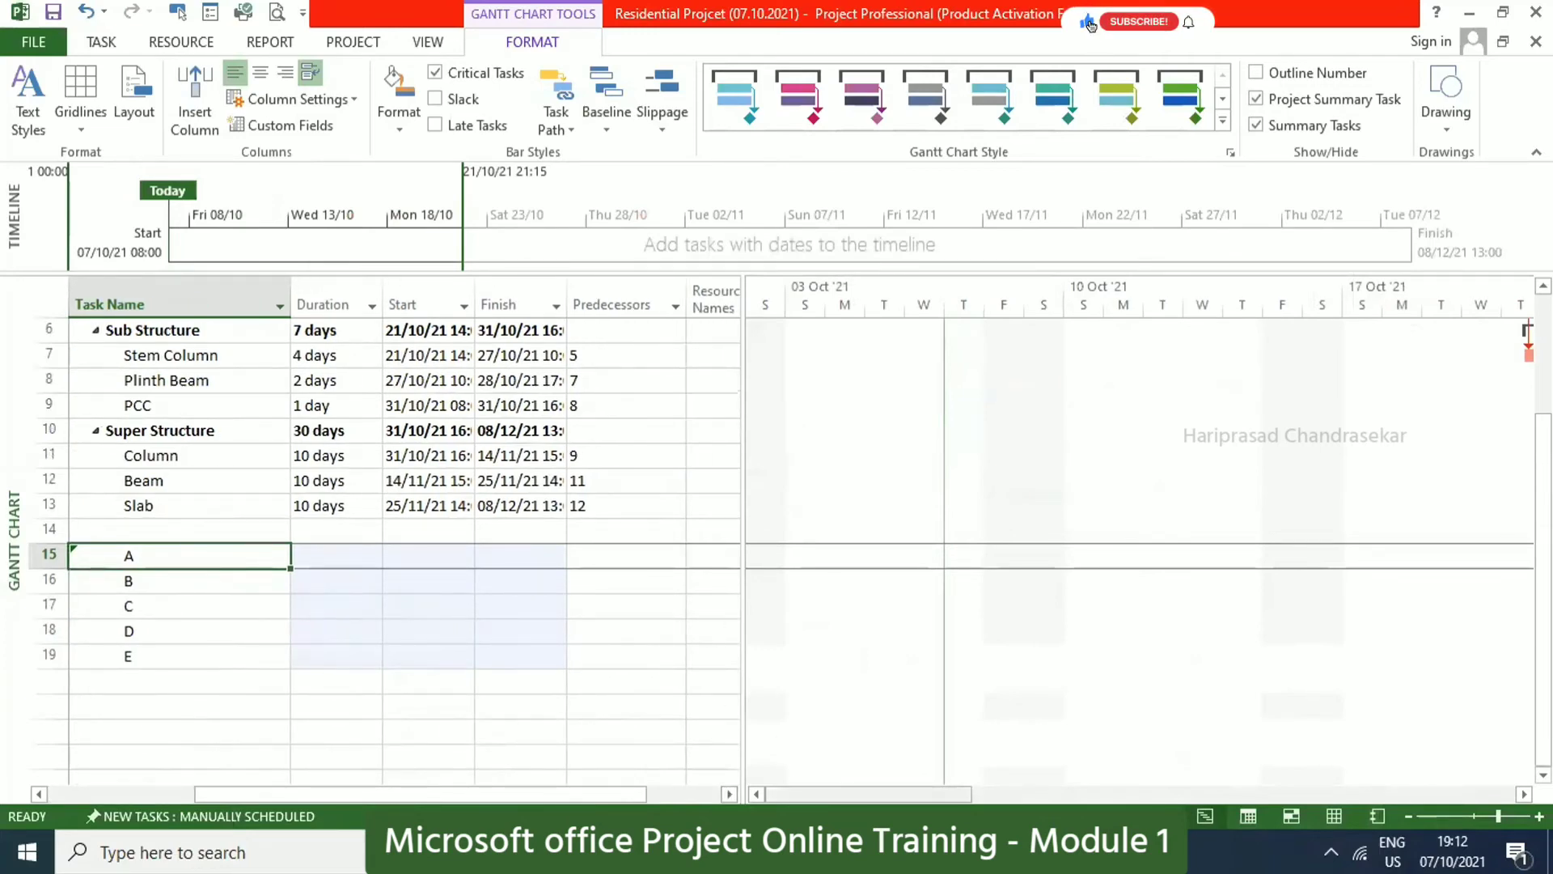
key(alt+Tab)
click(213, 284)
key(Escape)
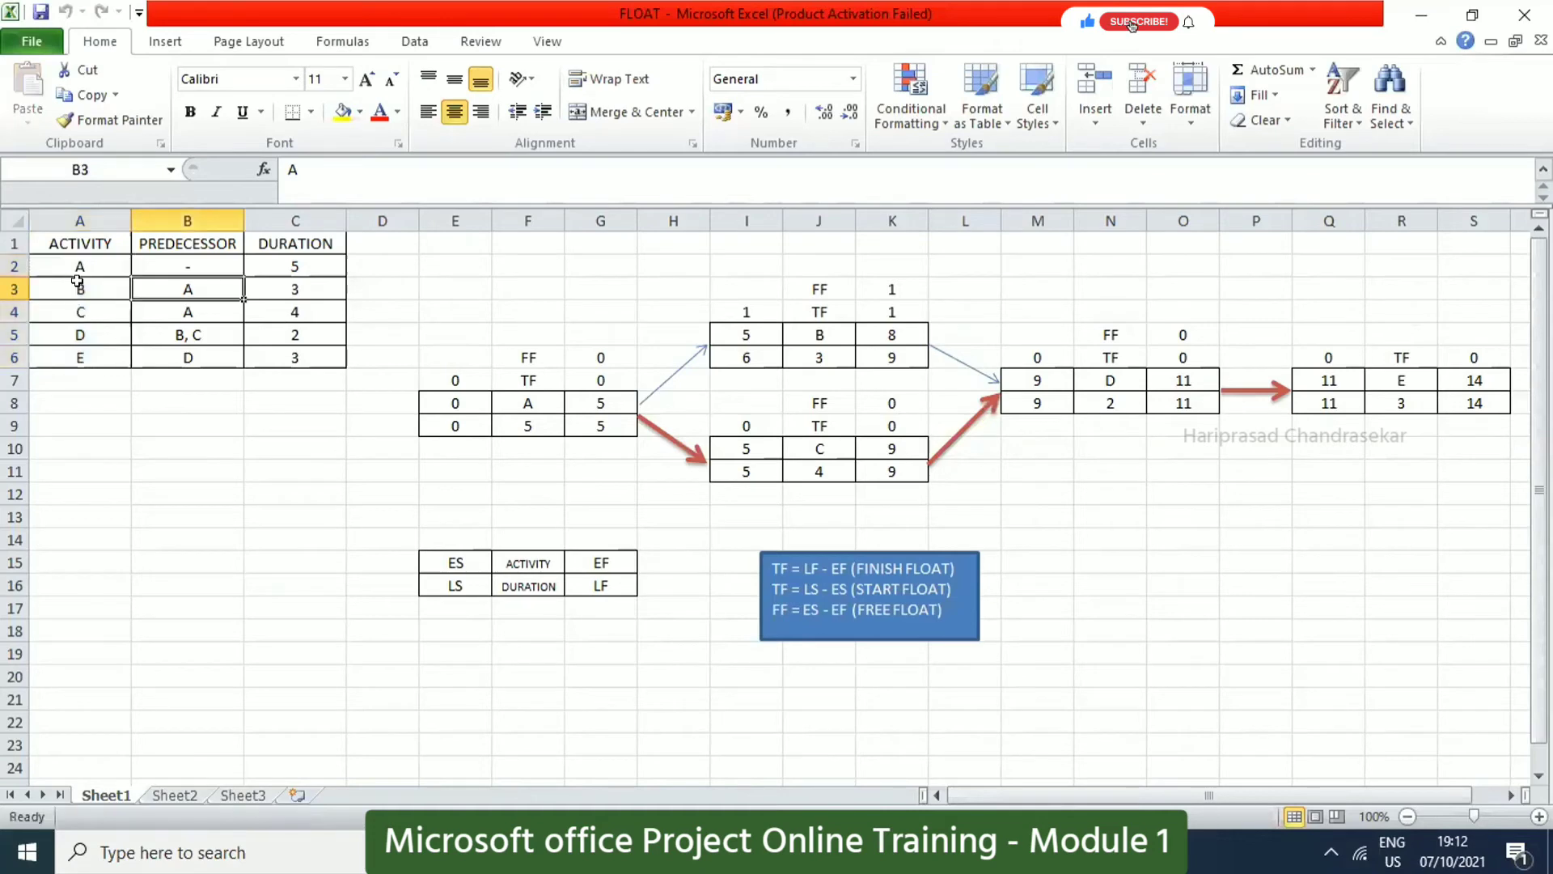
click(1505, 18)
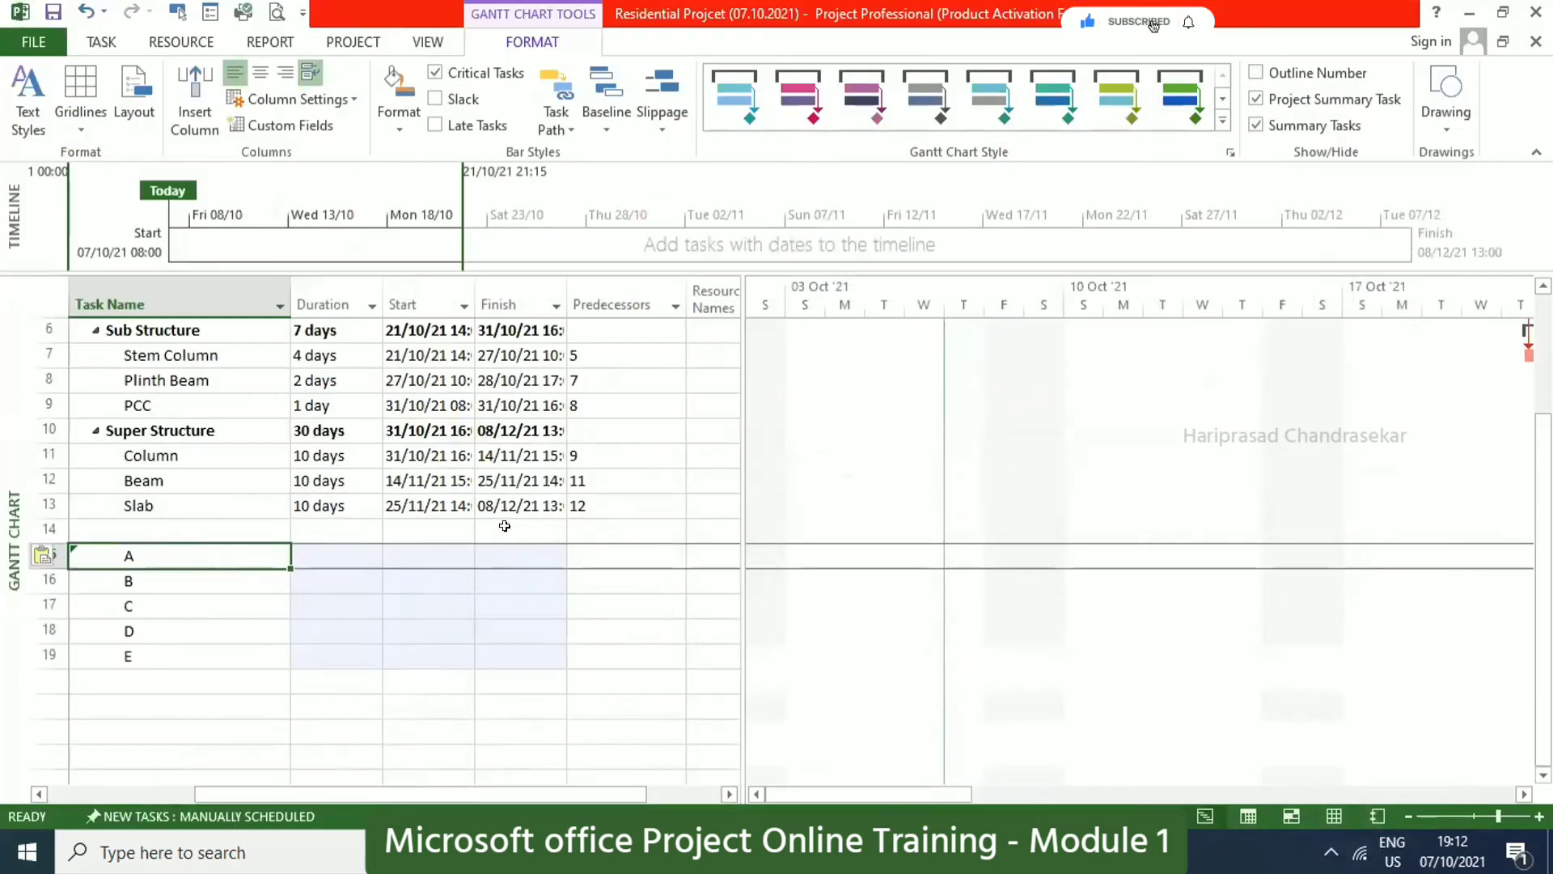
click(206, 577)
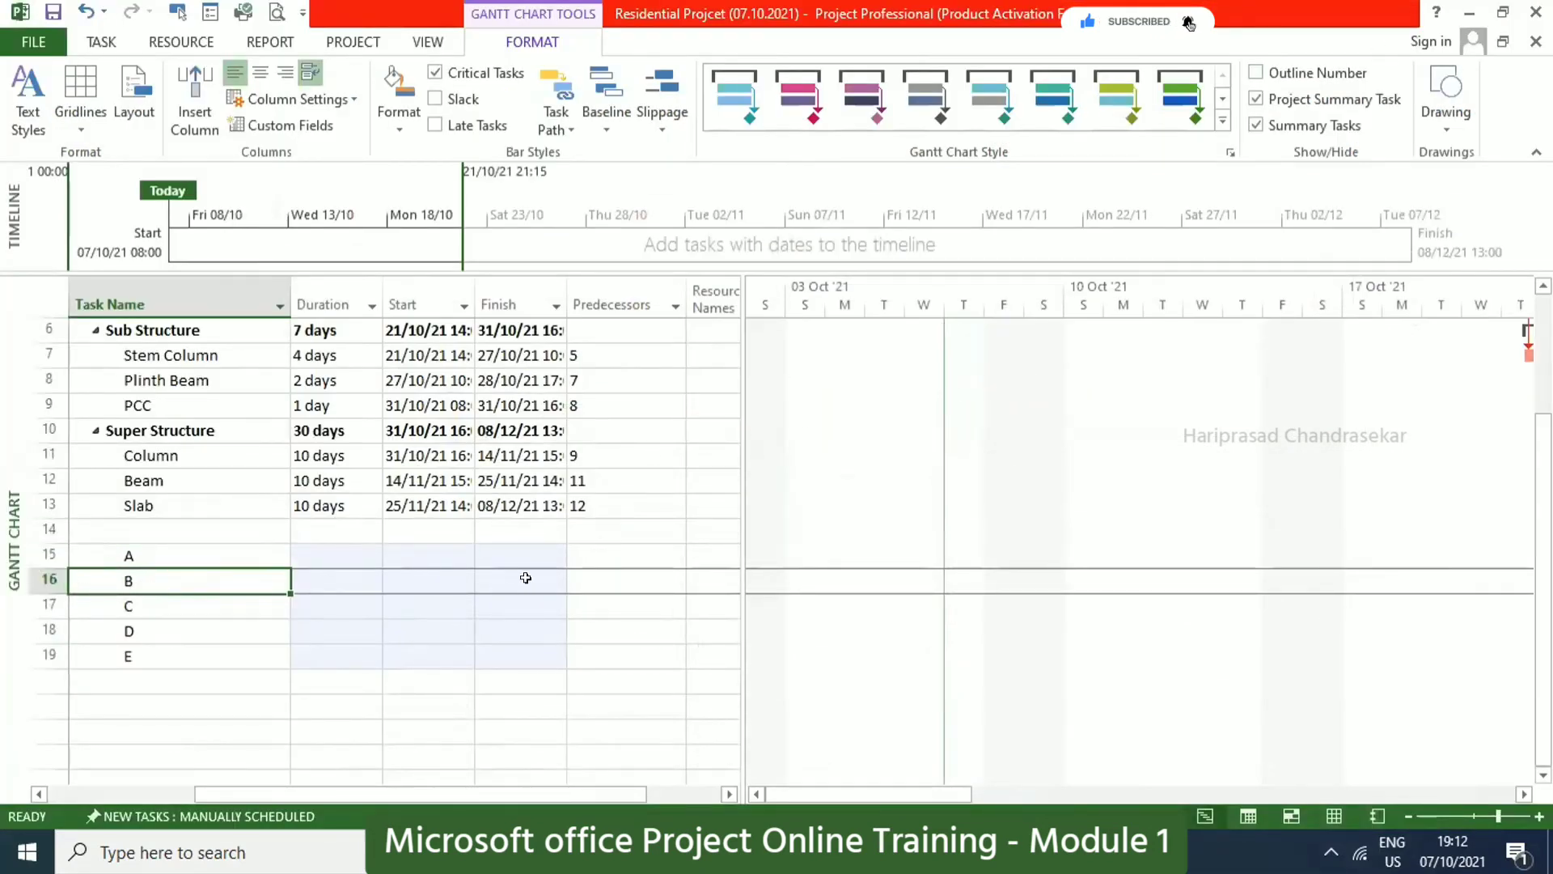
click(617, 578)
text(15)
key(Return)
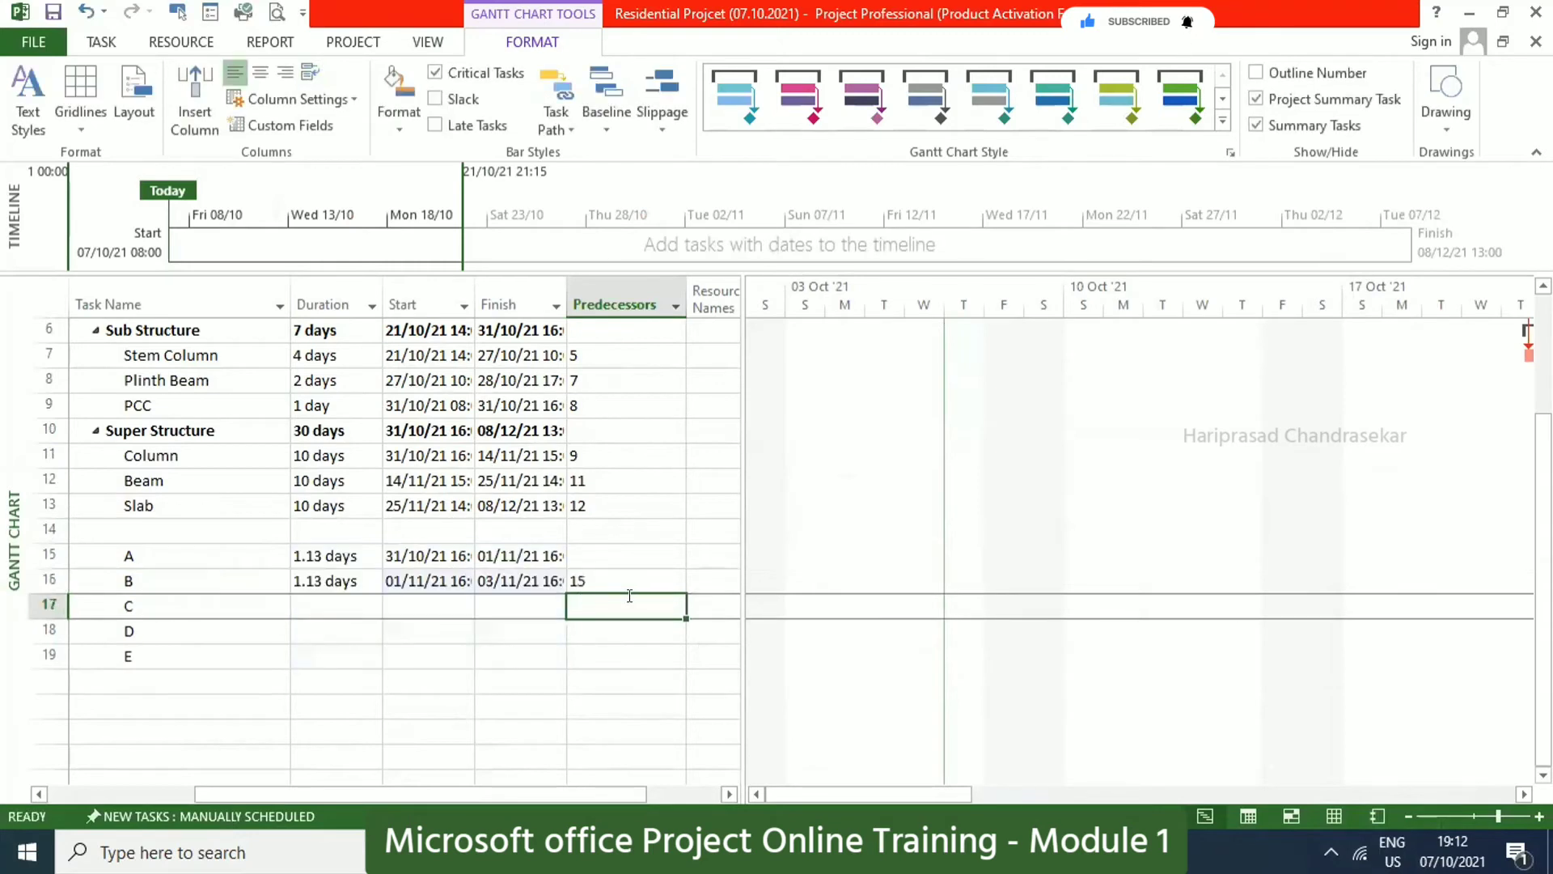
text(15)
key(Return)
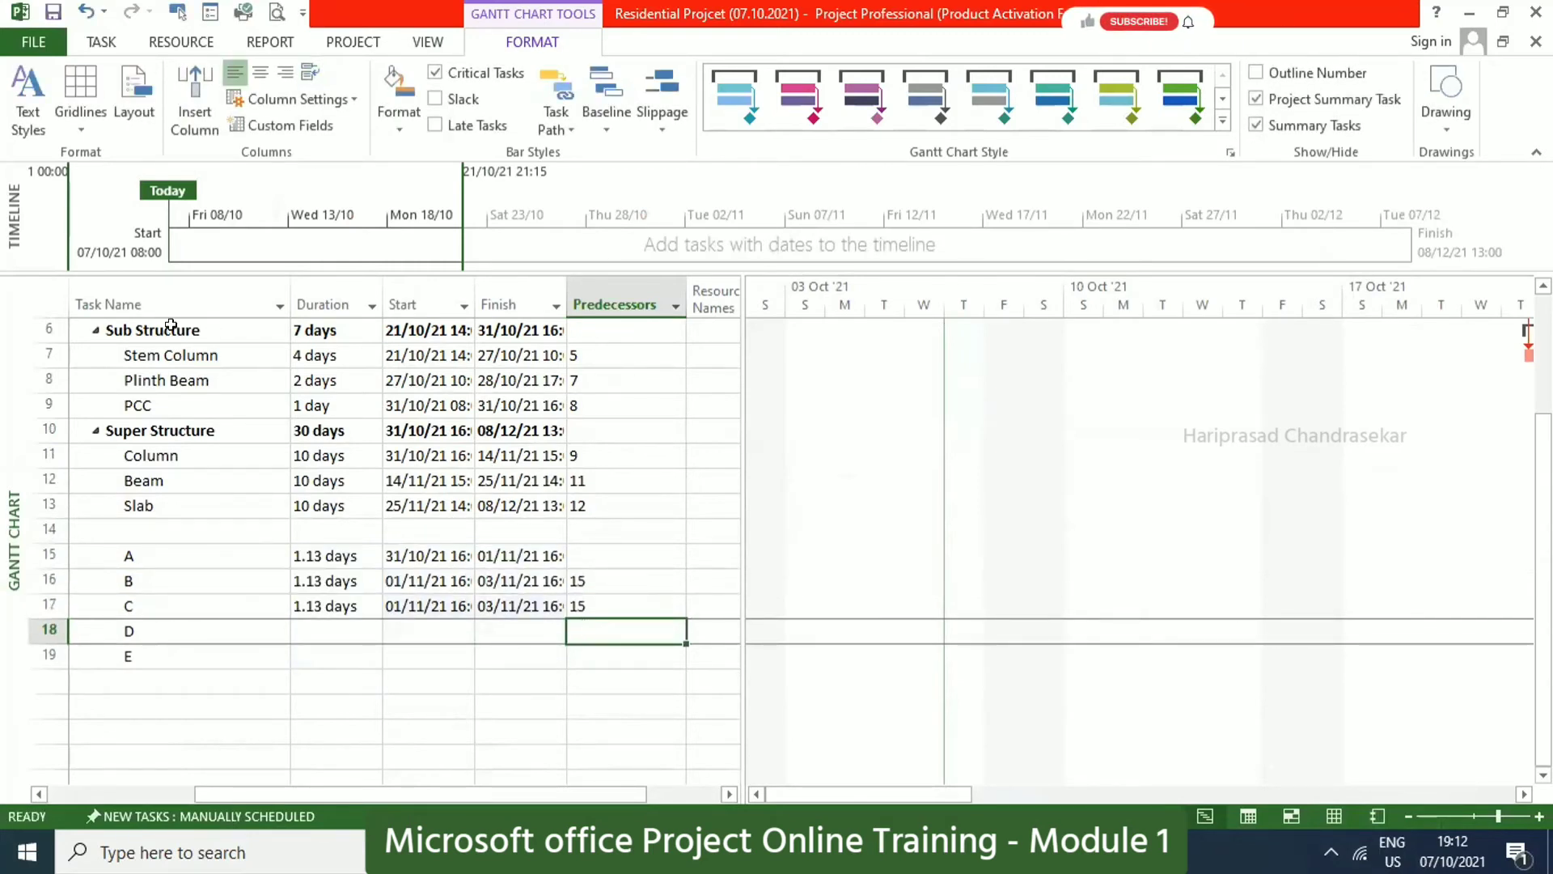
Set the predecessors of task D to 16,17 and of task E to 18.
text(16)
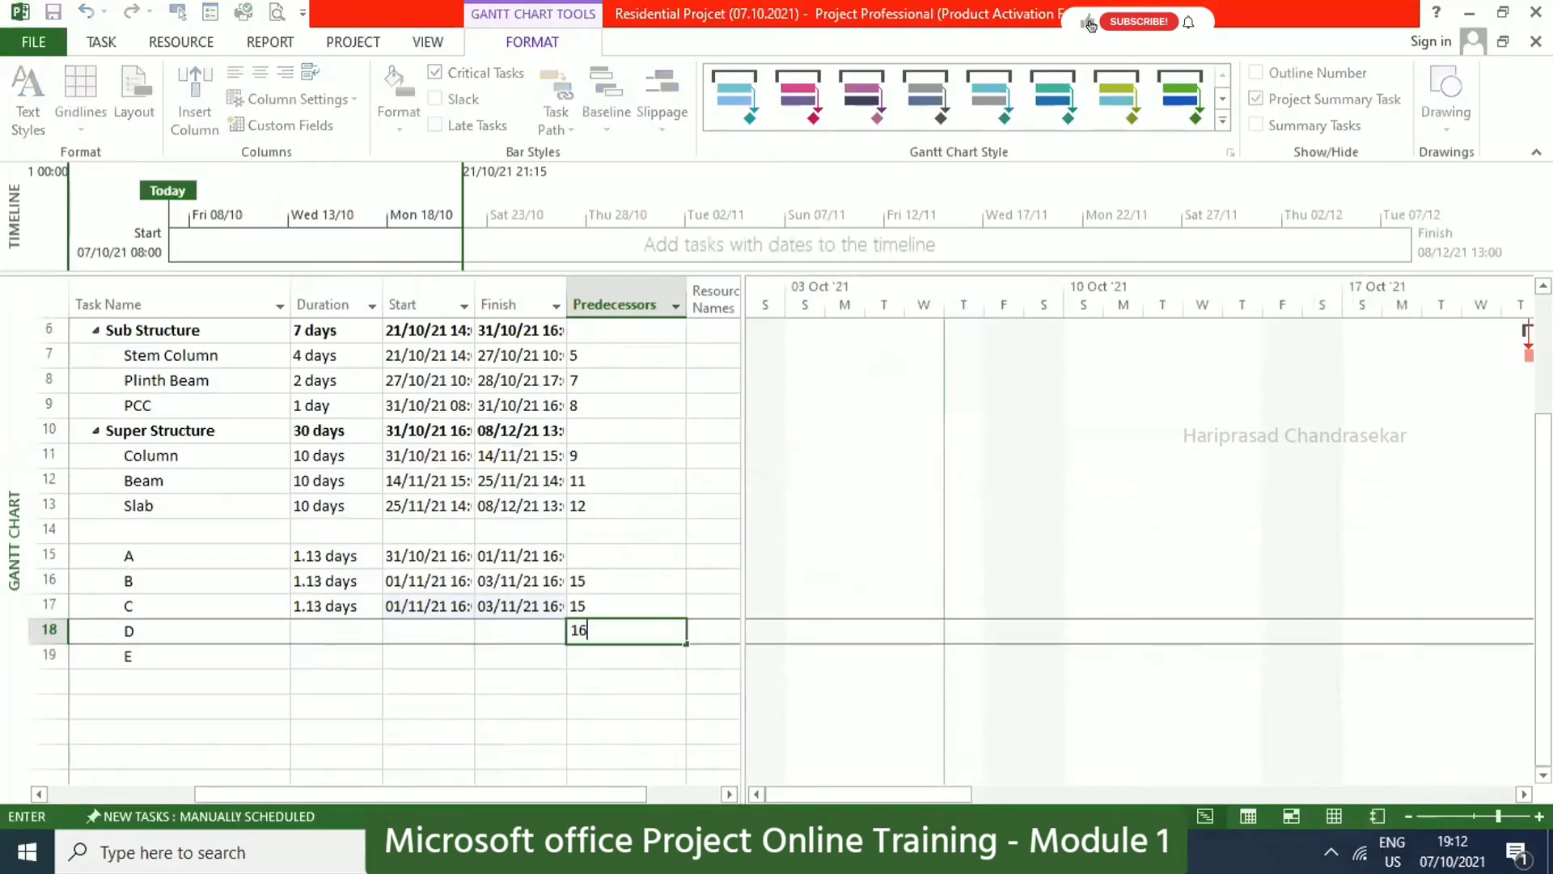
text(,17)
key(Return)
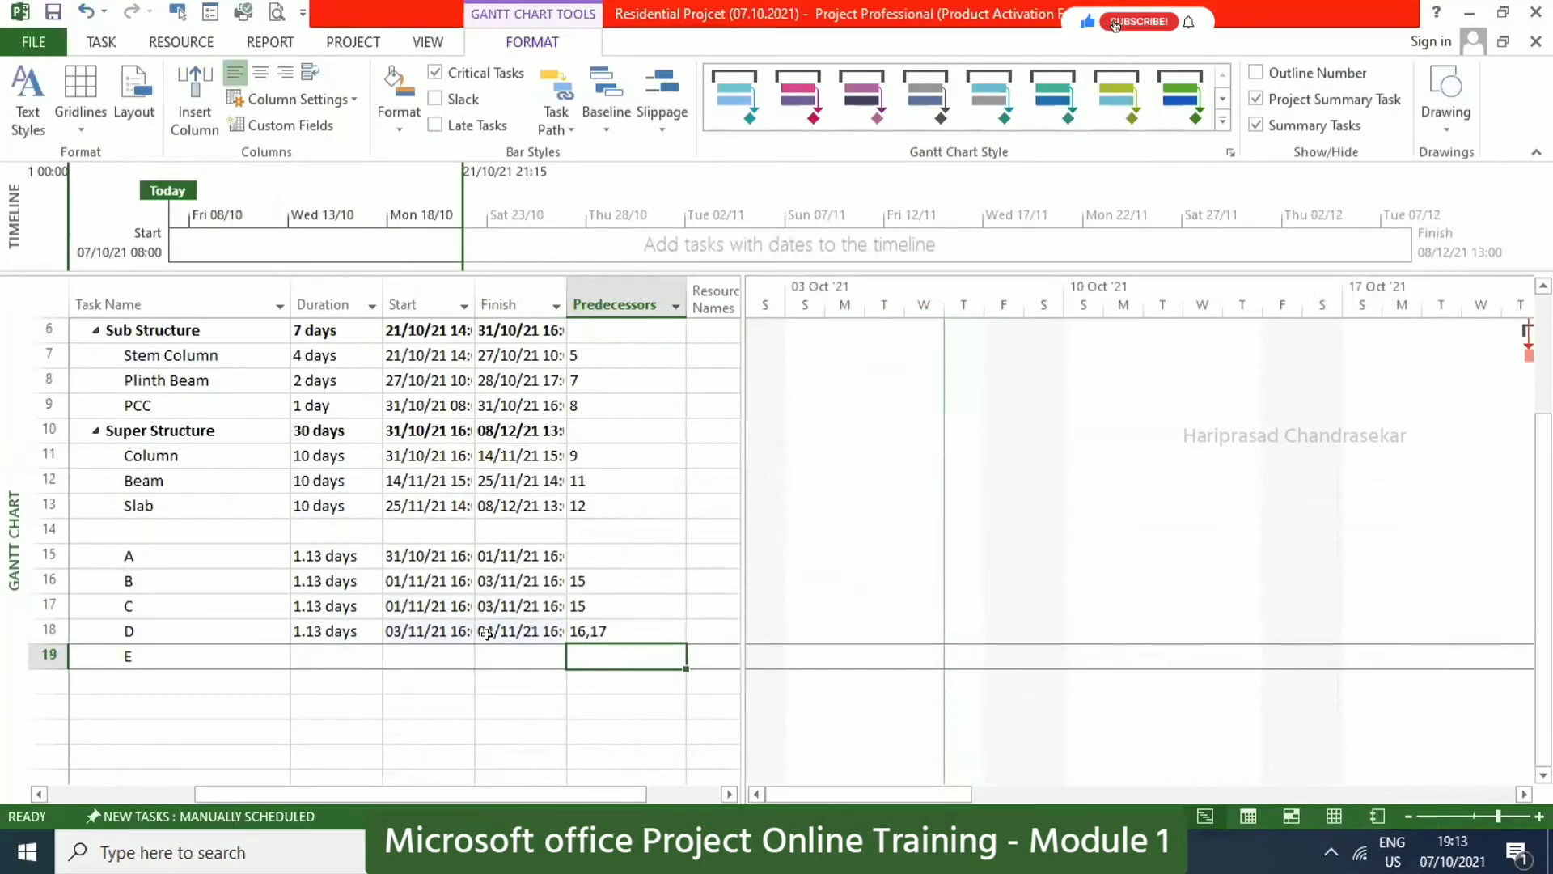
text(18)
key(Return)
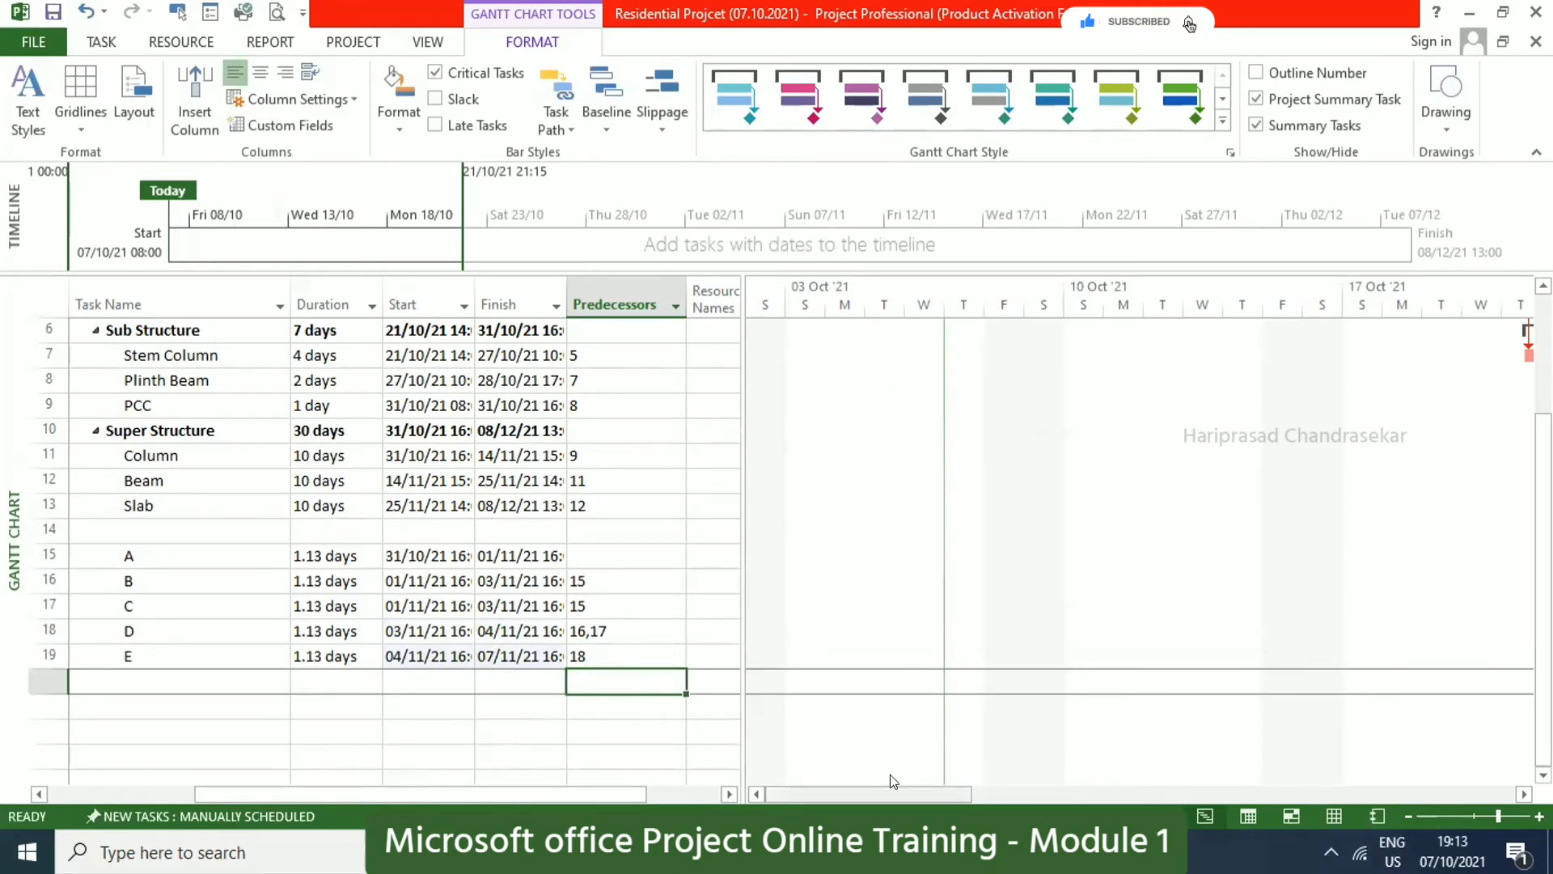
Switch tasks A to E from manual to automatic scheduling.
drag(899, 791, 1186, 763)
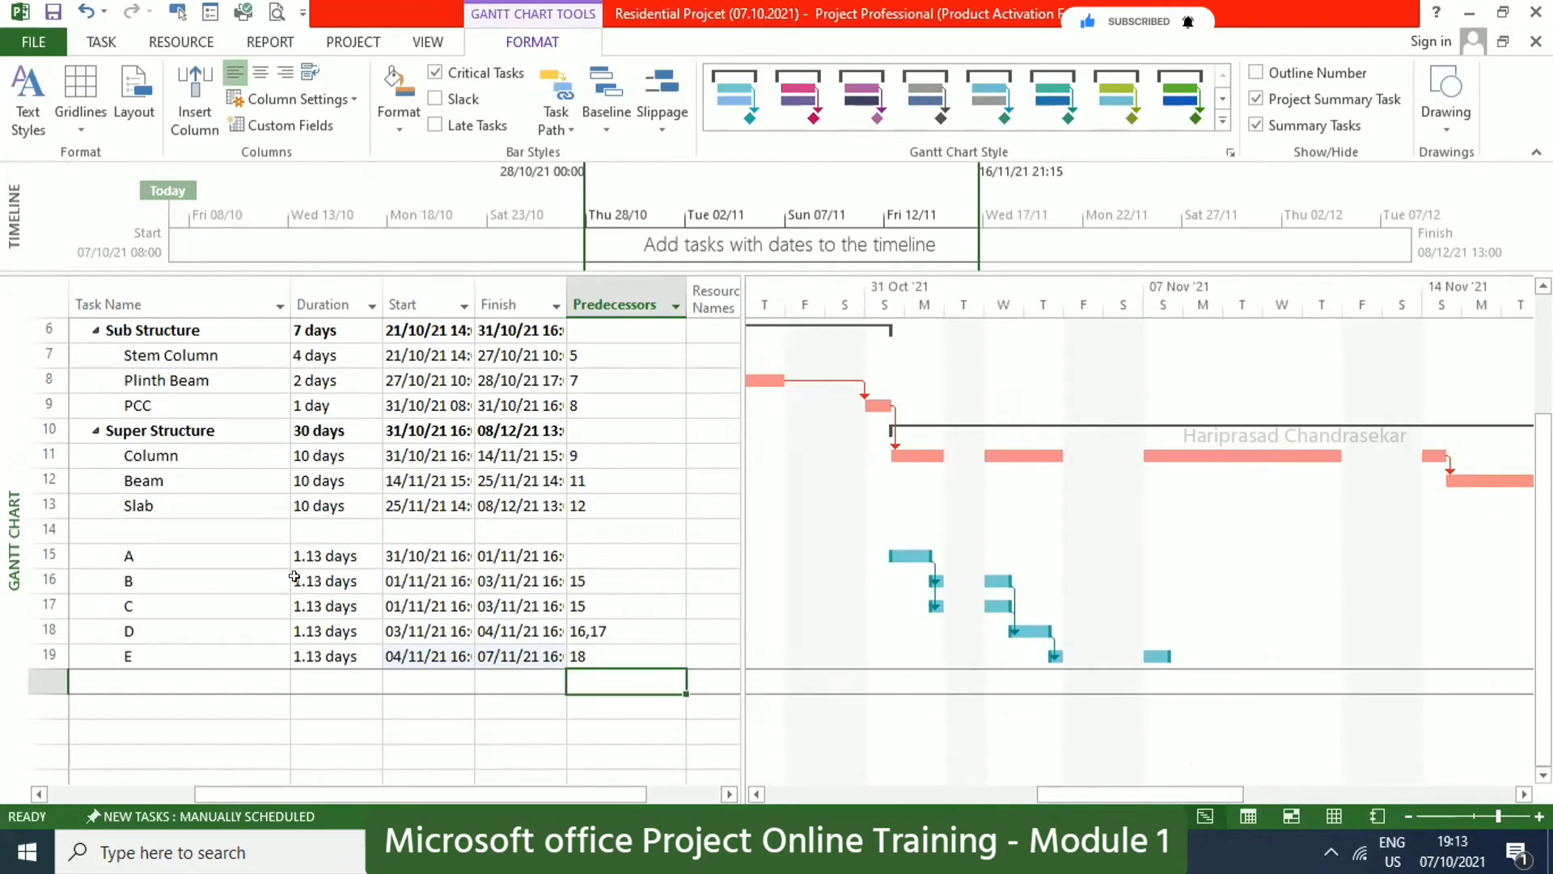
click(336, 559)
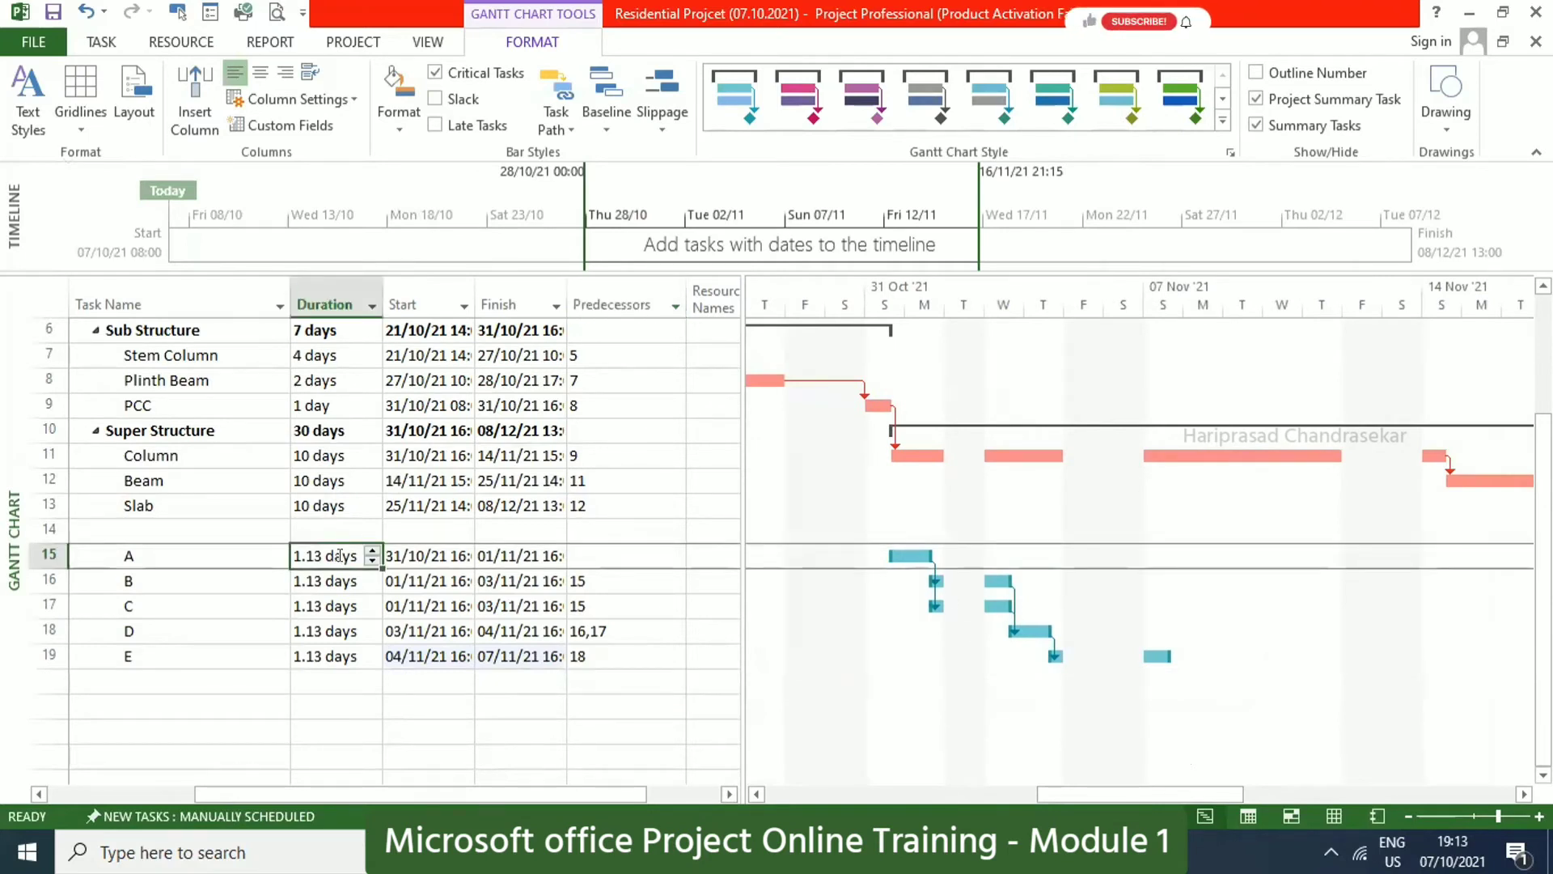
drag(380, 793, 168, 774)
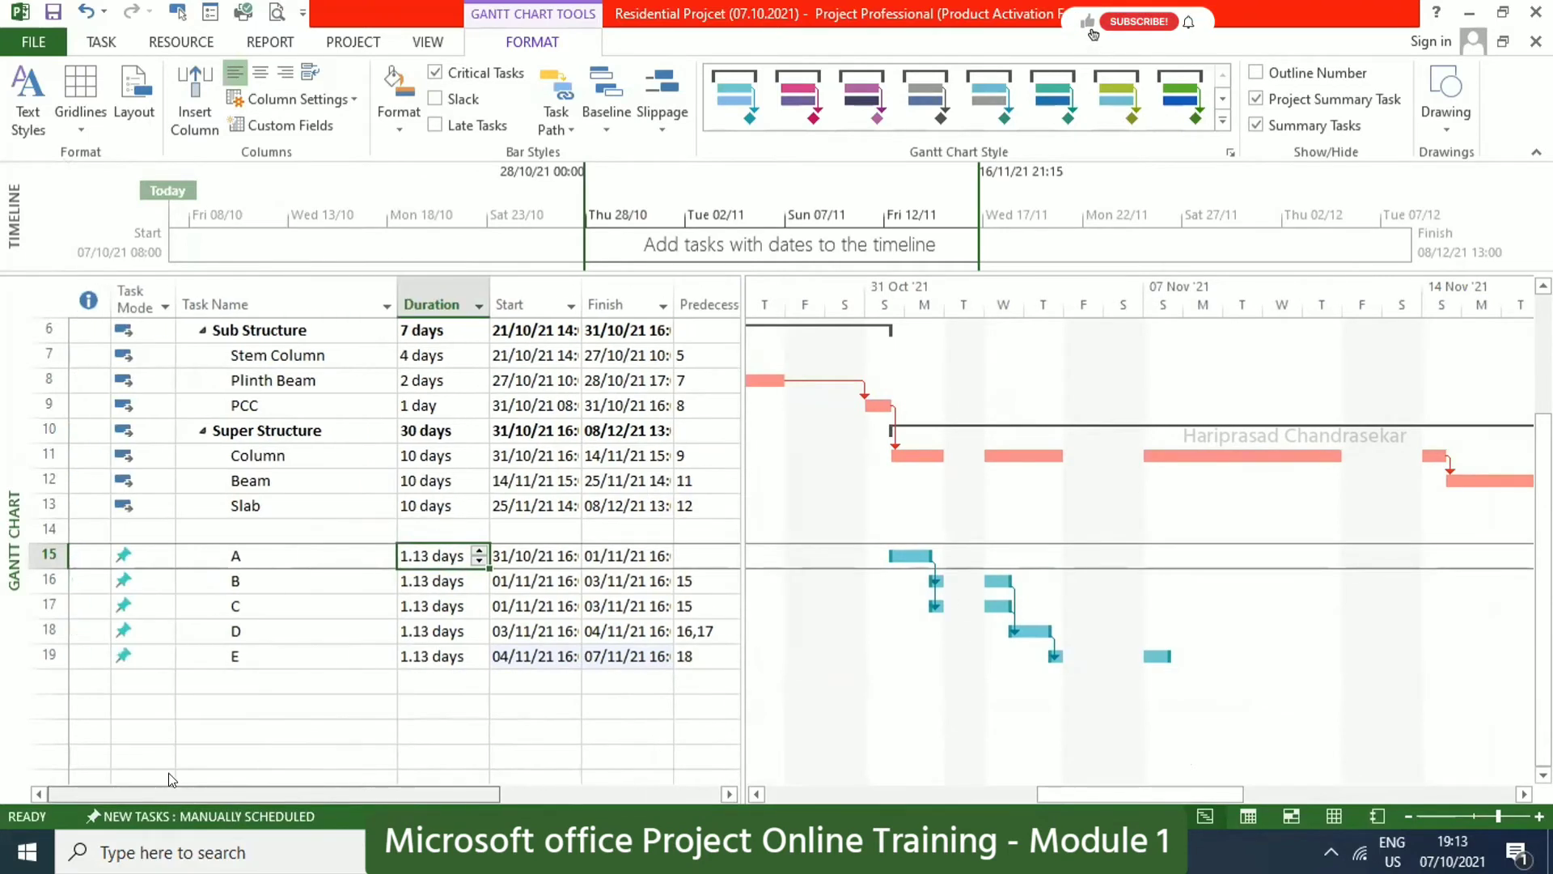
drag(238, 555, 252, 657)
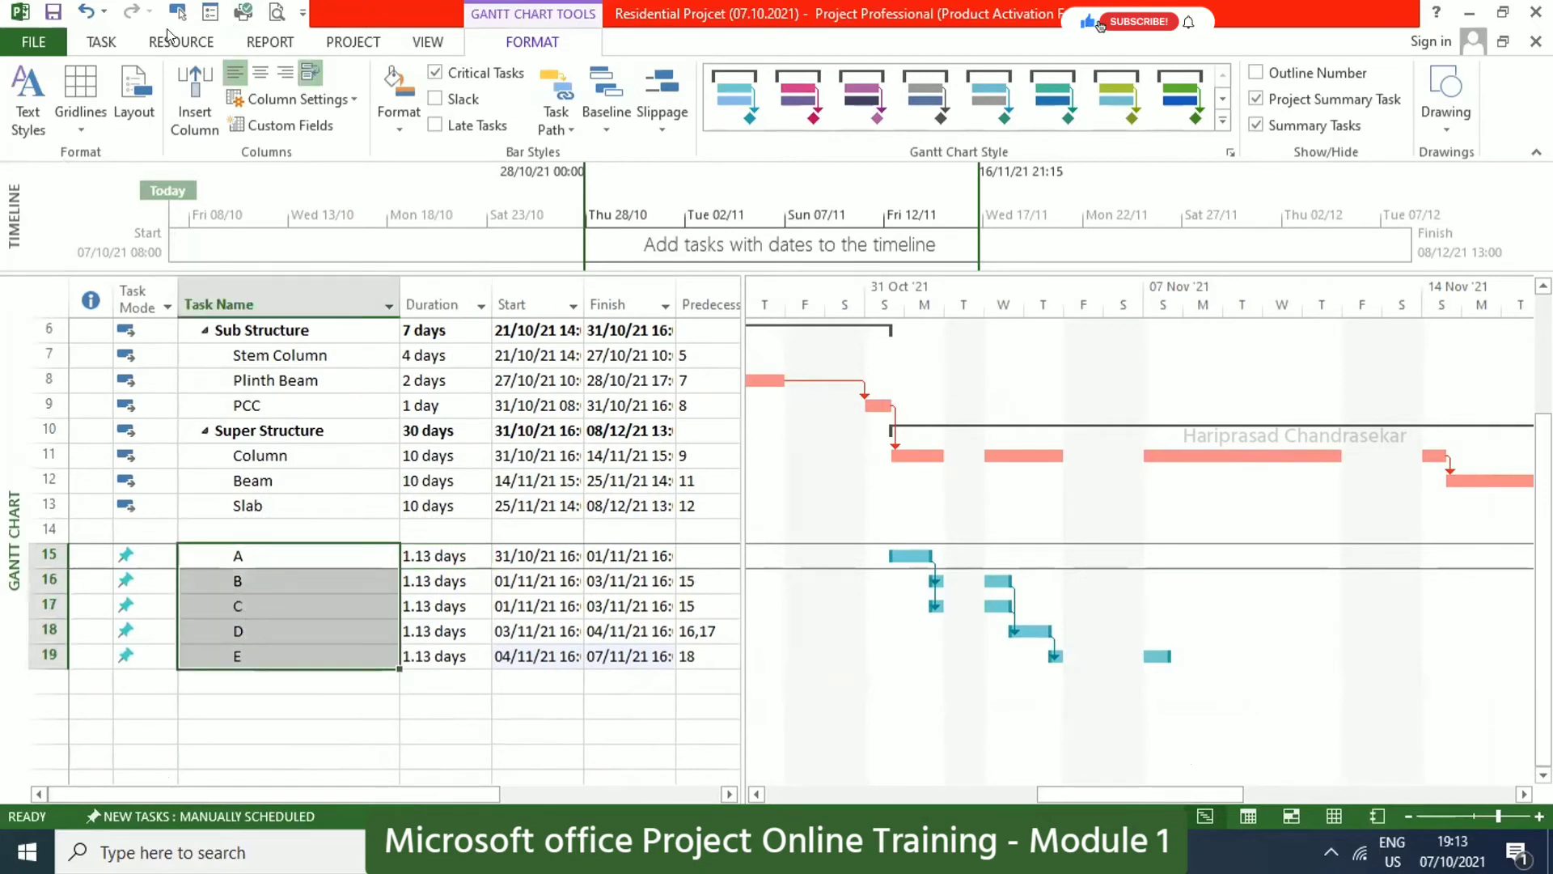
click(102, 43)
click(793, 109)
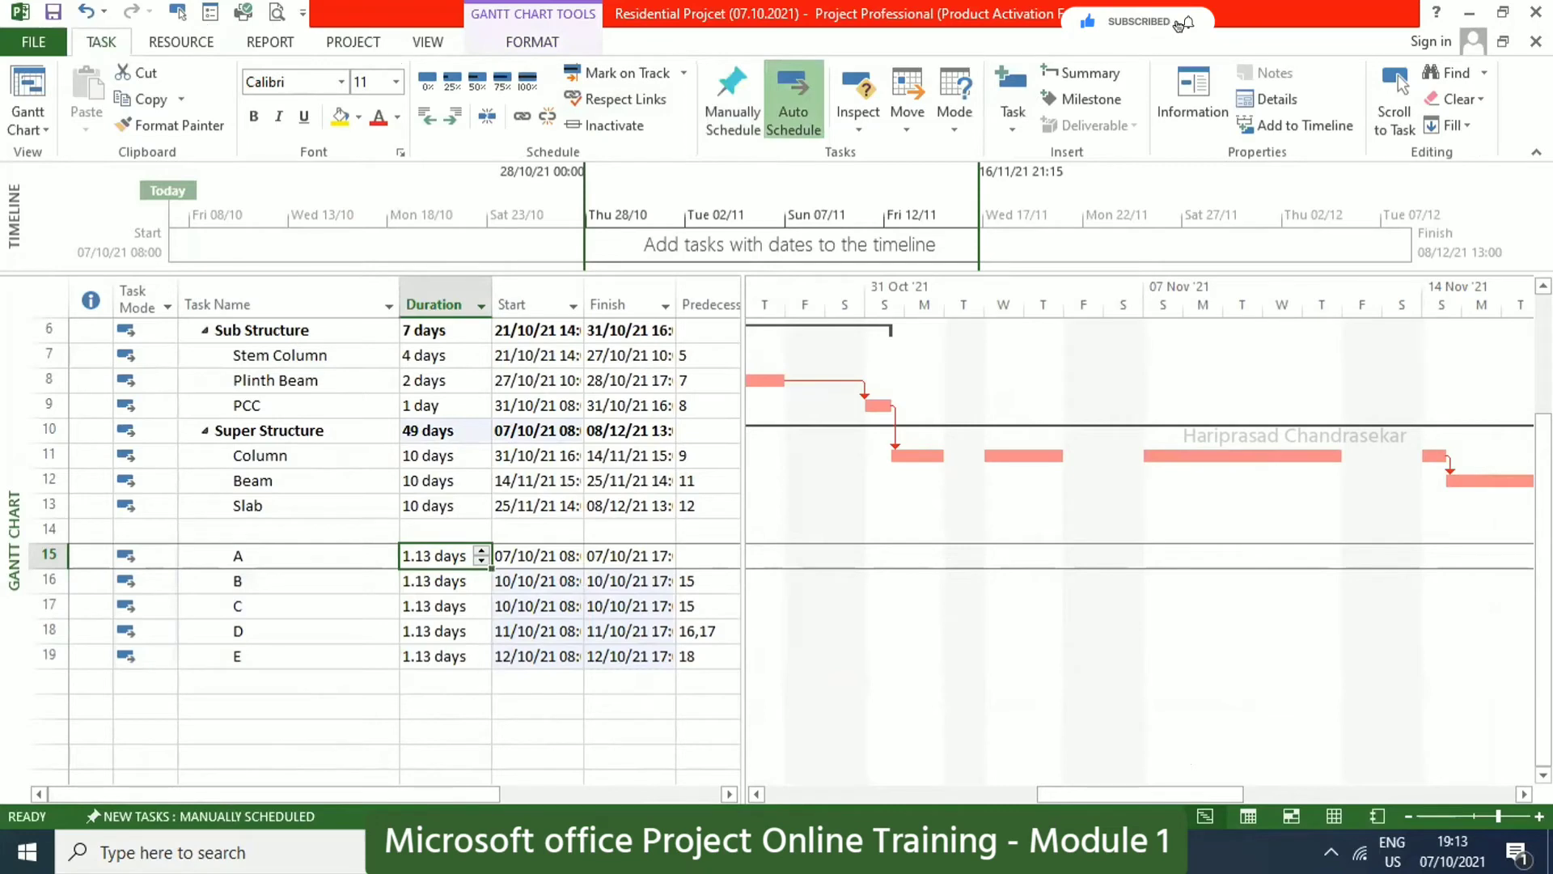
Copy the durations 5, 3, 4, 2 and 3 days from the Excel table to tasks A to E and check their Gantt bars.
key(alt+Tab)
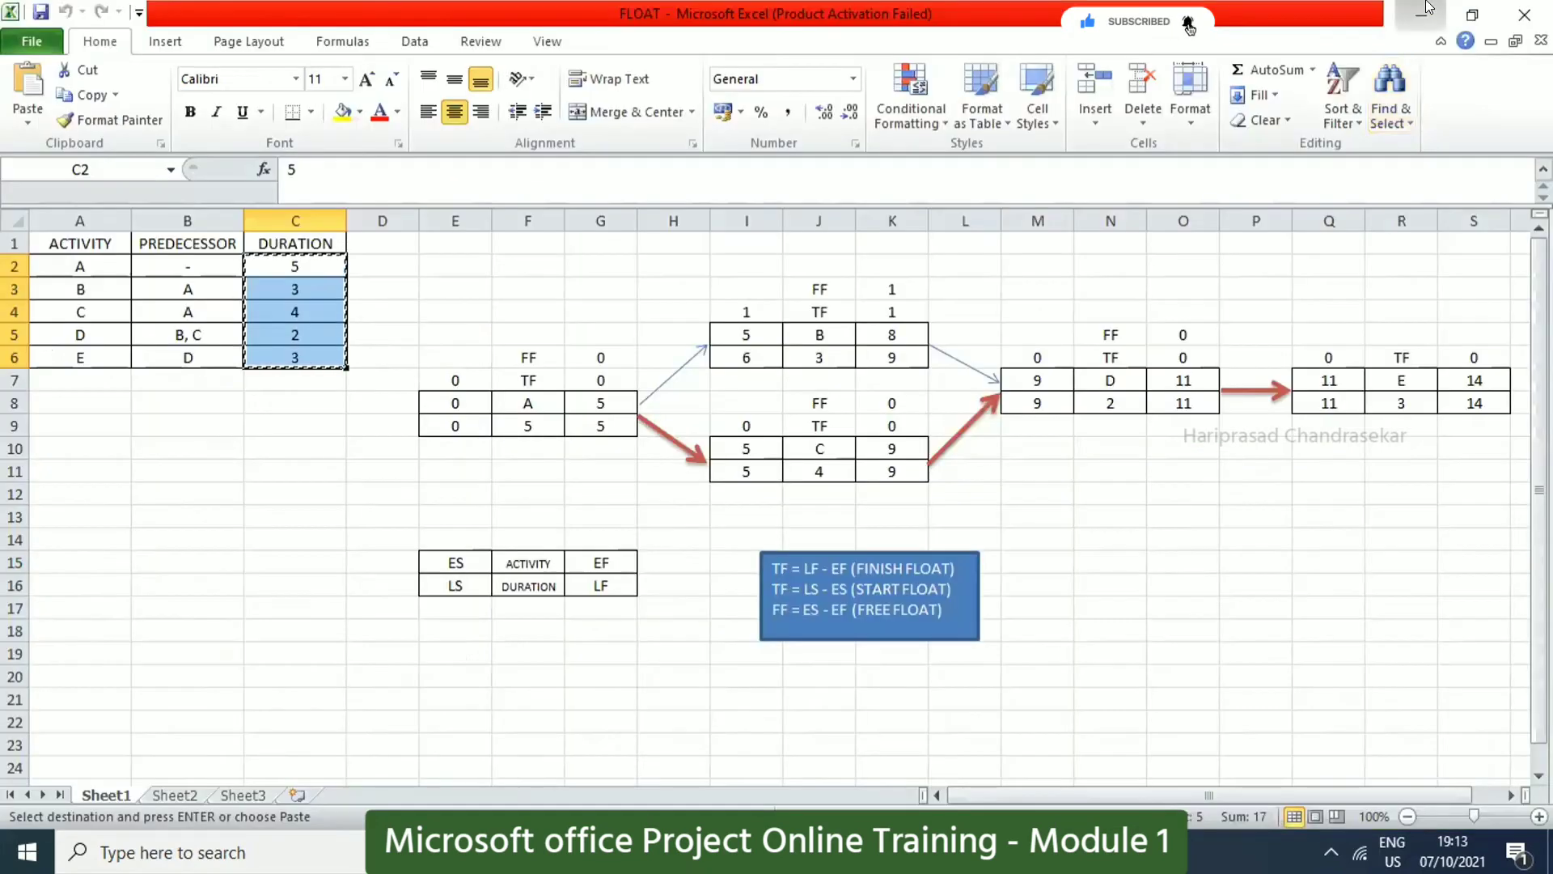
key(alt+Tab)
text(5 3 4 2 3)
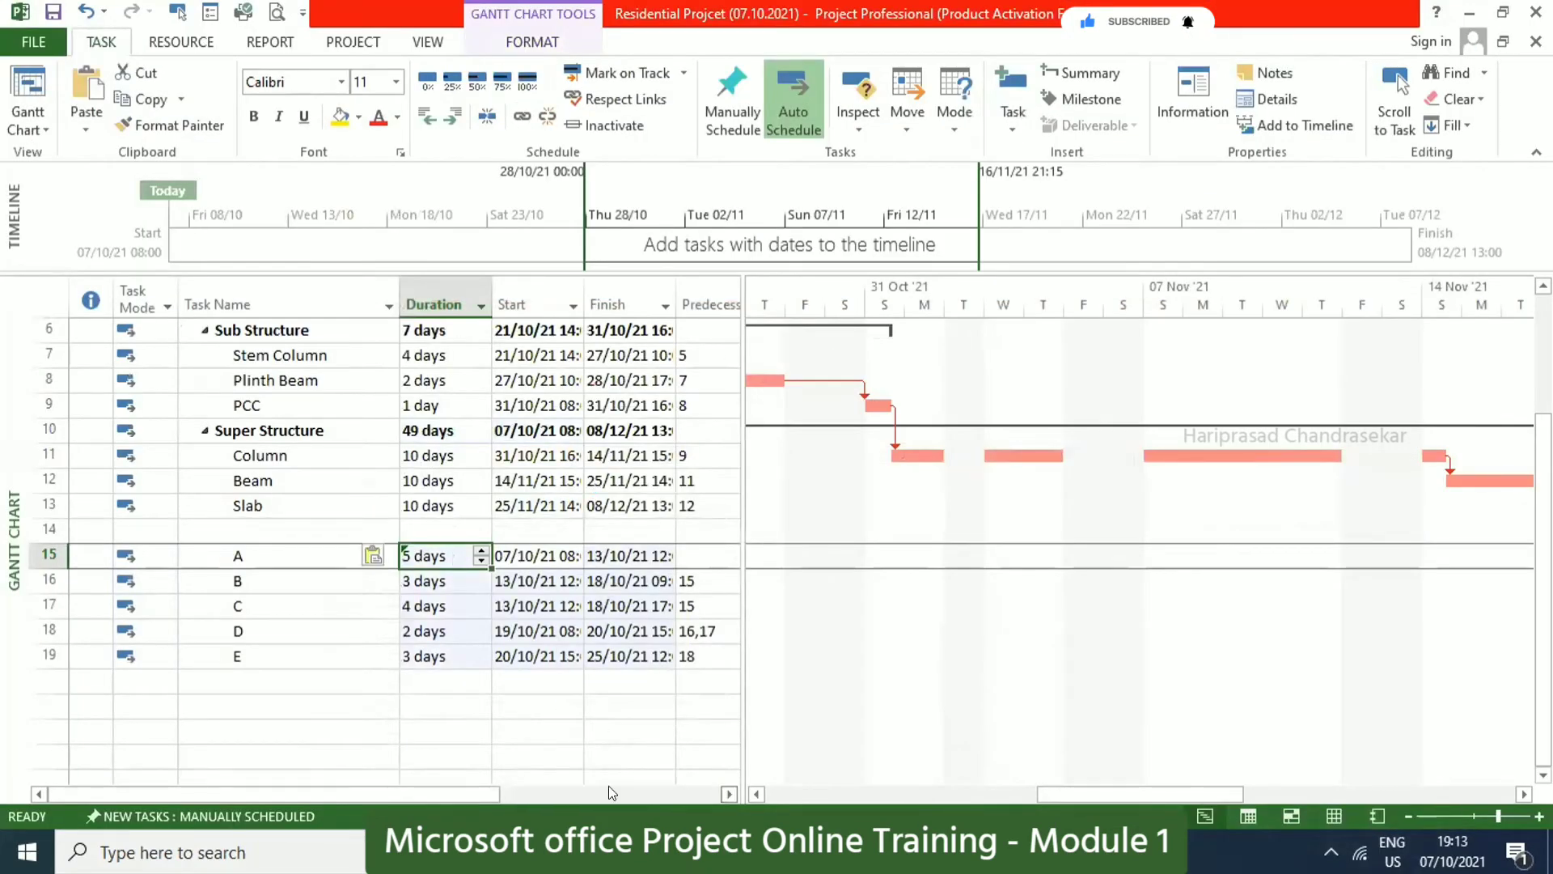
drag(1067, 791, 829, 715)
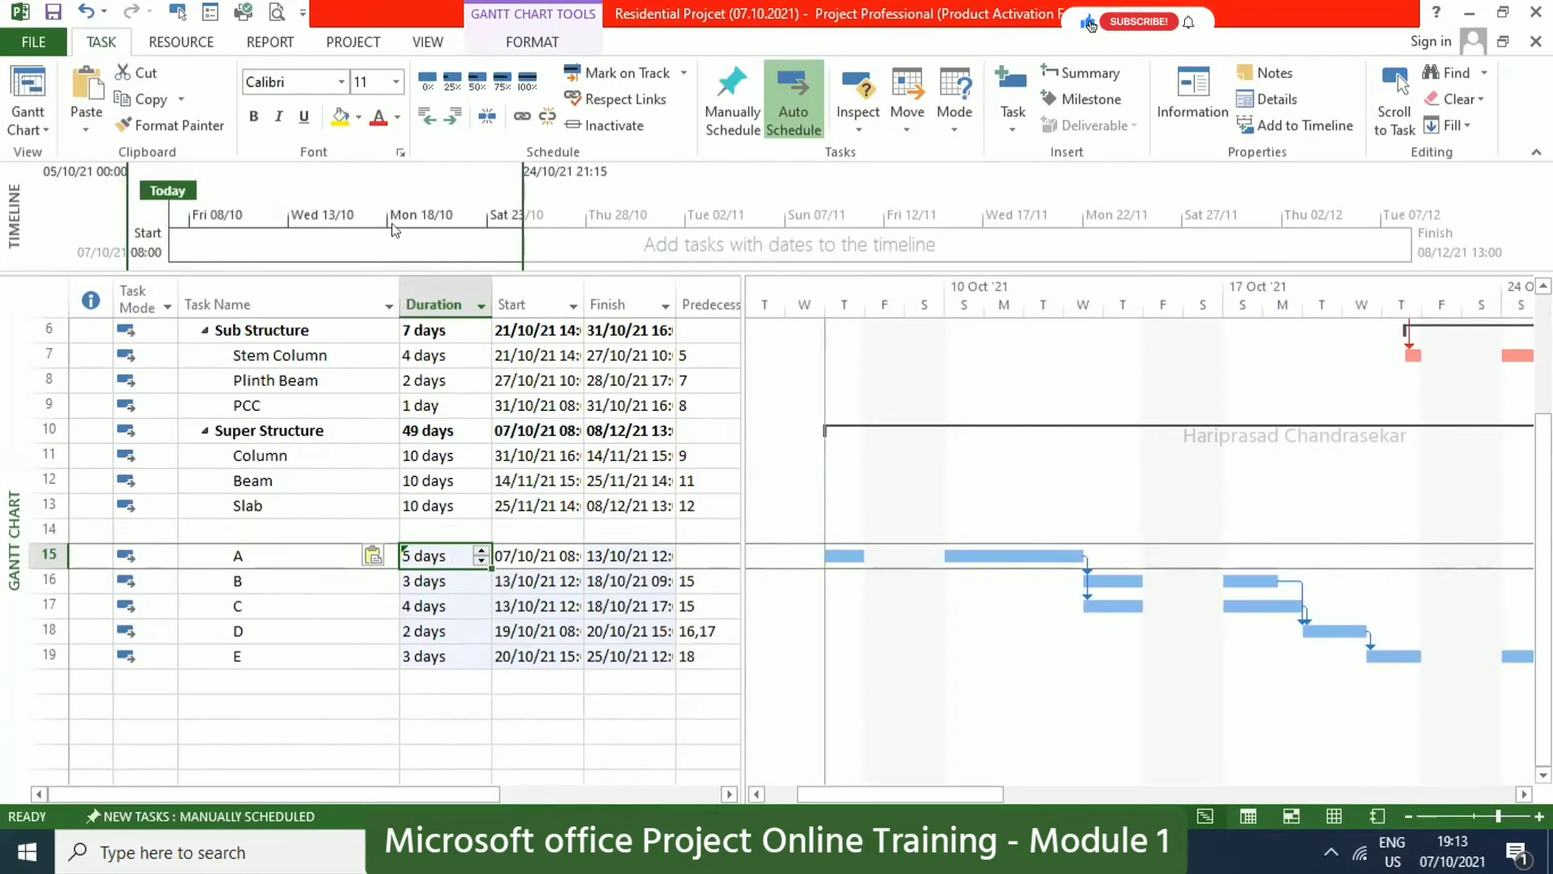
Insert a summary task in the empty row above task A, and delete its placeholder subtask and the blank row beneath.
click(249, 528)
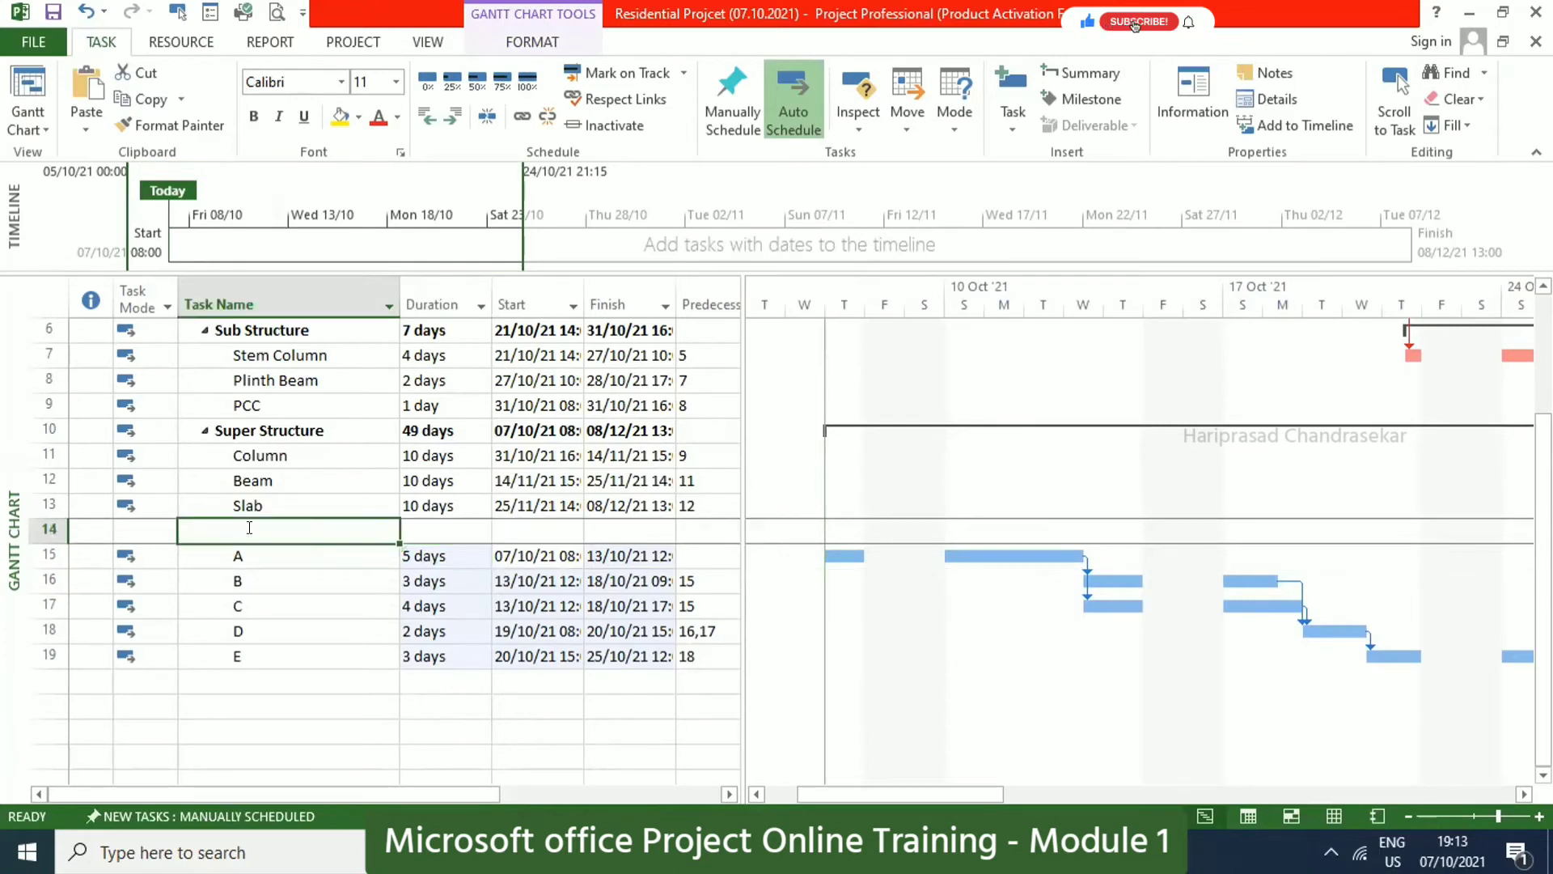
click(1060, 72)
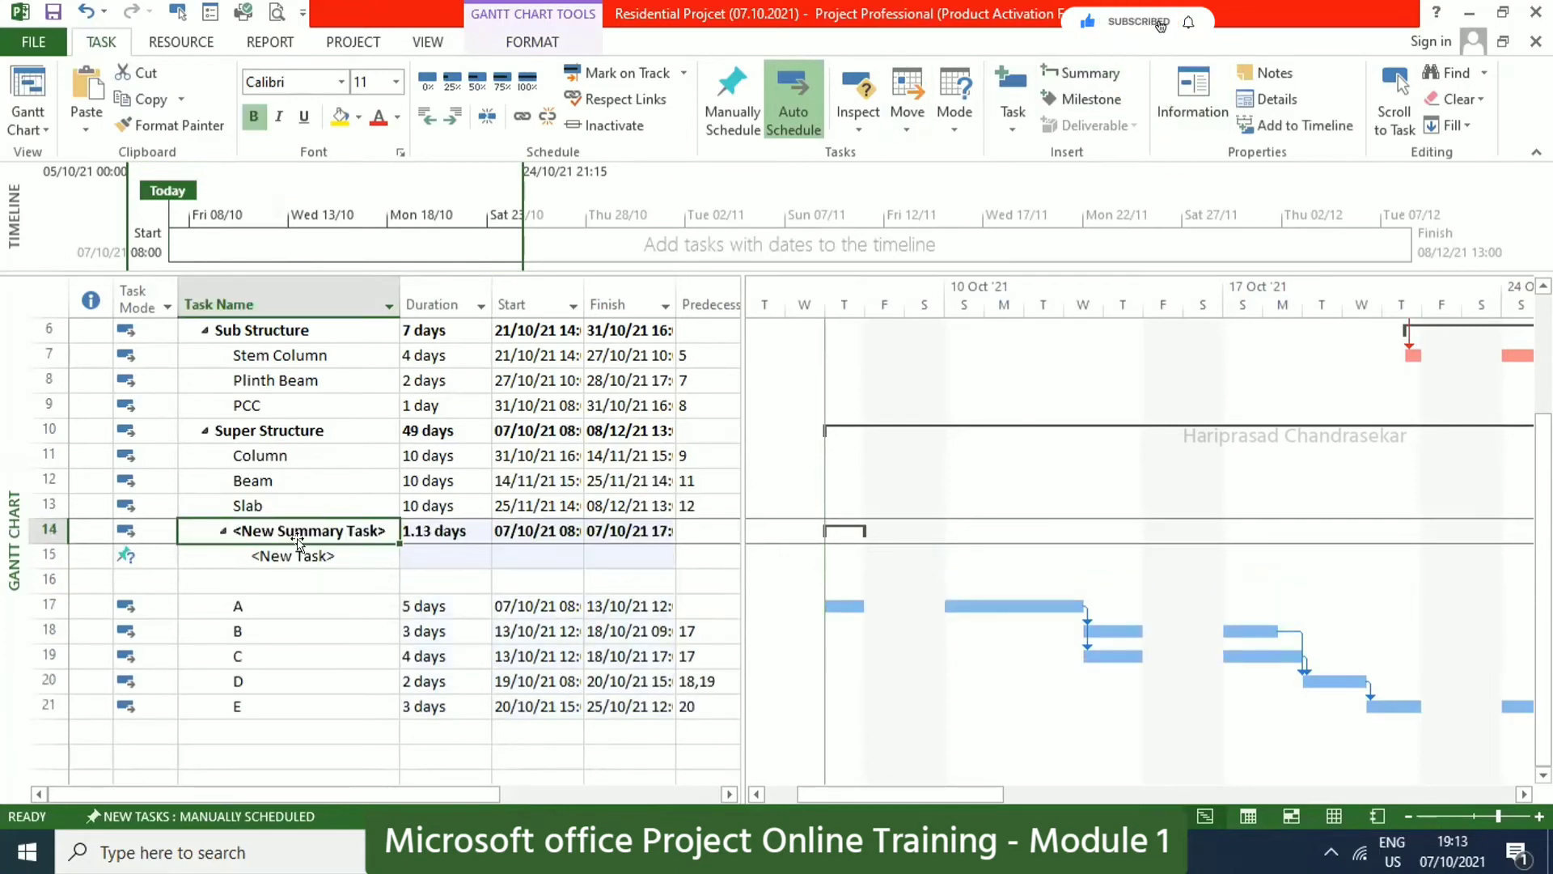
drag(50, 556, 50, 579)
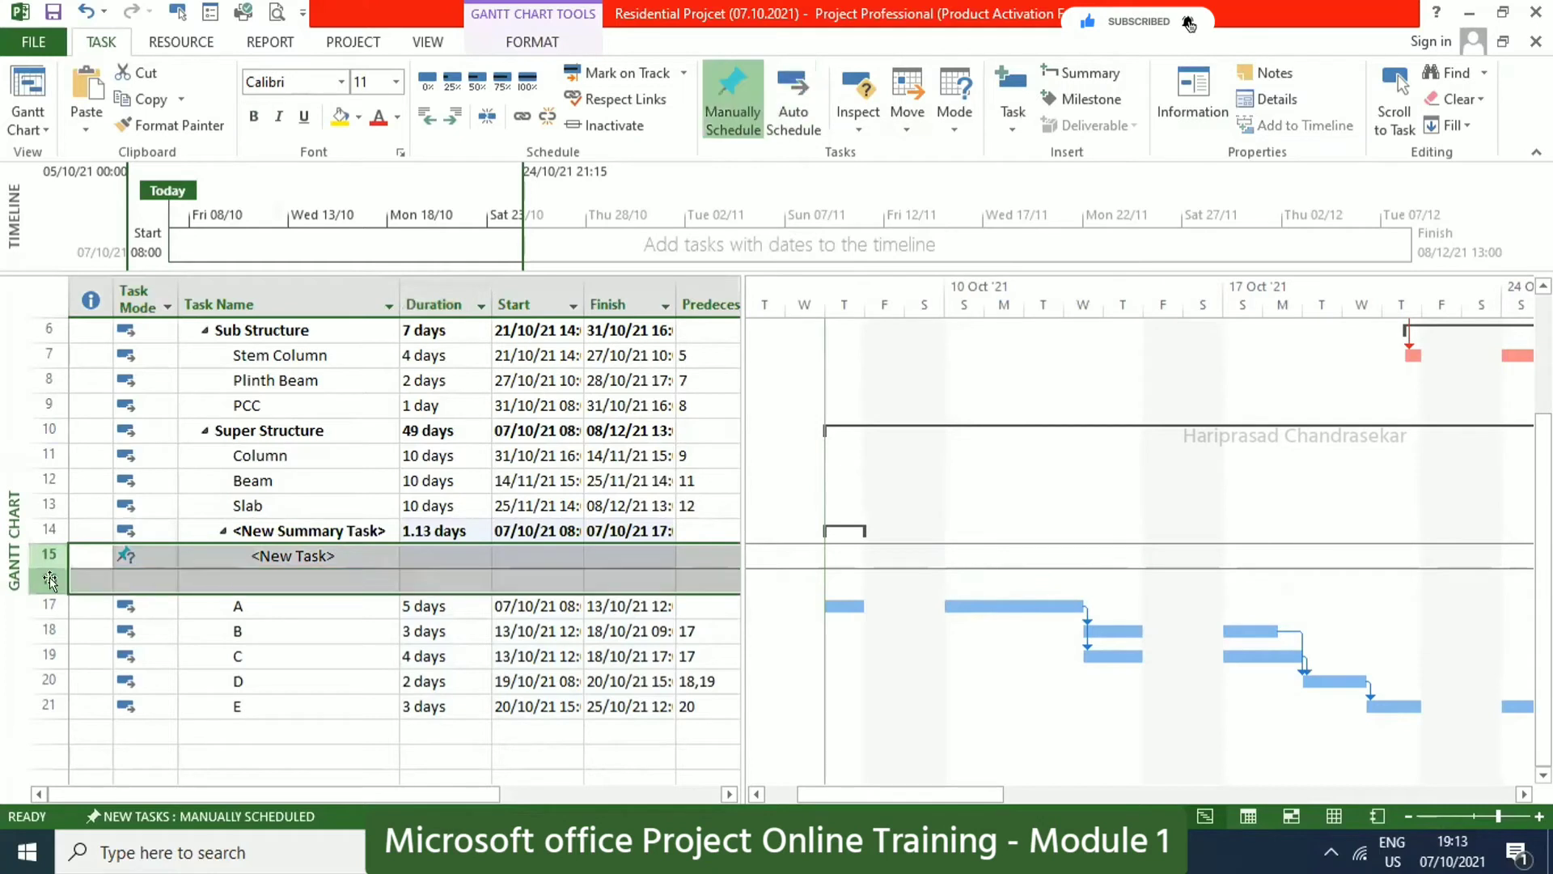
right_click(52, 581)
click(29, 560)
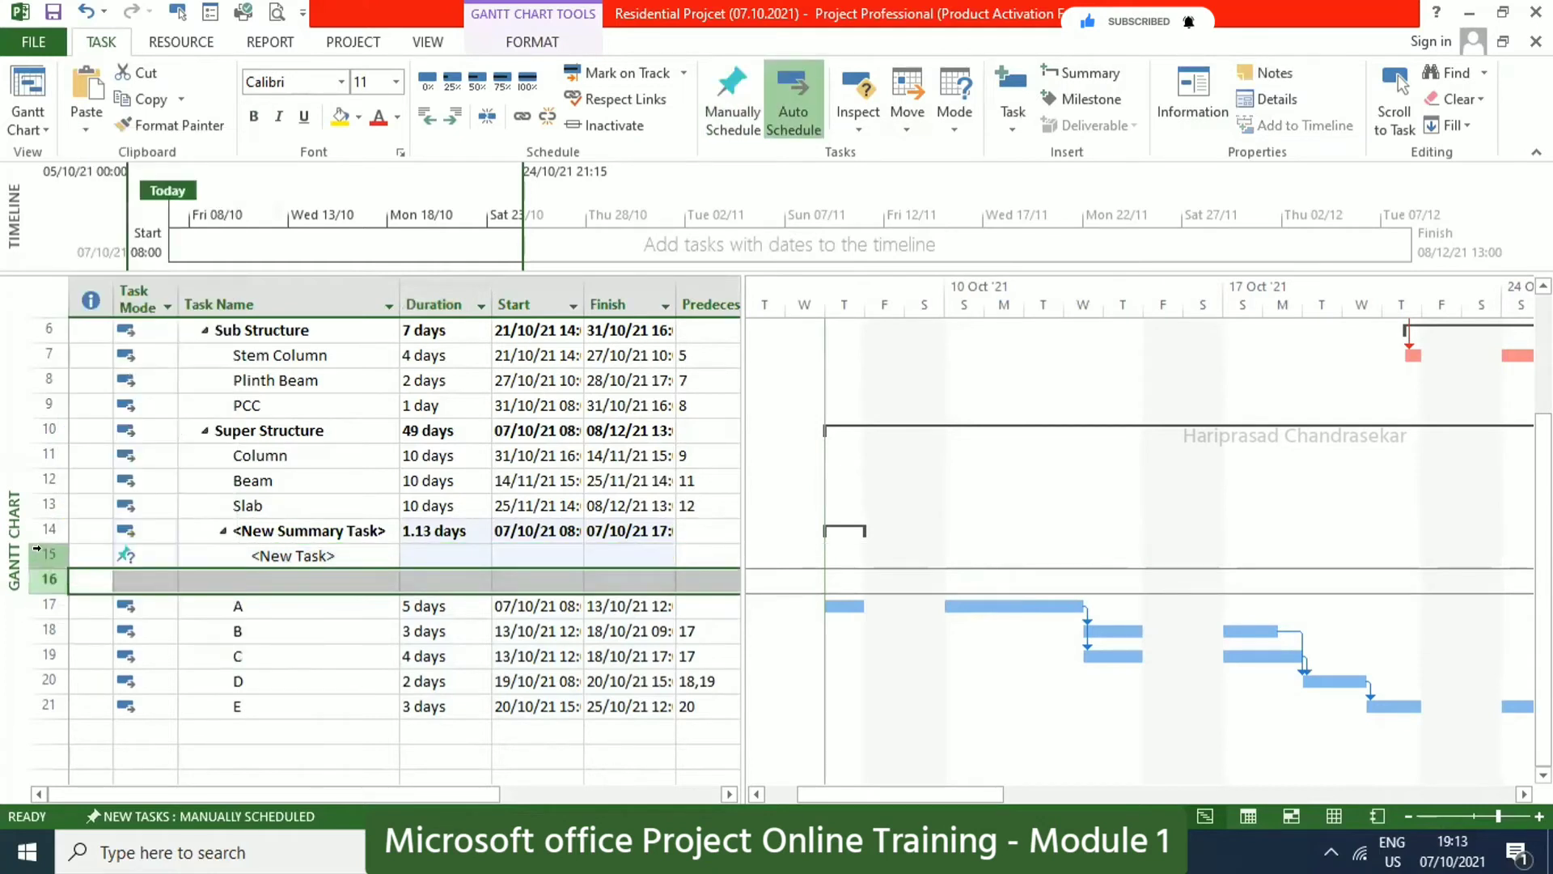
click(36, 554)
right_click(50, 580)
click(114, 306)
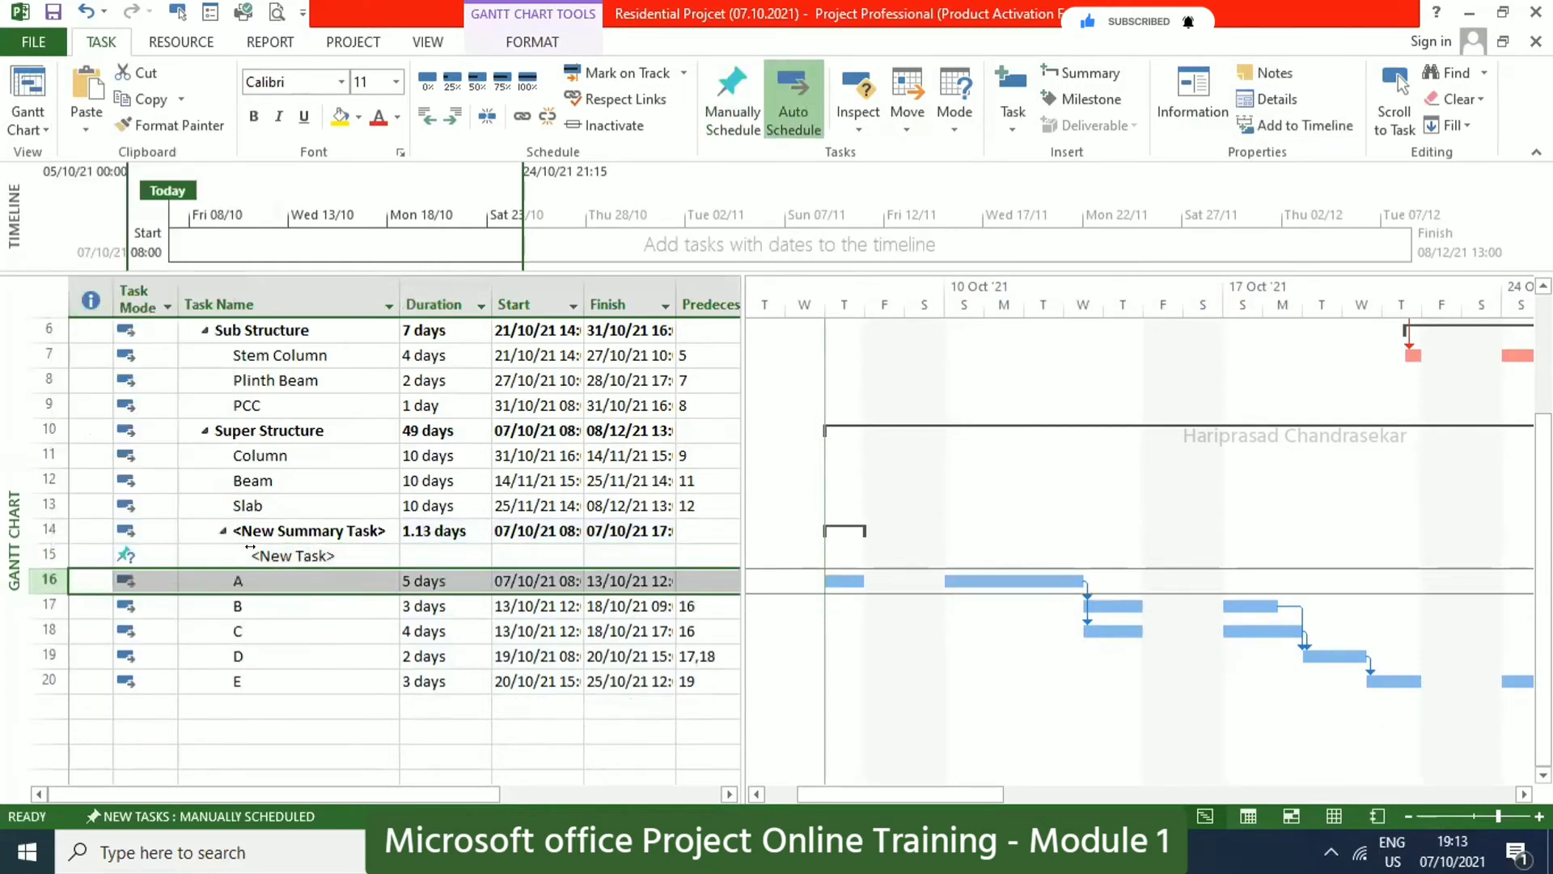
click(50, 556)
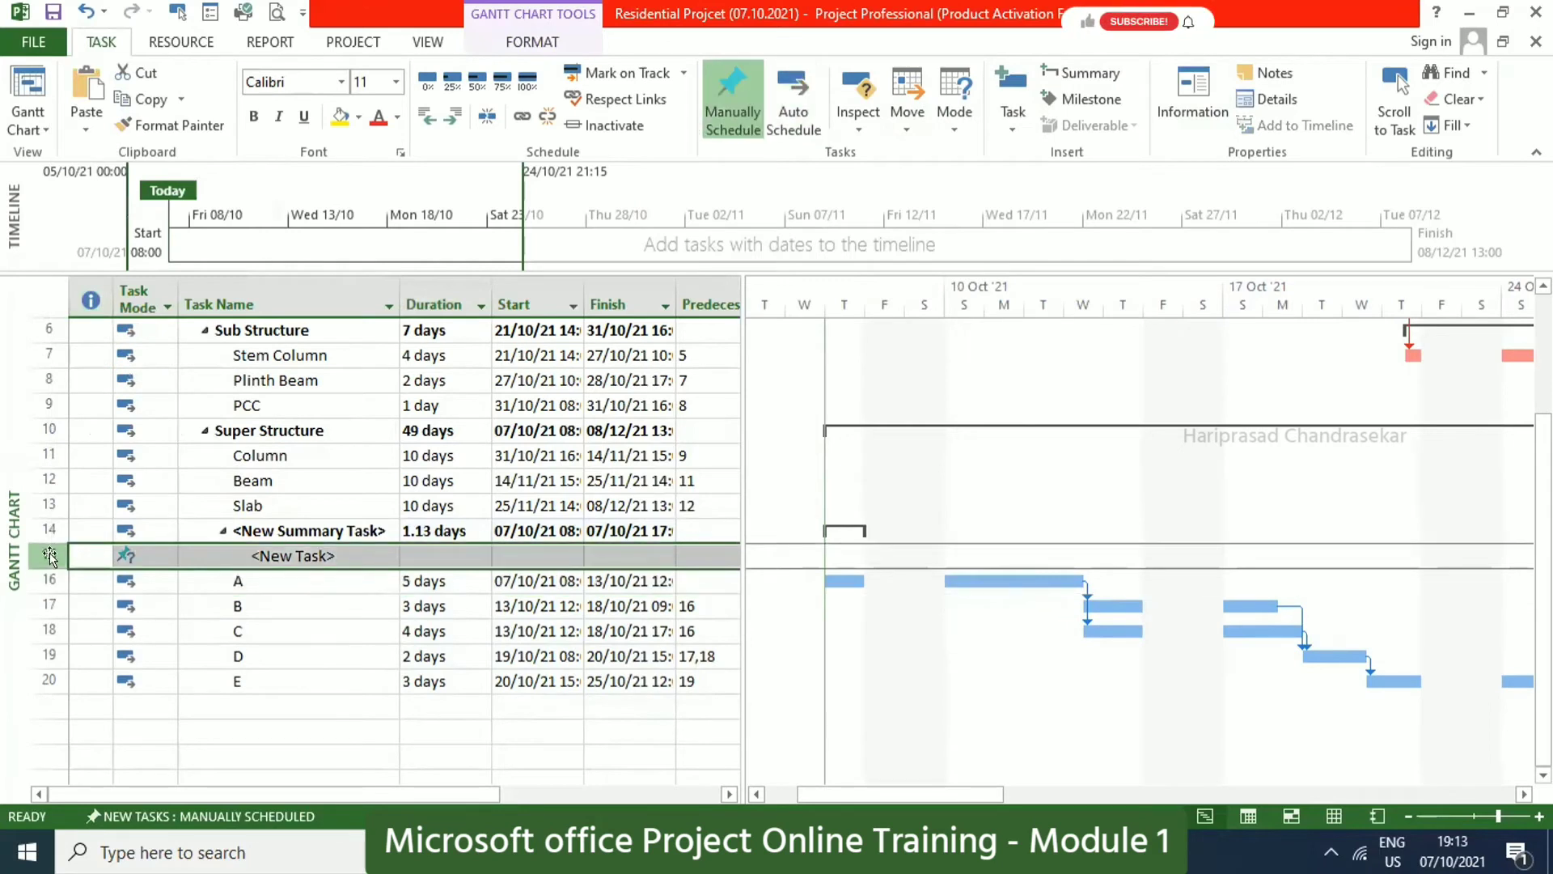
right_click(50, 556)
click(113, 281)
Indent tasks A to E under the new summary task, and outdent that summary task to the level of Super Structure.
click(270, 530)
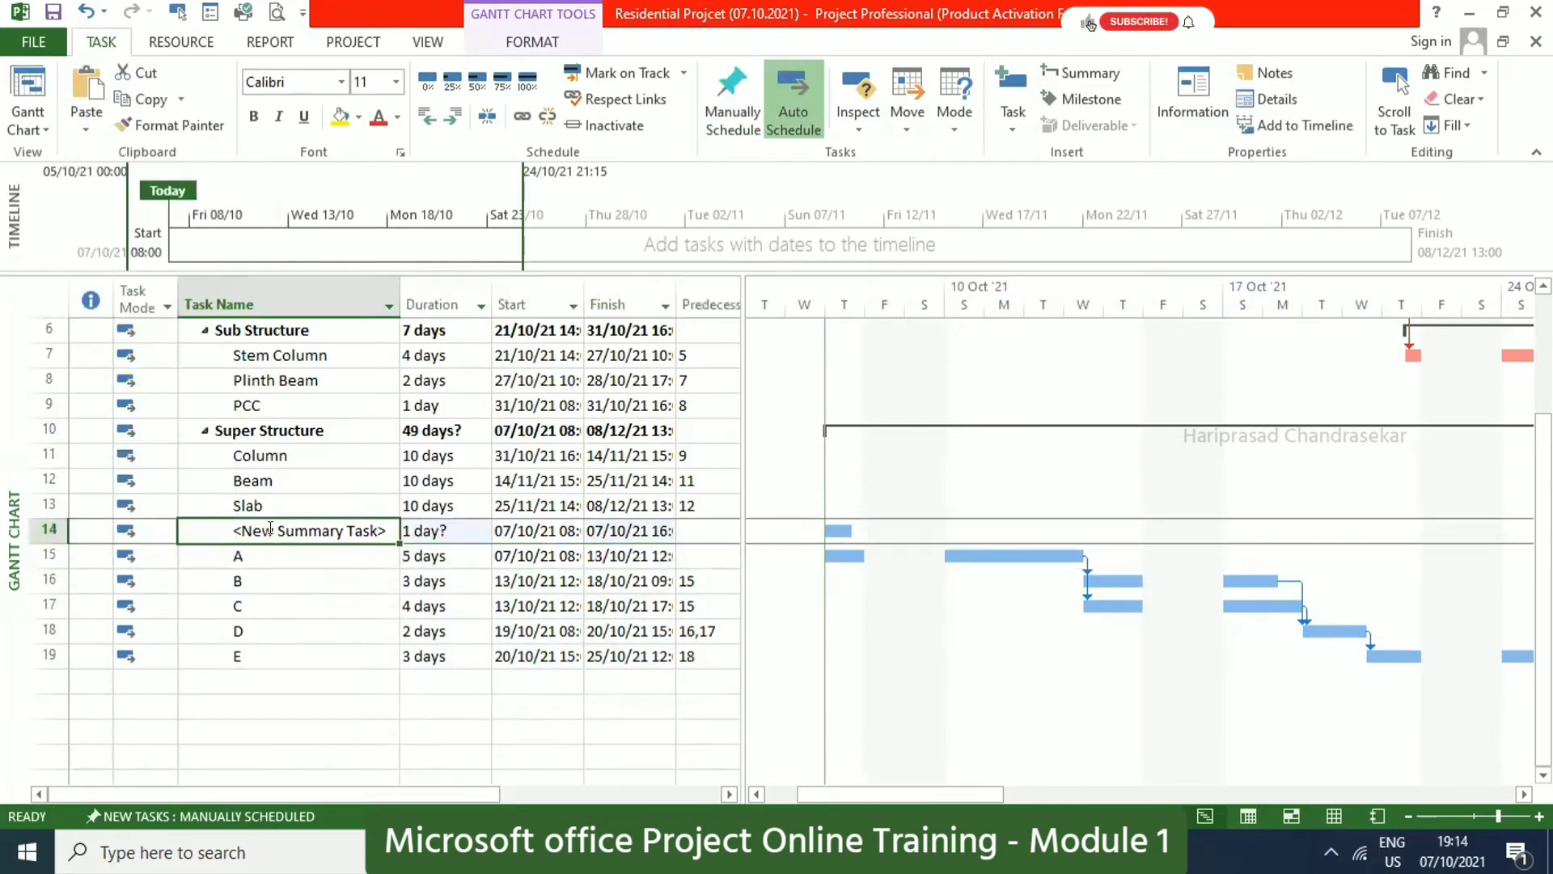
drag(277, 558, 286, 656)
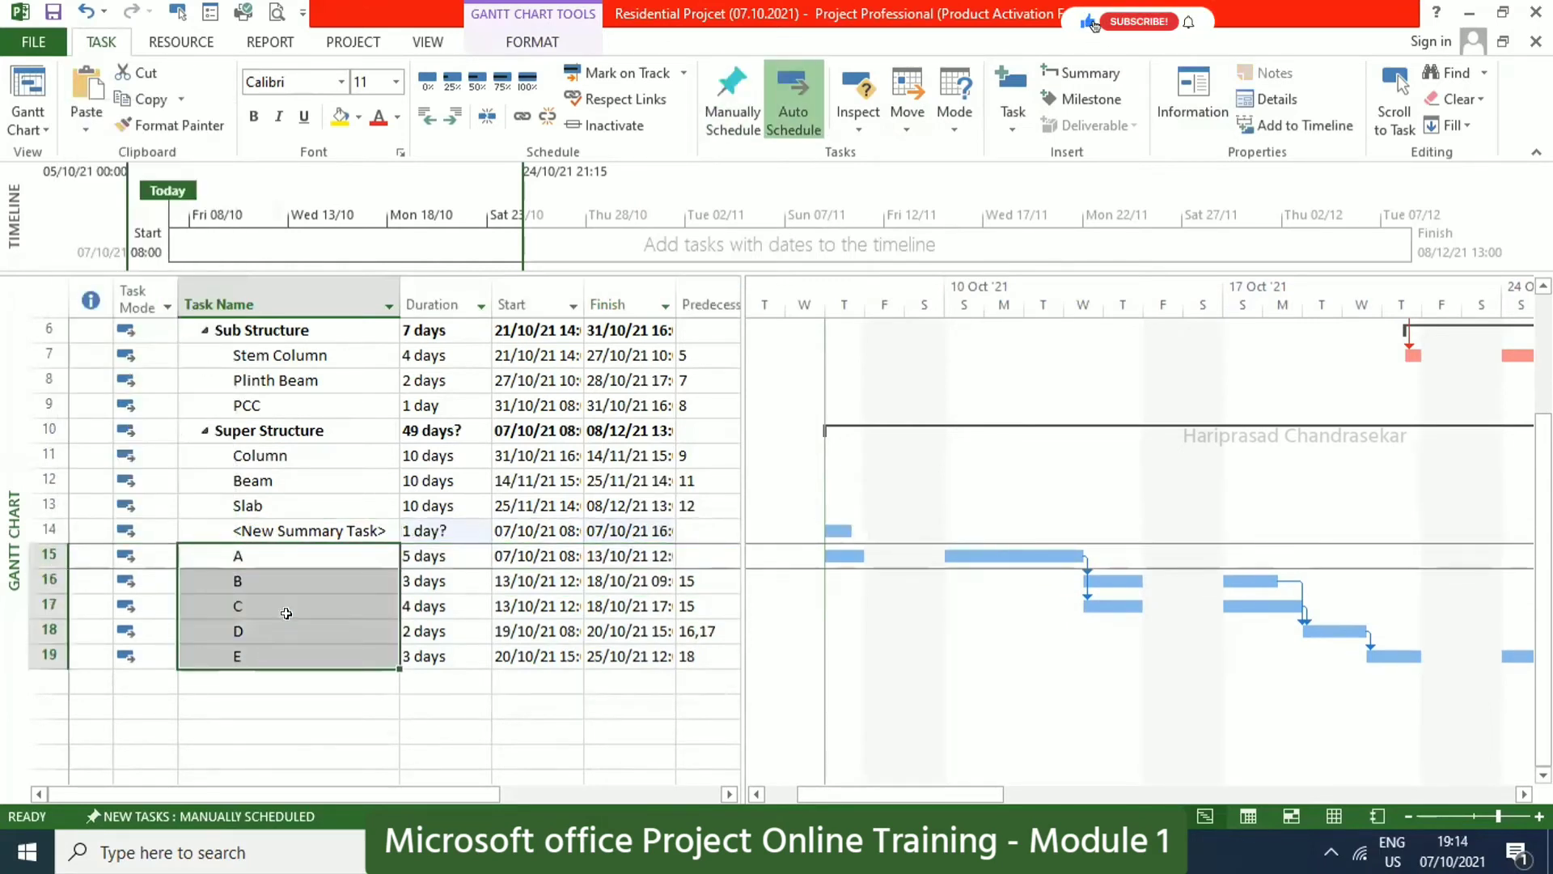
click(453, 116)
click(427, 116)
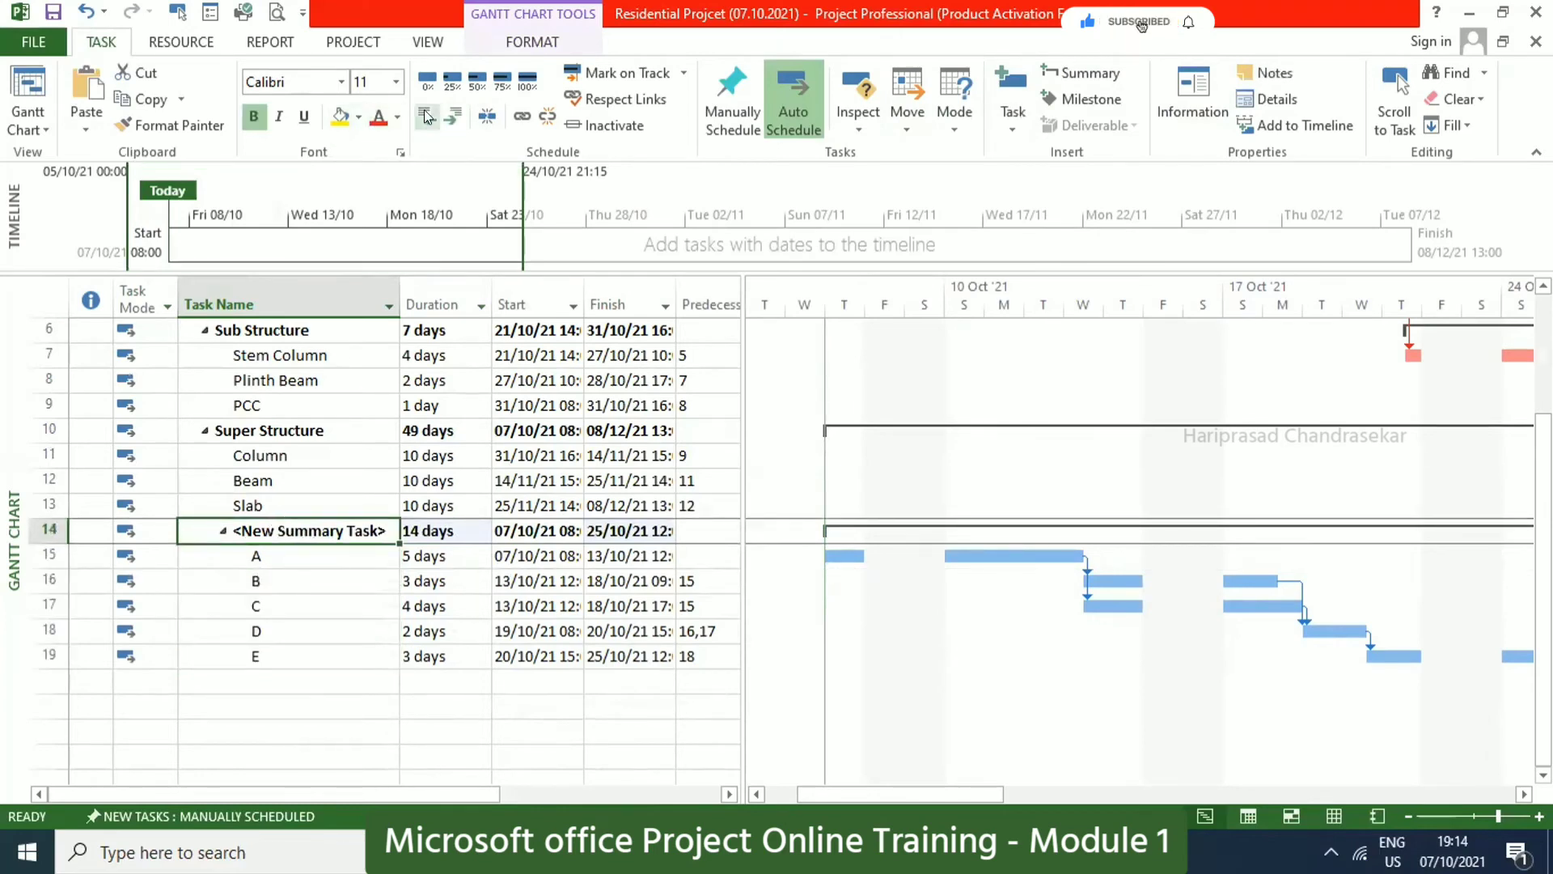
click(427, 116)
click(605, 387)
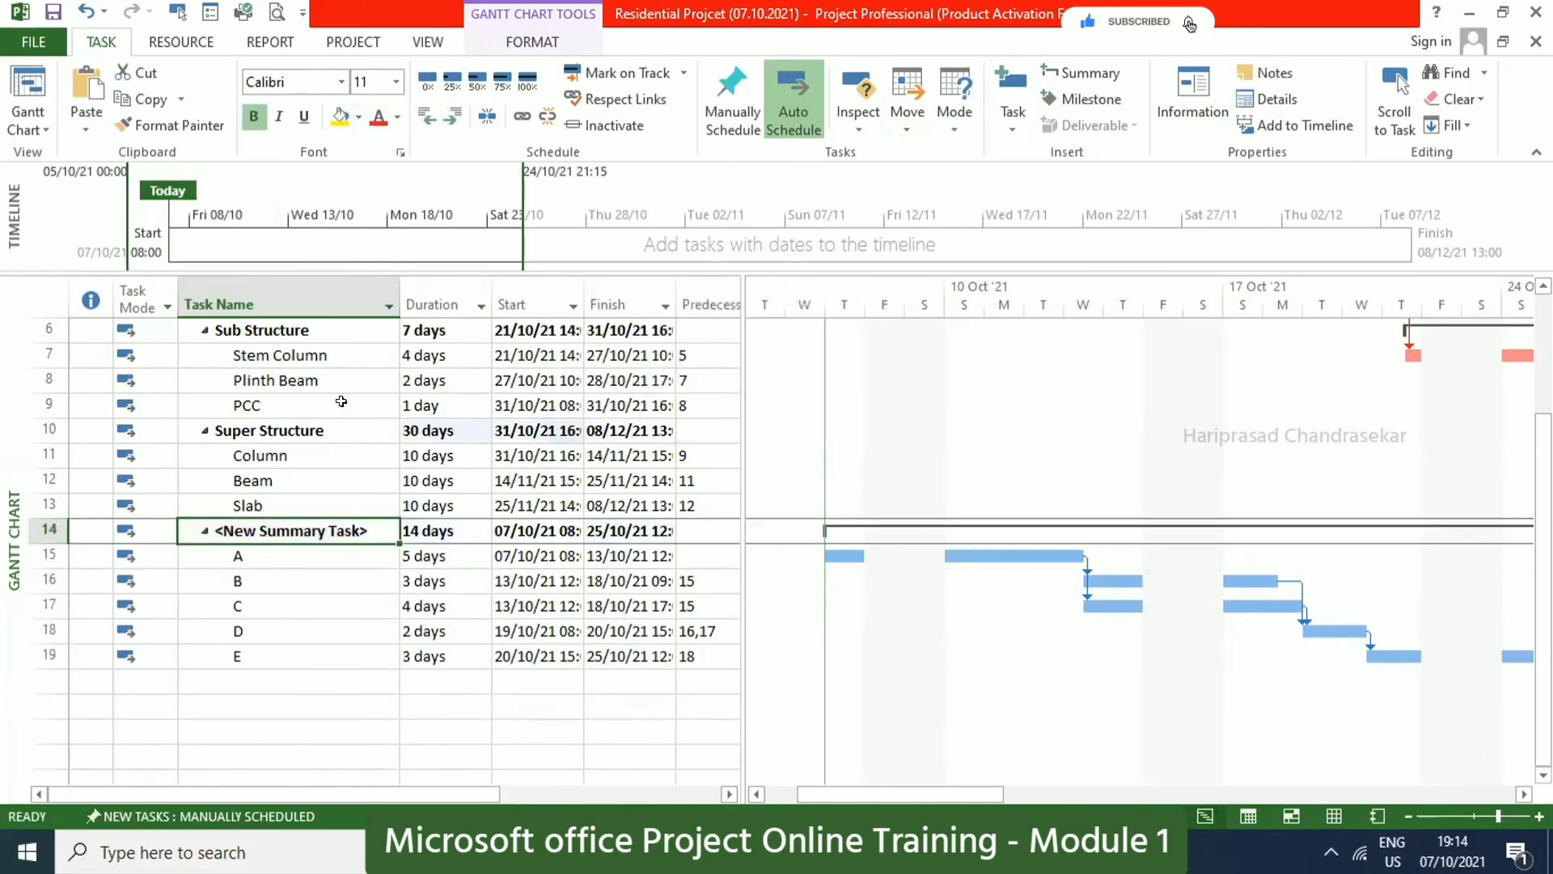
Collapse and re-expand the Residential Project outline, and try to outdent the new summary task one level further.
scroll(216, 450, up, 2)
click(186, 331)
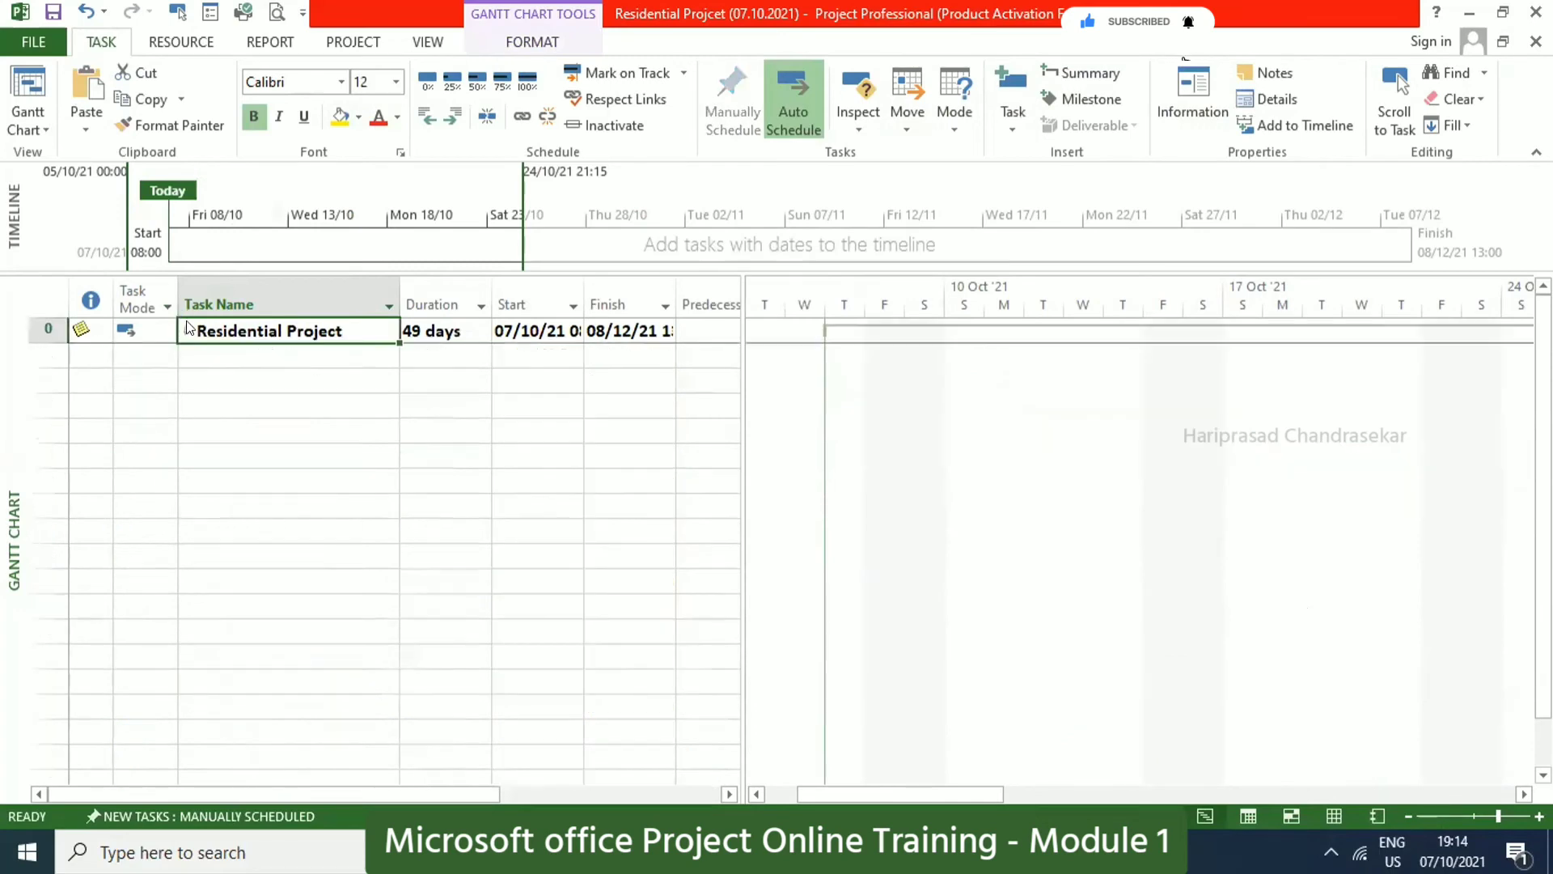
click(186, 331)
click(289, 681)
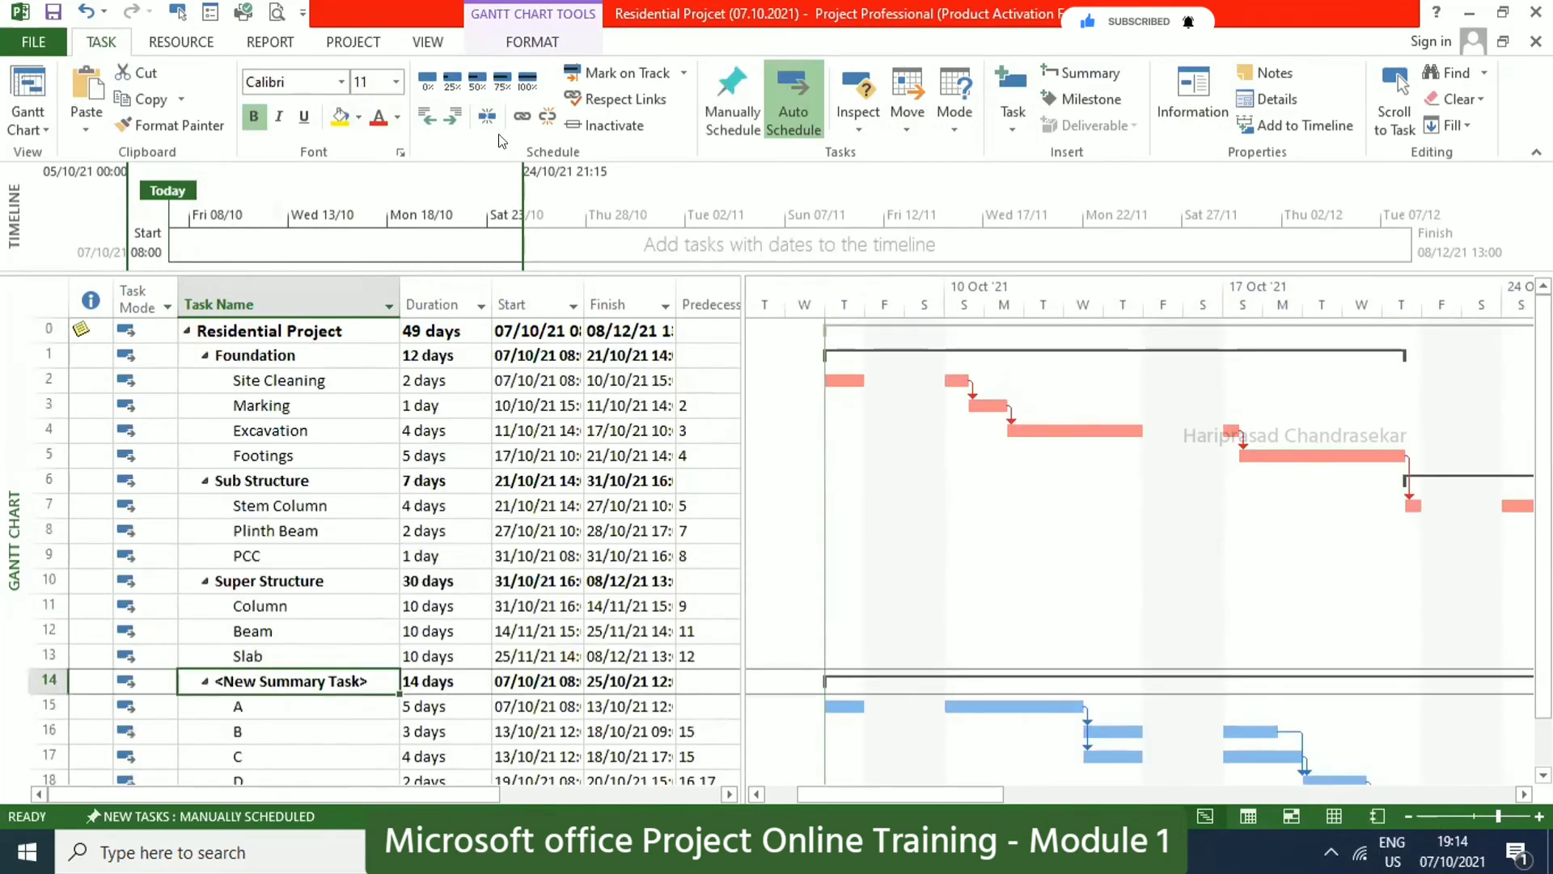
click(427, 116)
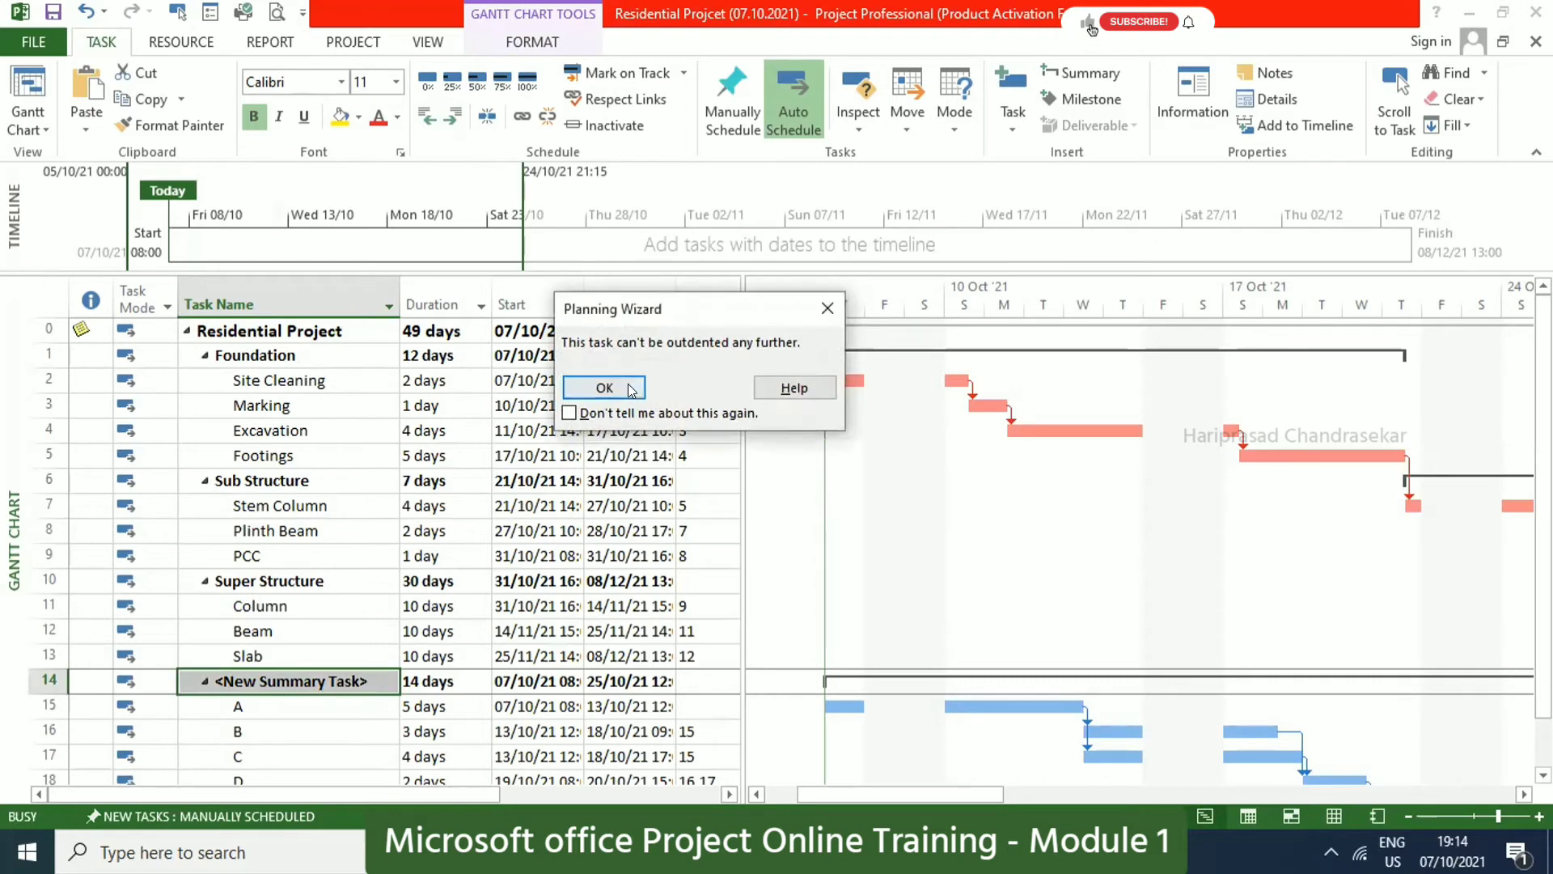
key(Return)
Rename the new summary task above tasks A to E as Float Ex.
scroll(287, 675, down, 2)
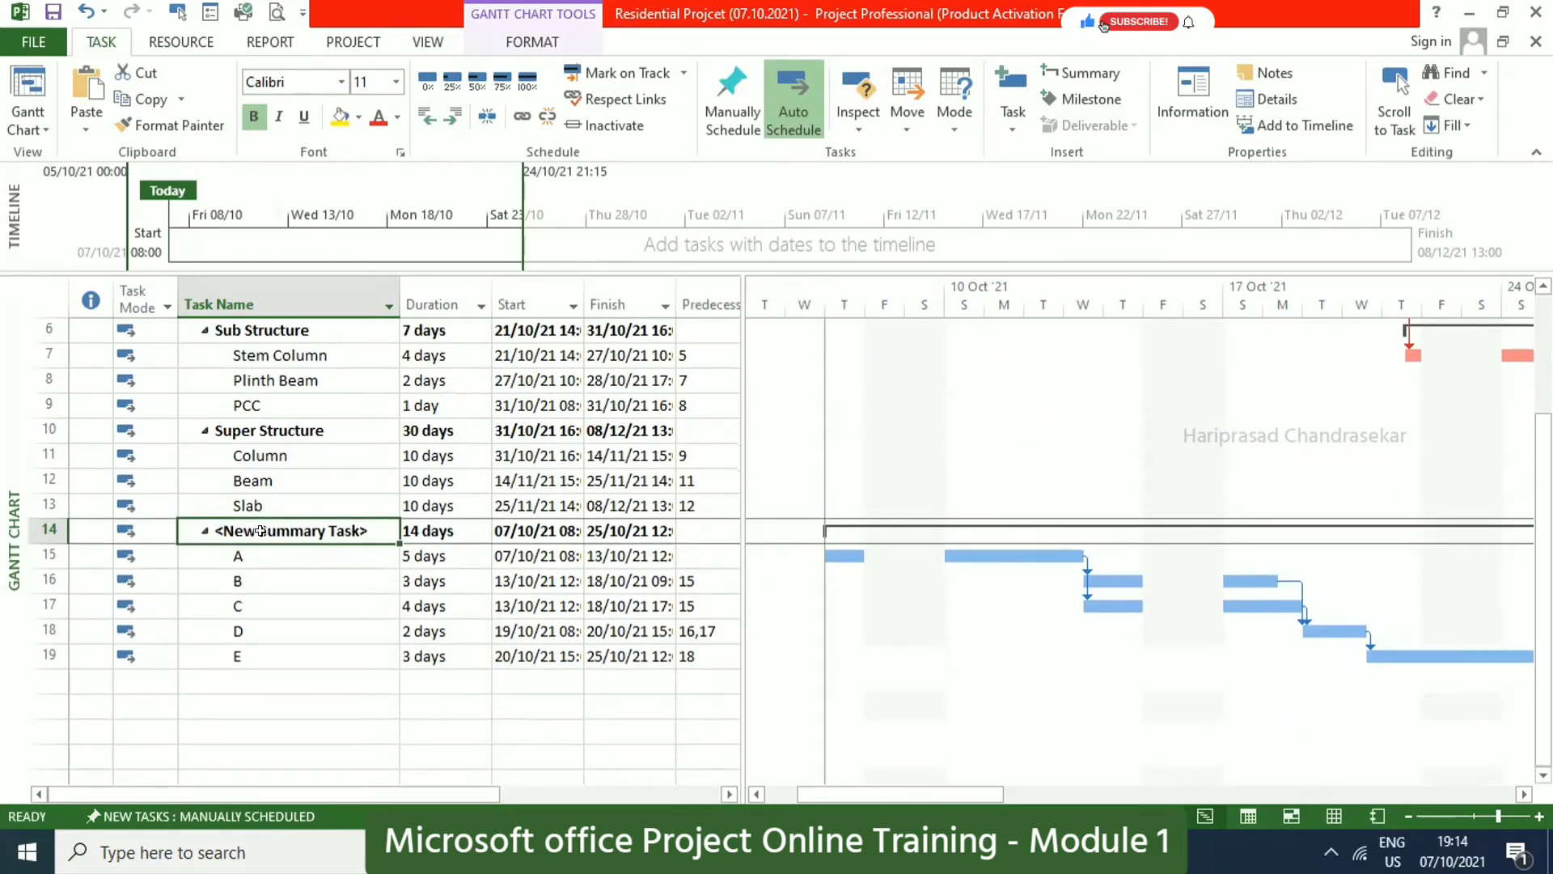
text(Float)
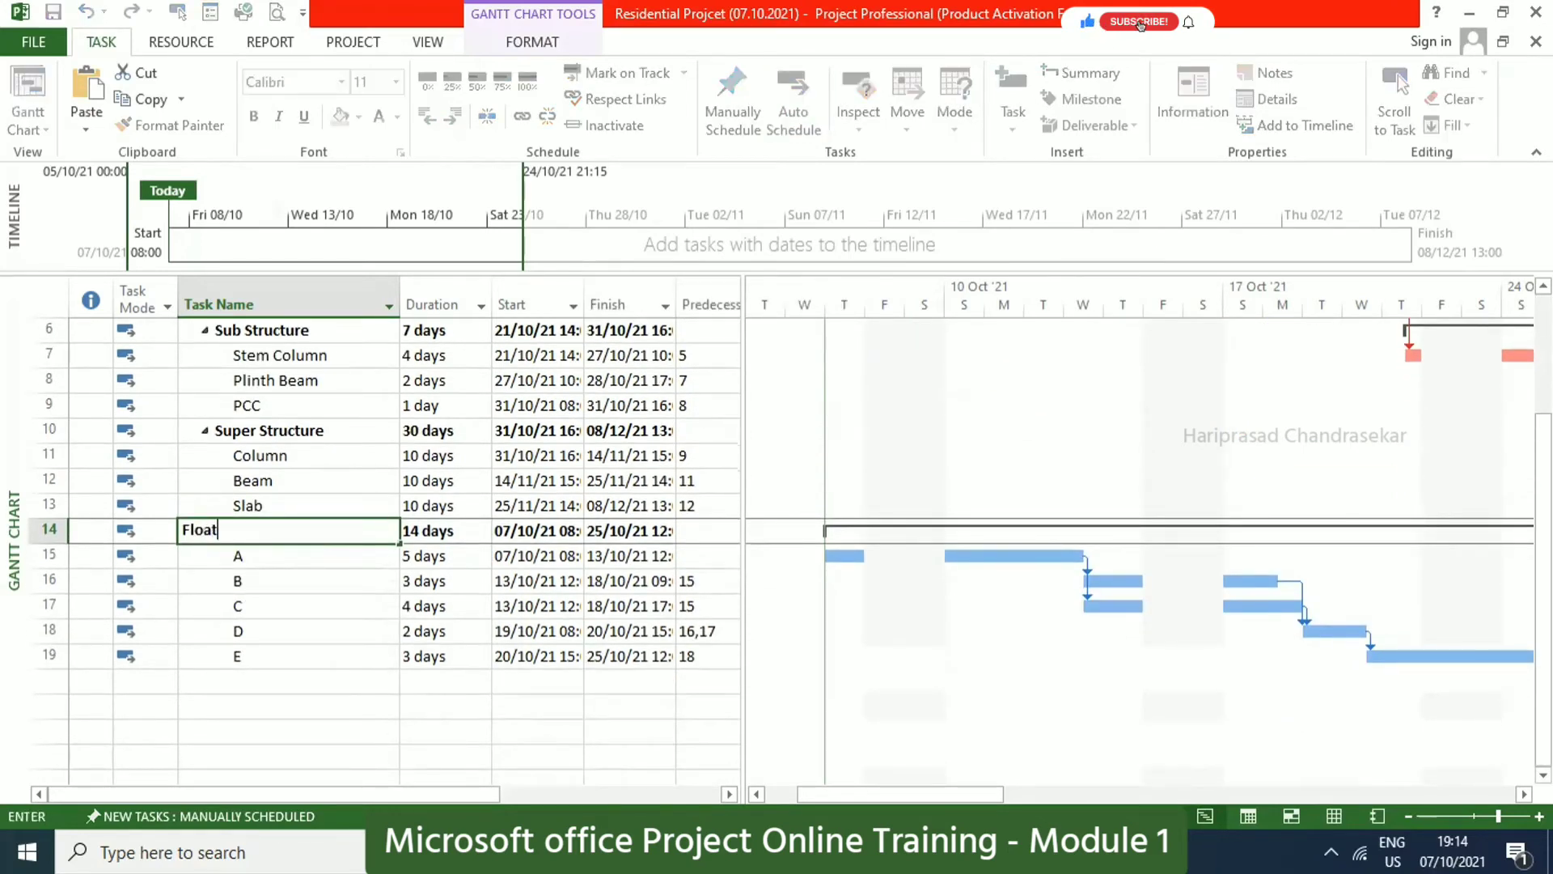
text( Ex)
key(Tab)
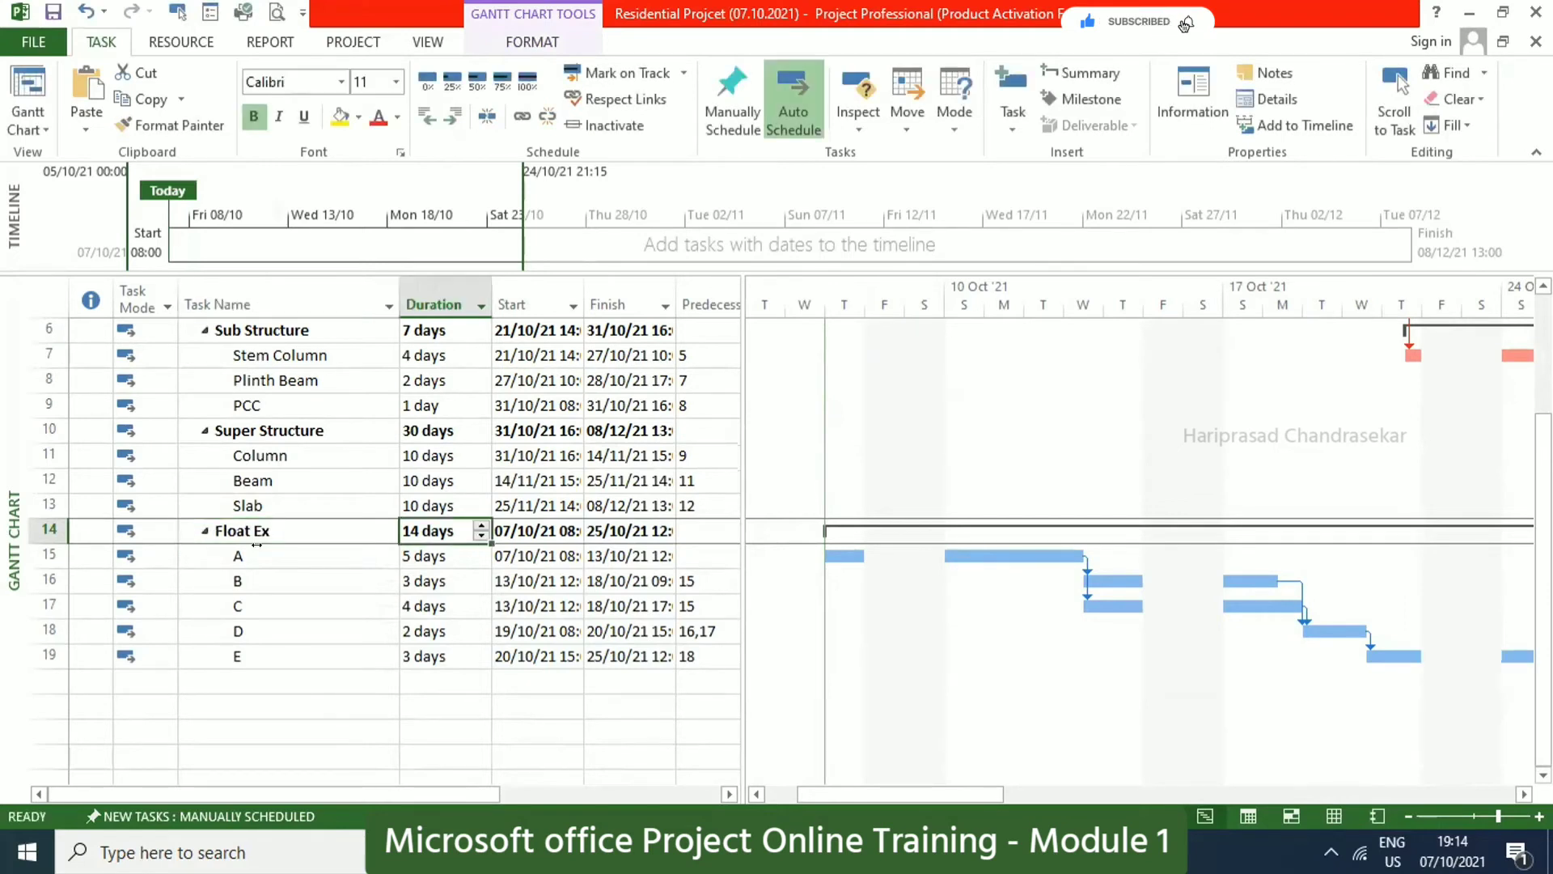
click(271, 558)
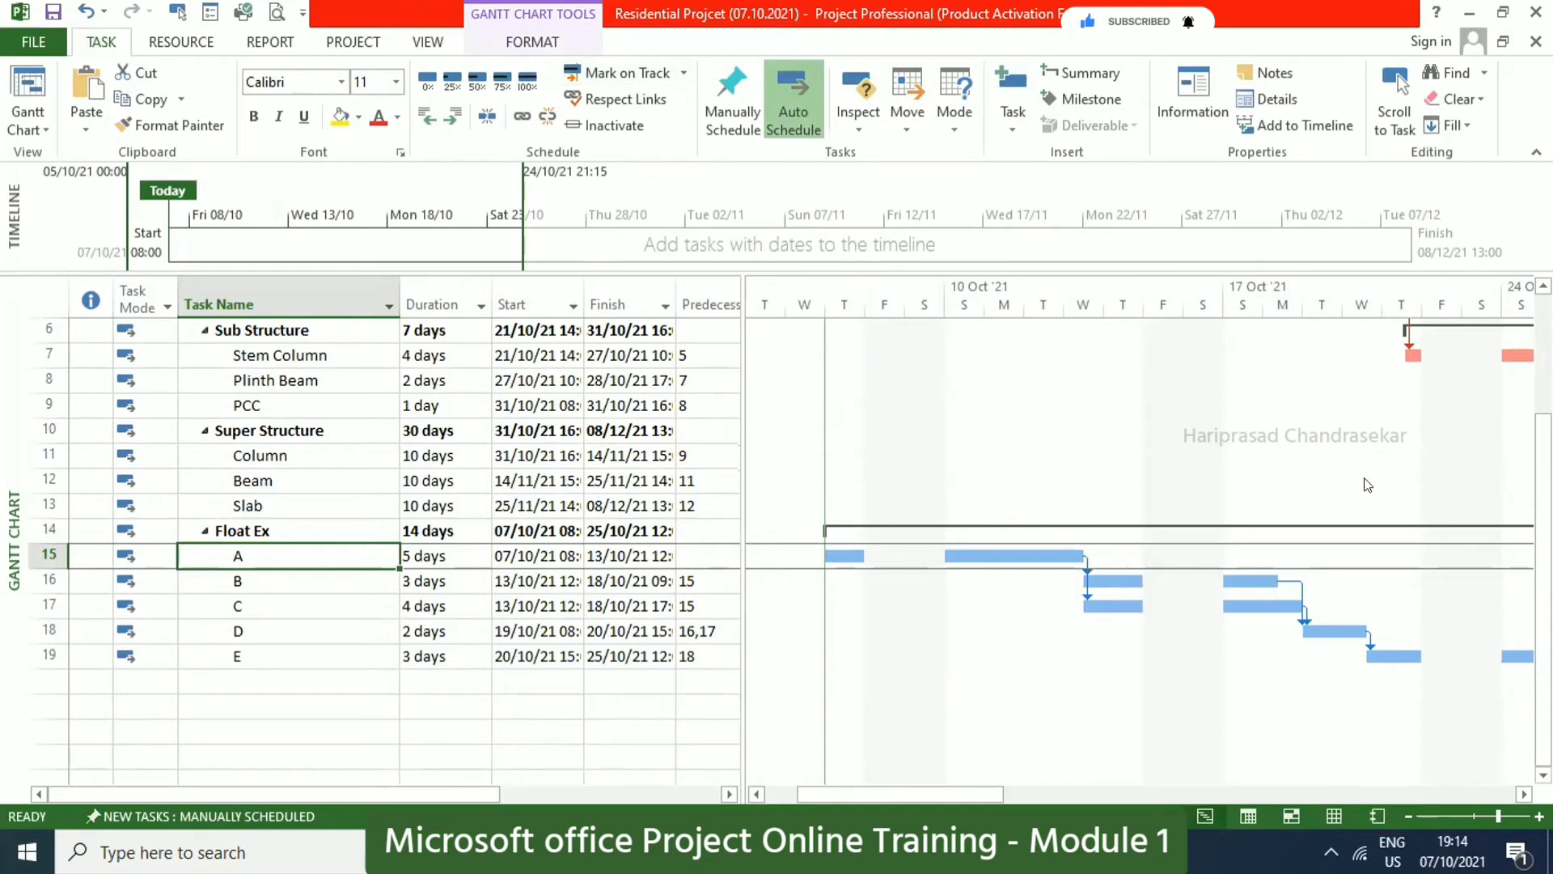
Inactivate all tasks from Foundation through Slab, keeping the Float Ex tasks active.
scroll(1256, 566, up, 3)
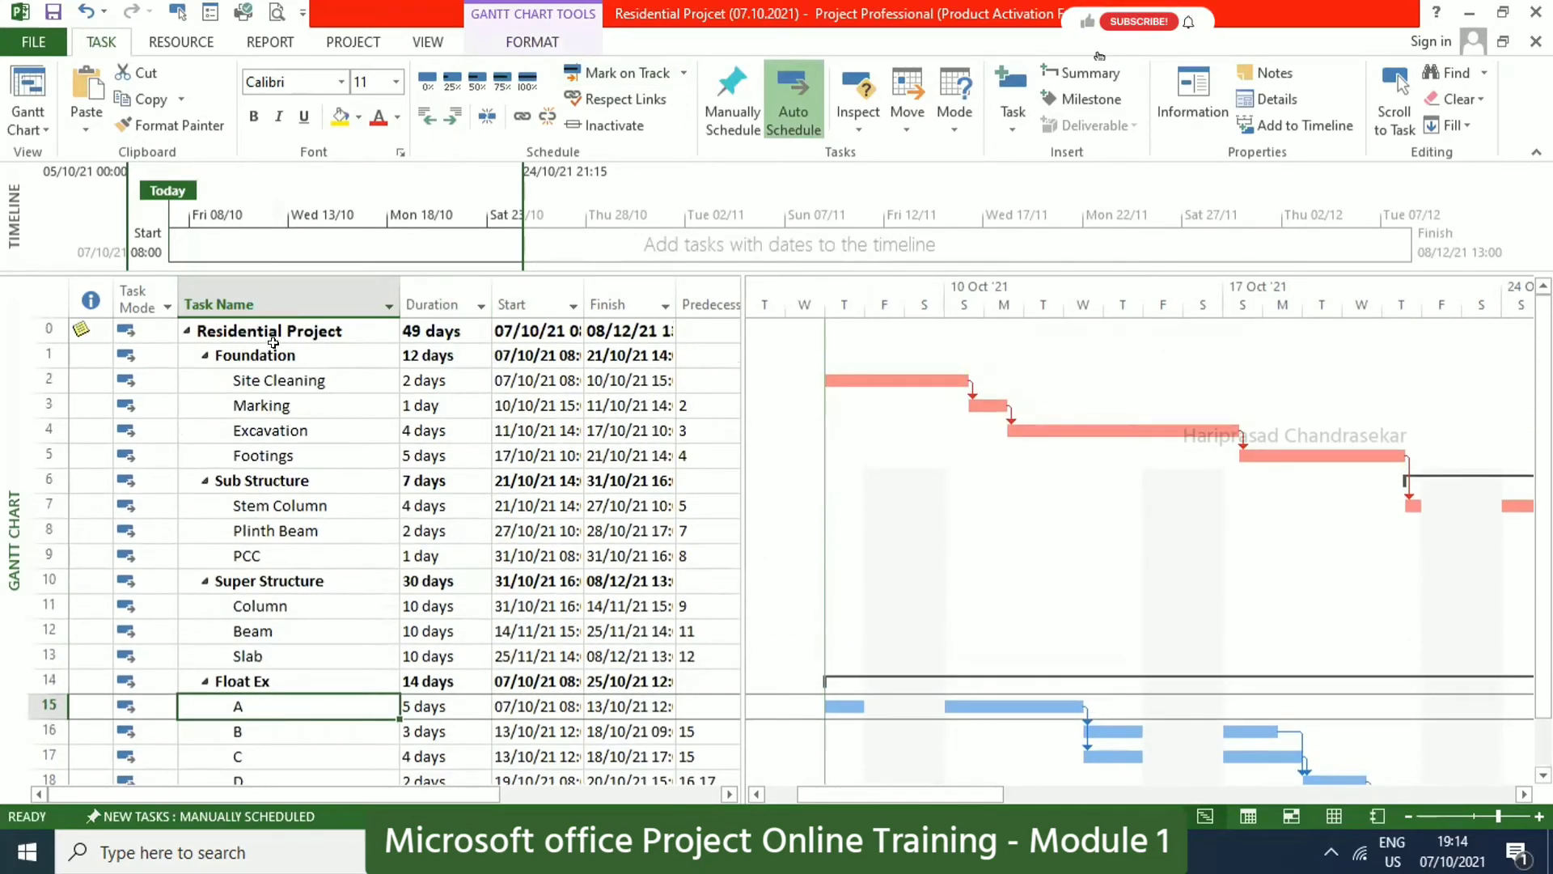
click(274, 343)
shift+click(279, 655)
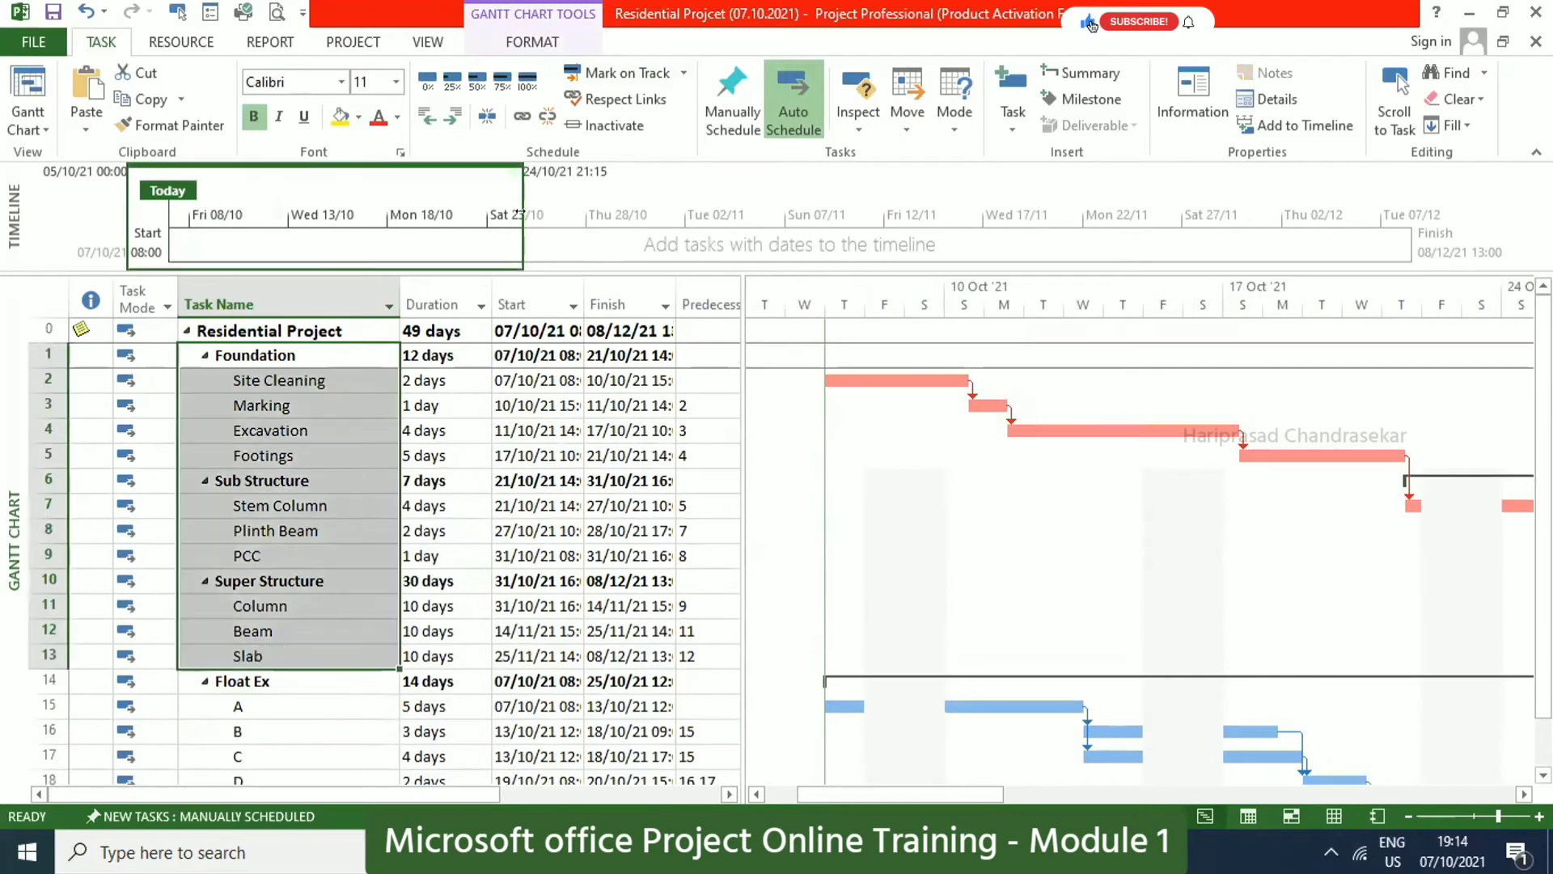
click(605, 127)
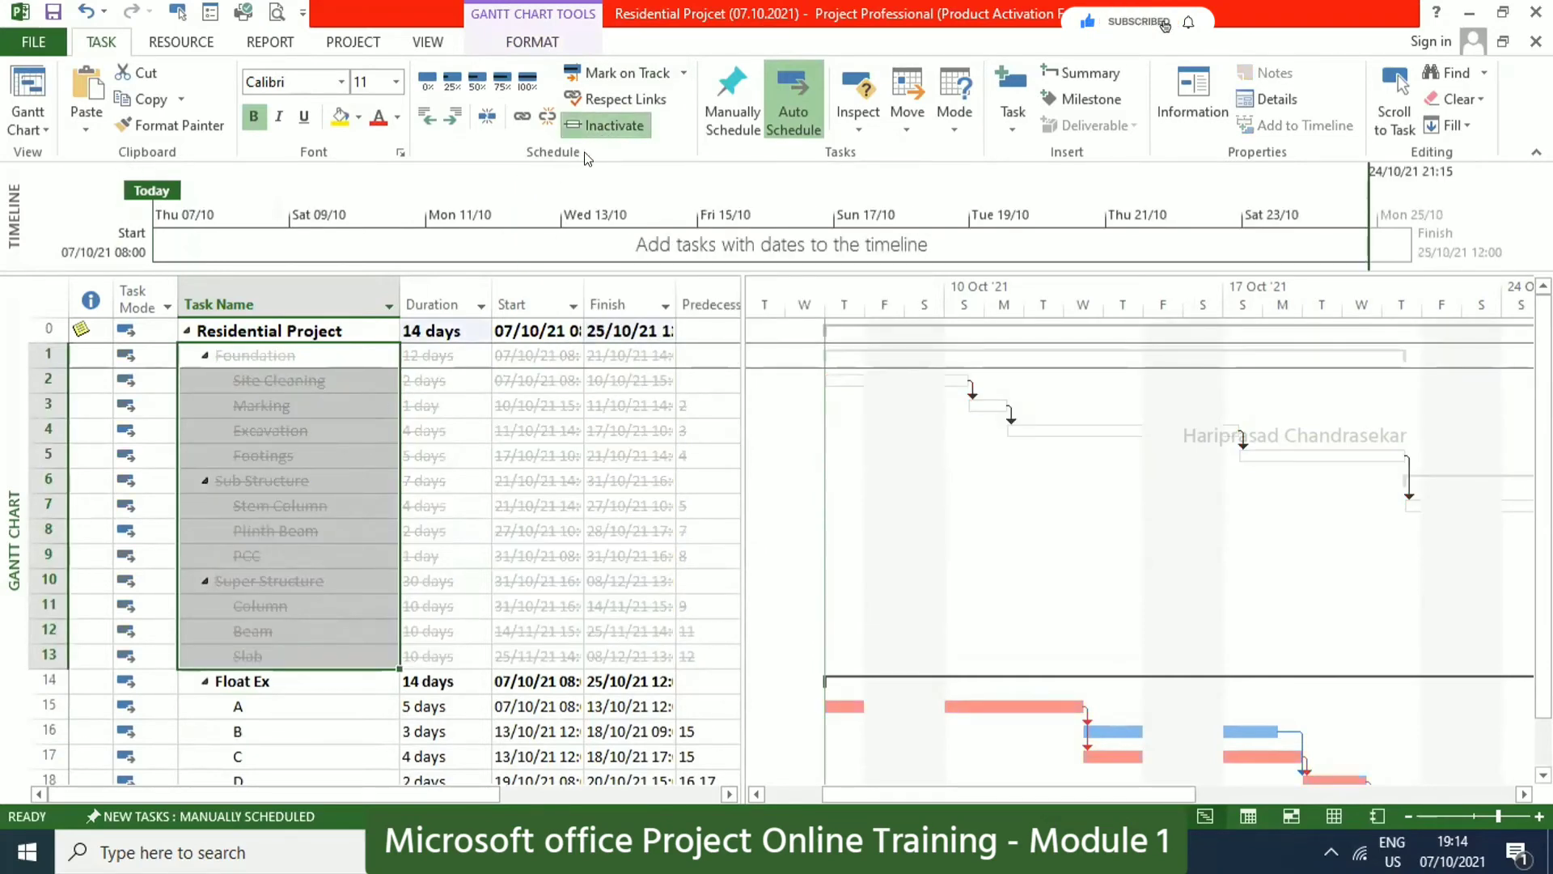
Insert a Total Slack column before the Resource Names column of the task table.
scroll(620, 417, down, 3)
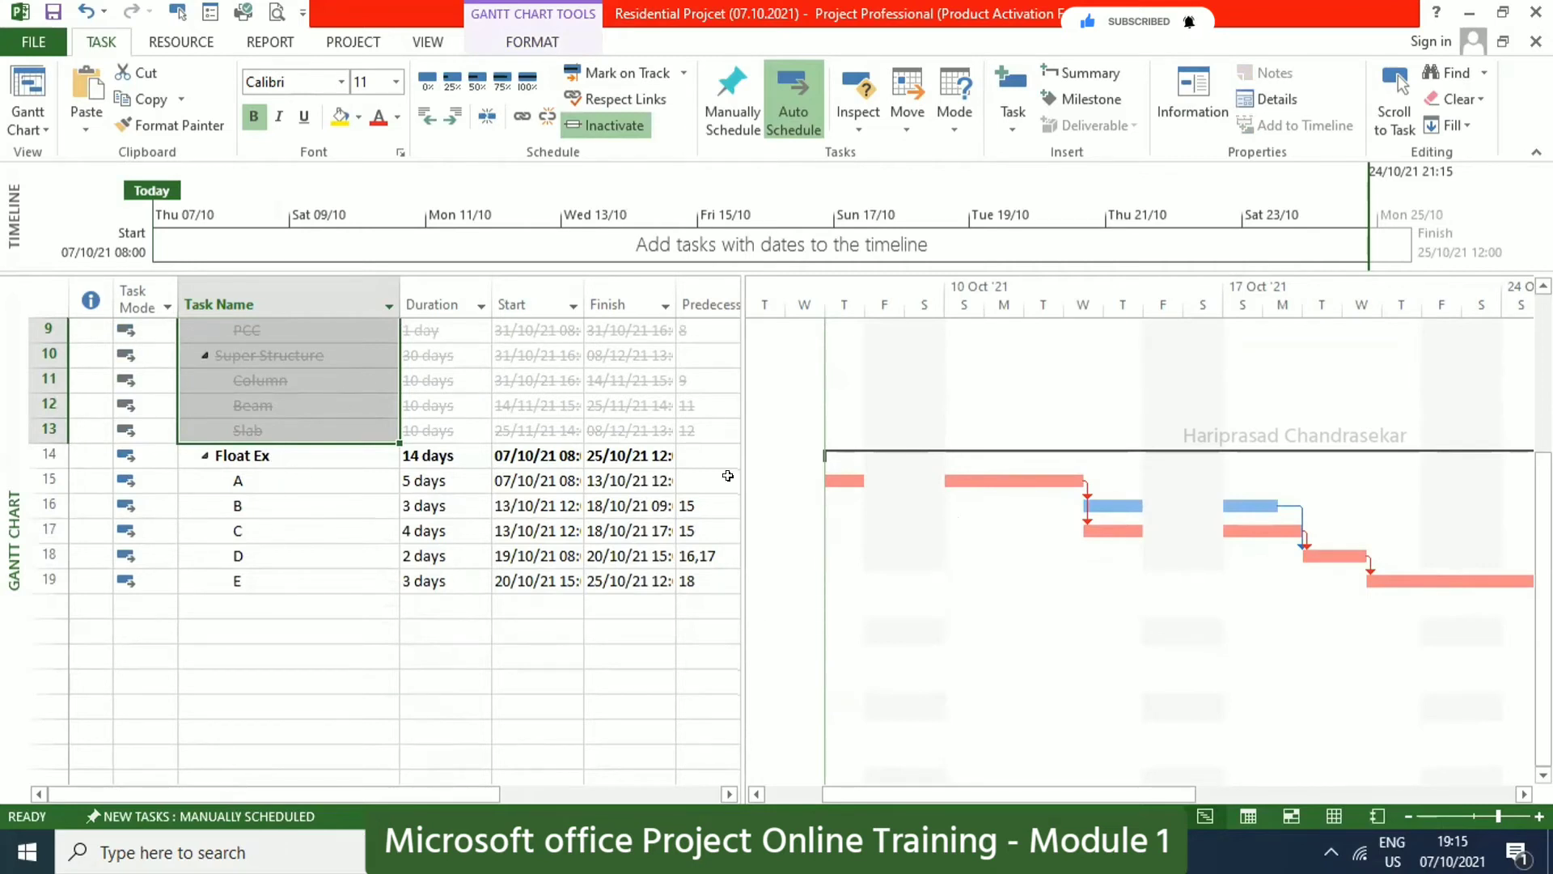
drag(1028, 793, 1162, 793)
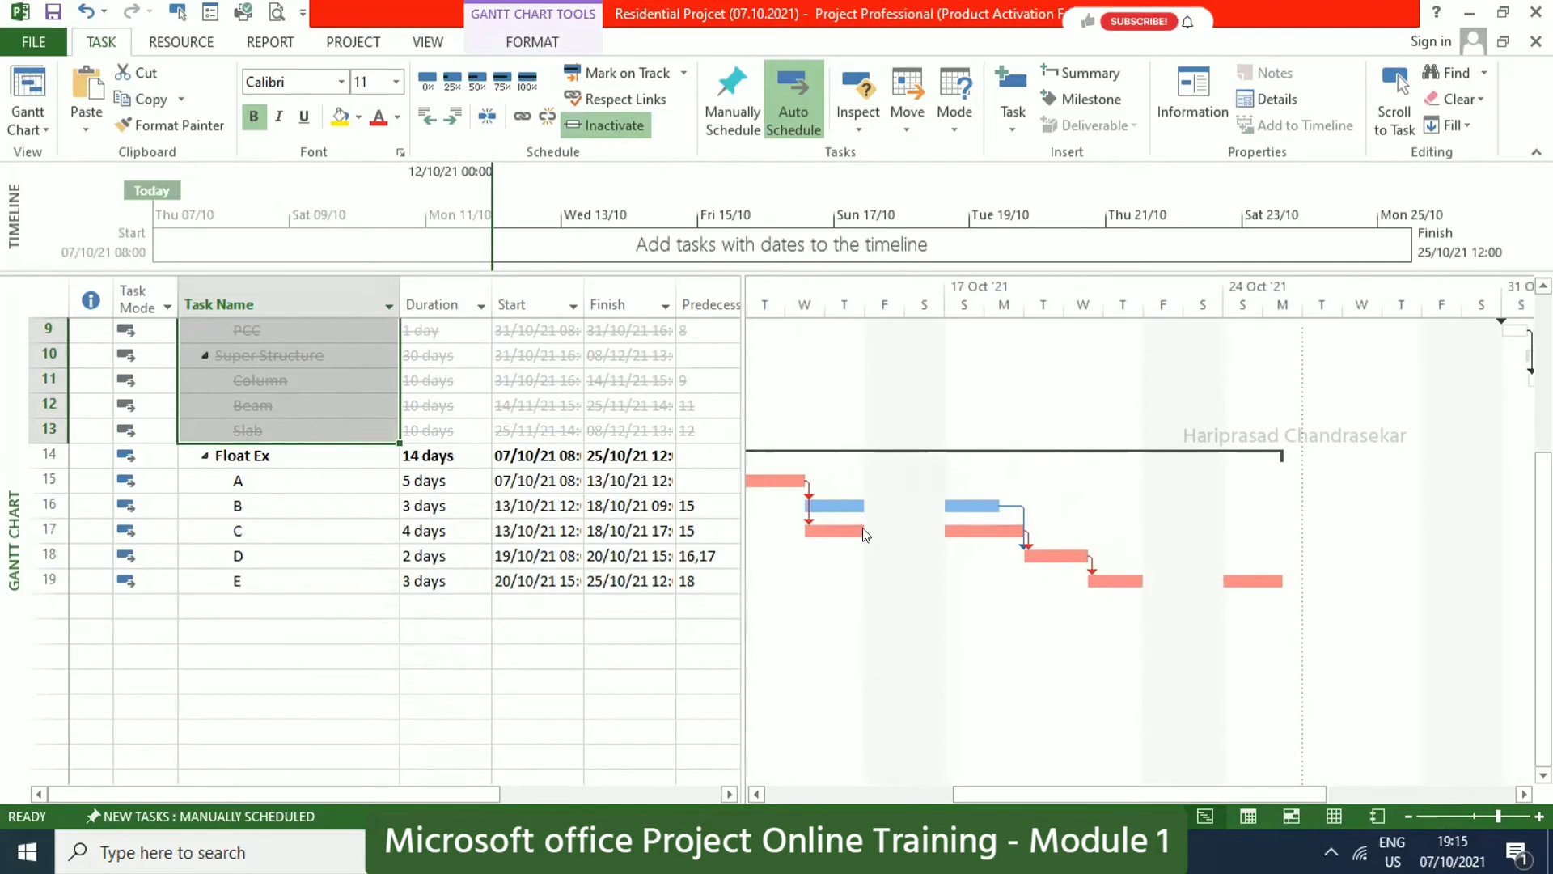
click(718, 793)
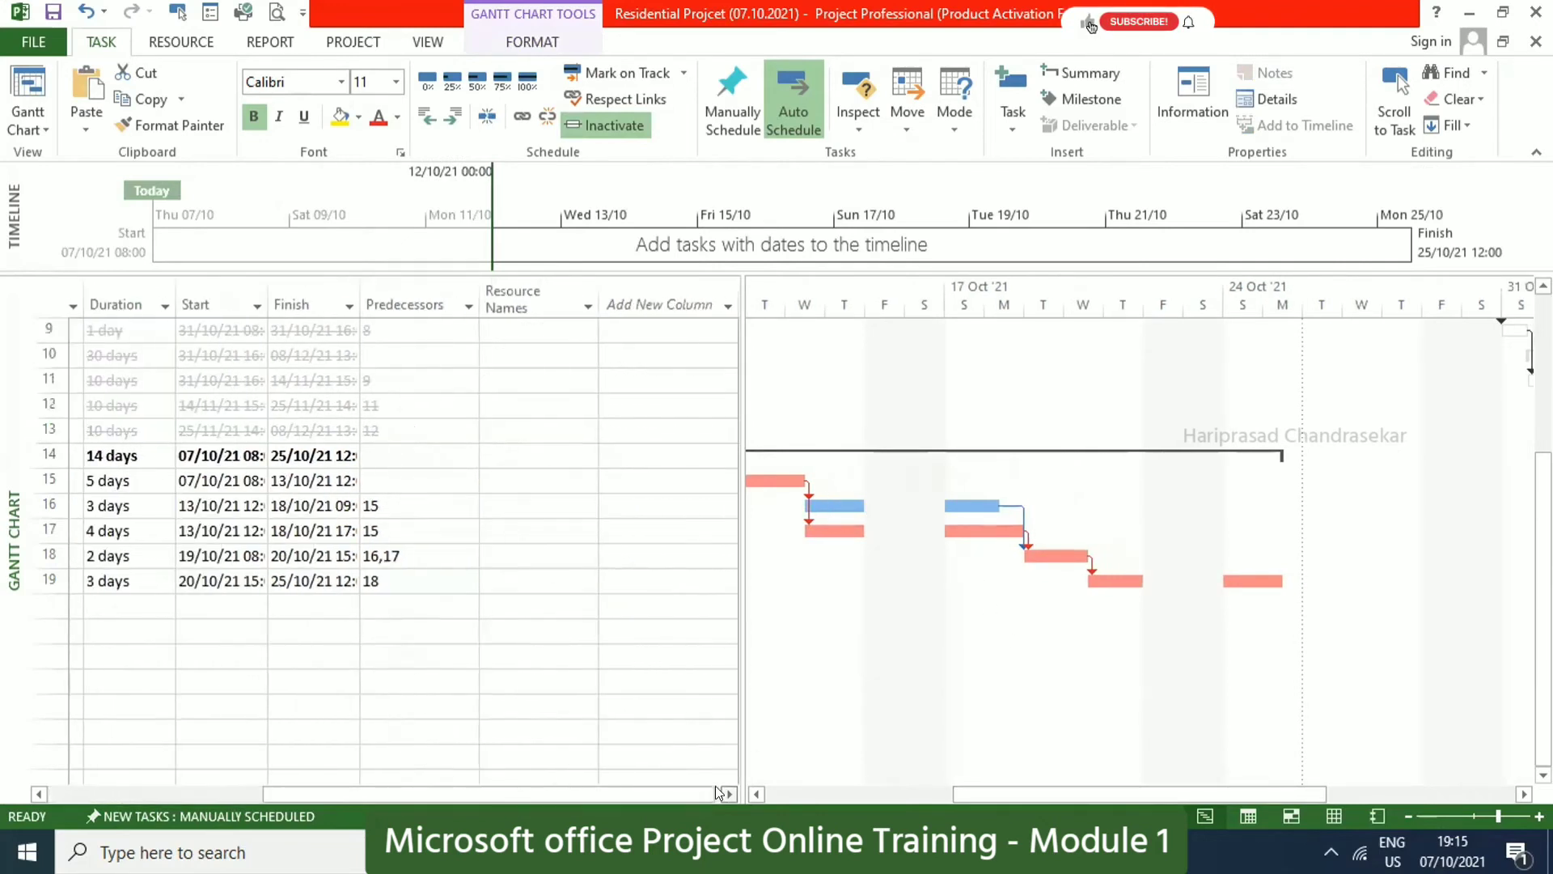
right_click(505, 299)
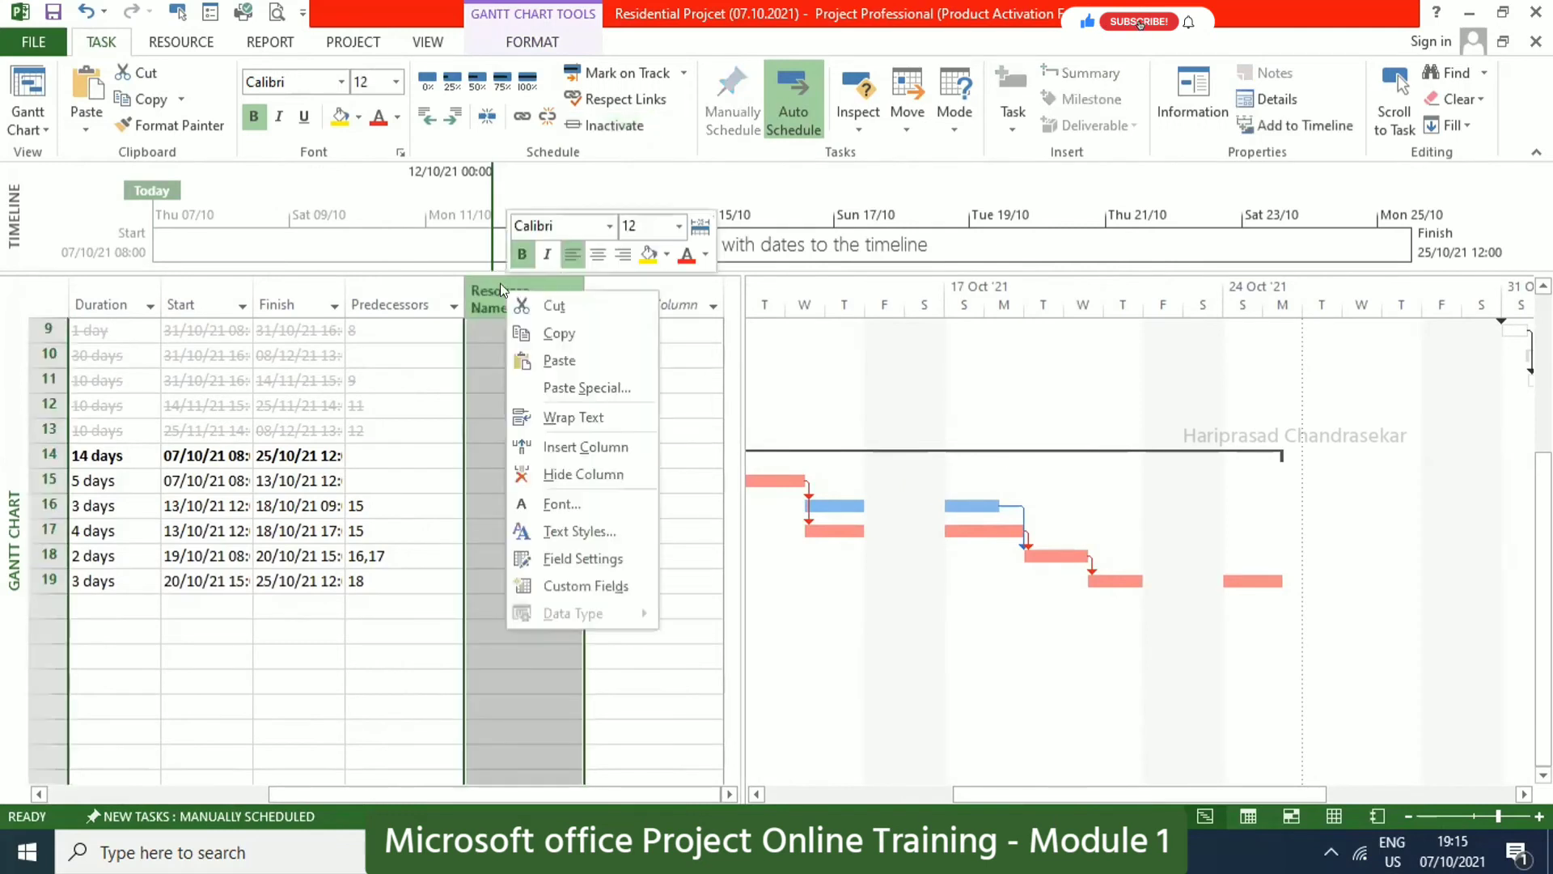
click(568, 435)
text(task)
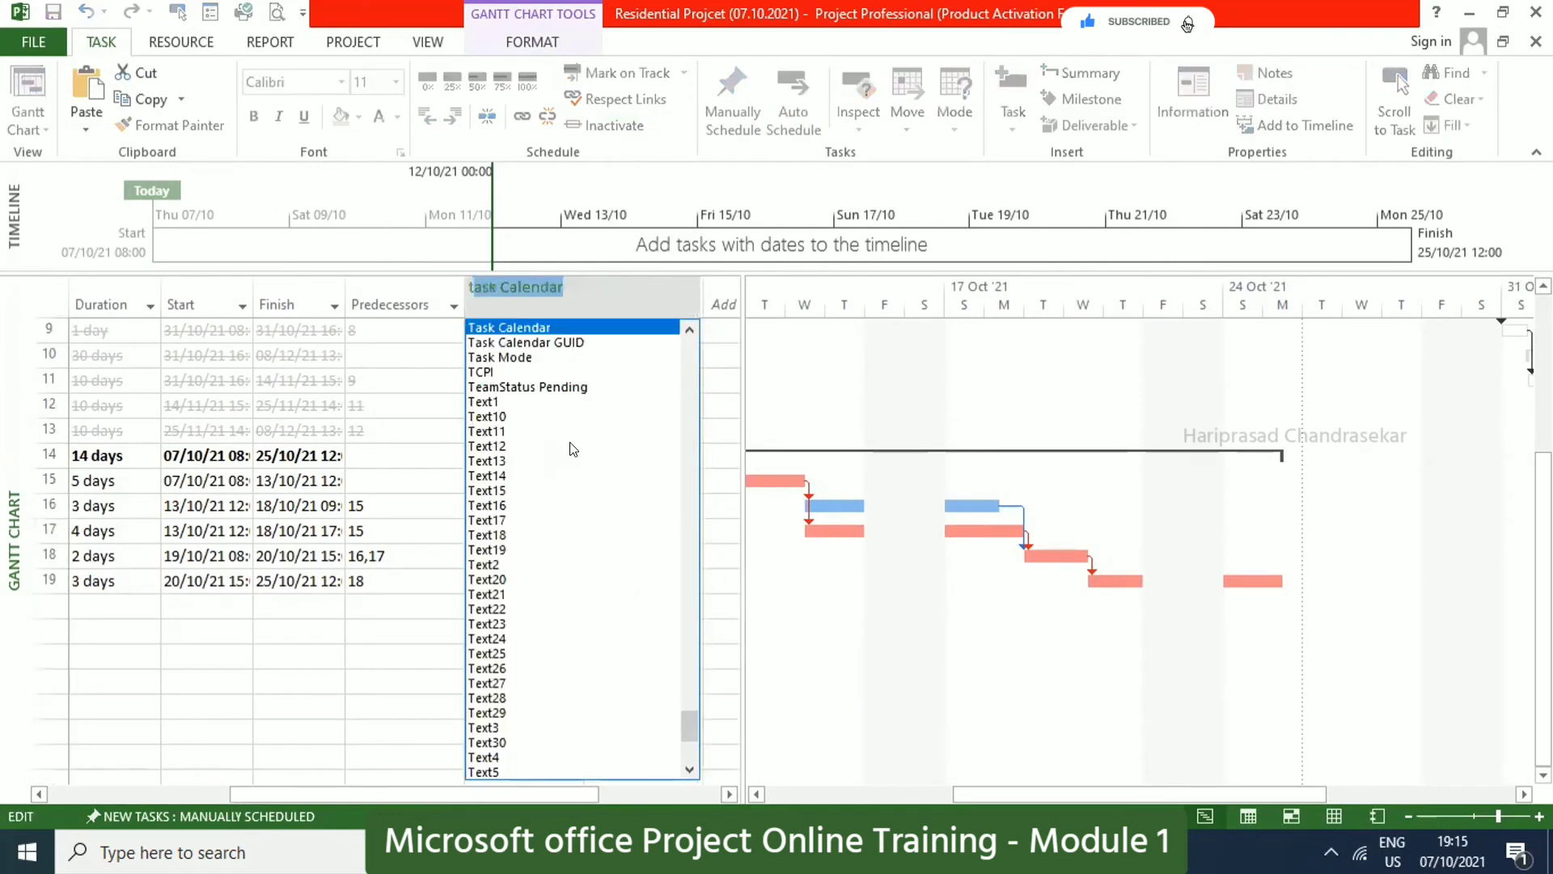
text(otal)
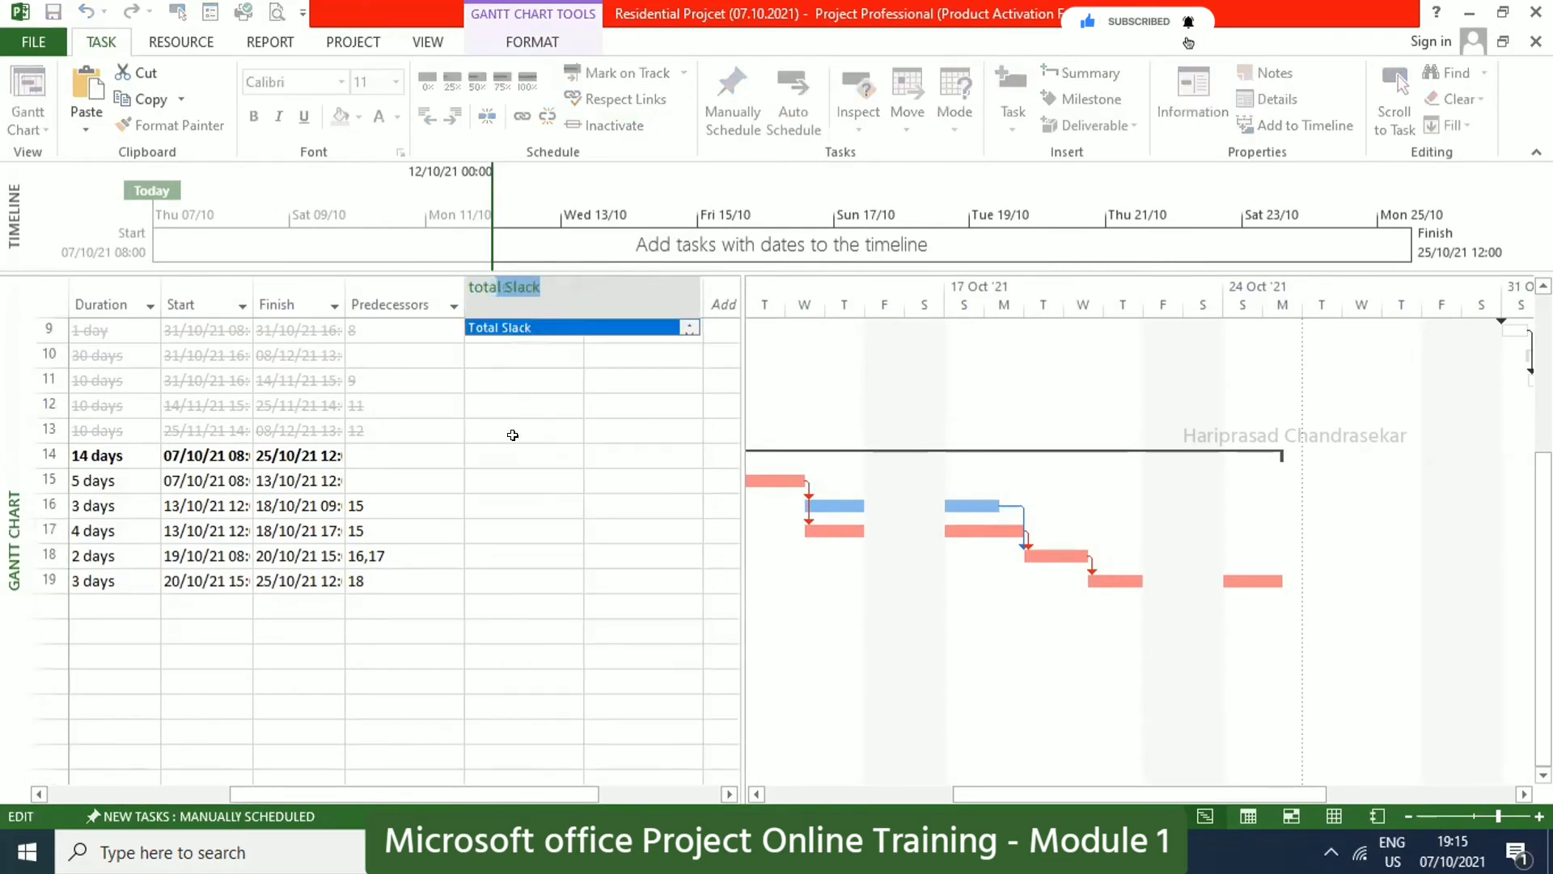
click(518, 331)
Insert a Free Slack column between Total Slack and Resource Names, and check the slack of task B.
right_click(617, 300)
click(668, 455)
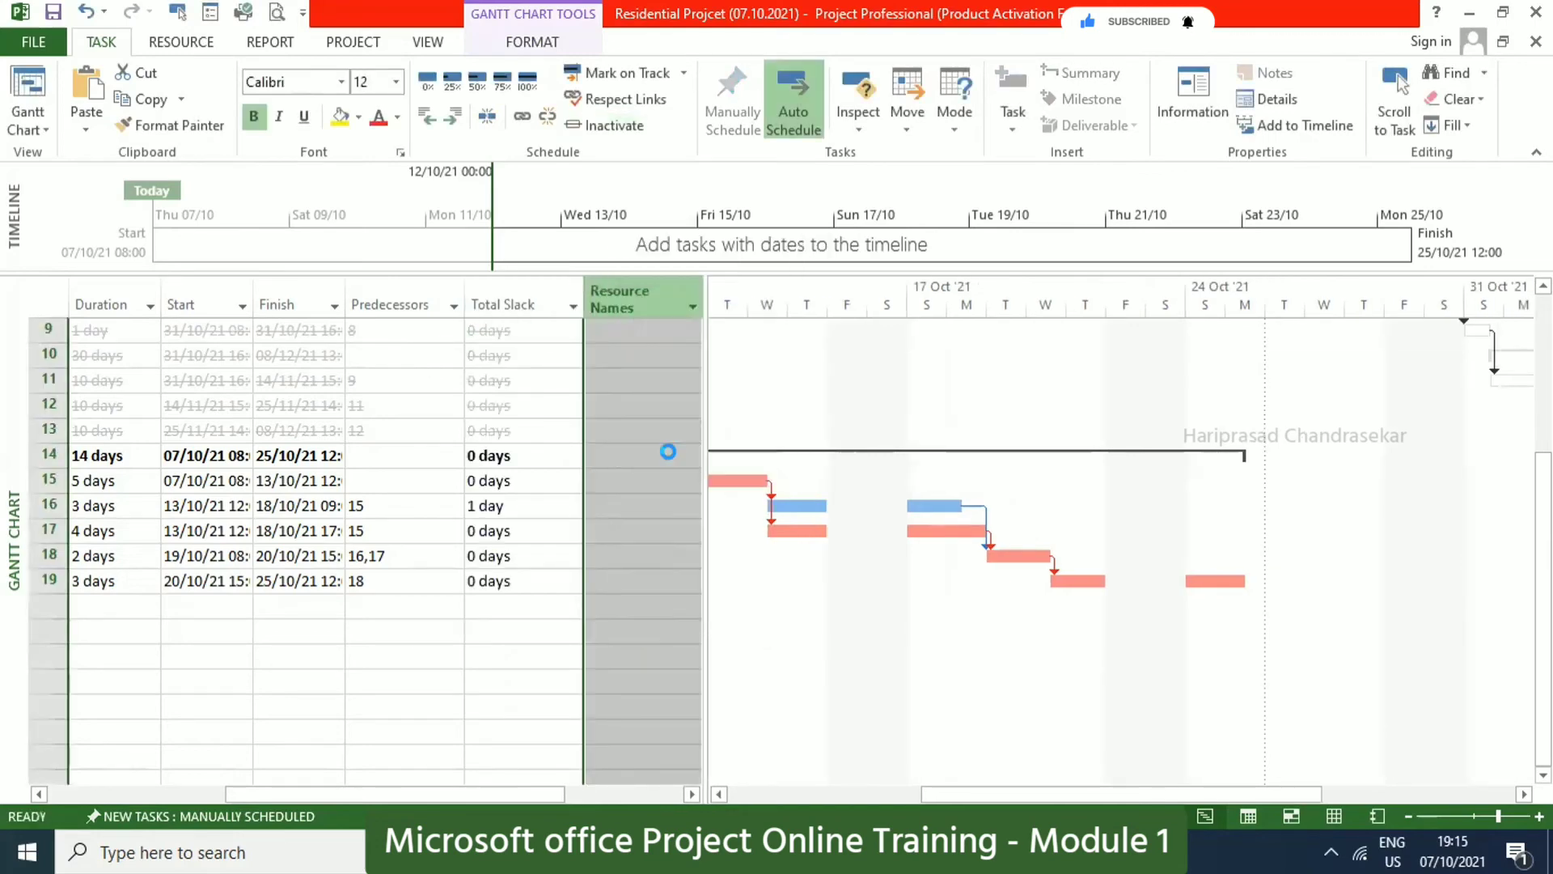
text(free Slack)
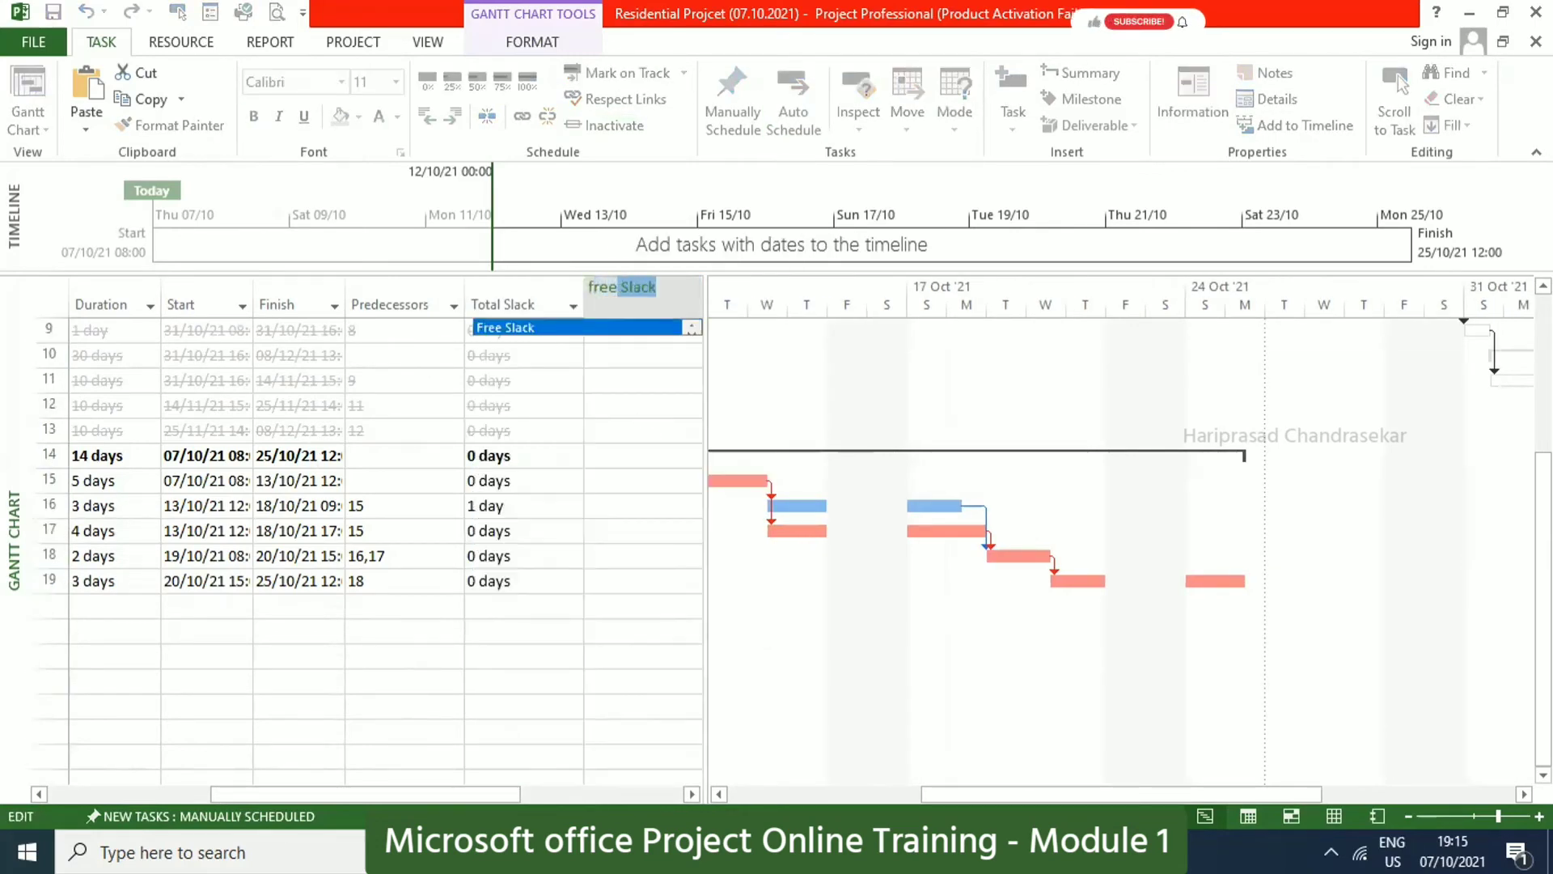
key(Return)
click(381, 506)
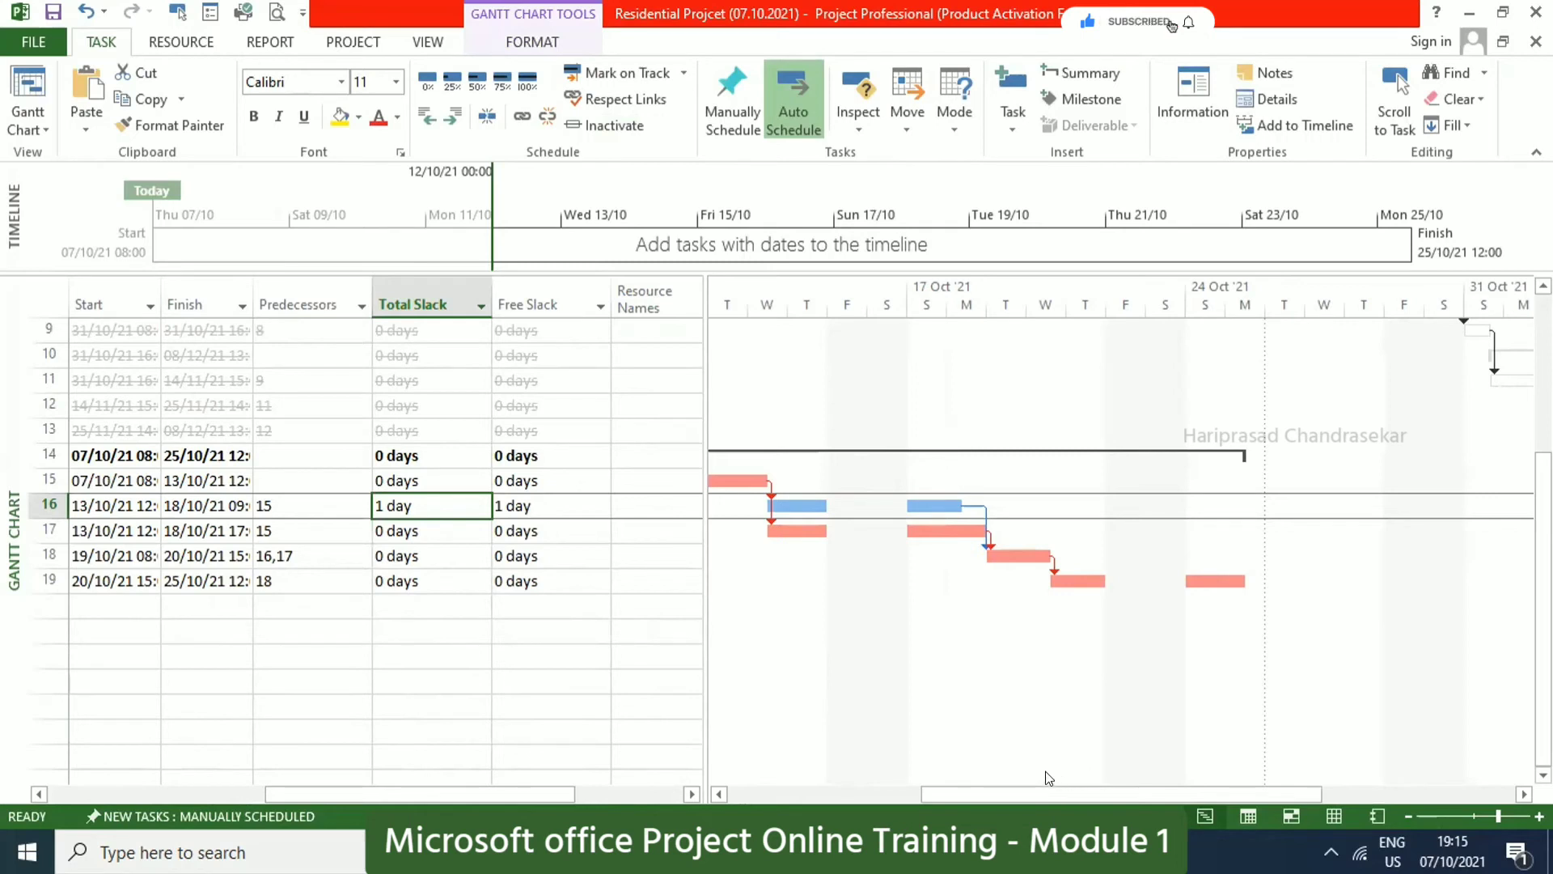
Inactivate the Float Ex summary task together with its subtasks A to E.
drag(1025, 784, 783, 770)
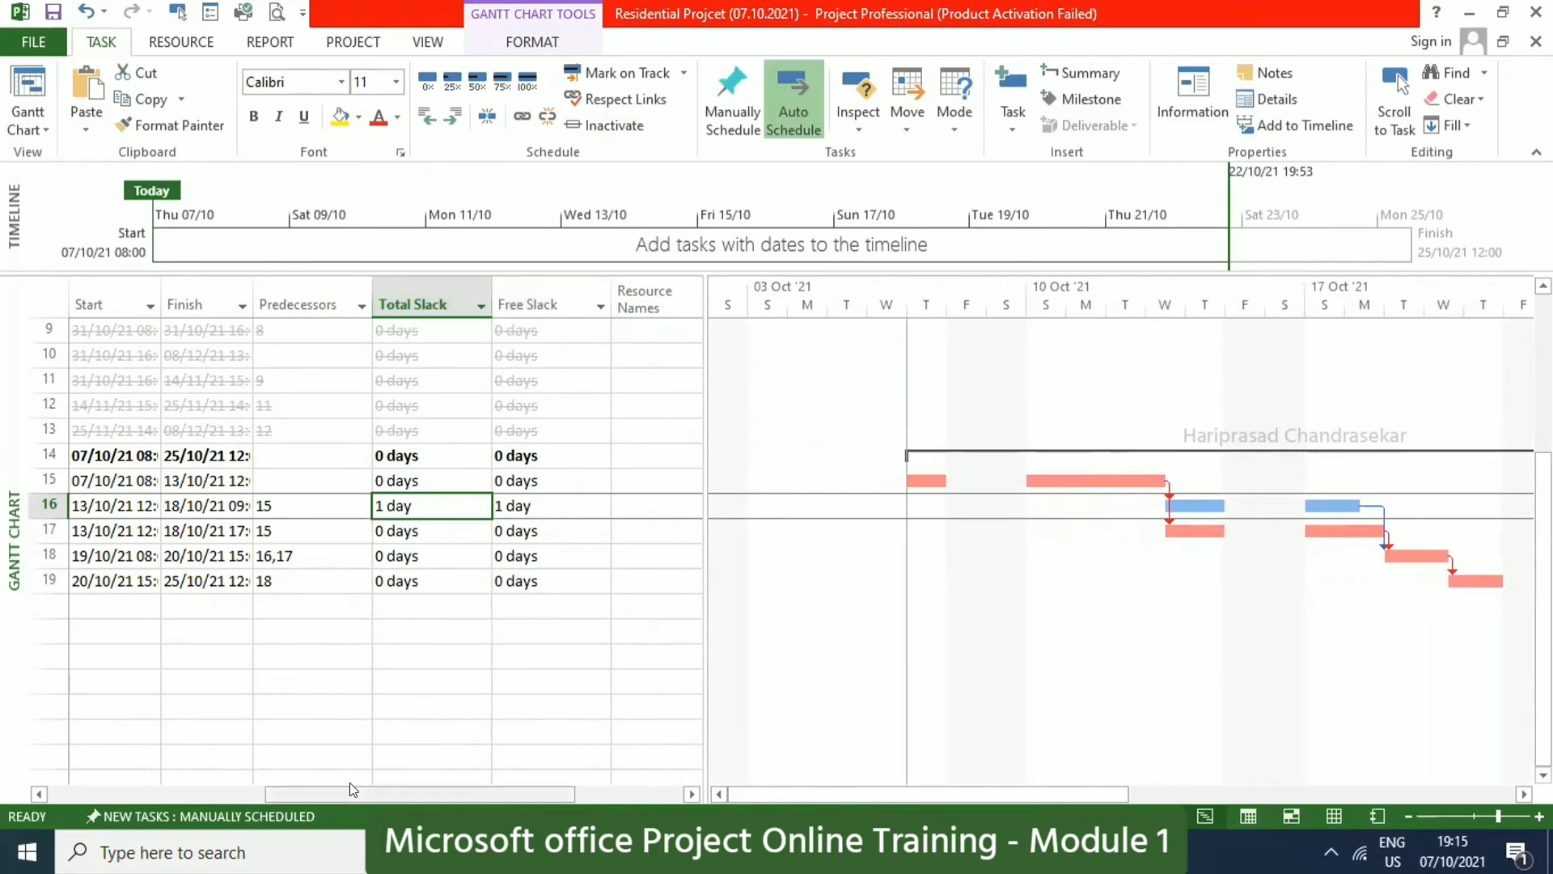
drag(350, 784, 150, 769)
click(250, 455)
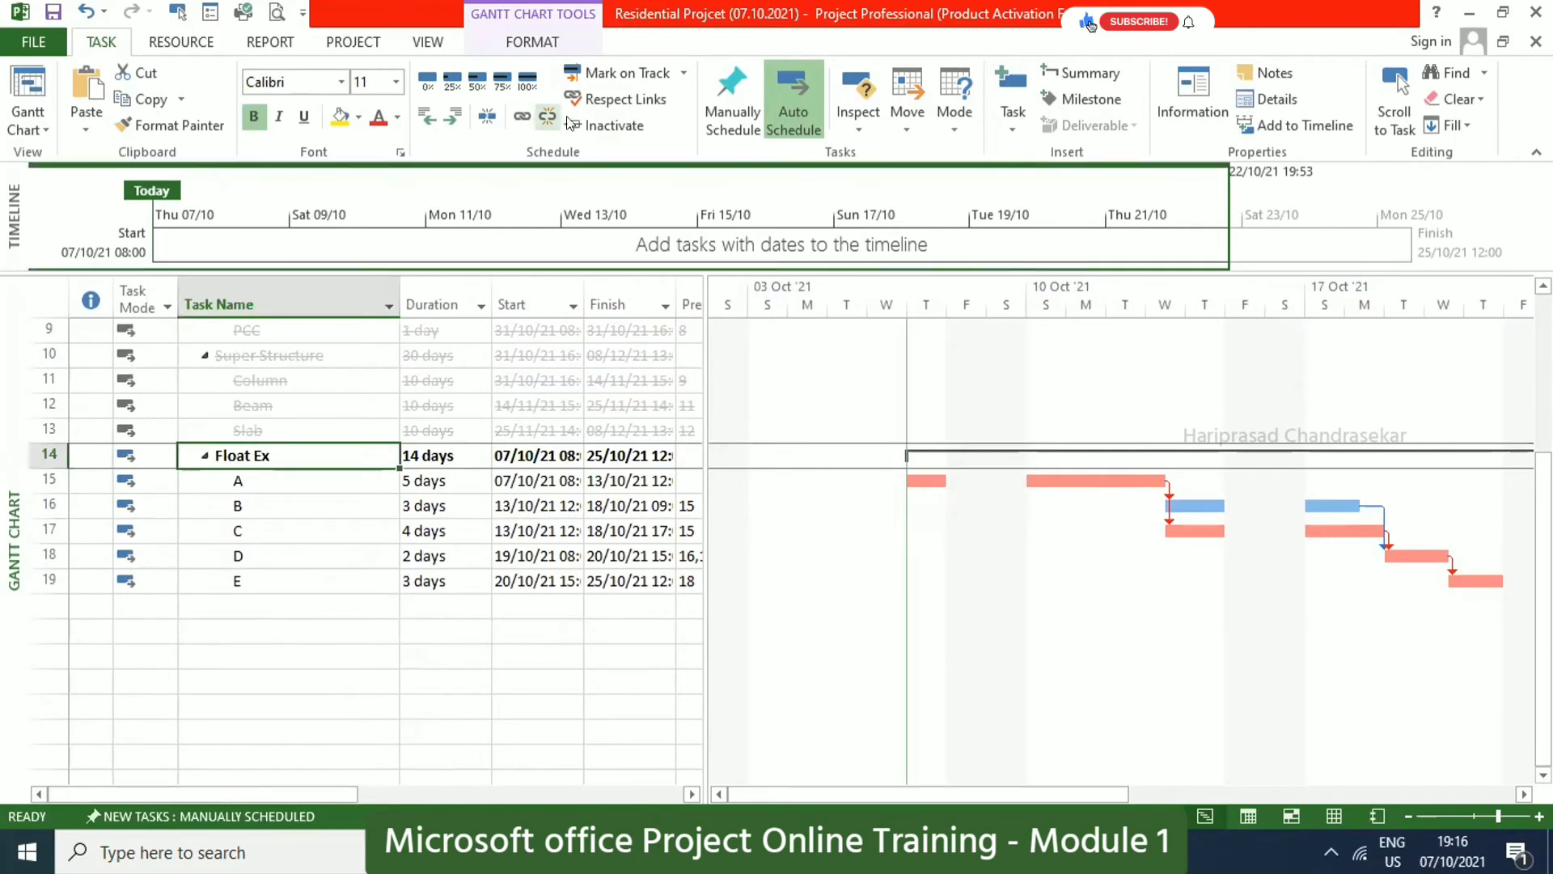
click(607, 128)
Reactivate all tasks from Foundation through Slab in the residential schedule.
scroll(350, 419, up, 3)
click(268, 356)
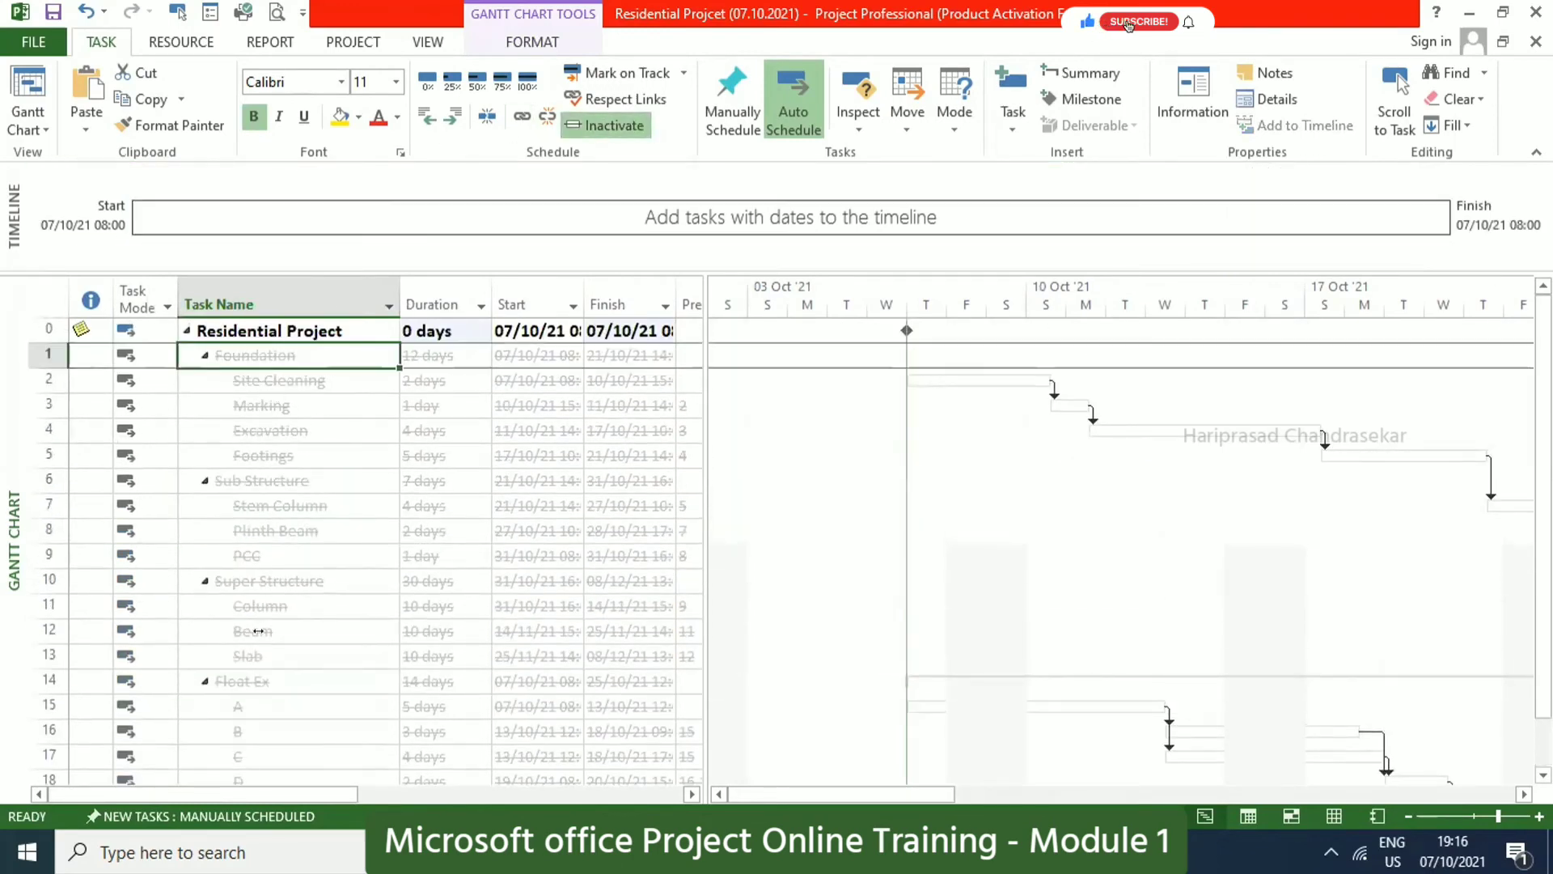
shift+click(248, 655)
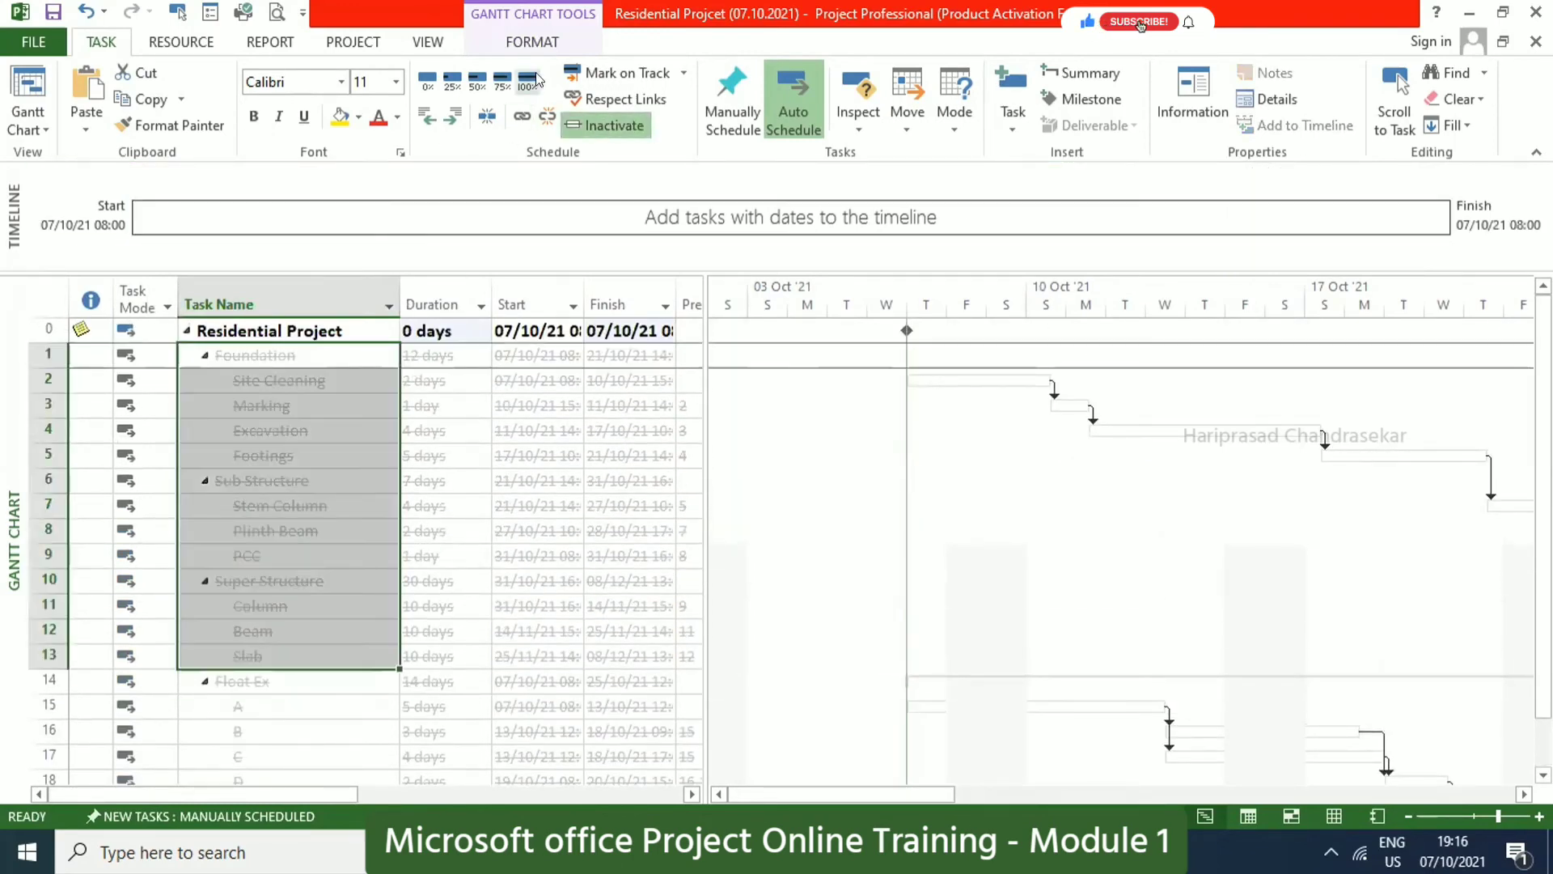
click(594, 129)
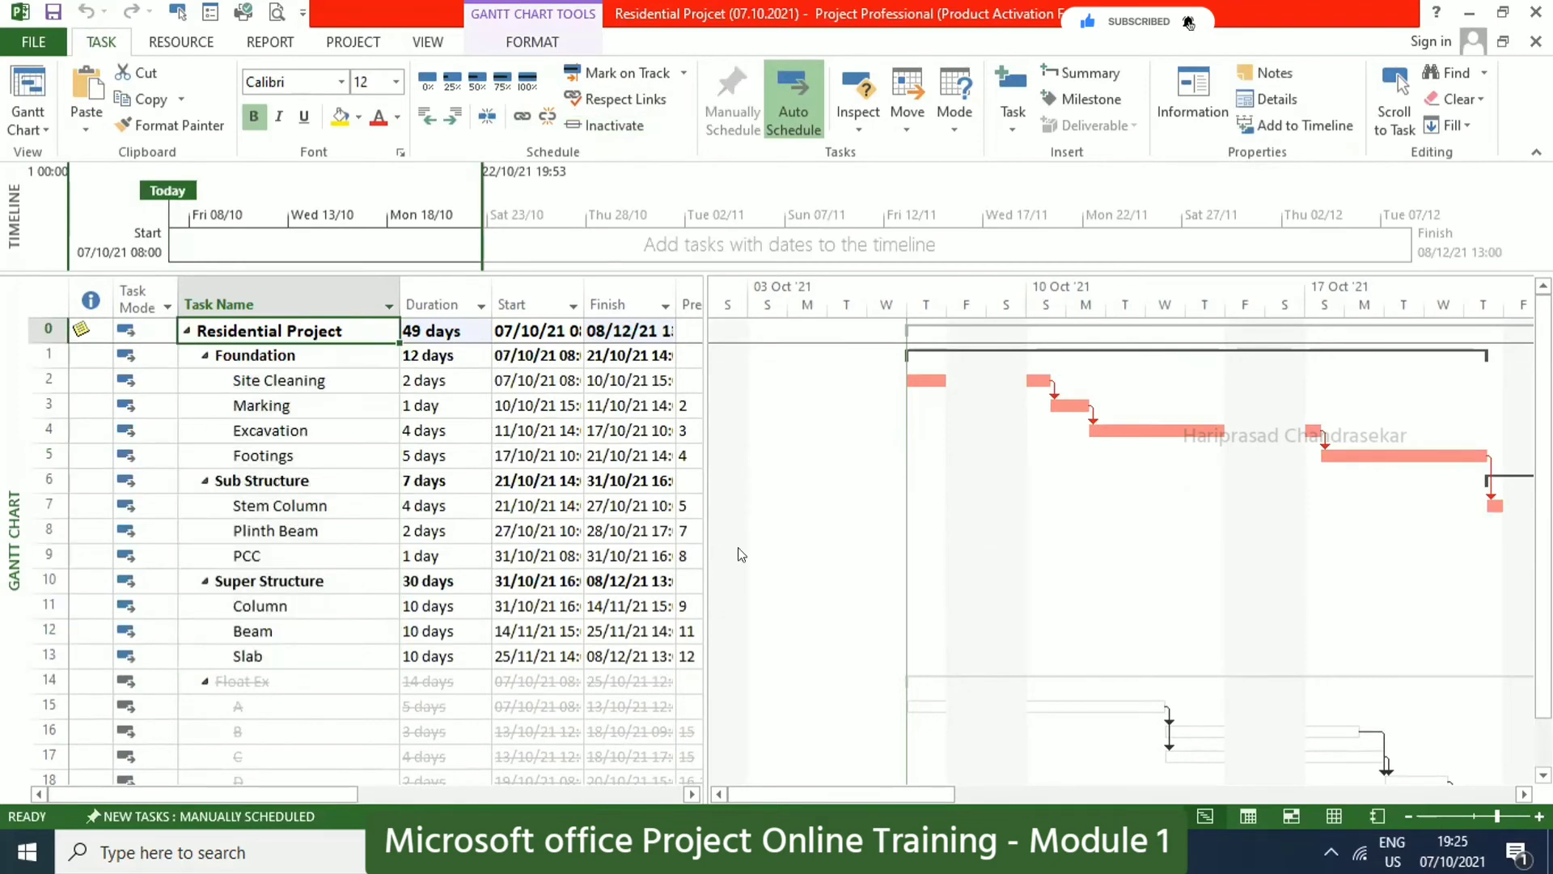
Examine the Total Slack and Free Slack columns for the active construction tasks and the inactive Float Ex tasks.
mouse_move(807, 789)
mouse_down()
mouse_move(878, 791)
mouse_move(801, 789)
mouse_up()
click(693, 793)
scroll(305, 583, down, 3)
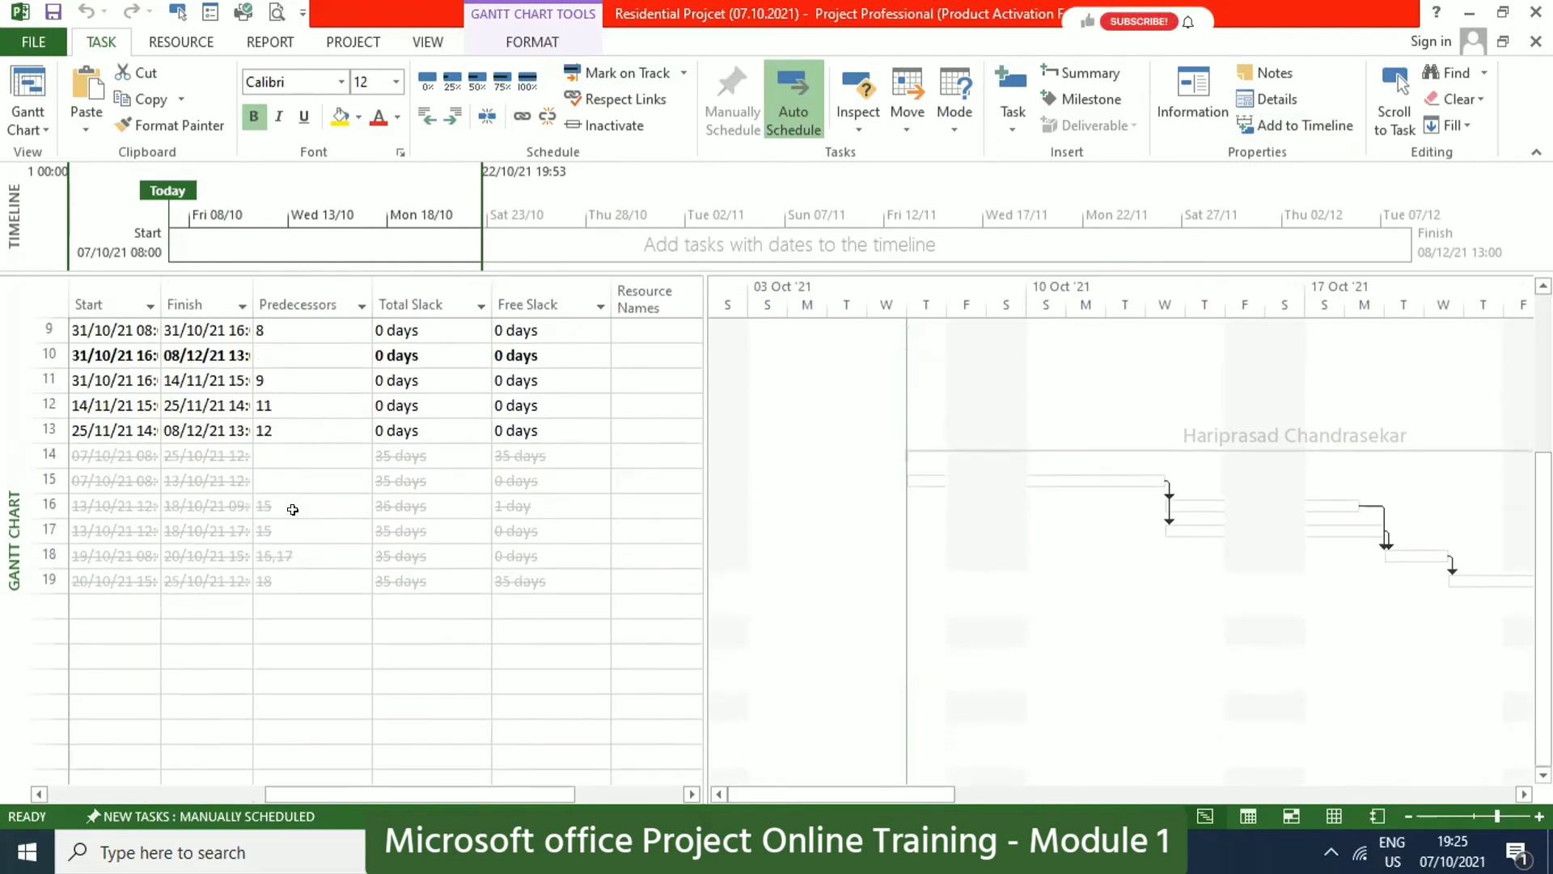
Examine the dependency types available for the Footings predecessor of the Stem Column task.
scroll(306, 530, up, 1)
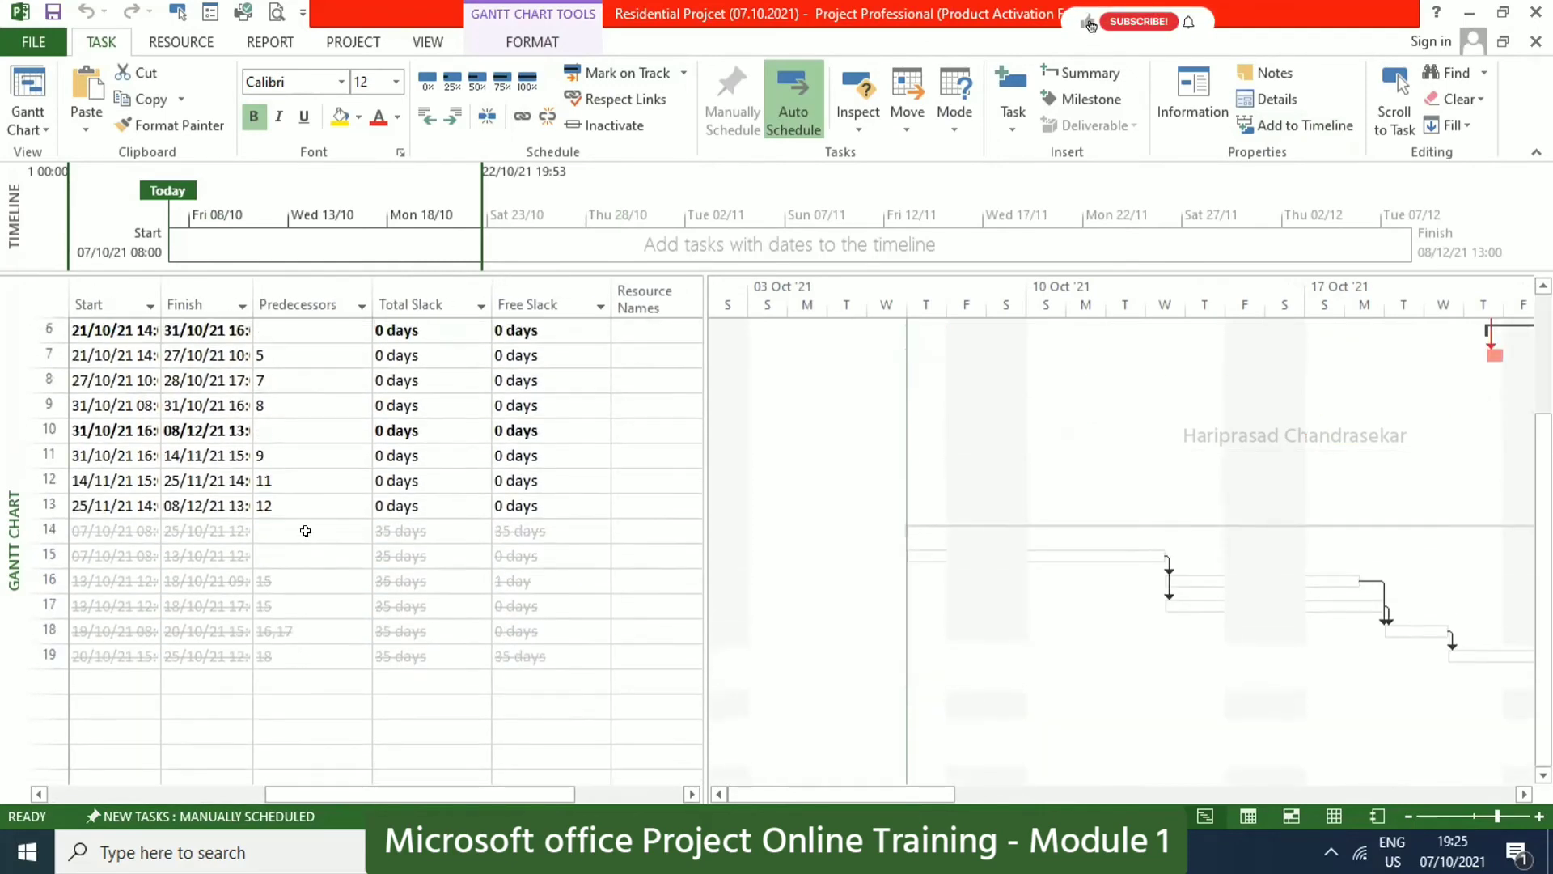
drag(550, 794, 312, 756)
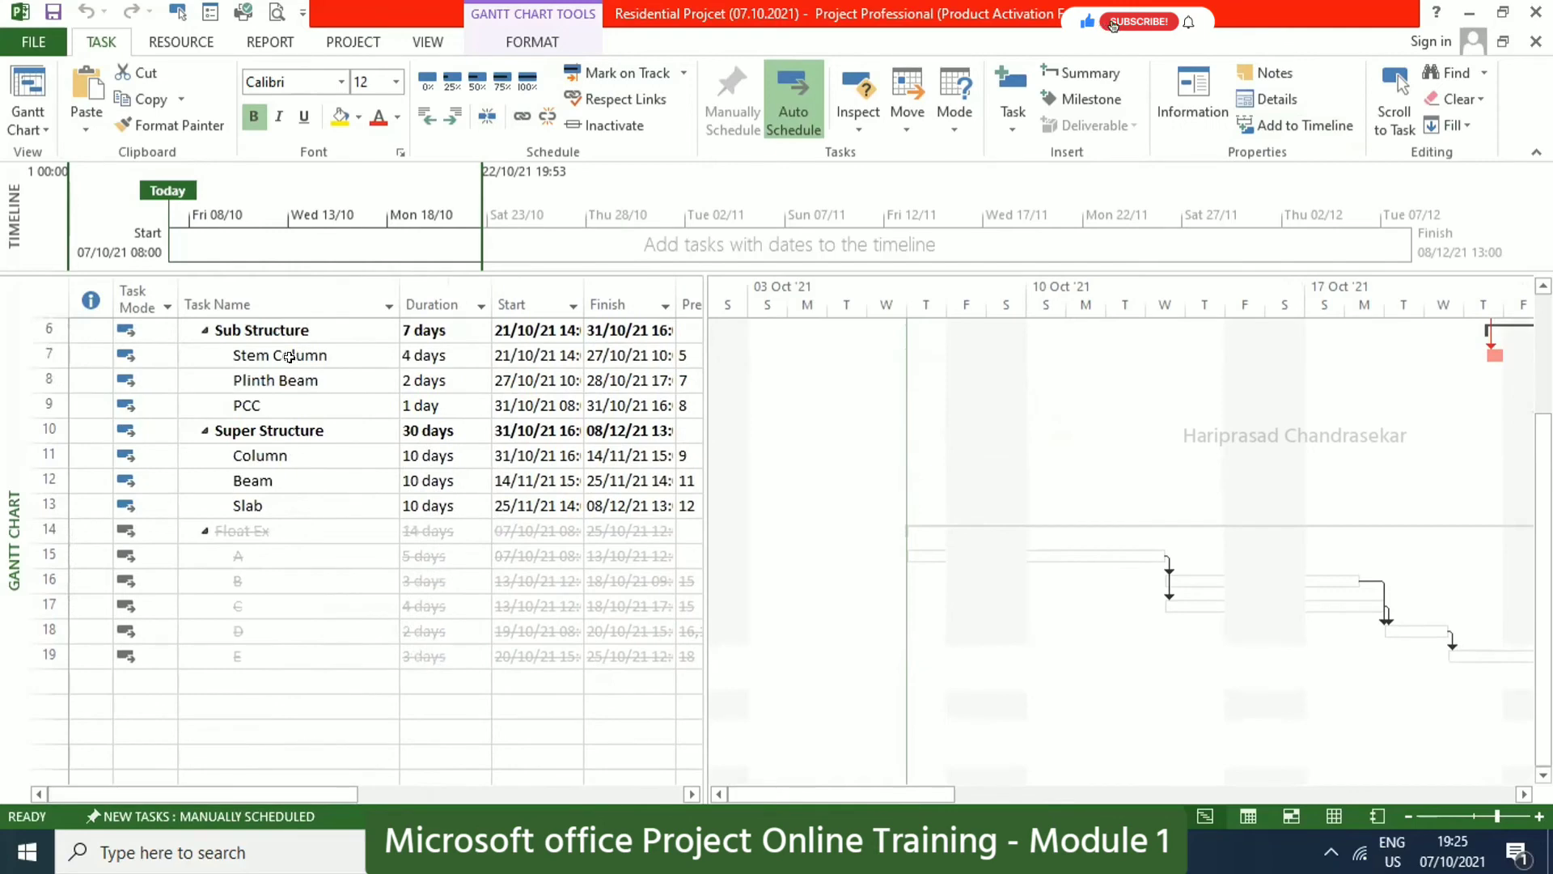
double_click(302, 353)
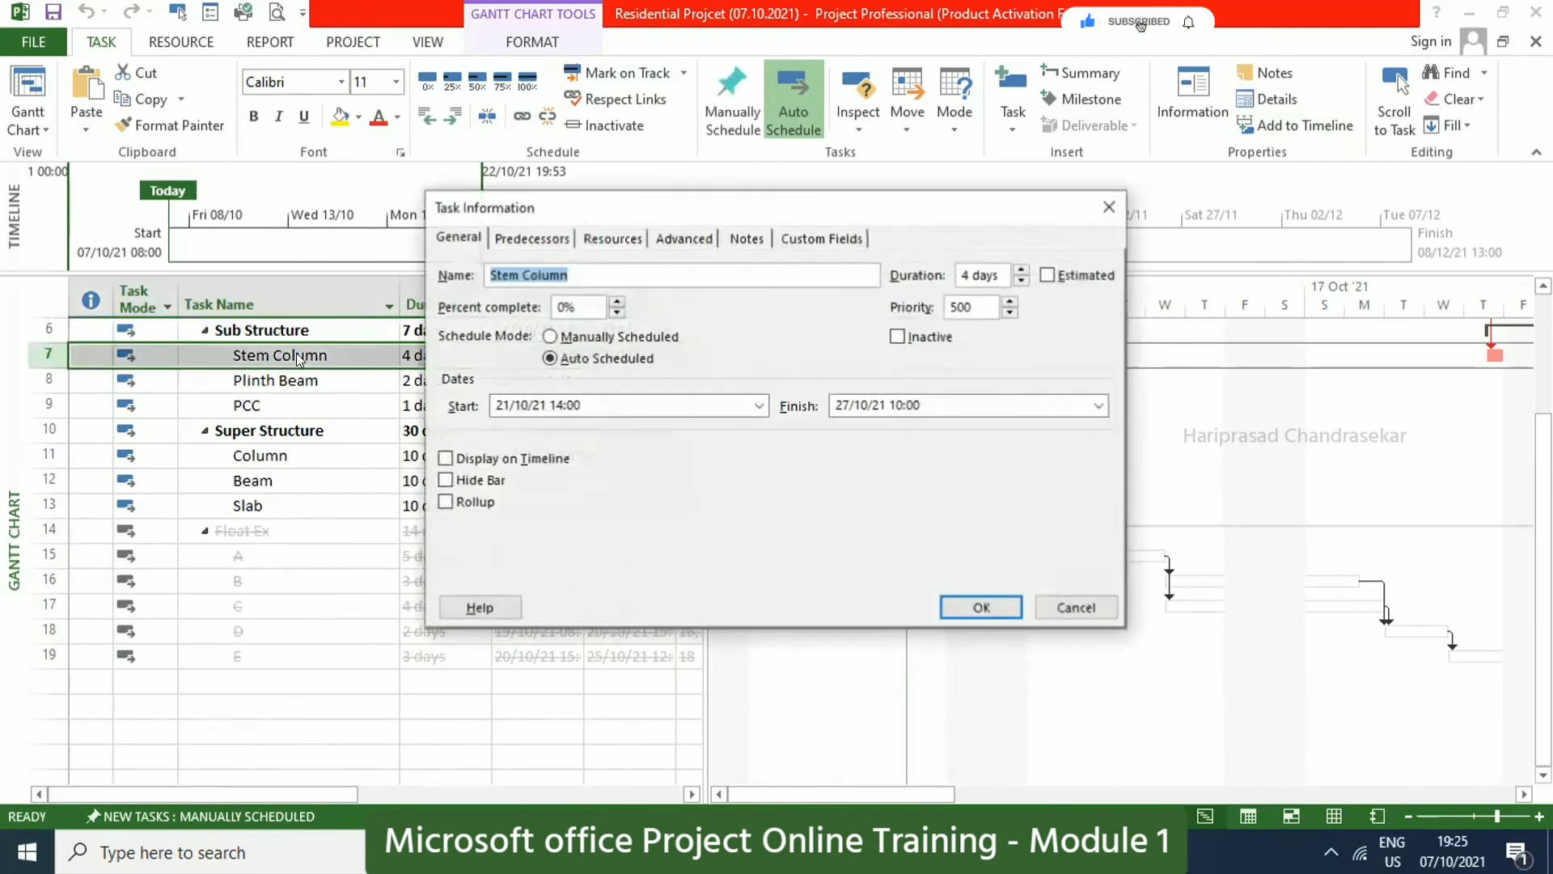
click(541, 241)
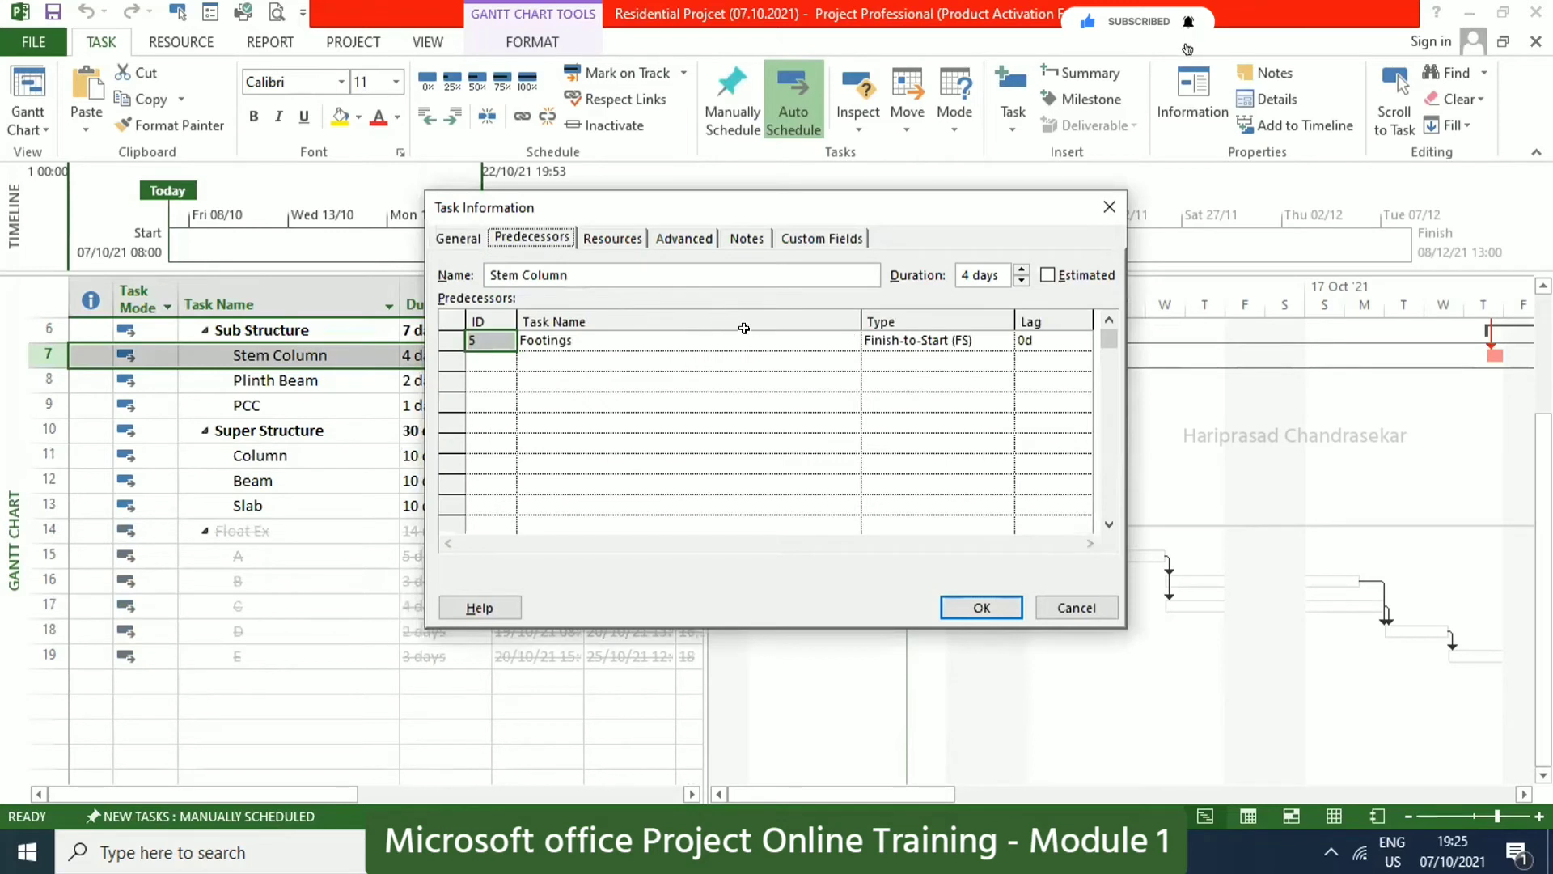
click(1000, 334)
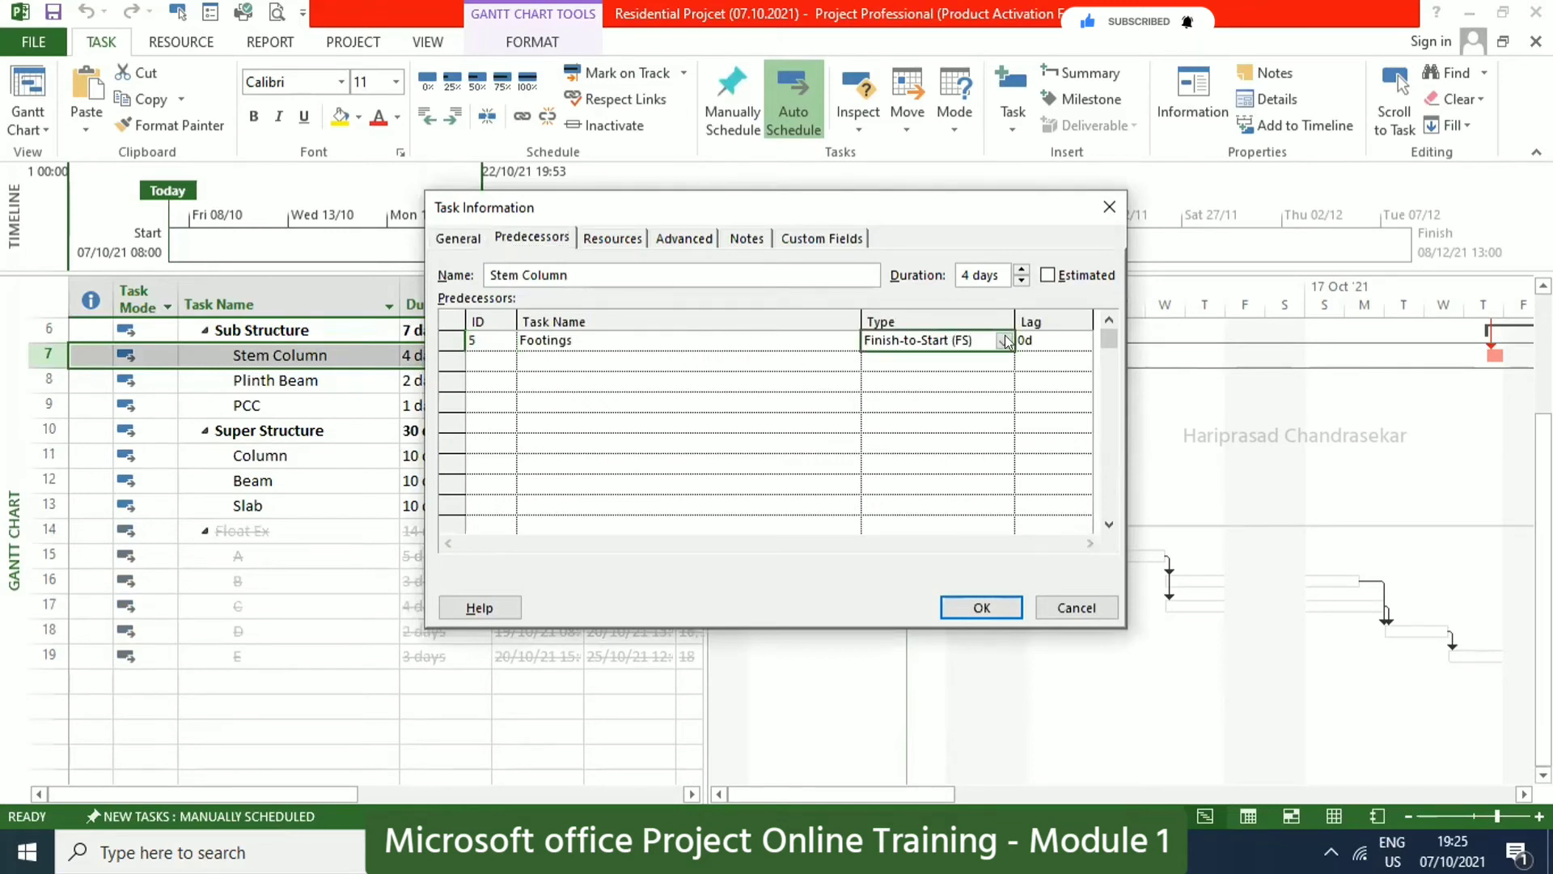
click(1005, 340)
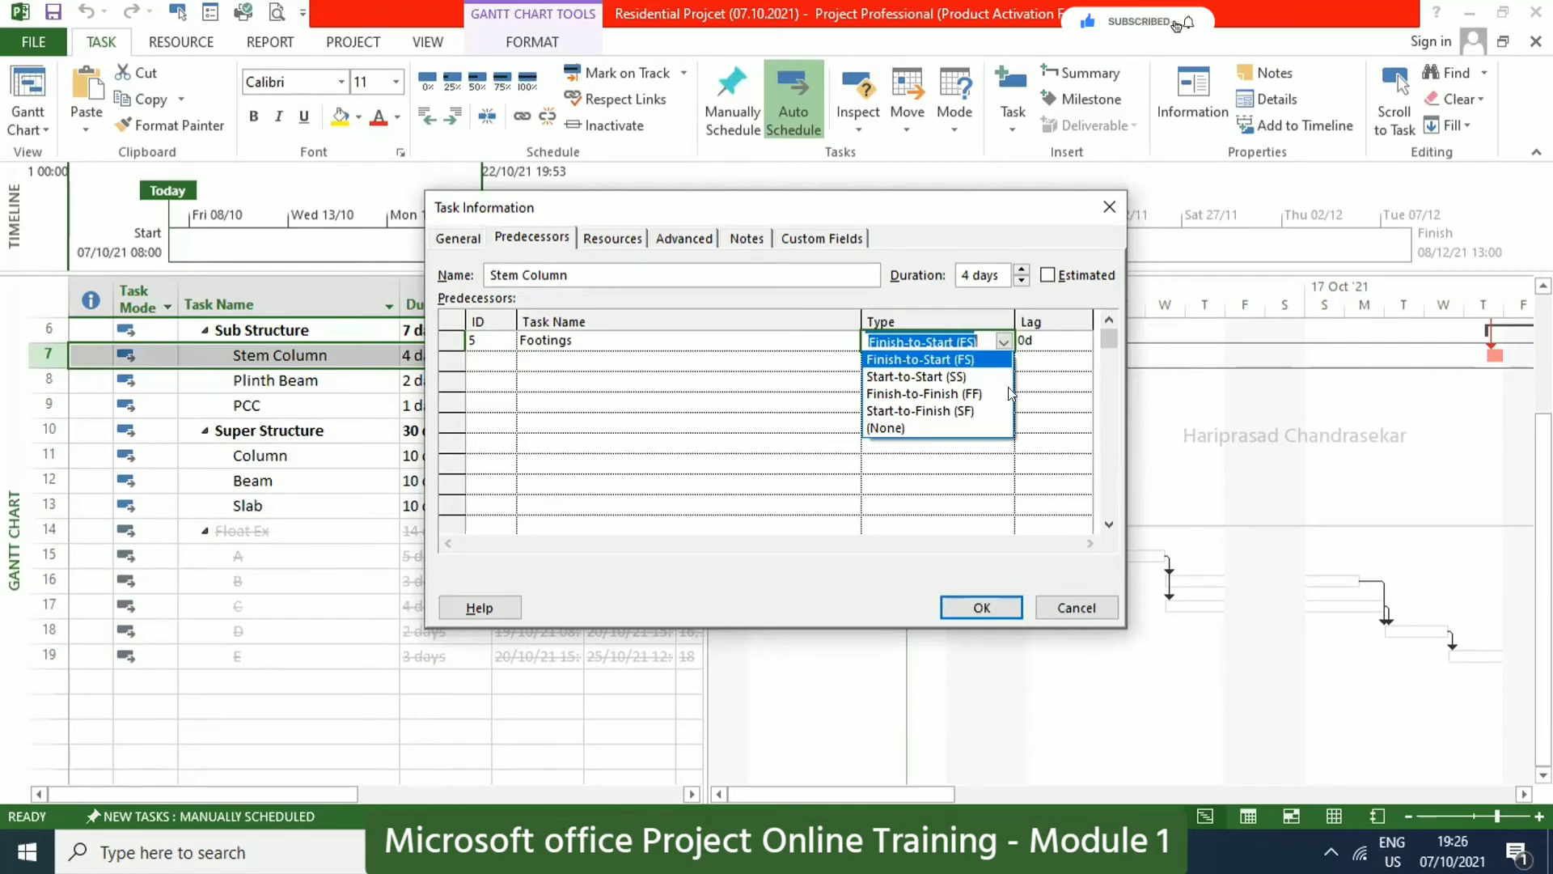
click(1074, 598)
click(1066, 598)
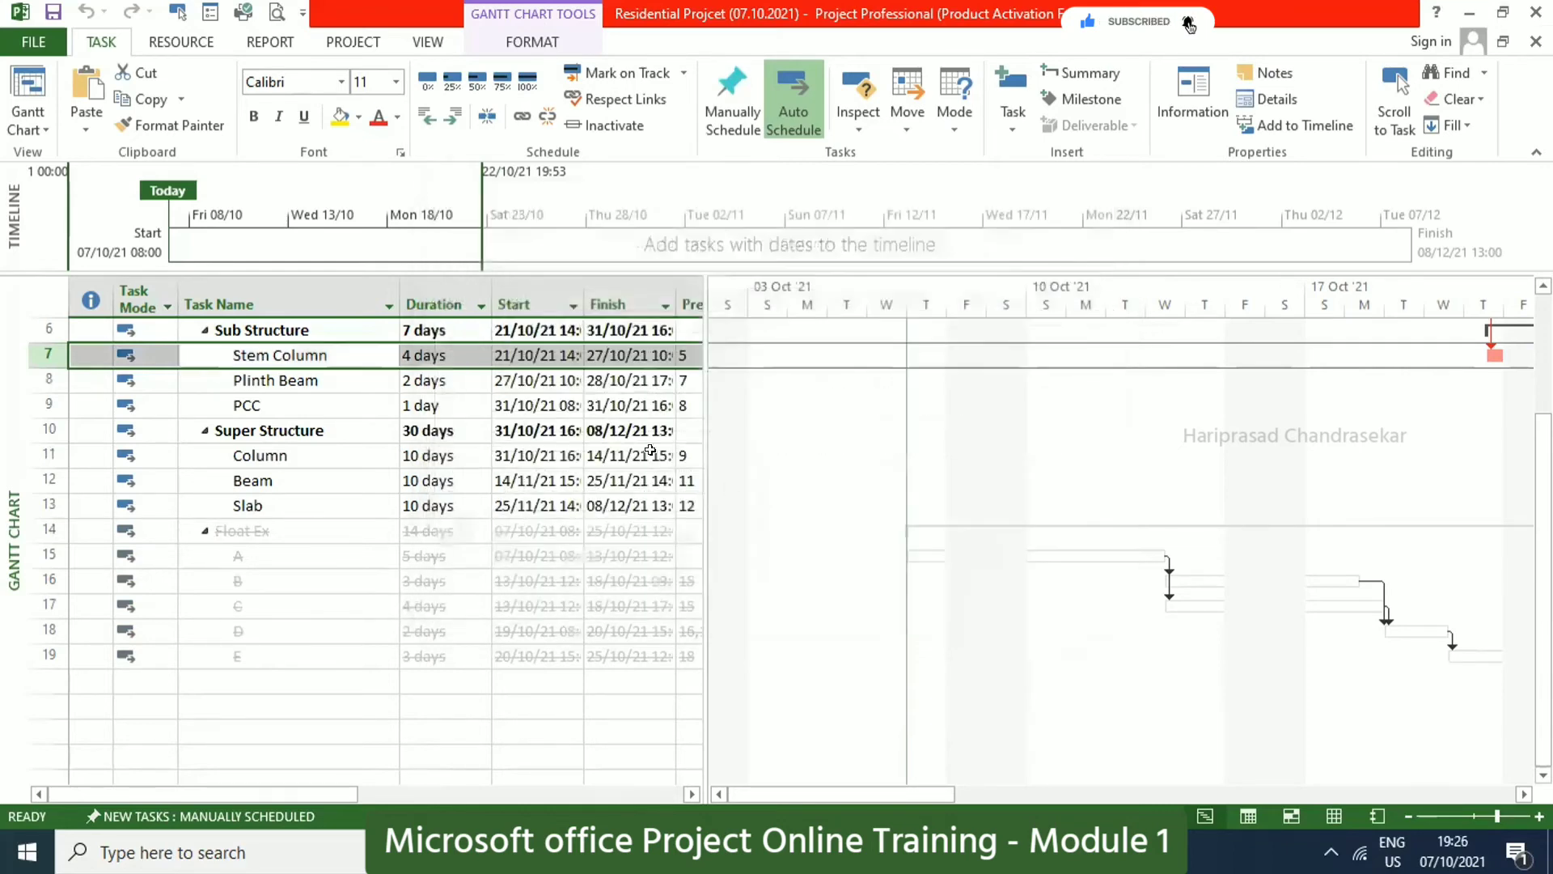
click(1186, 105)
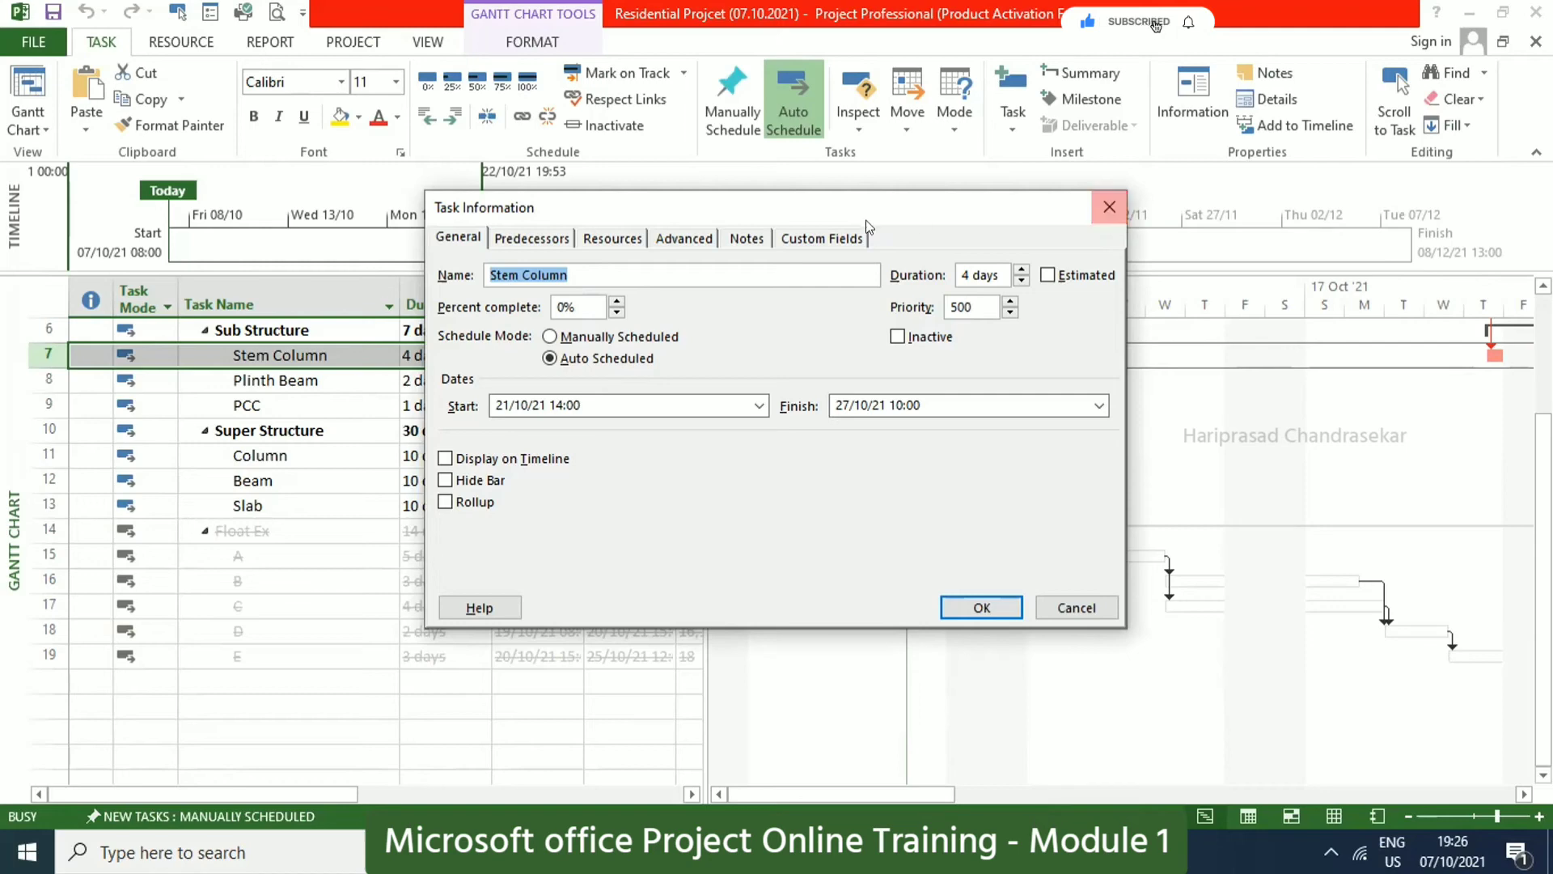
click(1108, 207)
Check the predecessor list of the Site Cleaning task under Foundation.
scroll(236, 457, up, 2)
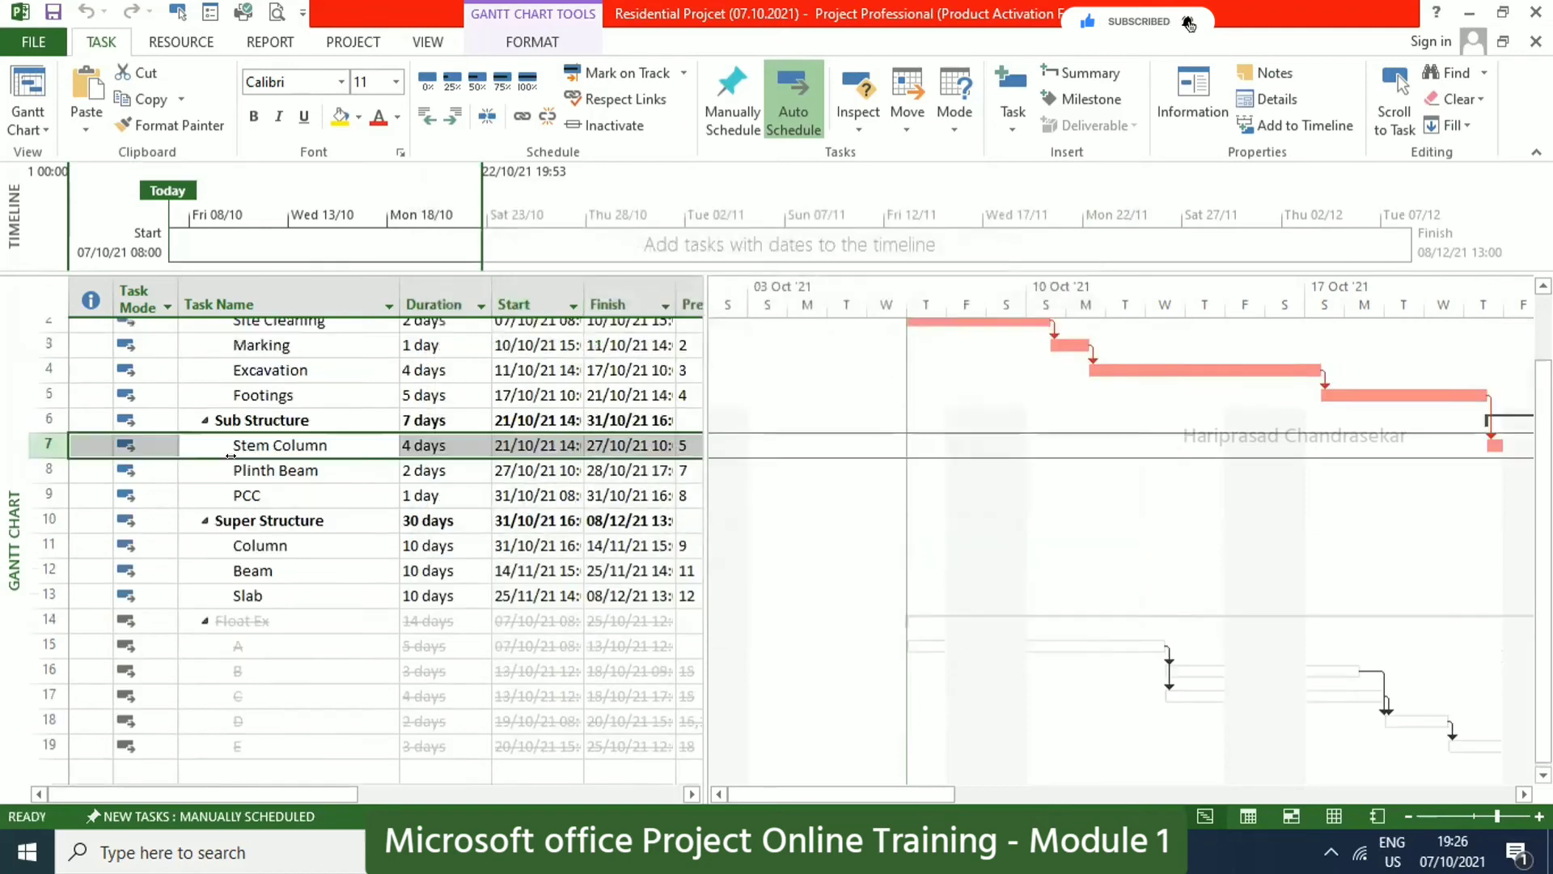
click(293, 380)
key(Down)
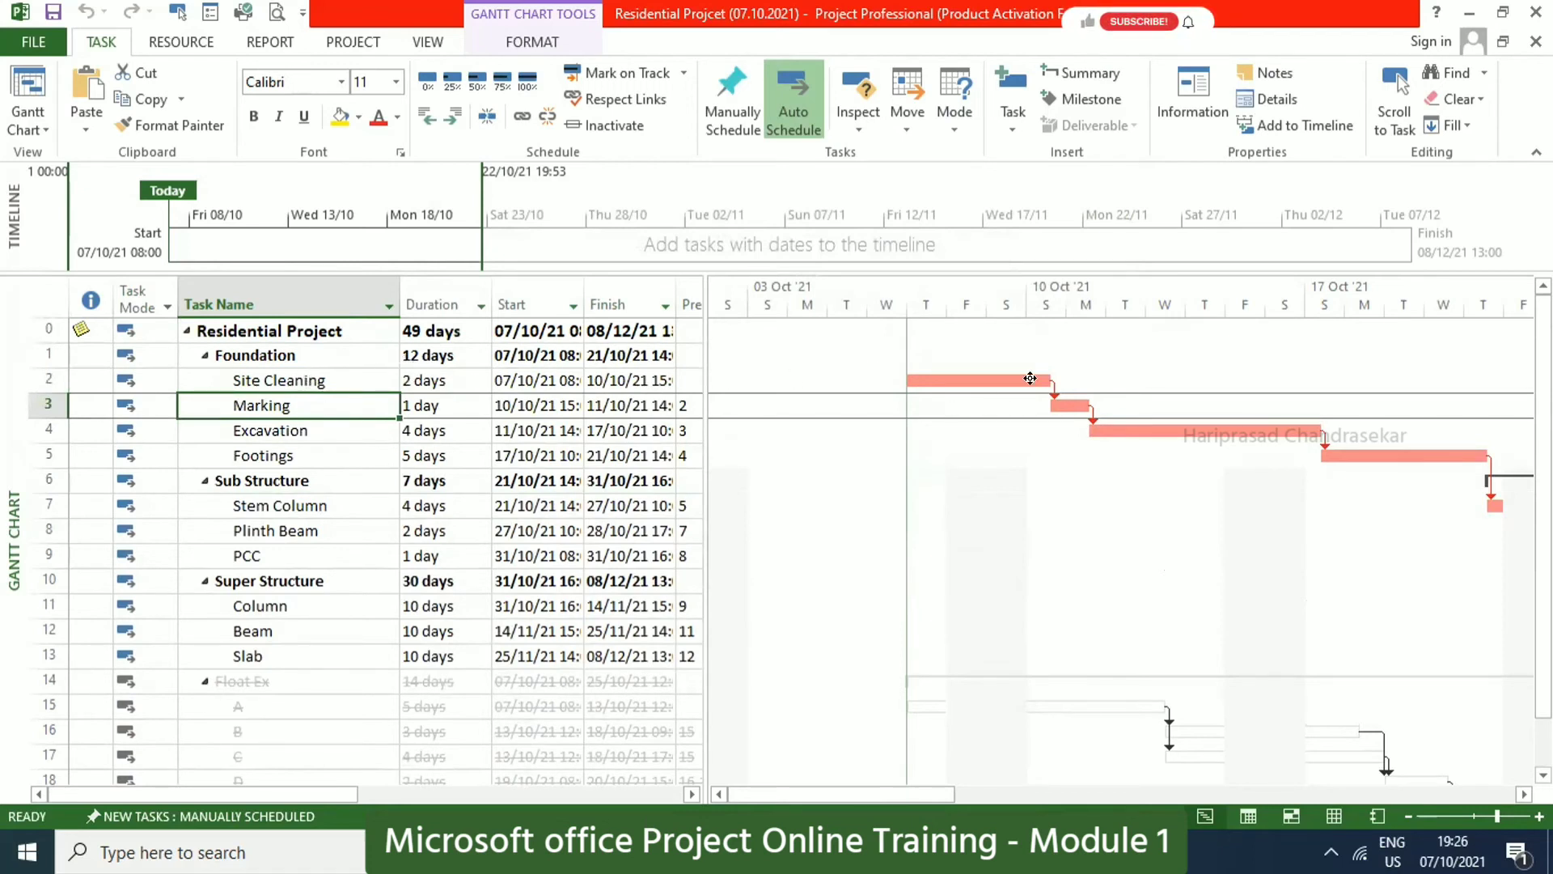
click(416, 405)
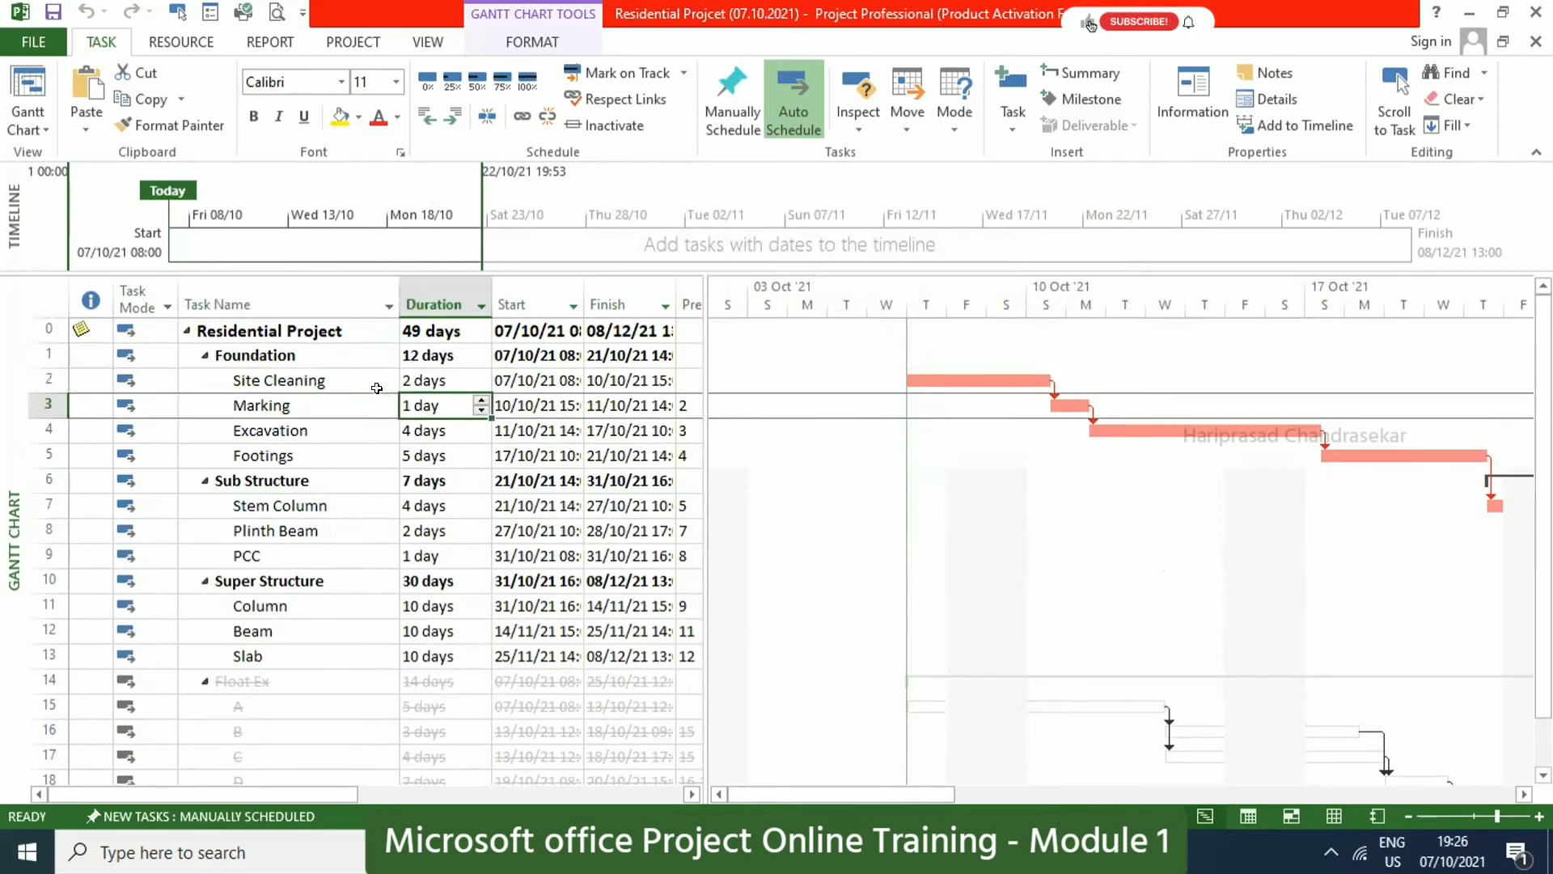
click(311, 380)
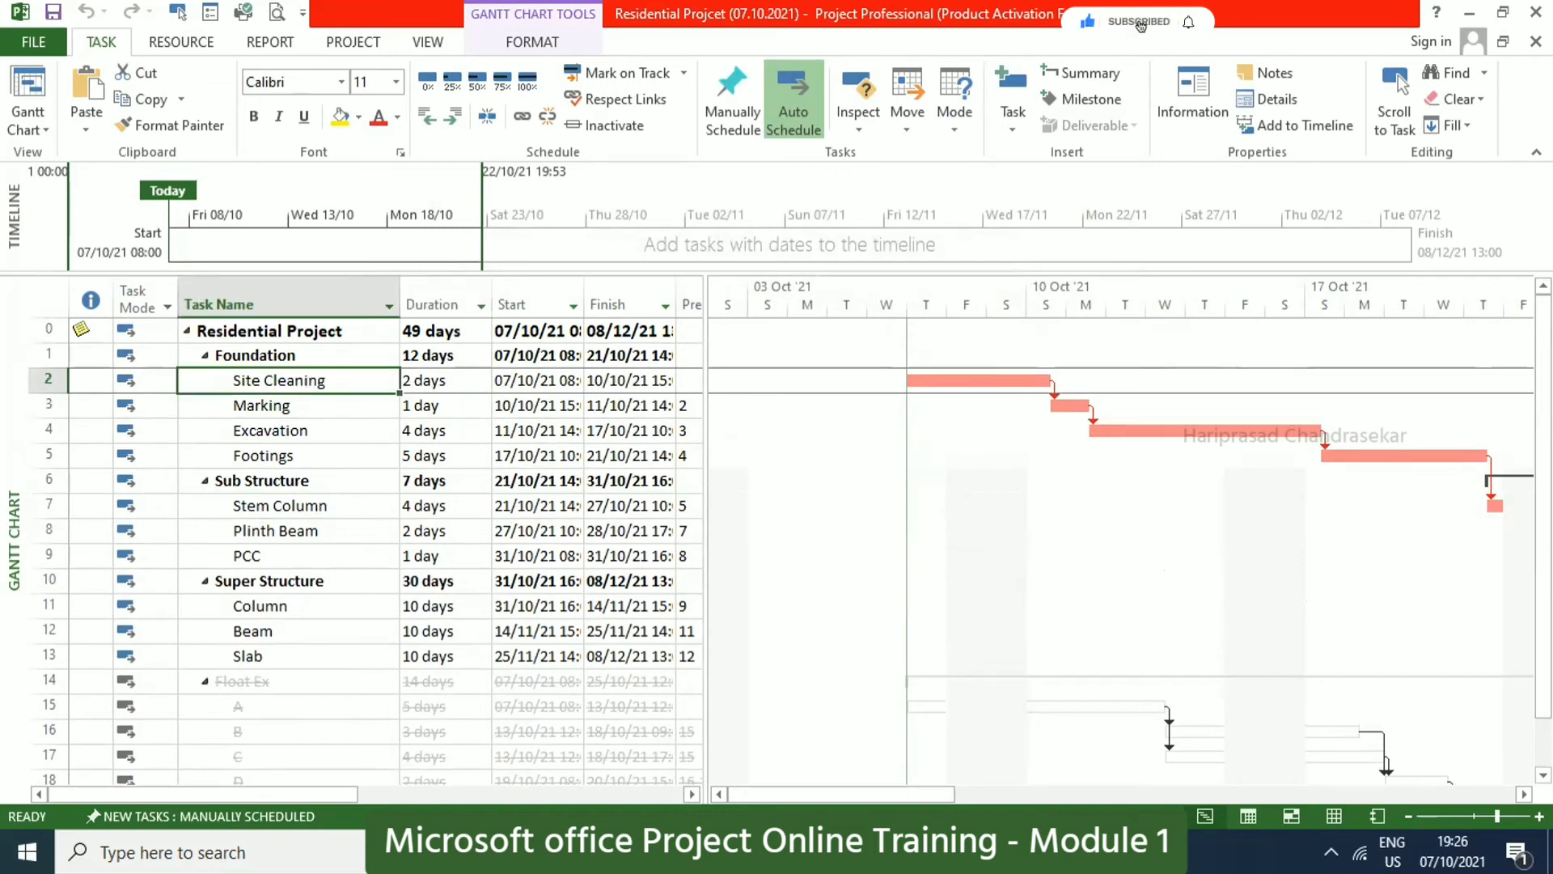
double_click(340, 385)
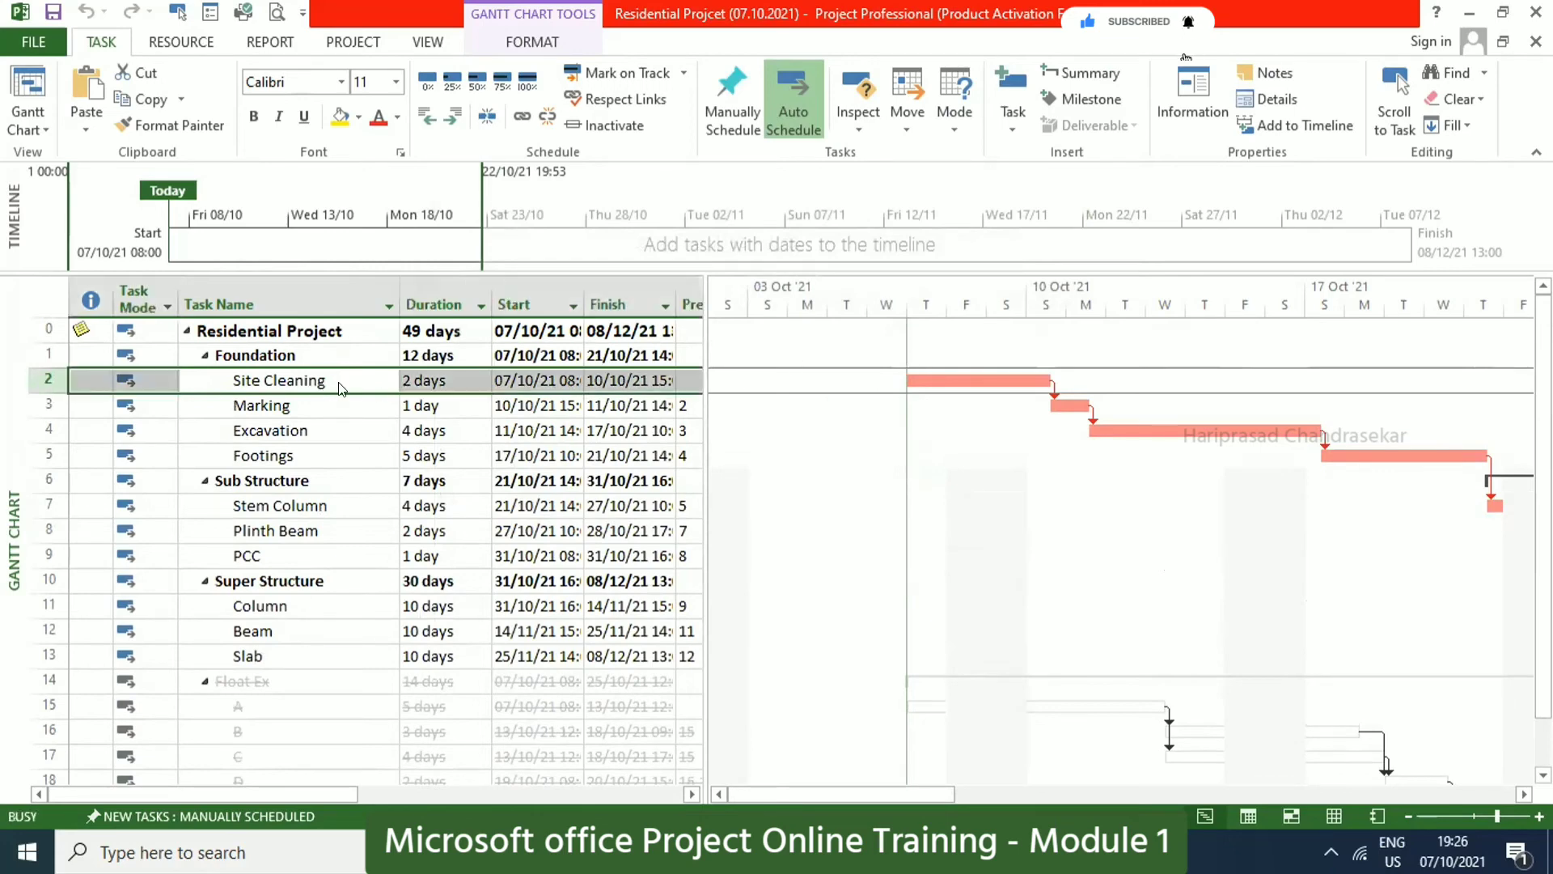
click(551, 238)
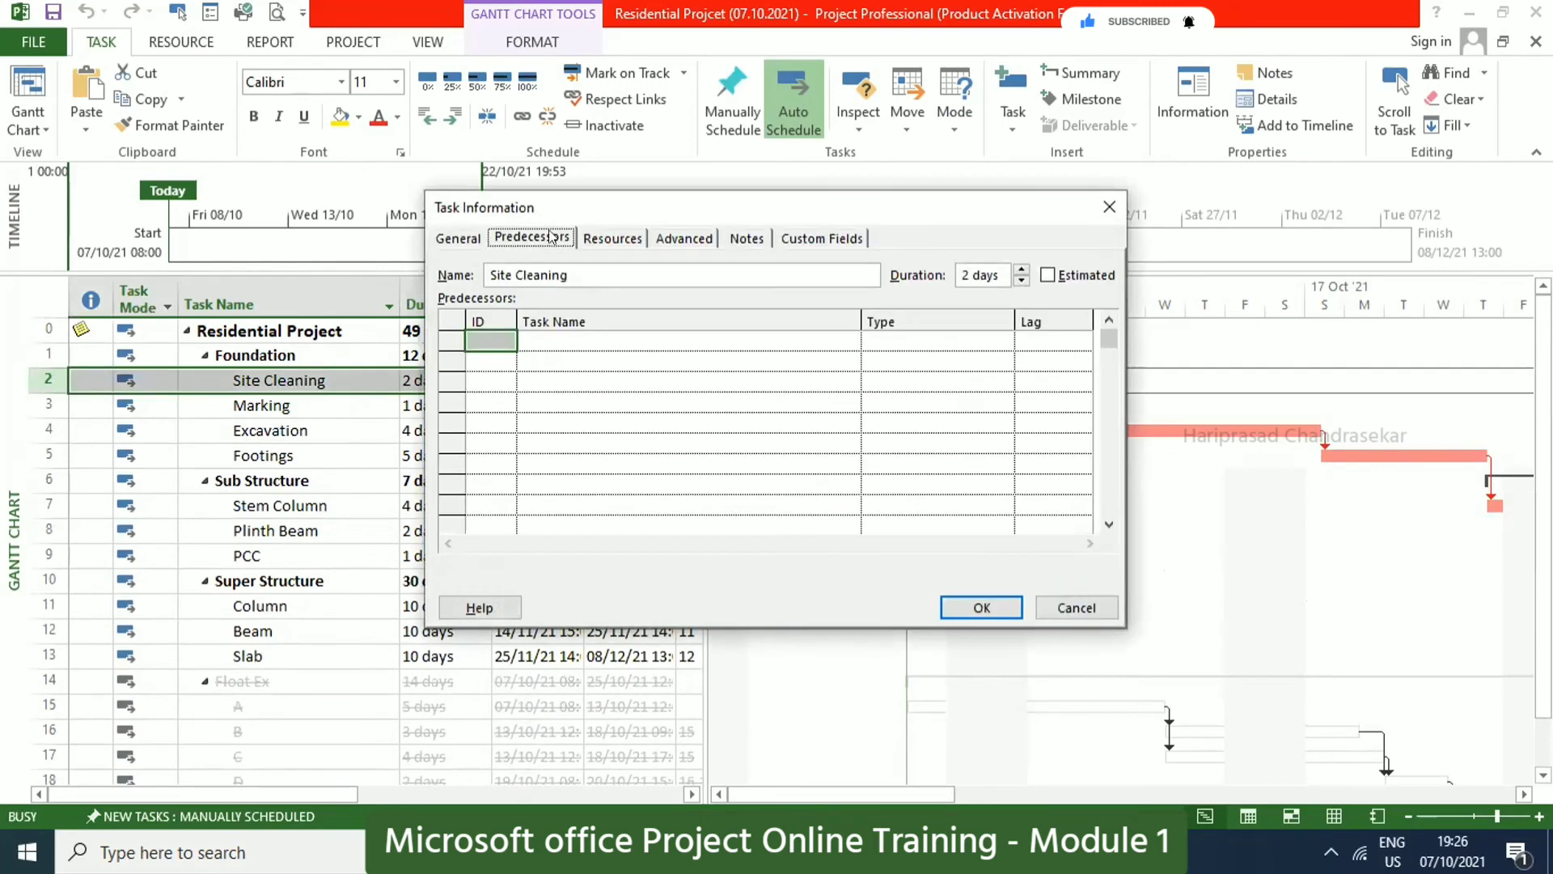
click(1109, 207)
Set the link from Site Cleaning to the Marking task to Finish-to-Finish (FF).
click(303, 403)
key(shift+F2)
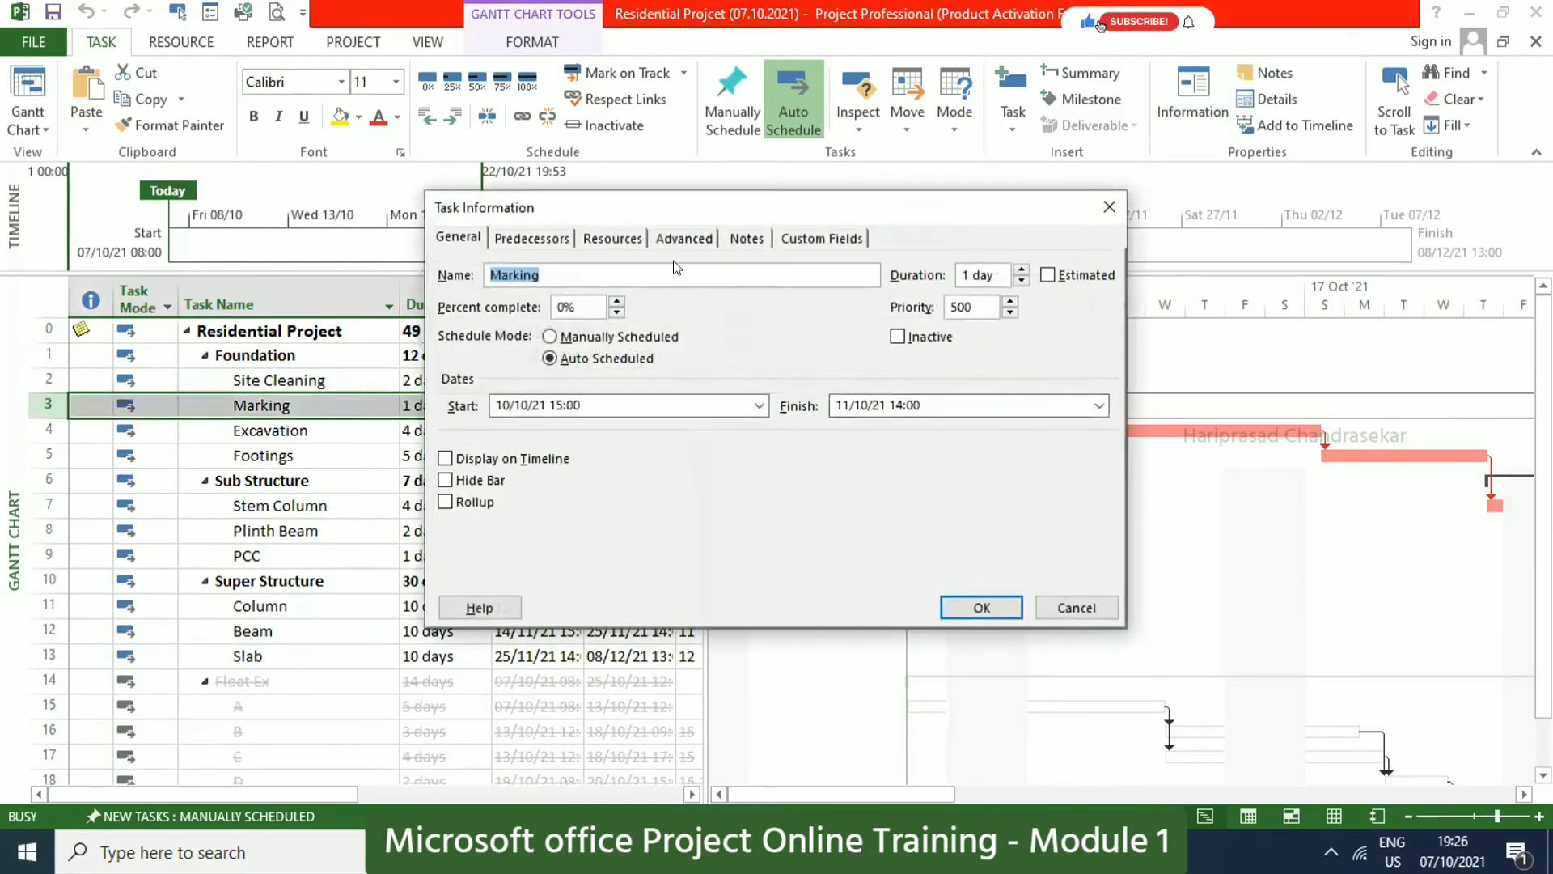
click(557, 236)
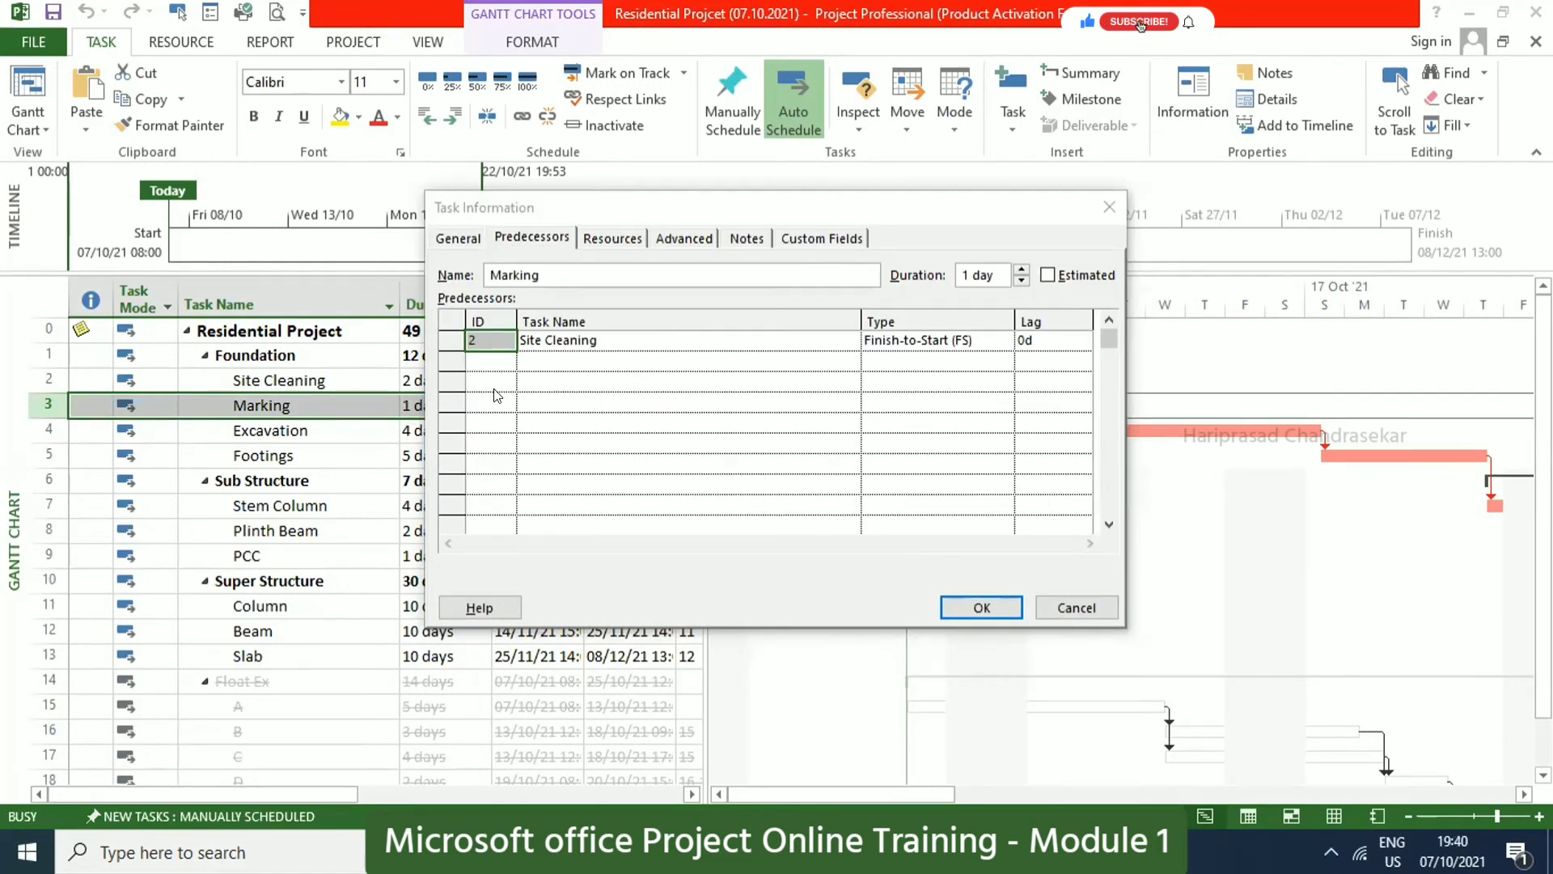
click(990, 336)
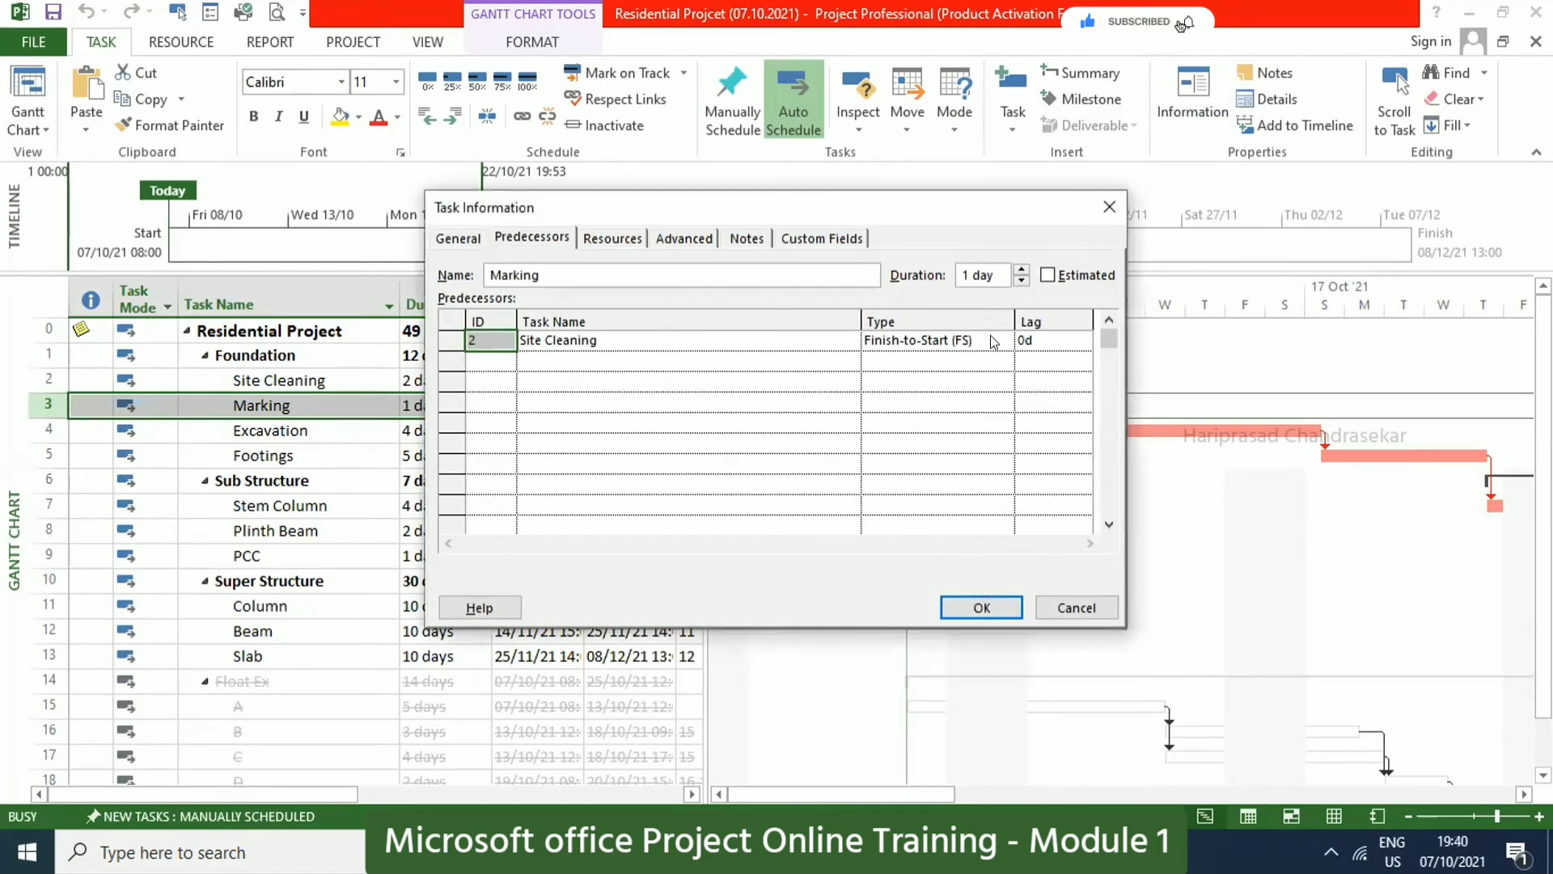
click(1004, 342)
click(950, 394)
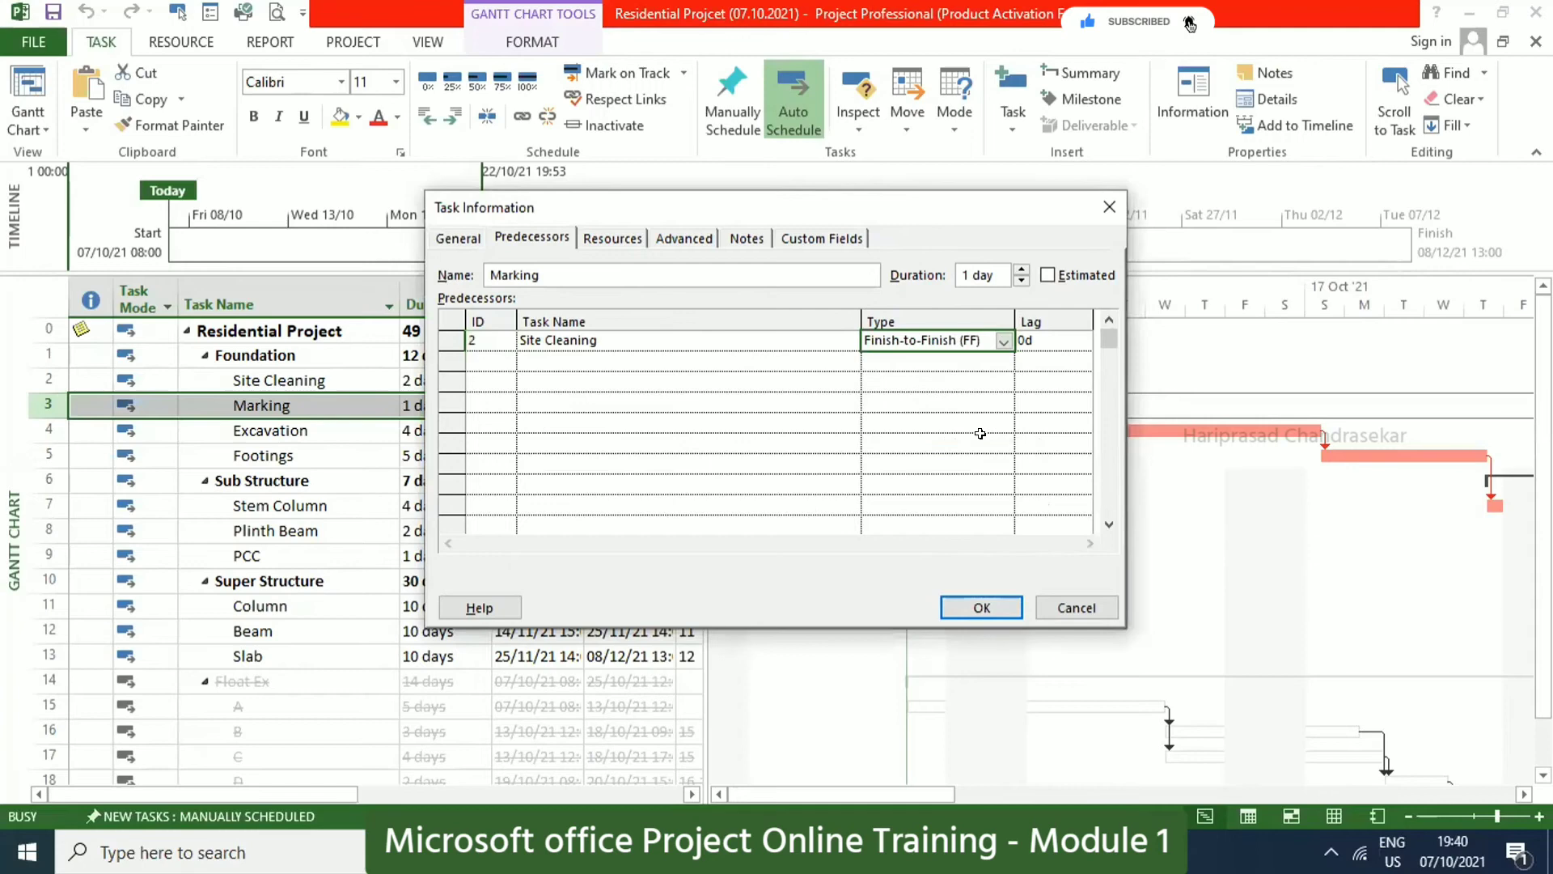
click(989, 606)
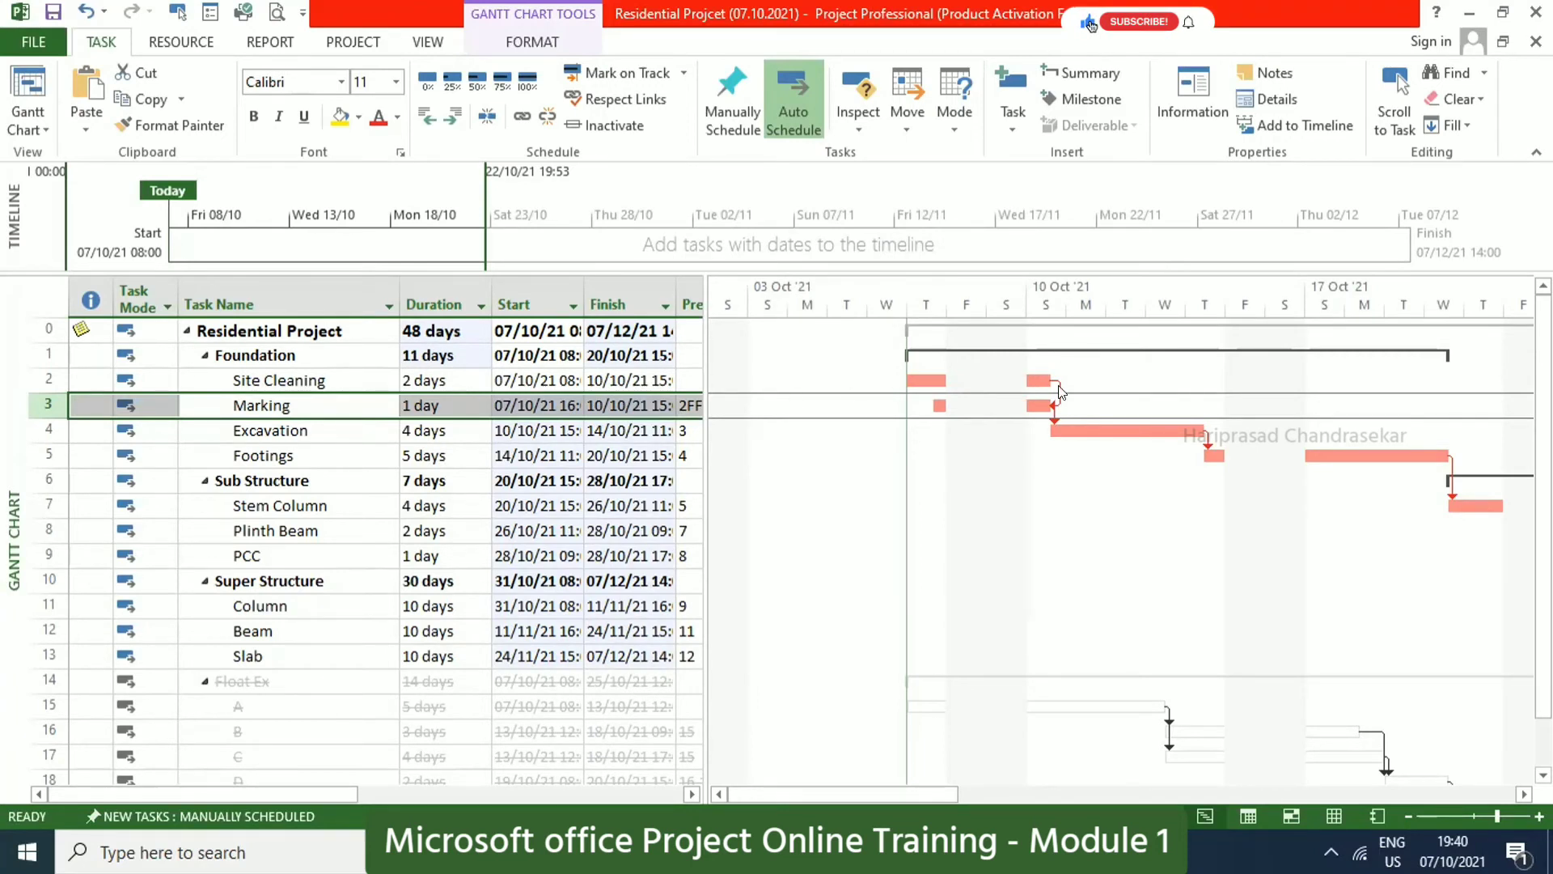
Set the Slab task's link to its predecessor Beam to Start-to-Start (SS).
click(264, 629)
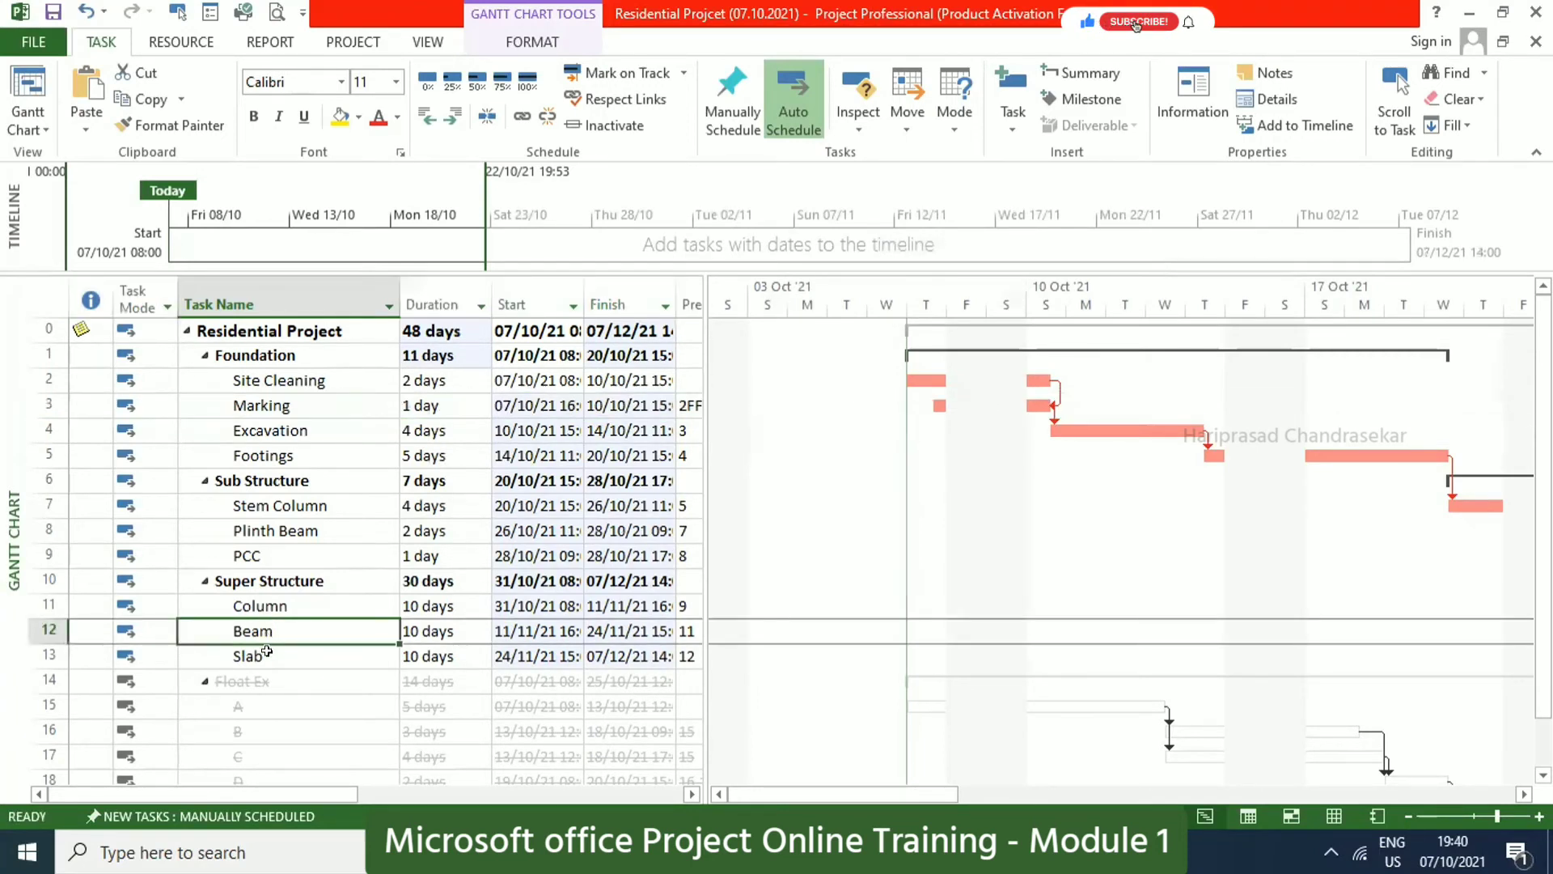
click(267, 654)
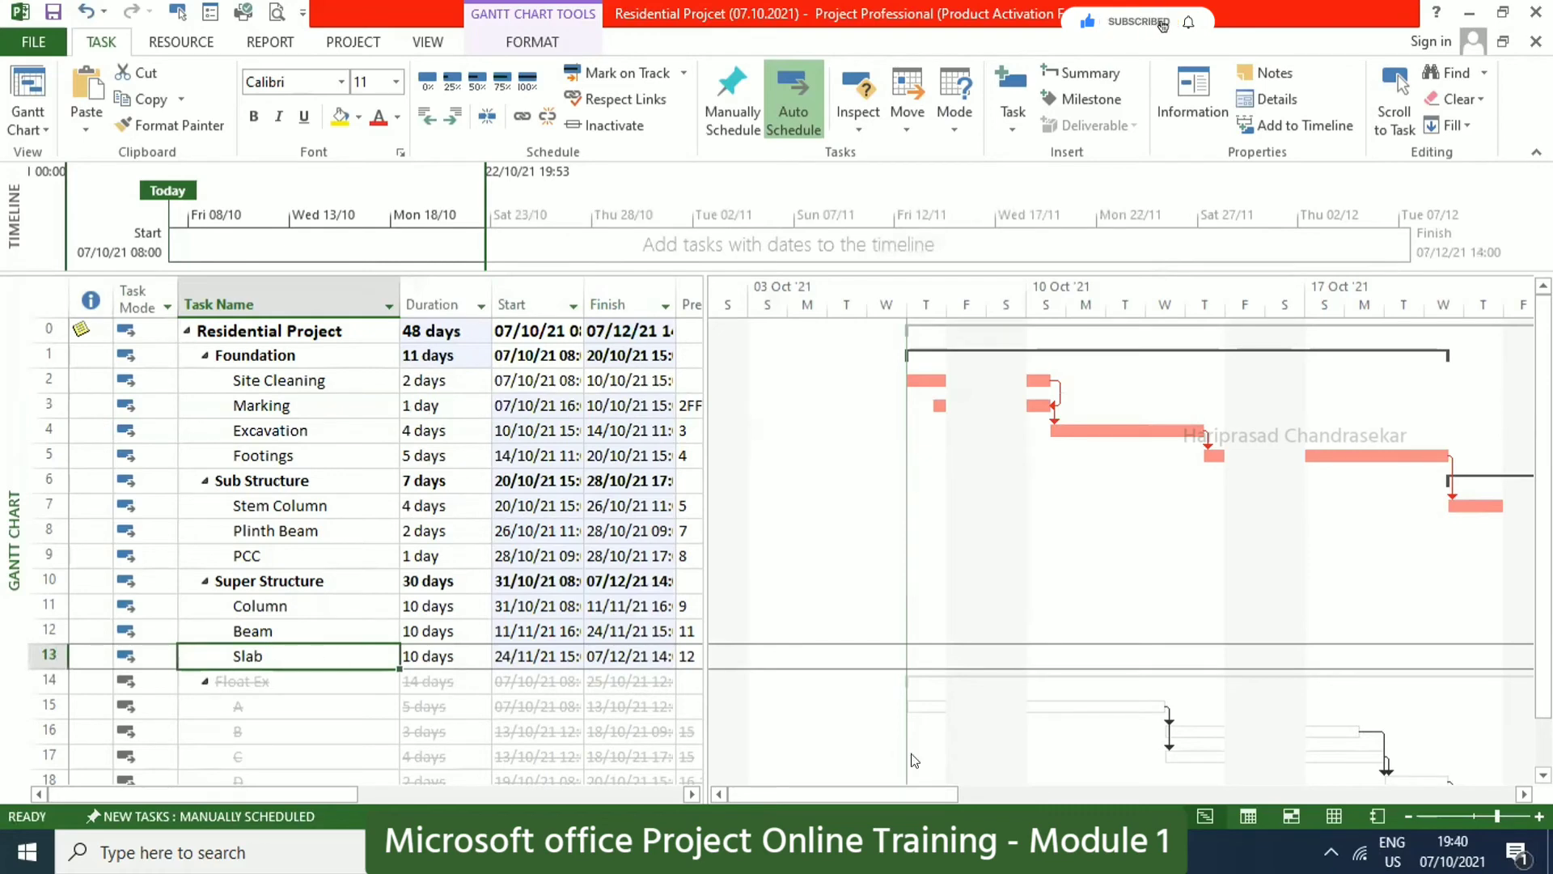
click(1191, 109)
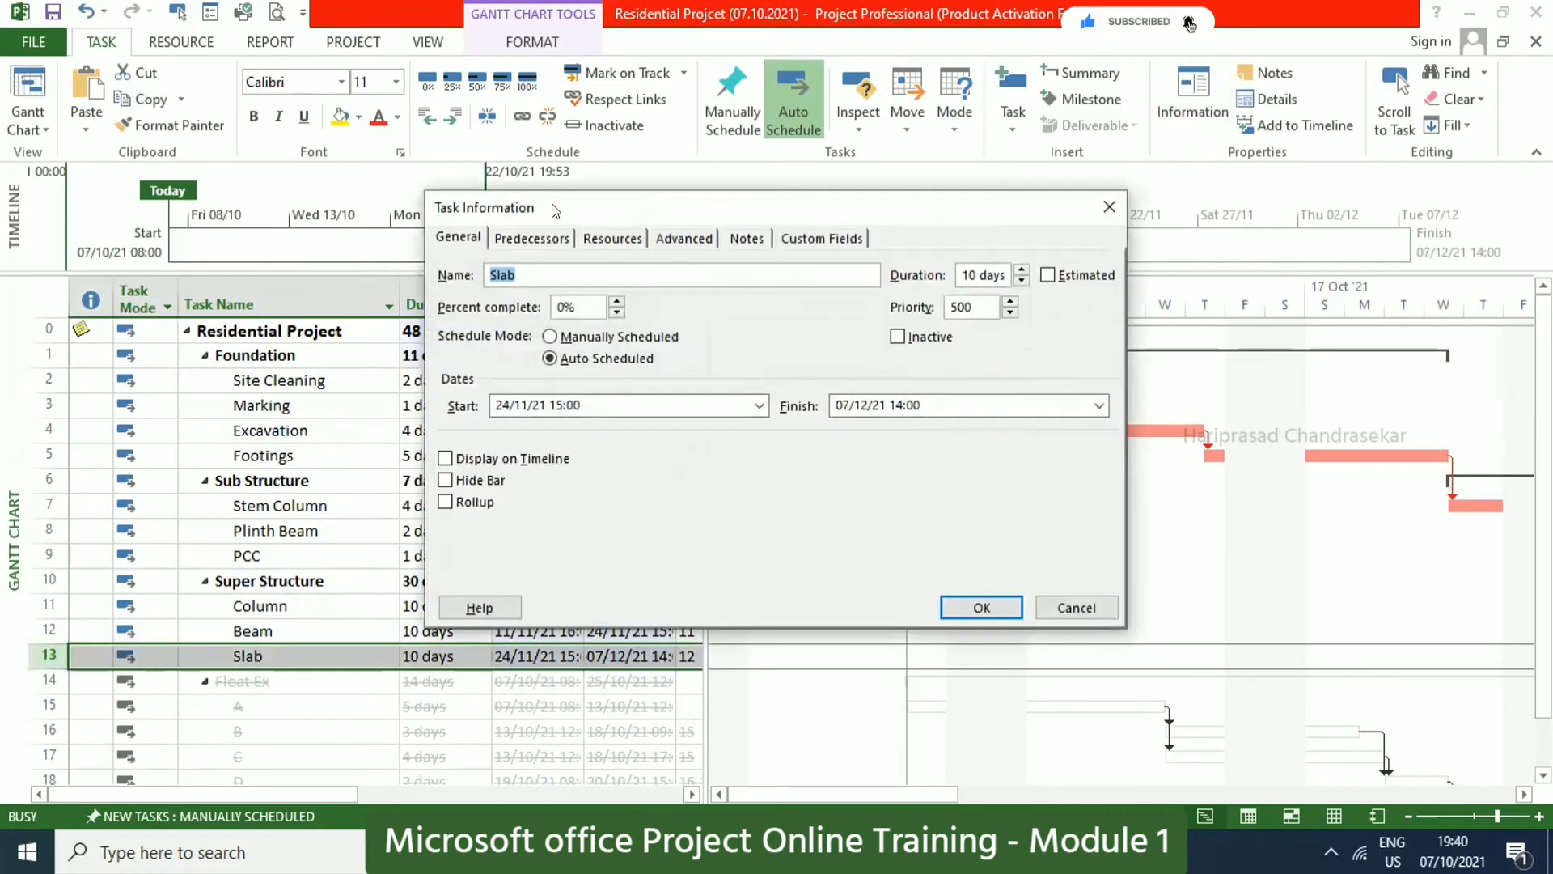
click(532, 236)
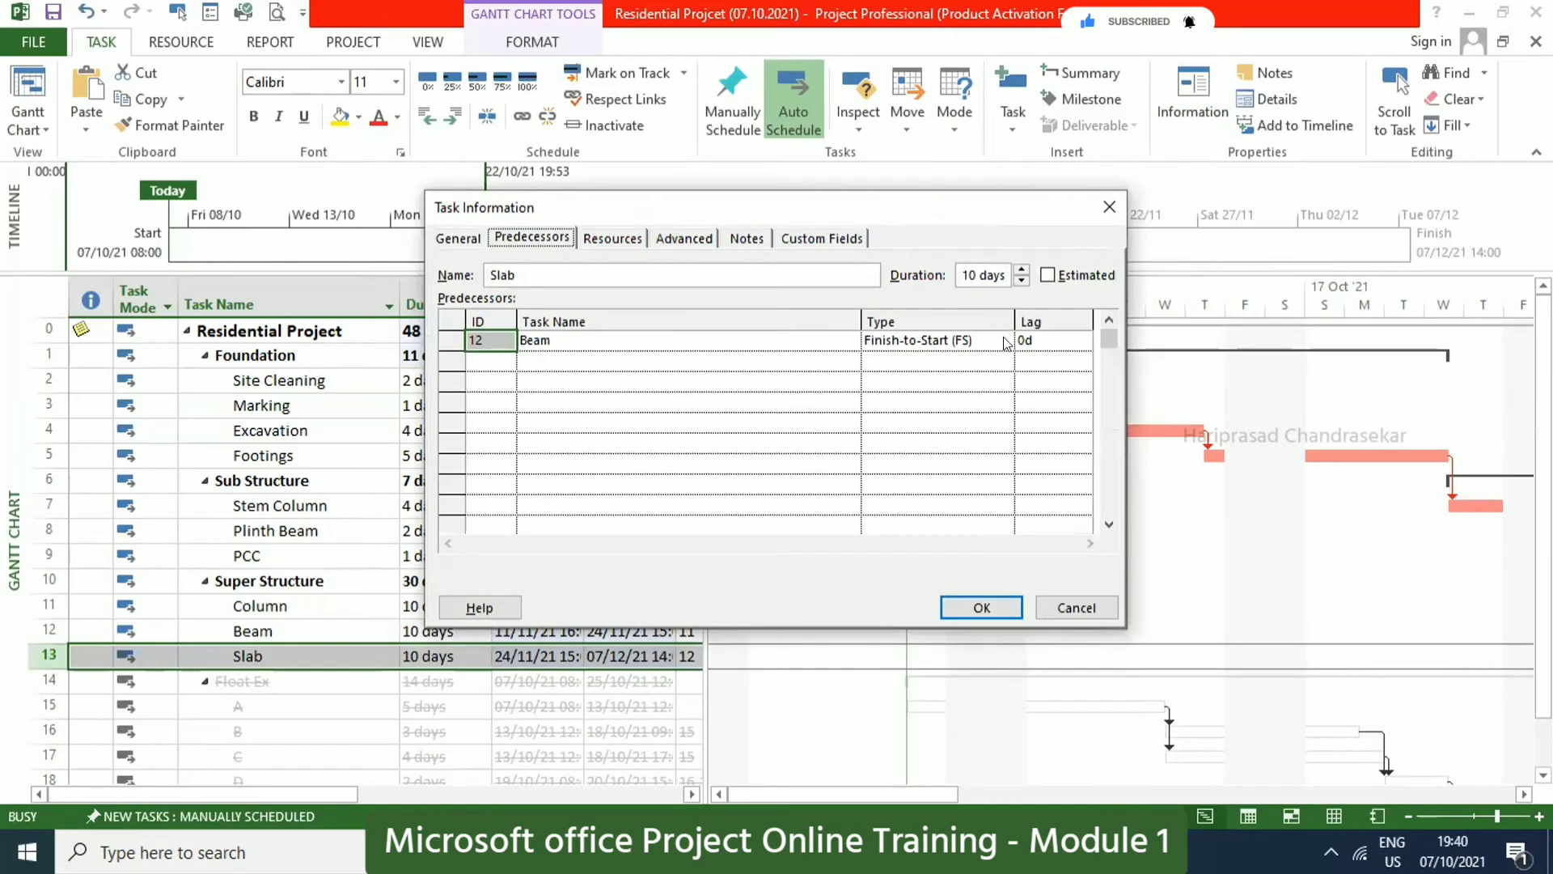
click(1006, 342)
click(909, 378)
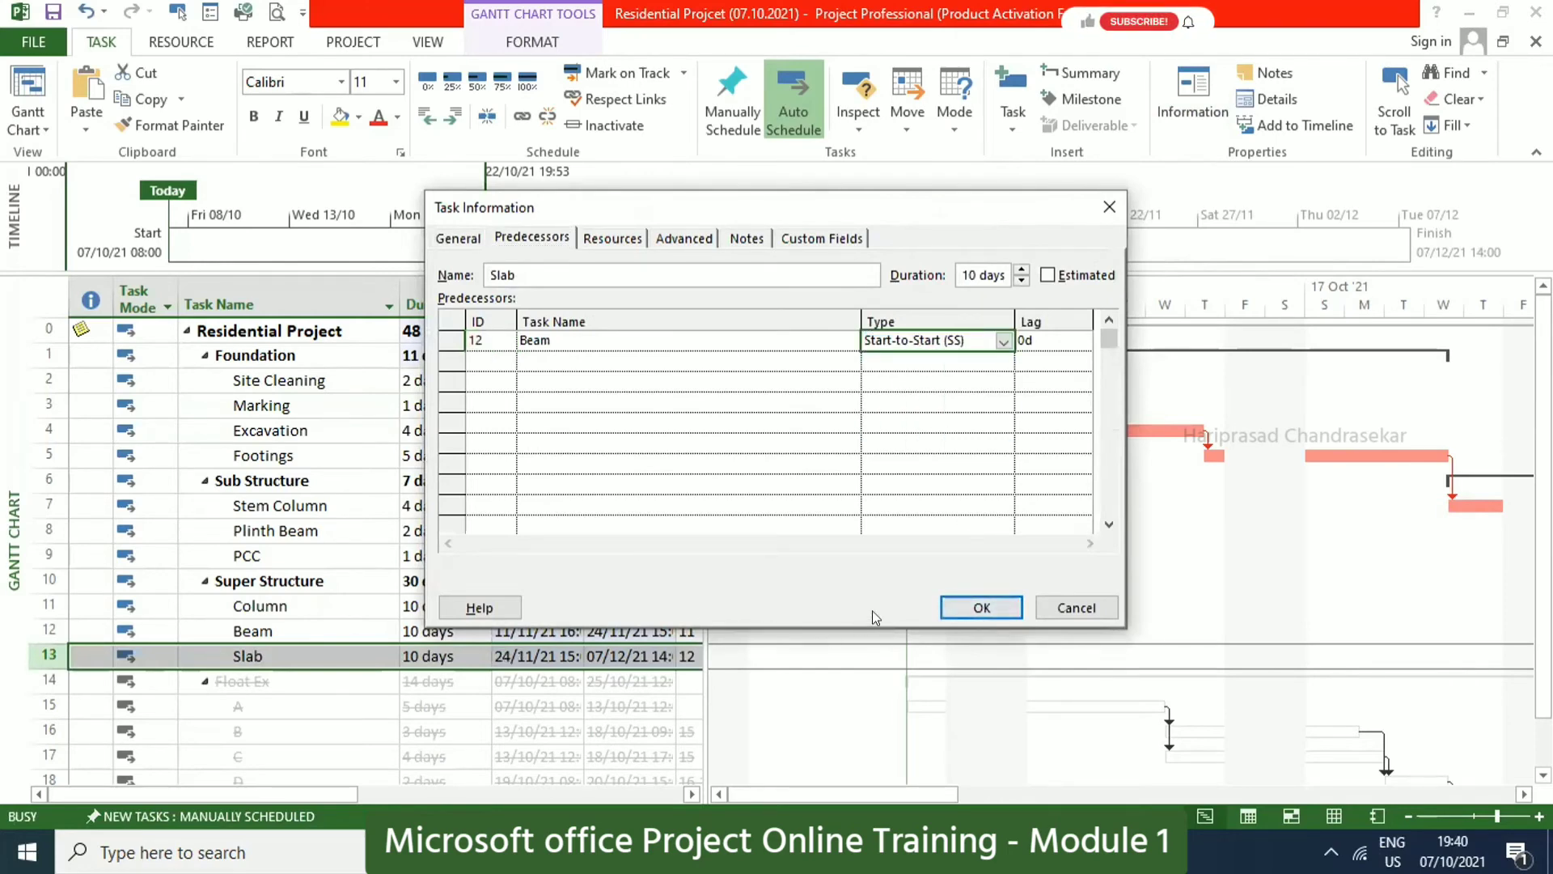
click(956, 607)
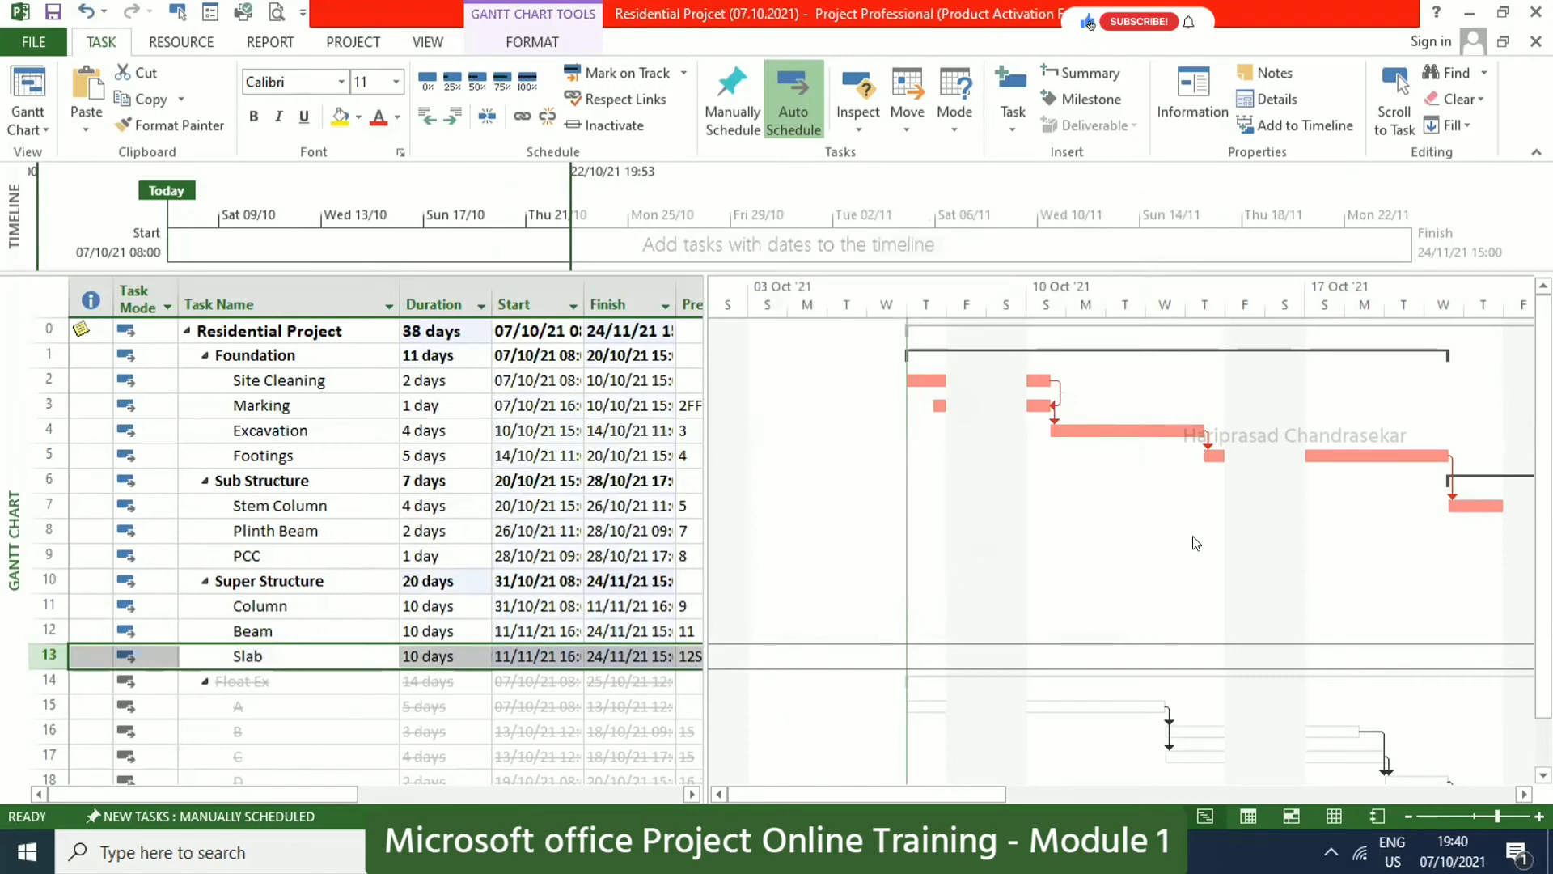
Review the Gantt bars and the link type of the Slab task's Beam predecessor.
scroll(1182, 554, down, 3)
scroll(1128, 607, up, 2)
drag(1001, 791, 862, 727)
scroll(491, 397, up, 1)
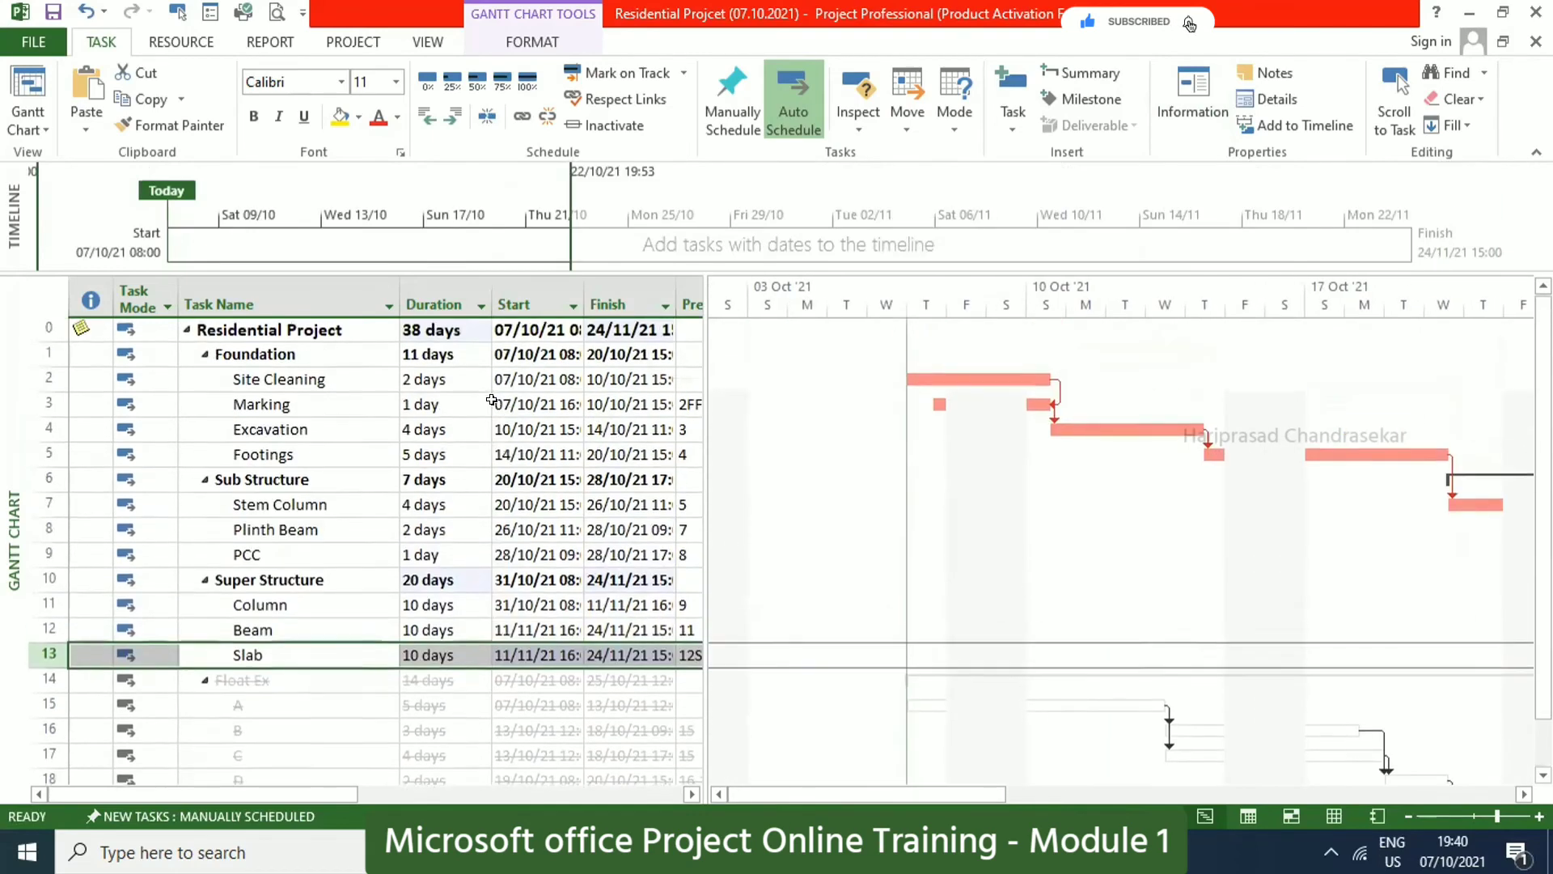
click(1170, 100)
click(532, 238)
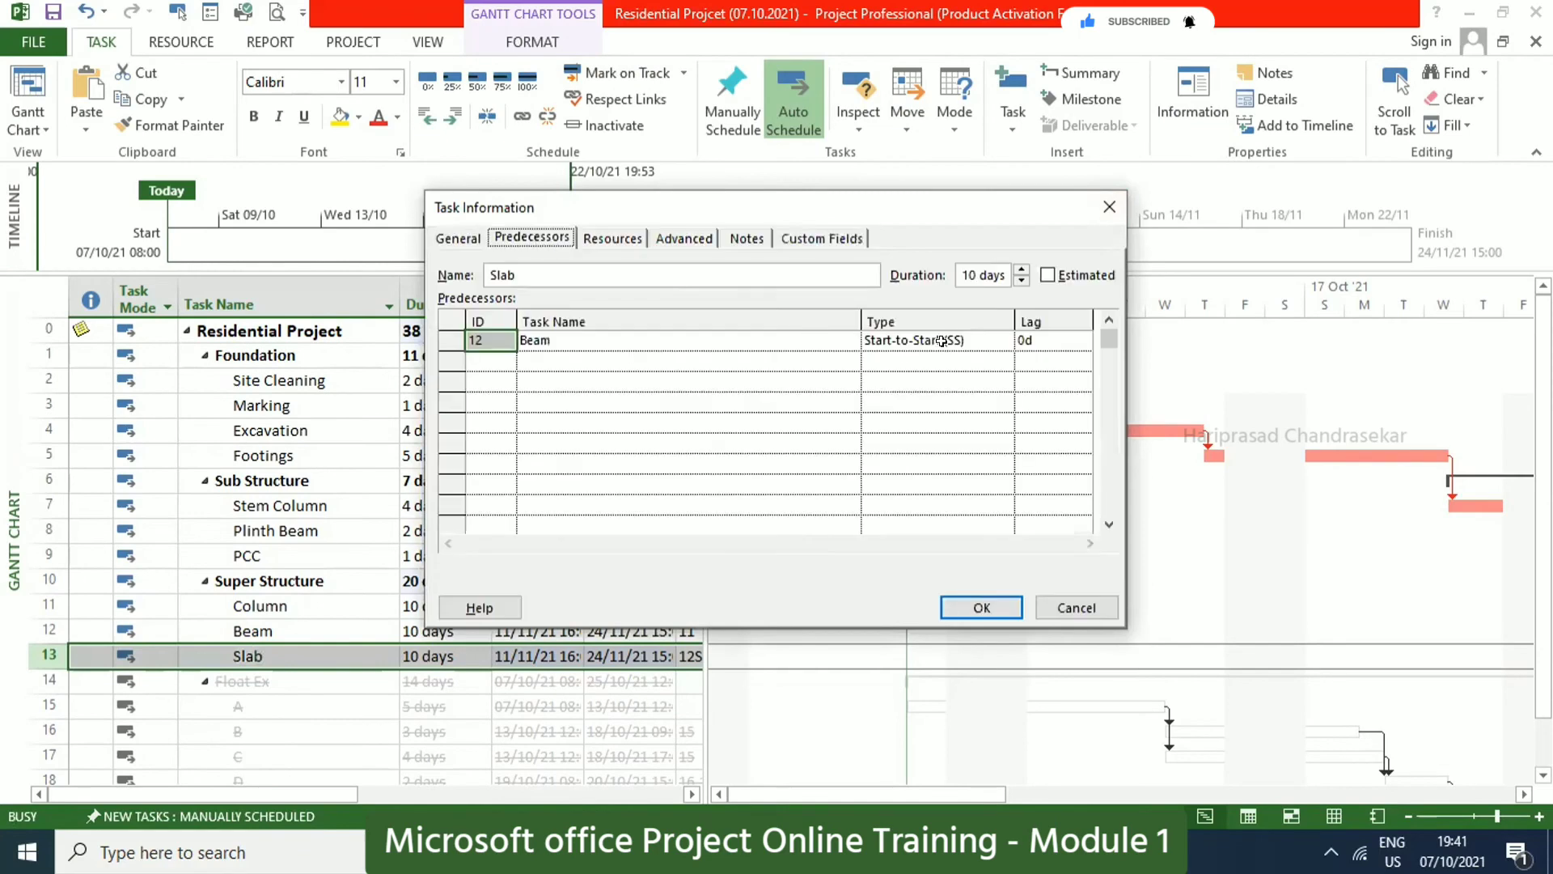
click(1091, 607)
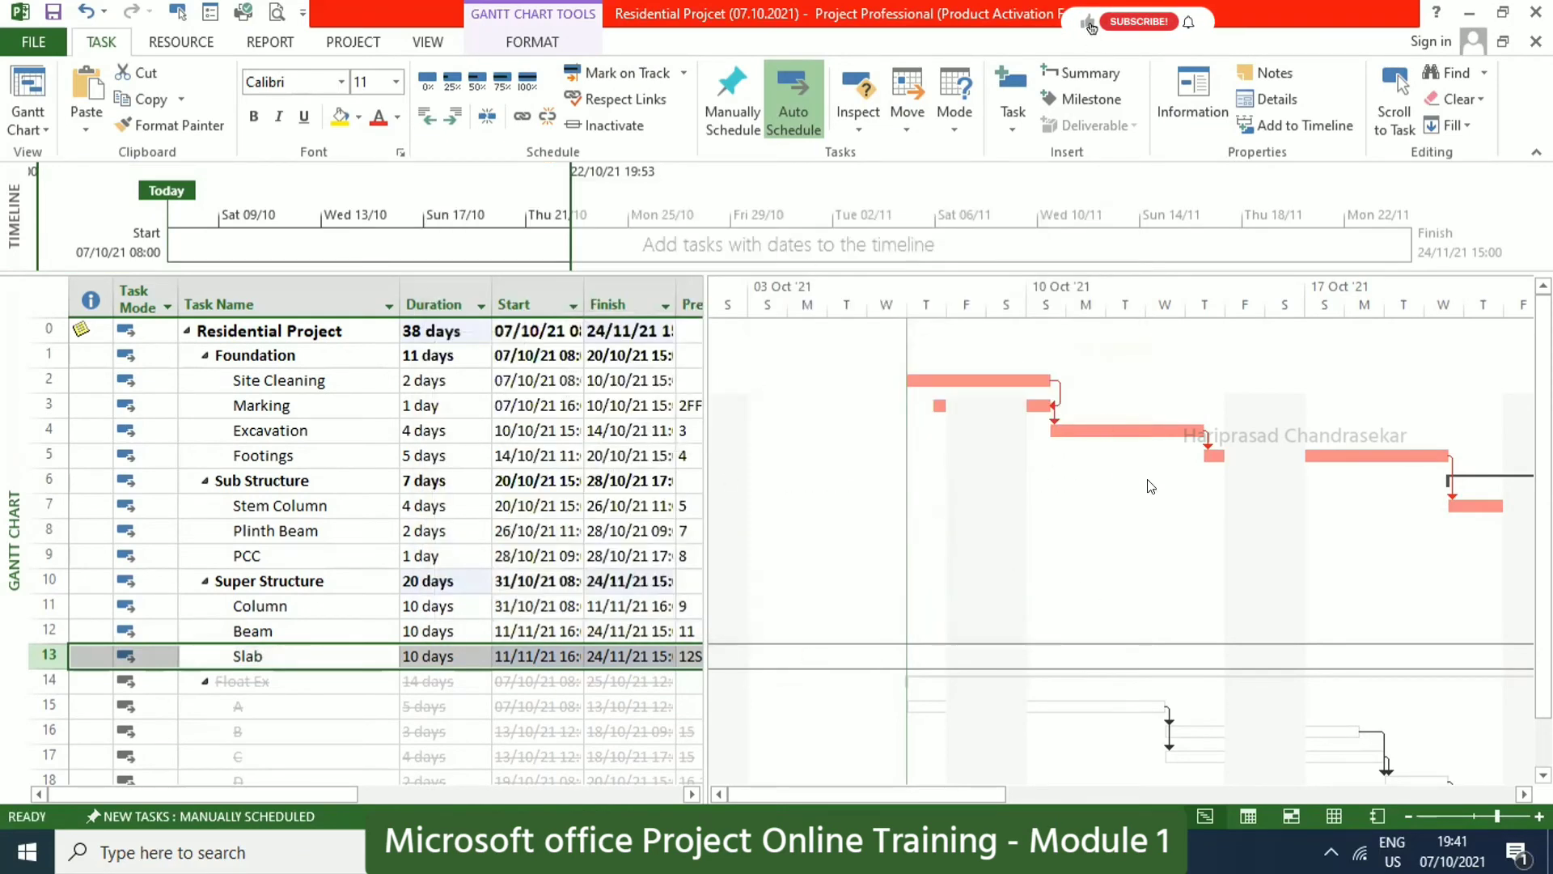
Add a 14-day lag to the Finish-to-Start link from Column to Beam, and check it in the Predecessors column.
click(1091, 425)
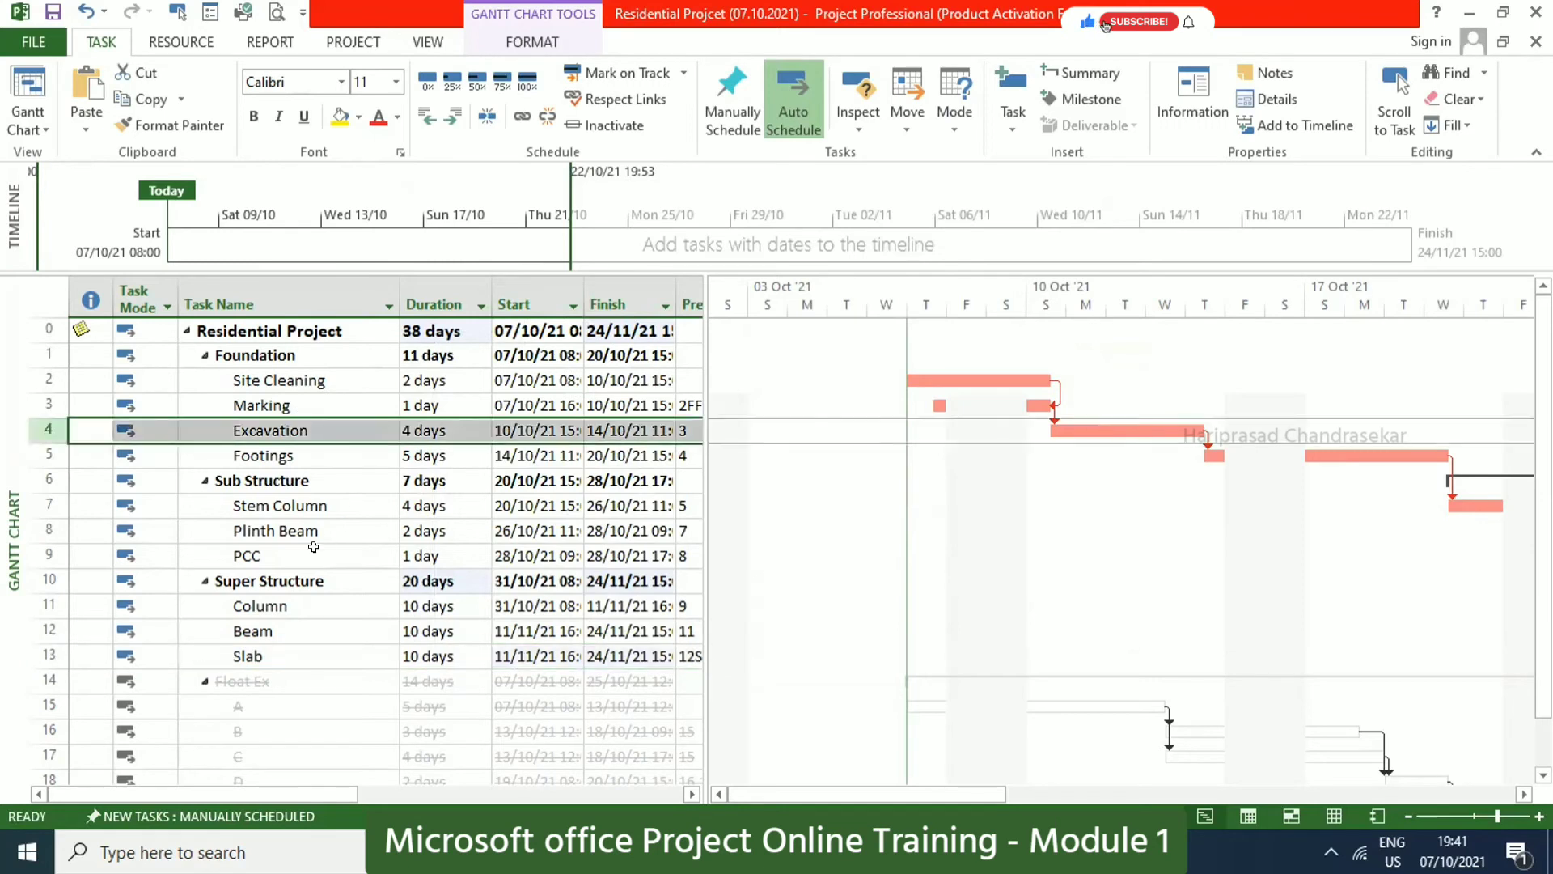
click(391, 633)
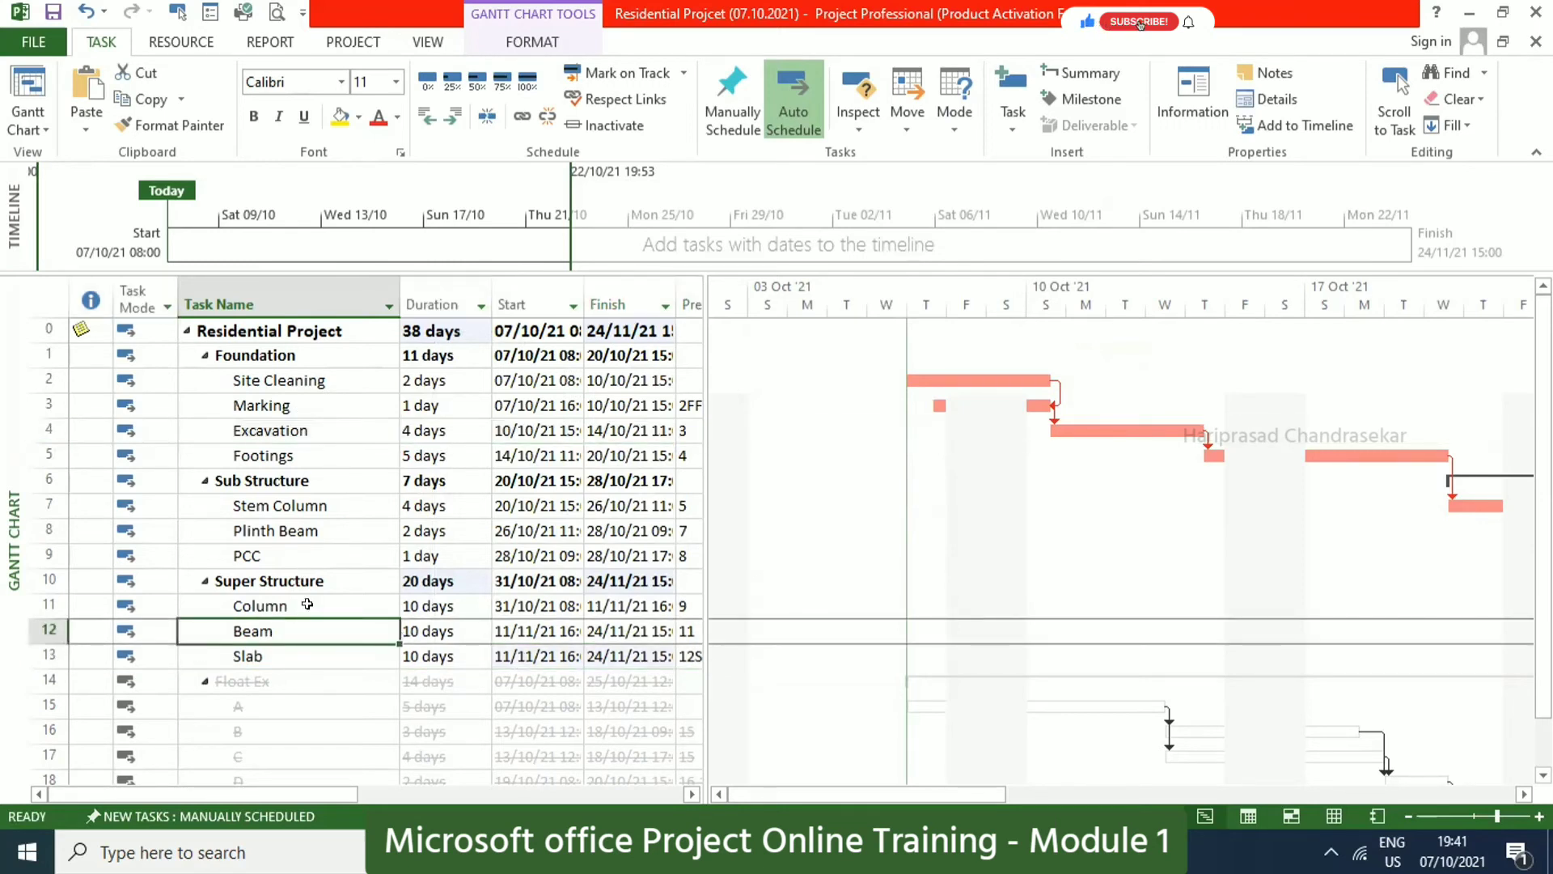
drag(949, 790, 1349, 760)
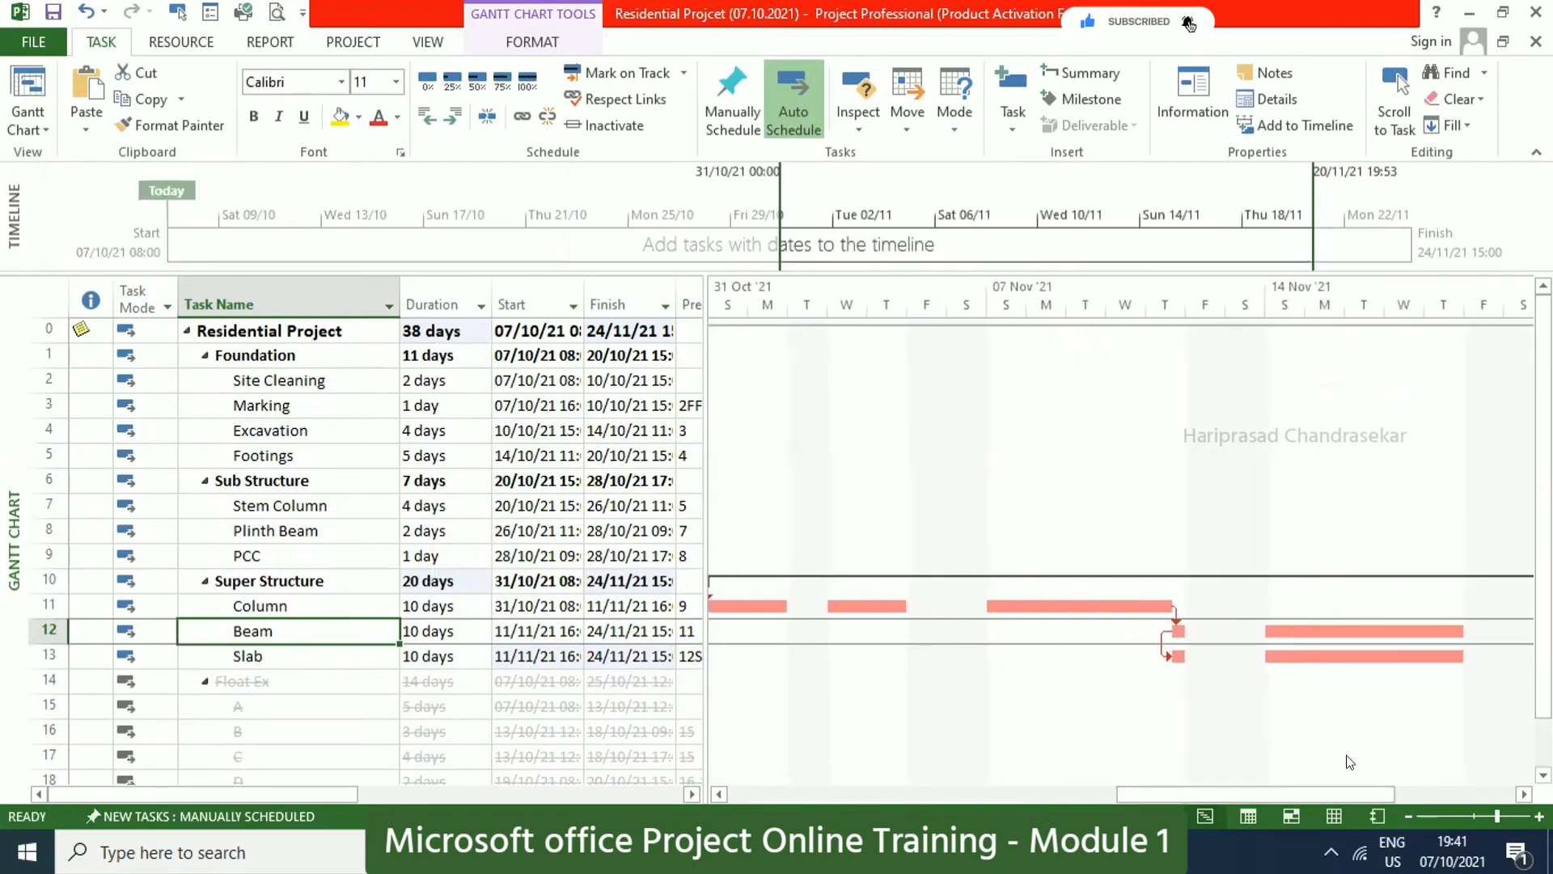
double_click(1173, 608)
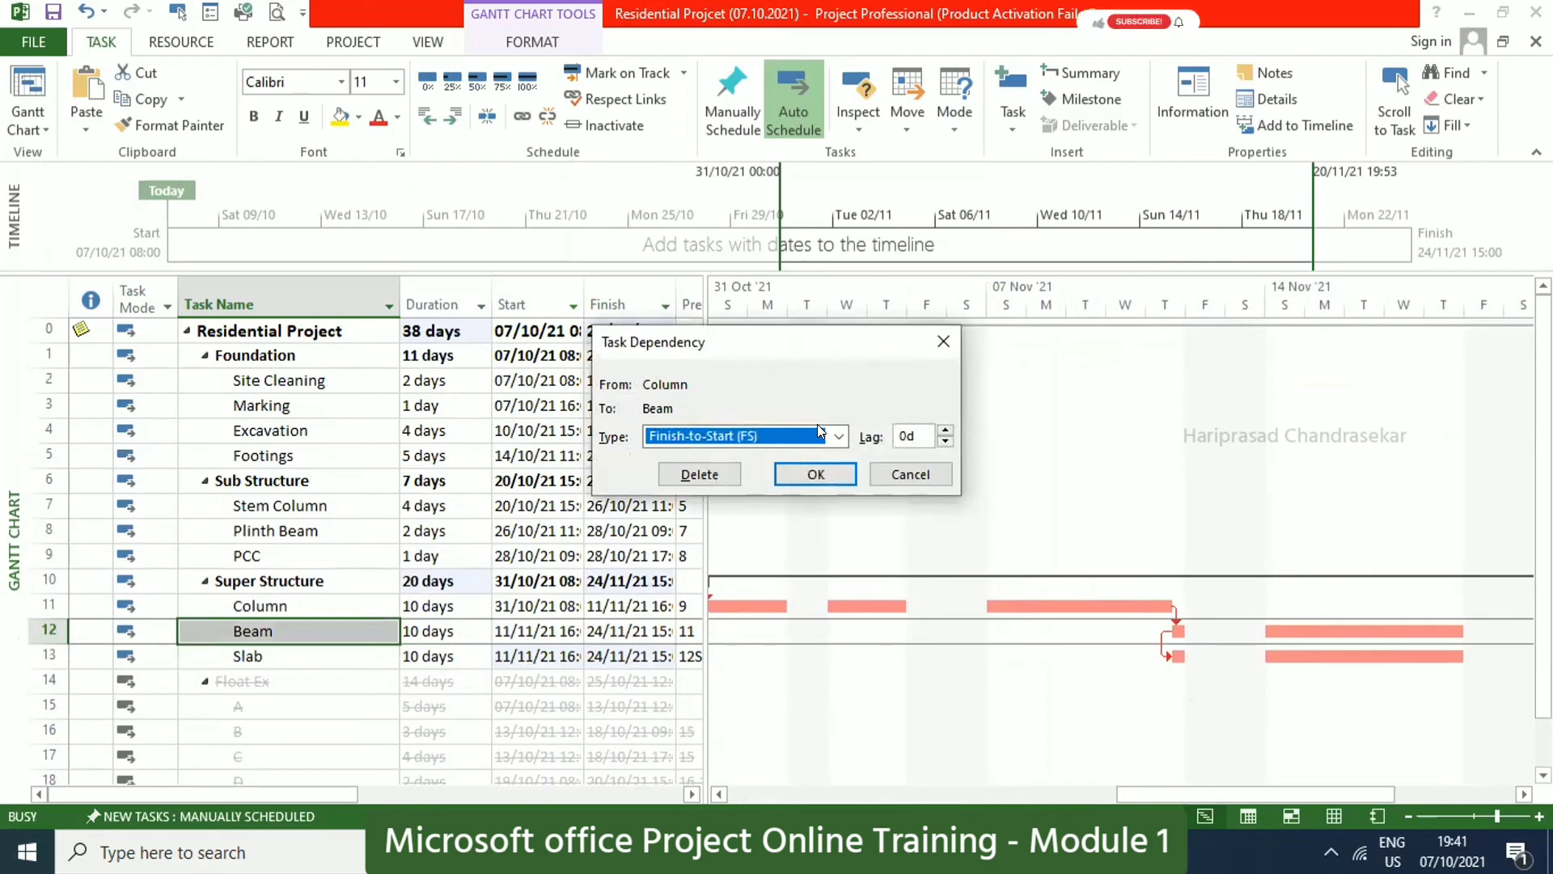
double_click(906, 435)
text(14)
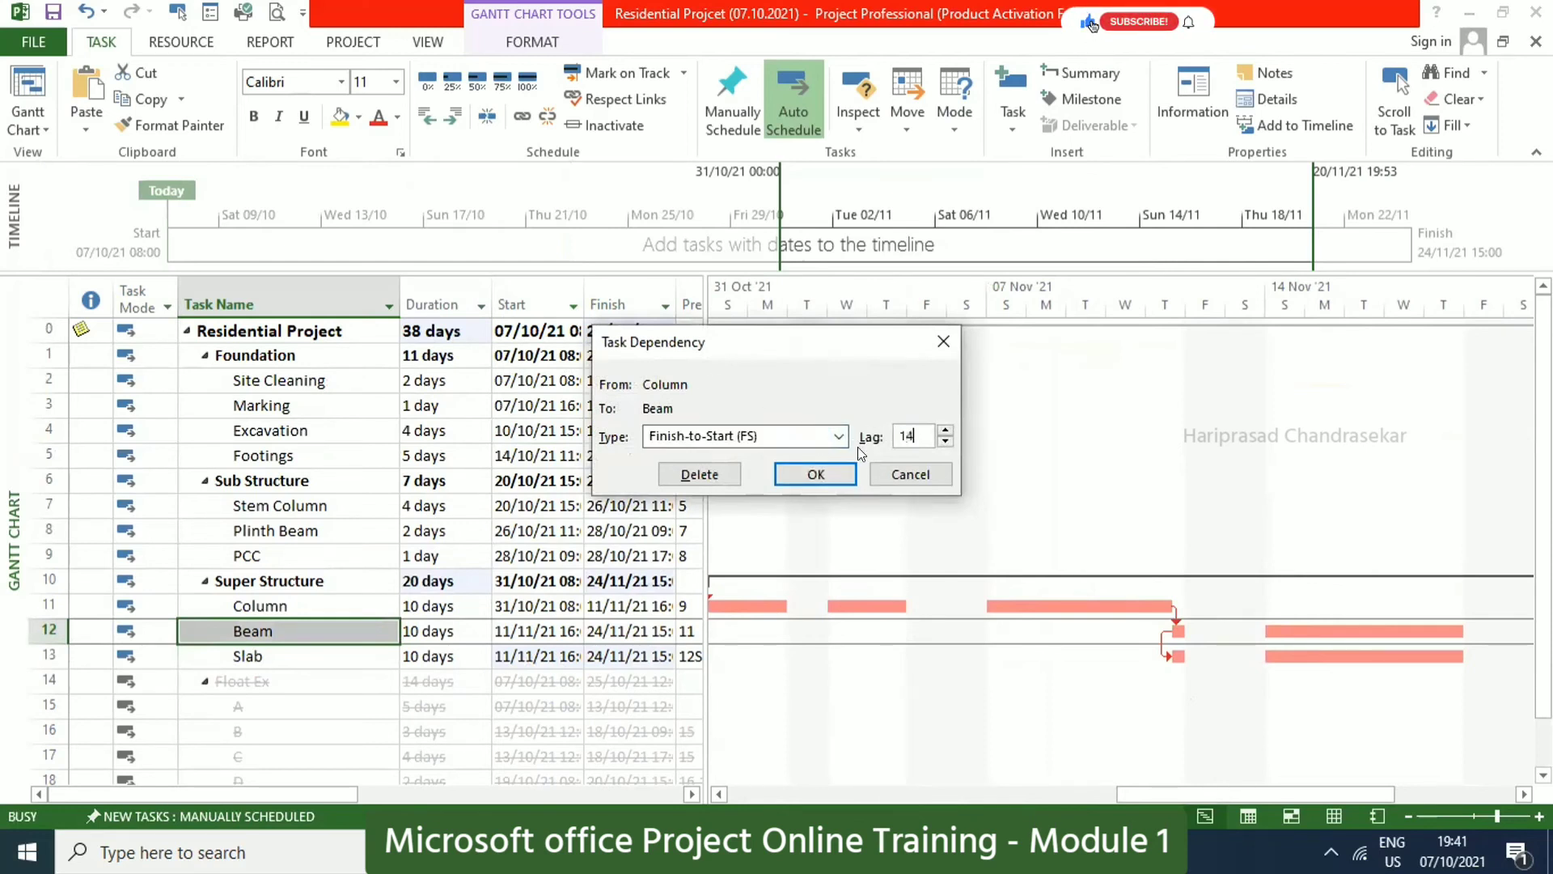
click(825, 472)
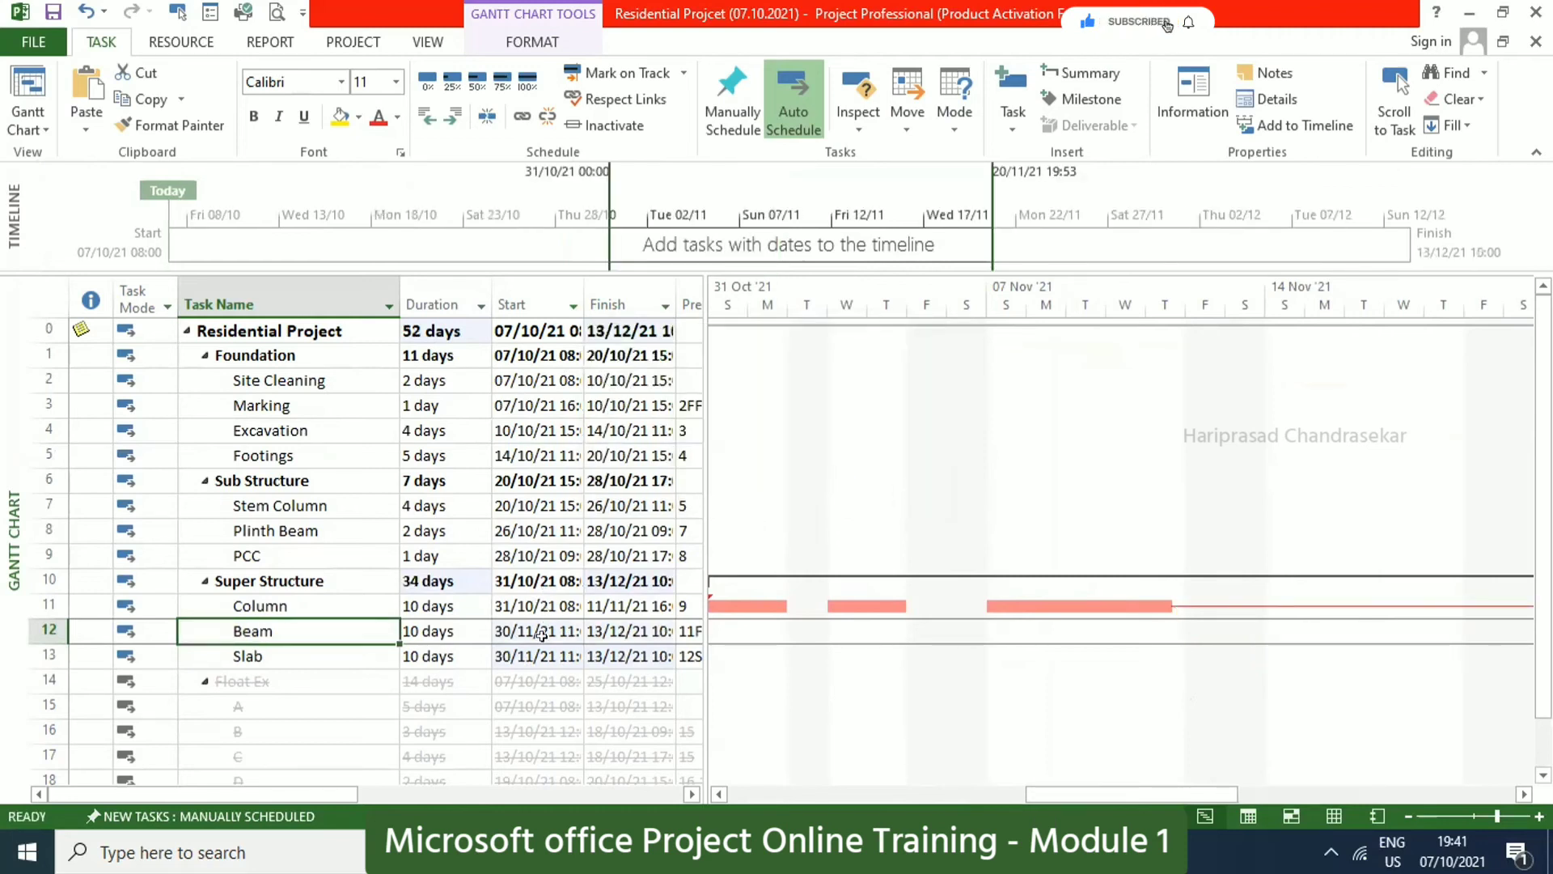
click(692, 794)
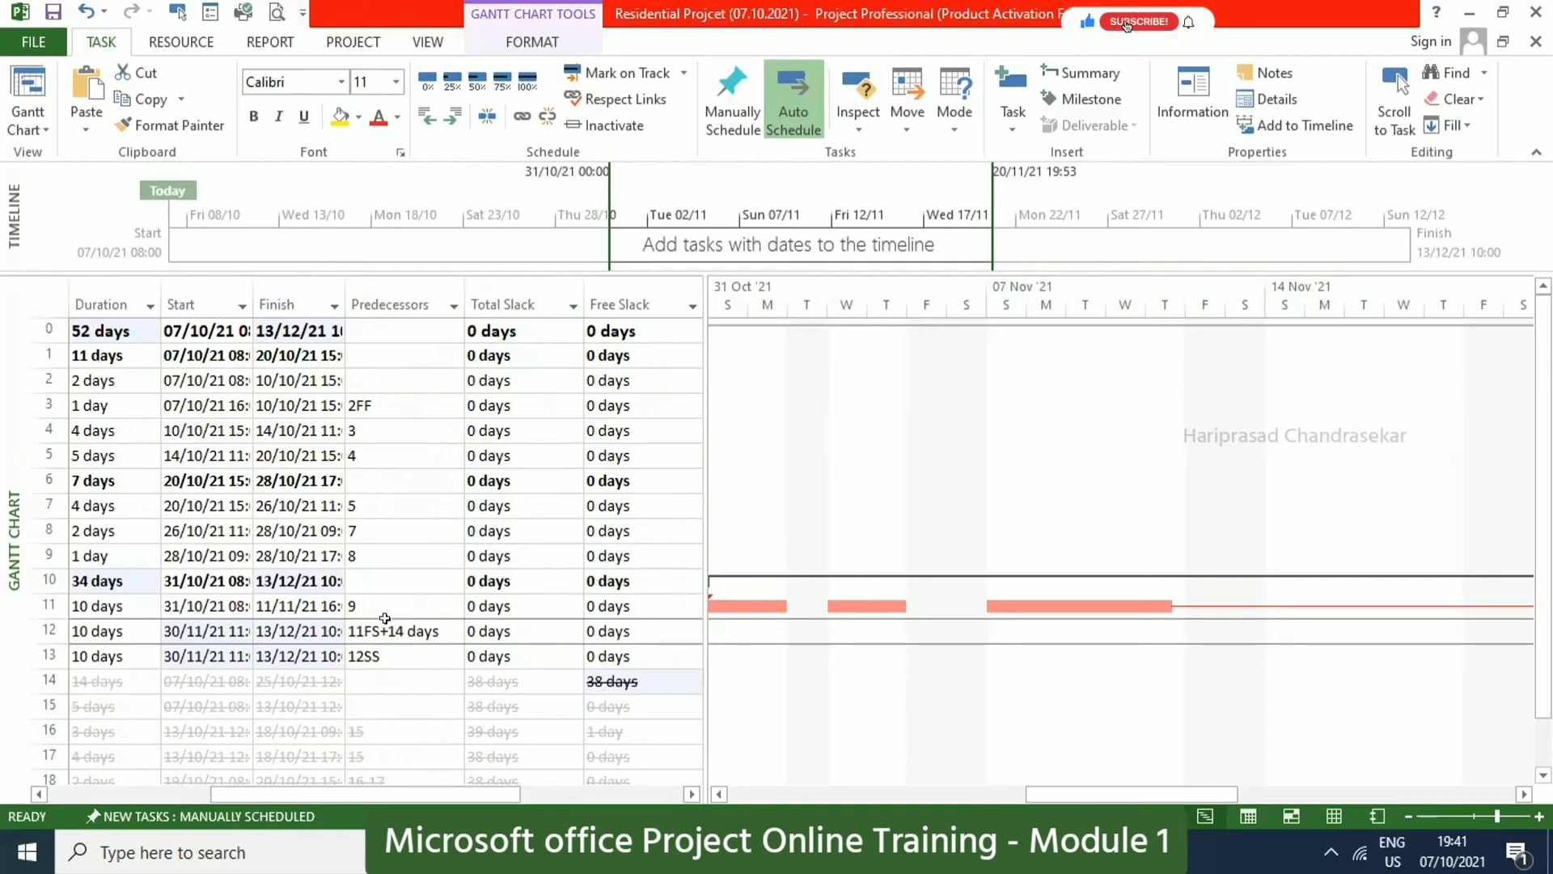
Set a lag of -2 days on the Finish-to-Start link from Excavation to Footings, and check it in the Predecessors column.
drag(486, 794, 391, 773)
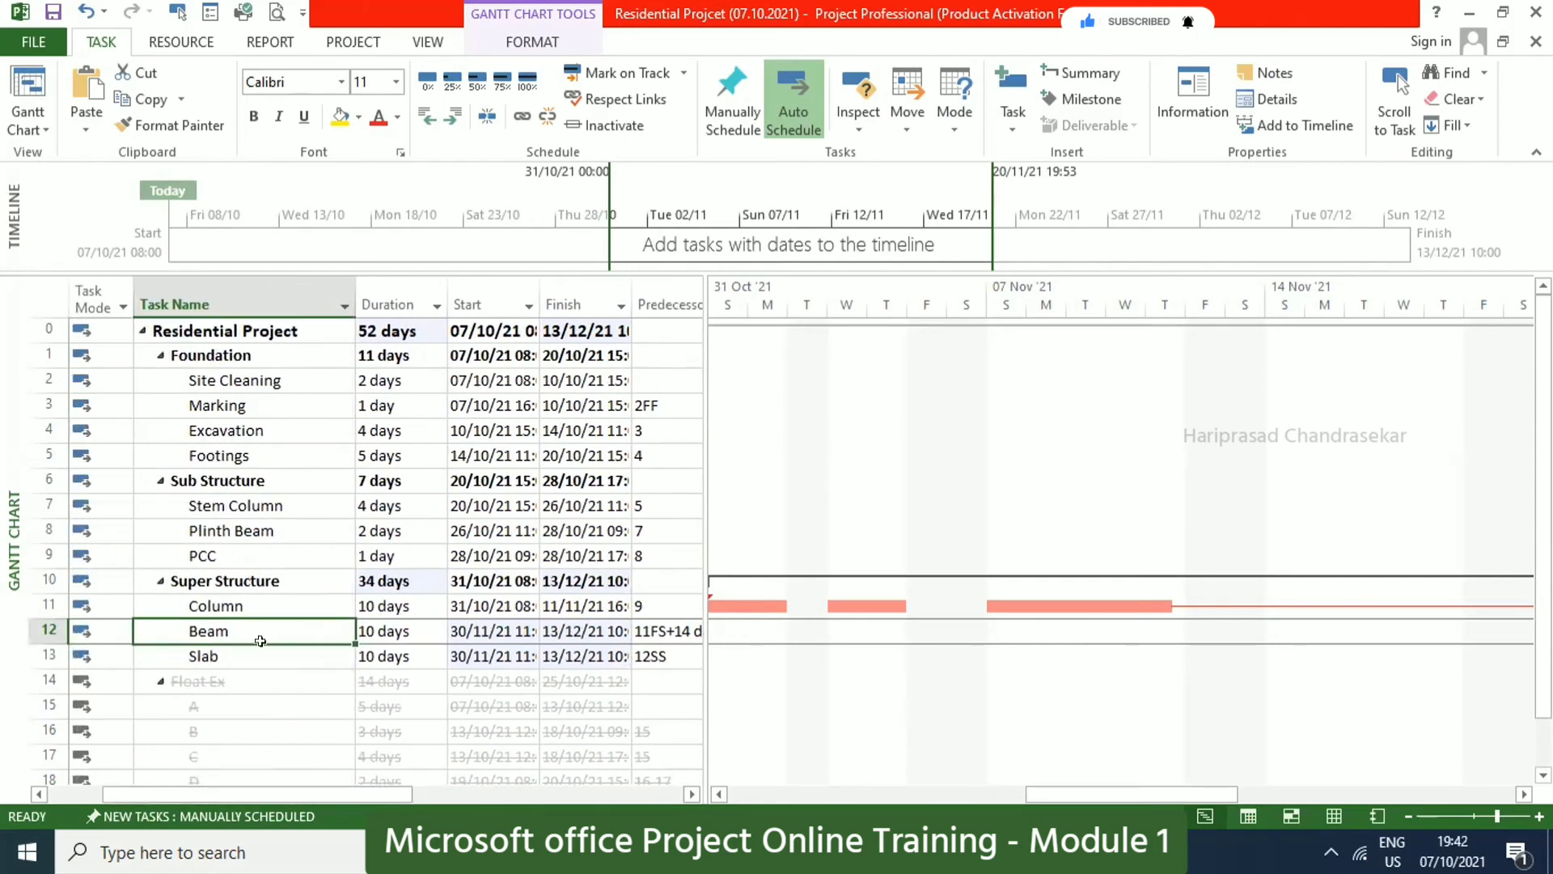
click(273, 437)
click(736, 793)
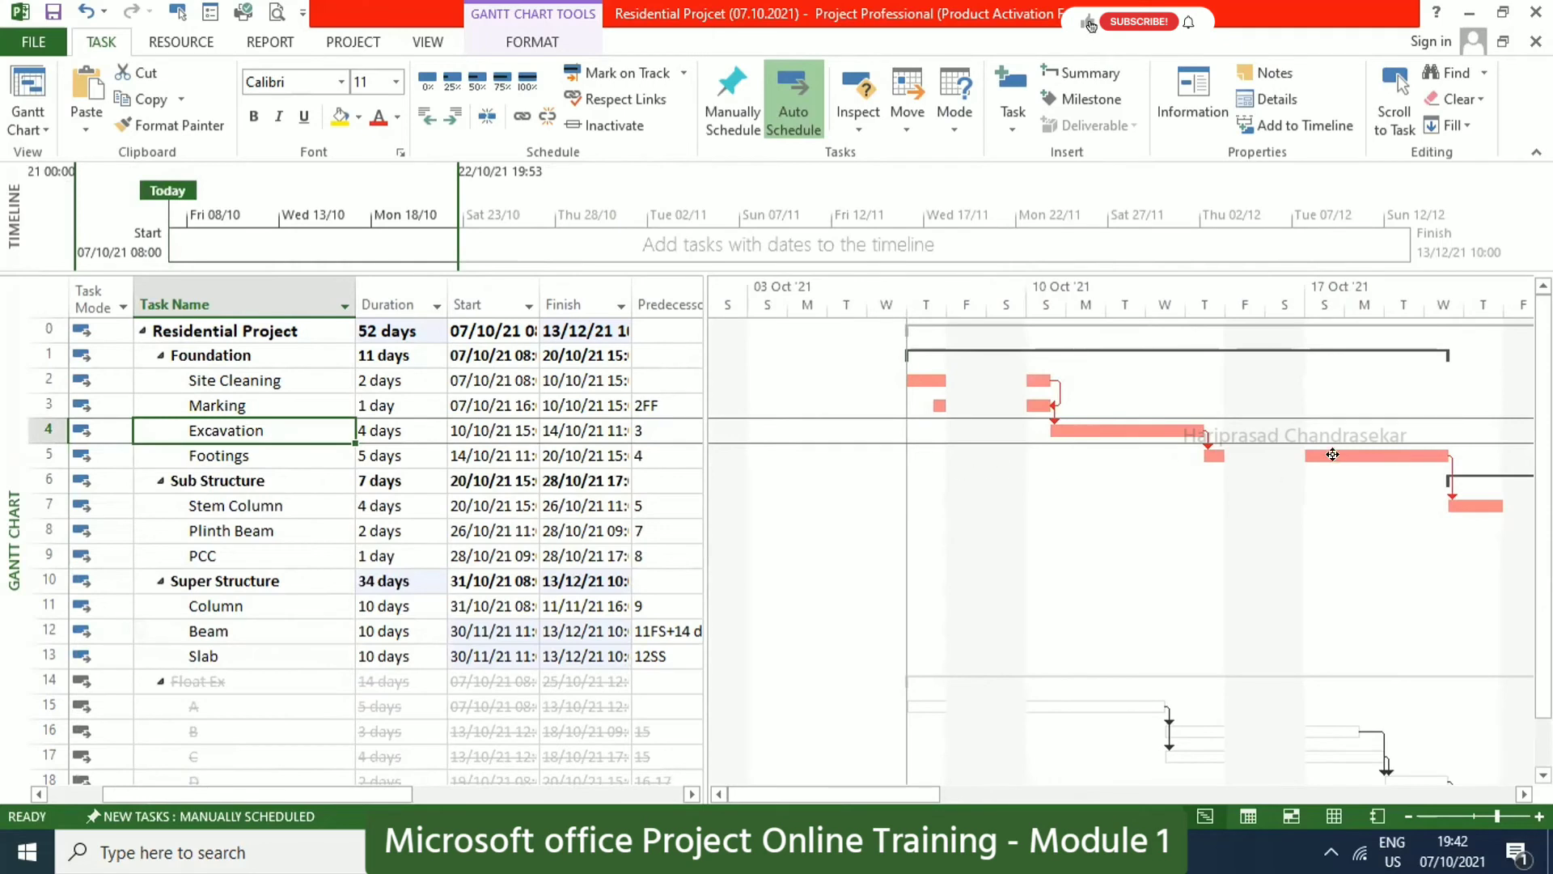
double_click(1204, 437)
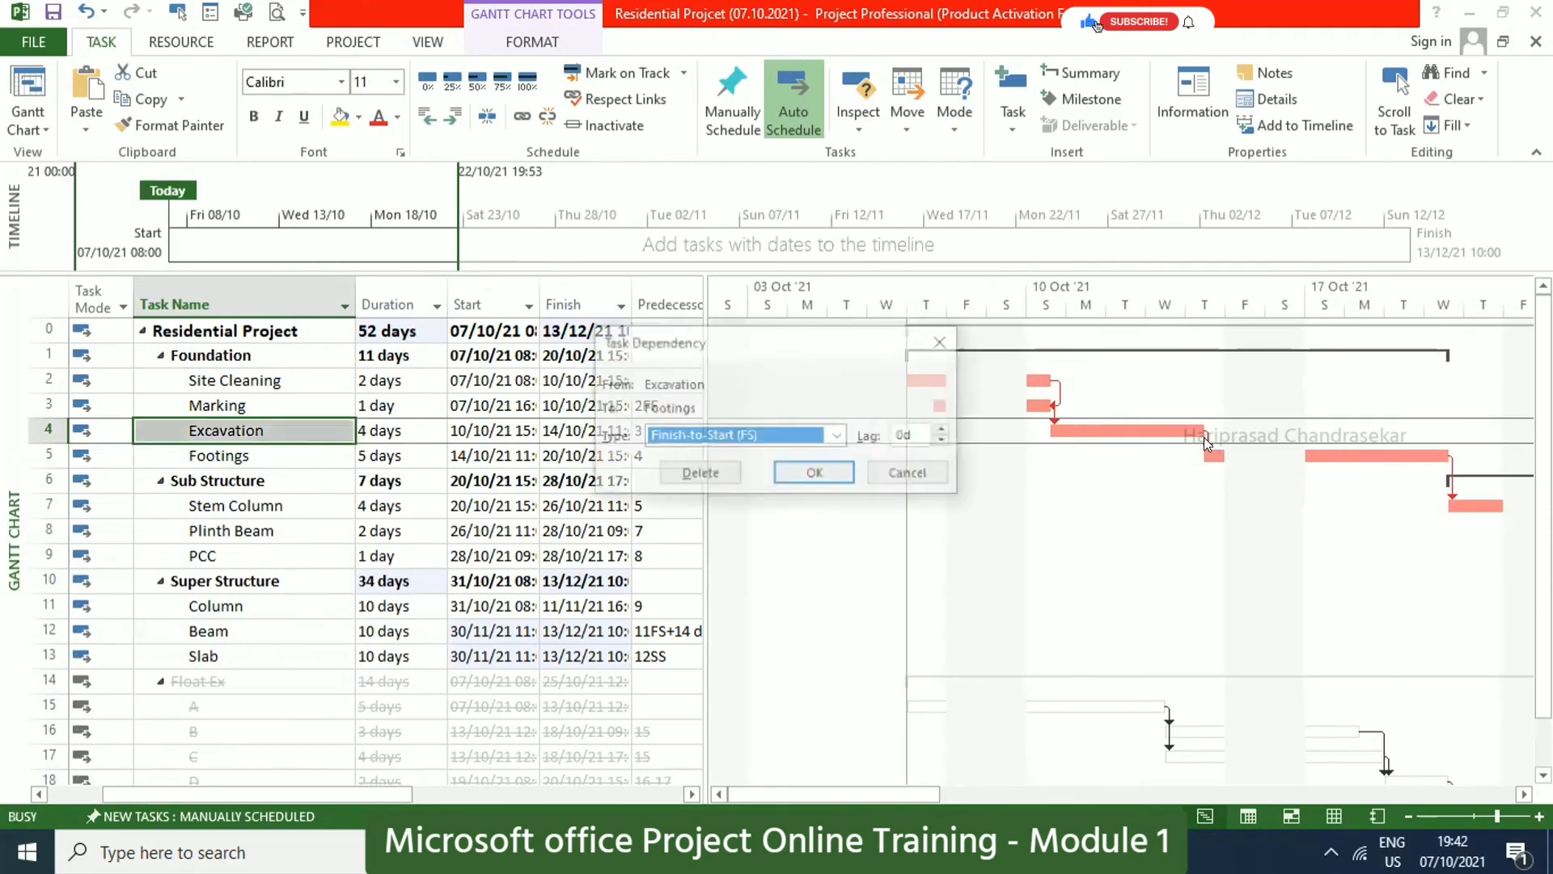
click(903, 436)
text(-2)
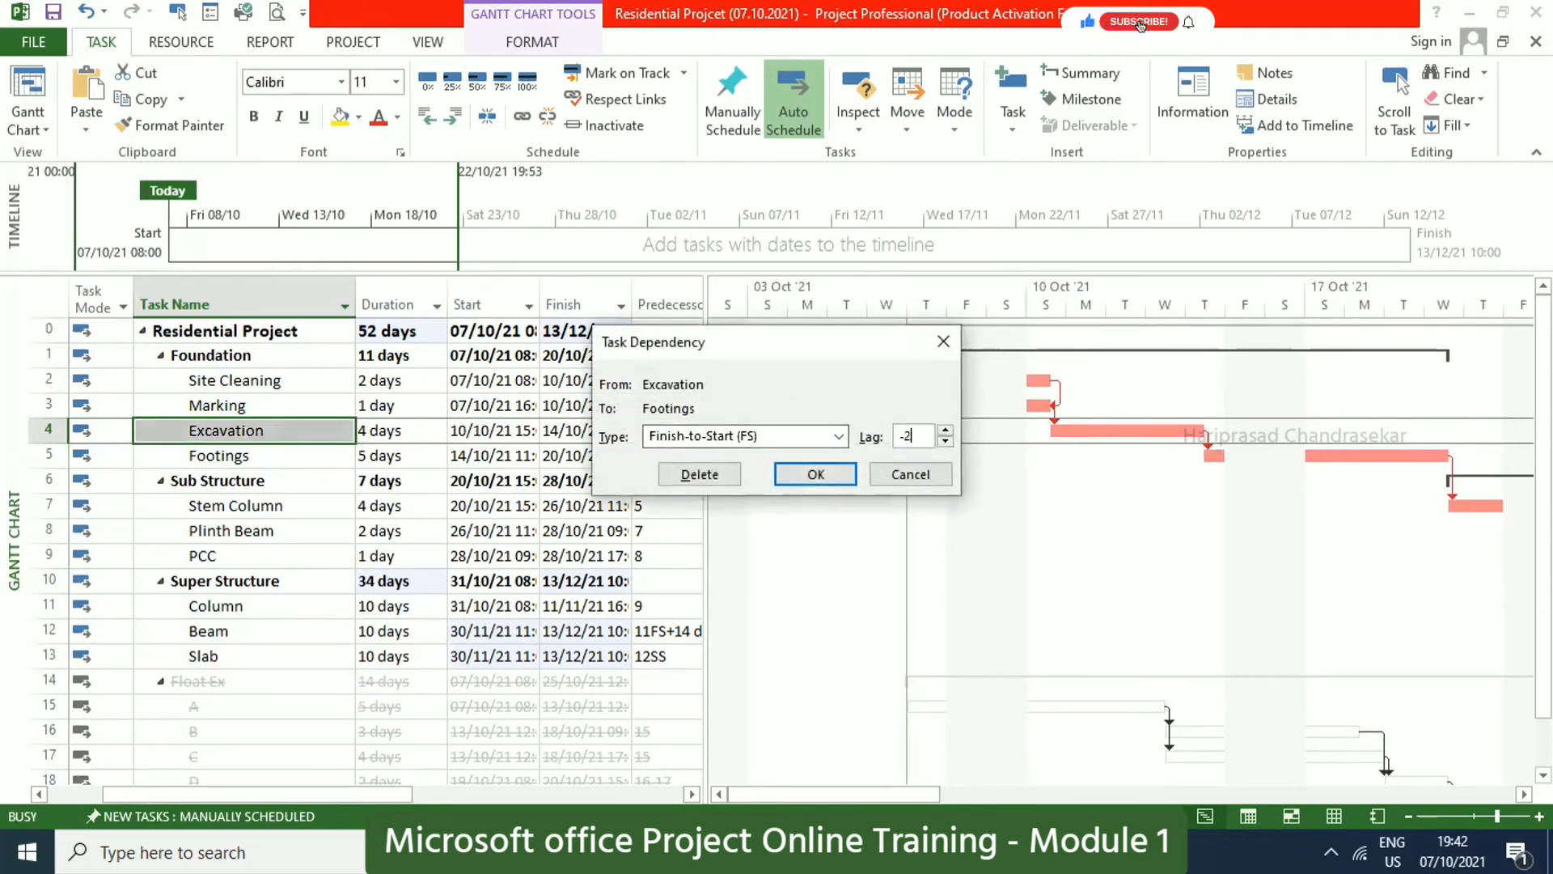
click(816, 474)
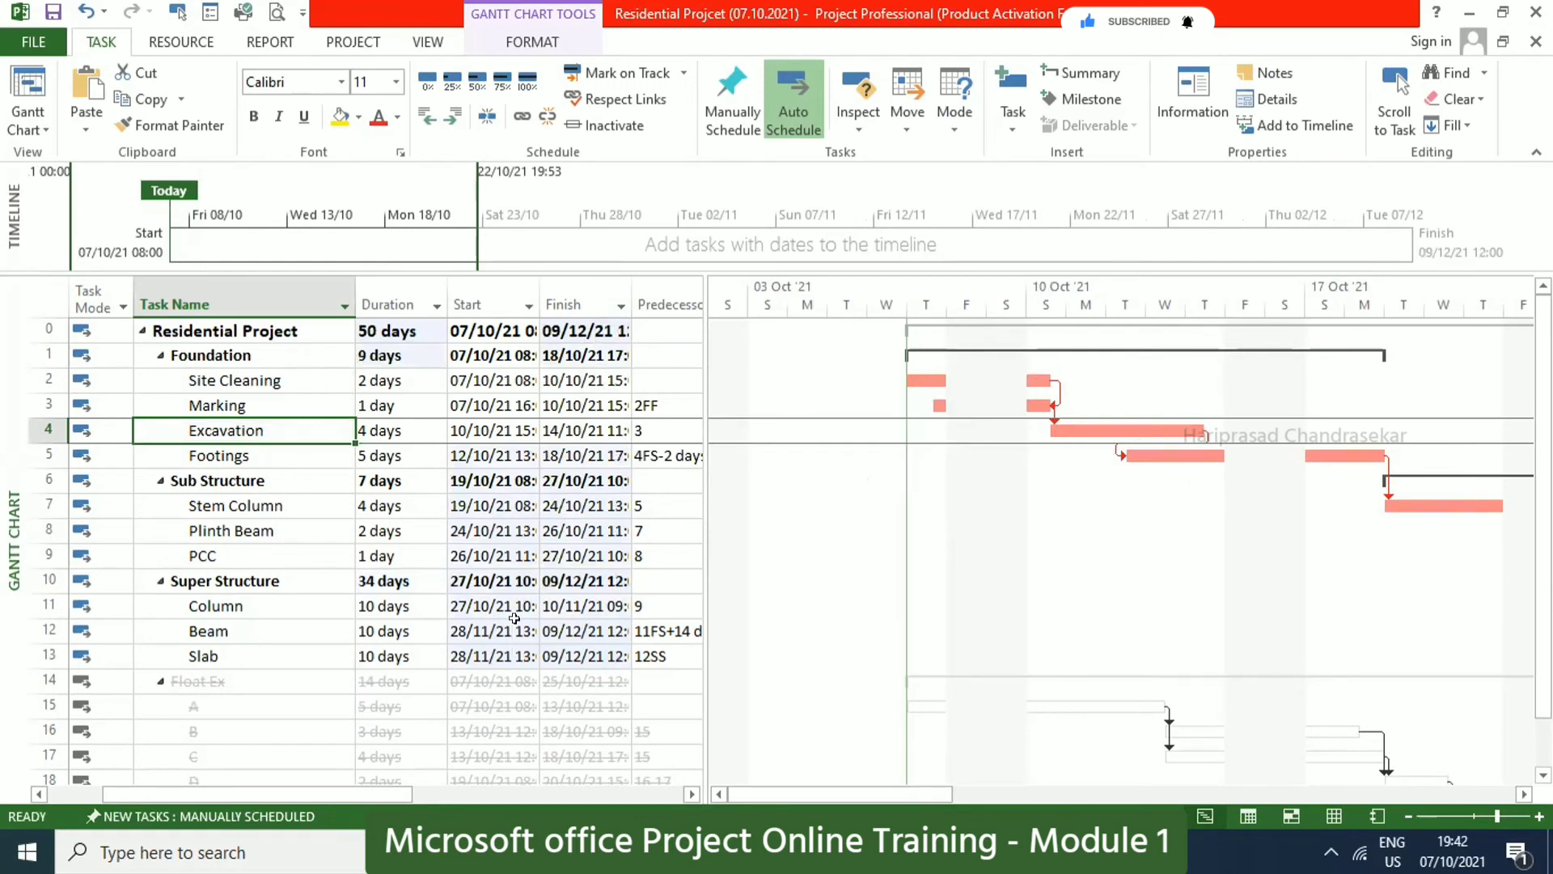
click(673, 784)
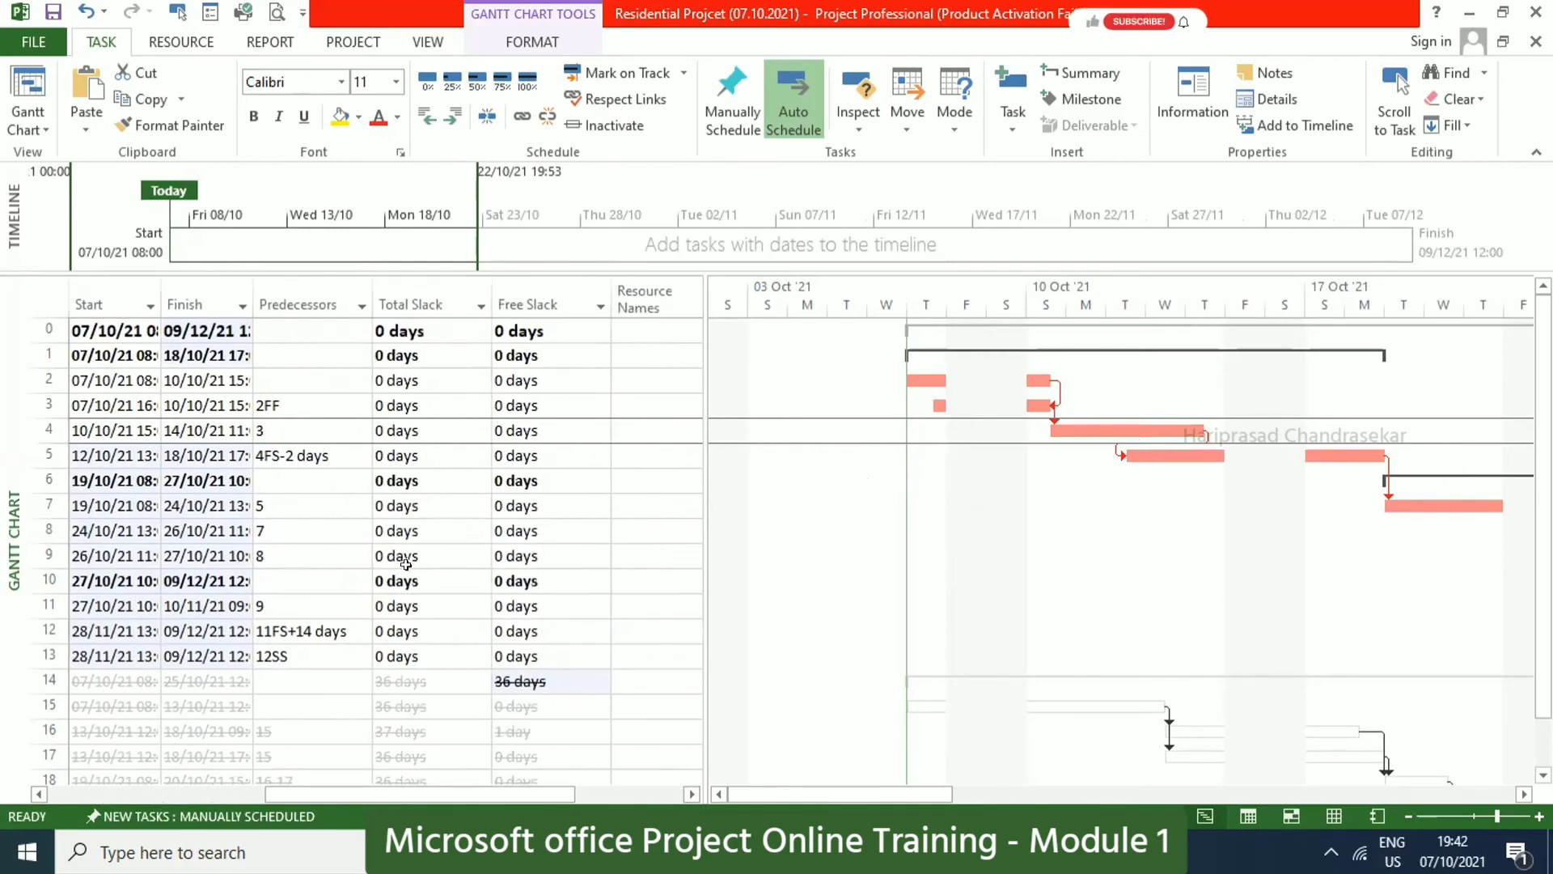
click(298, 455)
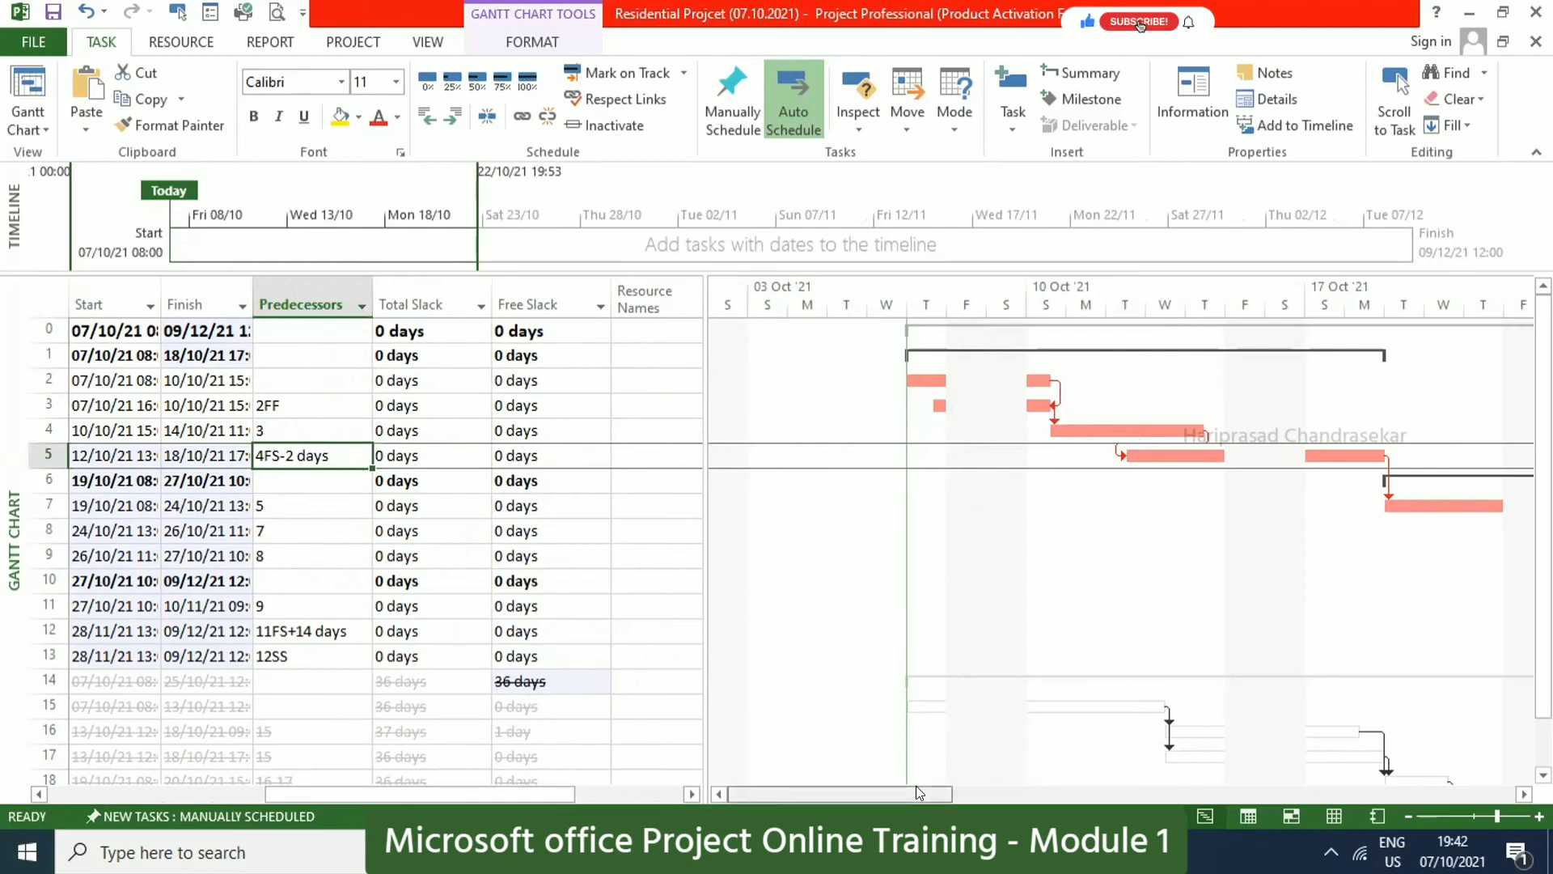
Try a 40% lead on the Stem Column task by entering 5FS-40% as its predecessor, and undo the change.
click(1056, 511)
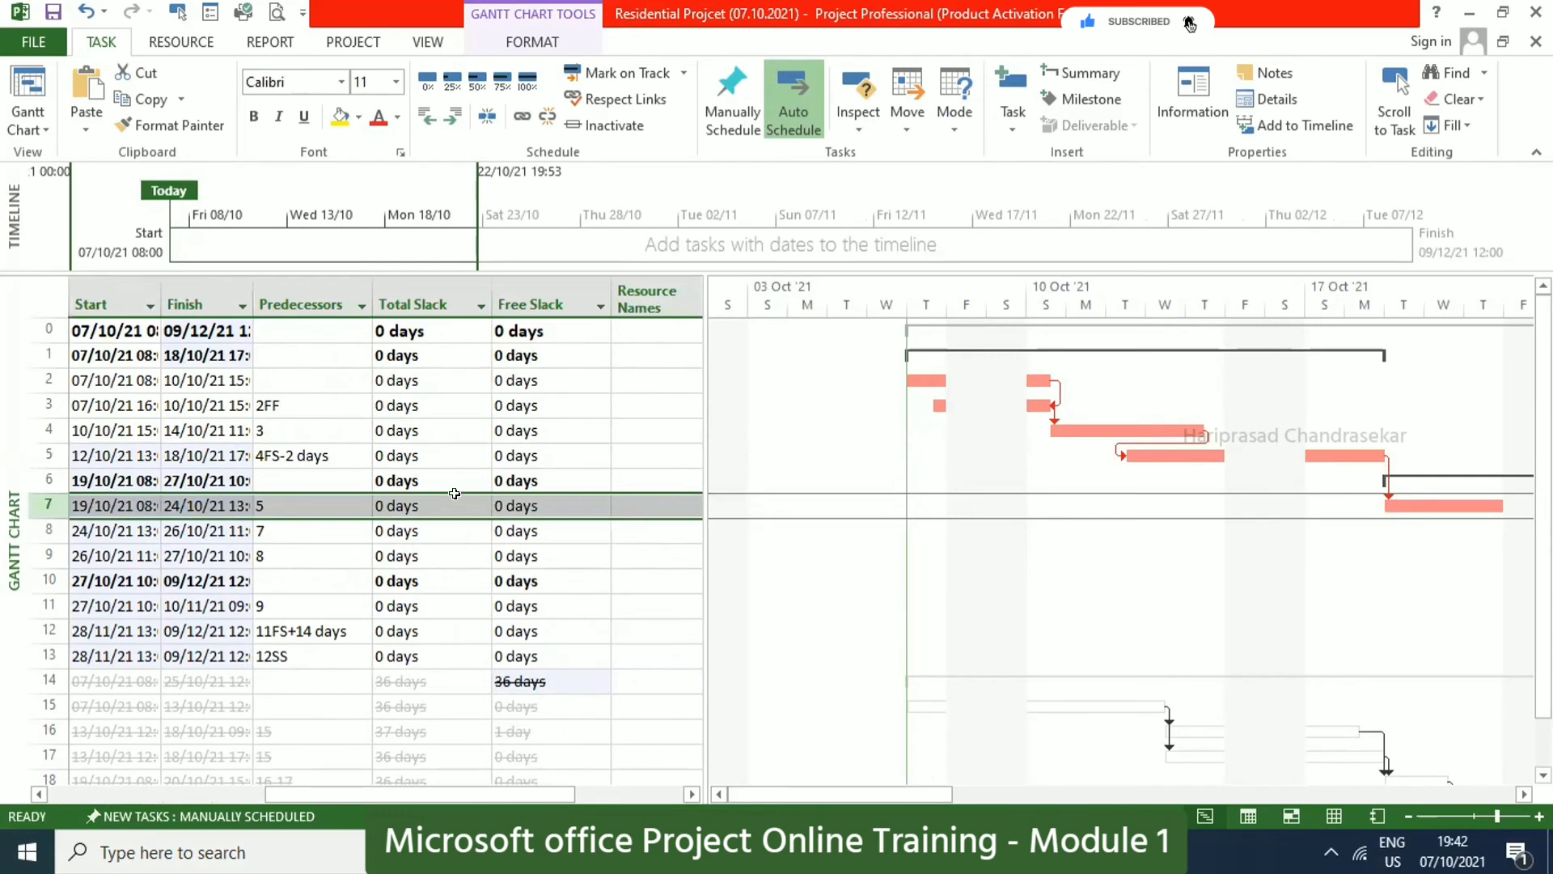
click(320, 505)
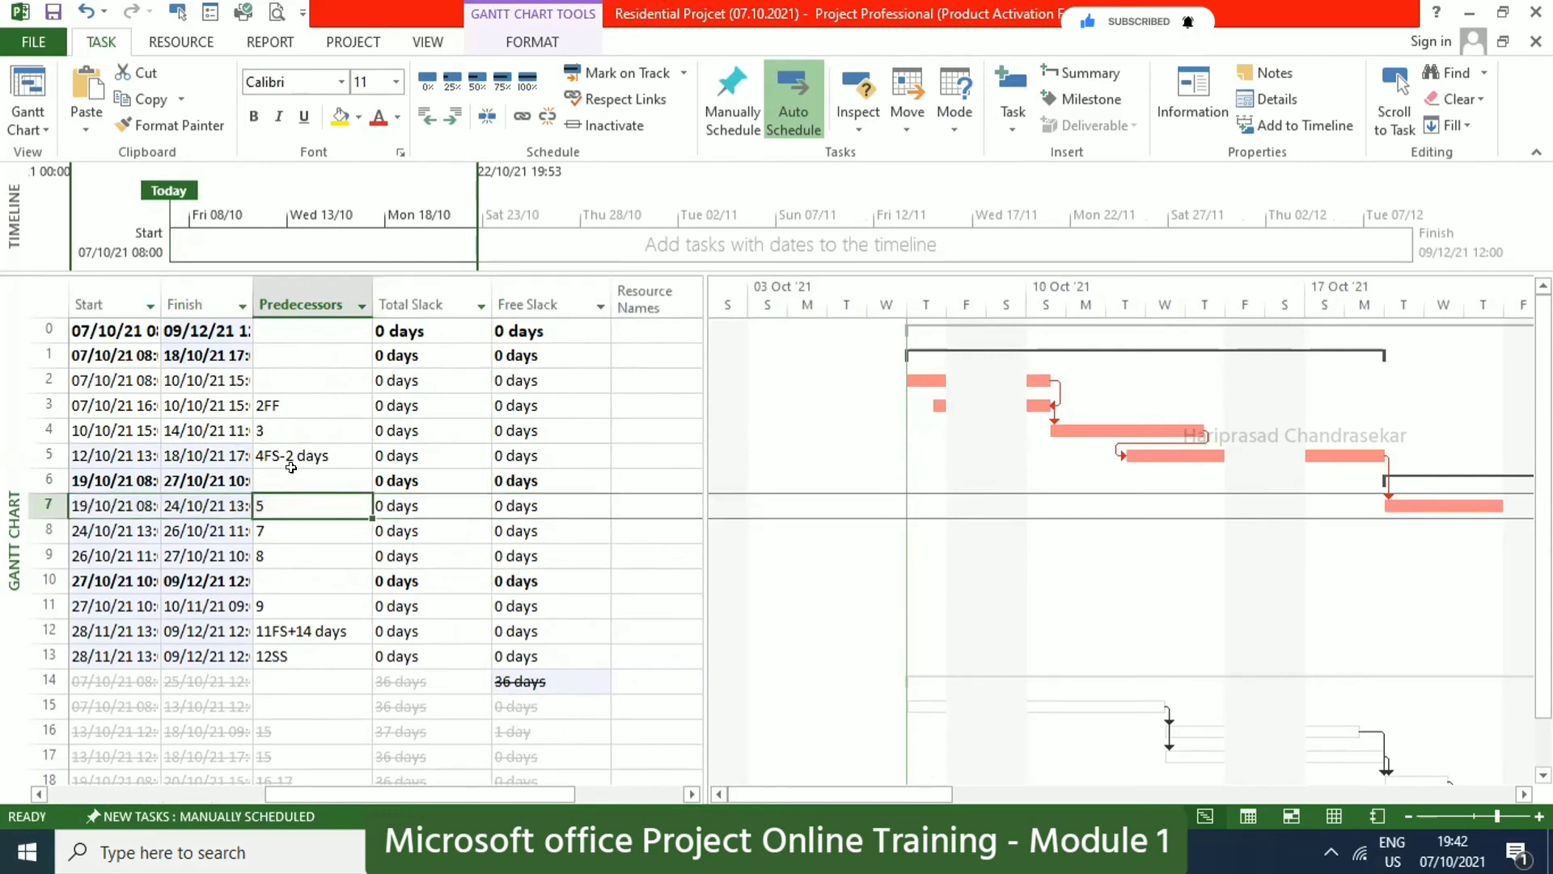
key(F2)
text(fs-40%)
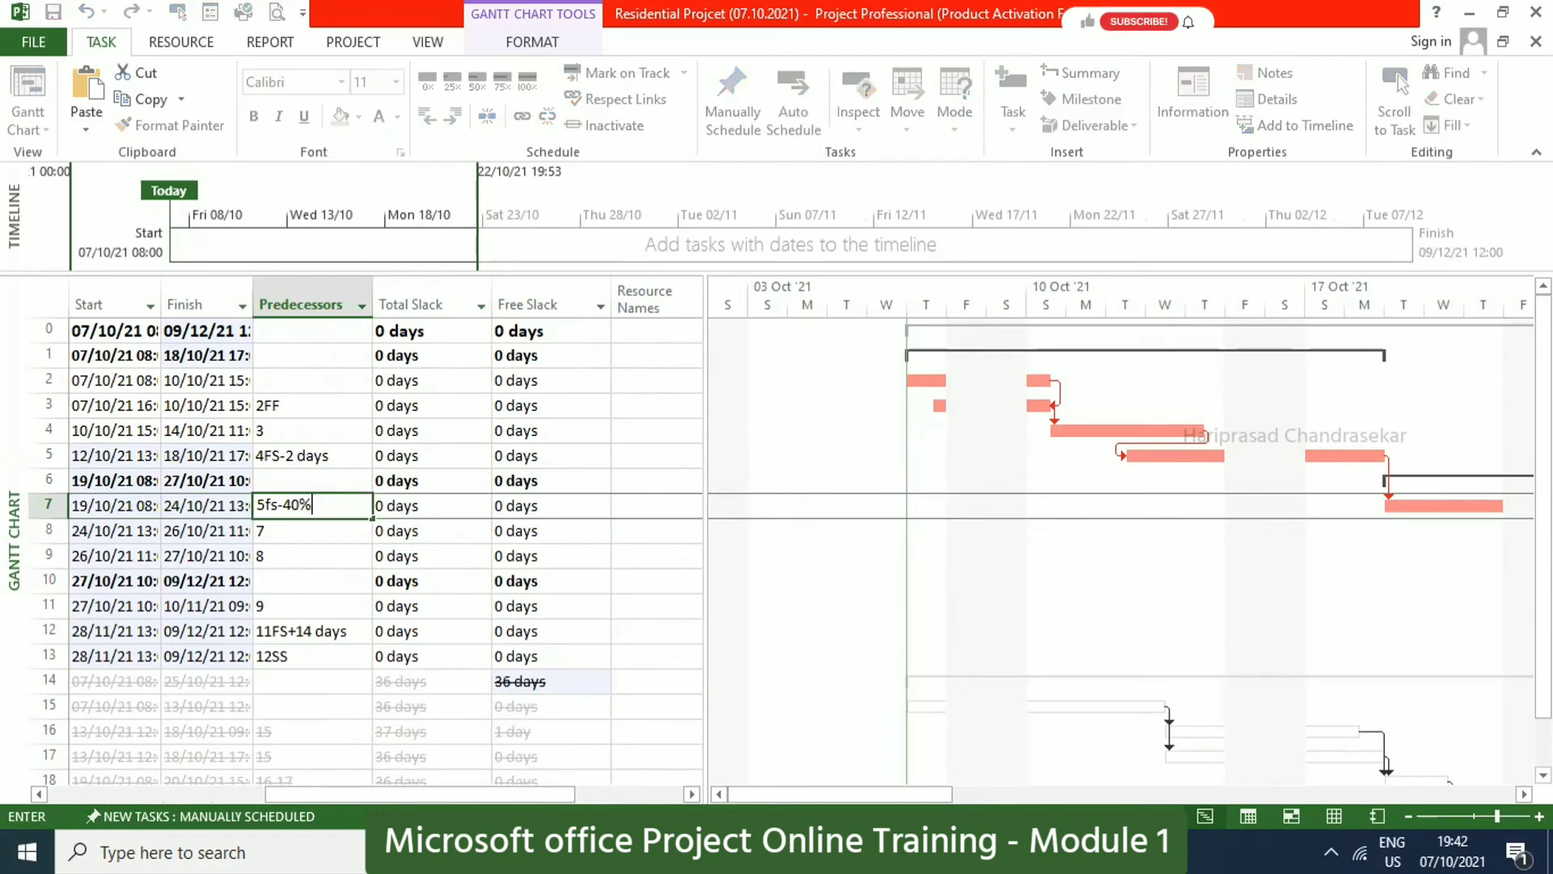
key(Return)
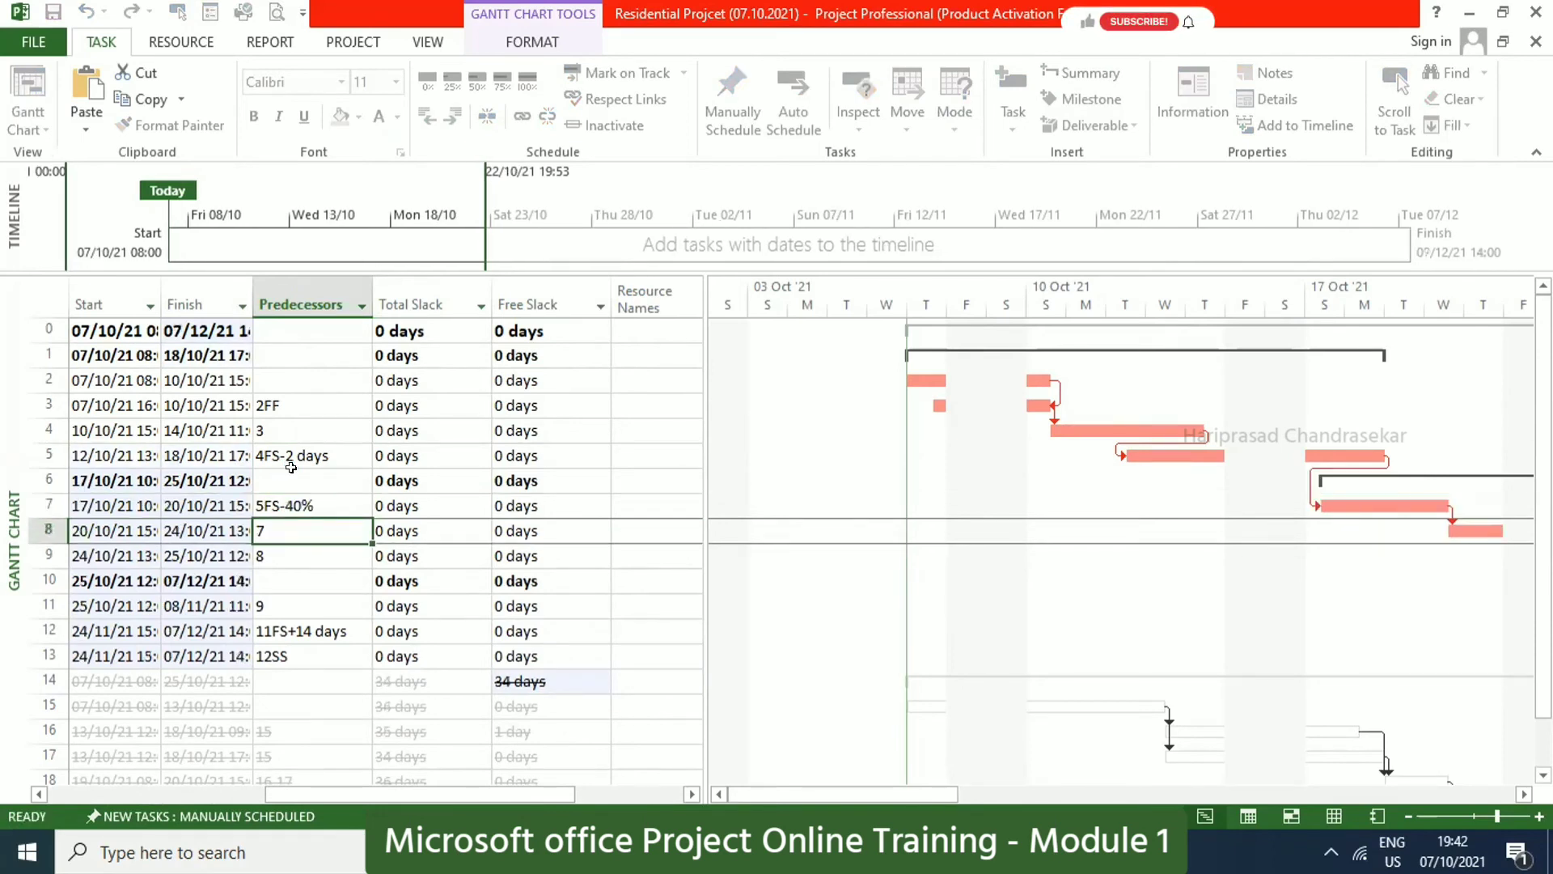
key(Up)
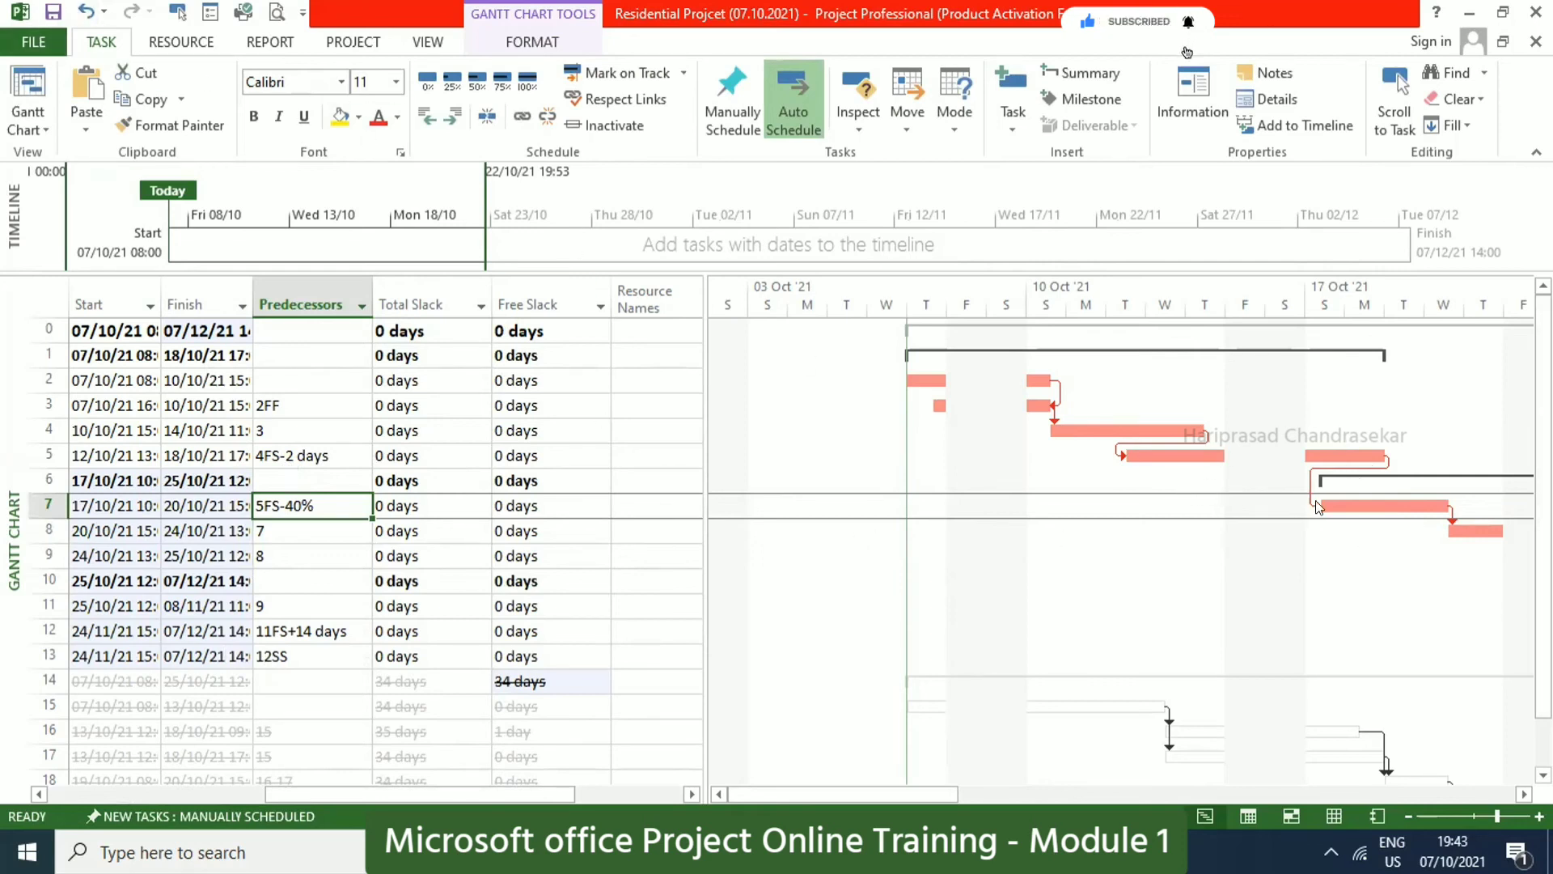
click(1524, 794)
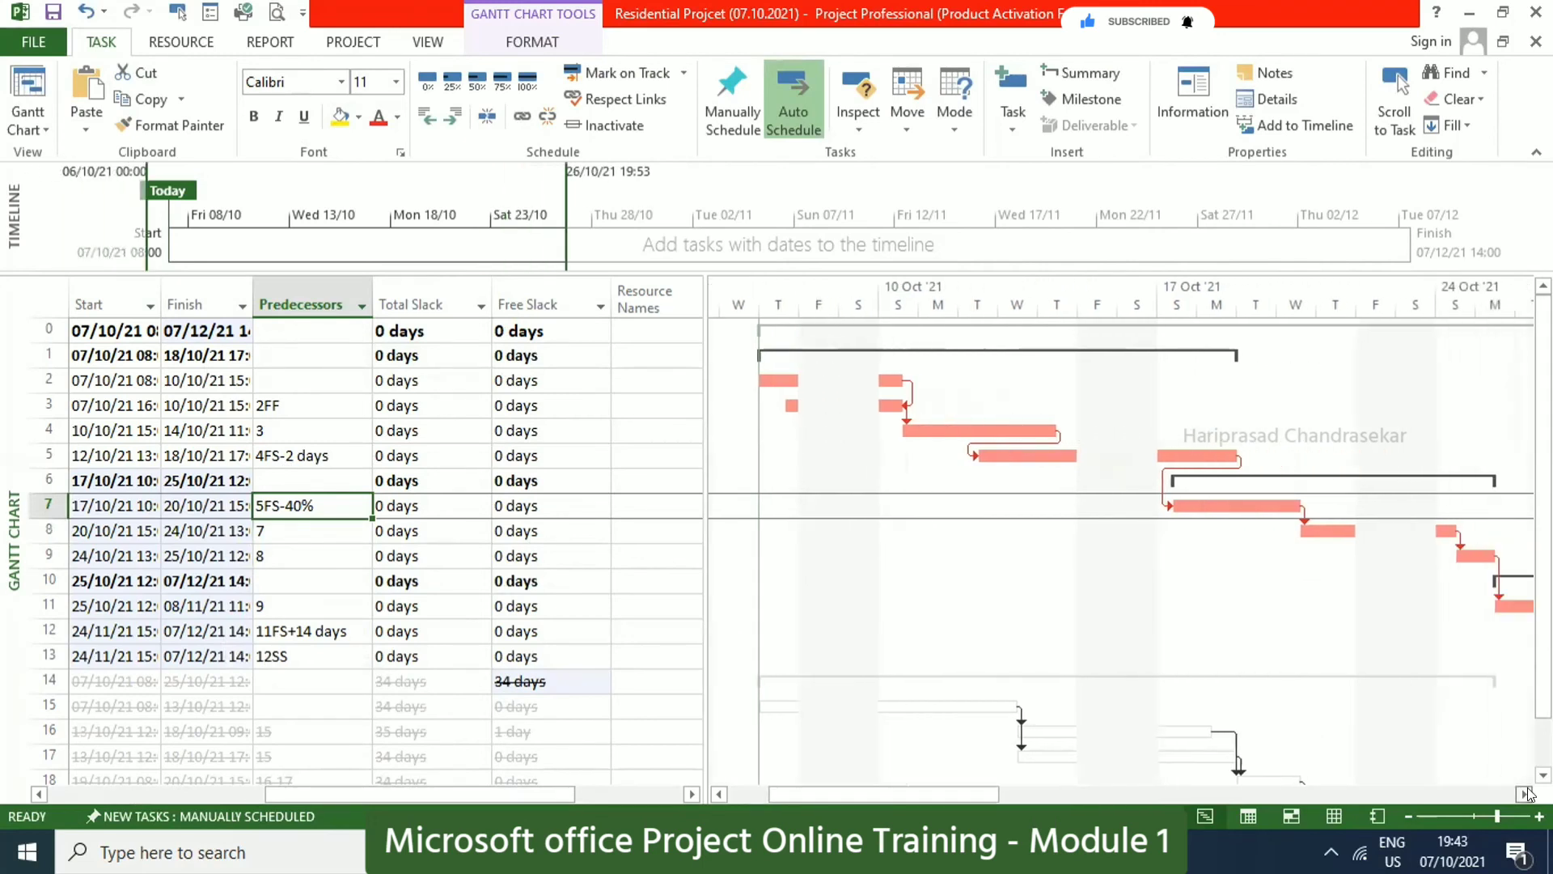
click(87, 10)
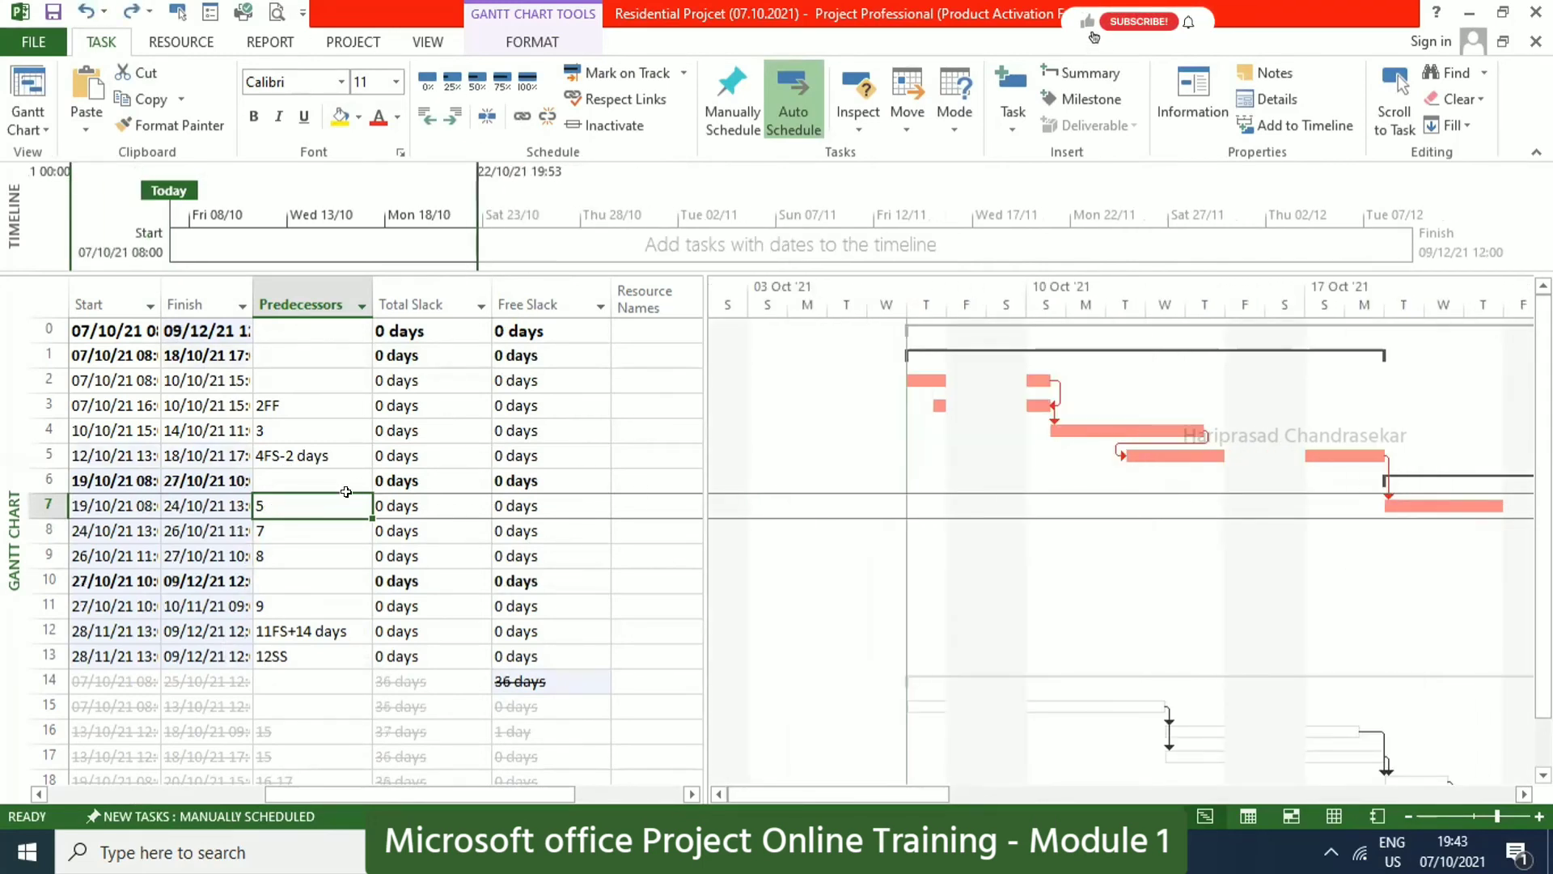
Set the Stem Column task's predecessor to 5FS-40%.
text(5fs-40)
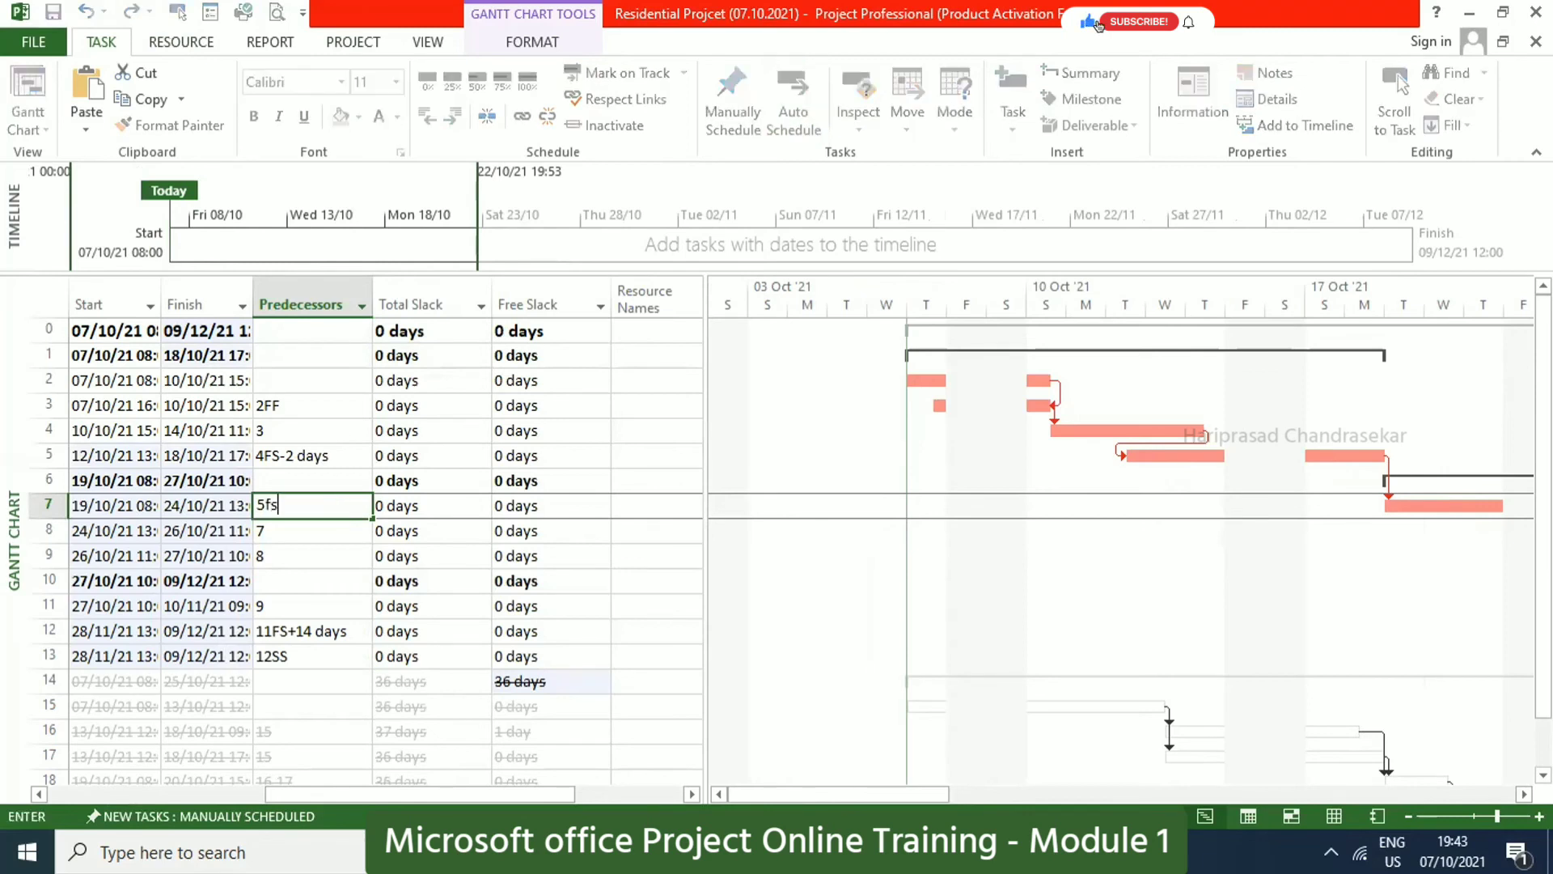
text(%)
key(Return)
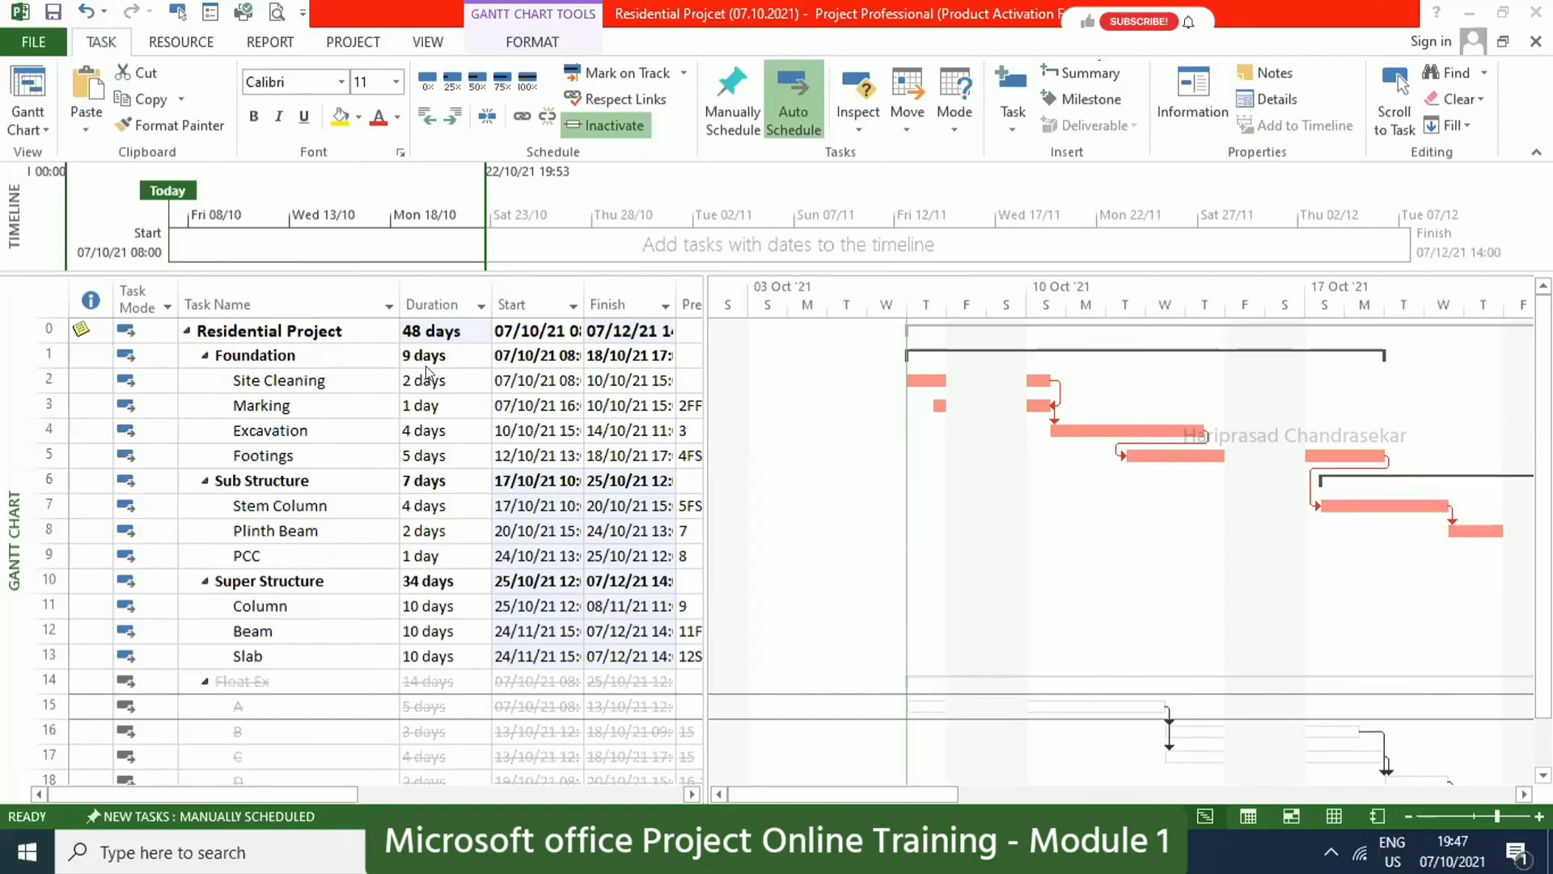
Show outline numbers in front of the task names.
click(293, 378)
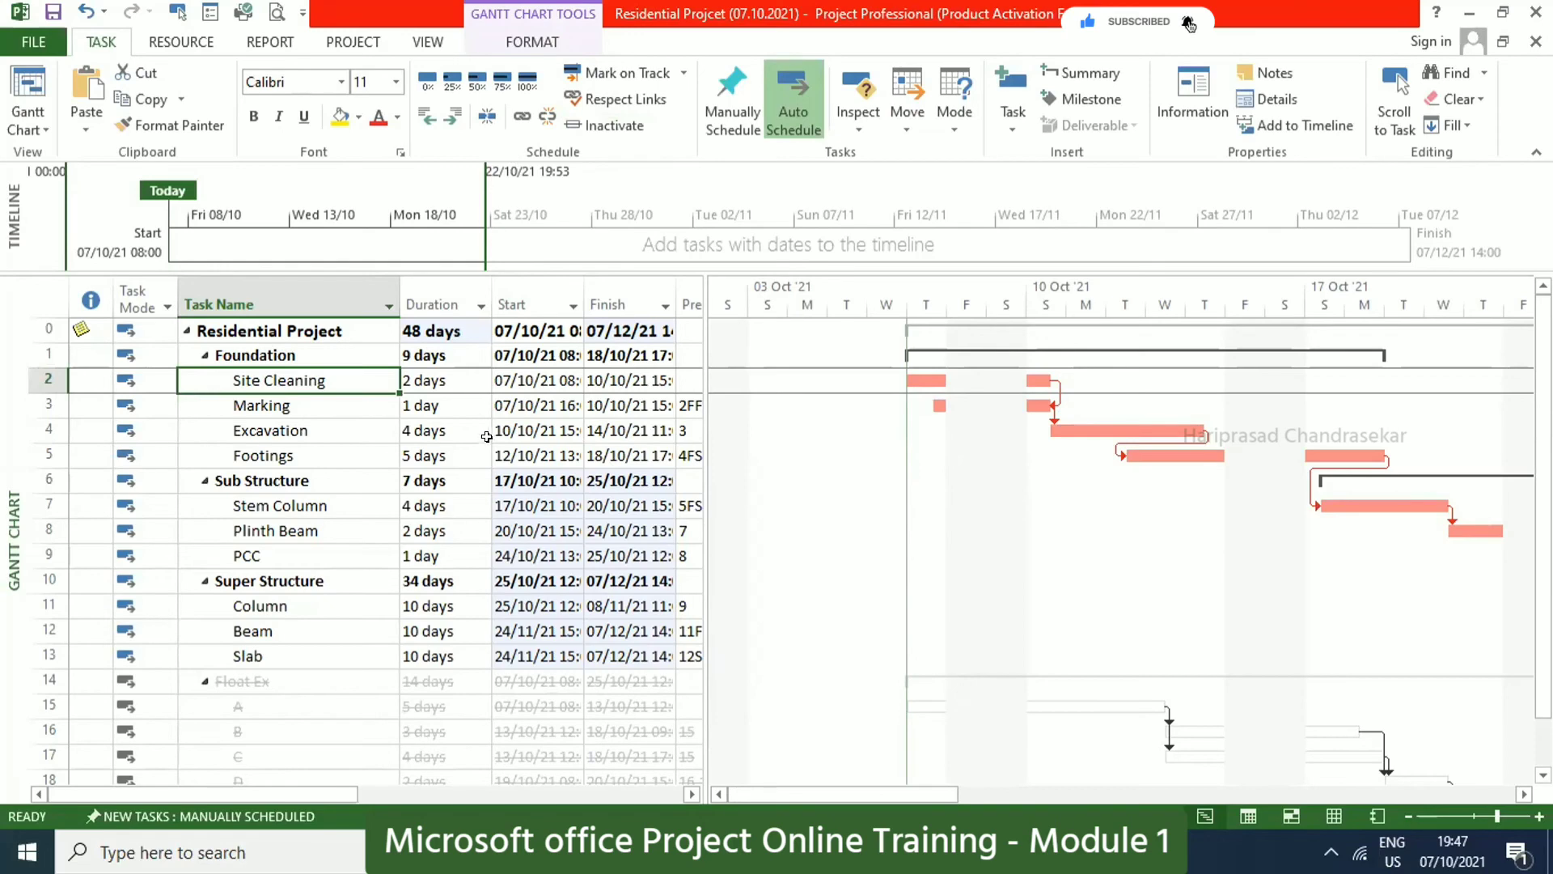
scroll(486, 437, down, 1)
scroll(494, 433, up, 1)
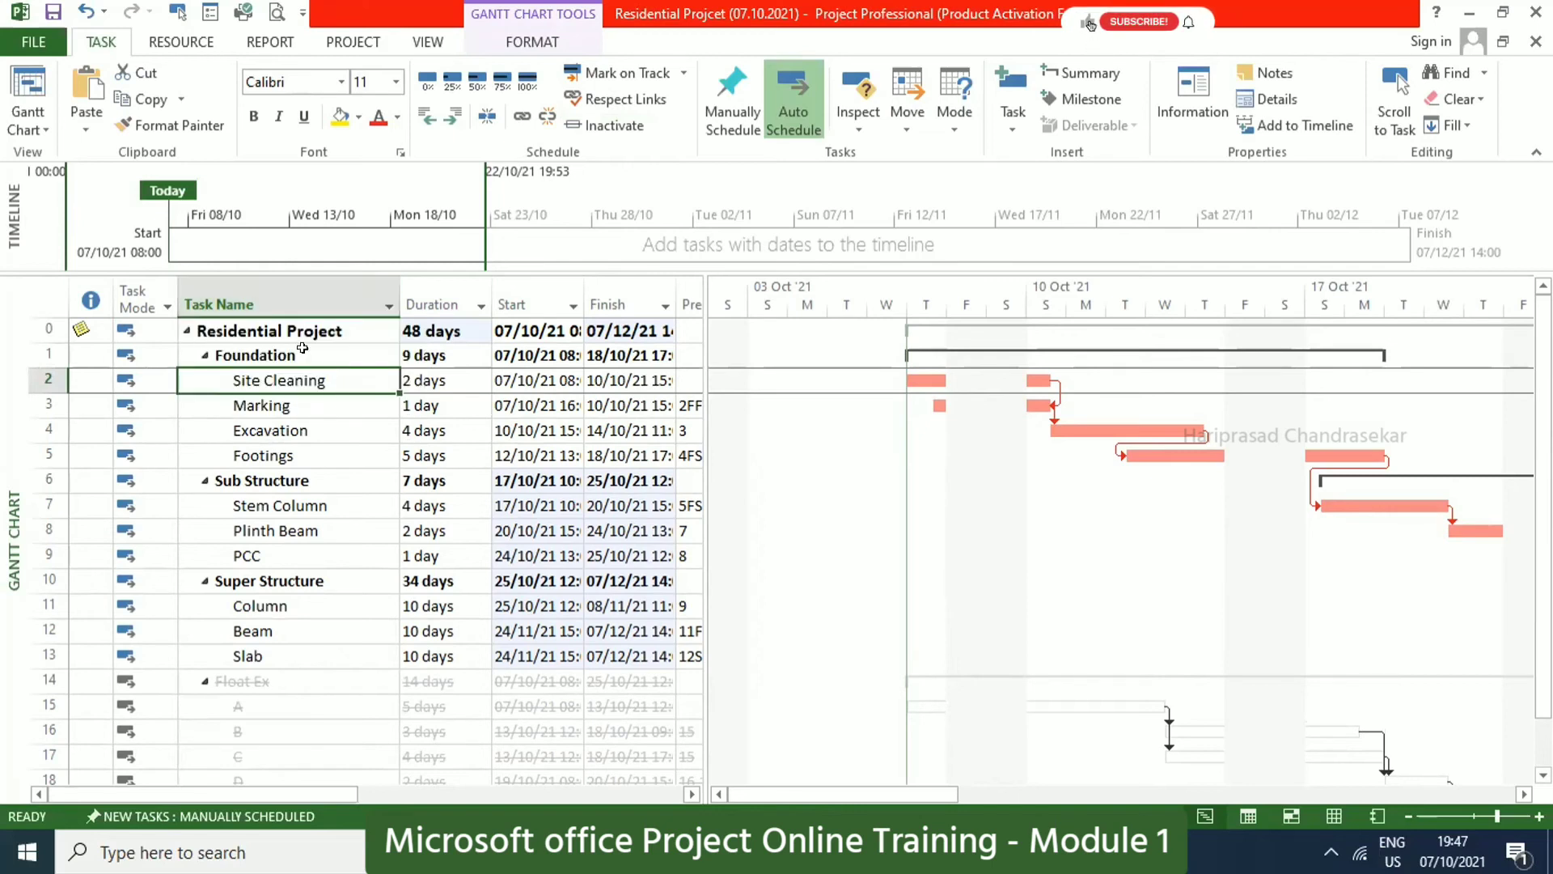
click(518, 48)
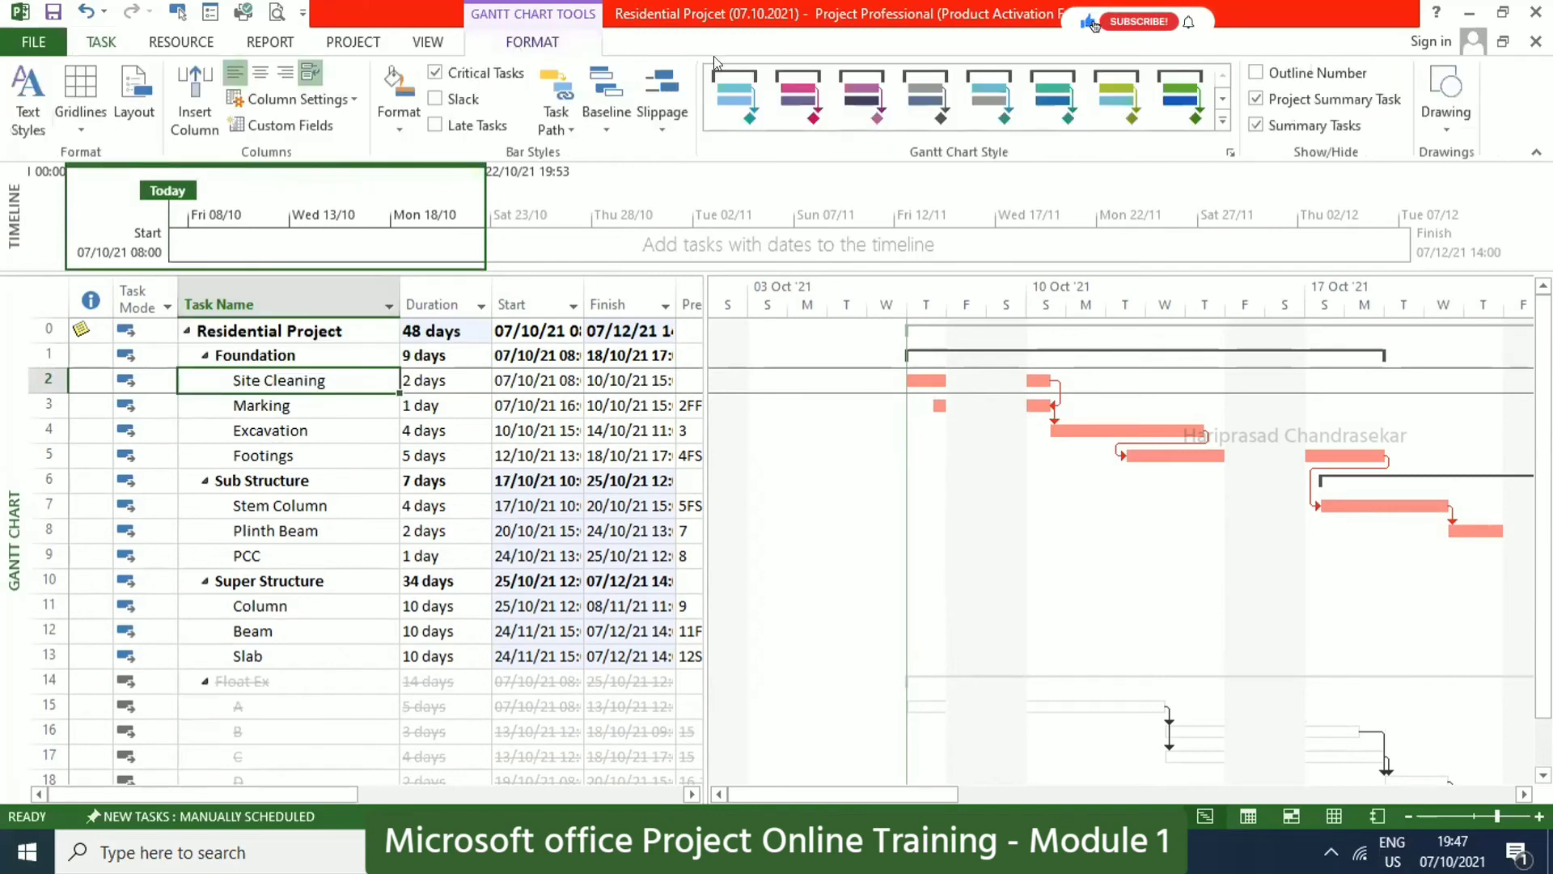
click(1257, 72)
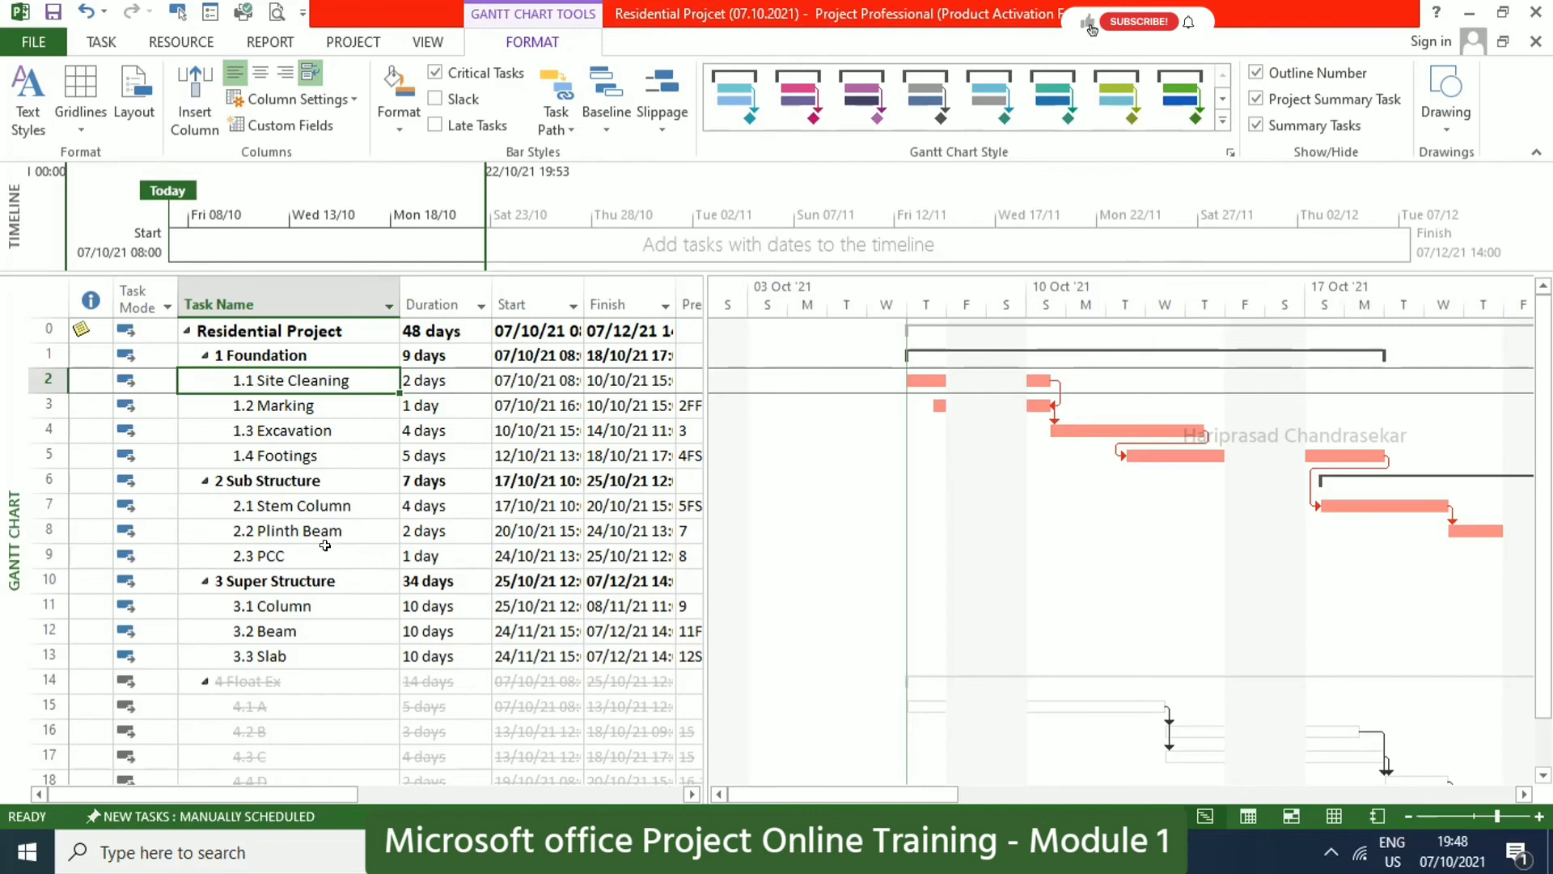
click(290, 530)
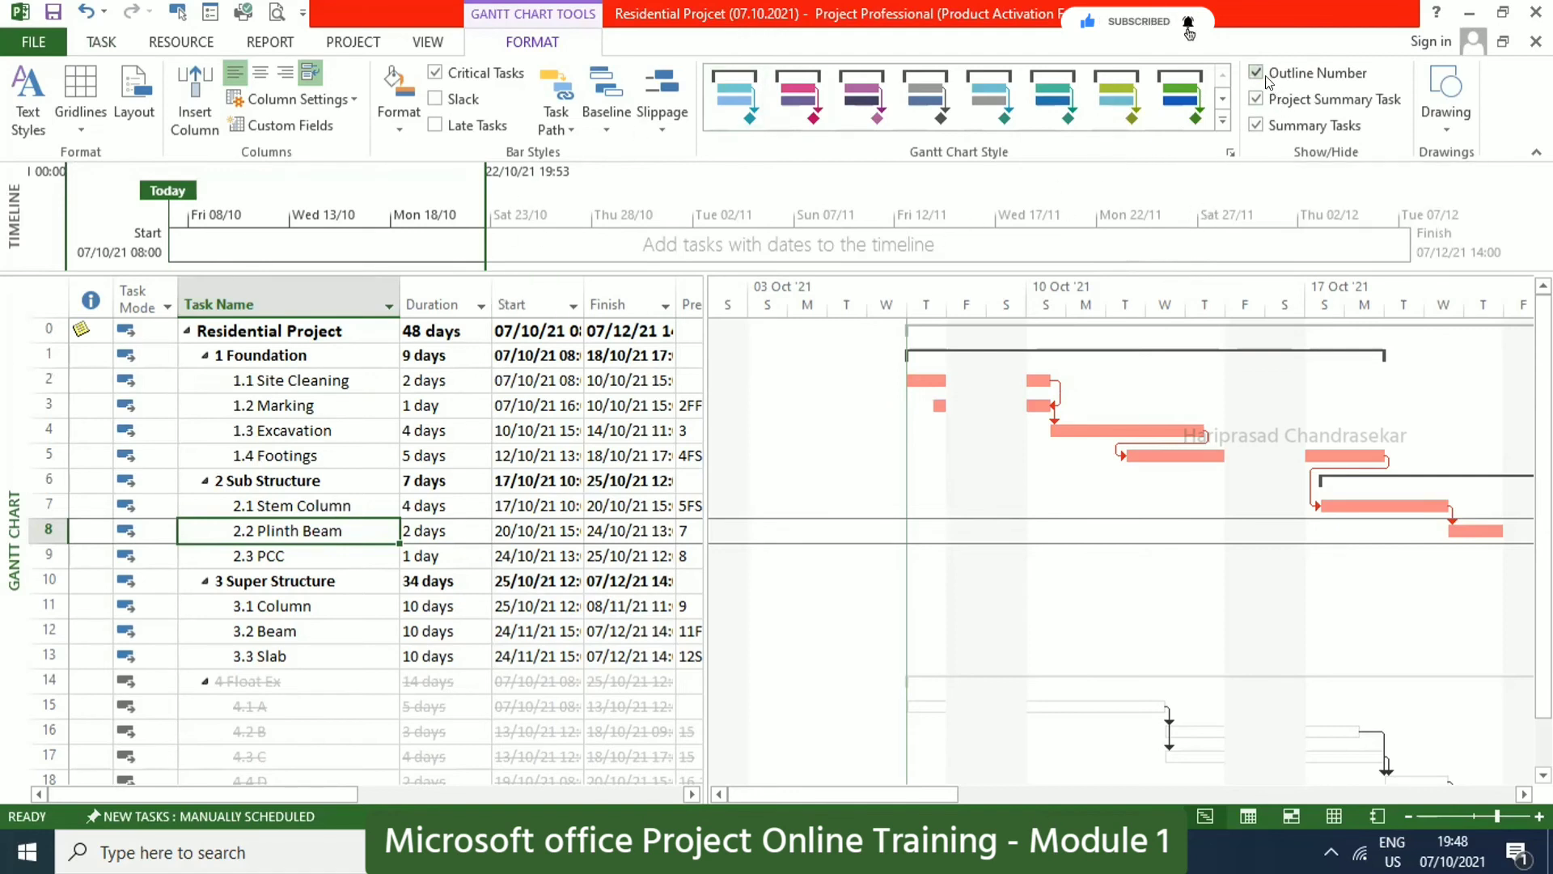
Insert a narrow WBS column before the Task Name column and hide the outline numbers in the task names.
right_click(224, 304)
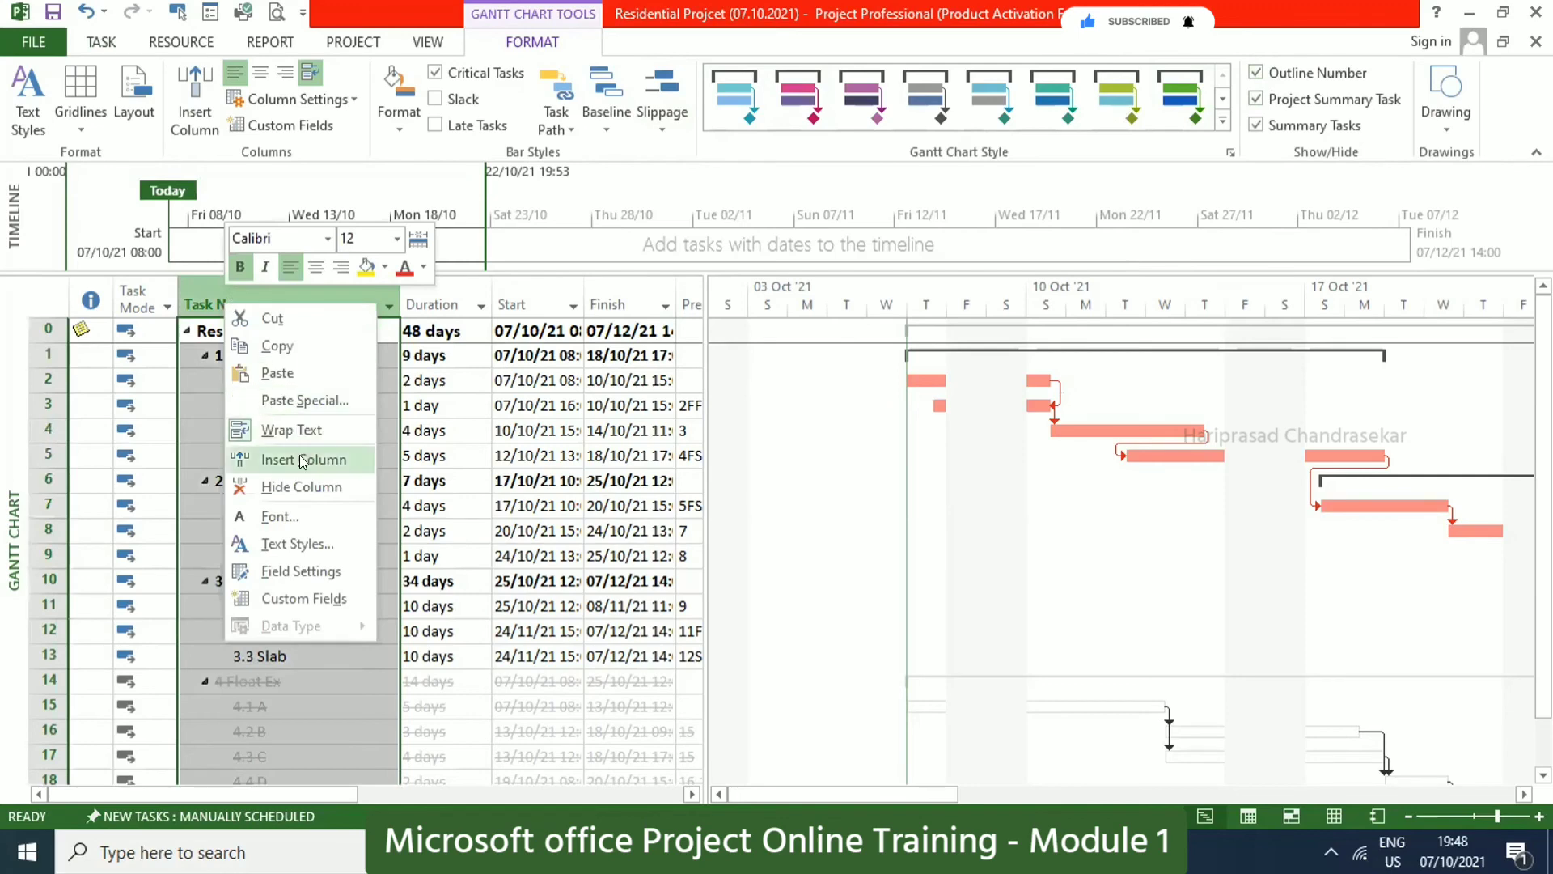
click(306, 457)
text(wbs)
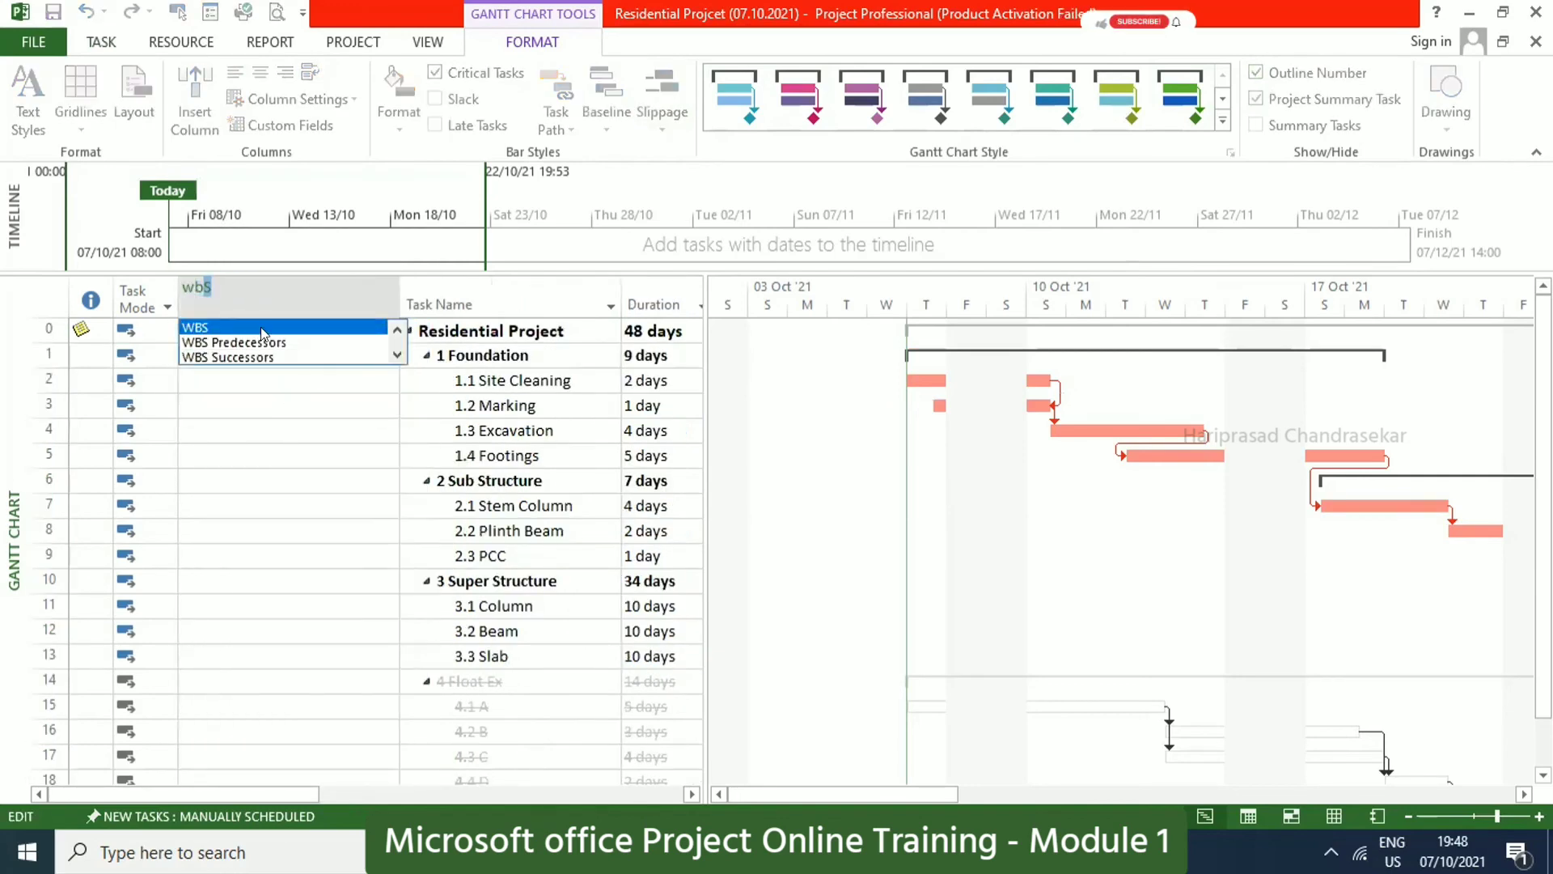
key(Return)
drag(398, 300, 236, 300)
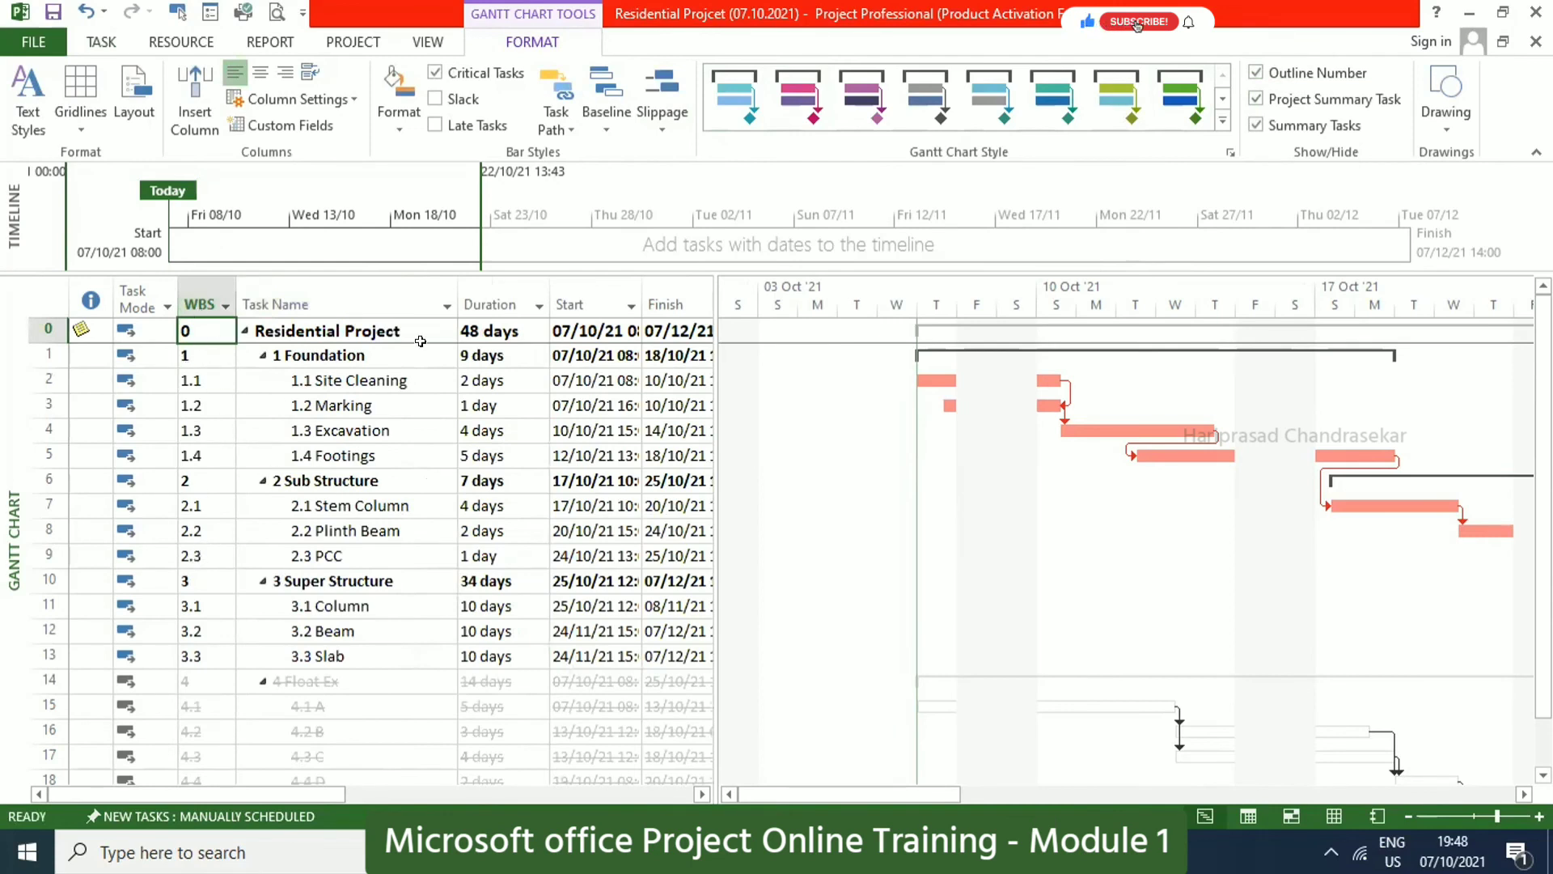
click(1257, 76)
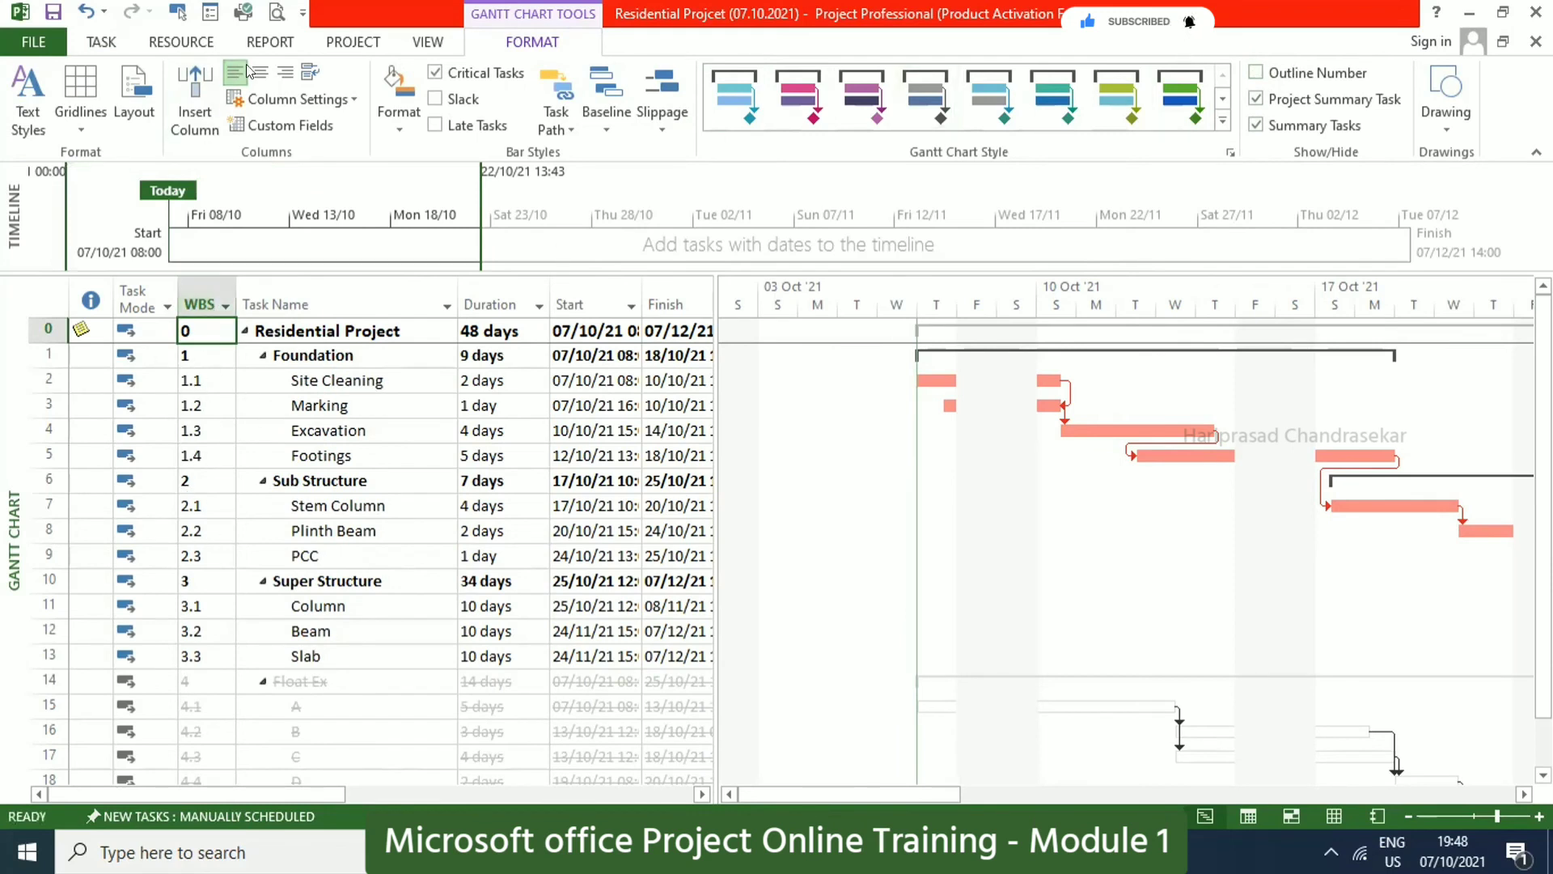
Start defining the project's WBS code with Uppercase Letters (ordered) as the level 1 sequence.
click(428, 44)
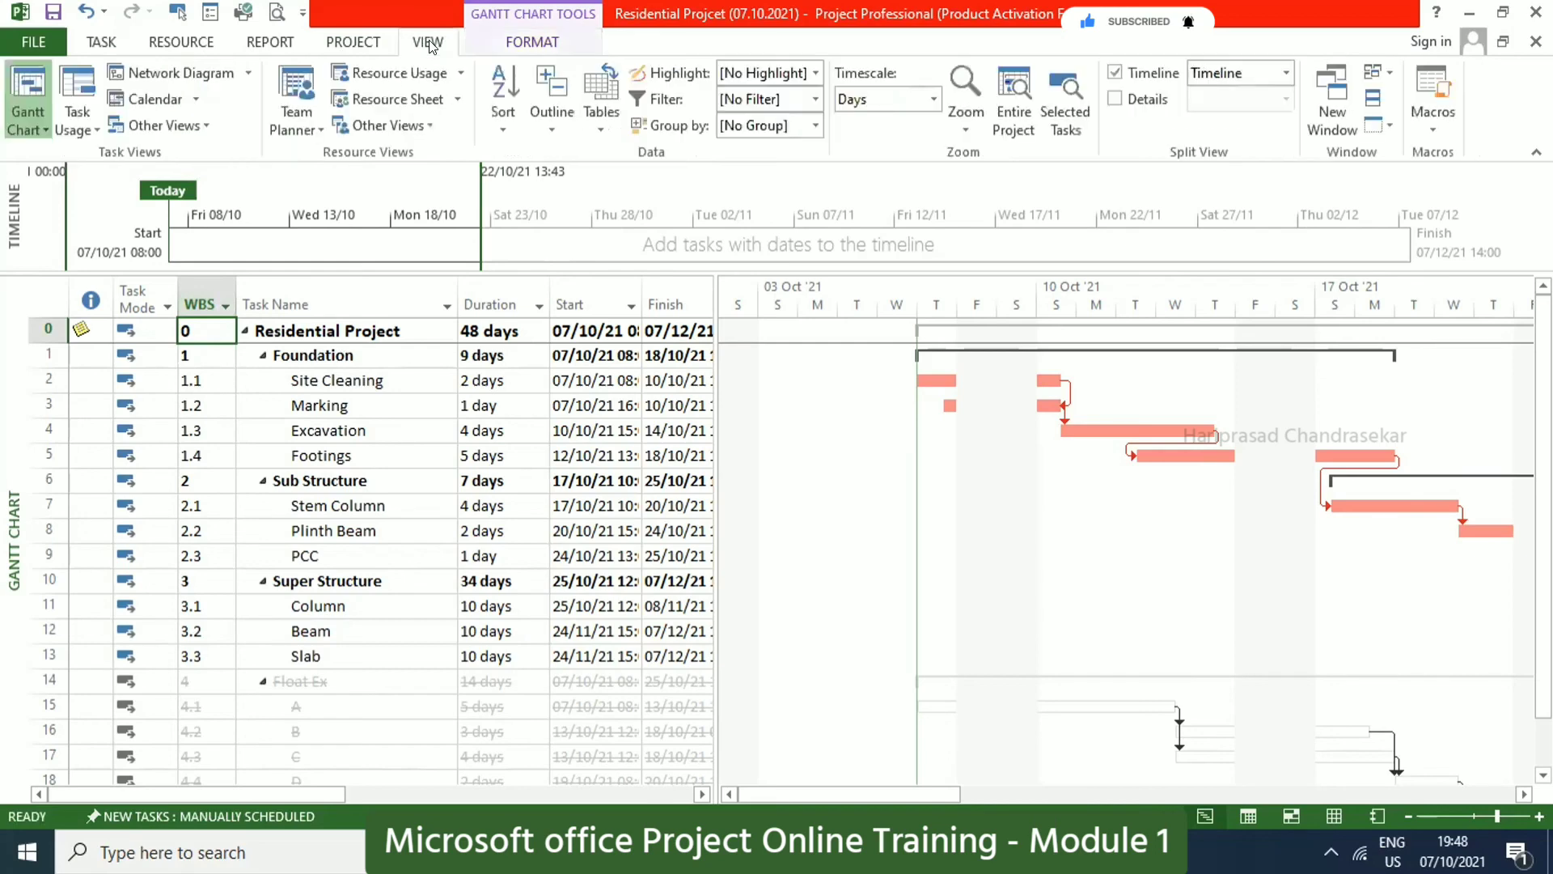
click(499, 44)
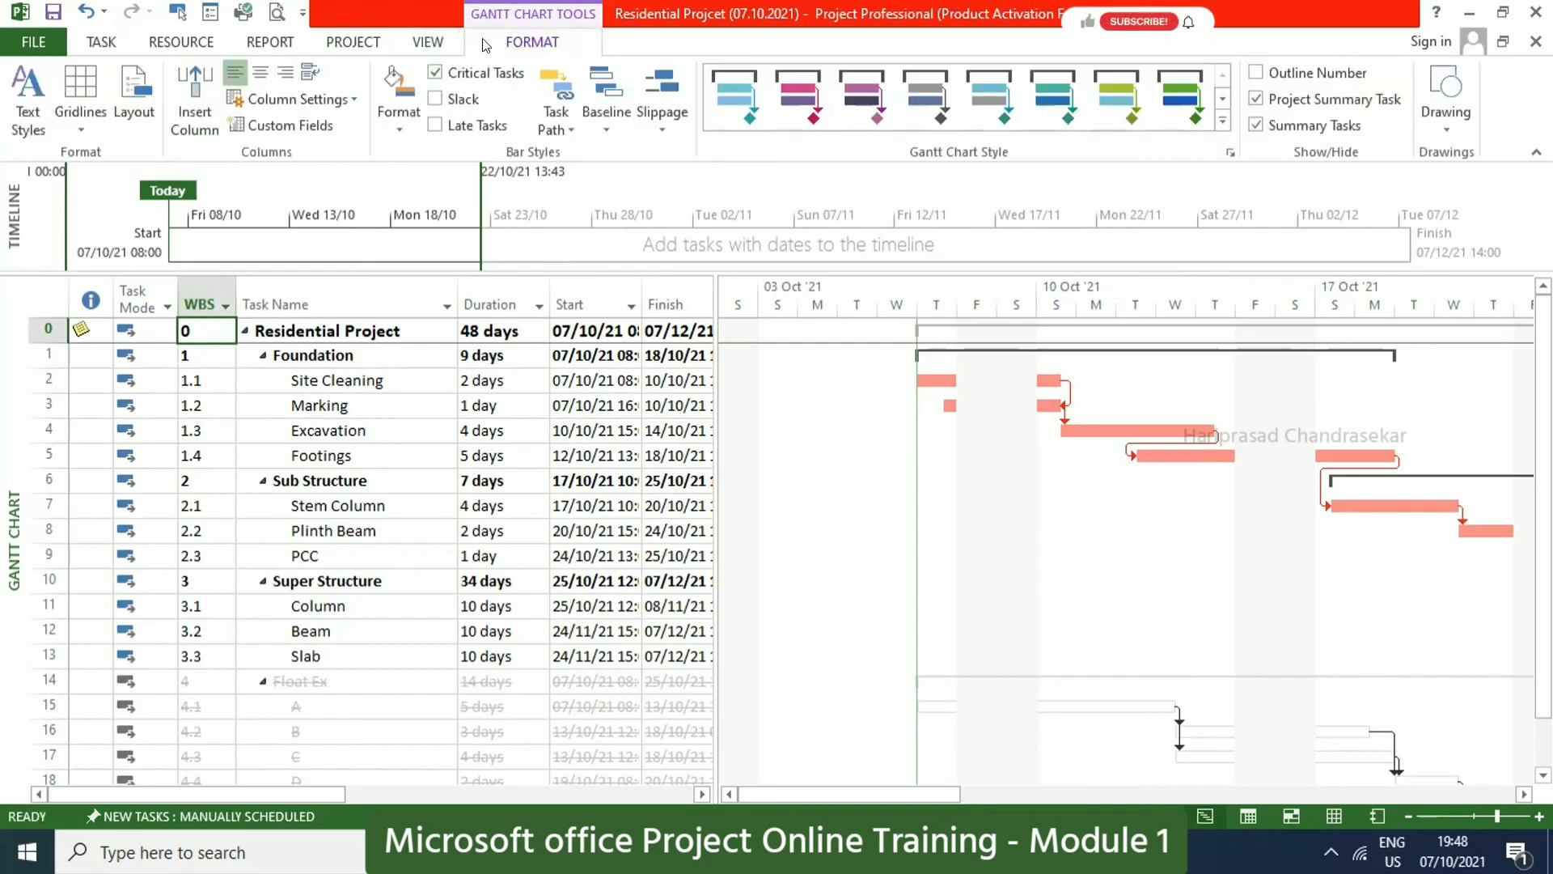
click(426, 36)
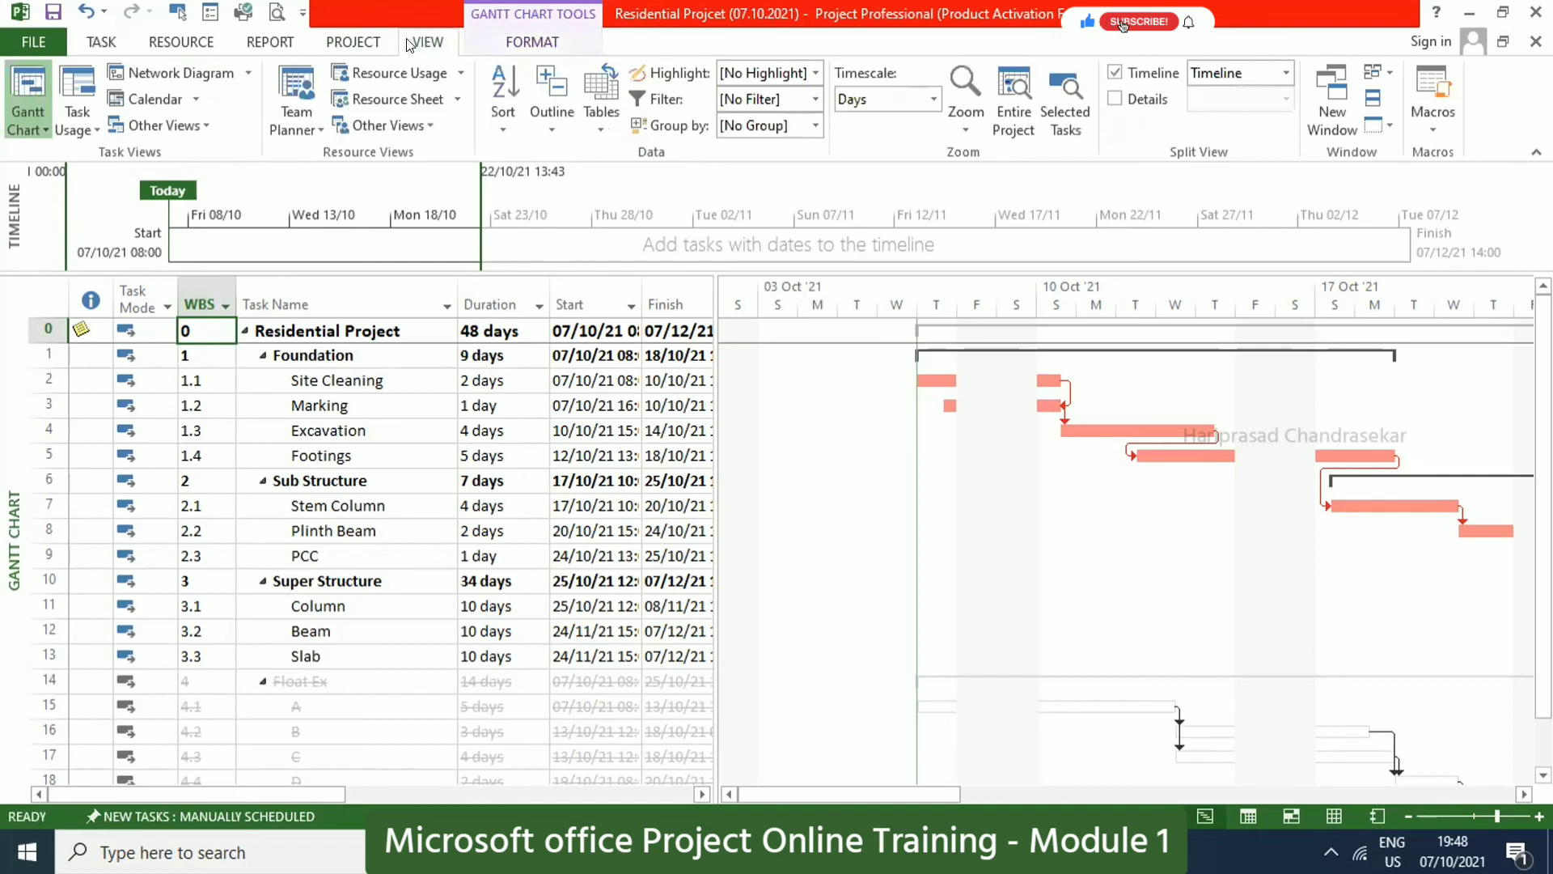
click(376, 42)
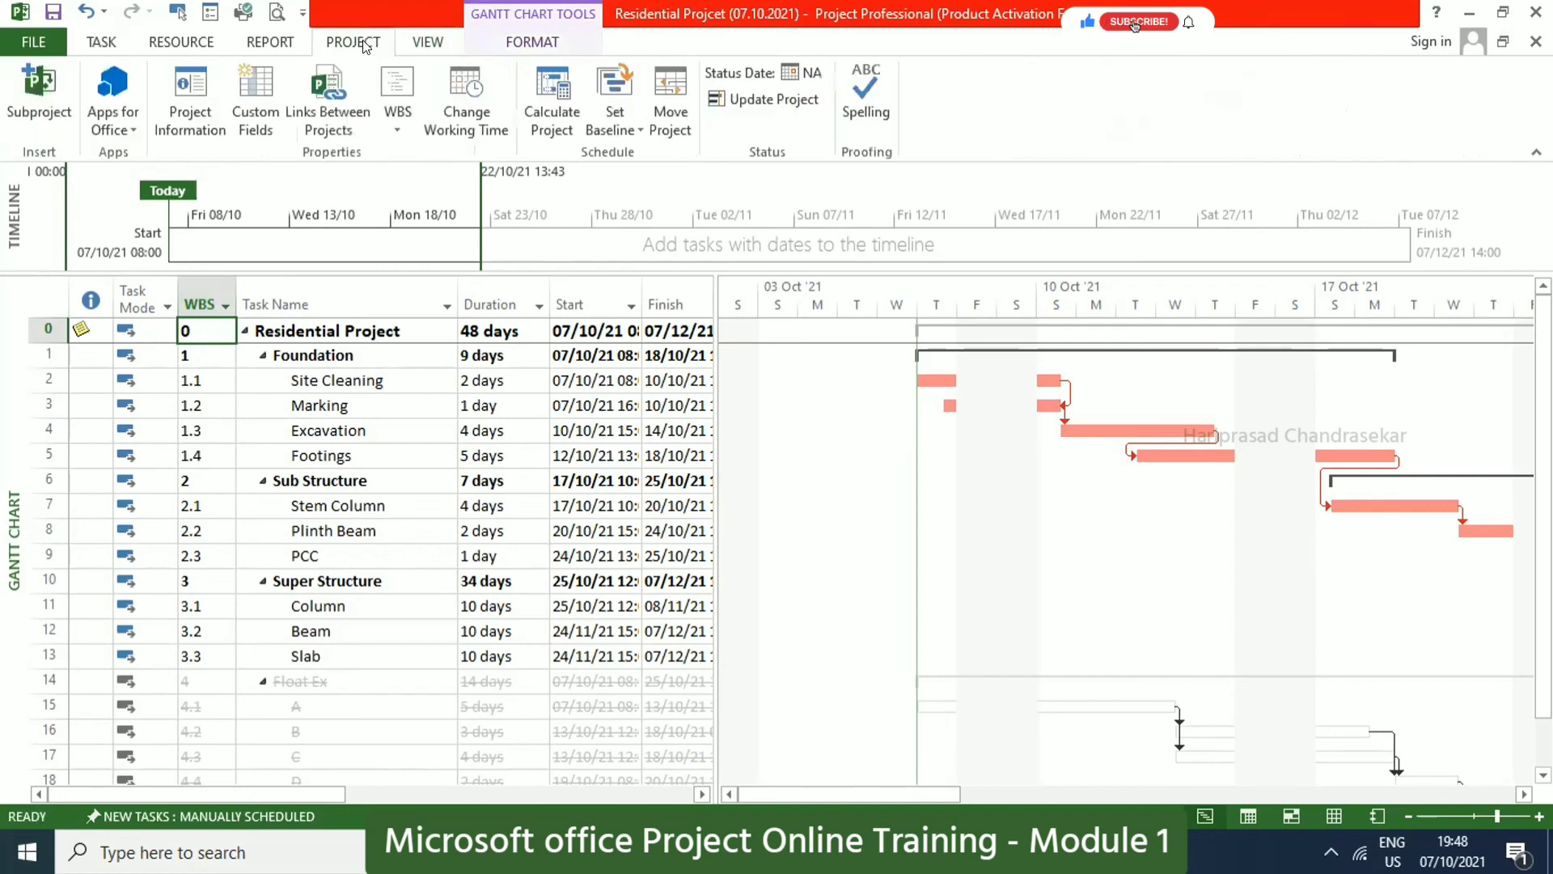
click(400, 128)
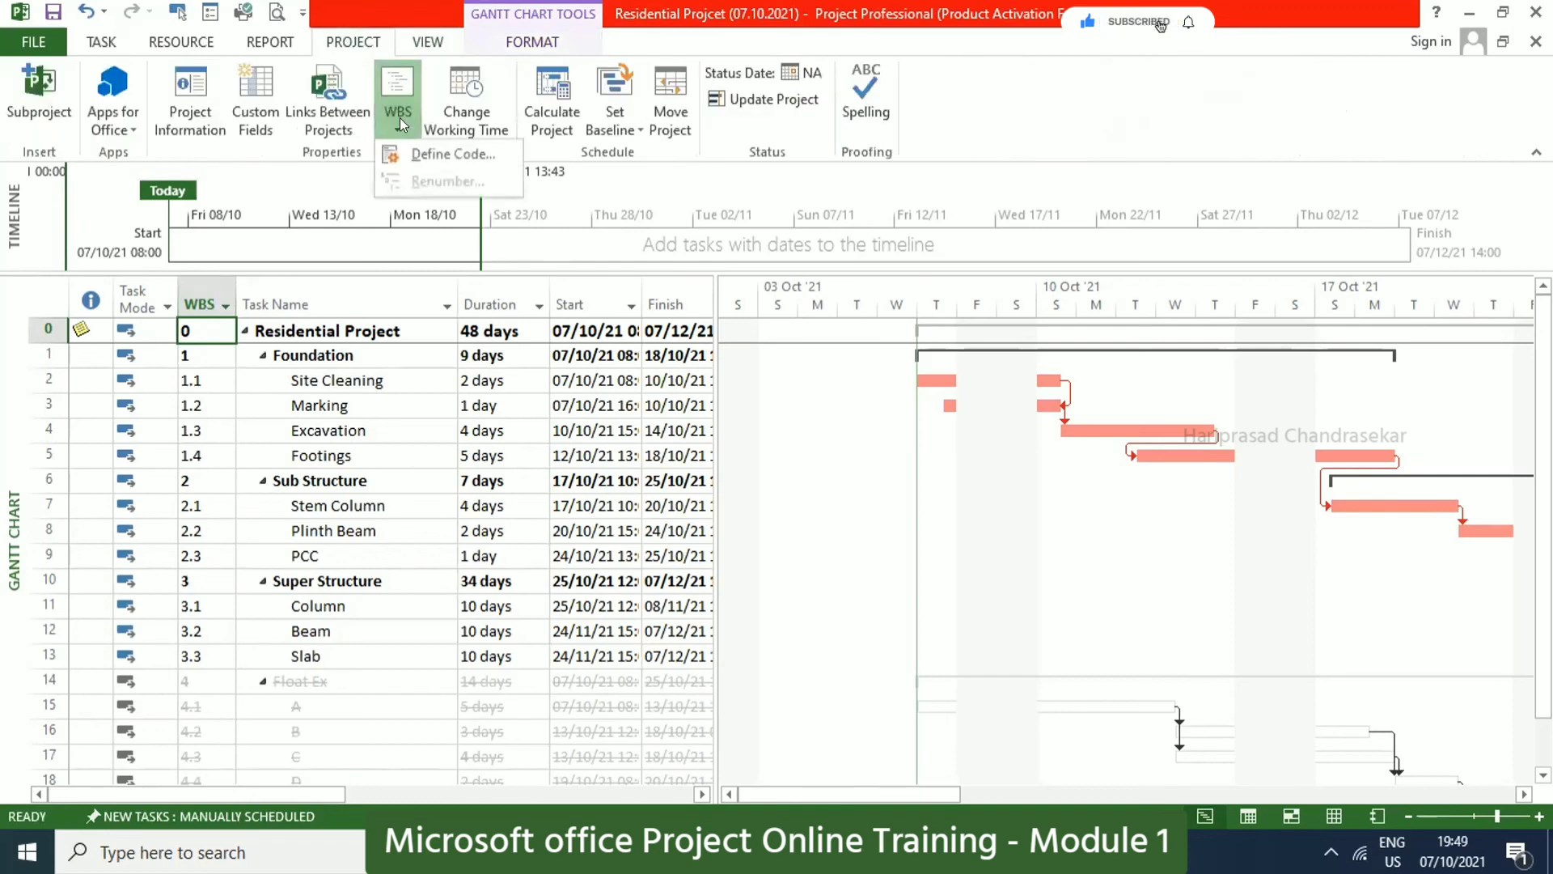
click(445, 152)
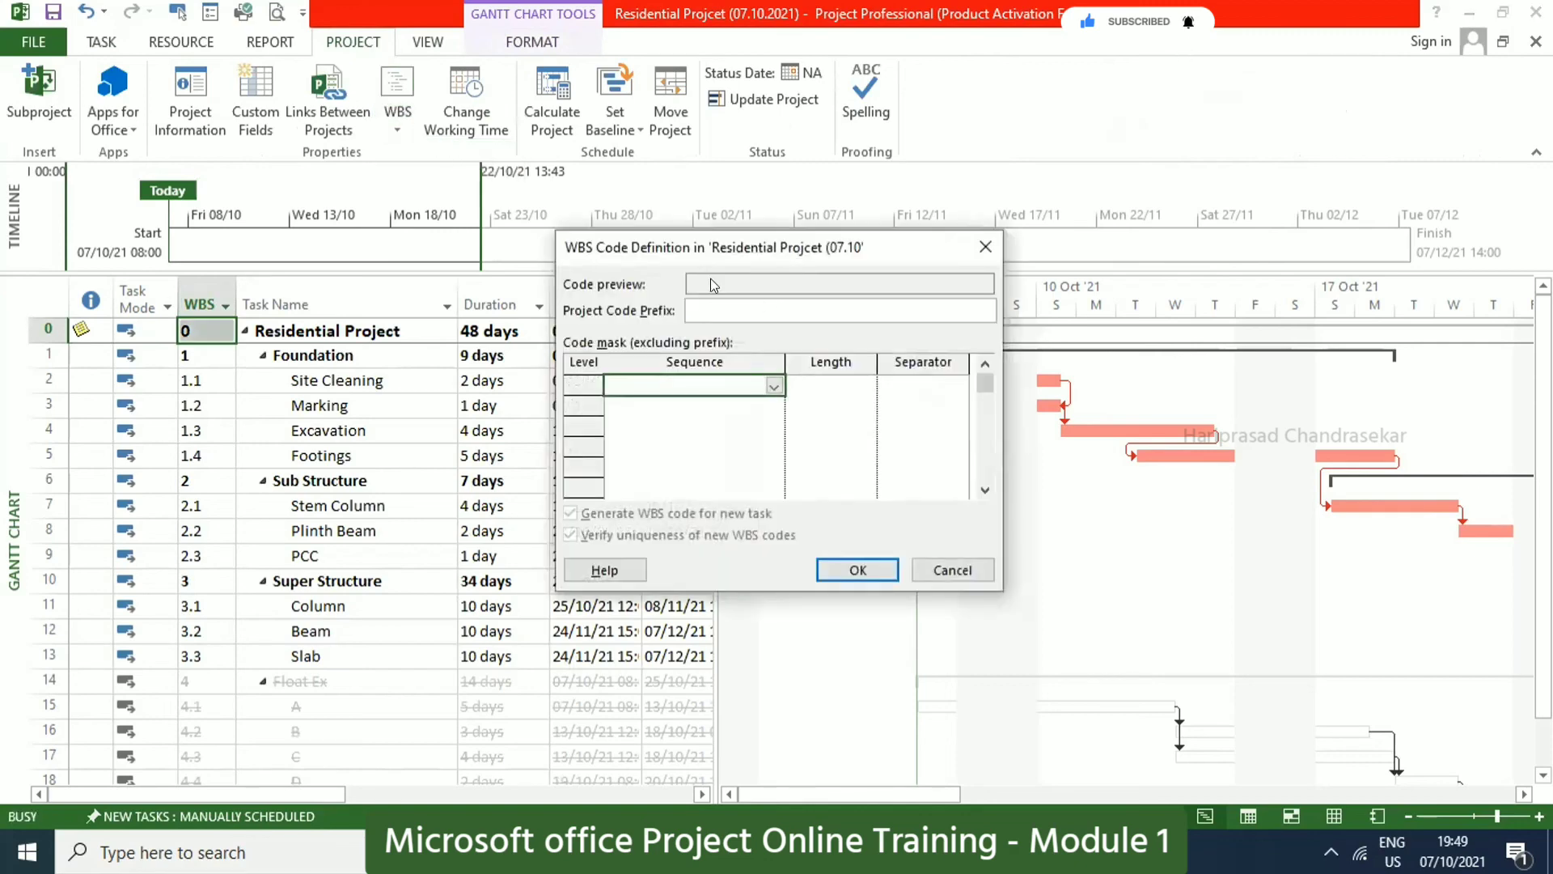
click(773, 388)
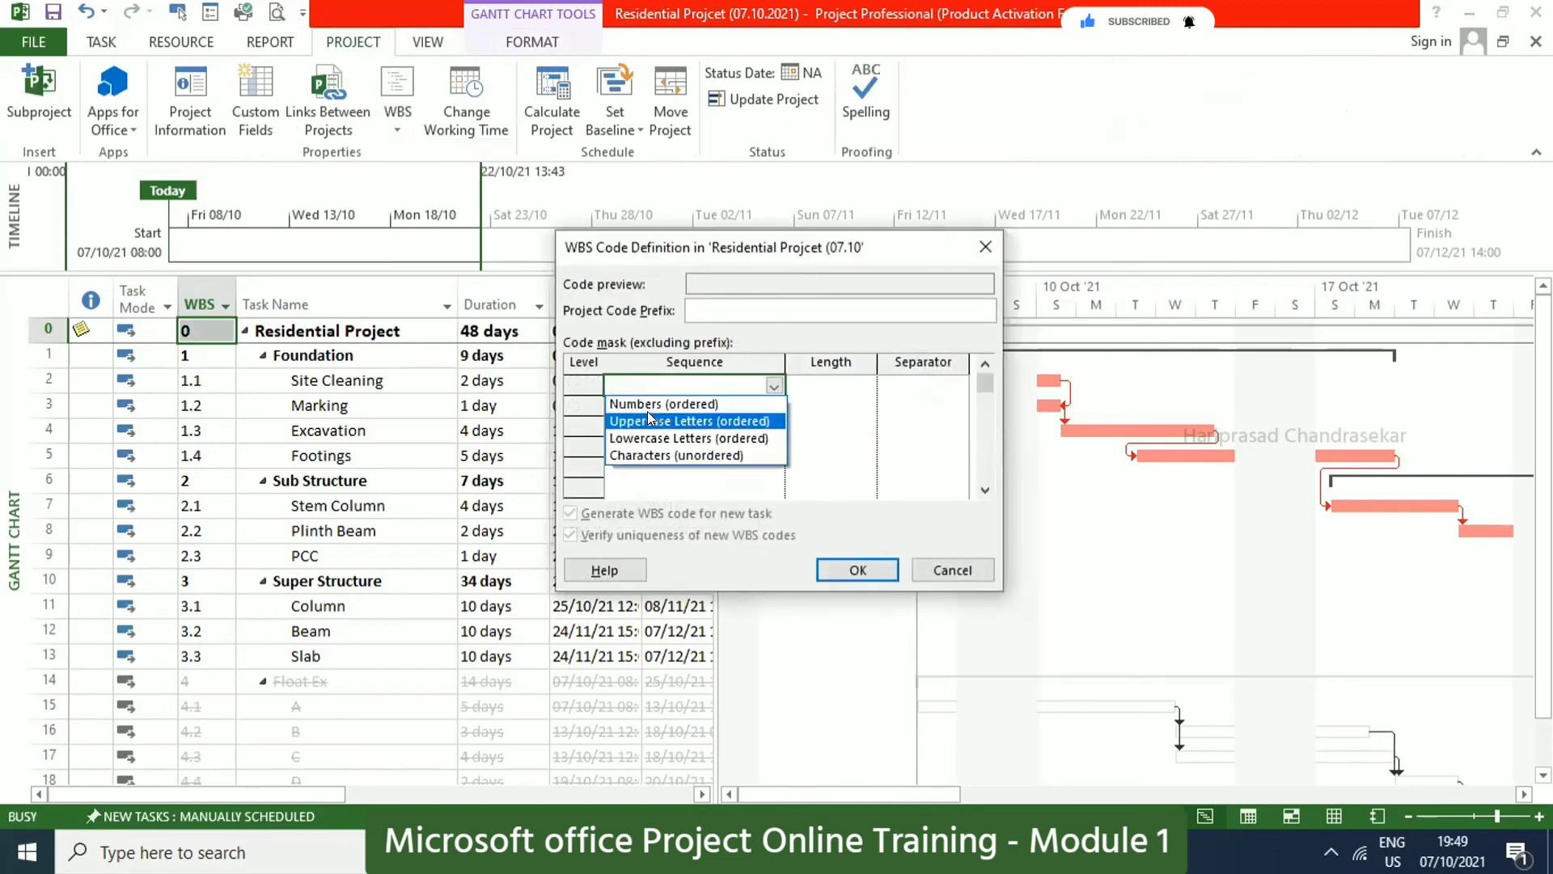
click(664, 418)
Set the WBS code's level 2 sequence to Lowercase Letters (ordered) and level 3 to Numbers (ordered), and apply the definition.
click(760, 407)
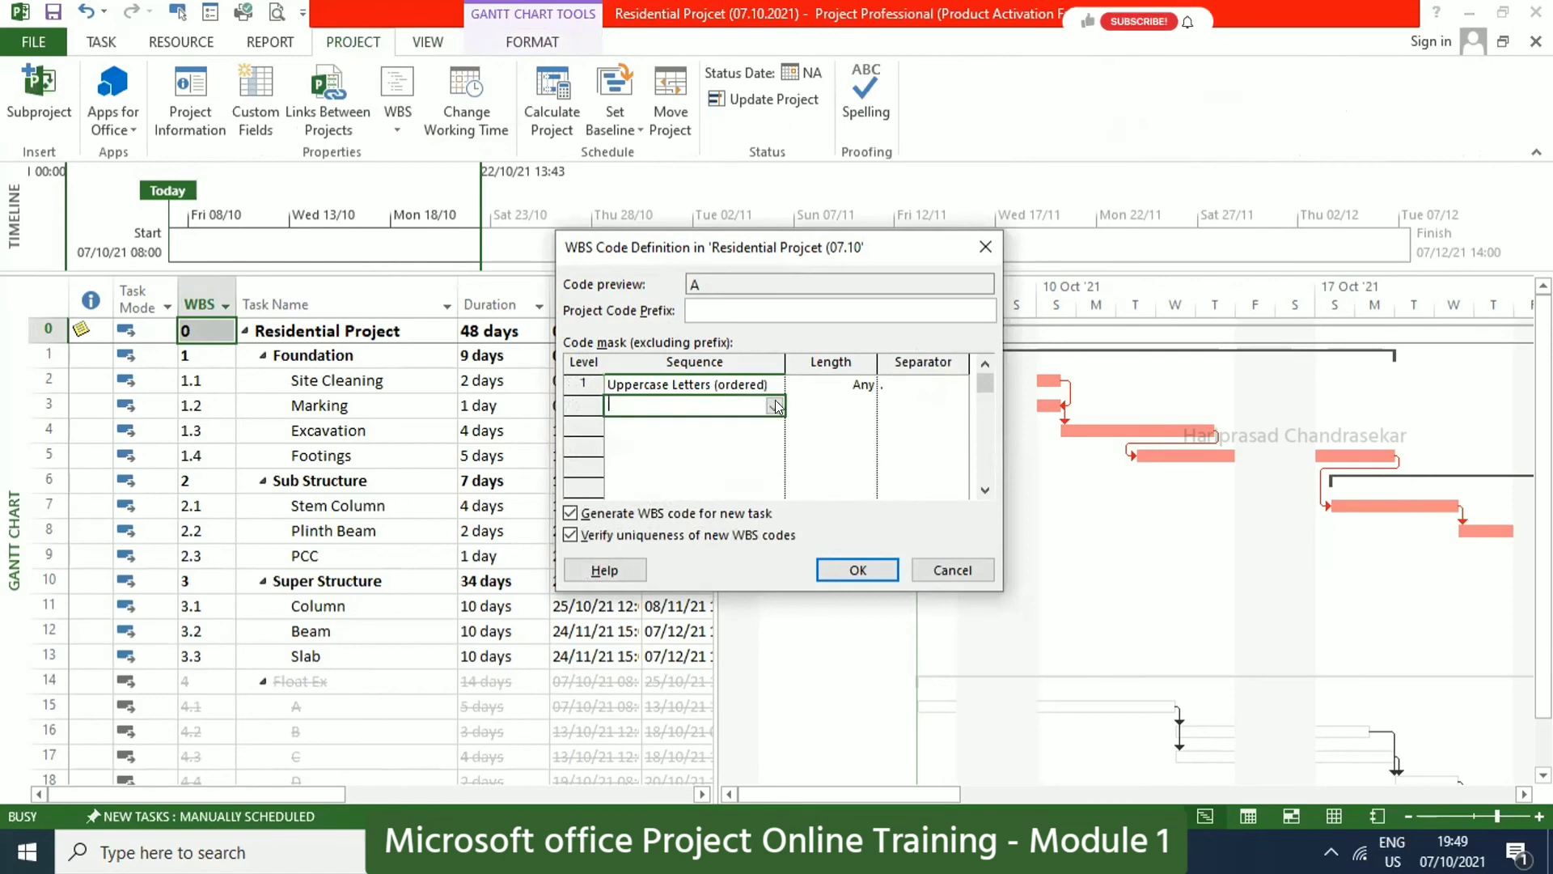
click(774, 406)
click(644, 458)
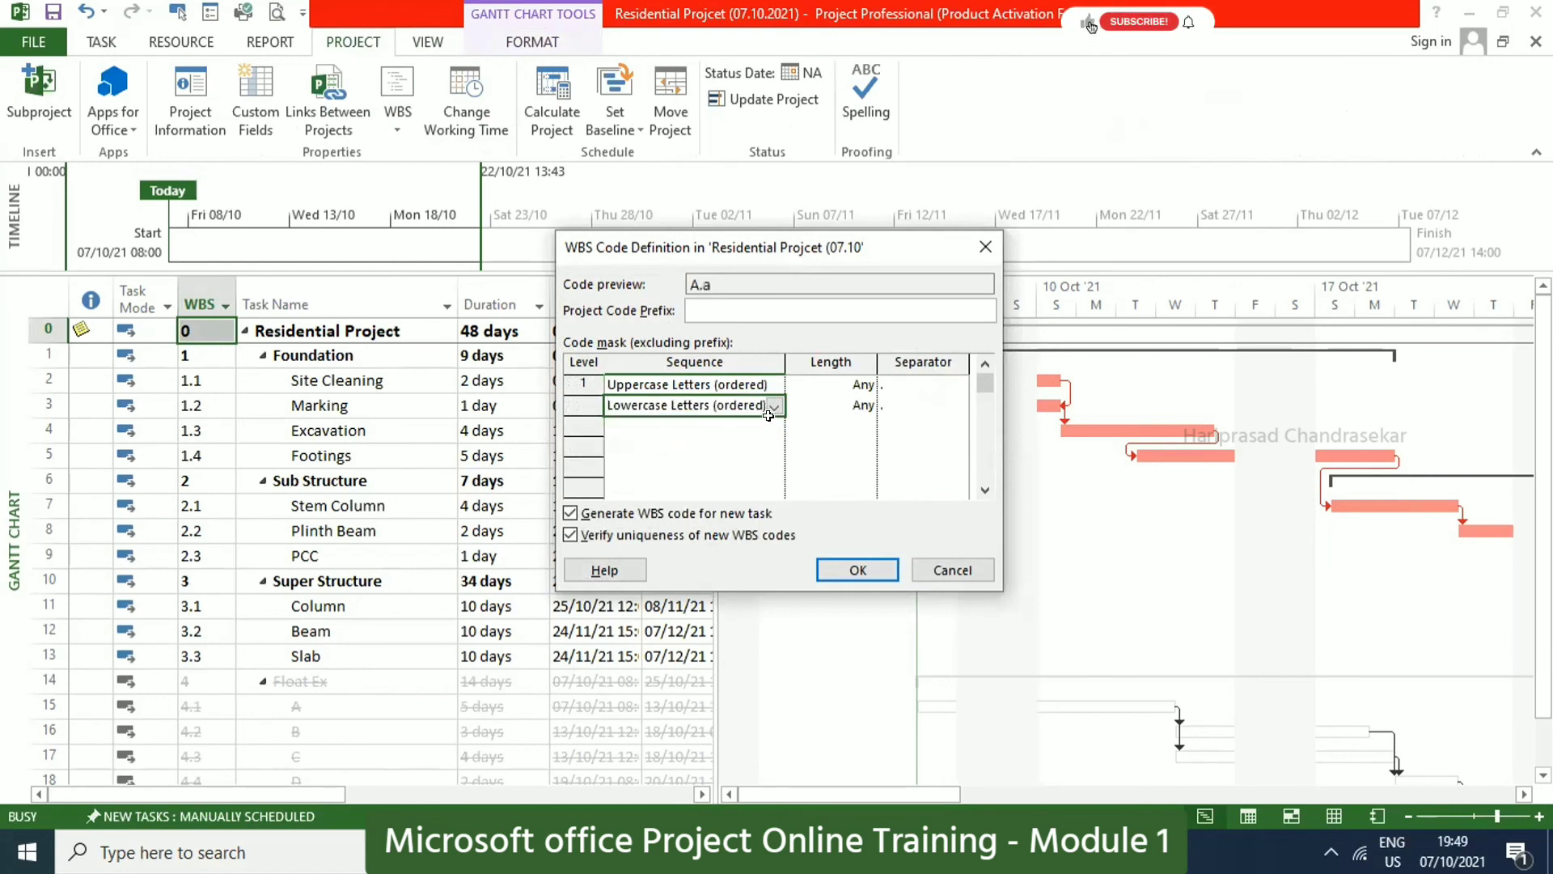
click(763, 426)
click(774, 426)
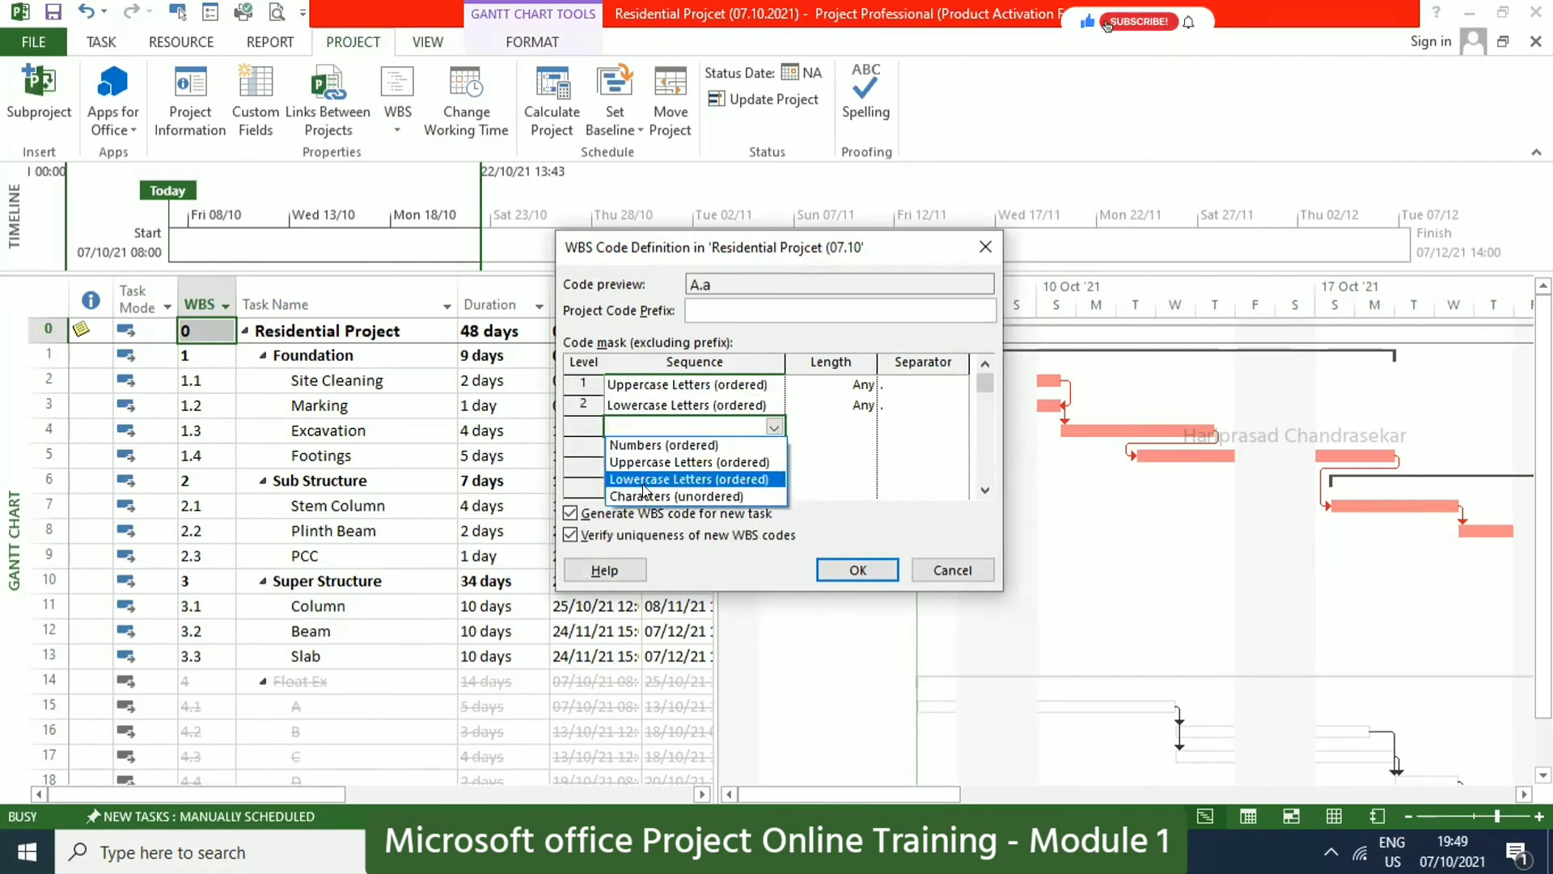
click(634, 445)
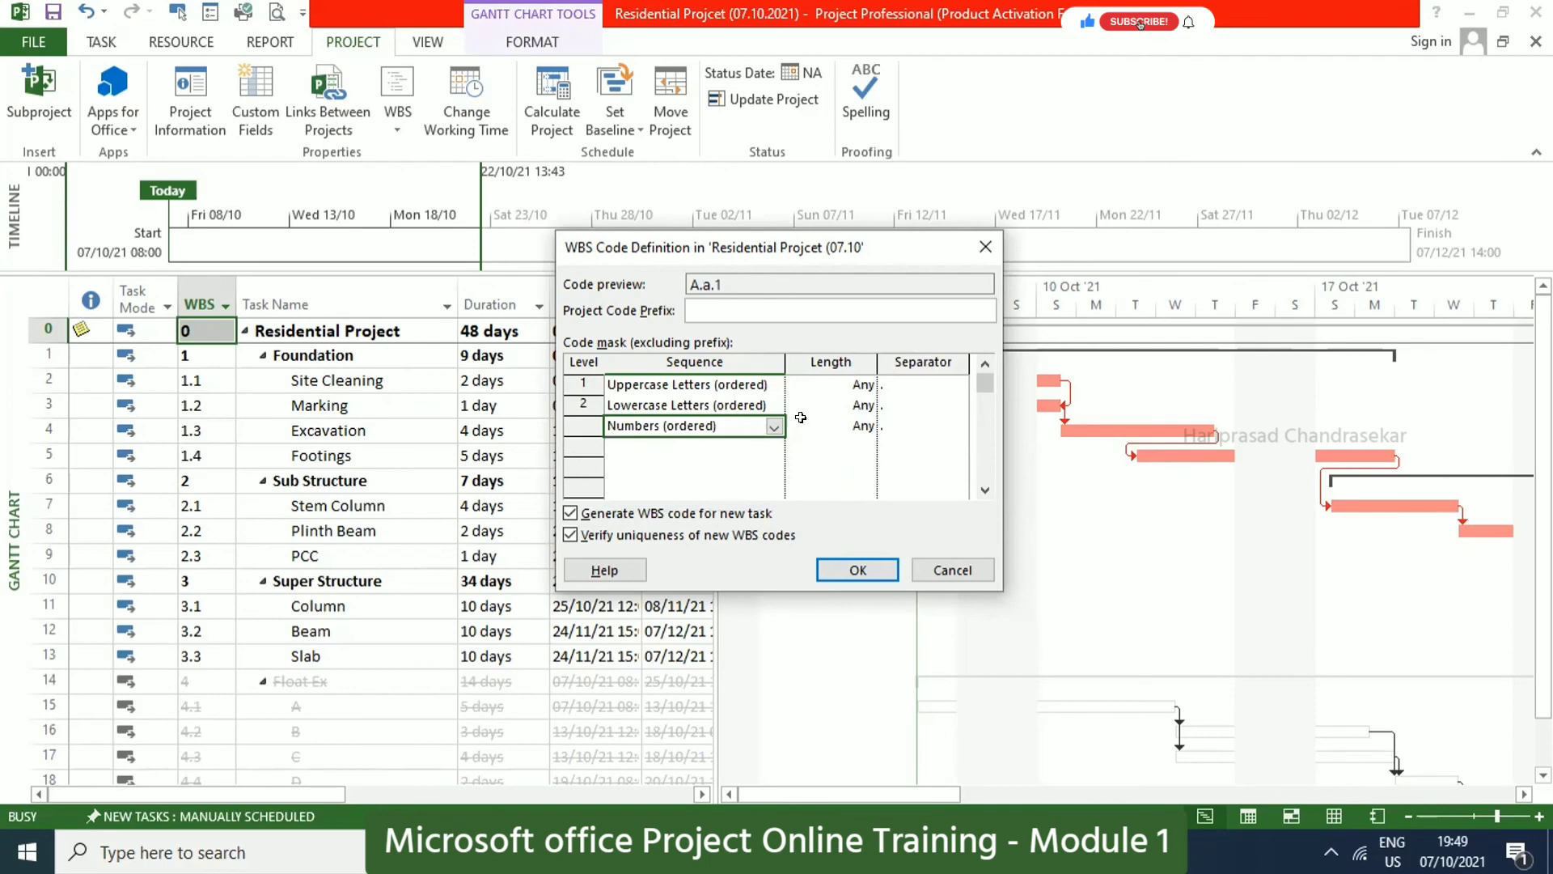
click(858, 570)
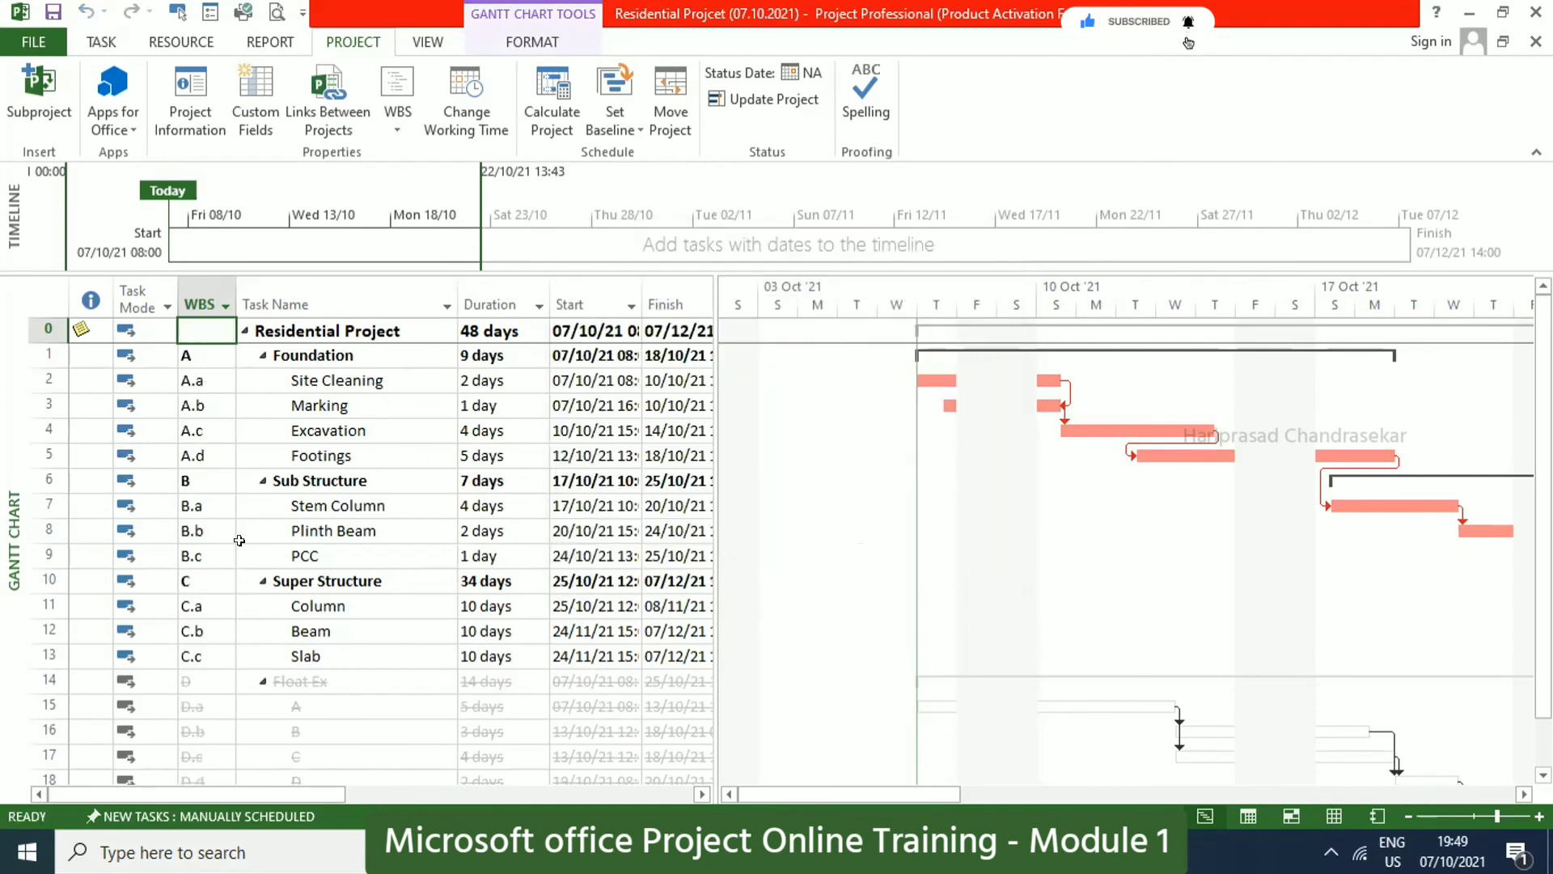
Insert a new blank task directly above Excavation in the Foundation group.
click(397, 129)
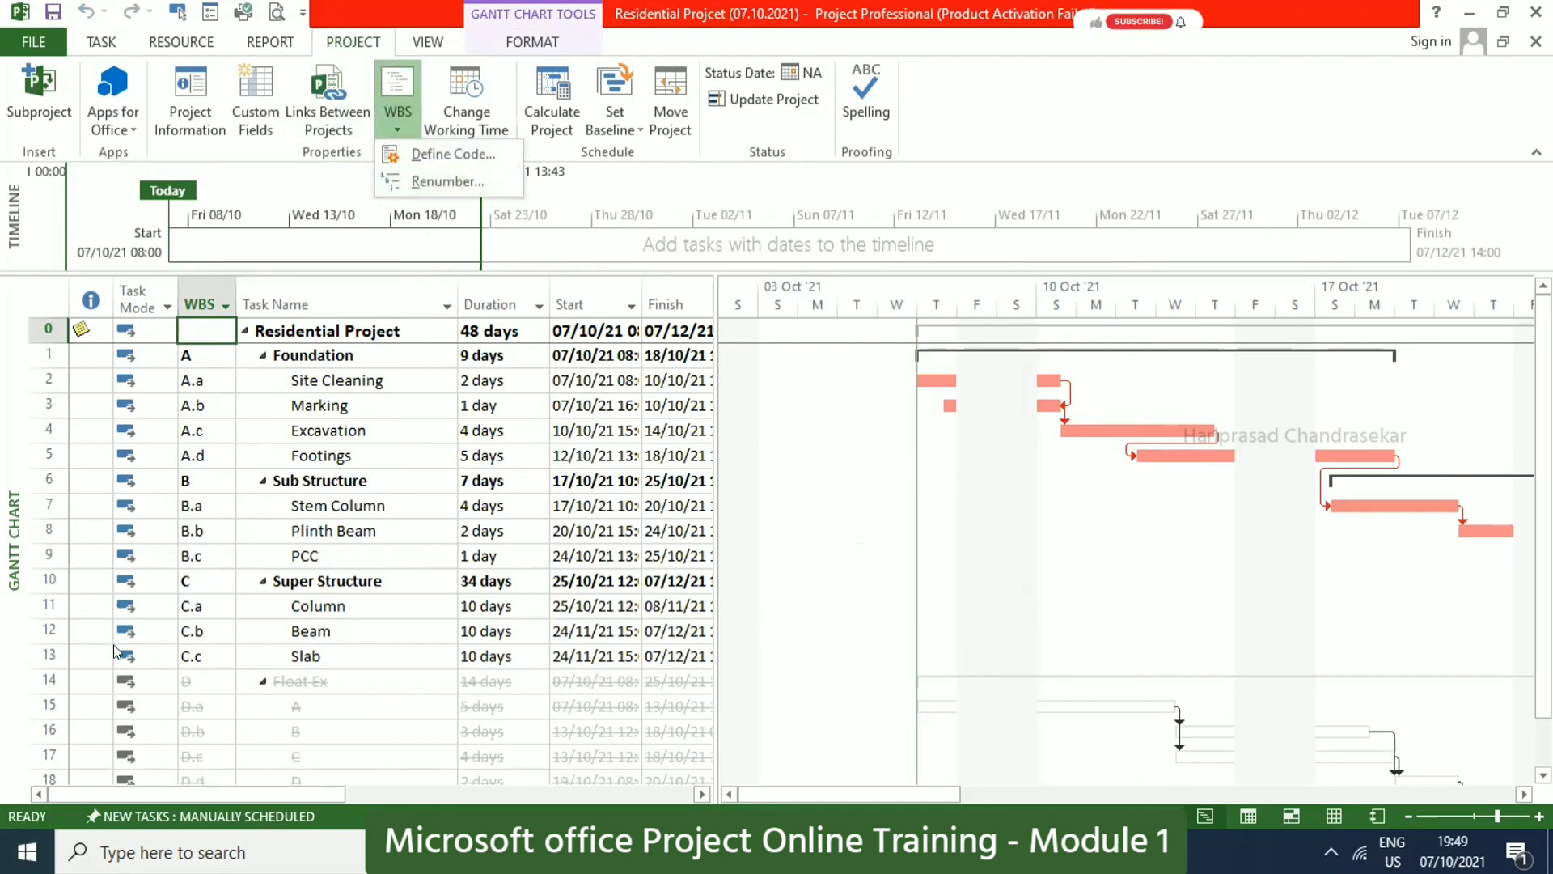
click(50, 429)
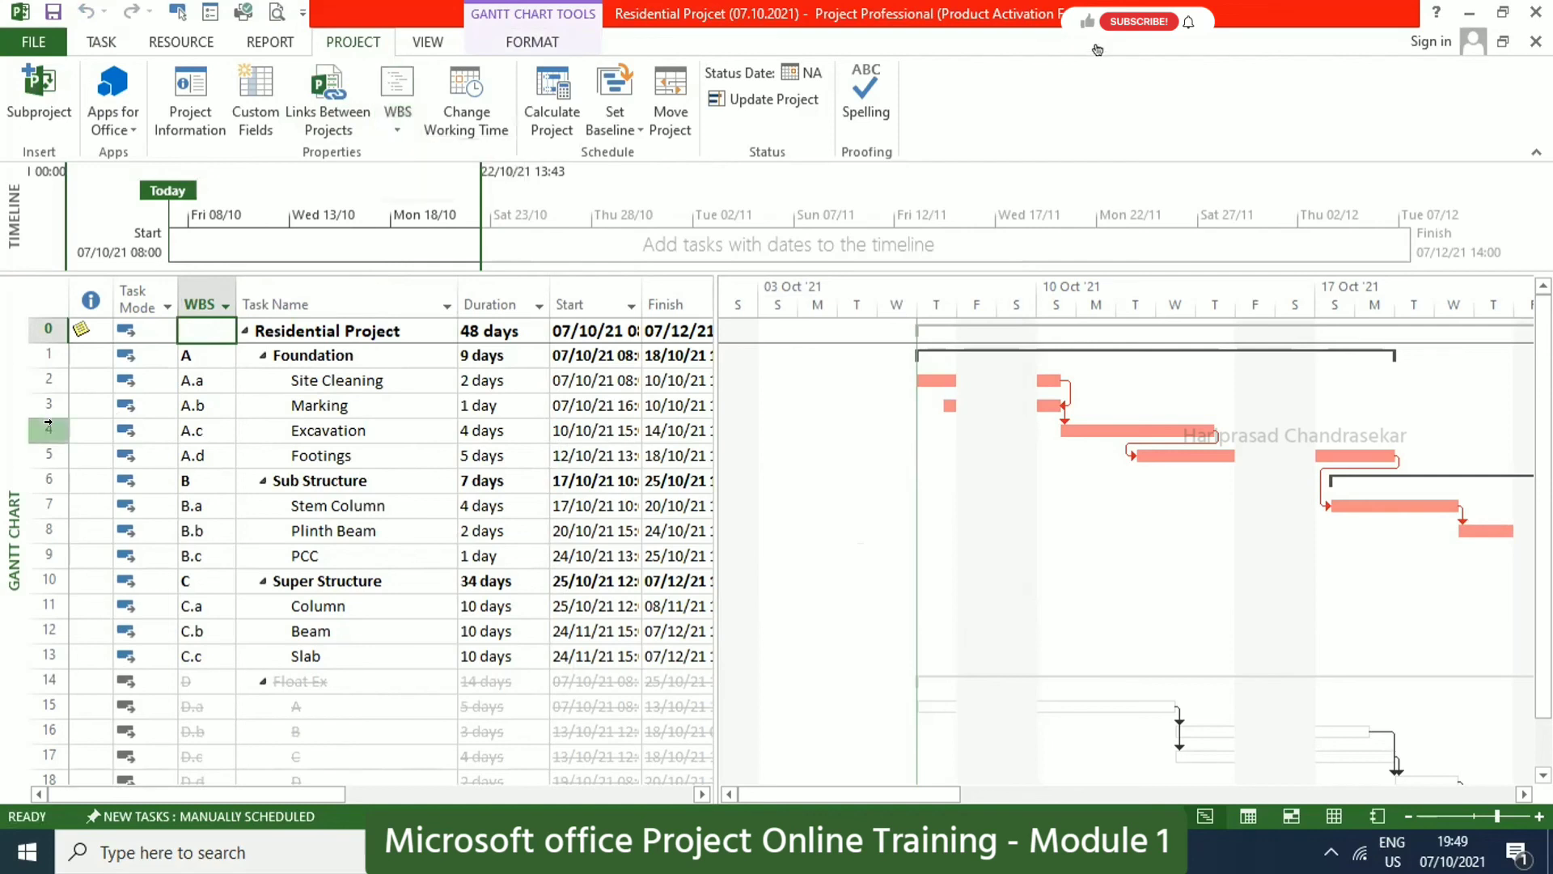
right_click(53, 429)
click(126, 509)
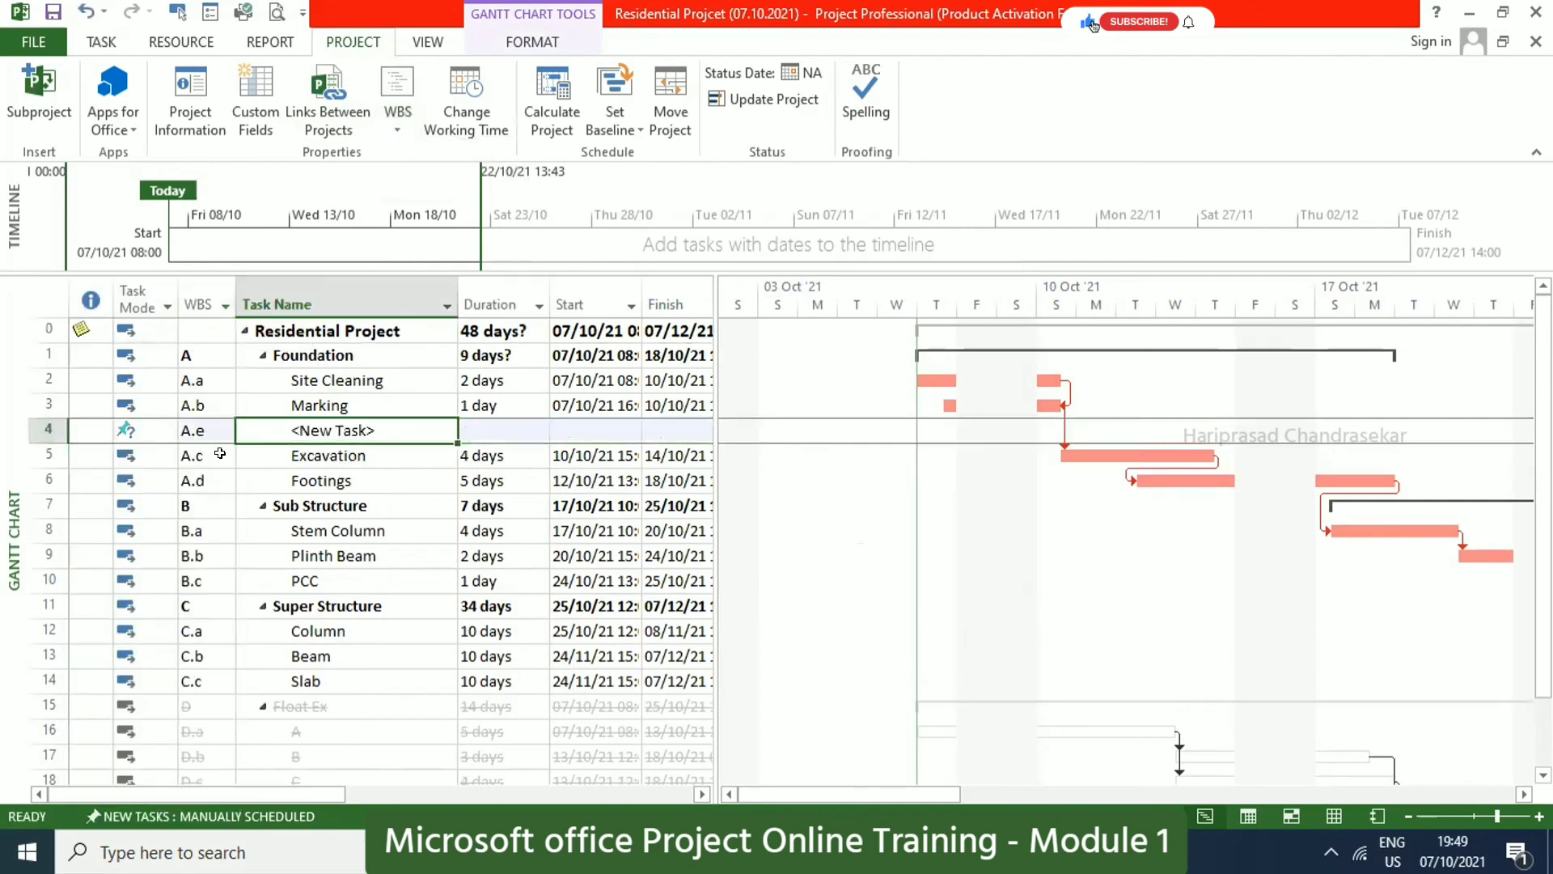
Renumber the WBS codes for the entire project so the newly inserted task fits the sequence.
click(201, 456)
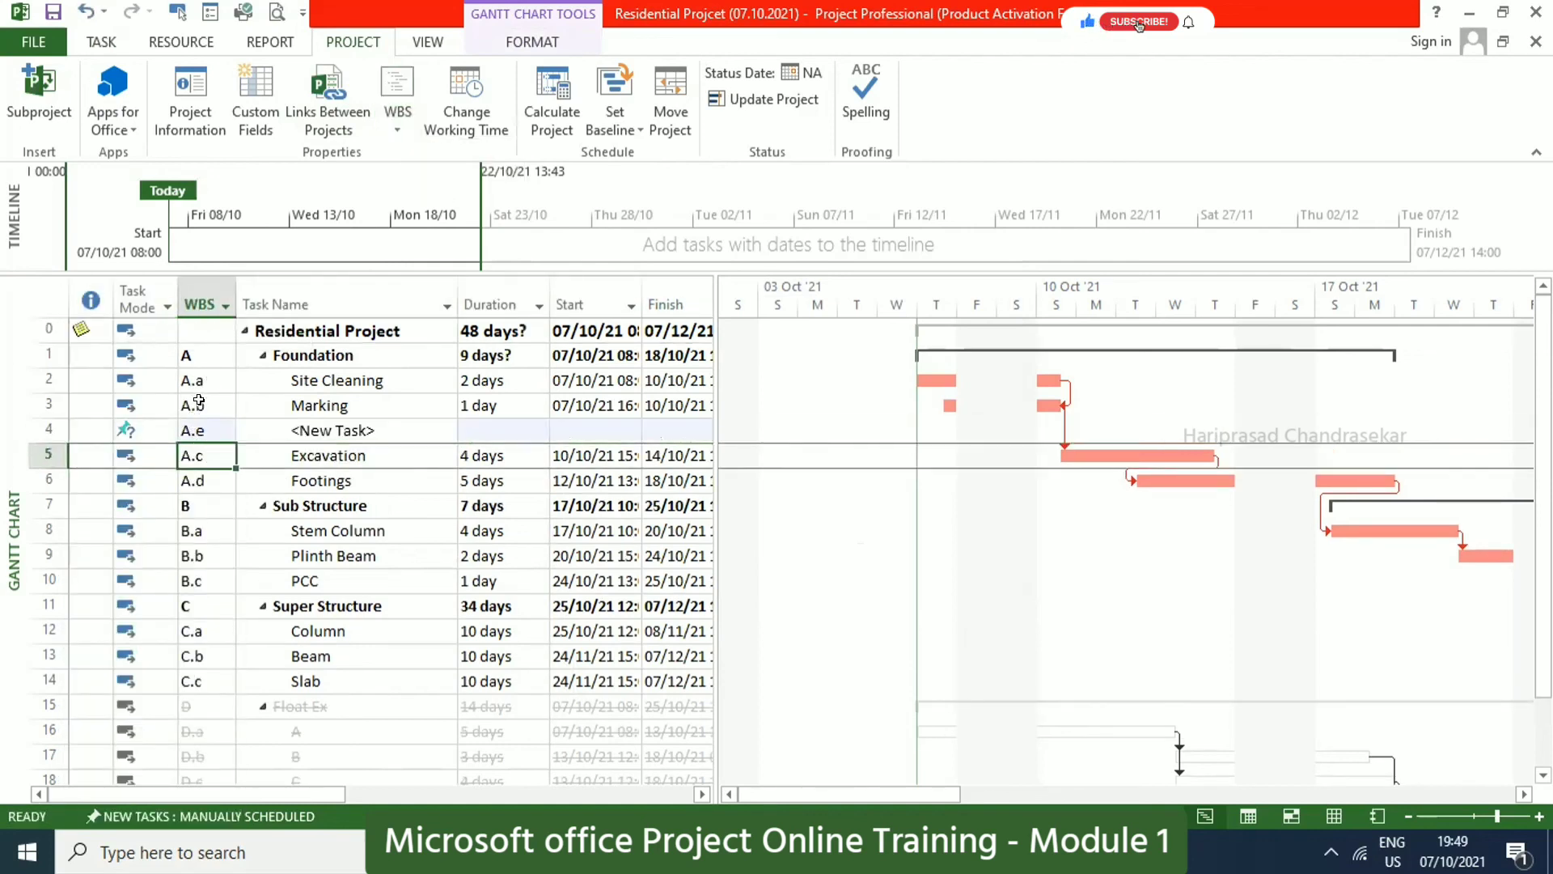
click(215, 435)
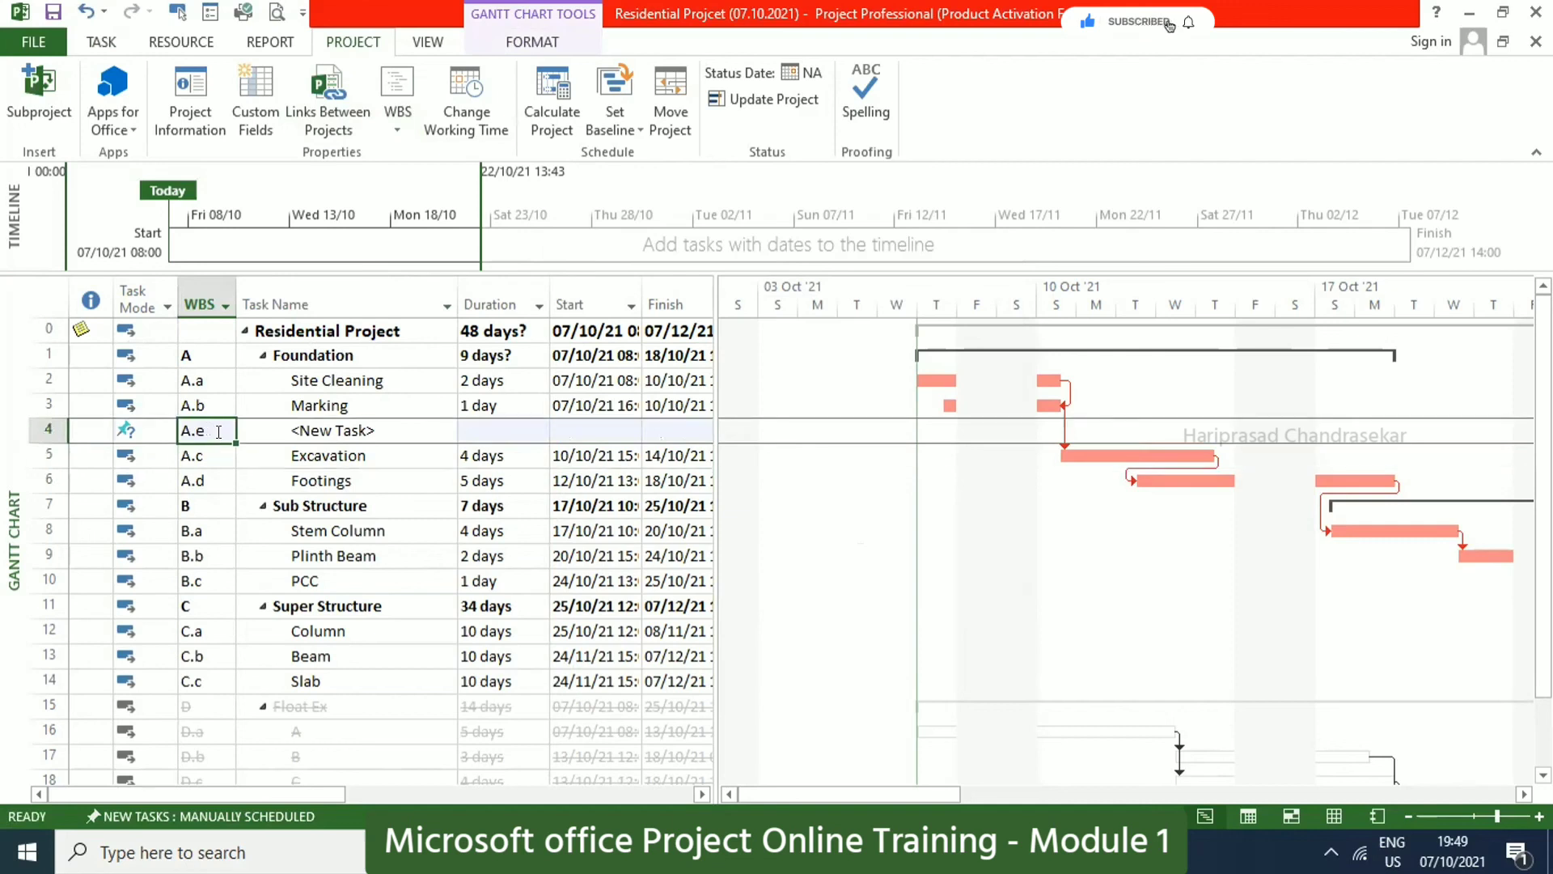
click(395, 119)
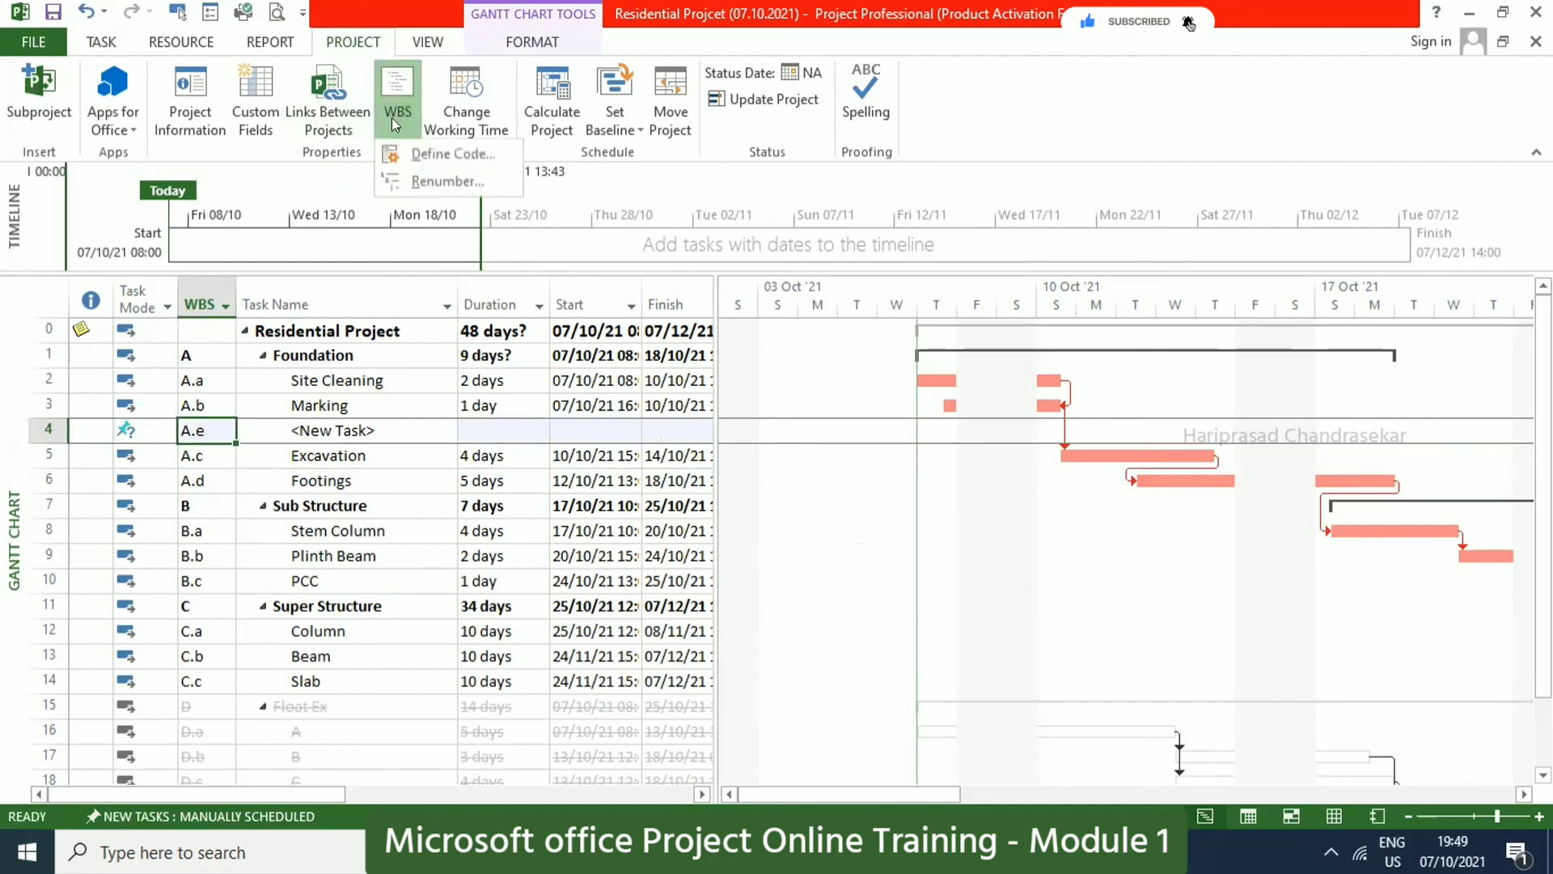
click(444, 182)
click(680, 444)
click(867, 409)
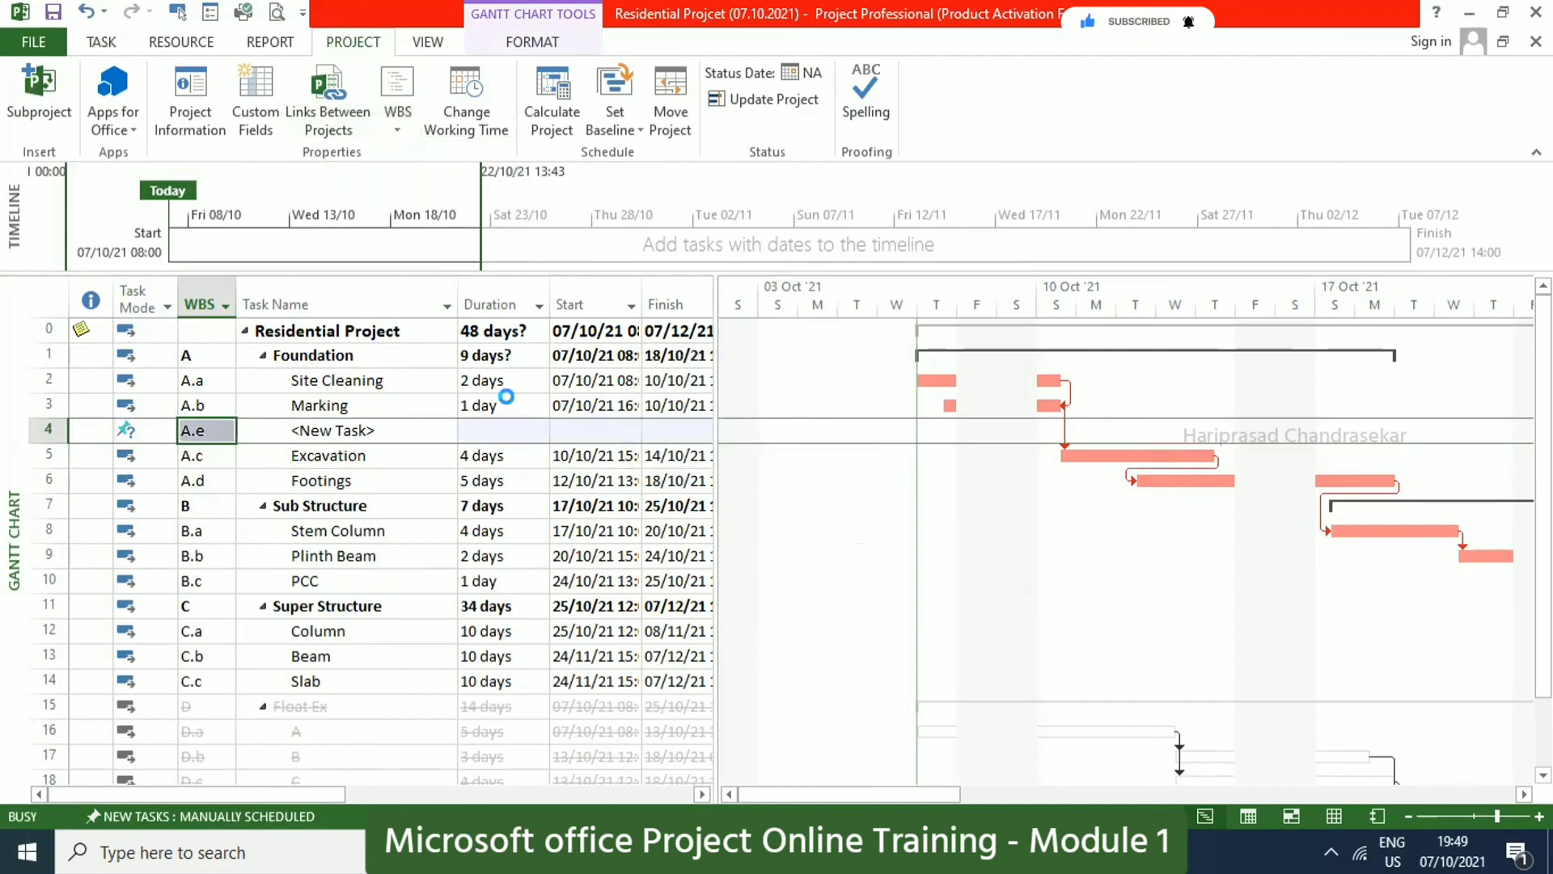
click(740, 495)
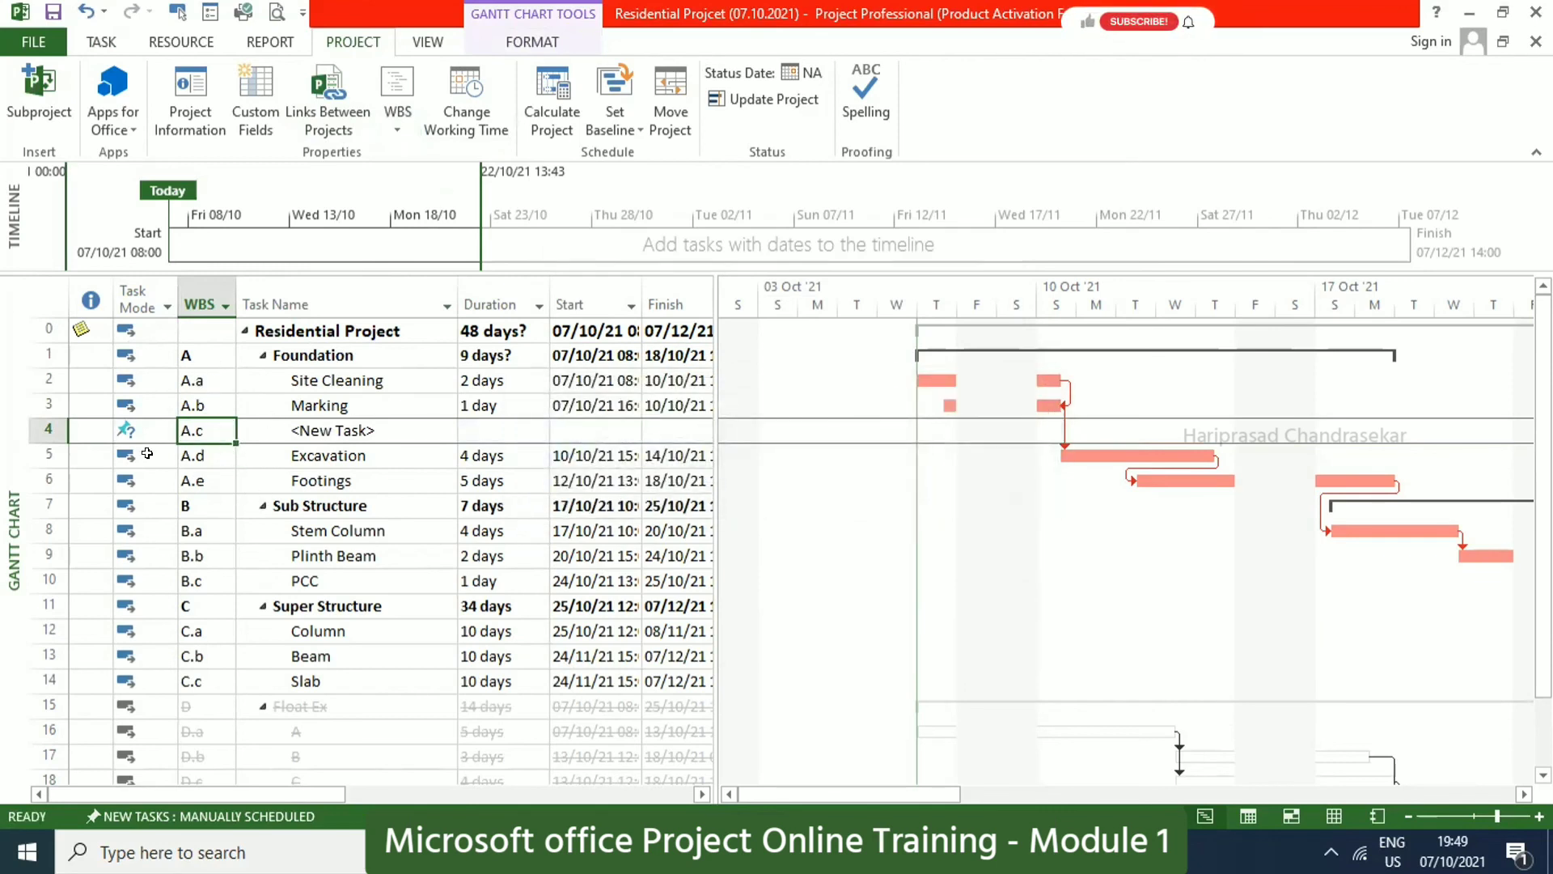
Delete the new blank task between Marking and Excavation.
click(47, 430)
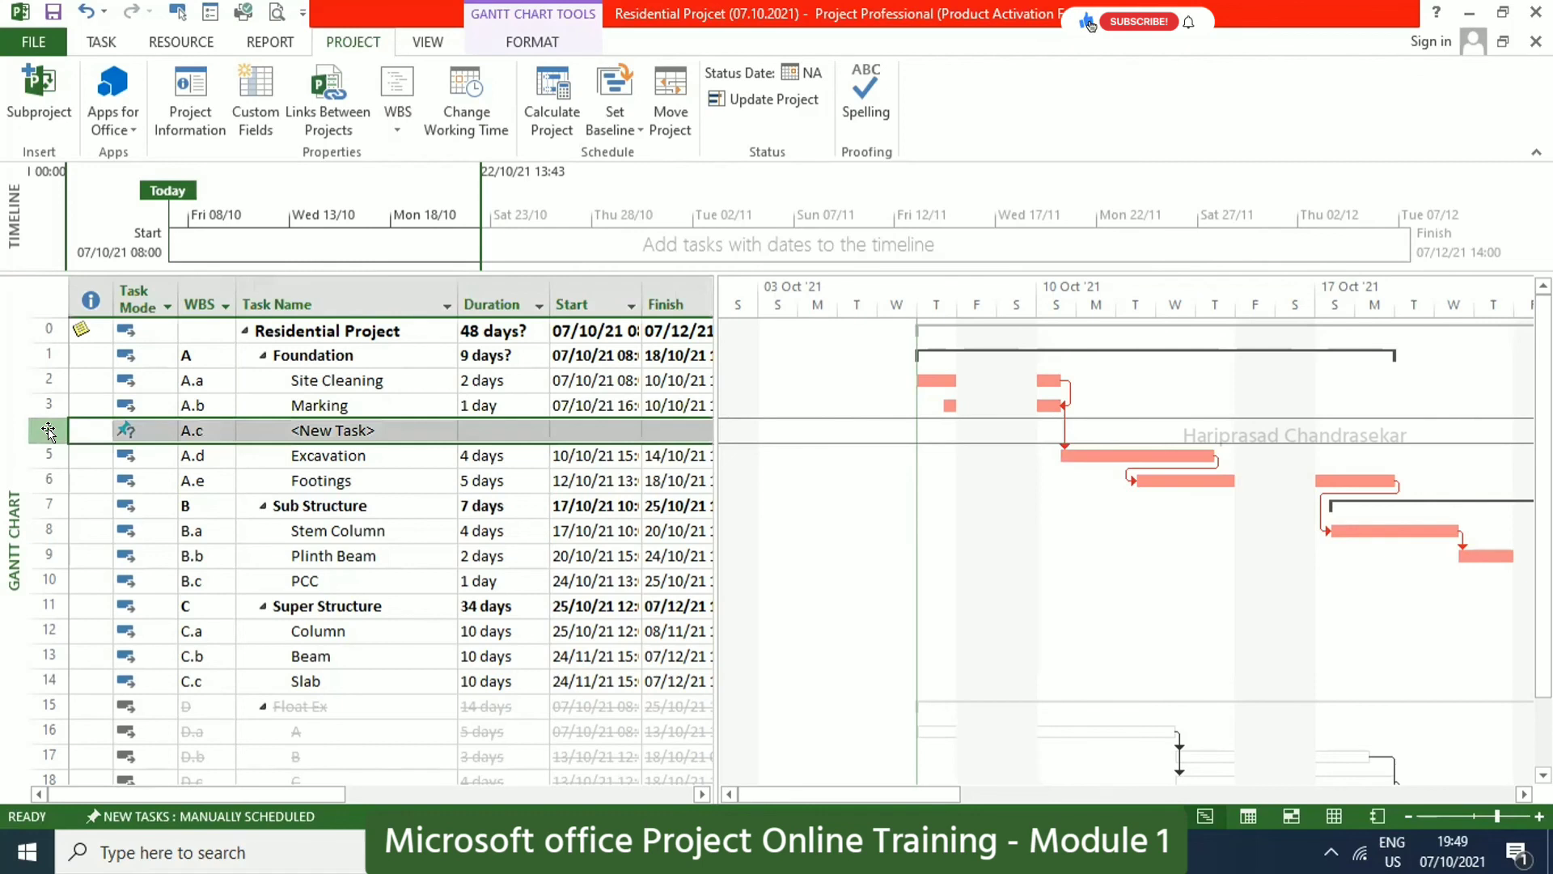
right_click(49, 430)
click(114, 549)
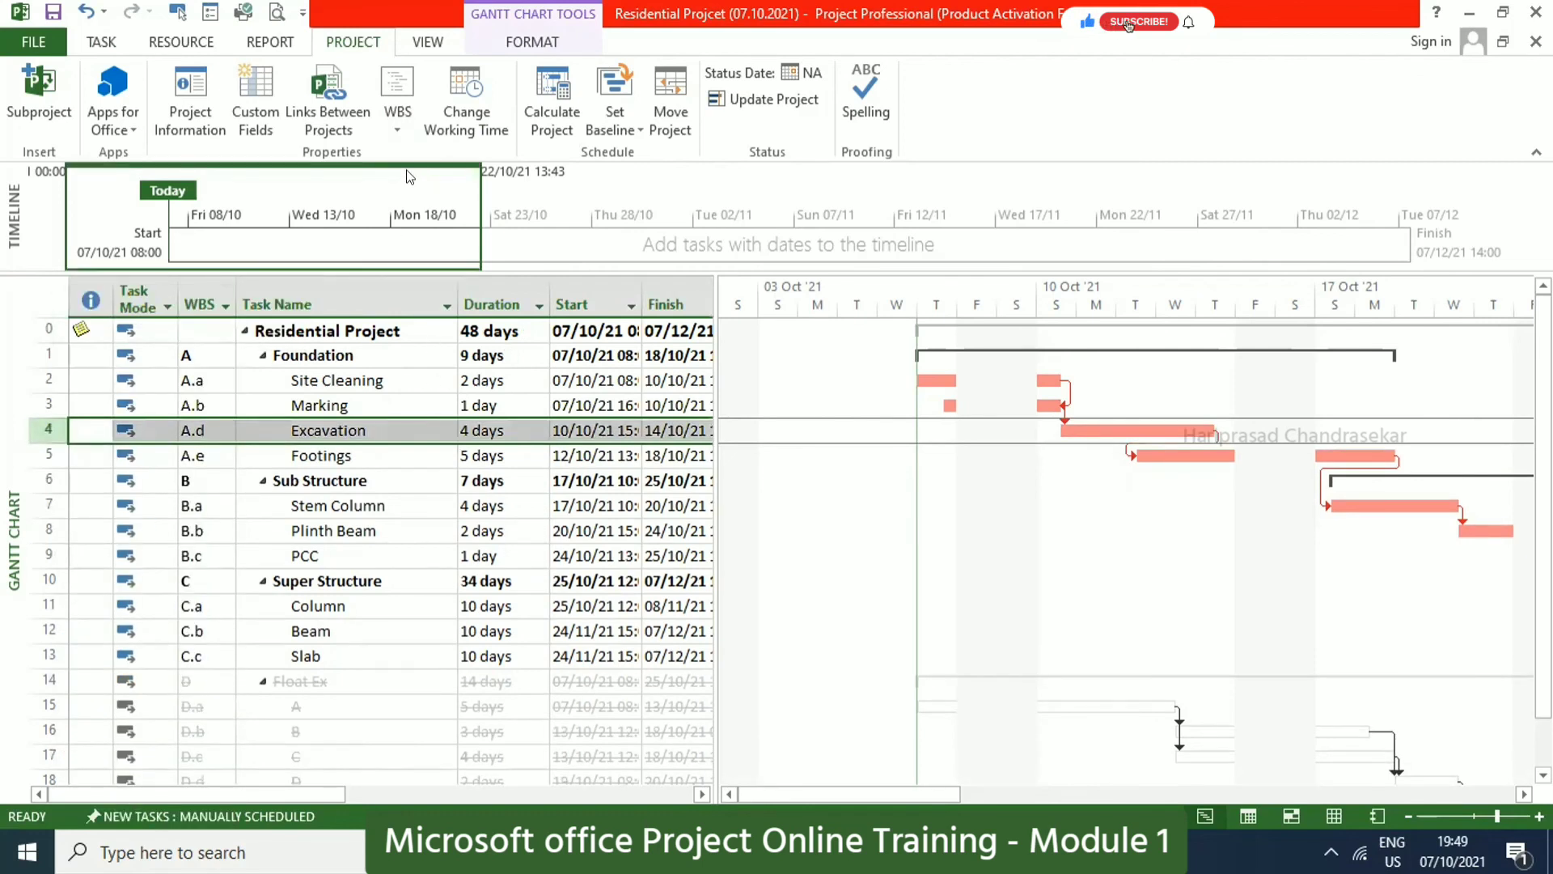
Renumber the entire project's WBS codes to close the gap left by the deleted task.
click(204, 481)
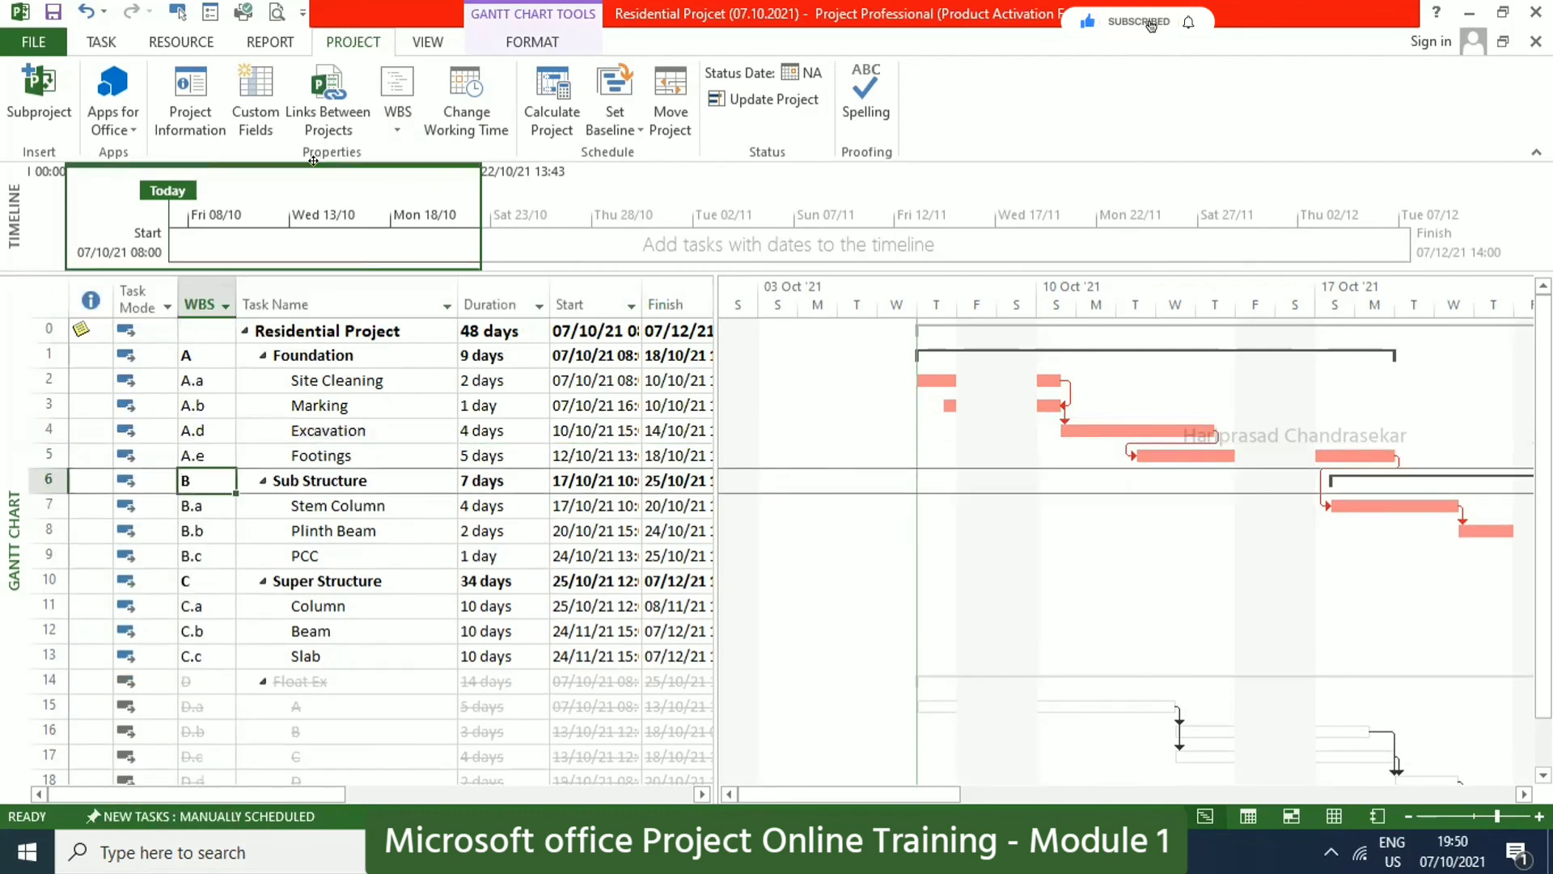
click(397, 101)
click(427, 178)
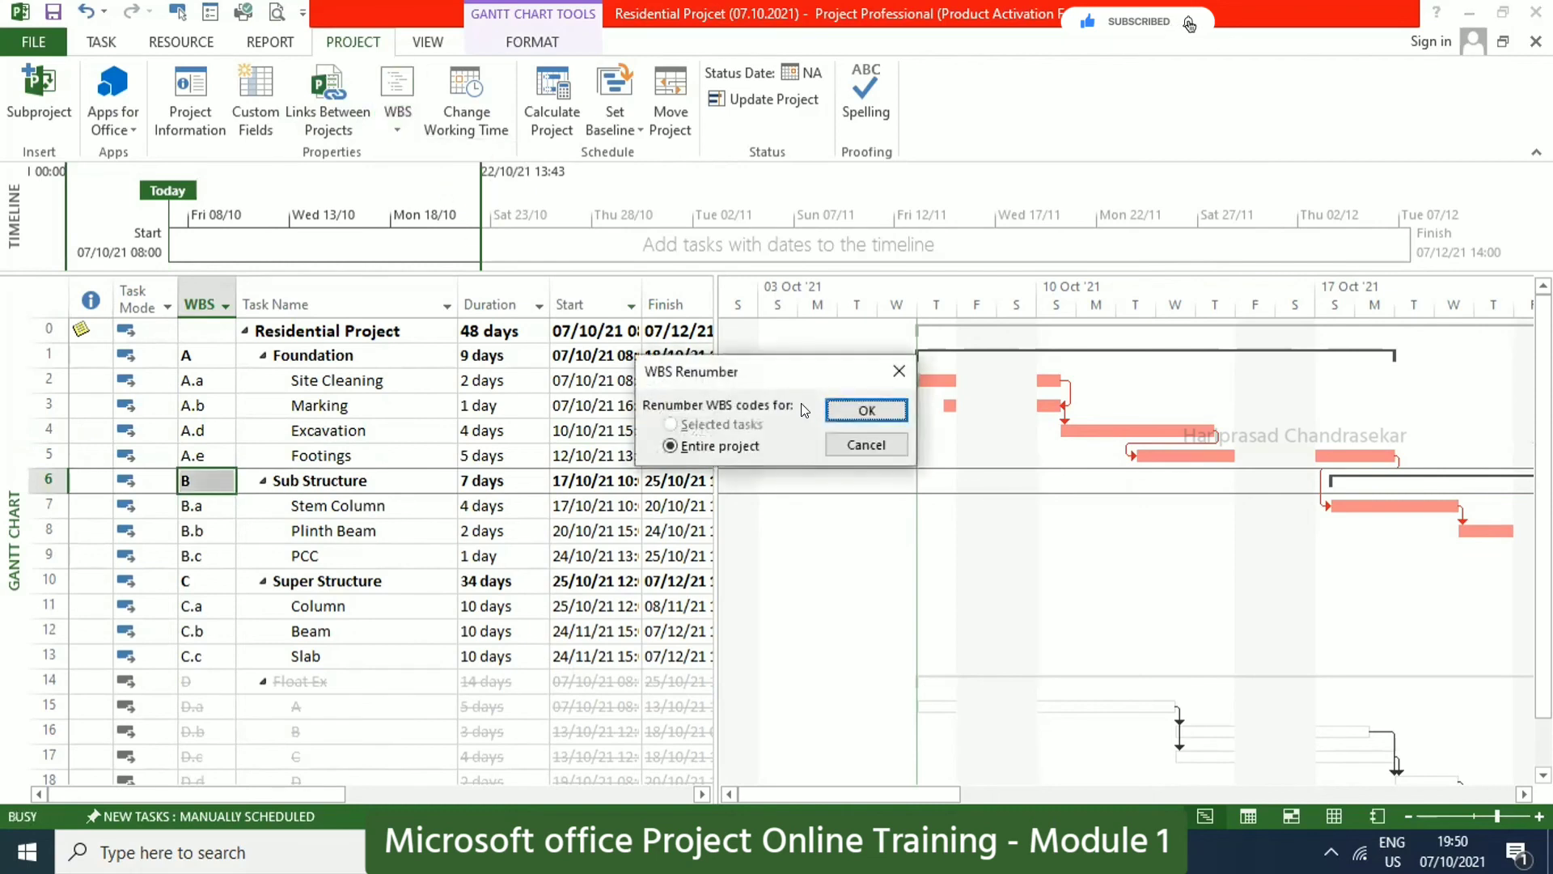
click(866, 412)
click(749, 491)
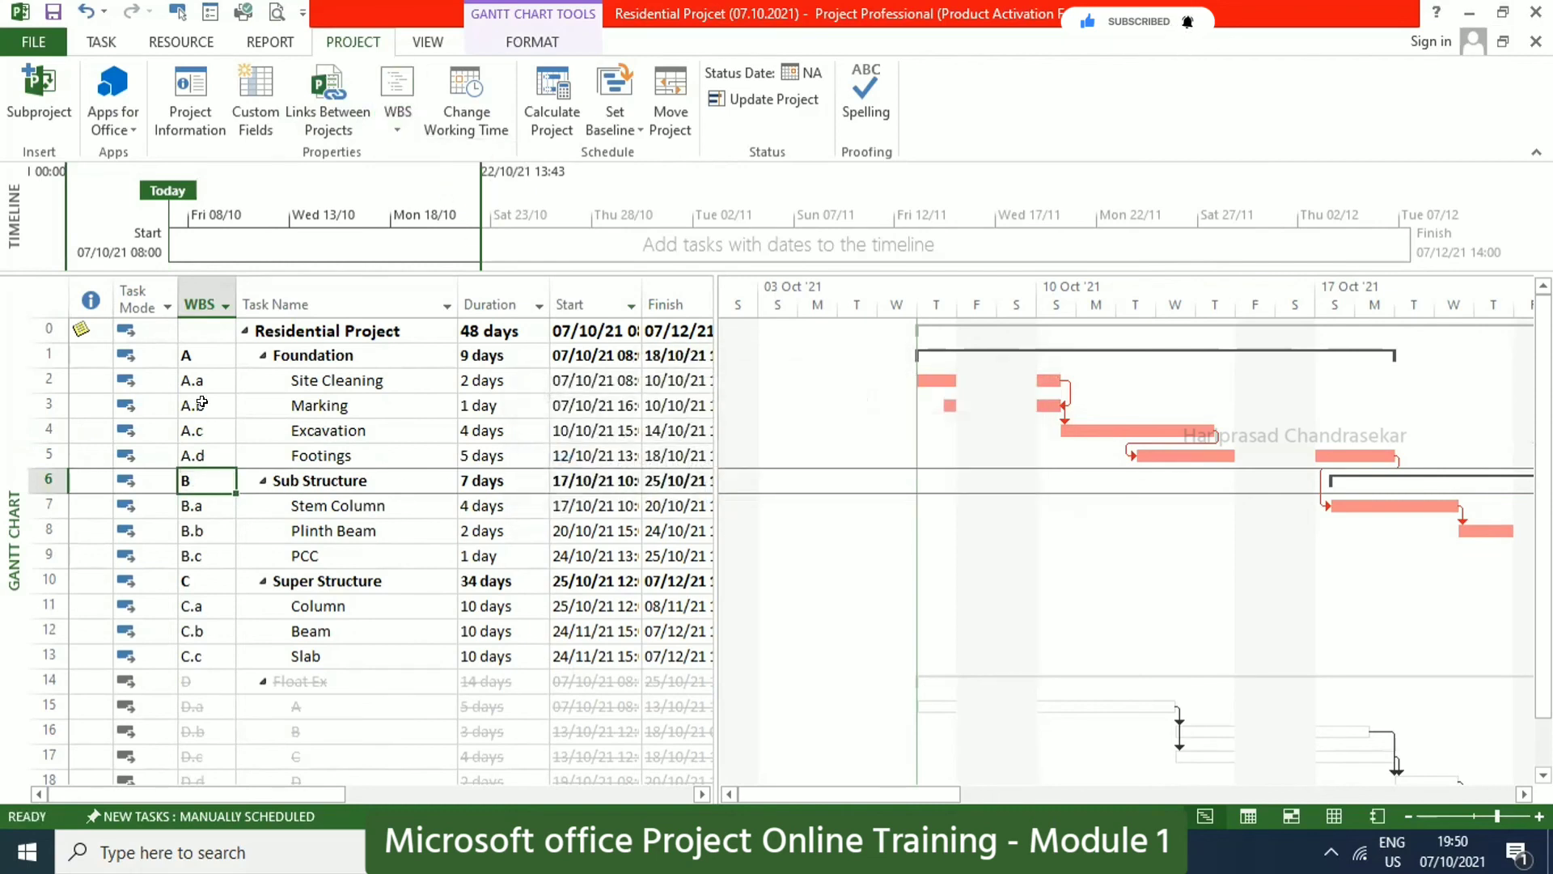
Change the level 1 separator in the WBS code definition to a slash (/).
click(207, 380)
click(397, 101)
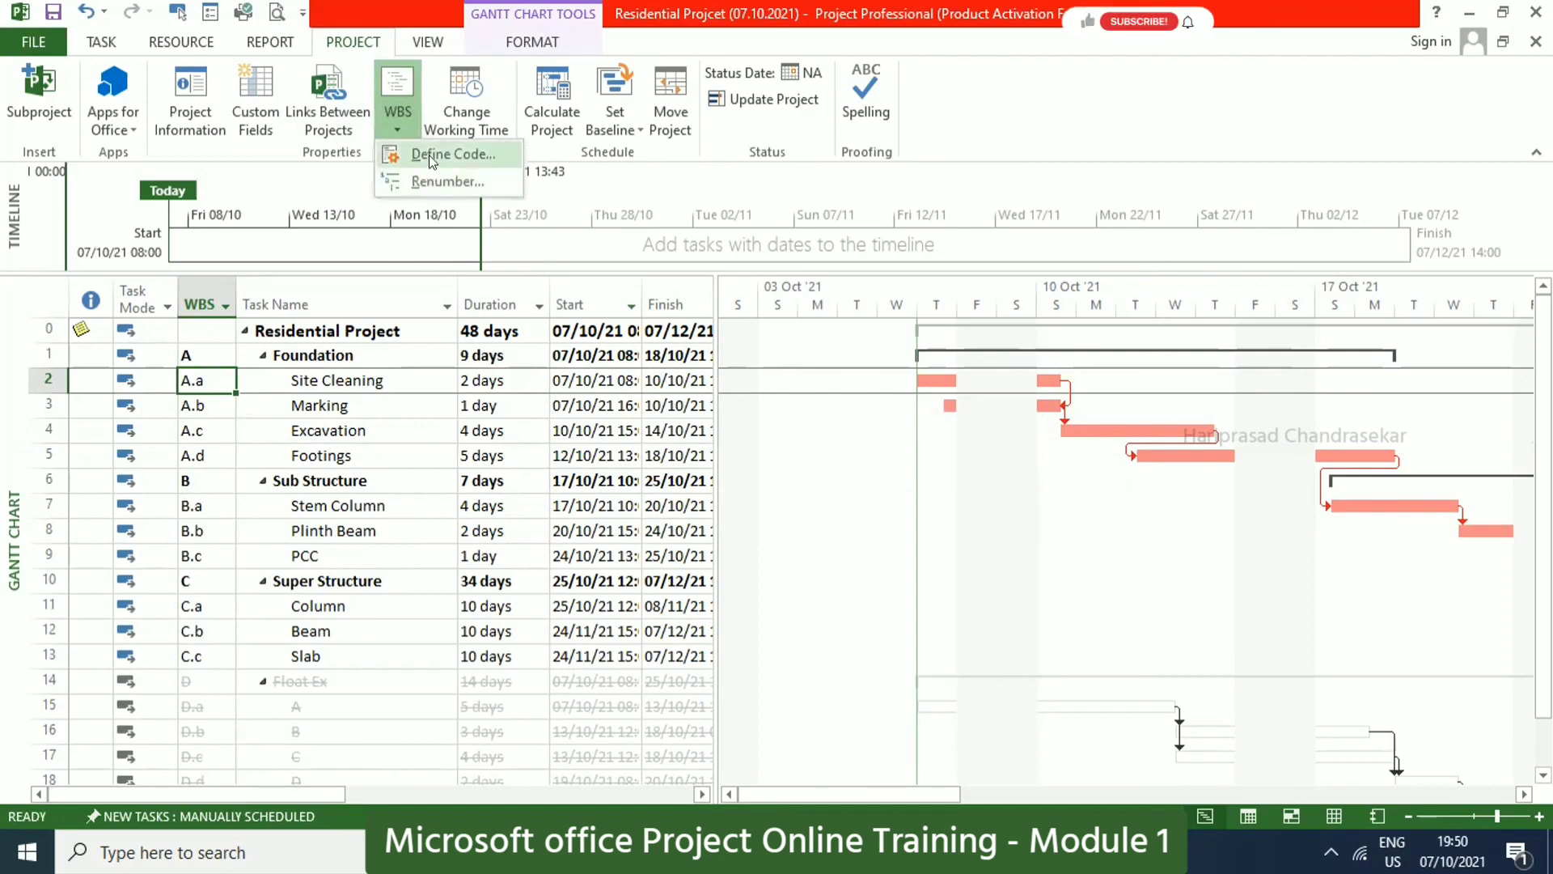
click(423, 155)
click(890, 383)
click(957, 386)
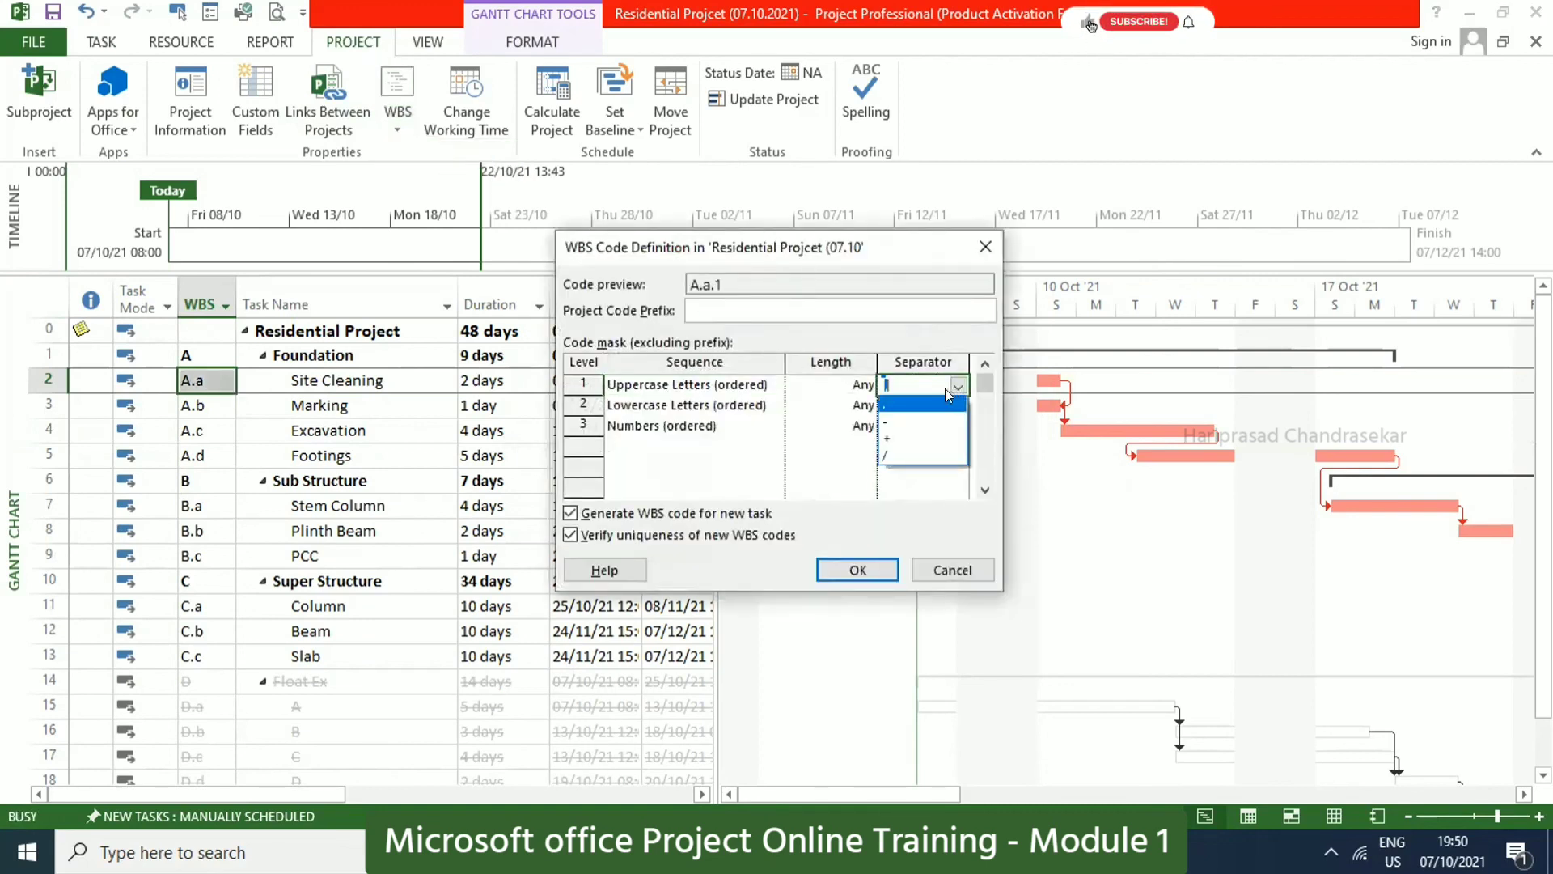
click(880, 458)
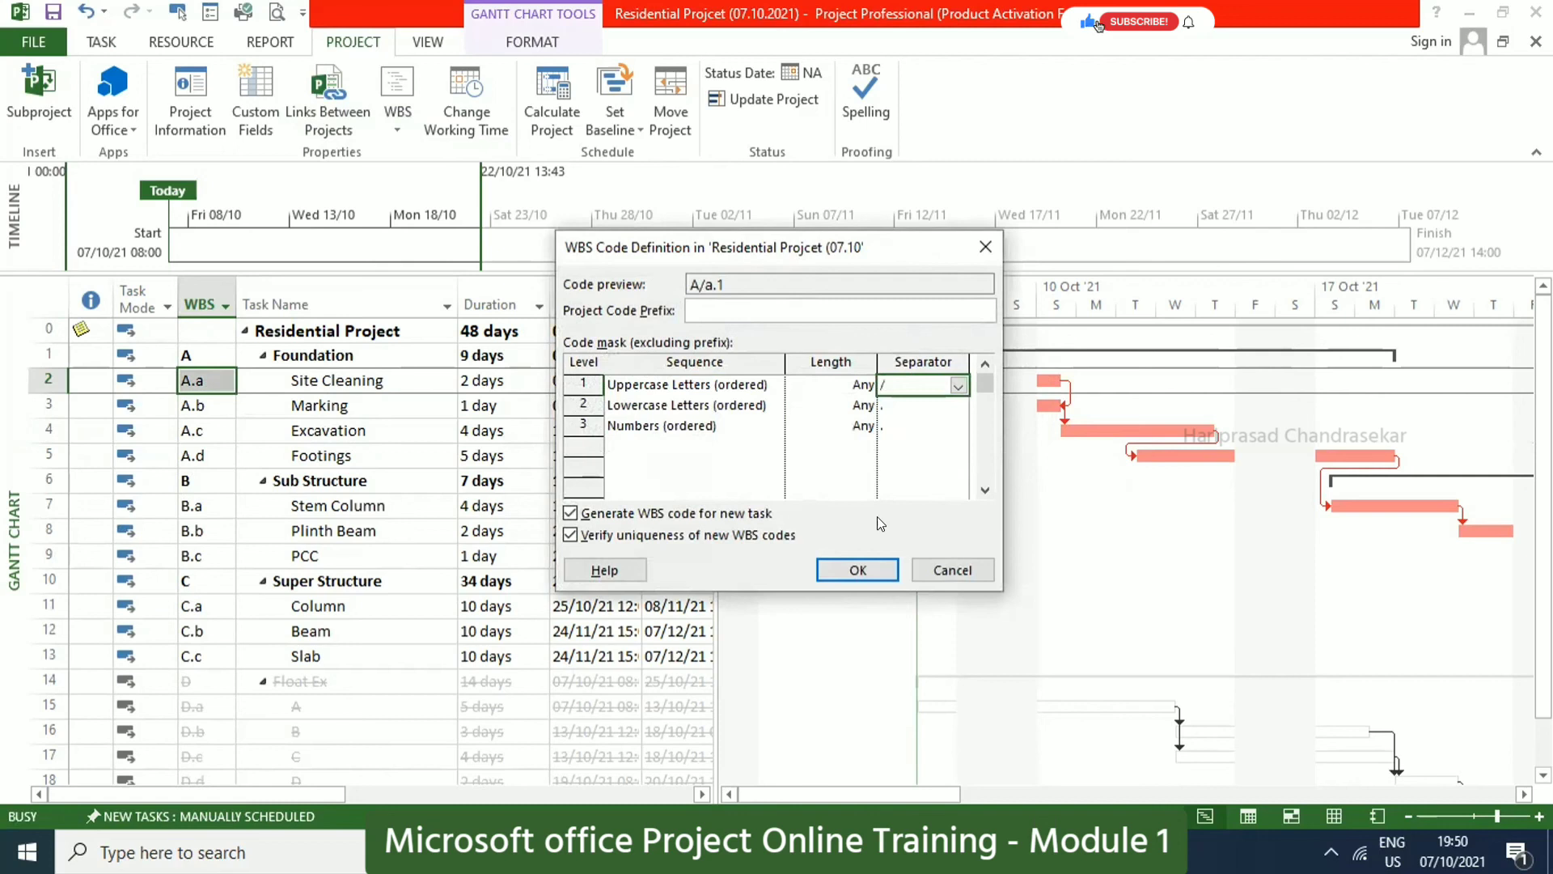
click(858, 569)
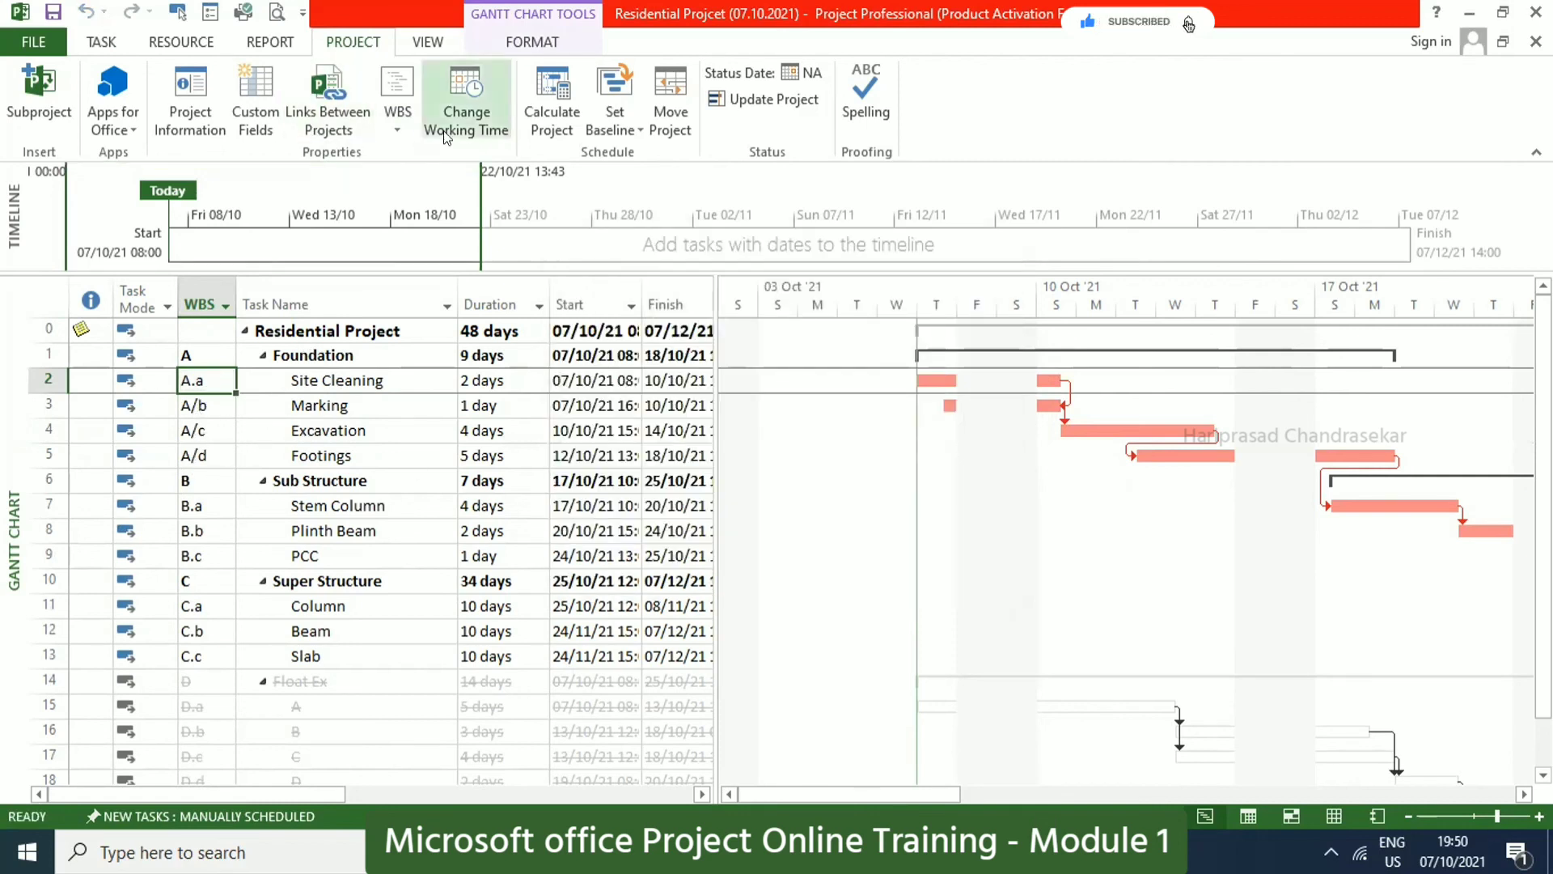
Change the level 2 separator in the WBS code definition to a slash (/).
click(395, 114)
click(439, 157)
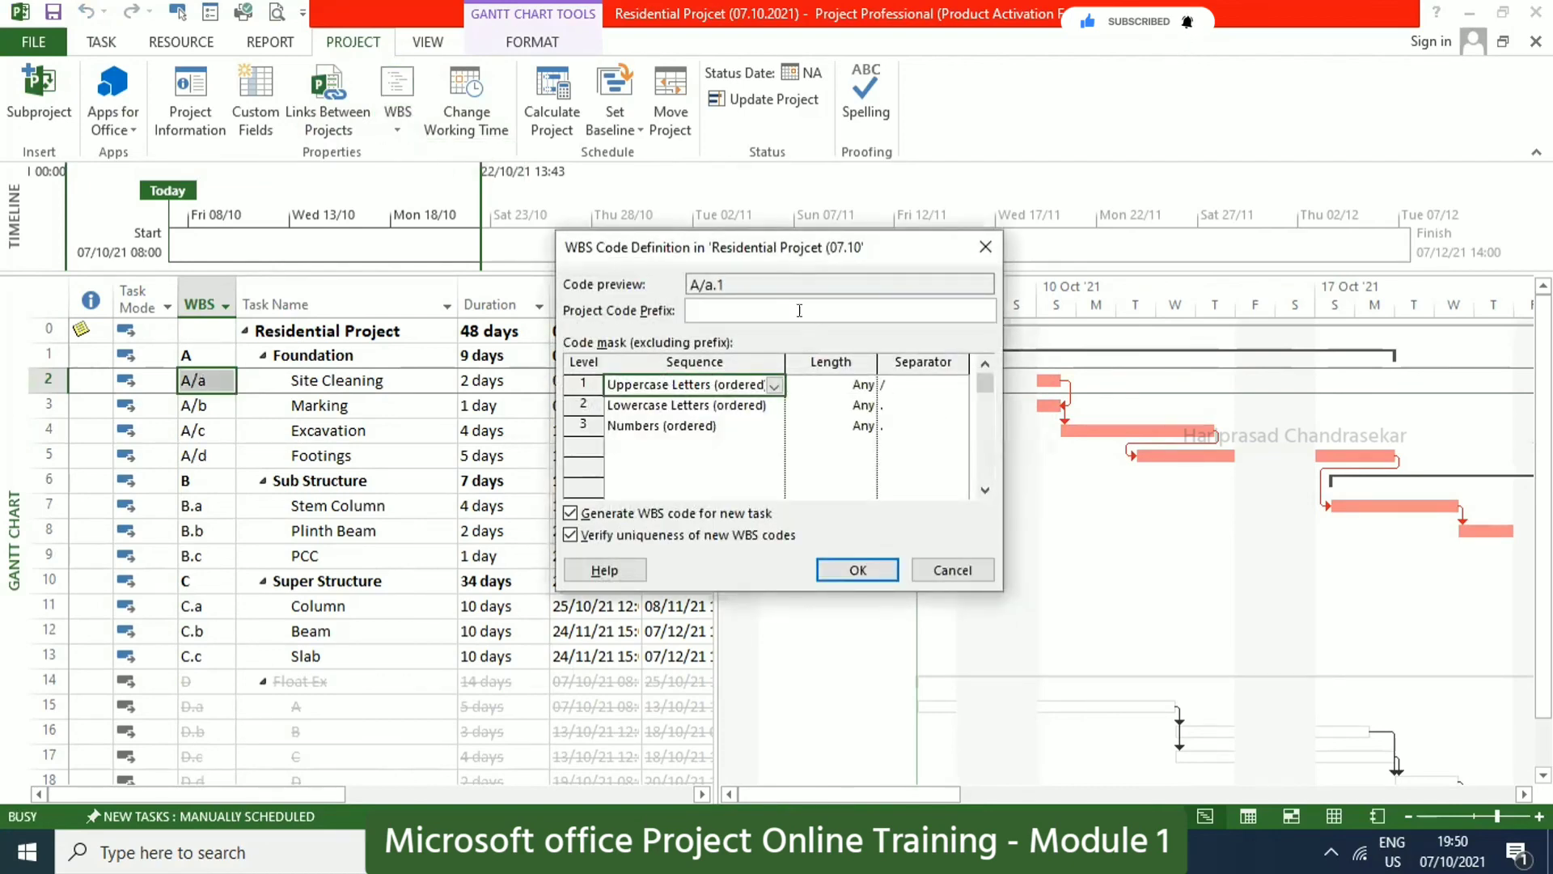
click(904, 402)
click(957, 406)
click(890, 464)
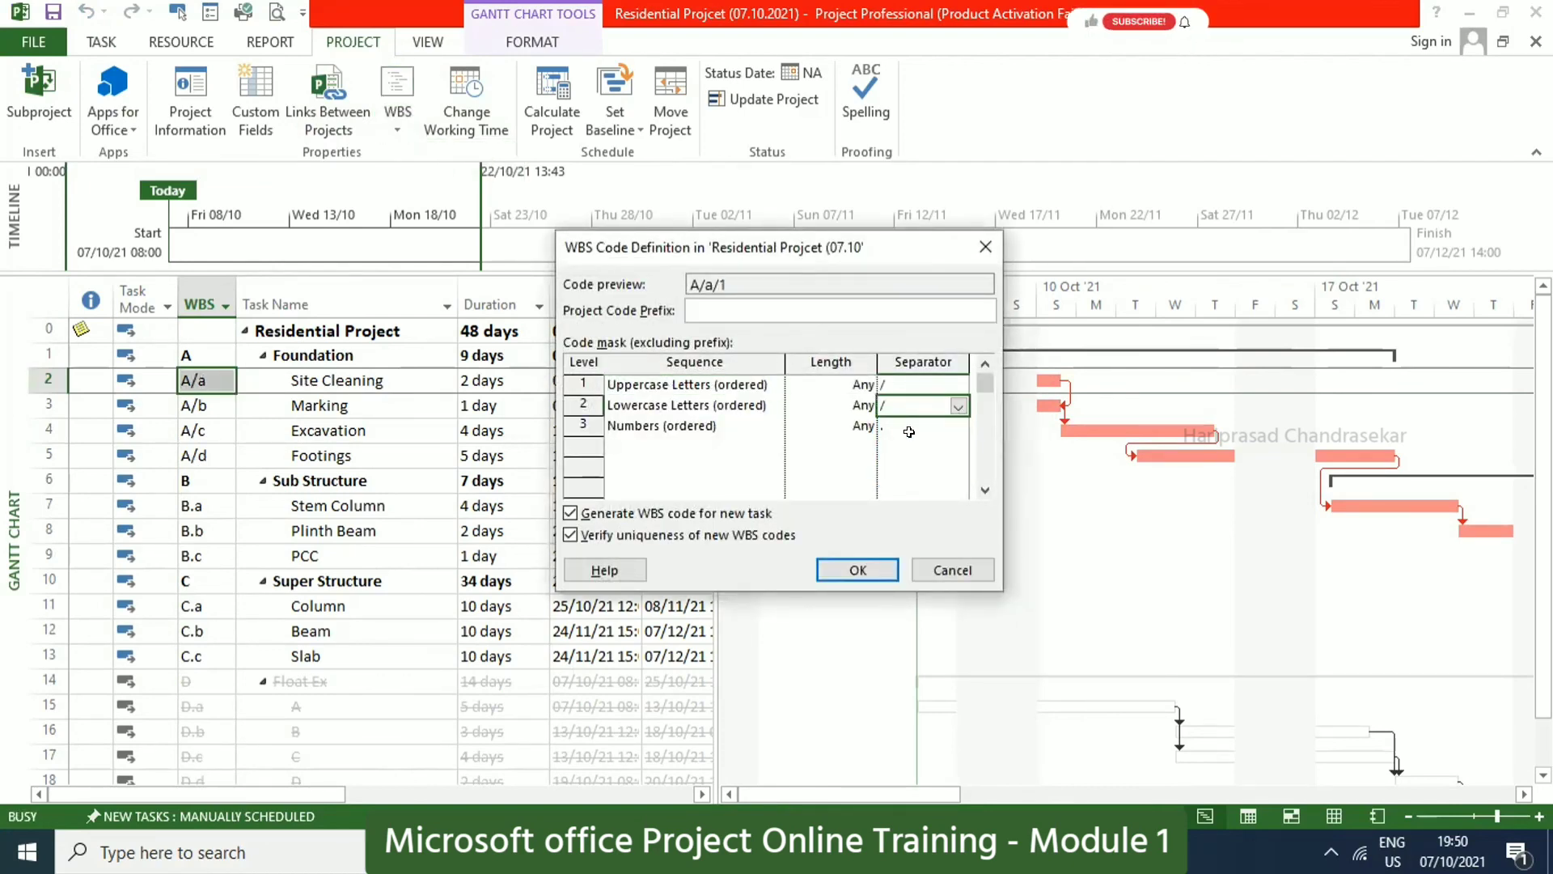
click(857, 571)
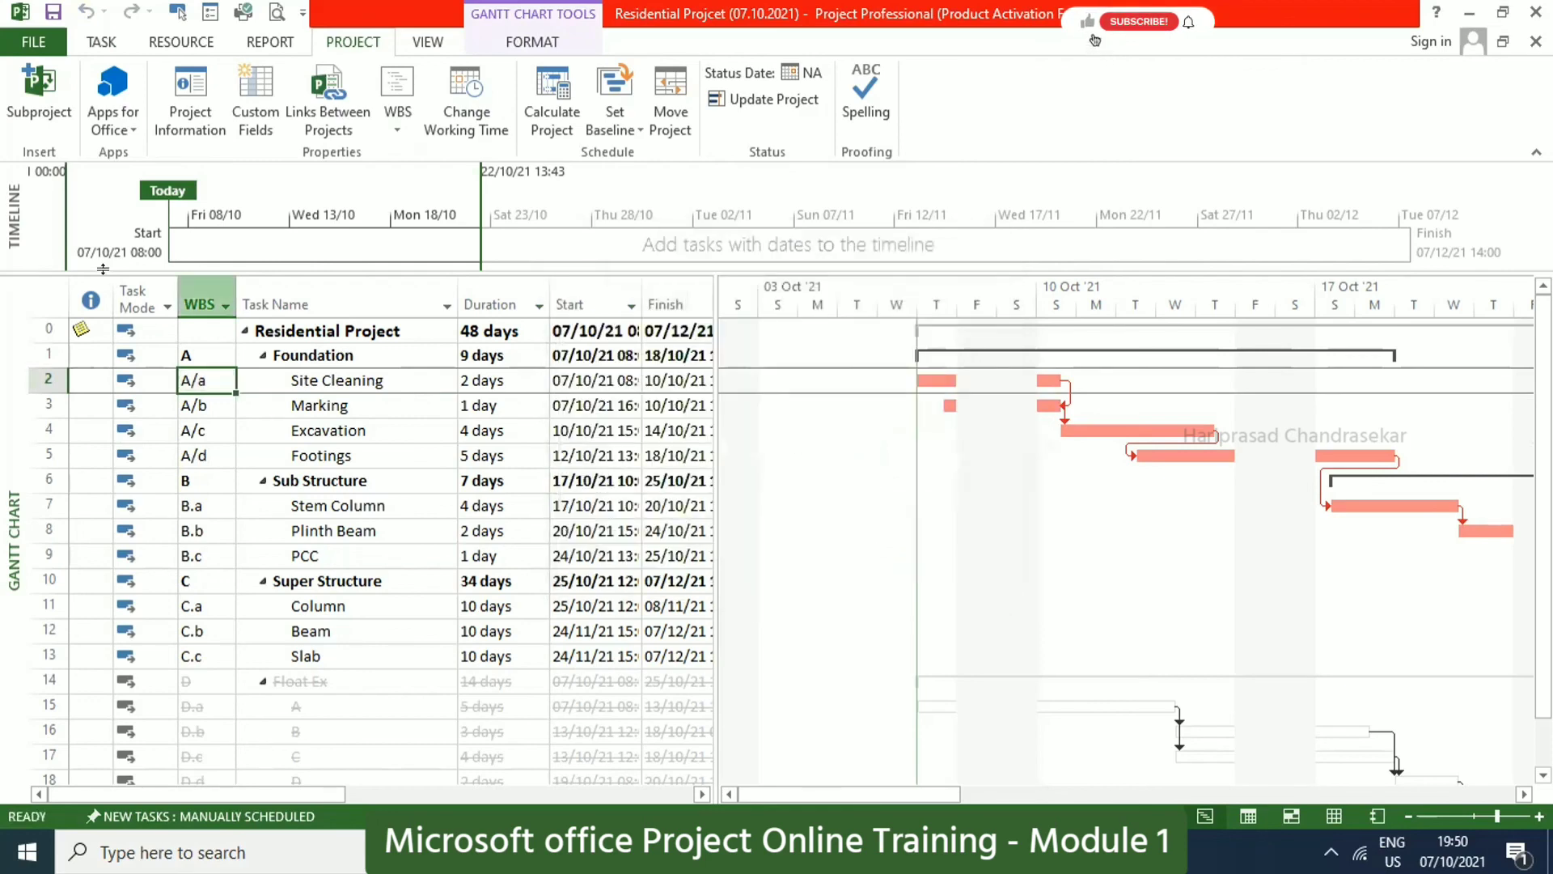
Renumber the WBS codes for the entire project so every task uses the slash separators.
click(397, 101)
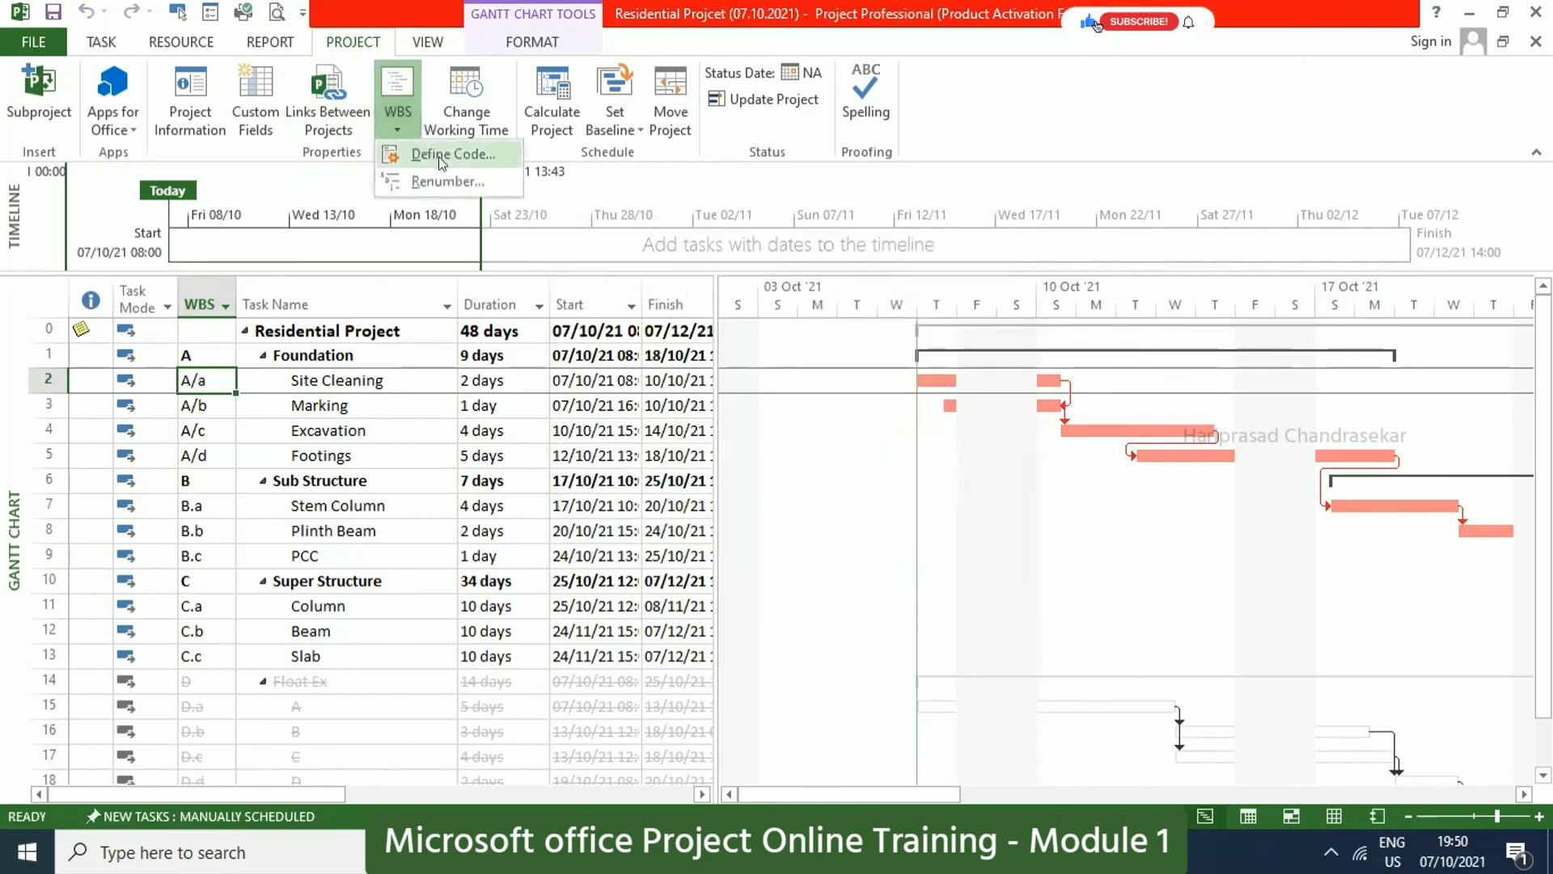
click(441, 184)
click(859, 408)
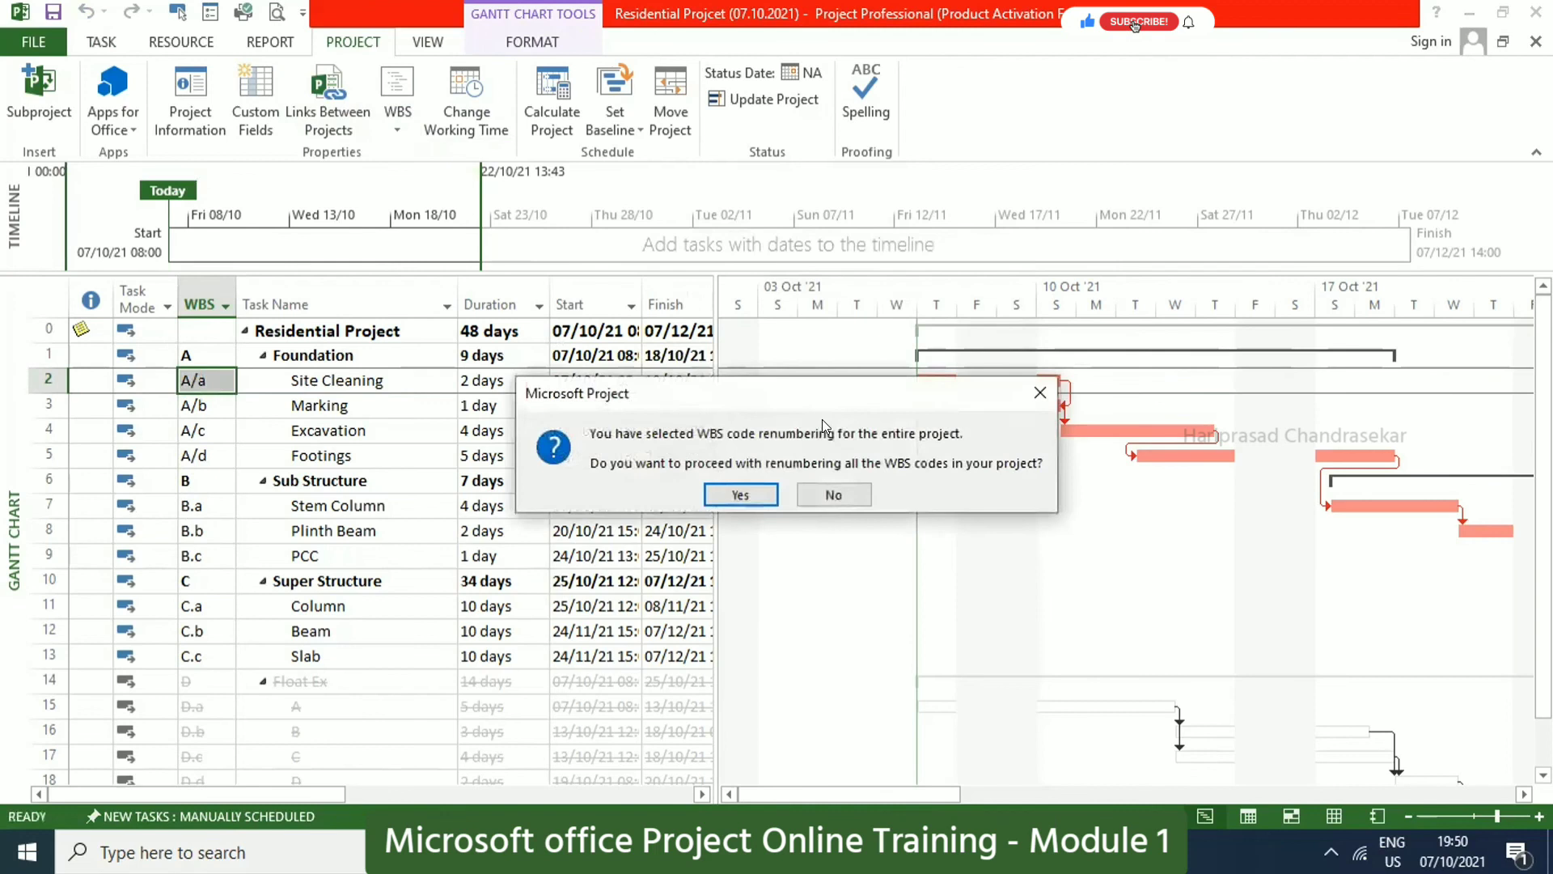
click(754, 486)
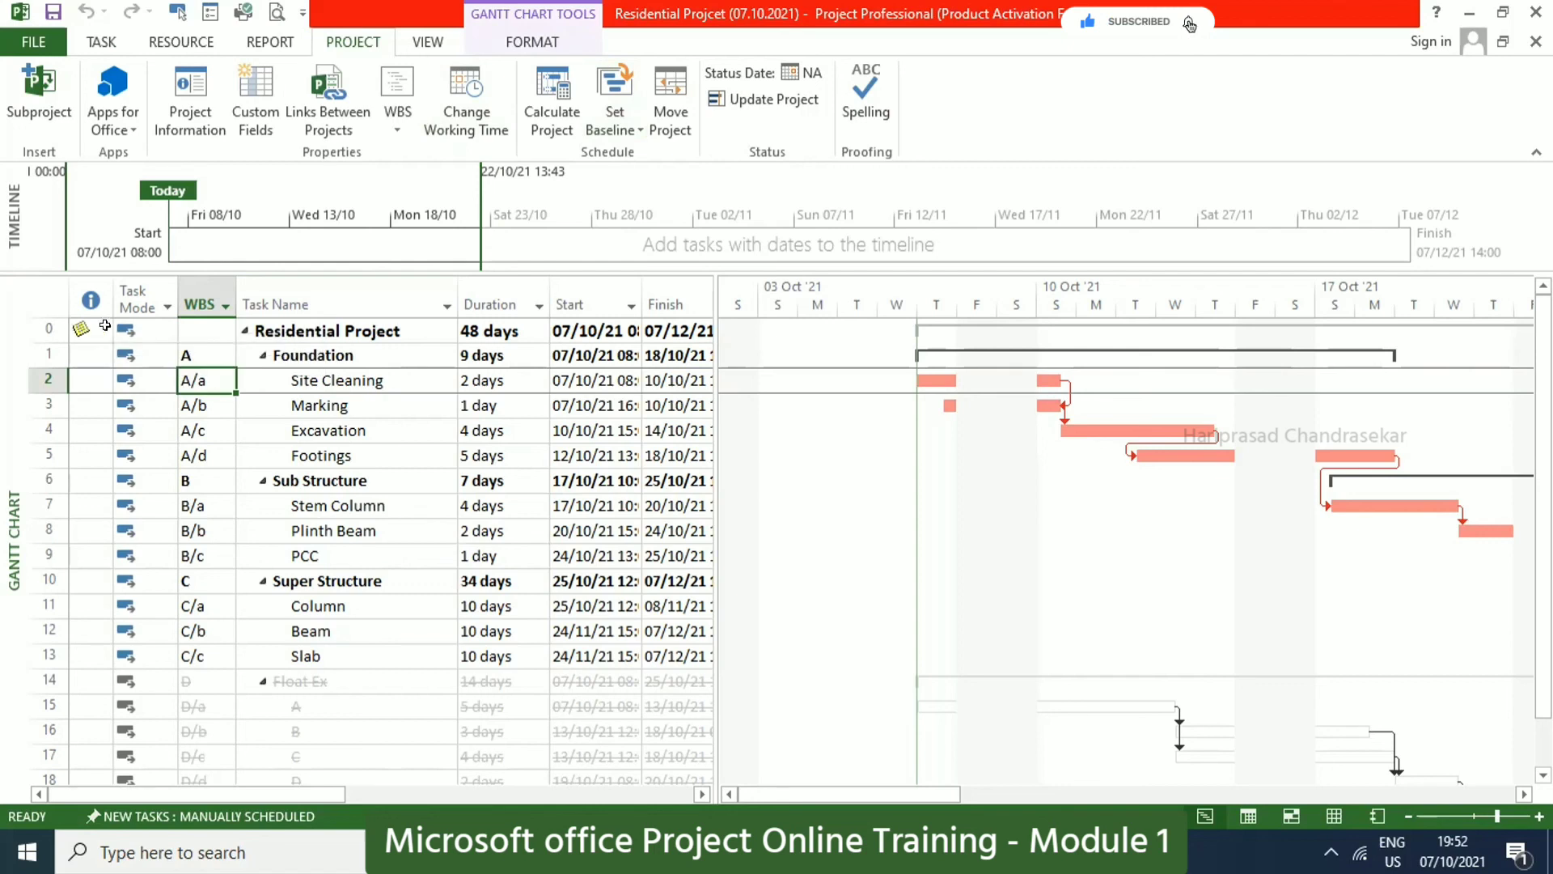
click(340, 330)
click(489, 330)
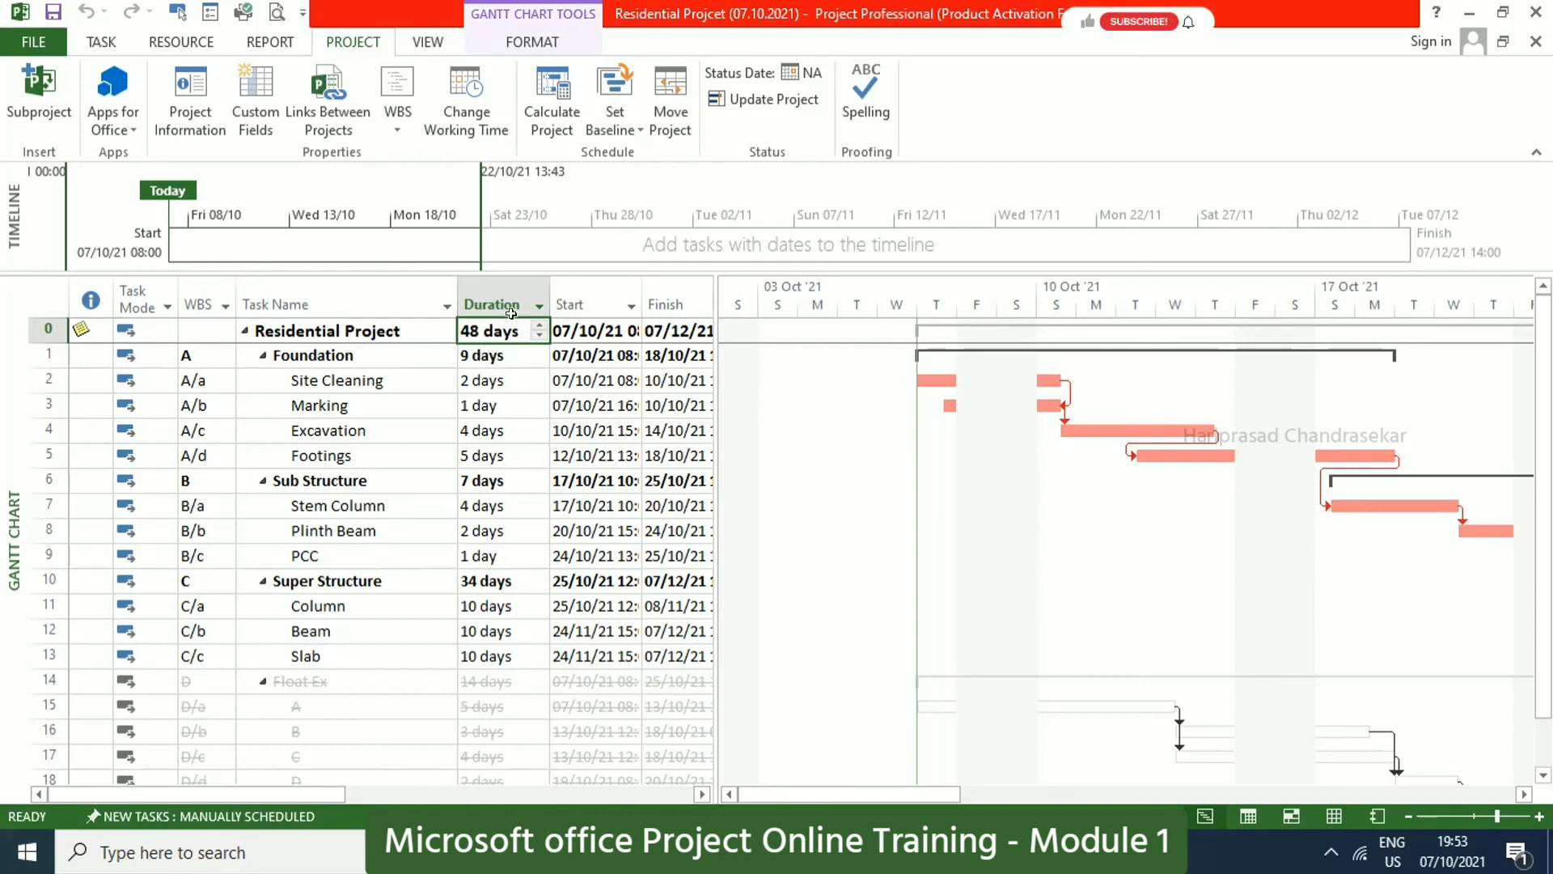
click(483, 377)
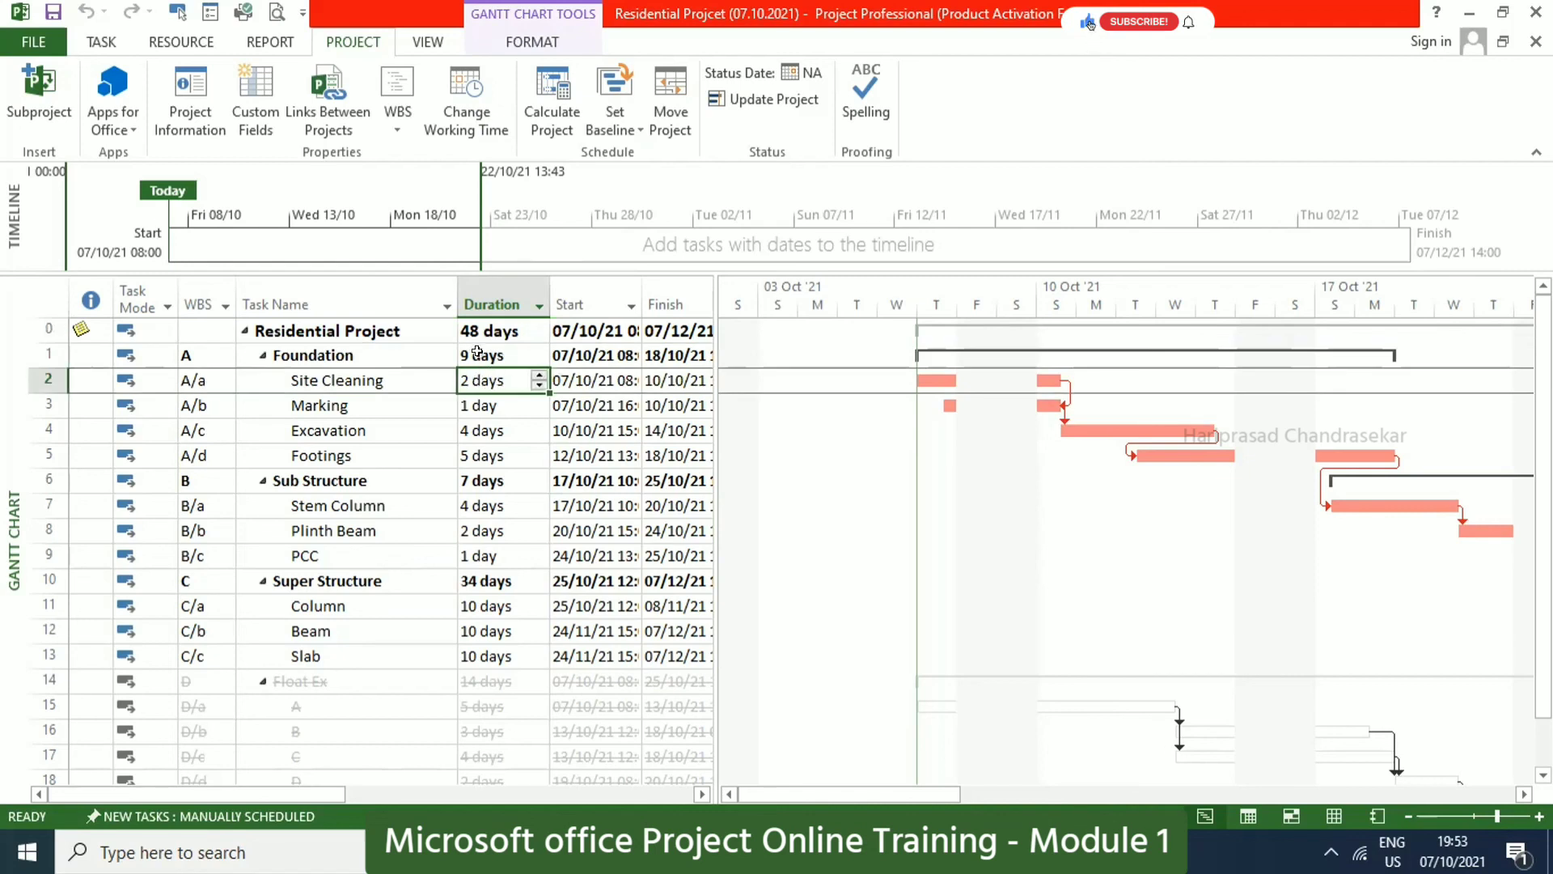
click(479, 352)
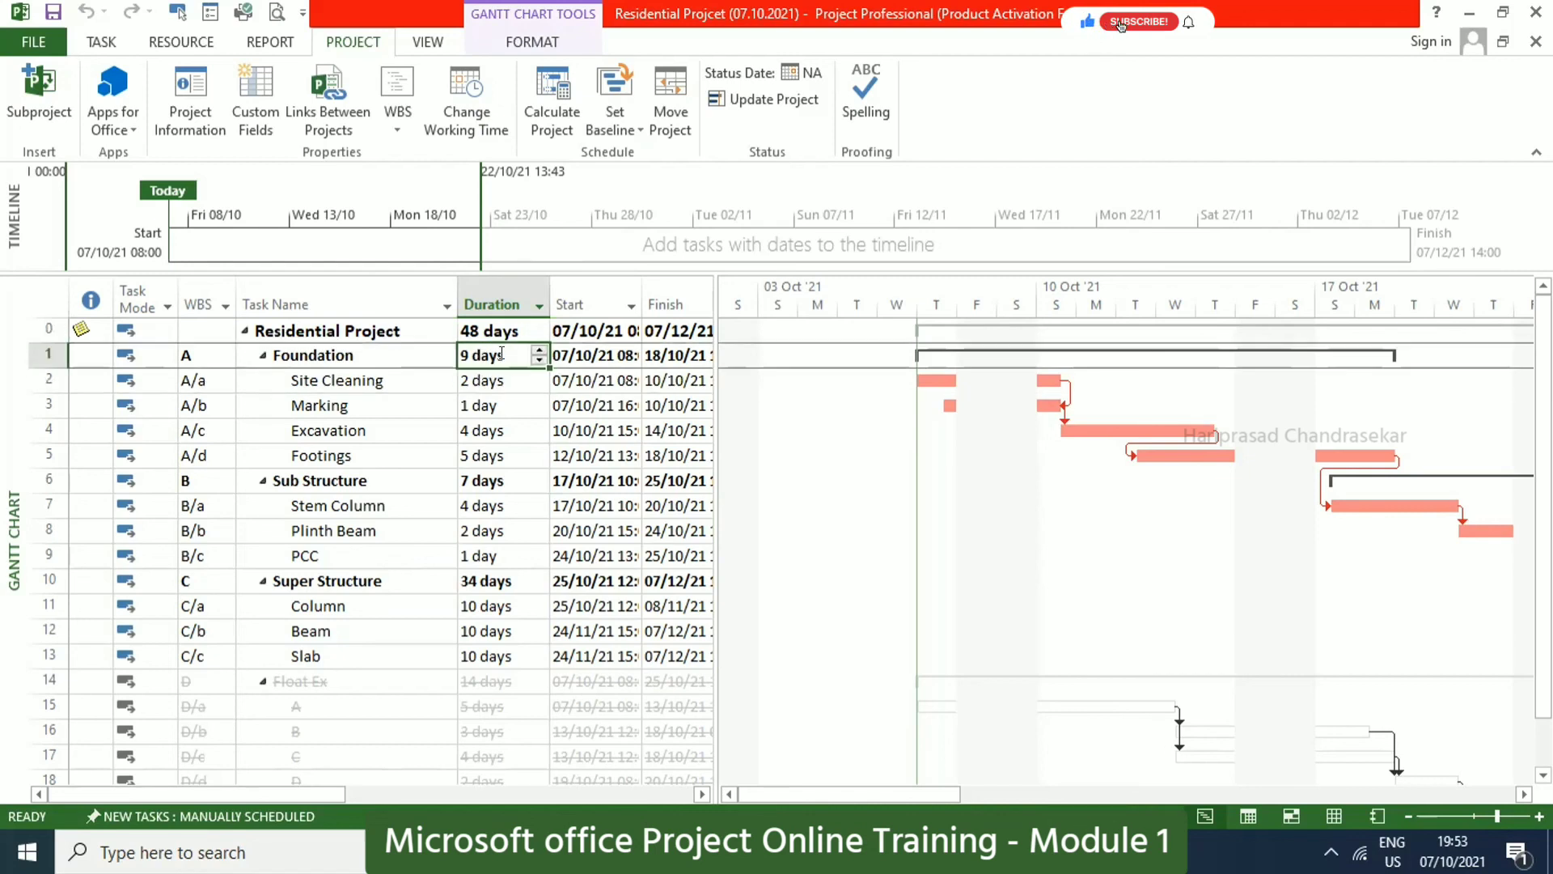